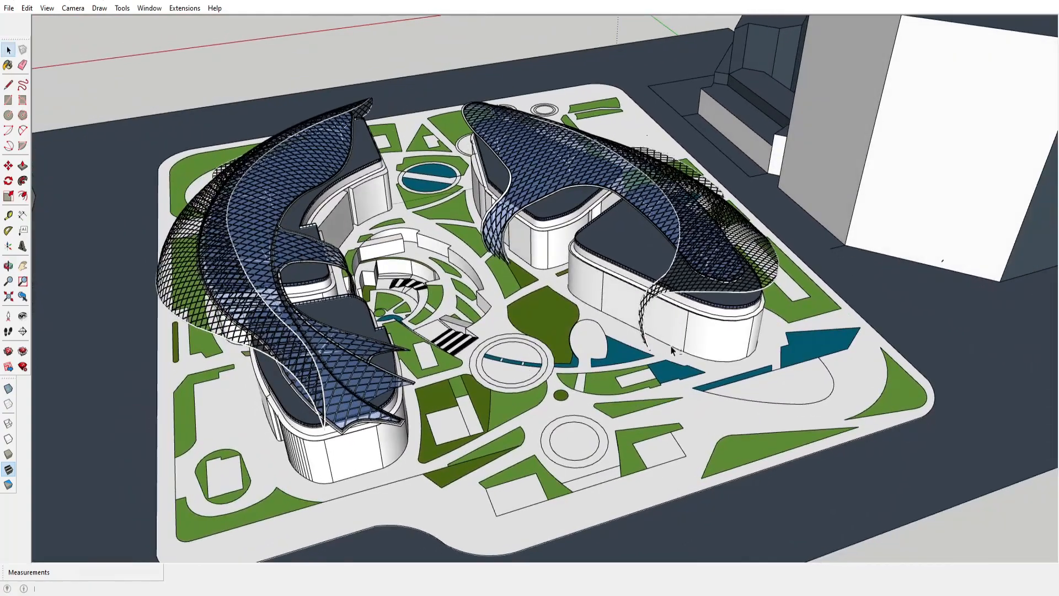
Step: Examine the finished twin-canopy complex from several angles, including from directly above
middle_drag(546, 294, 546, 292)
scroll(561, 373, up, 4)
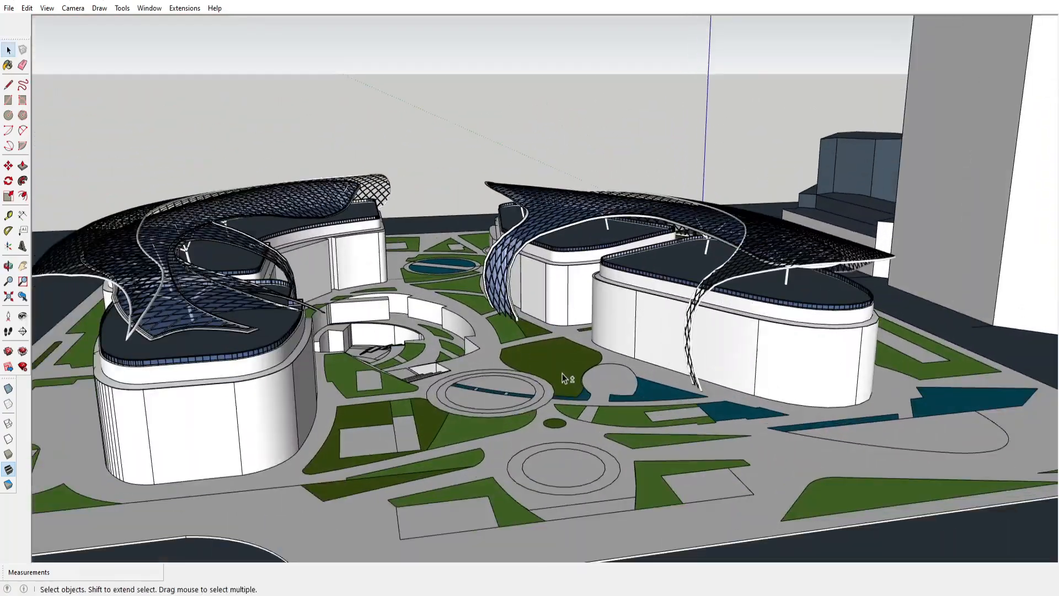
middle_drag(578, 422, 553, 349)
drag(552, 348, 813, 443)
middle_drag(814, 443, 815, 441)
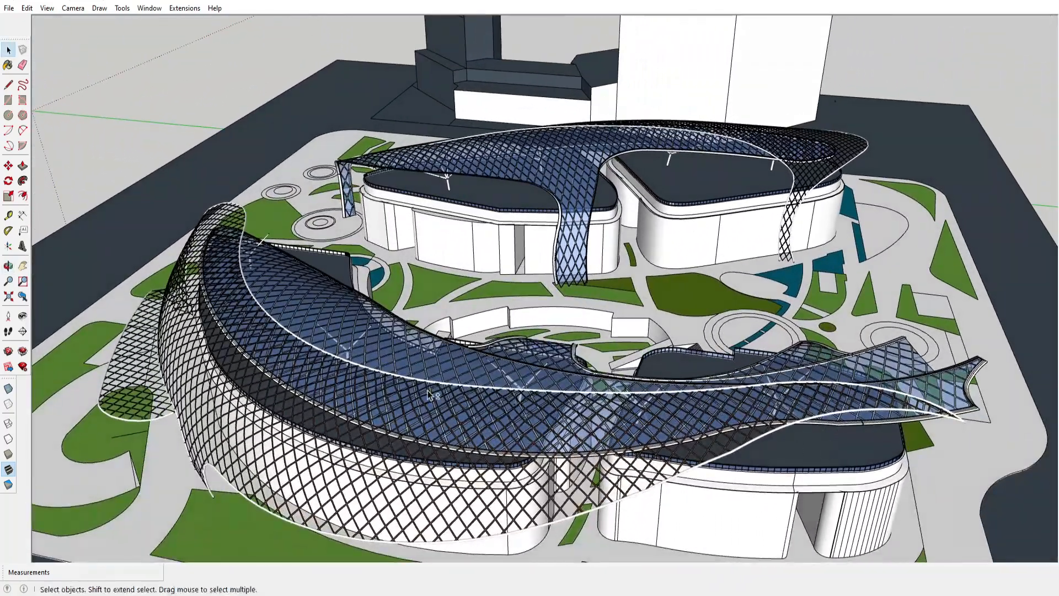
middle_drag(568, 420, 757, 531)
middle_drag(735, 417, 632, 511)
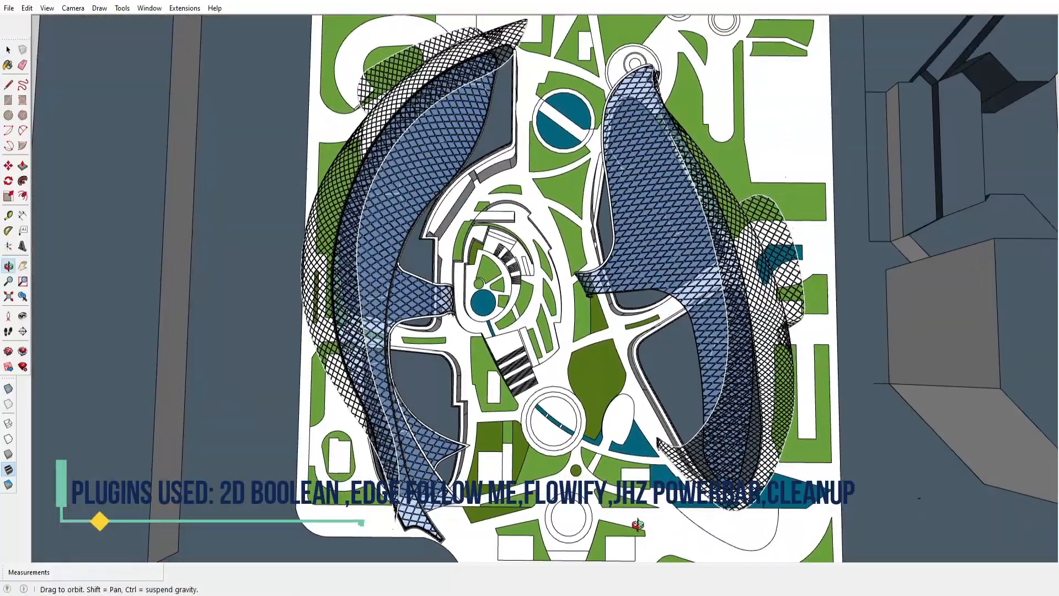
scroll(617, 449, down, 2)
middle_drag(613, 455, 581, 443)
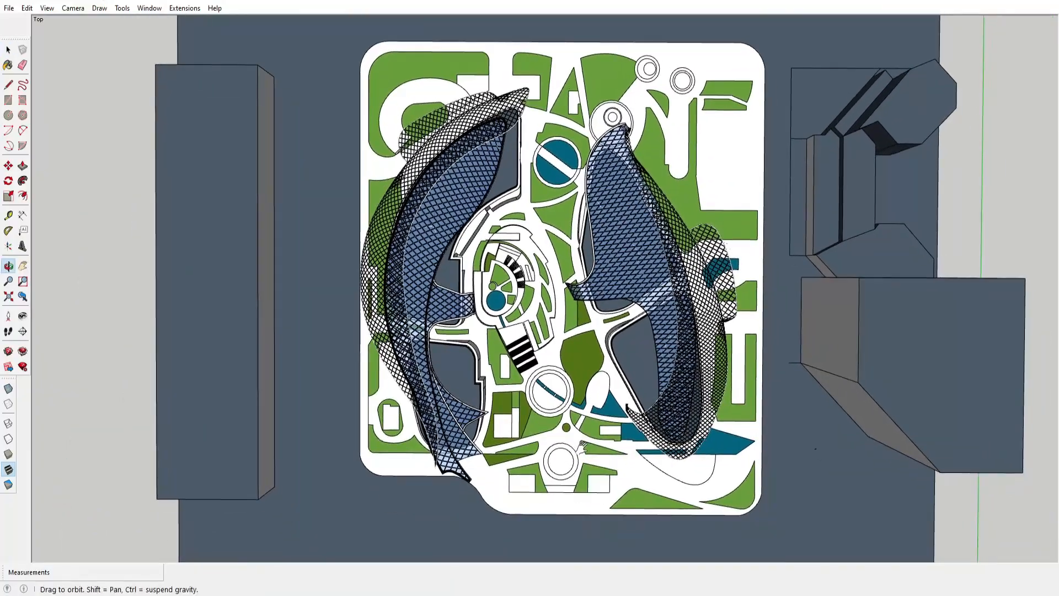
scroll(592, 463, up, 2)
middle_drag(589, 479, 664, 480)
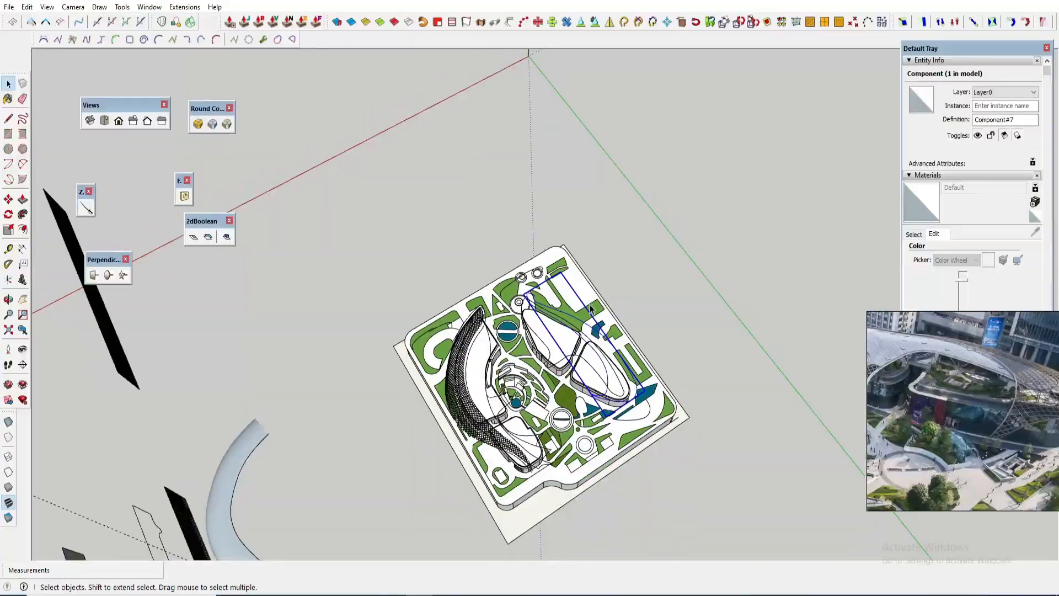
Step: Copy the canopy outline component into the empty area beside the site model
key(m)
scroll(574, 308, up, 3)
key(ctrl)
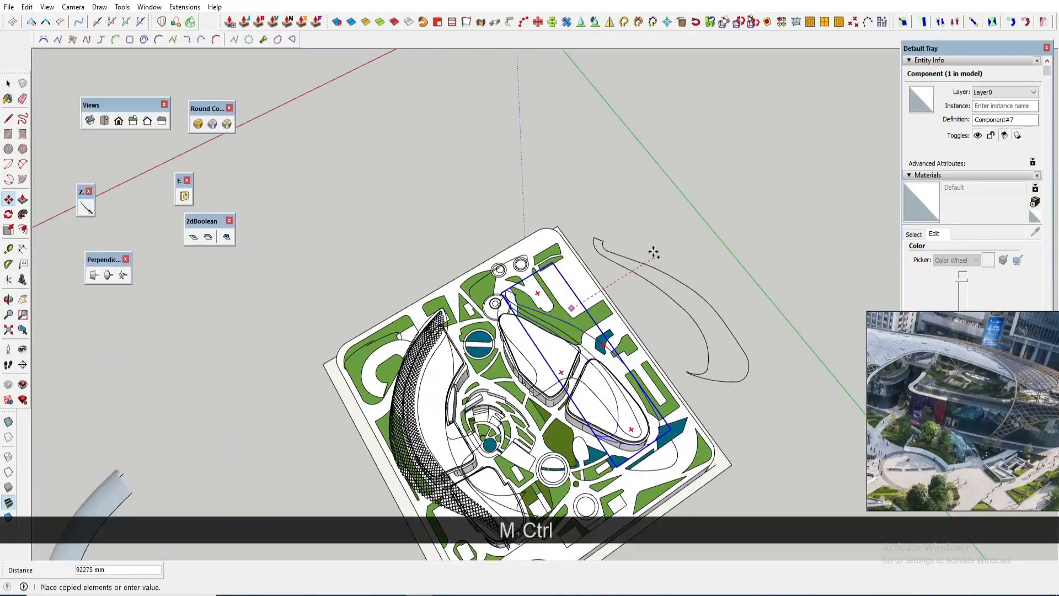
click(715, 261)
key(space)
click(773, 266)
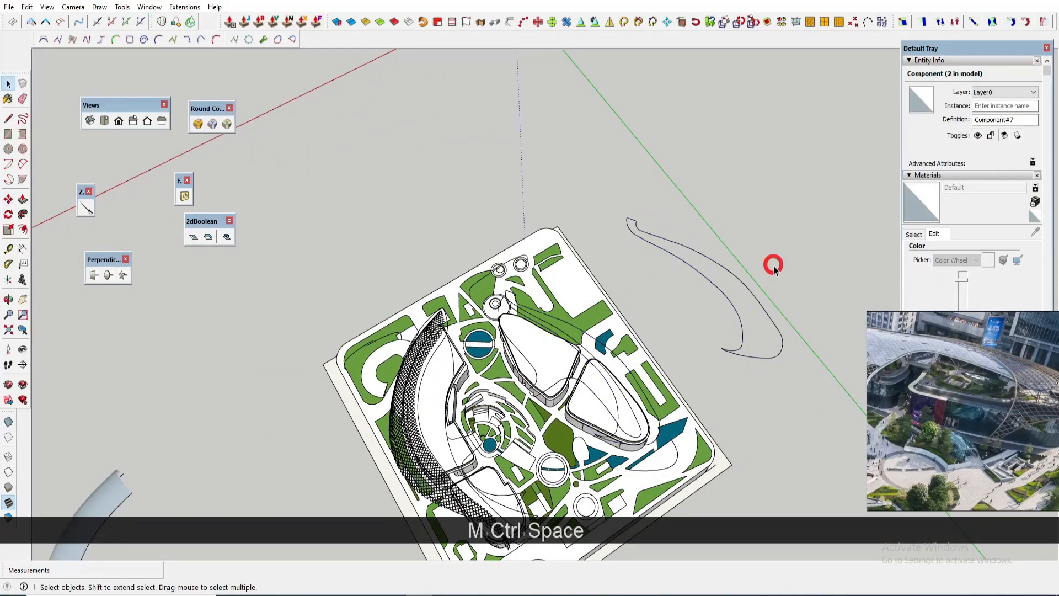
Step: Copy the two overlapping profile curves from the site's far end to the area near the tip of the copied canopy outline
middle_drag(734, 276, 650, 248)
scroll(562, 259, up, 2)
middle_drag(543, 248, 514, 246)
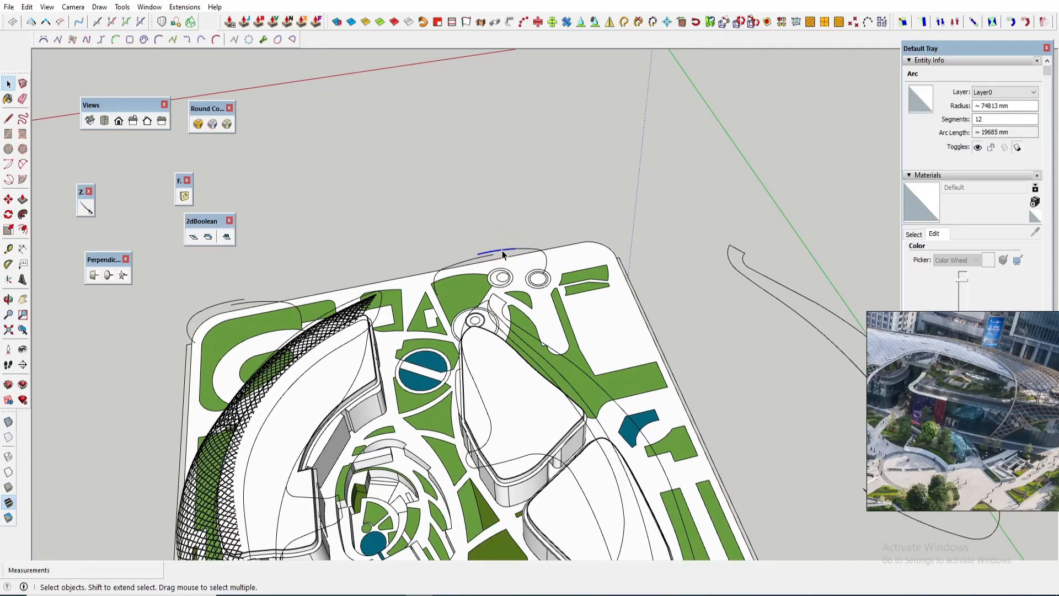
scroll(504, 254, down, 2)
key(m)
key(ctrl)
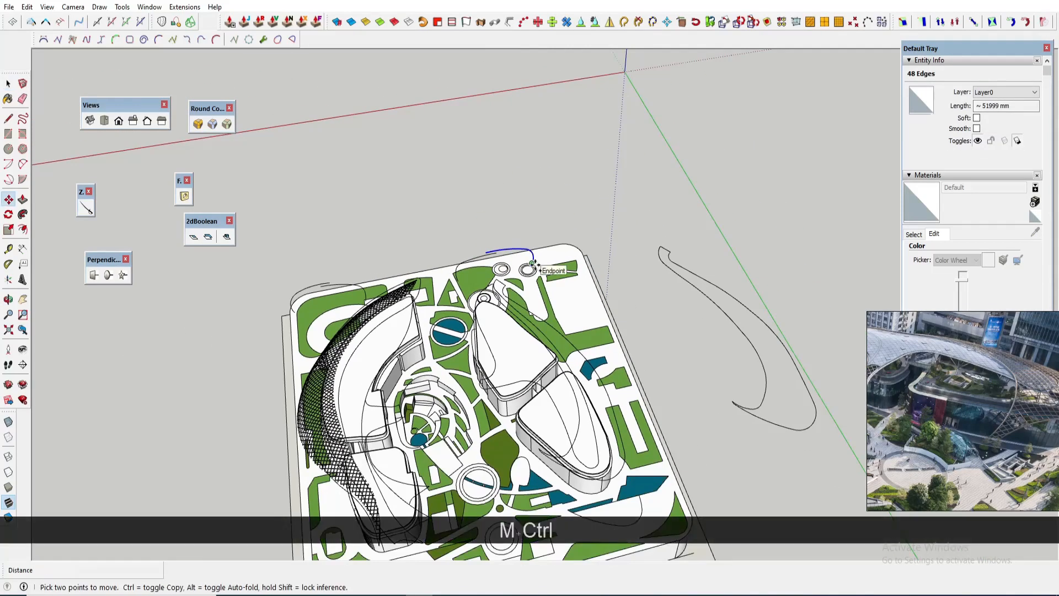
scroll(479, 271, up, 2)
key(space)
scroll(474, 263, up, 3)
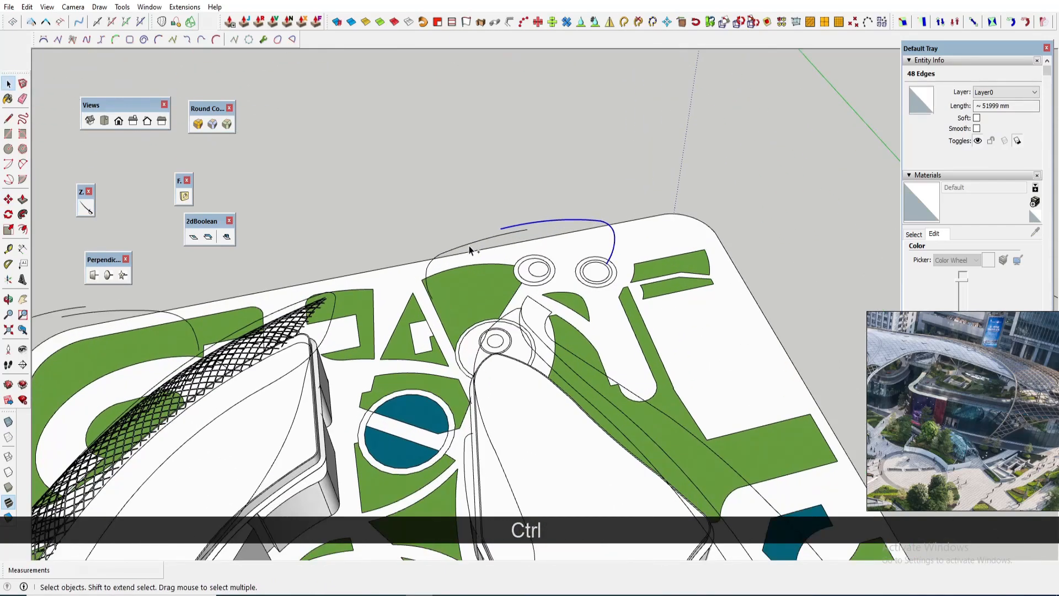
scroll(470, 251, down, 3)
key(m)
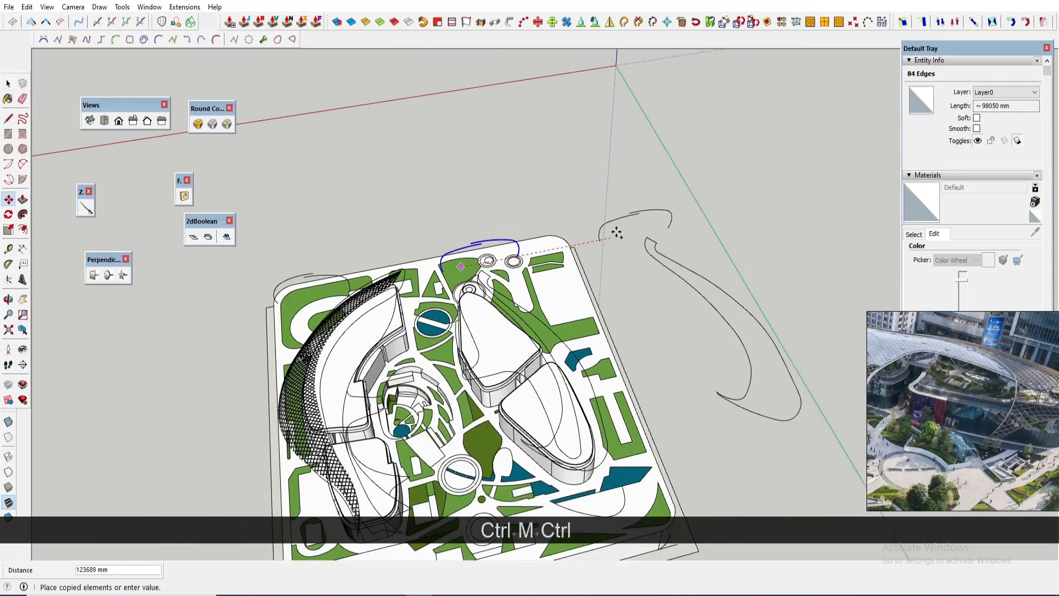
key(space)
scroll(671, 220, up, 3)
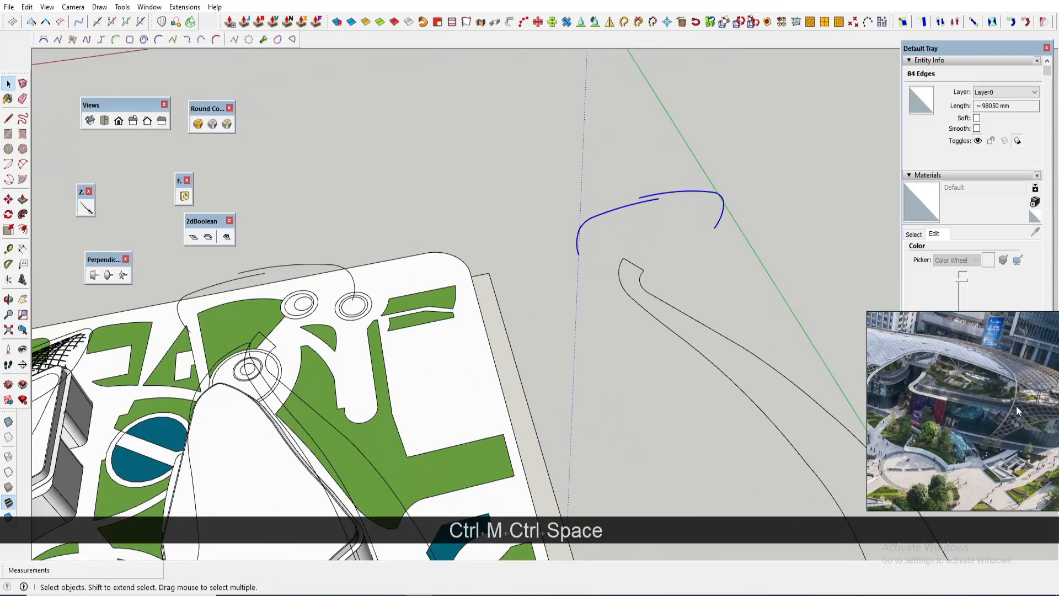
scroll(643, 205, up, 3)
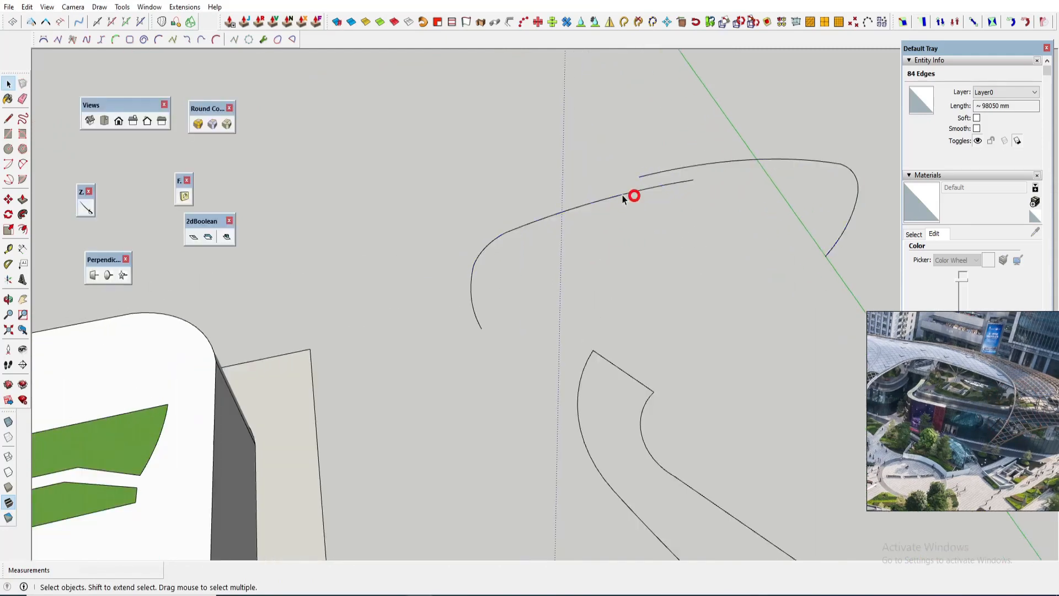
Step: Bridge the two copied profile curves with a tangent arc and erase the surplus overlapping ends
key(a)
click(639, 178)
scroll(497, 232, up, 3)
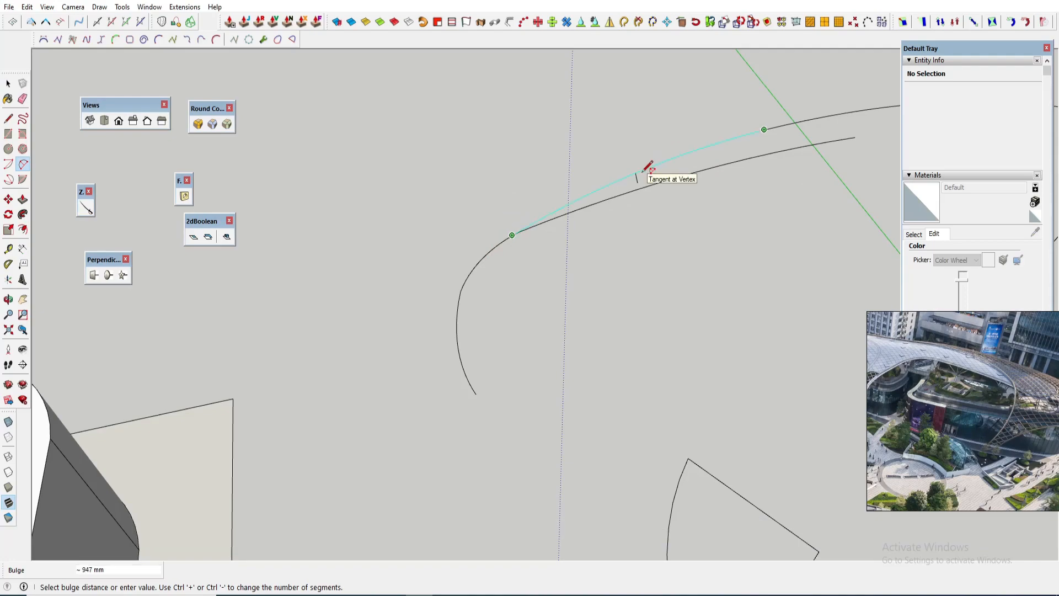
key(e)
mouse_move(582, 208)
middle_down()
mouse_move(519, 236)
mouse_move(696, 243)
mouse_move(589, 39)
mouse_move(656, 211)
middle_up()
scroll(656, 212, down, 1)
key(space)
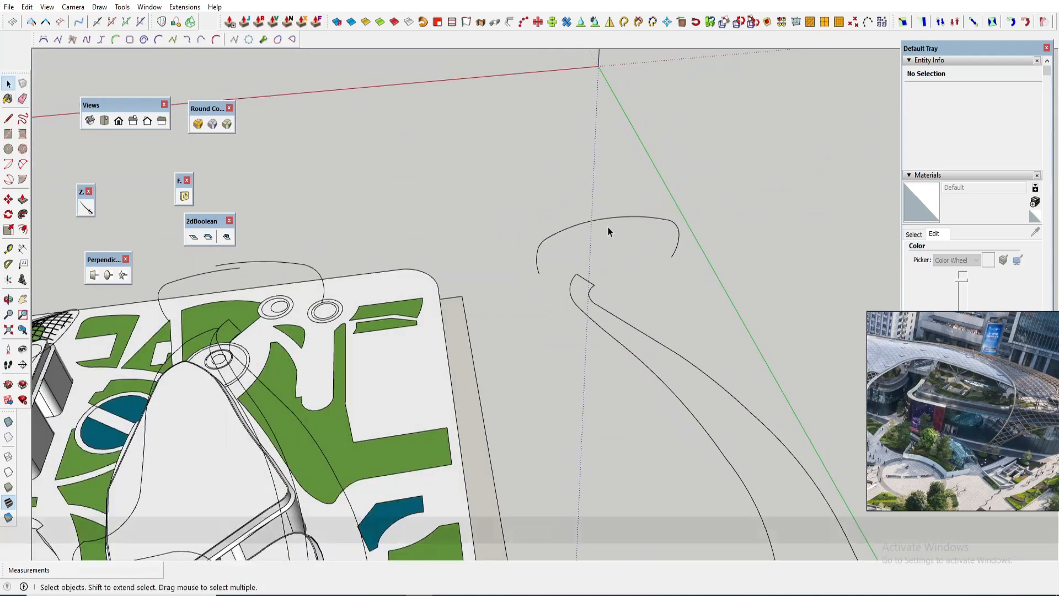
key(ctrl+z)
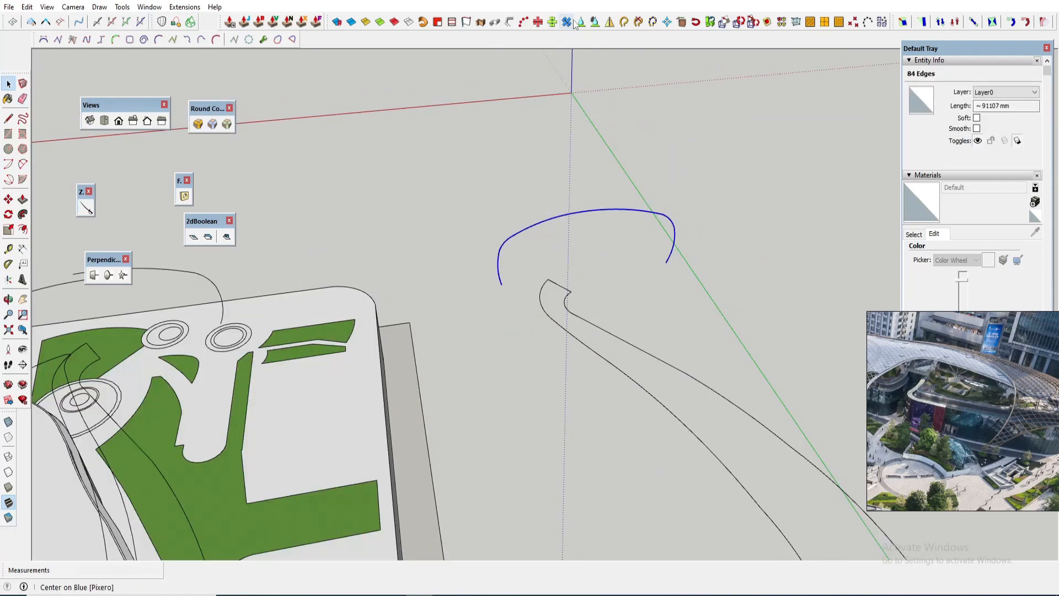
Step: Join the connected edges of the copied profile into one curve
click(620, 24)
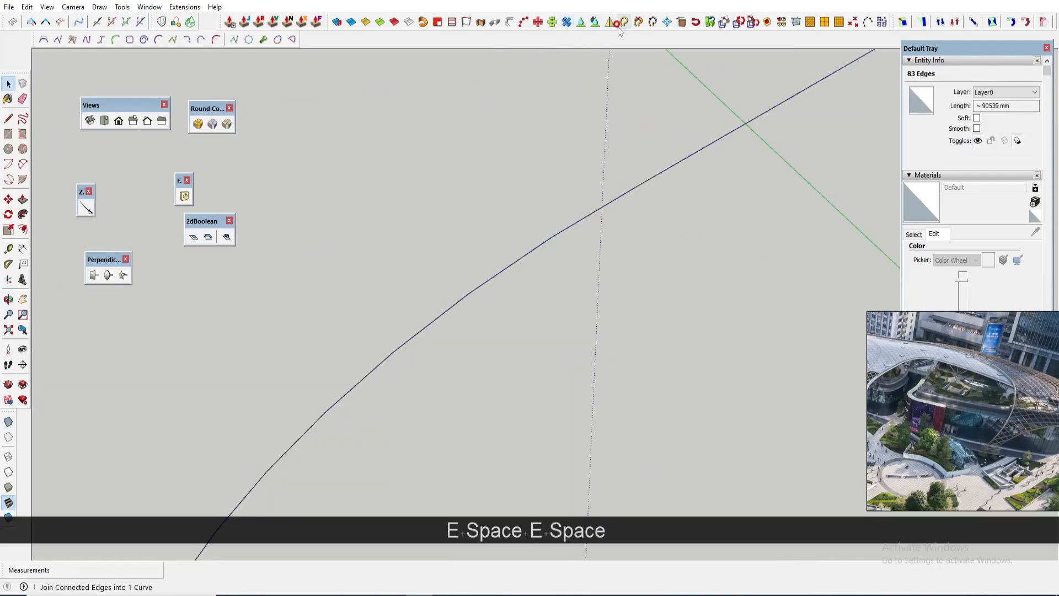
click(583, 191)
scroll(491, 231, down, 8)
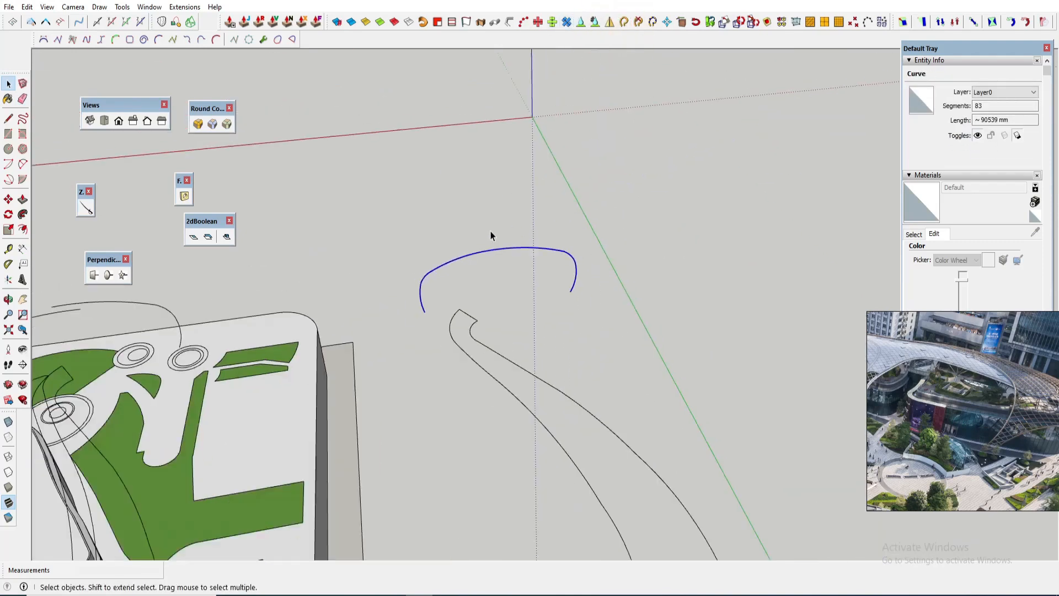
Step: Convert the joined profile curve with Polyline Segmentor, using 30 segments
middle_drag(491, 234, 371, 235)
right_click(370, 234)
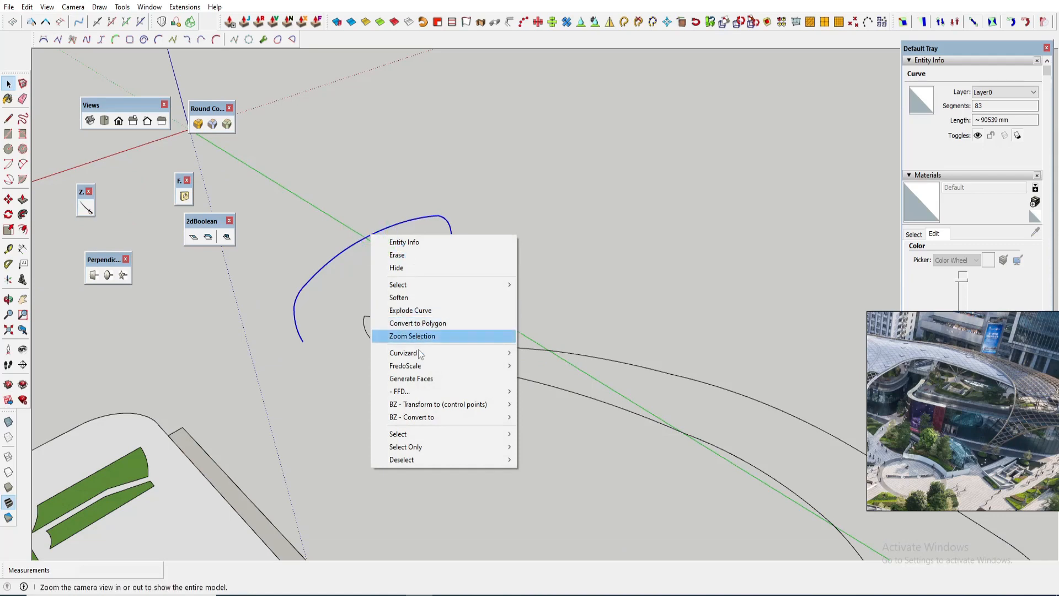
click(435, 418)
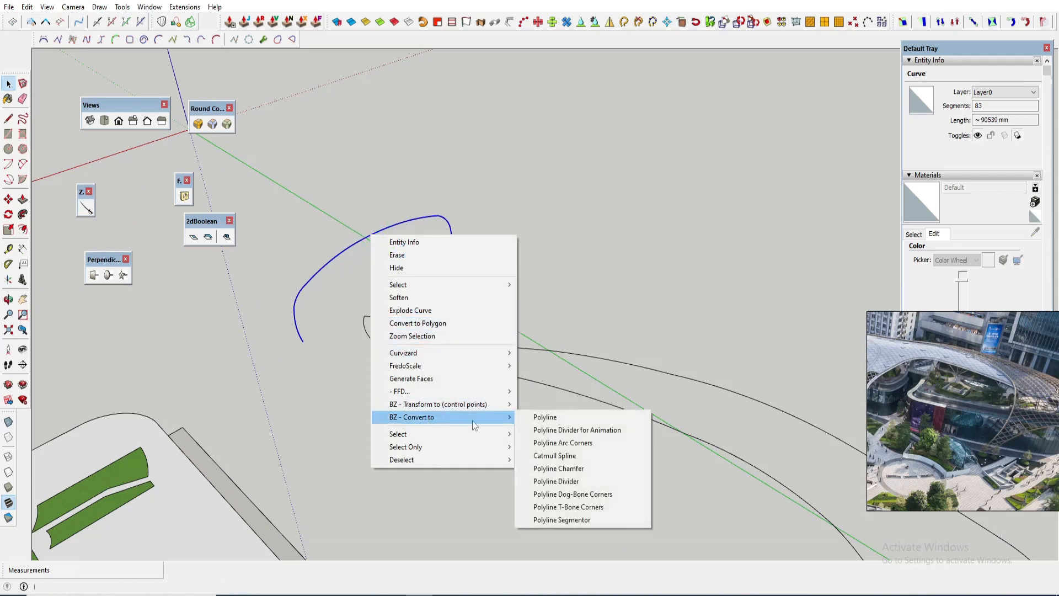
click(562, 523)
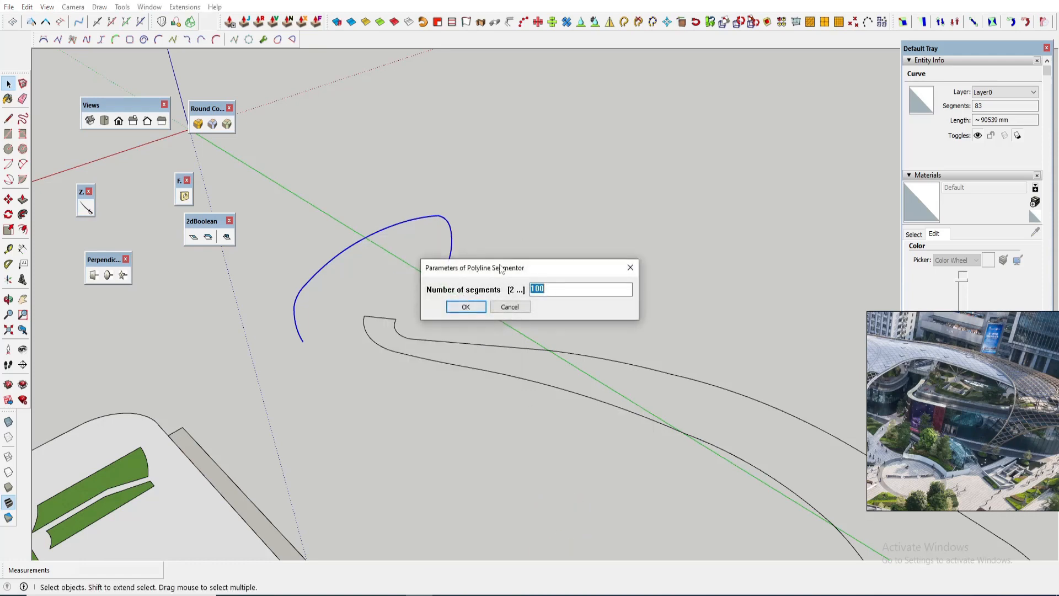
text(30)
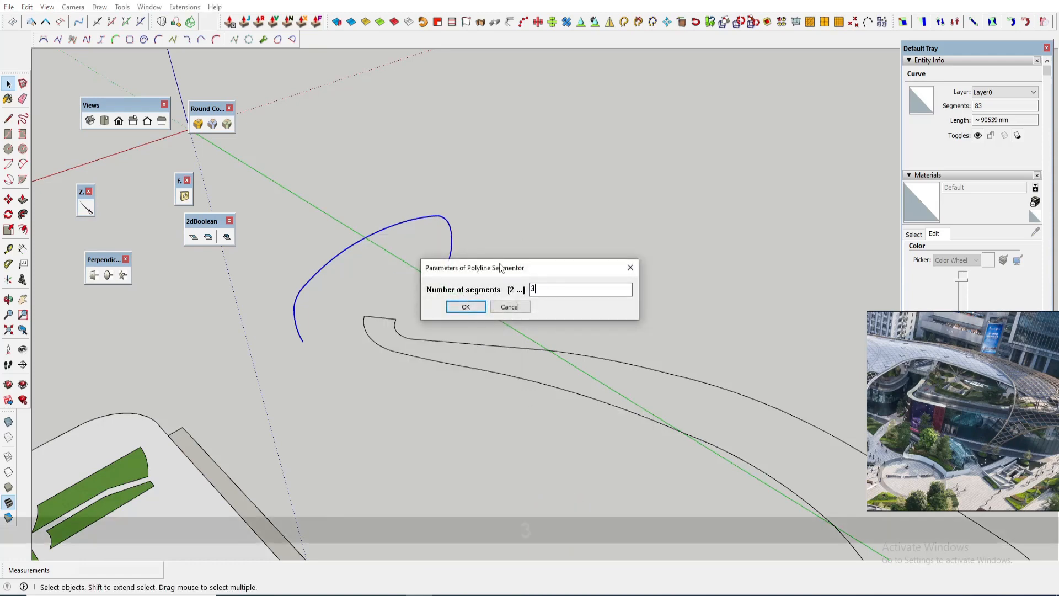
click(465, 308)
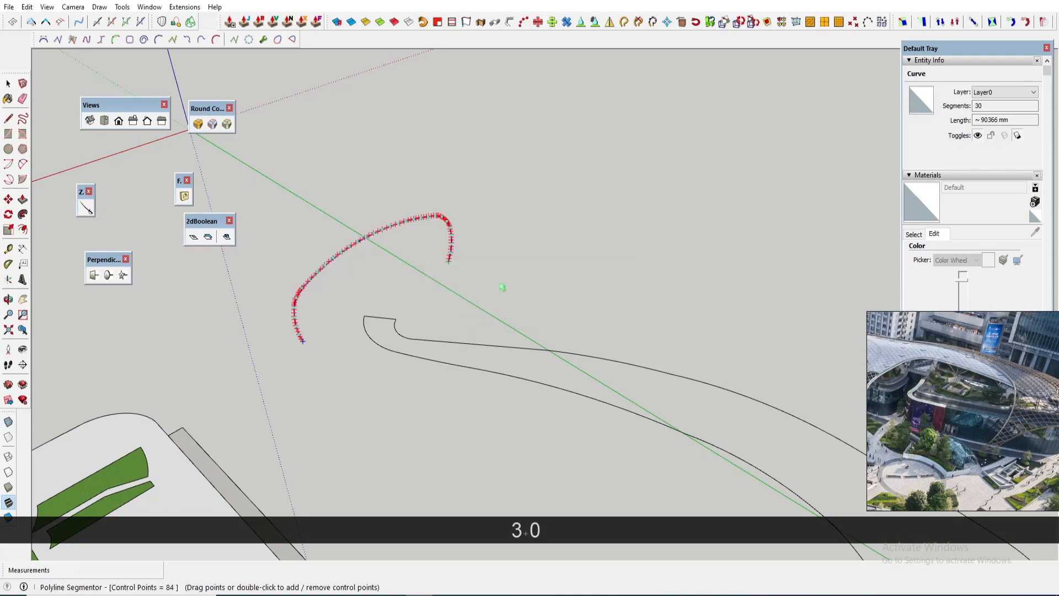
Step: Draw an arc with a bulge of about 4270 mm from the copied canopy outline's tip to its outer edge
scroll(452, 277, down, 3)
middle_drag(451, 277, 486, 353)
shift+middle_drag(485, 353, 498, 213)
scroll(444, 174, up, 1)
key(a)
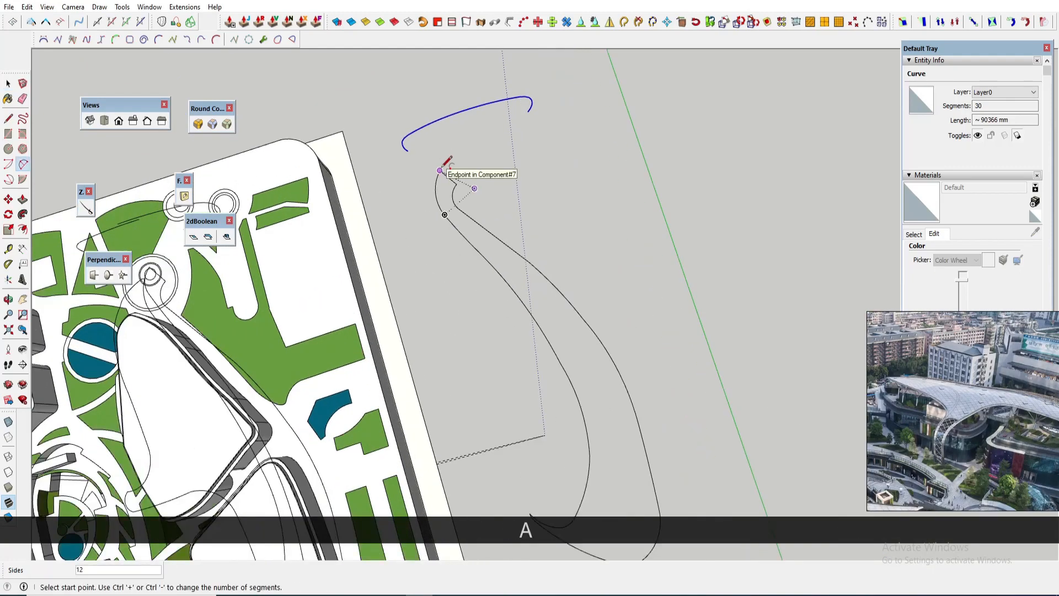
click(440, 170)
scroll(517, 208, down, 1)
scroll(571, 291, down, 1)
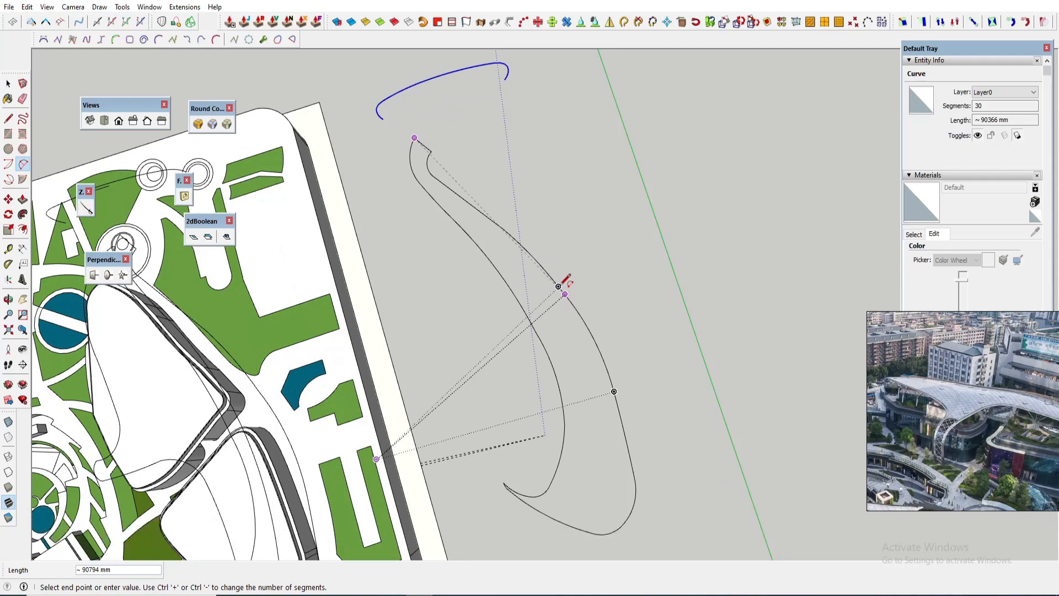
scroll(563, 285, up, 1)
click(557, 286)
scroll(529, 236, up, 2)
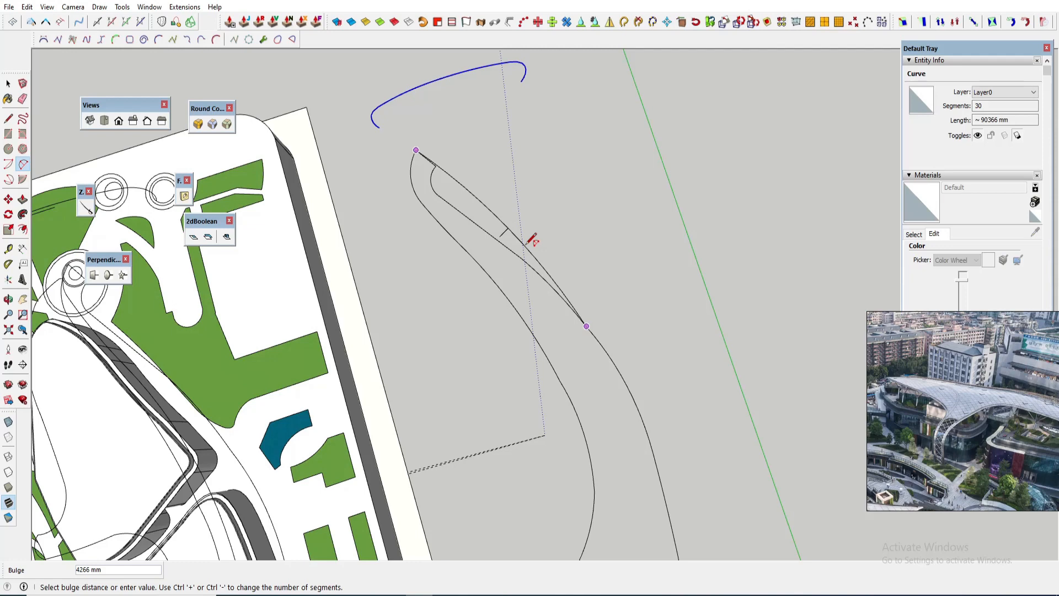
key(space)
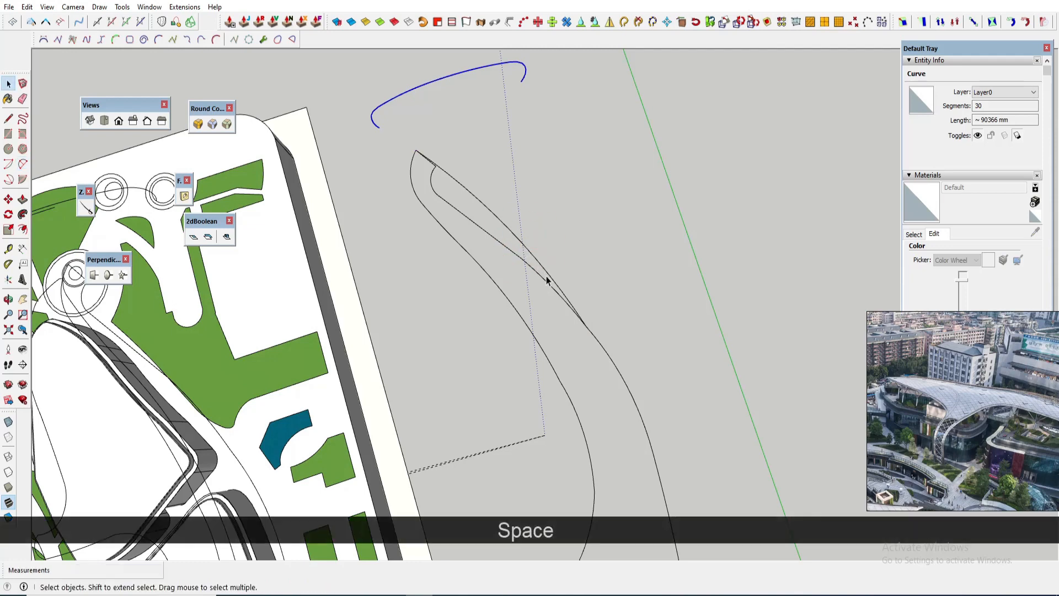
Step: Explode the copied canopy outline component into editable edges
key(e)
scroll(580, 306, up, 3)
click(570, 302)
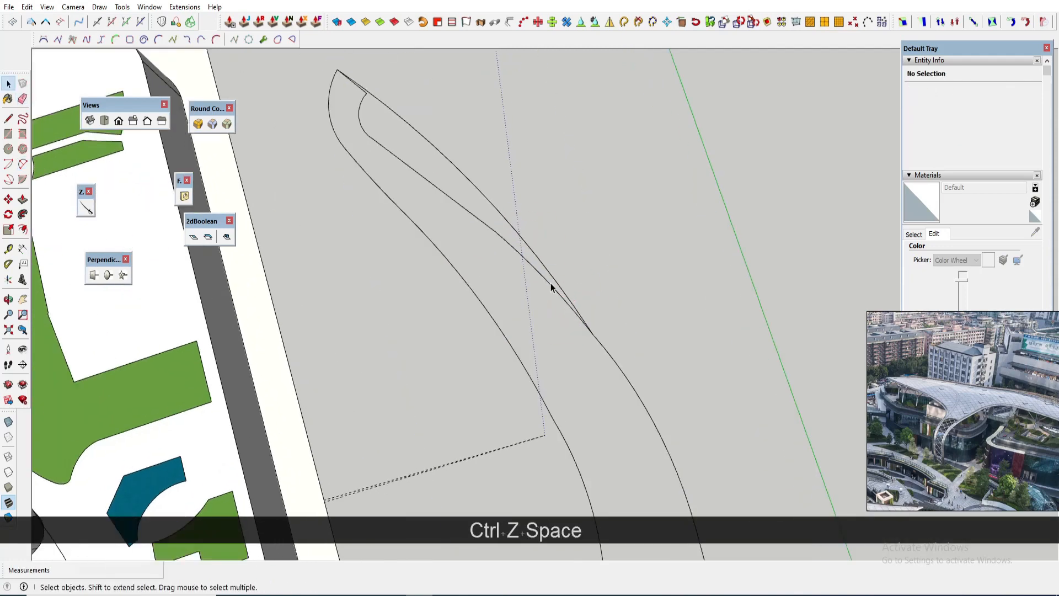
click(549, 282)
right_click(548, 282)
click(580, 292)
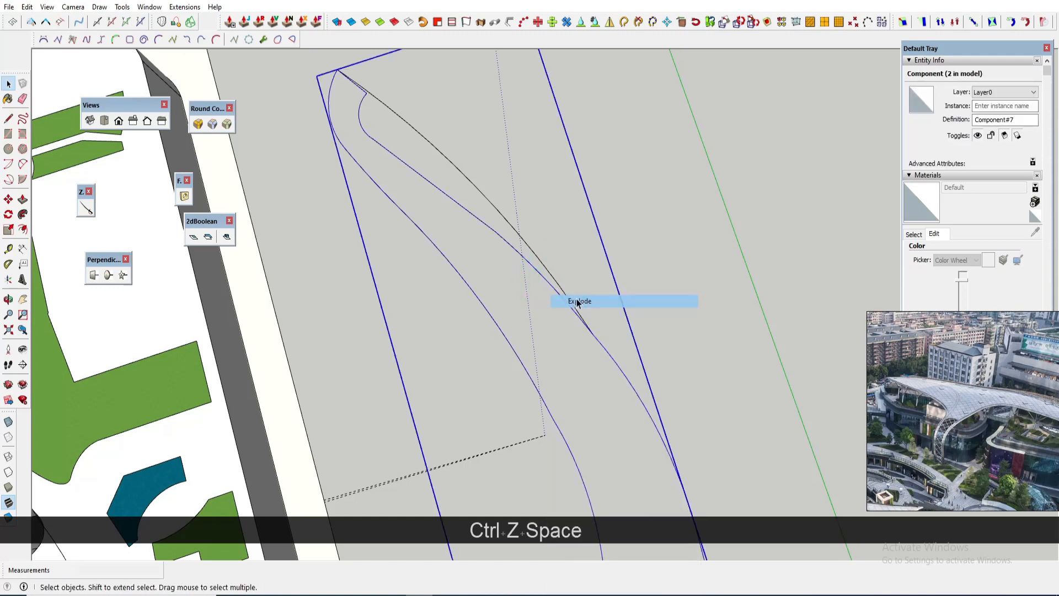
Step: Remove the old concave edge and short end line inside the new arc, keeping the arc as the outline's outer edge
scroll(546, 288, up, 2)
scroll(564, 297, down, 3)
key(e)
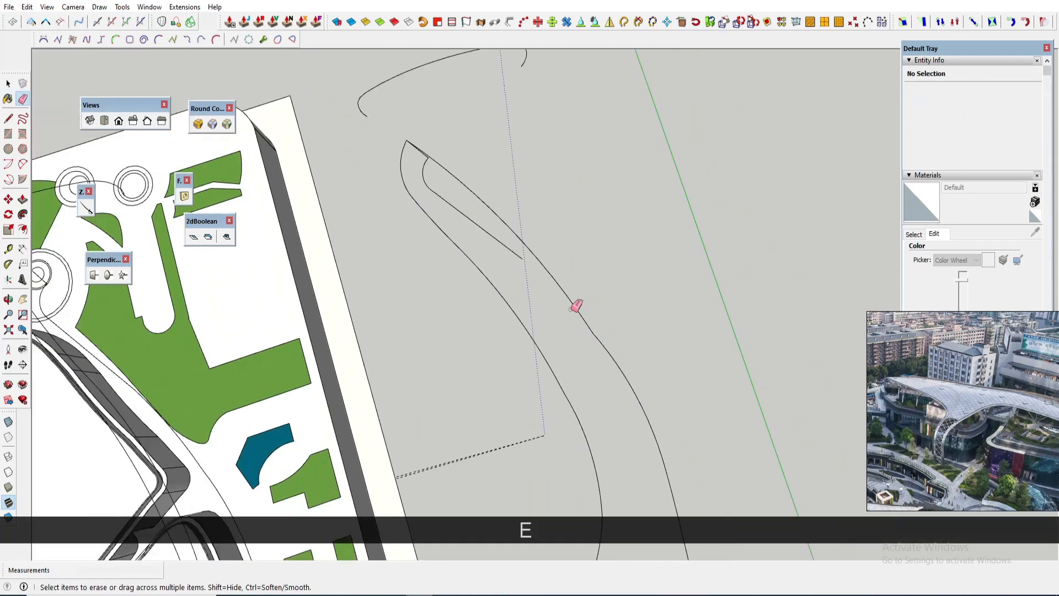
scroll(438, 176, up, 2)
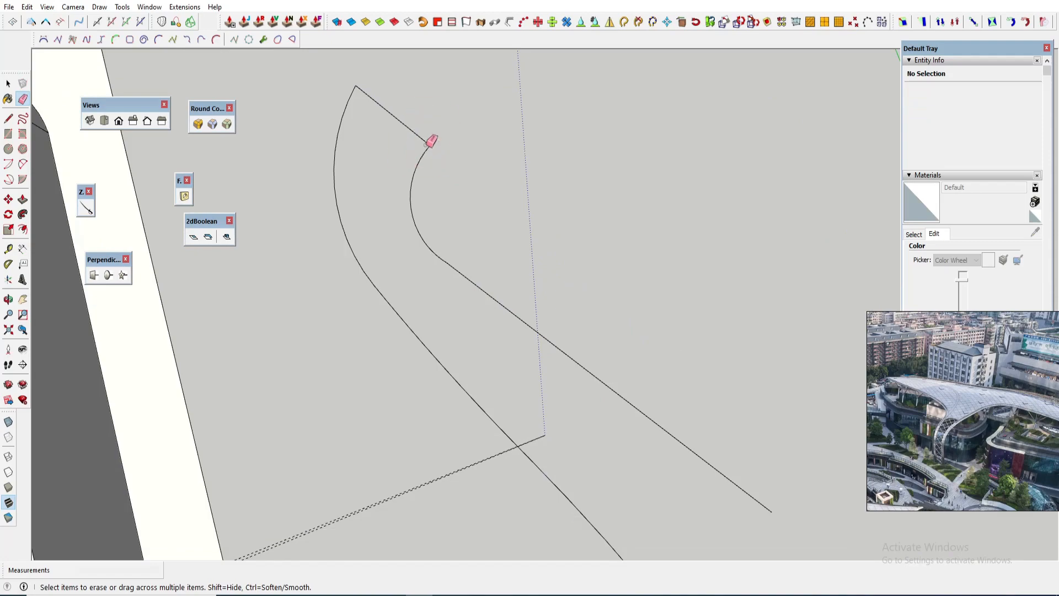
key(ctrl+z)
click(421, 163)
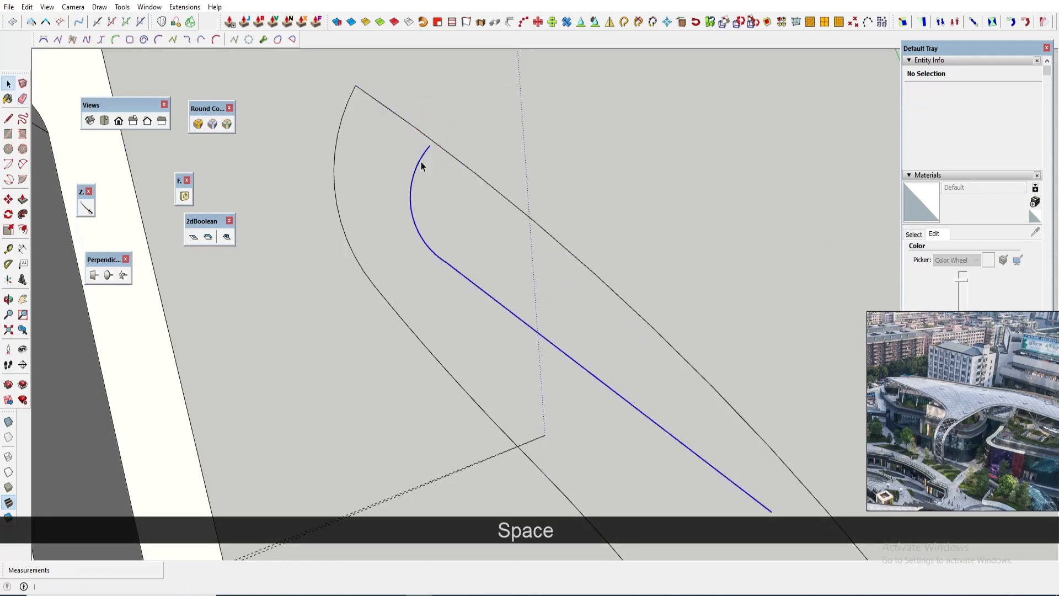
scroll(421, 165, down, 3)
key(Delete)
Step: Draw an arc with a bulge of about 2035 mm across the kink midway along the canopy outline's outer edge
middle_drag(511, 177, 556, 277)
scroll(557, 270, up, 5)
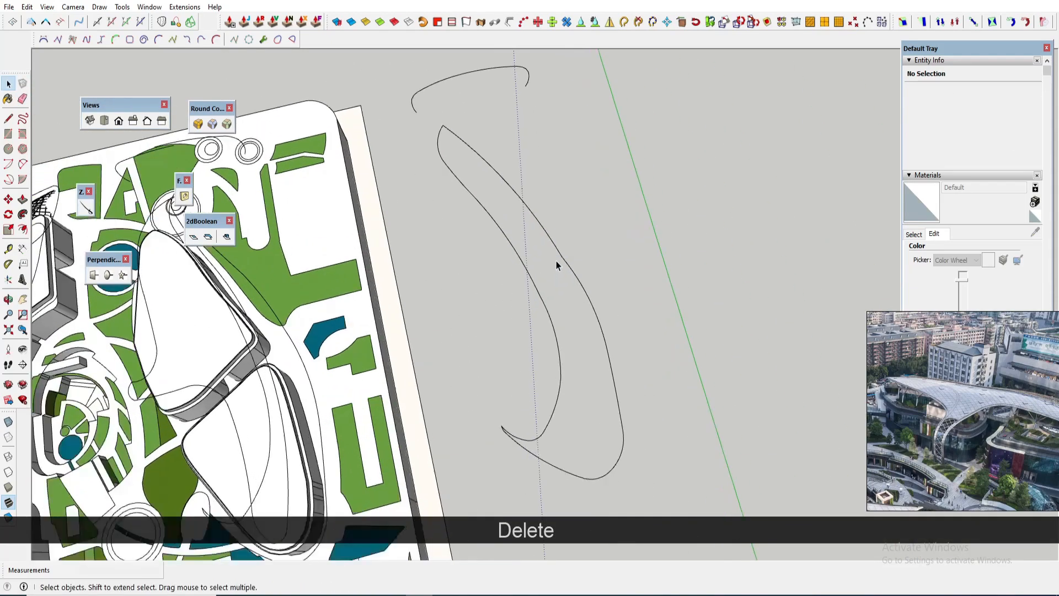
key(a)
click(476, 140)
scroll(621, 339, up, 2)
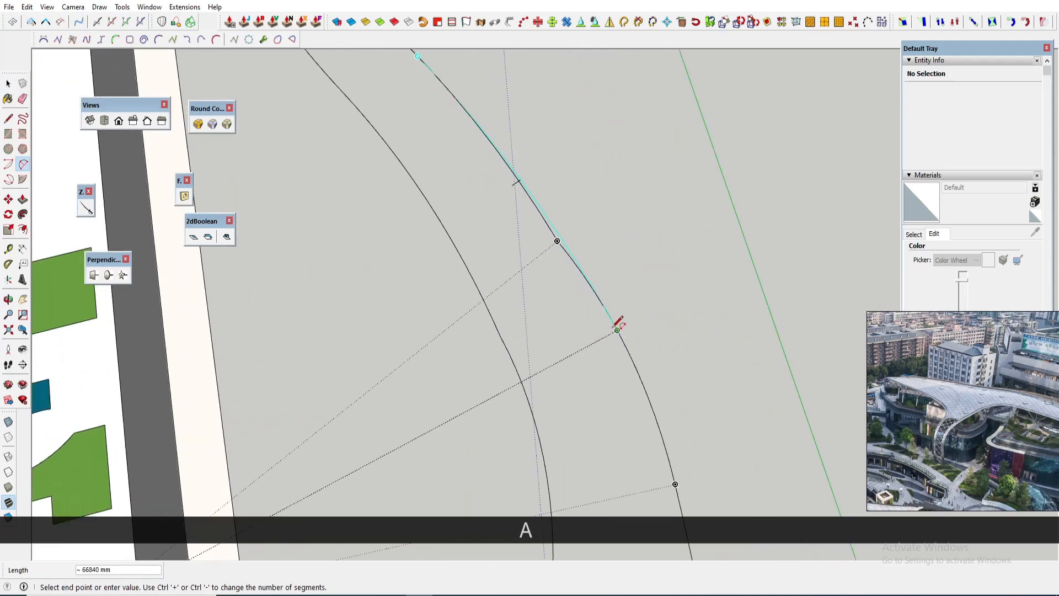
scroll(606, 309, up, 1)
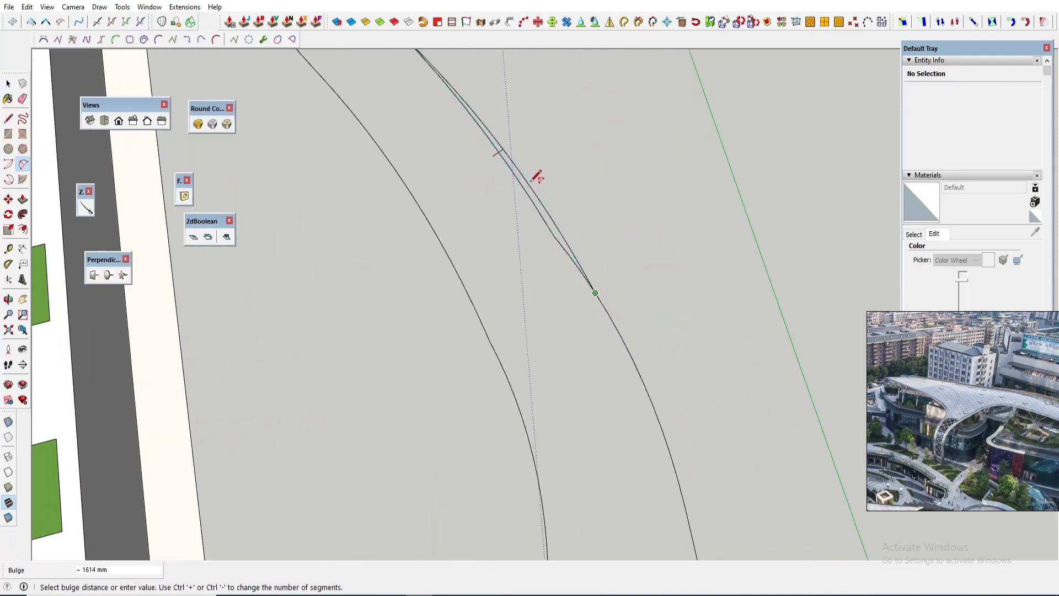
scroll(543, 192, up, 2)
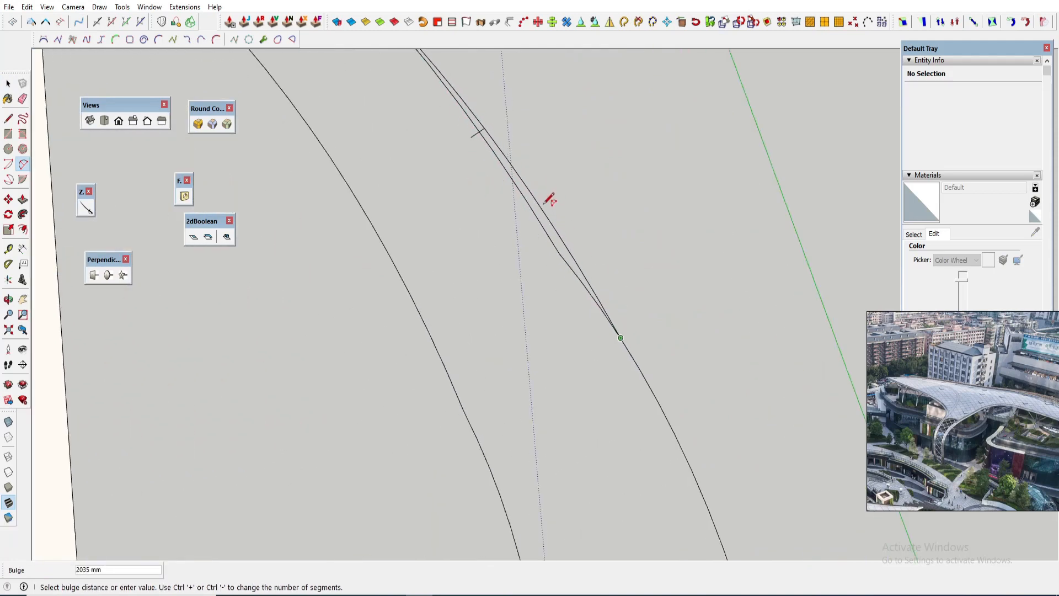
key(e)
Step: Draw another arc from the outline's outer edge to beyond its wide end
scroll(544, 237, down, 10)
middle_drag(563, 326, 711, 314)
scroll(497, 286, up, 3)
key(a)
click(462, 307)
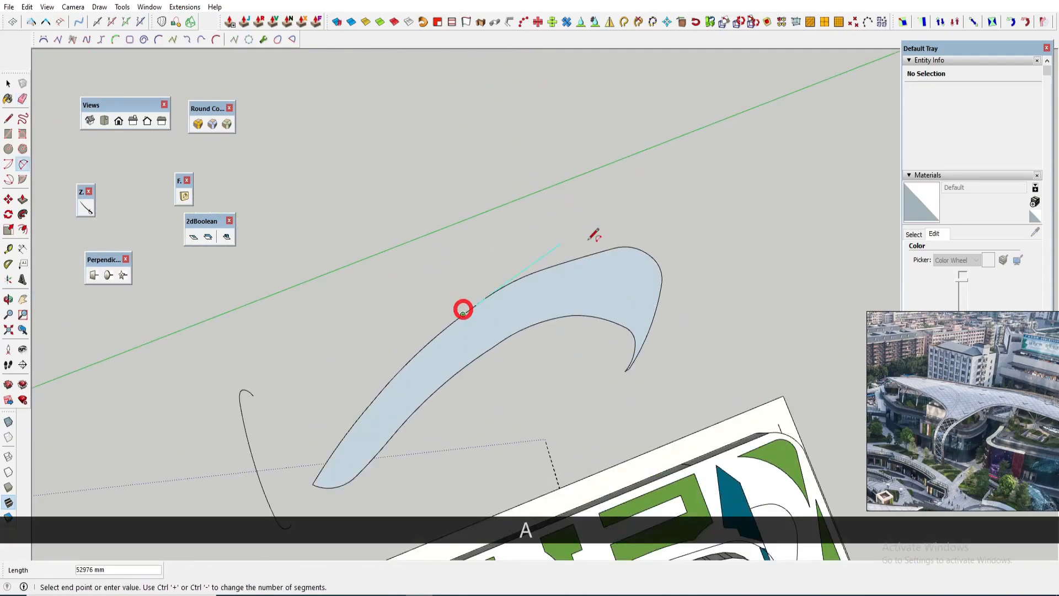
scroll(576, 243, up, 2)
click(748, 209)
click(545, 253)
key(space)
key(e)
Step: Add an arc continuing the new outer curve past the wide end and erase the old outer edge beneath it
key(a)
click(631, 218)
double_click(747, 220)
key(space)
key(e)
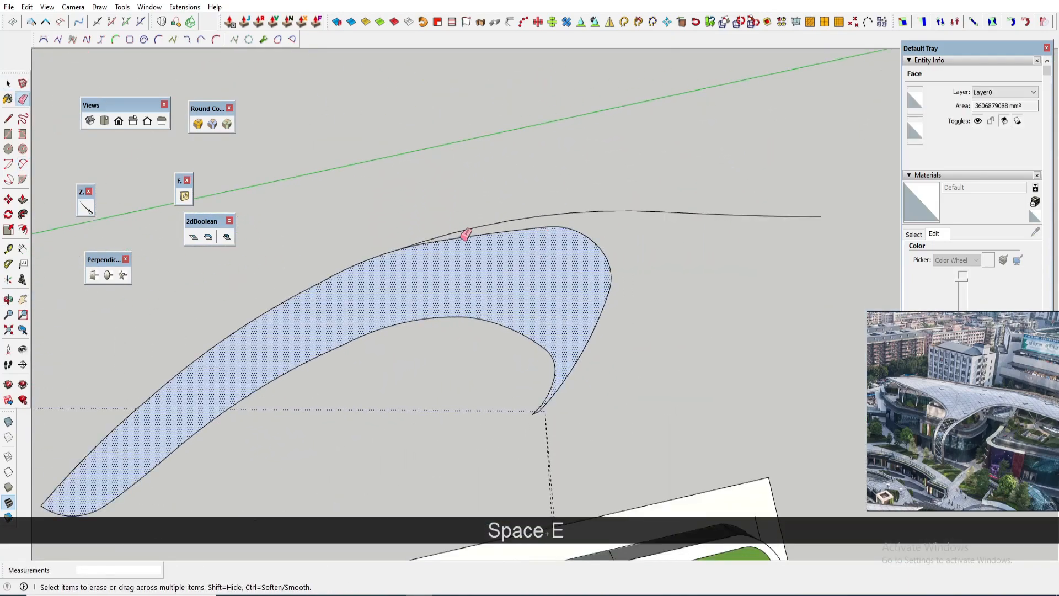
click(465, 234)
Step: Delete the face inside the canopy outline and turn the remaining outline edges into a component
mouse_move(54, 503)
shift+middle_down()
mouse_move(338, 339)
mouse_move(619, 296)
mouse_move(596, 336)
shift+middle_up()
key(space)
scroll(342, 336, down, 5)
key(Delete)
triple_click(596, 336)
key(g)
click(546, 418)
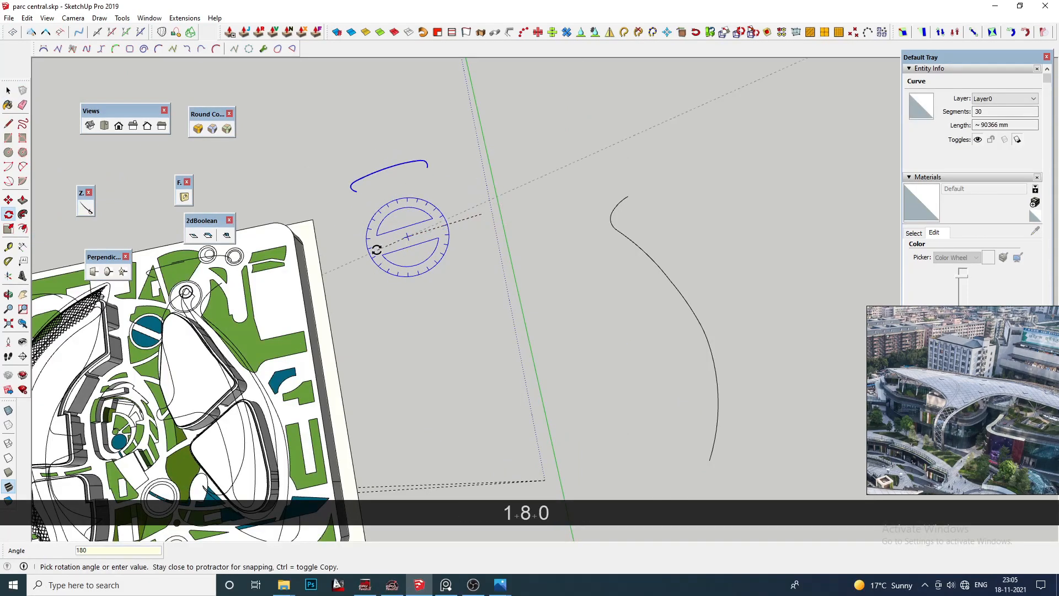
Step: Sweep the 30-segment profile along the 120-segment path curve with Edge Follow Me, correcting the profile's position and smoothing the surface
click(185, 18)
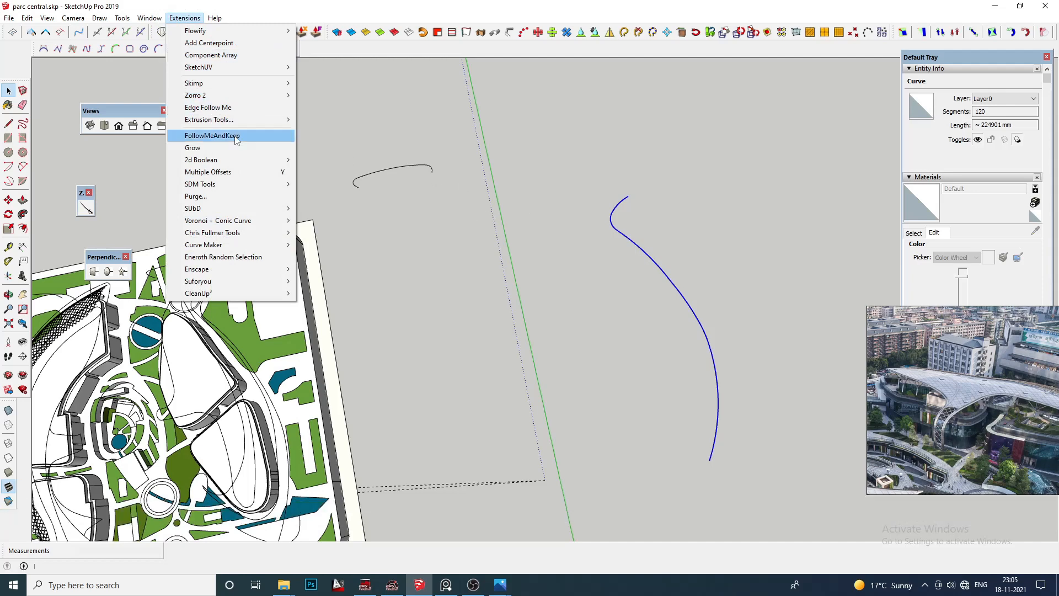
click(237, 107)
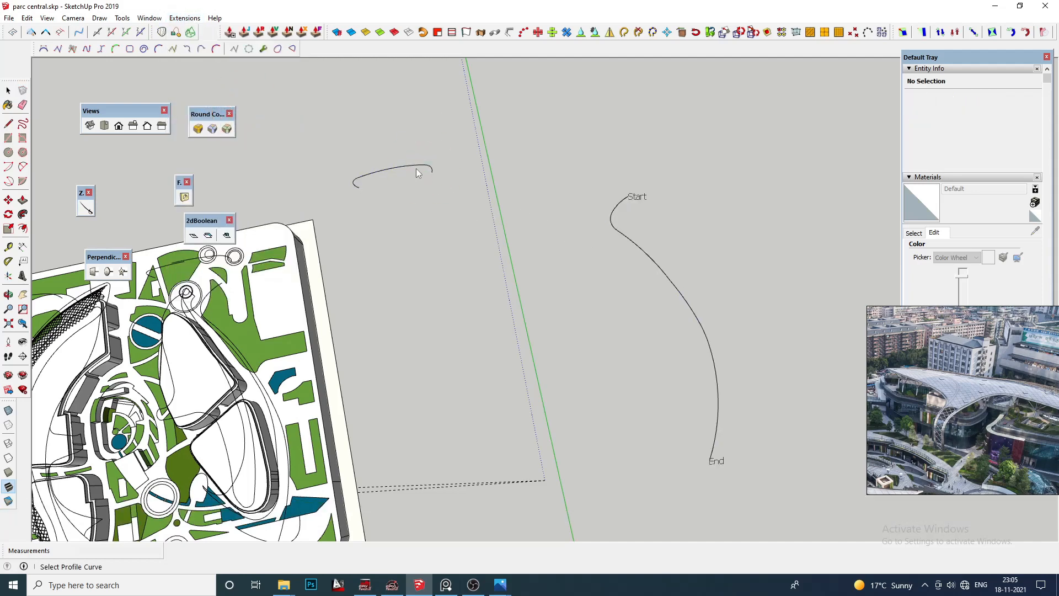
click(409, 167)
click(559, 316)
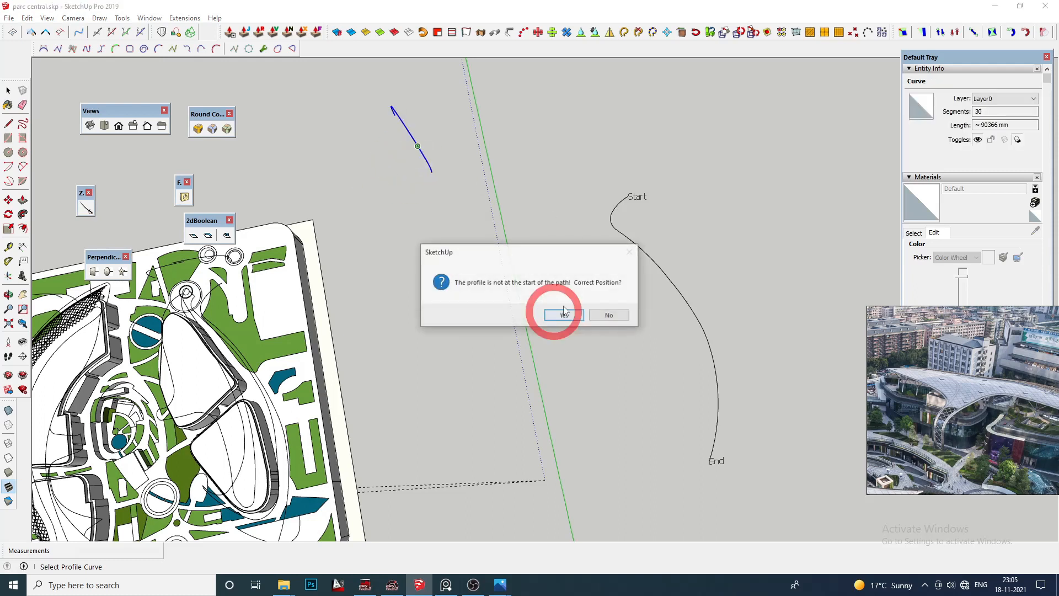
click(566, 316)
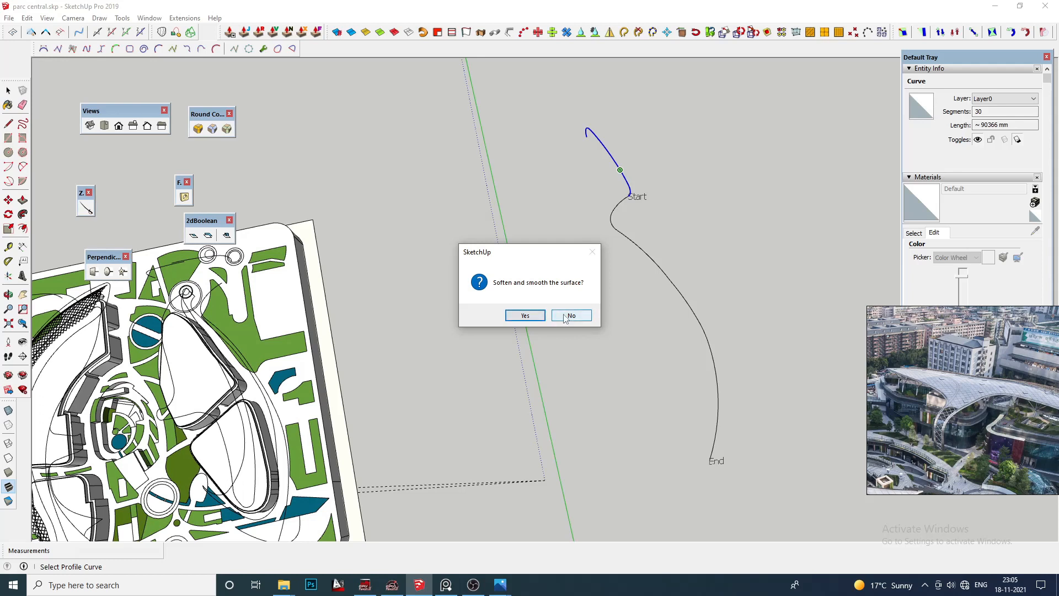
click(525, 315)
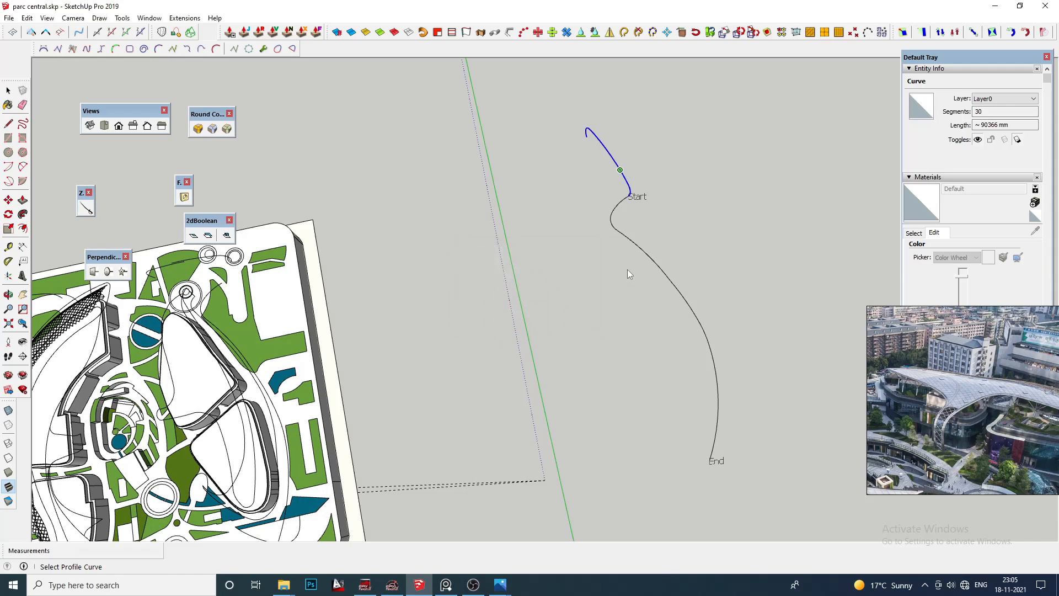
Step: Move the canopy outline component from the site plan about 299193 mm onto the swept surface
scroll(627, 270, down, 3)
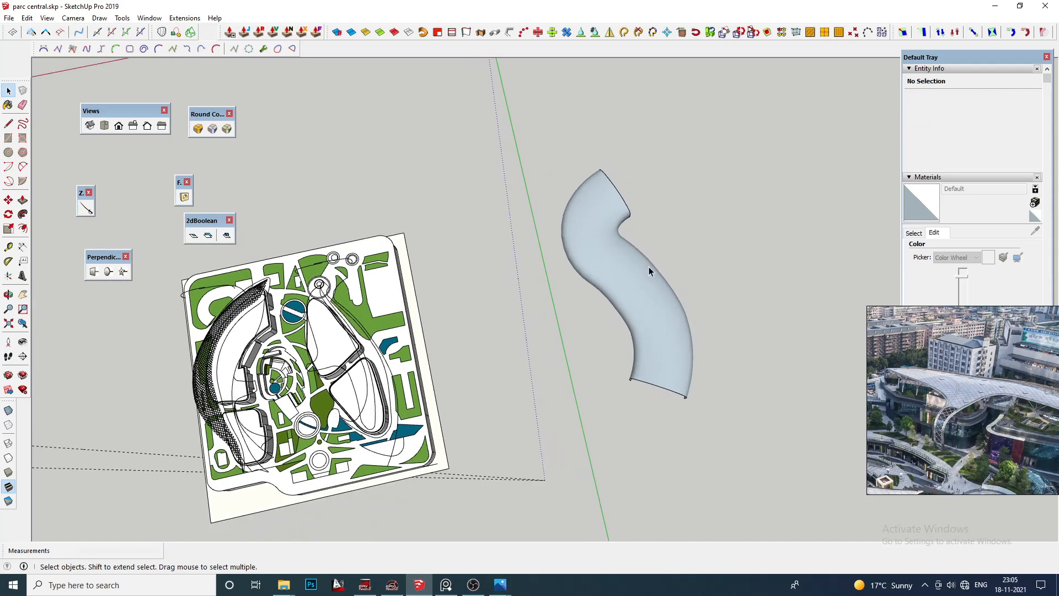
scroll(614, 251, up, 2)
key(space)
click(604, 246)
scroll(608, 232, down, 4)
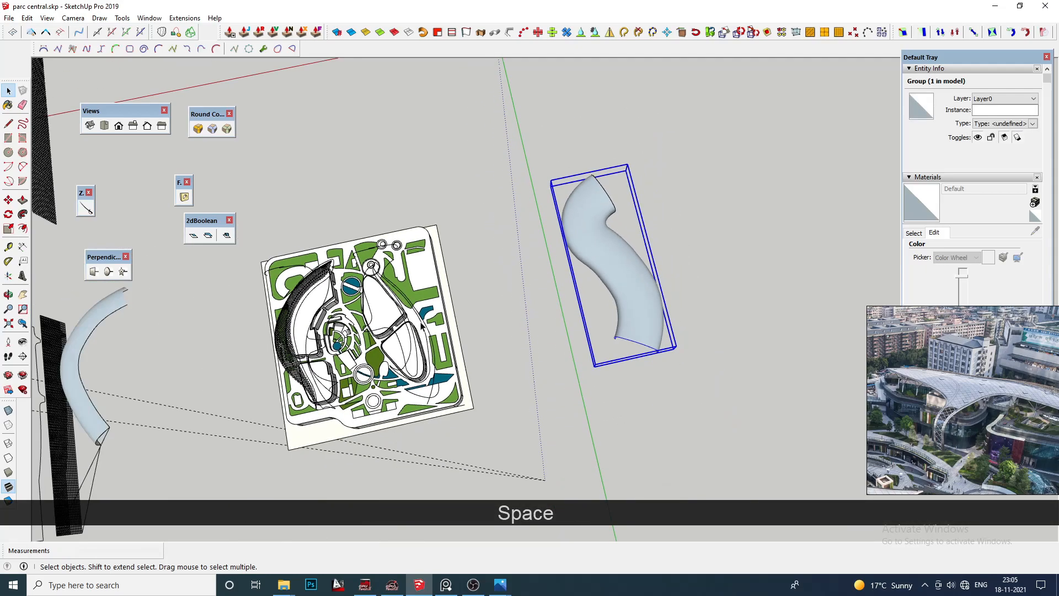
scroll(422, 325, up, 5)
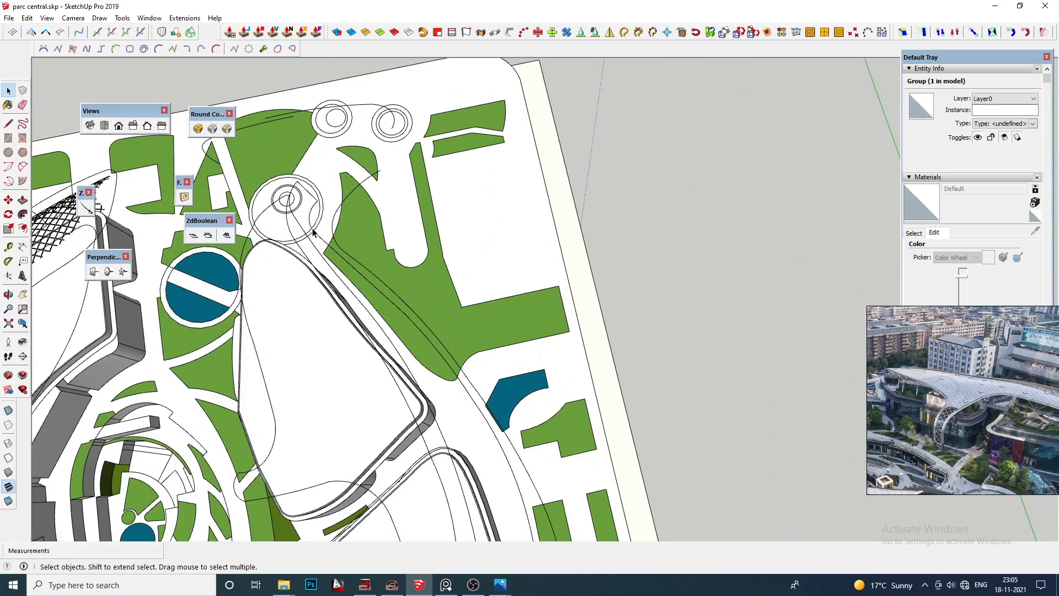
scroll(315, 234, down, 6)
key(m)
click(385, 269)
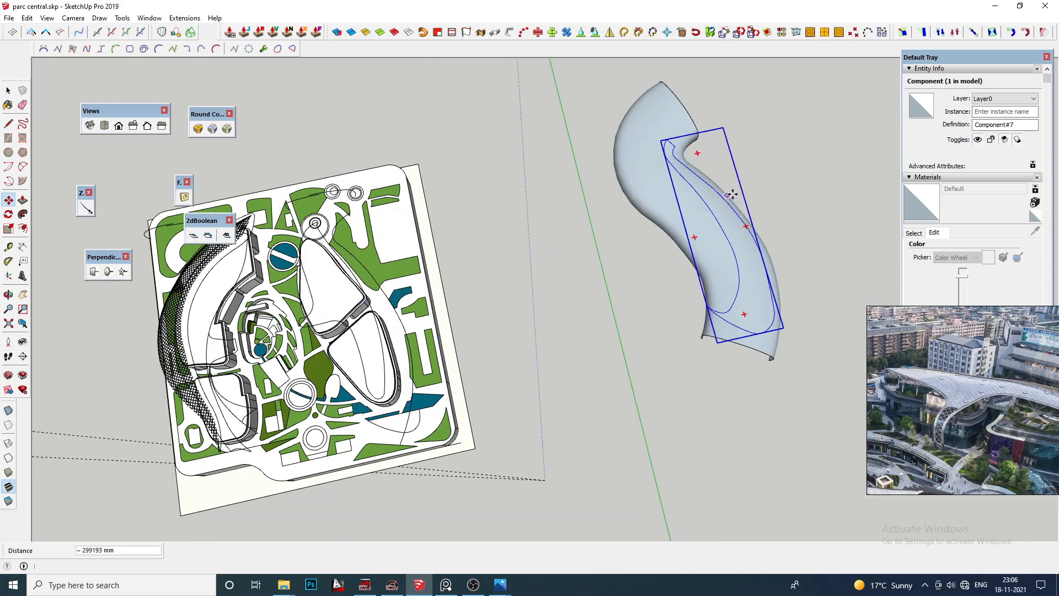
key(space)
scroll(774, 318, up, 5)
click(774, 318)
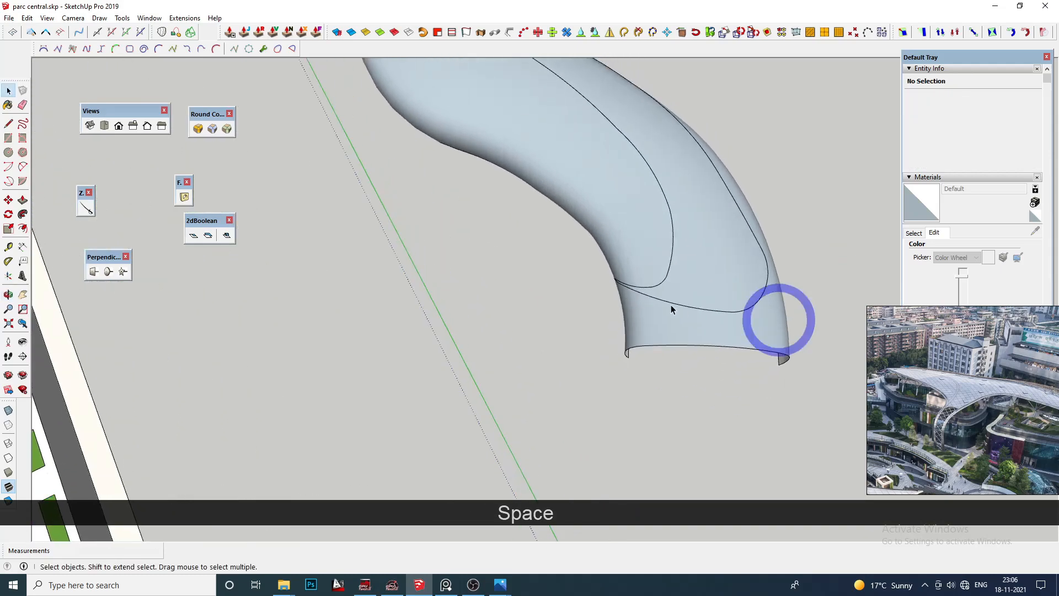
Step: Extrude the canopy outline edges vertically about 69089 mm into walls with Extrude Lines
middle_drag(671, 305, 650, 213)
scroll(643, 221, down, 3)
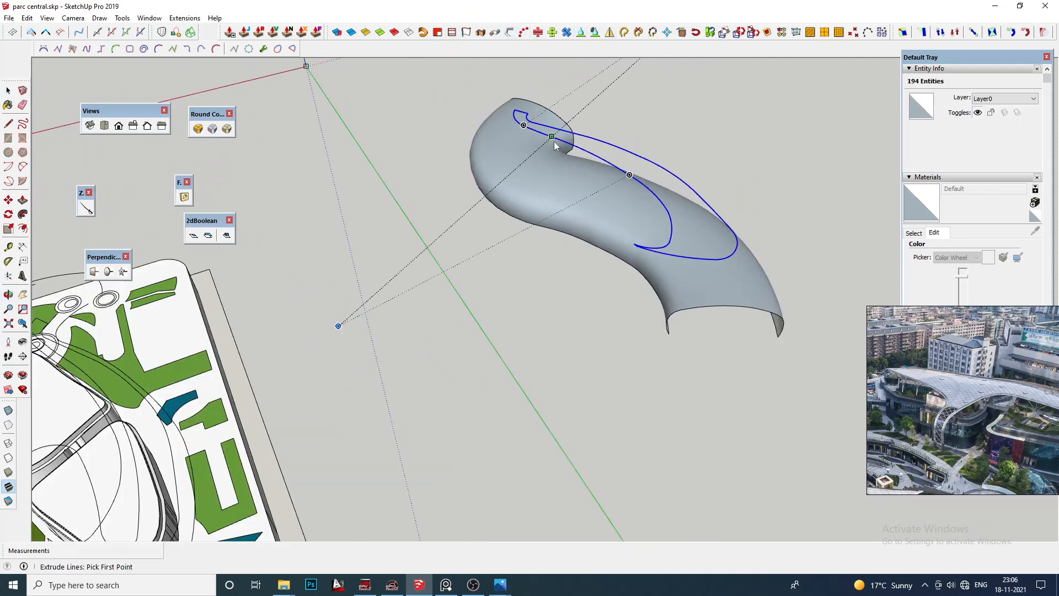
middle_drag(556, 172, 548, 85)
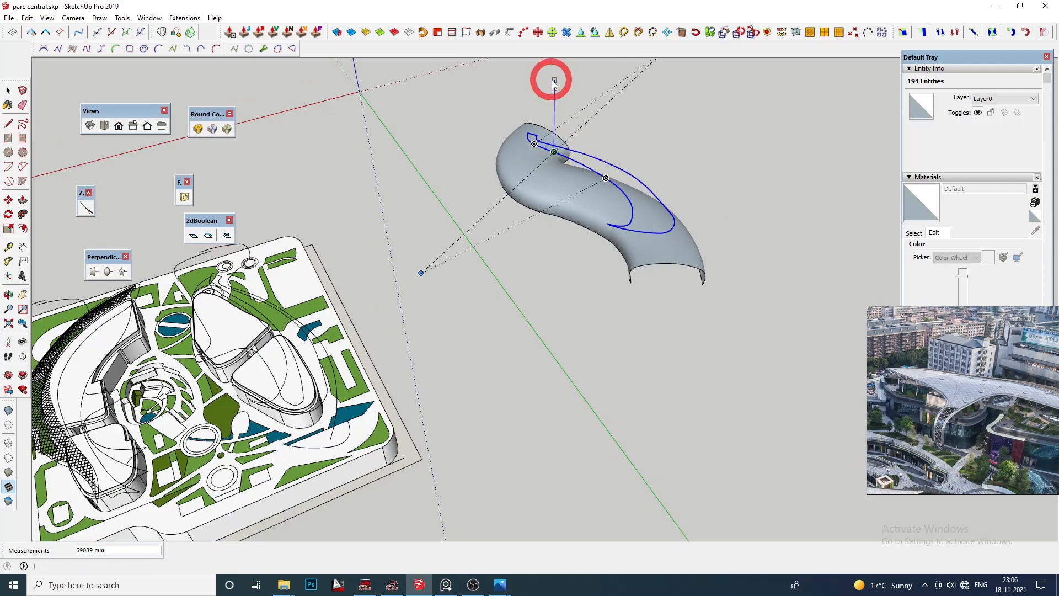
click(555, 82)
scroll(626, 189, up, 3)
key(space)
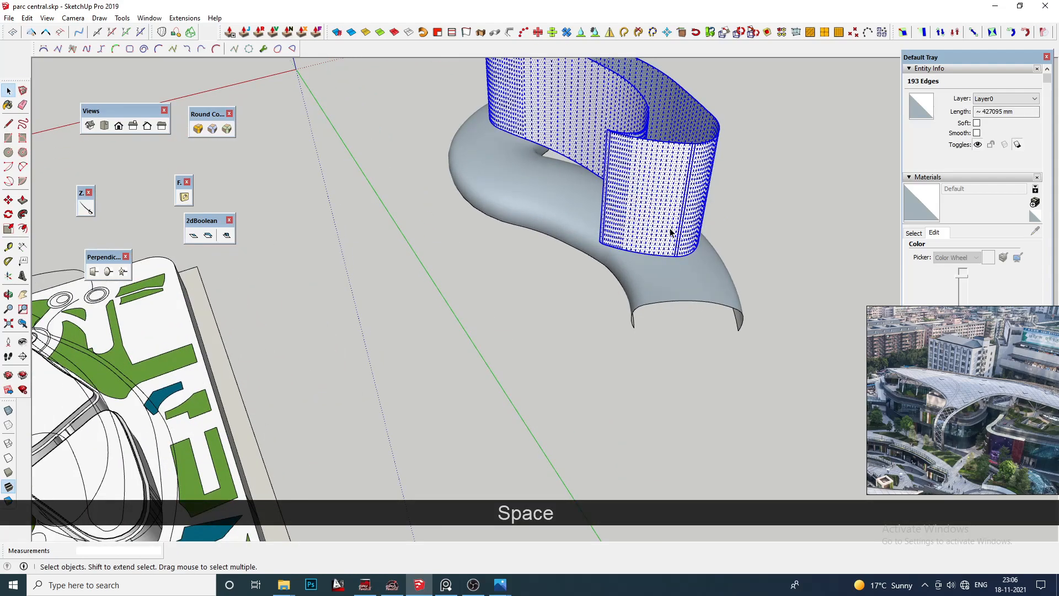
Step: Make the extruded outline walls a component and reposition it so the walls cross the swept surface
middle_drag(670, 229, 509, 288)
key(m)
key(g)
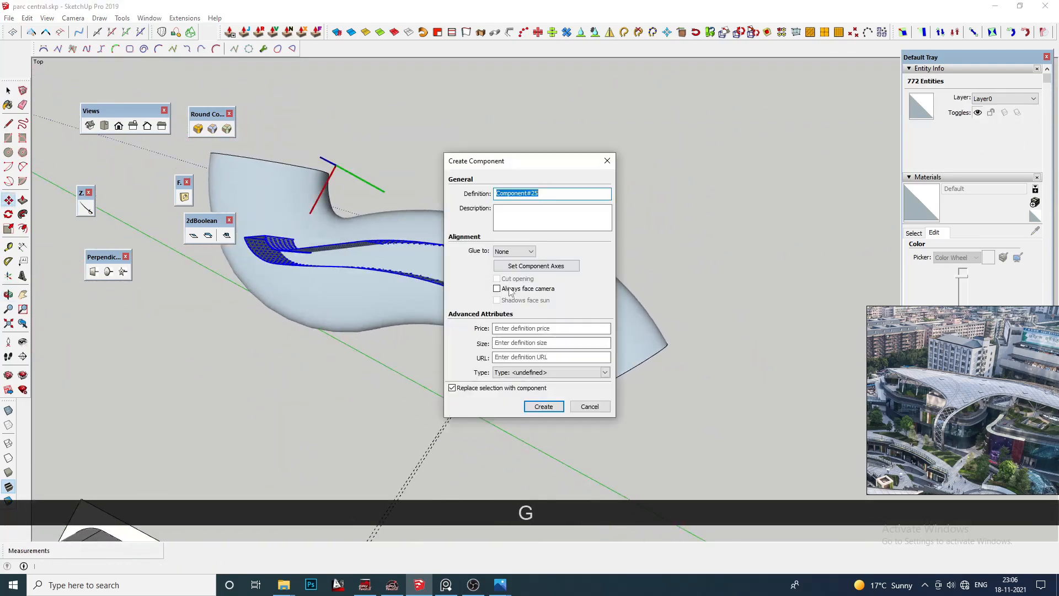
click(543, 406)
key(m)
scroll(591, 414, up, 2)
middle_drag(543, 406, 808, 414)
scroll(624, 385, up, 3)
click(624, 386)
Step: Scale the swept surface group sideways to adjust its width around the outline walls
middle_drag(624, 386, 469, 298)
key(space)
click(469, 297)
key(s)
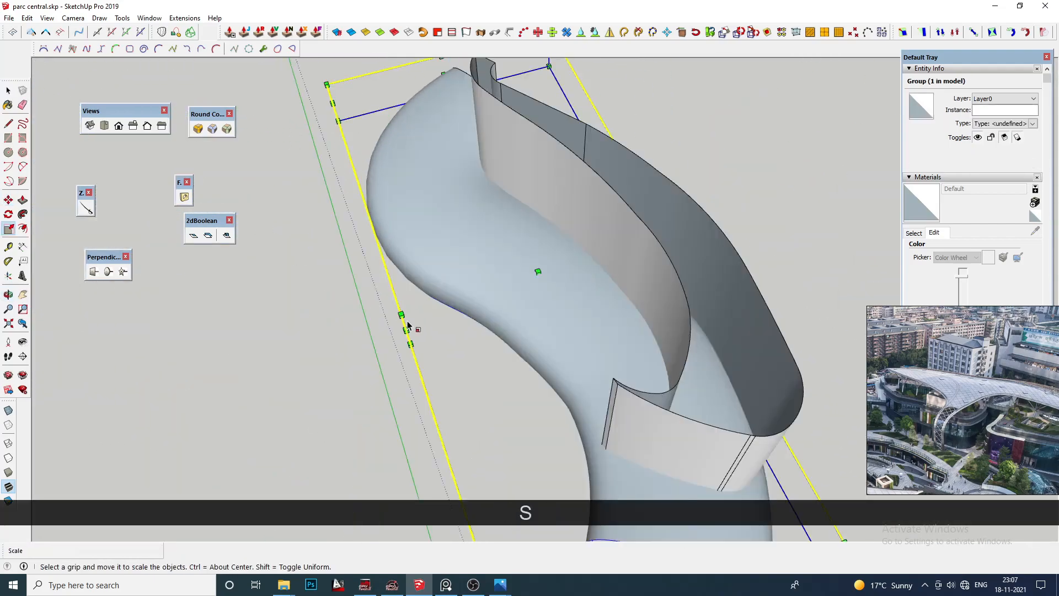
drag(407, 330, 430, 319)
Step: Move the wall geometry inside its component about 64397 mm along the red axis over the swept surface
shift+middle_drag(430, 319, 642, 246)
scroll(714, 237, up, 3)
key(m)
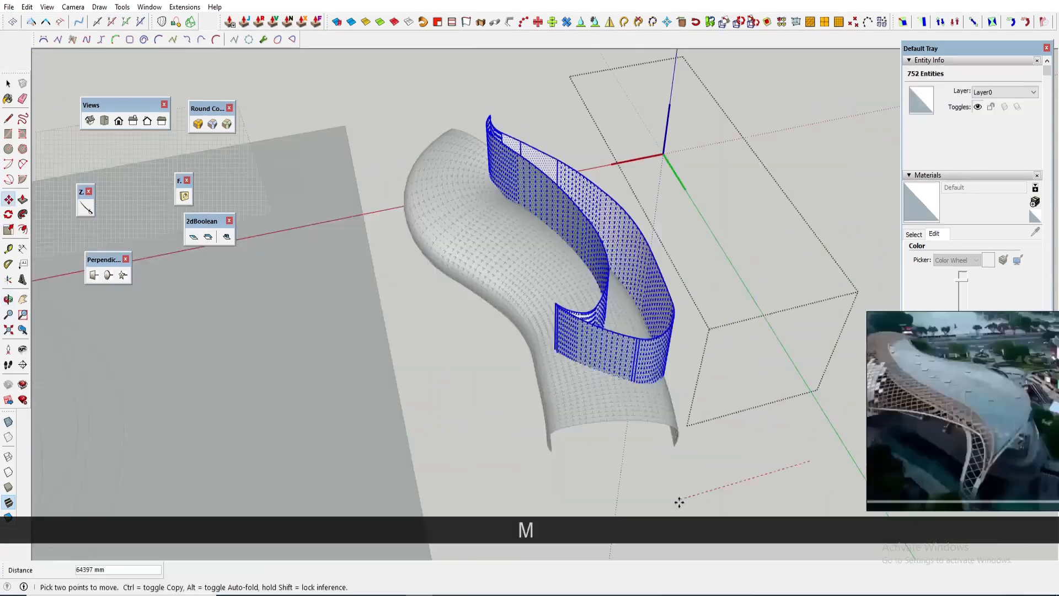
middle_drag(679, 501, 524, 229)
scroll(688, 408, up, 2)
key(space)
click(524, 229)
key(m)
Step: Soften the short 10-segment arc edge at the tip of the extruded walls
middle_drag(627, 291, 549, 236)
key(space)
click(548, 236)
right_click(553, 229)
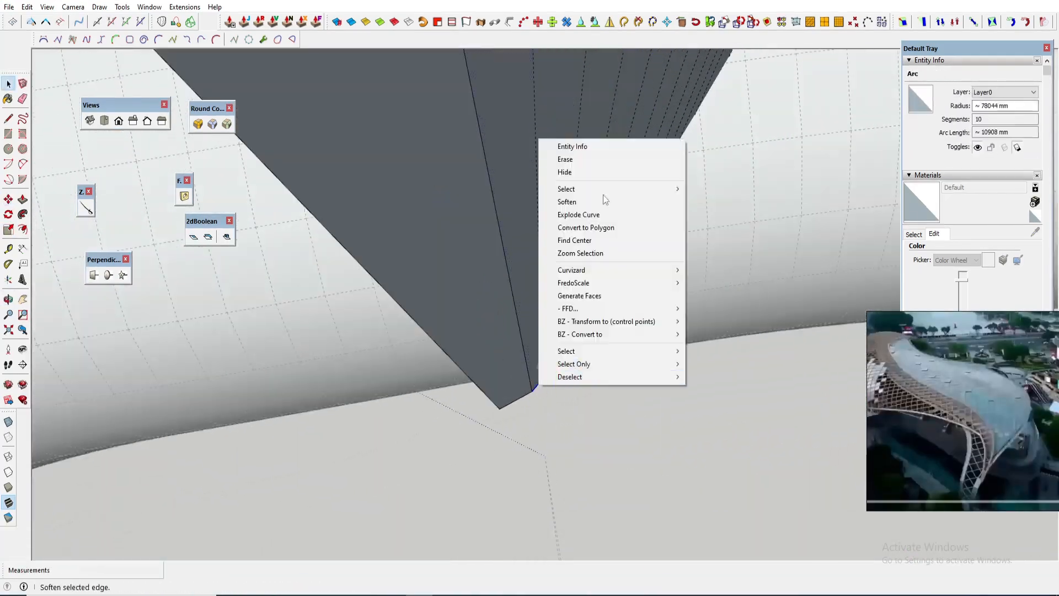
click(604, 198)
Step: Examine the curved edges where the extruded walls meet near their pointed tip
key(m)
middle_drag(594, 343, 502, 350)
key(space)
right_click(627, 185)
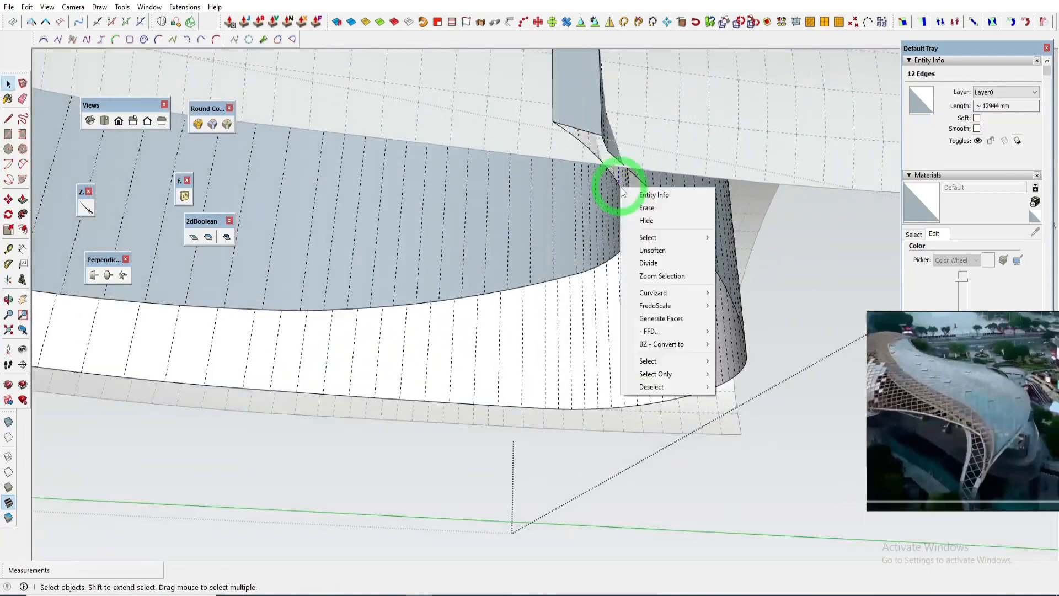
key(Escape)
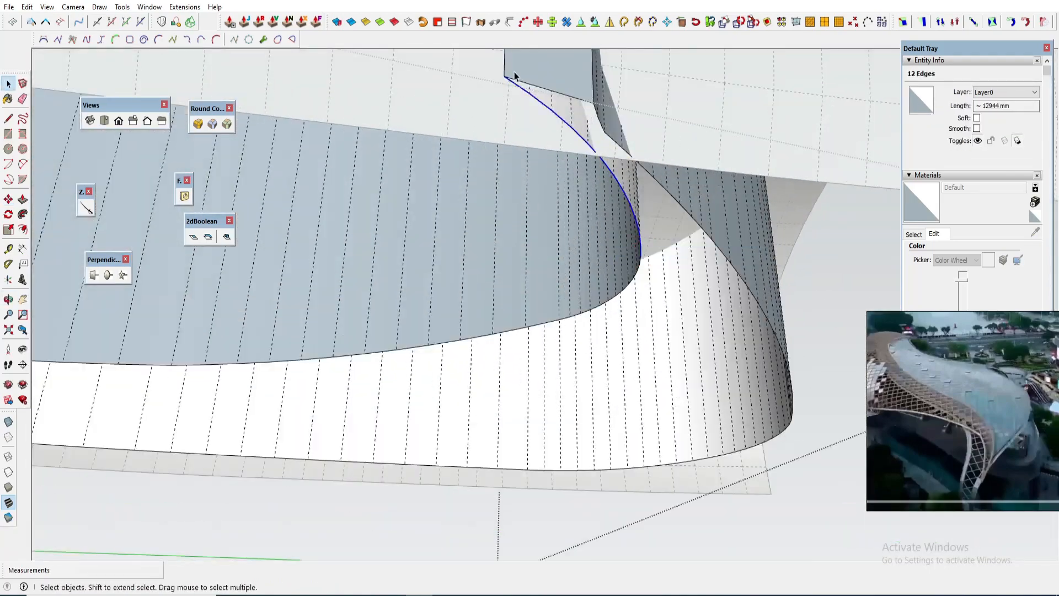
click(514, 76)
key(s)
middle_drag(514, 76, 824, 429)
key(space)
click(484, 444)
key(m)
key(space)
key(Escape)
Step: Check how the wall component passes through the swept surface group along its whole length
scroll(511, 375, down, 6)
scroll(463, 319, up, 2)
click(463, 319)
key(q)
key(space)
scroll(464, 319, down, 4)
middle_drag(608, 317, 482, 307)
scroll(712, 239, up, 2)
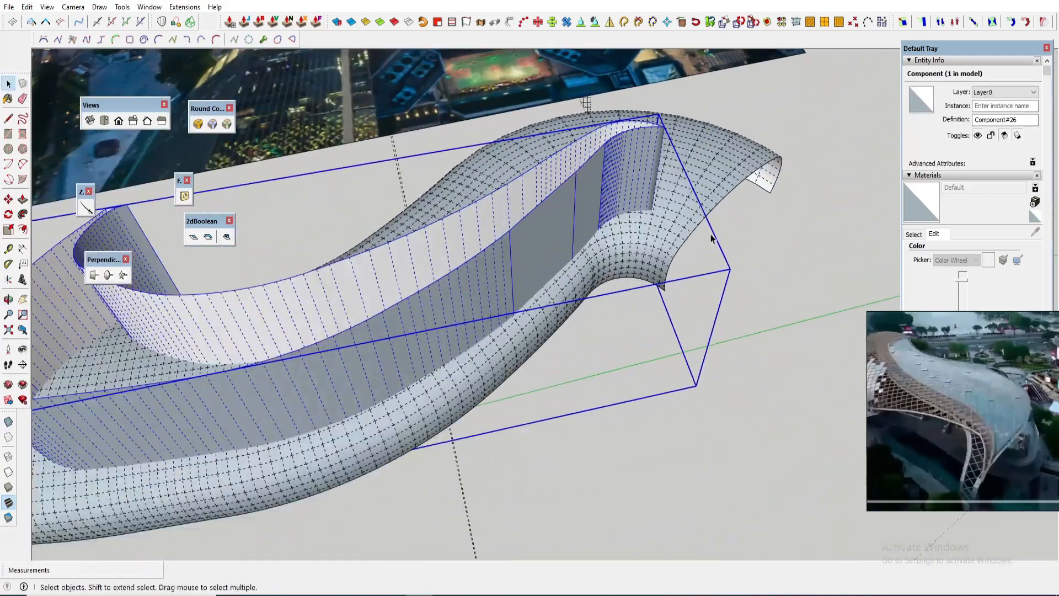
middle_drag(680, 241, 678, 263)
key(space)
click(772, 311)
mouse_move(773, 313)
middle_down()
mouse_move(662, 331)
mouse_move(621, 350)
mouse_move(631, 362)
mouse_move(563, 342)
mouse_move(584, 356)
mouse_move(577, 329)
mouse_move(513, 438)
middle_up()
click(551, 333)
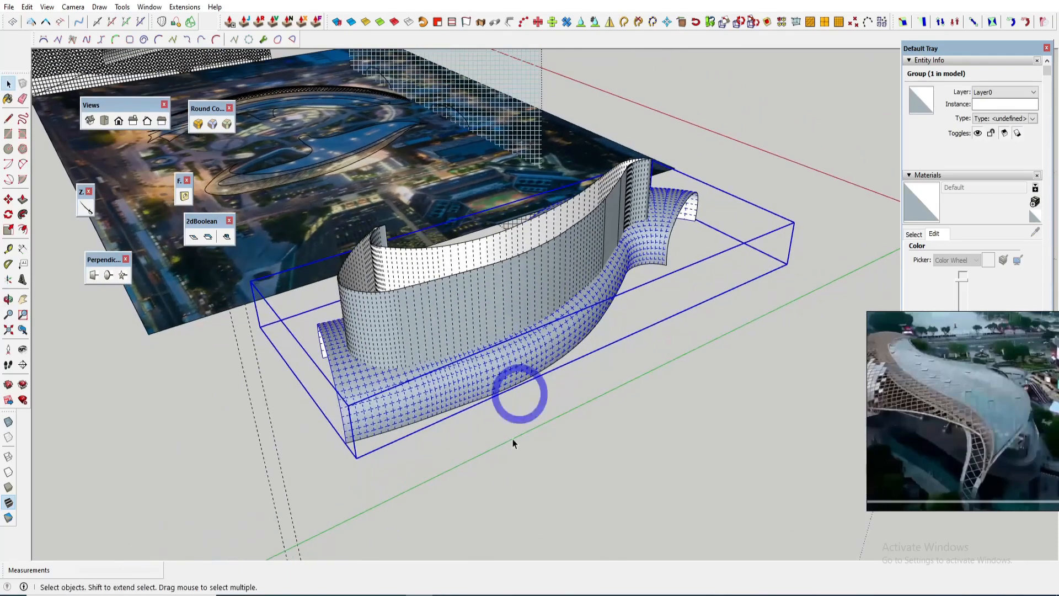
Step: Draw a vertical rectangle about 300158 by 53228 mm alongside the swept surface and move it outward, clear of the surface
click(515, 458)
key(r)
click(490, 466)
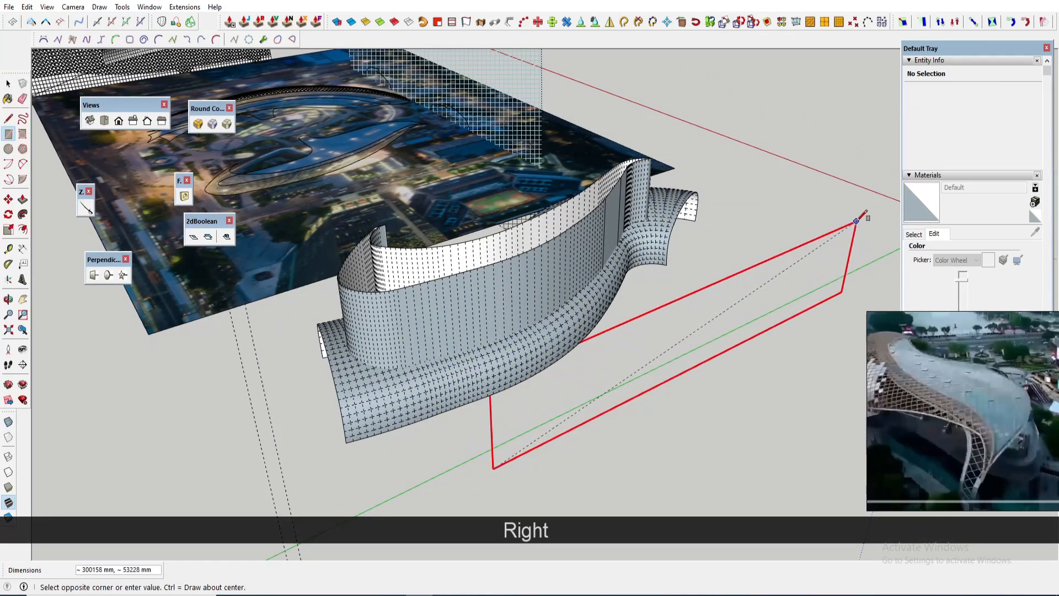
click(856, 221)
double_click(629, 363)
middle_drag(629, 363, 584, 428)
key(m)
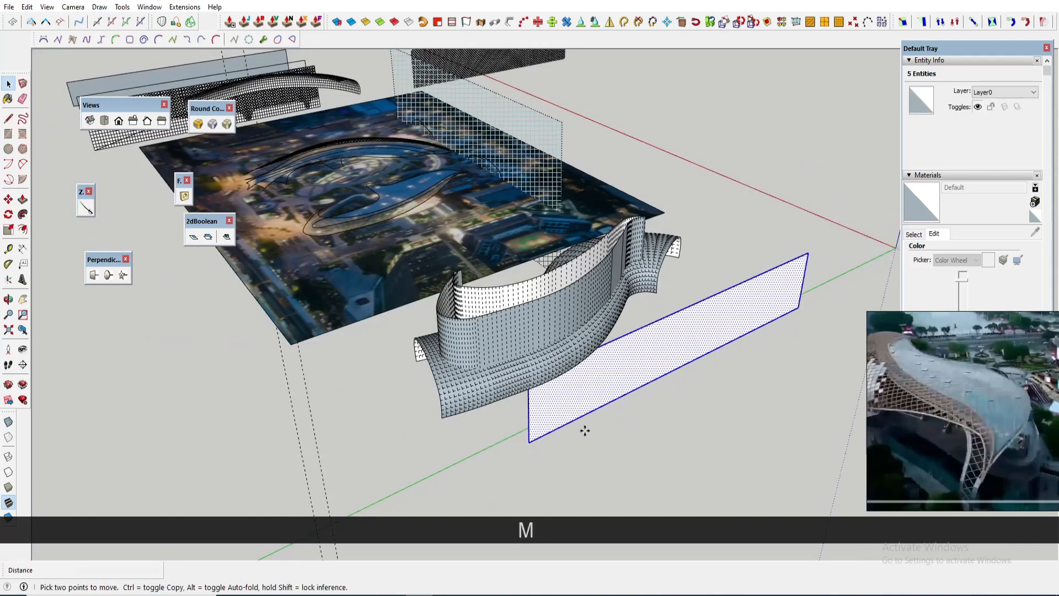
click(576, 435)
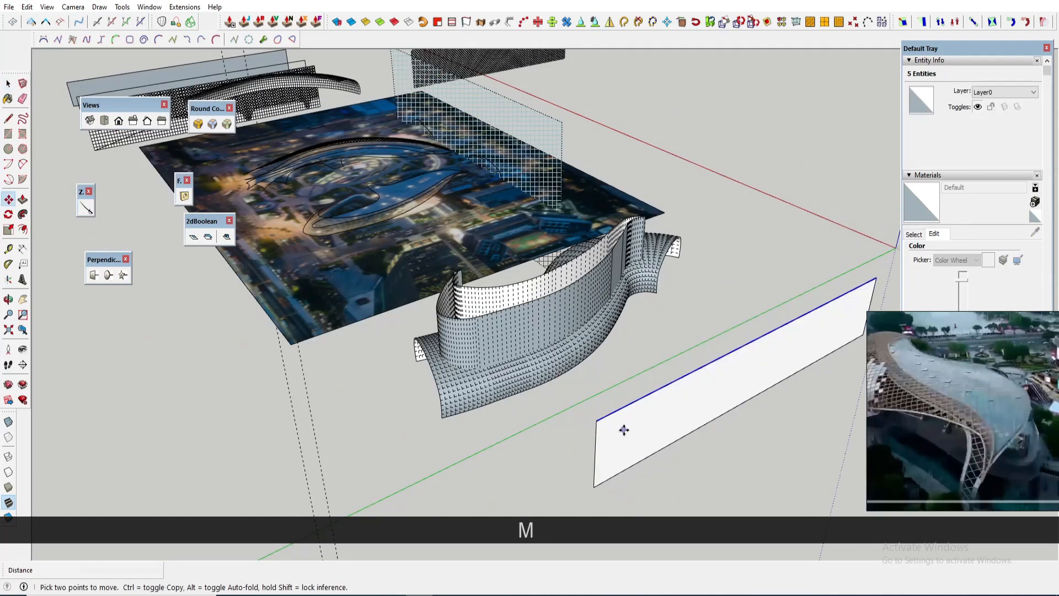
Step: Raise the vertical rectangle's top edge and make the rectangle a group
double_click(647, 407)
right_click(648, 404)
click(690, 196)
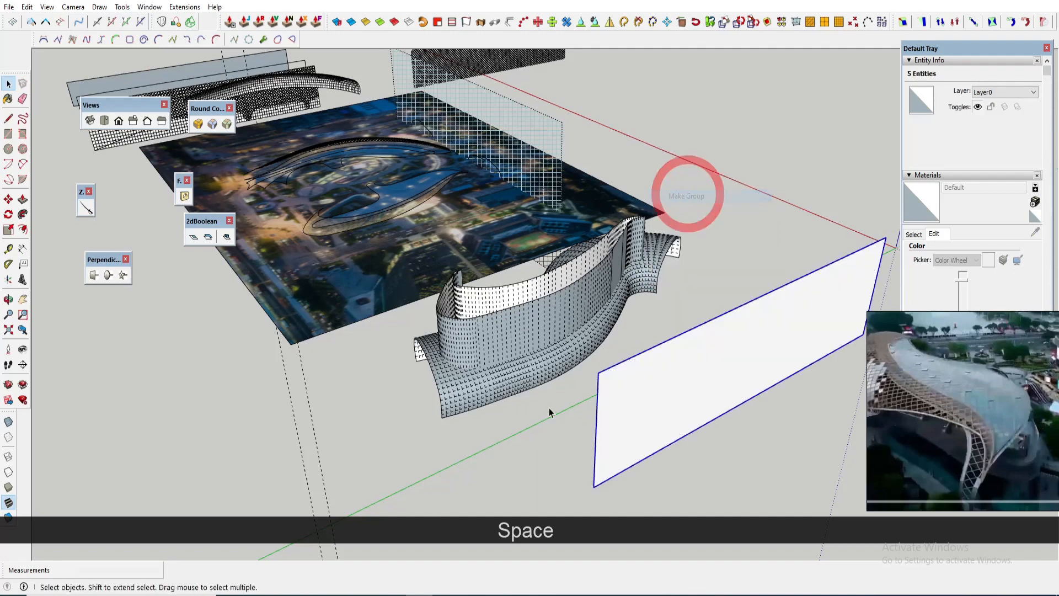
Step: Draw a line from the swept surface's near lower end corner to the rectangle's near bottom corner
click(444, 397)
middle_drag(445, 397, 538, 367)
key(l)
scroll(529, 369, up, 2)
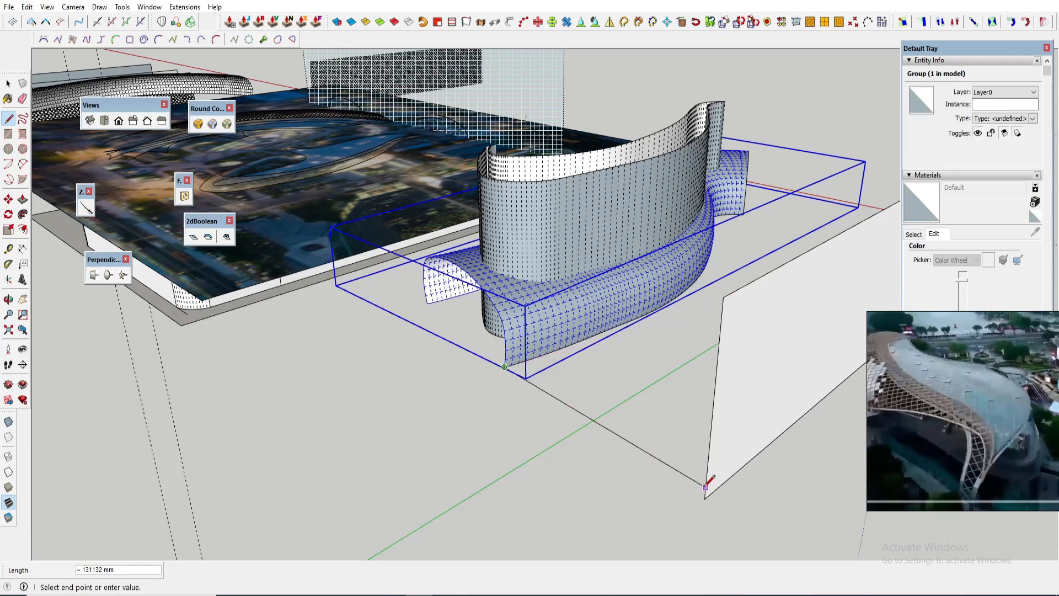
key(space)
Step: Draw a second line from the swept surface's other lower end corner to the rectangle's near top corner
scroll(429, 297, up, 5)
key(l)
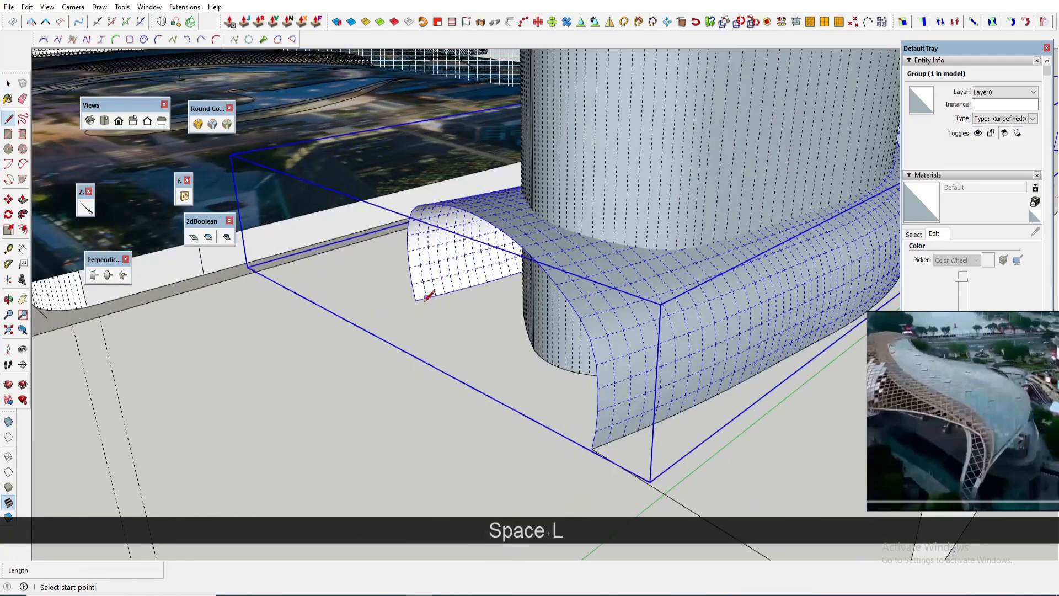
click(416, 300)
scroll(430, 325, down, 5)
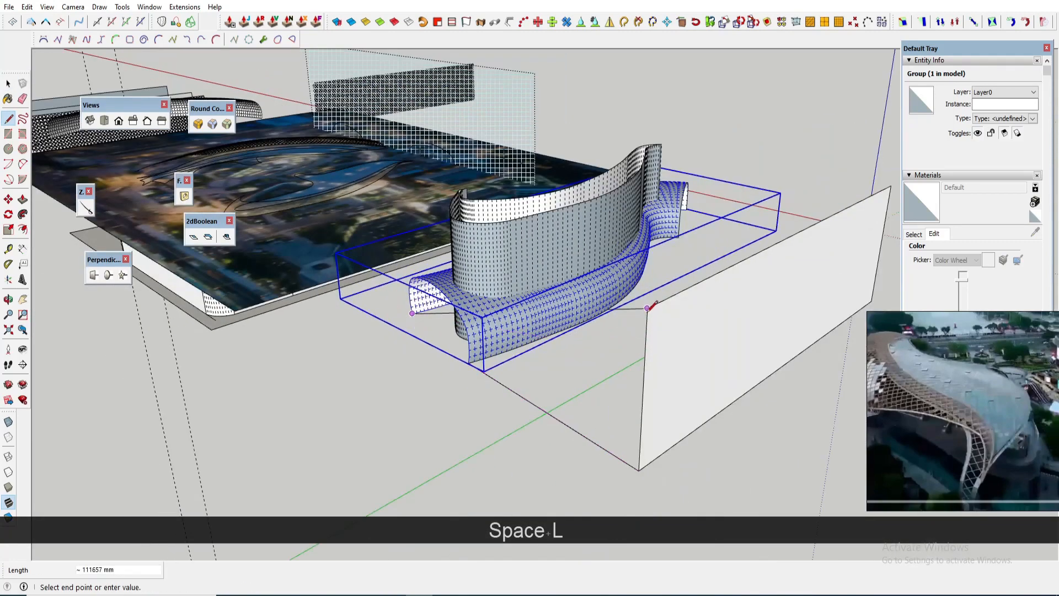
click(647, 308)
Step: Group the two connecting lines, and group them together with the swept surface and the vertical rectangle
key(space)
scroll(640, 307, up, 3)
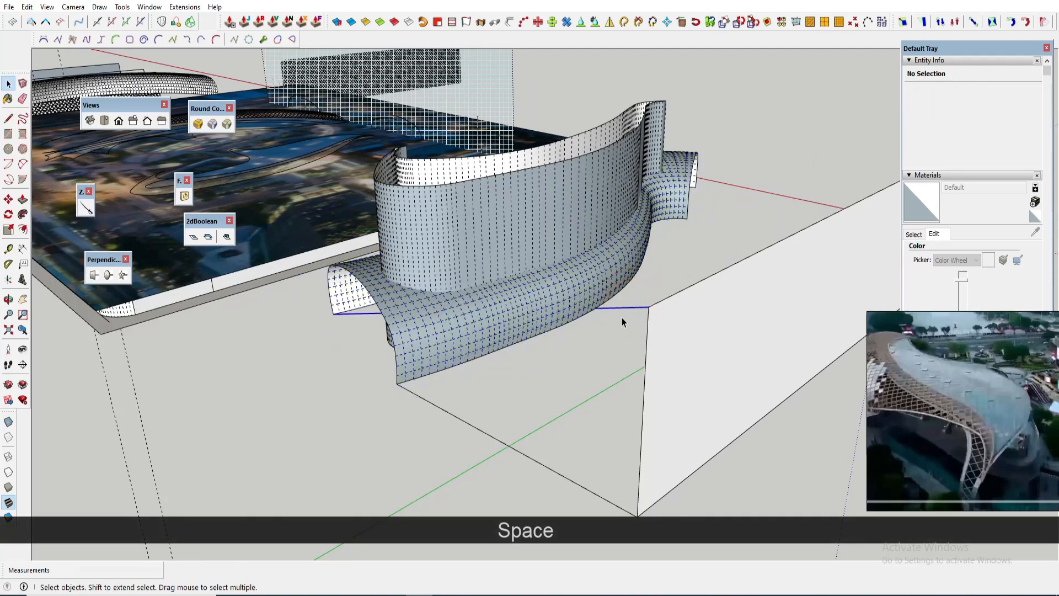
ctrl+click(533, 459)
right_click(533, 459)
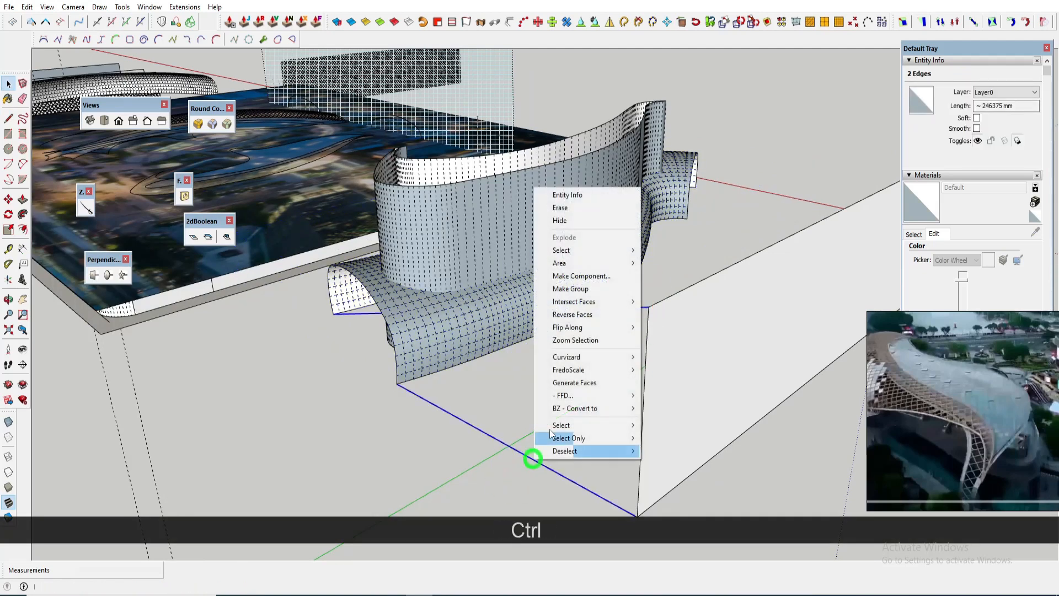
click(575, 288)
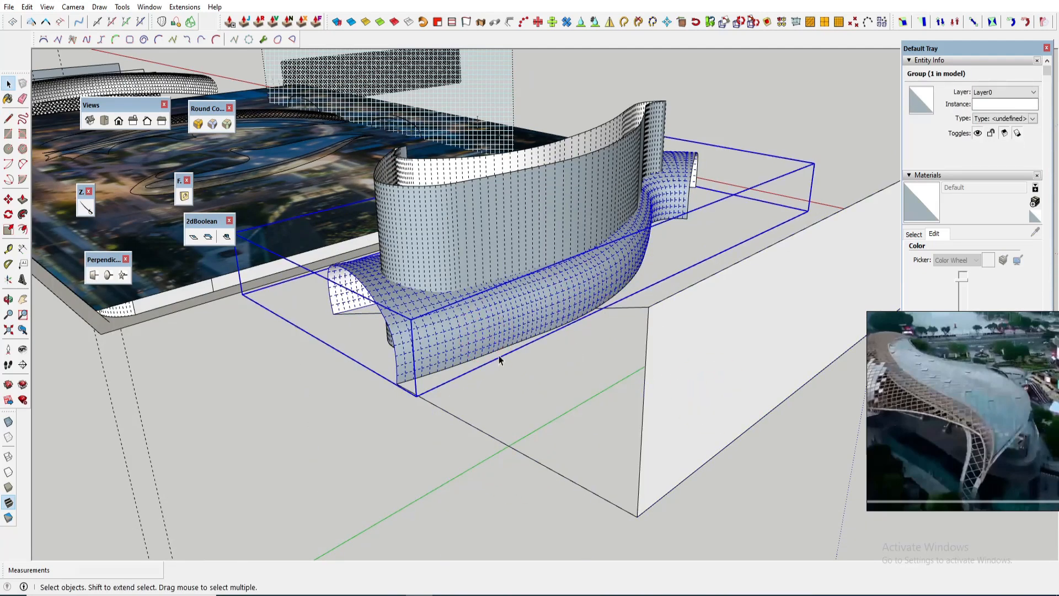
ctrl+click(510, 472)
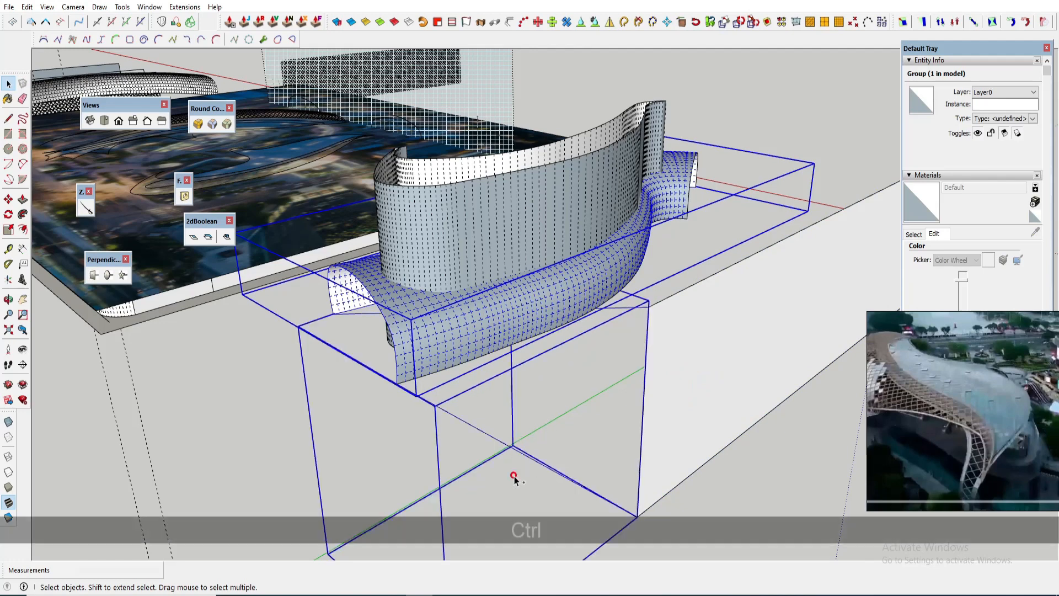
ctrl+click(702, 375)
right_click(702, 375)
click(746, 212)
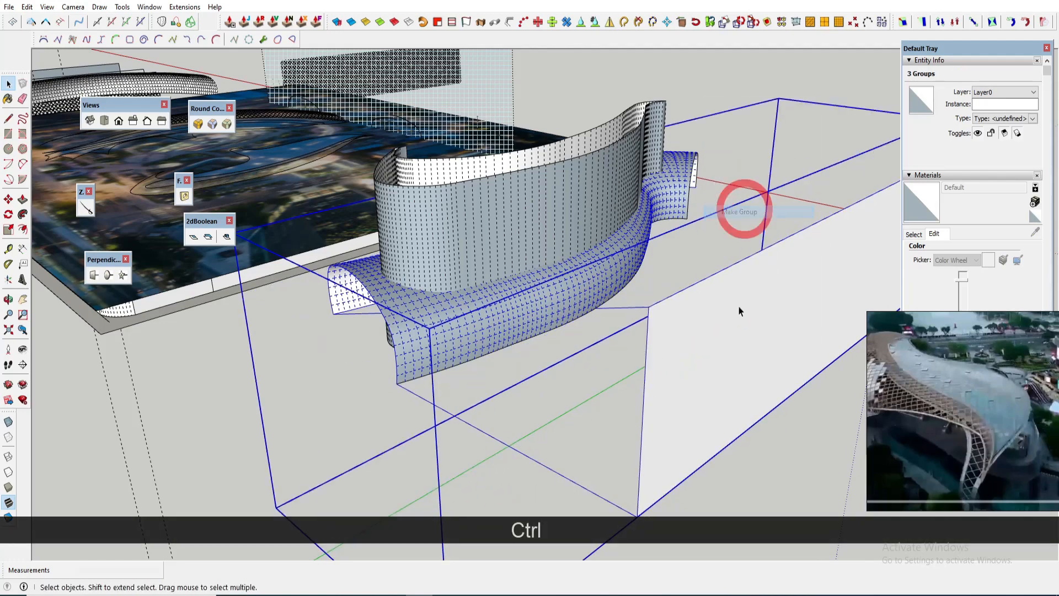
Step: Generate the swept surface's matching grid on the flat rectangle with the Flowify extension
click(184, 6)
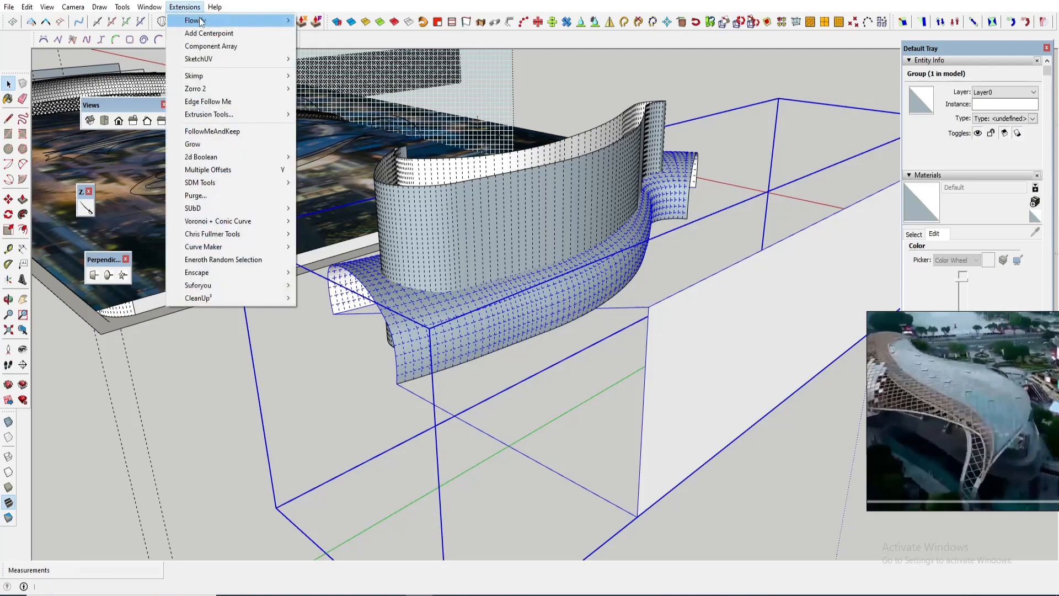
click(323, 52)
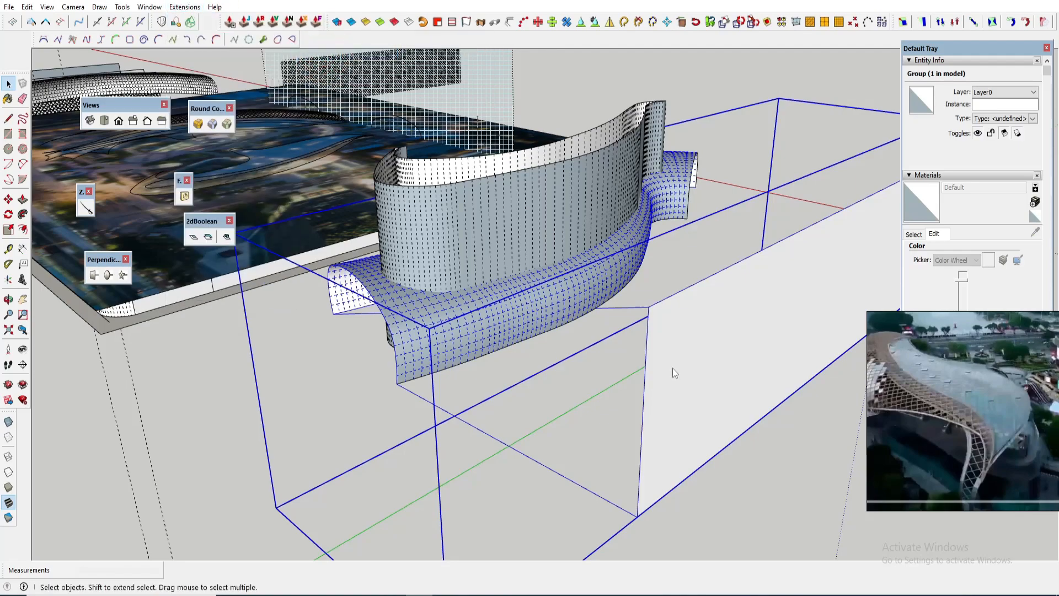
Step: Copy the lattice panel onto the gridded rectangle, stack a second copy beneath it and scale the lattice to cover the grid
scroll(586, 370, down, 4)
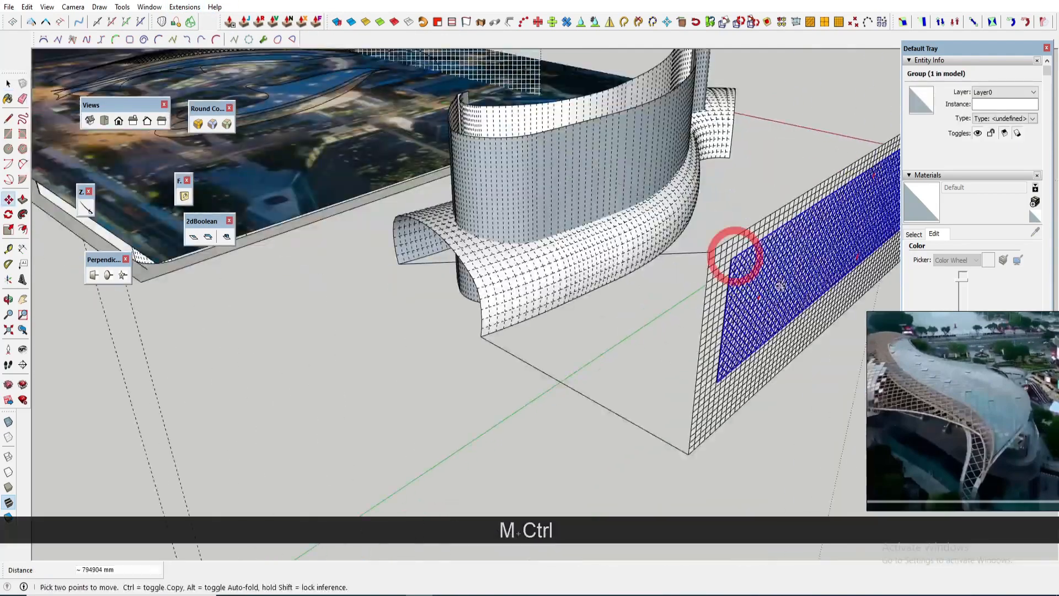
scroll(735, 252, up, 5)
click(469, 117)
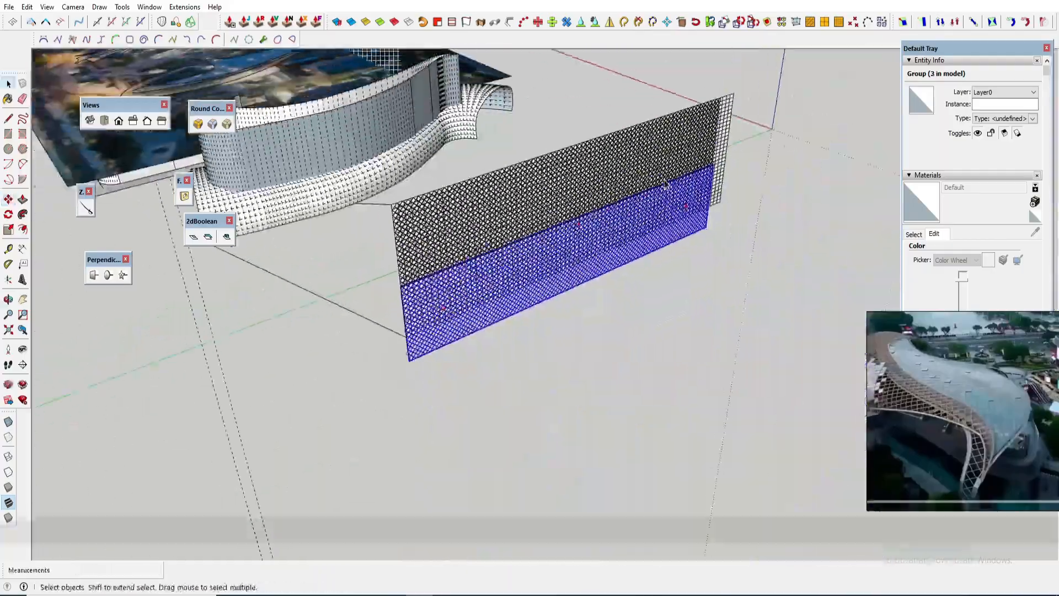
key(s)
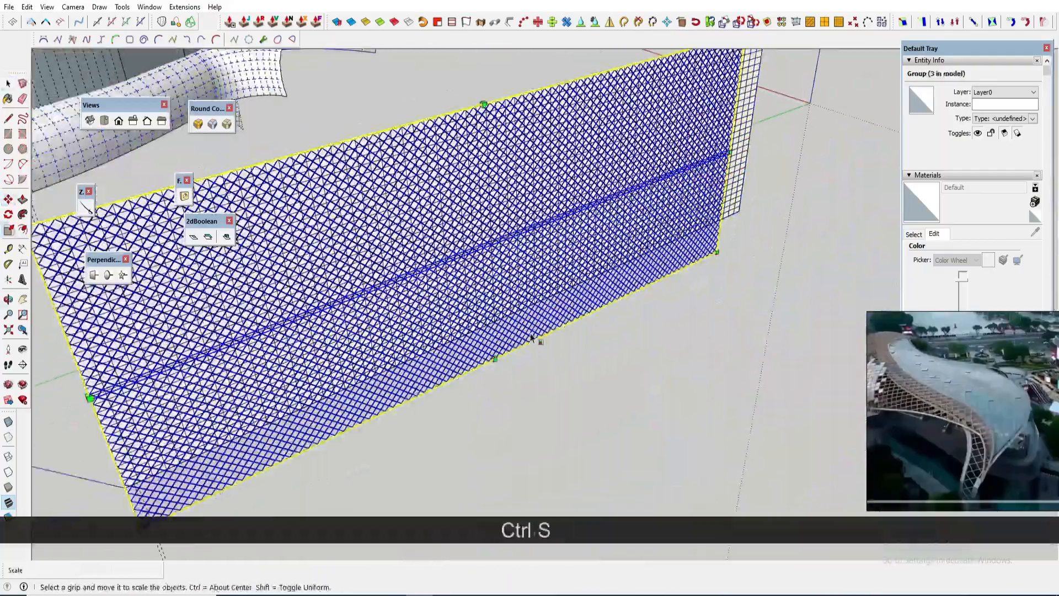
click(676, 198)
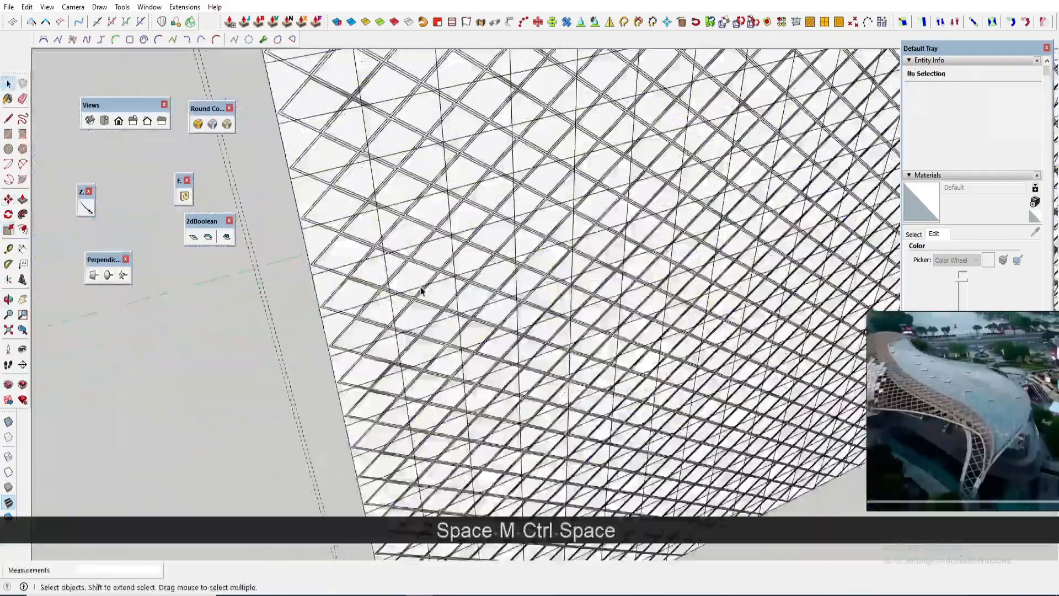
Step: Explode the lattice groups and combine their geometry into a single group
key(ctrl+a)
right_click(421, 304)
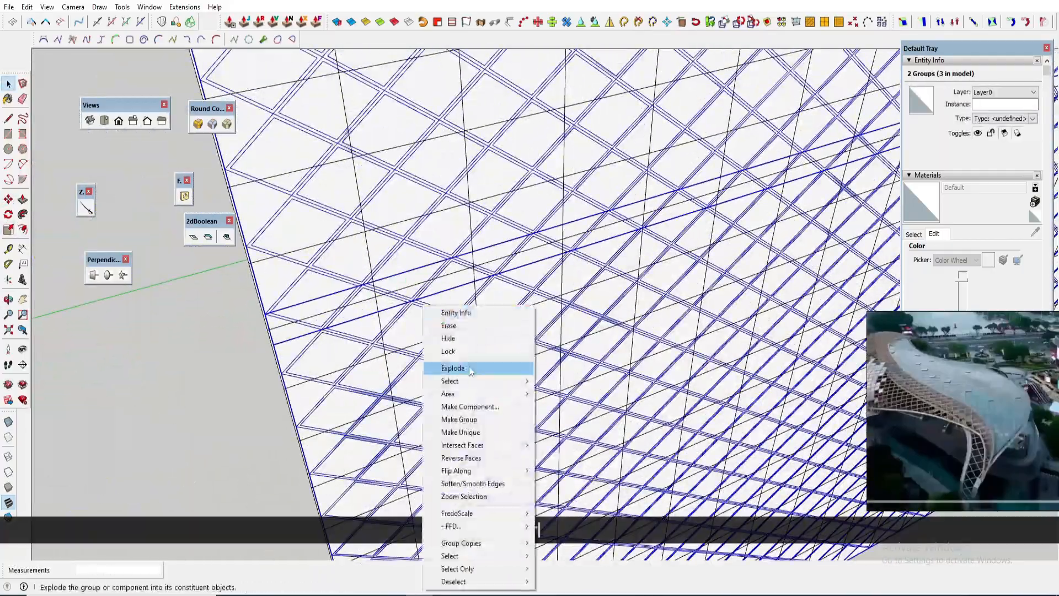
click(468, 368)
right_click(424, 307)
click(467, 102)
key(ctrl+a)
right_click(422, 297)
click(453, 359)
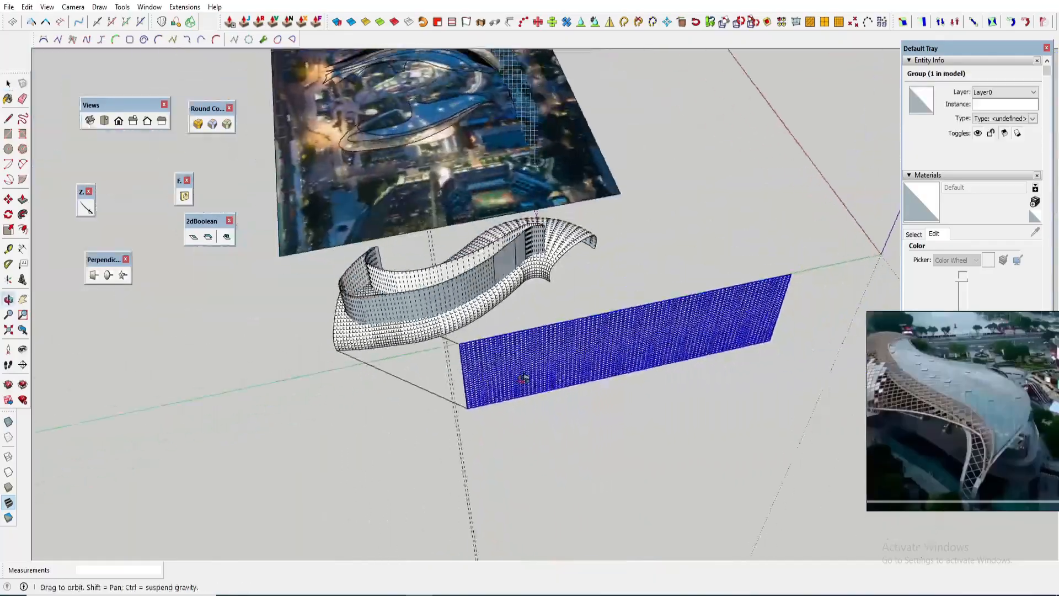
Step: Examine how the grouped lattice panel lines up with the gridded rectangle and the swept surface
scroll(520, 413, up, 3)
middle_drag(521, 414, 497, 397)
scroll(598, 449, up, 2)
click(598, 453)
scroll(598, 453, down, 3)
middle_drag(598, 452, 551, 307)
scroll(551, 307, up, 2)
scroll(546, 111, up, 3)
shift+middle_drag(546, 110, 527, 213)
scroll(446, 267, down, 1)
key(l)
click(443, 241)
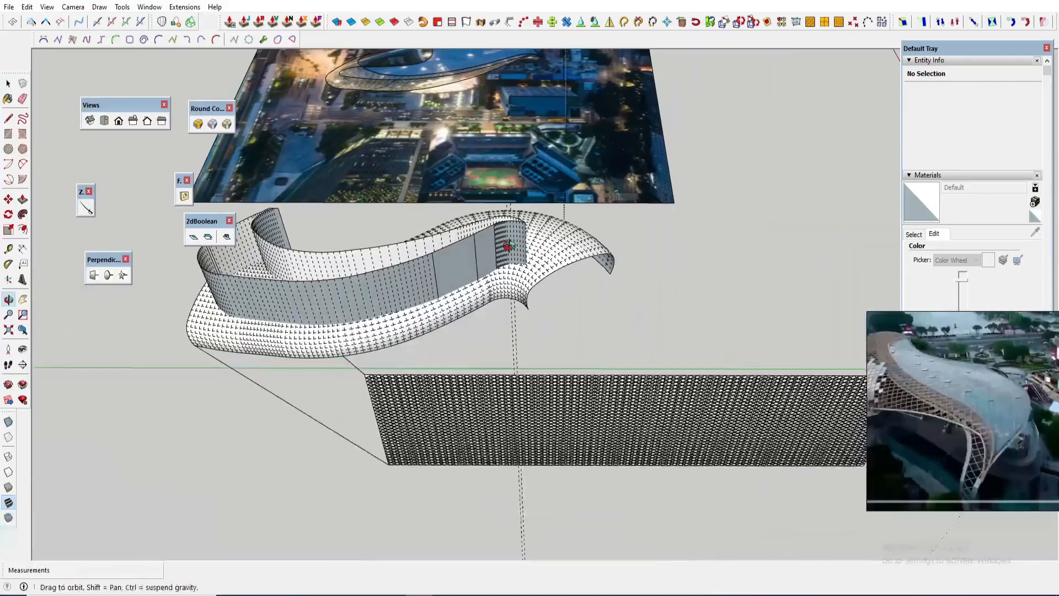
middle_drag(475, 309, 492, 316)
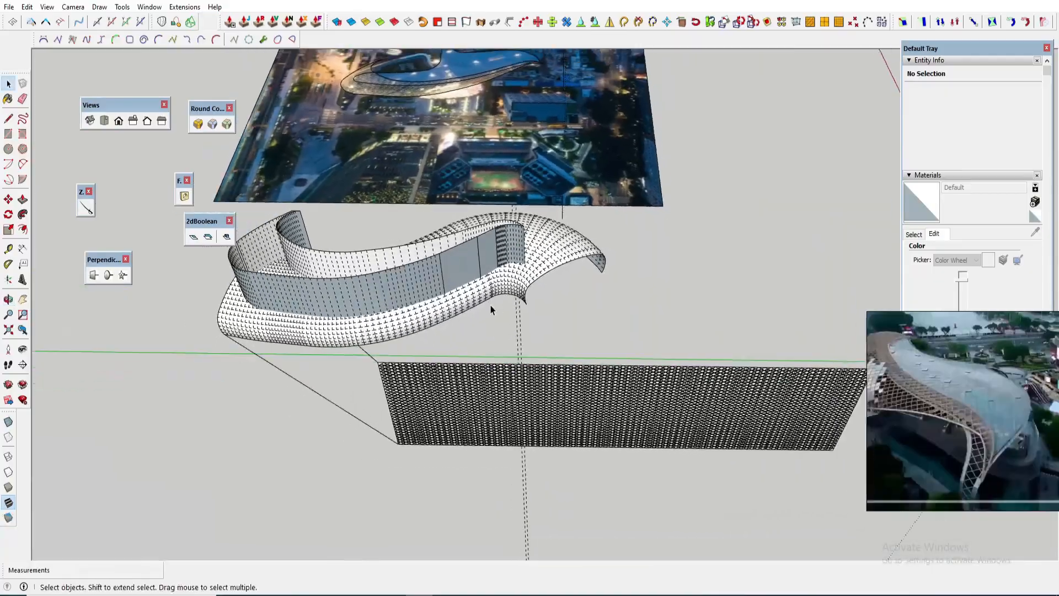
Step: Draw a vertical rectangle perpendicular to the red axis at the lattice's lower edge, make it a component and move it clear
scroll(549, 402, up, 5)
key(r)
click(538, 409)
key(Right)
key(Right)
key(Right)
click(732, 423)
key(space)
double_click(684, 414)
key(g)
key(Return)
key(m)
scroll(623, 375, down, 8)
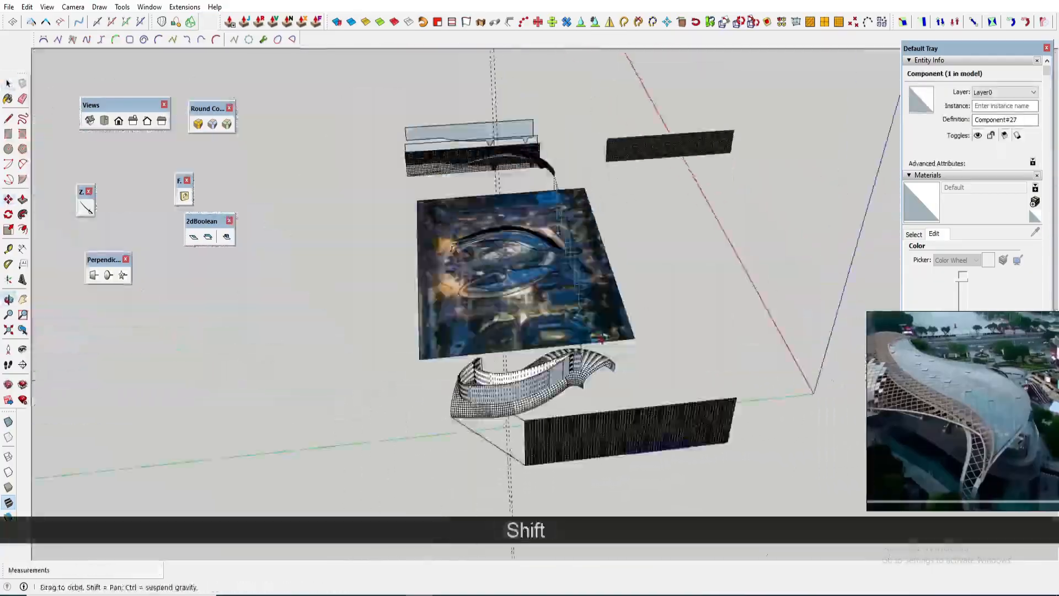
Step: Open the rectangle component, place a guide 12000 mm above its bottom edge, fit the top edge to it and erase the guide
key(l)
key(space)
double_click(601, 335)
key(t)
click(665, 374)
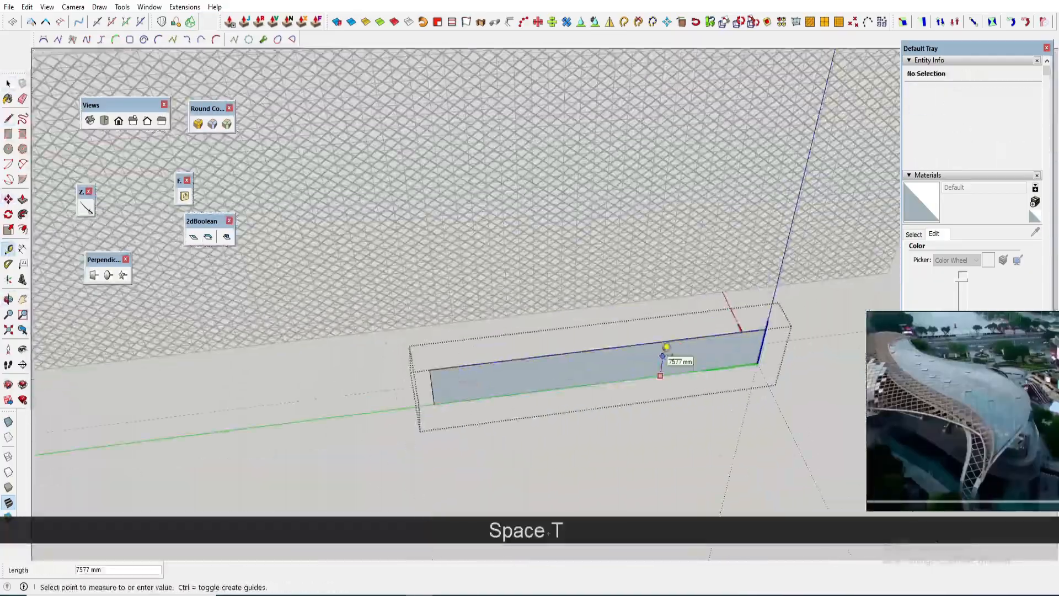
text(12000)
key(Return)
key(space)
click(680, 289)
key(m)
key(e)
key(space)
Step: Reopen the rectangle component and move its upper corners inward so both ends slant
scroll(621, 373, down, 8)
scroll(620, 373, up, 3)
double_click(542, 360)
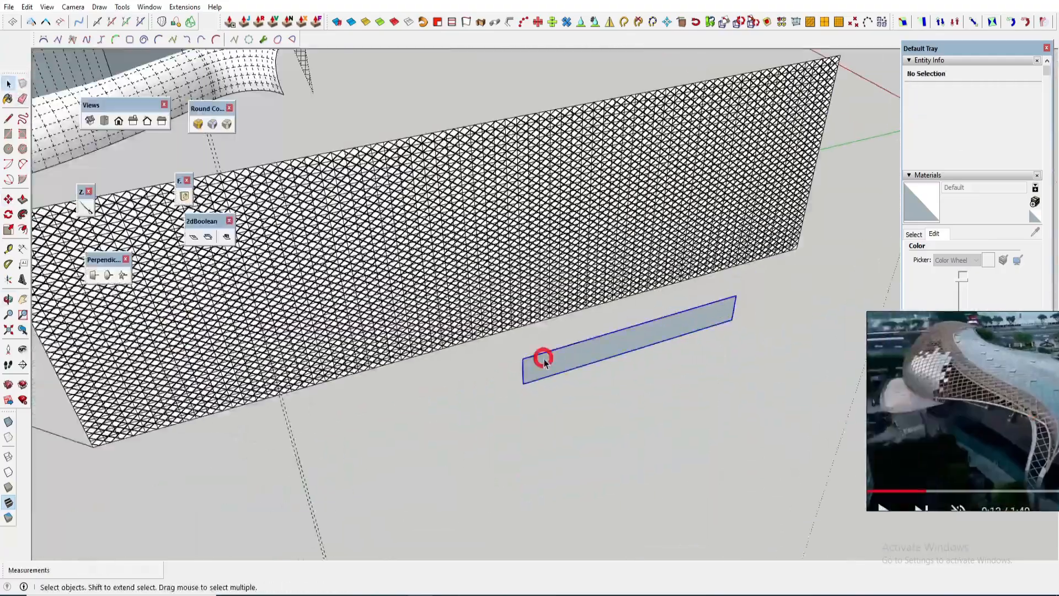
double_click(542, 360)
middle_drag(542, 359, 616, 310)
key(m)
click(637, 307)
Step: Round both upper corners of the slanted profile with 12-segment arcs and adjust the two arcs
scroll(266, 351, up, 6)
key(a)
click(193, 386)
double_click(249, 337)
key(space)
key(a)
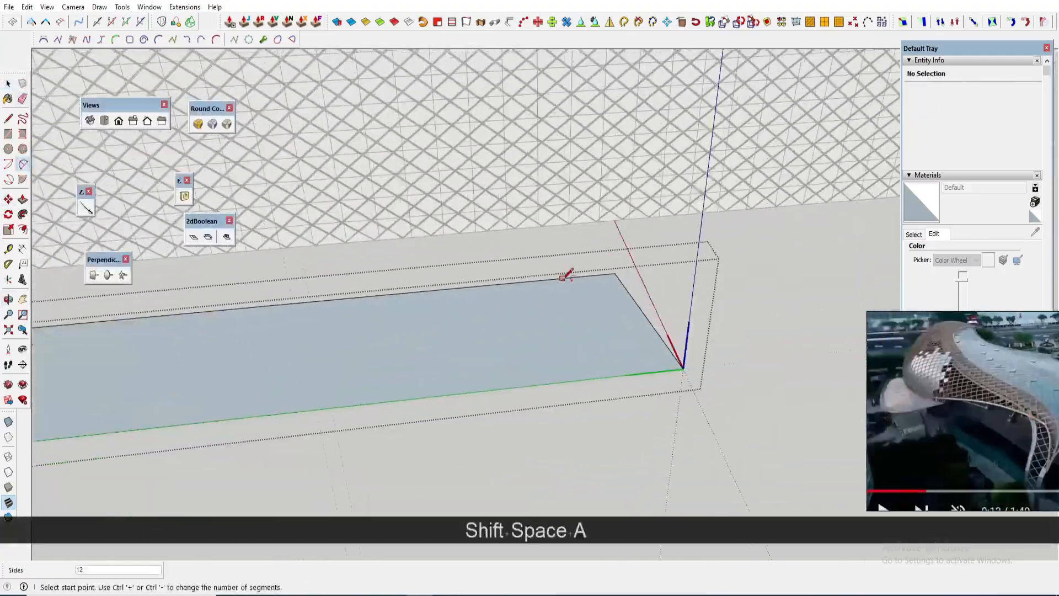
click(563, 278)
double_click(640, 306)
key(space)
ctrl+click(451, 354)
ctrl+click(742, 317)
key(s)
key(m)
scroll(353, 390, up, 2)
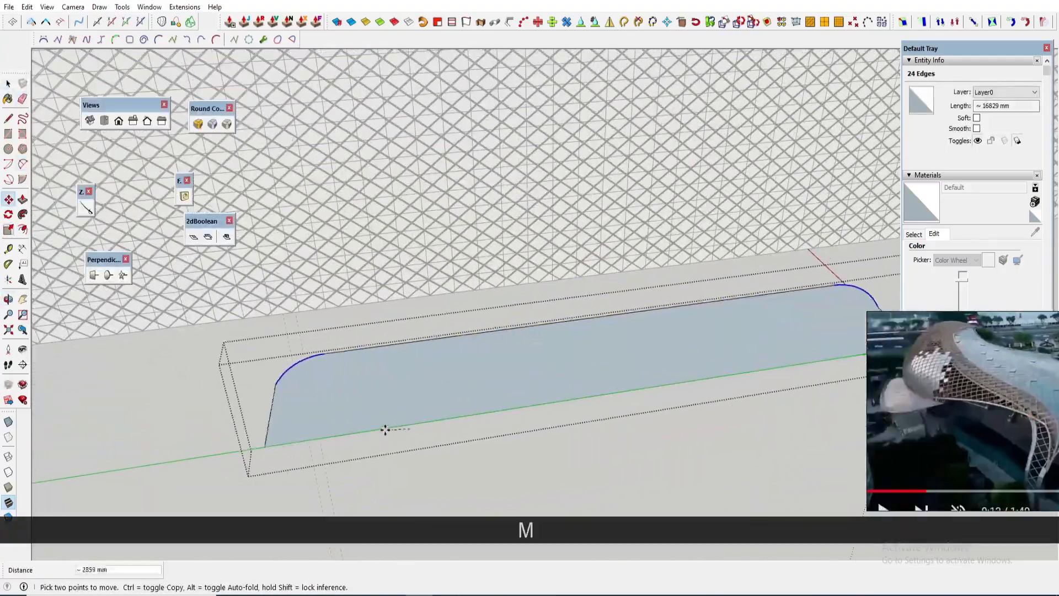
key(space)
Step: Draw a large vertical rectangle around the rounded profile inside the component and extend it beyond the profile on both sides
scroll(662, 389, down, 3)
click(676, 392)
double_click(612, 384)
scroll(612, 384, down, 4)
key(r)
click(629, 317)
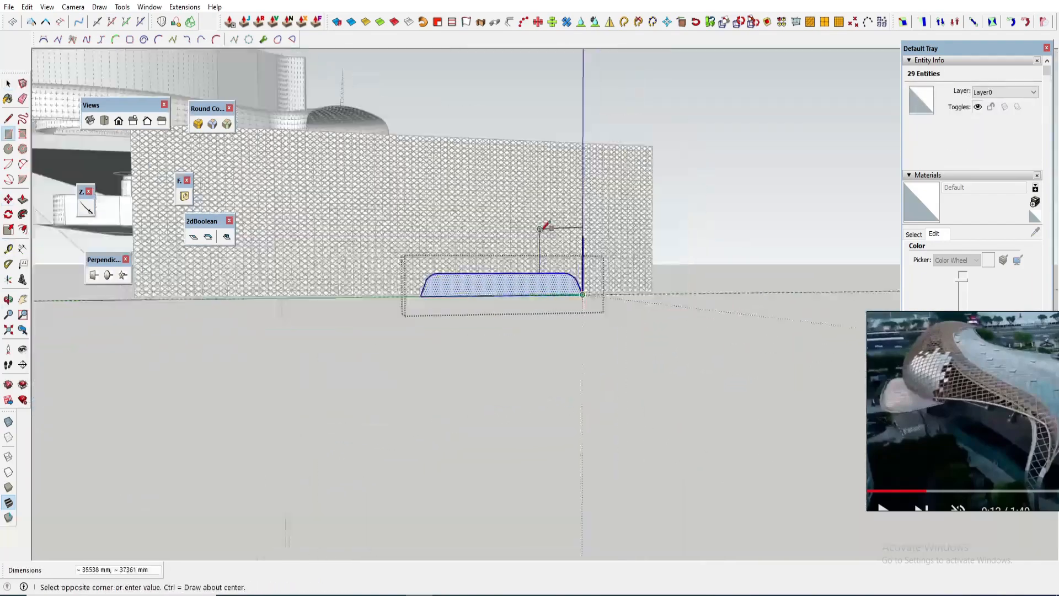
click(250, 111)
key(space)
click(531, 297)
middle_drag(532, 298, 602, 264)
click(603, 260)
key(space)
Step: Copy the profile's rounded end beside it and draw a line from the copied arc to the rectangle's side edge
double_click(648, 333)
key(m)
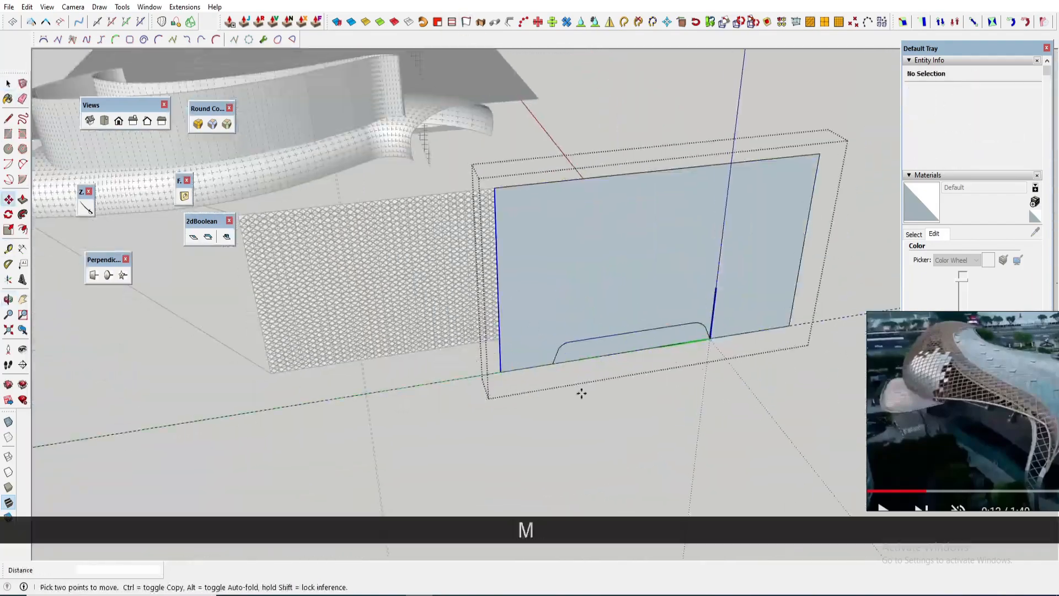
key(ctrl)
click(508, 381)
key(l)
click(609, 329)
click(354, 333)
Step: Shape the side opening's upper outline with an arc and a line, and erase the surplus edges
key(a)
click(626, 338)
click(281, 195)
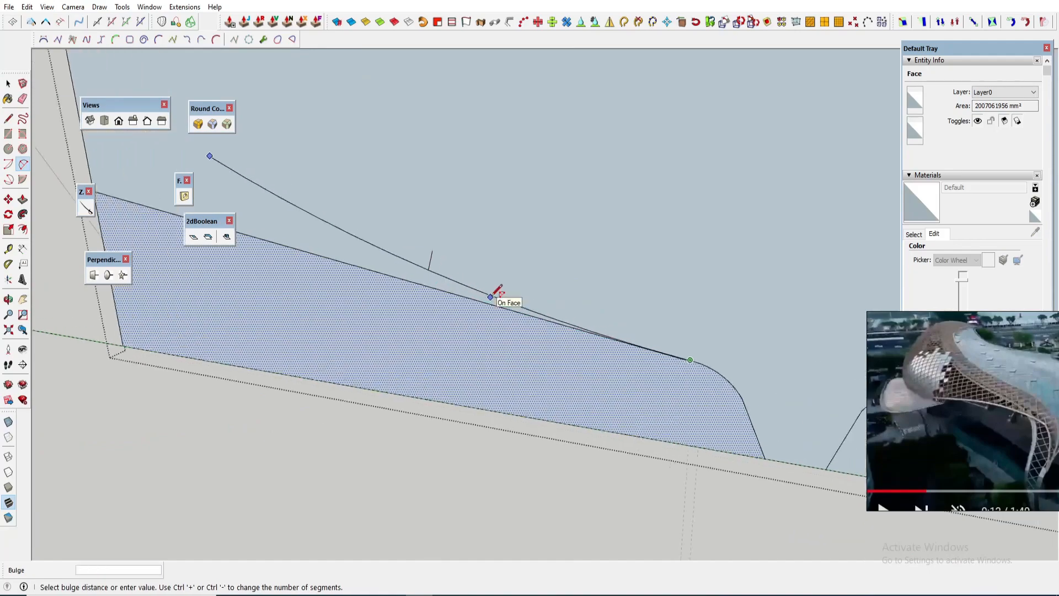
click(493, 297)
key(e)
click(605, 231)
key(l)
click(582, 368)
click(515, 367)
key(e)
click(573, 386)
Step: Copy the rounded end edges to the middle opening's other side for a third opening, and close the component
mouse_move(605, 388)
middle_down()
mouse_move(527, 428)
mouse_move(688, 372)
mouse_move(643, 389)
middle_up()
key(space)
double_click(644, 390)
key(m)
key(ctrl)
click(660, 433)
key(space)
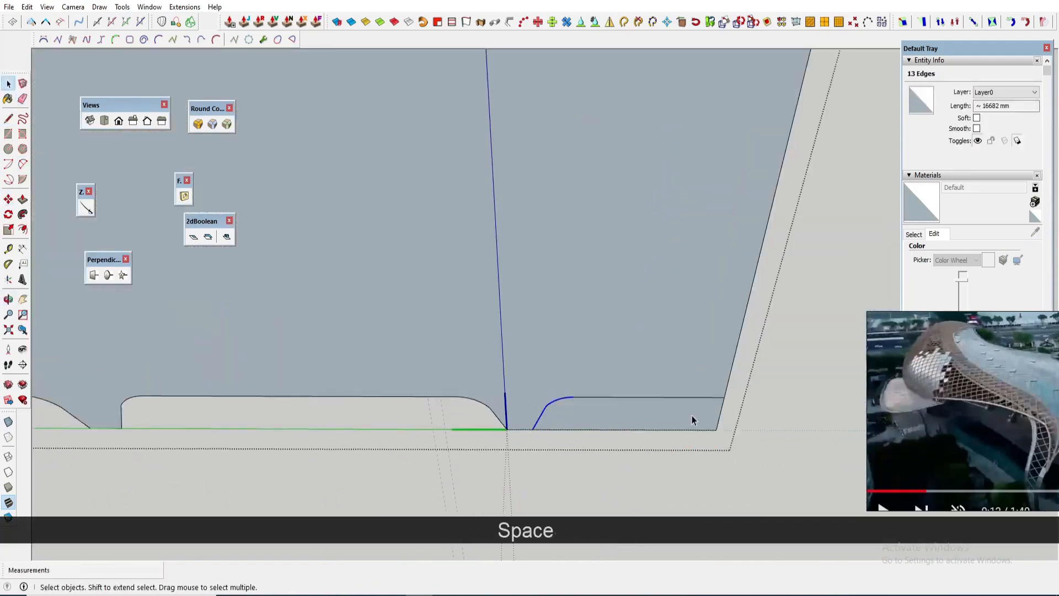
key(Escape)
key(m)
key(space)
key(Escape)
Step: Copy the cut-out panel component onto the lattice panel, aligning it at the upper corner
key(m)
key(ctrl)
click(676, 335)
scroll(450, 314, up, 5)
click(432, 282)
Step: Select the copied cut-out panel over the lattice and scale it along the red axis towards the lattice's extents
key(space)
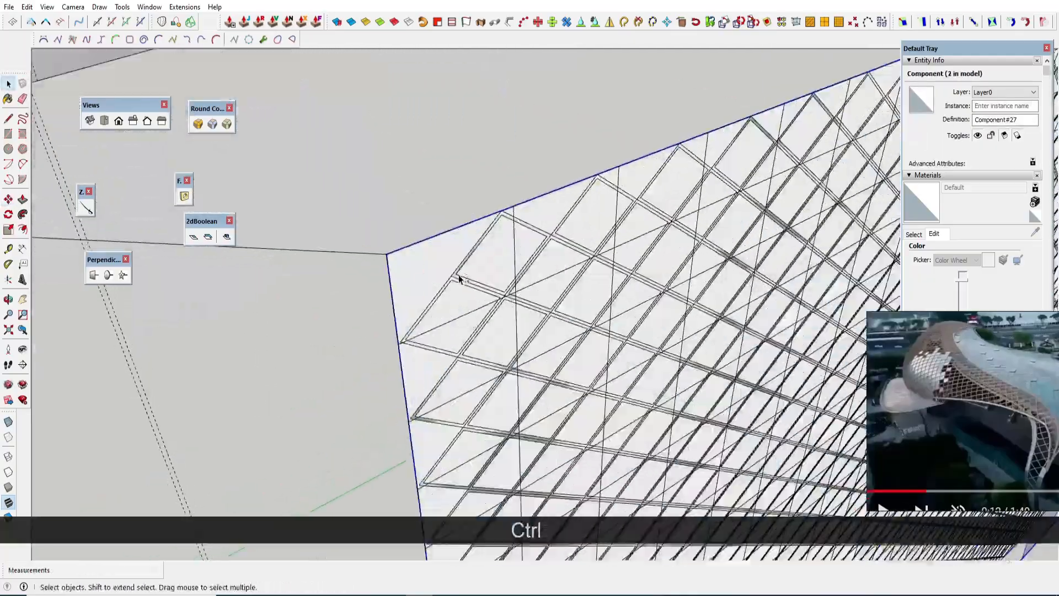
shift+click(458, 277)
click(646, 349)
key(s)
middle_drag(543, 337, 537, 387)
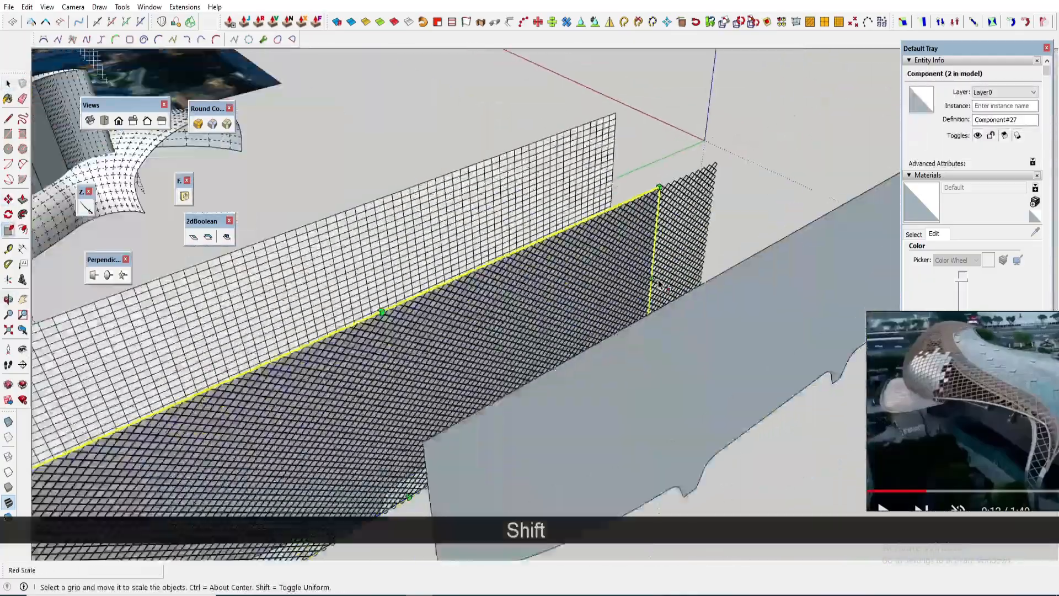
scroll(537, 397, down, 4)
scroll(536, 386, up, 6)
key(space)
shift+click(531, 311)
Step: Scale the cut-out panel by about 1.02 along the red axis so its bottom edge meets the lattice's lower tips
scroll(538, 348, up, 3)
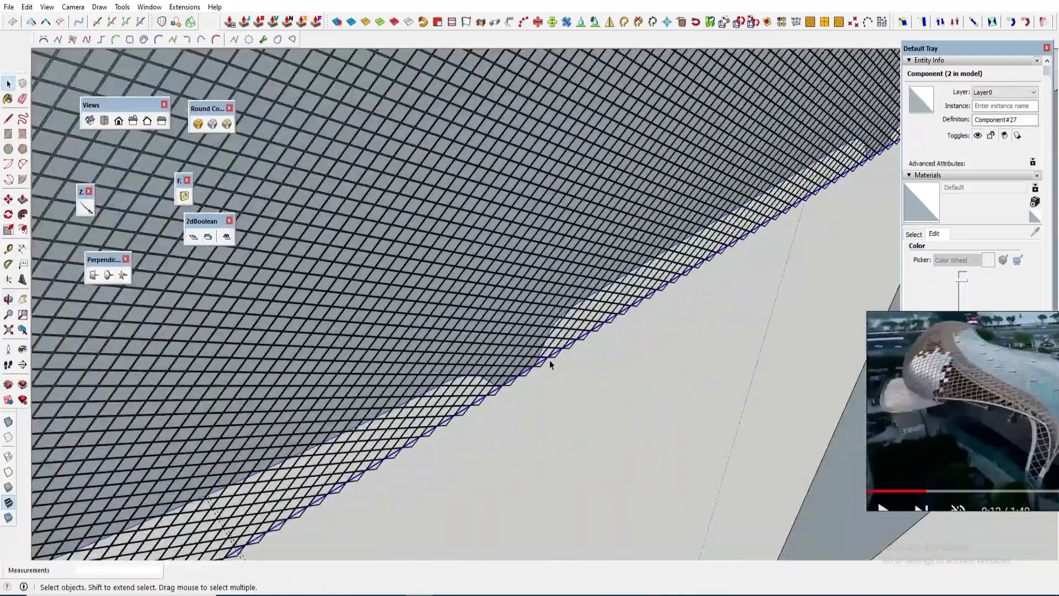
scroll(490, 385, up, 3)
middle_drag(490, 384, 518, 230)
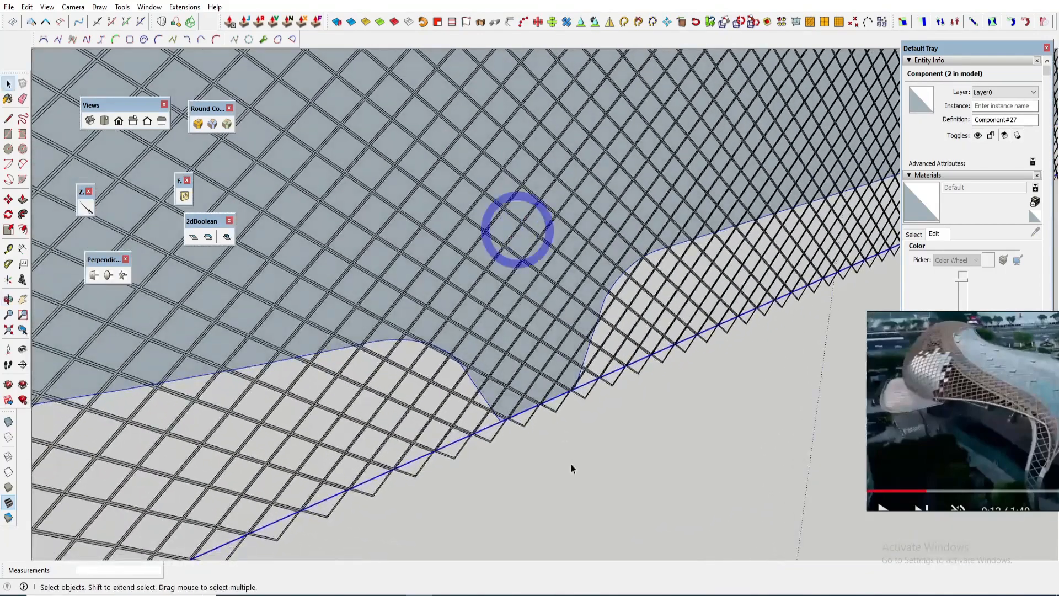
click(535, 379)
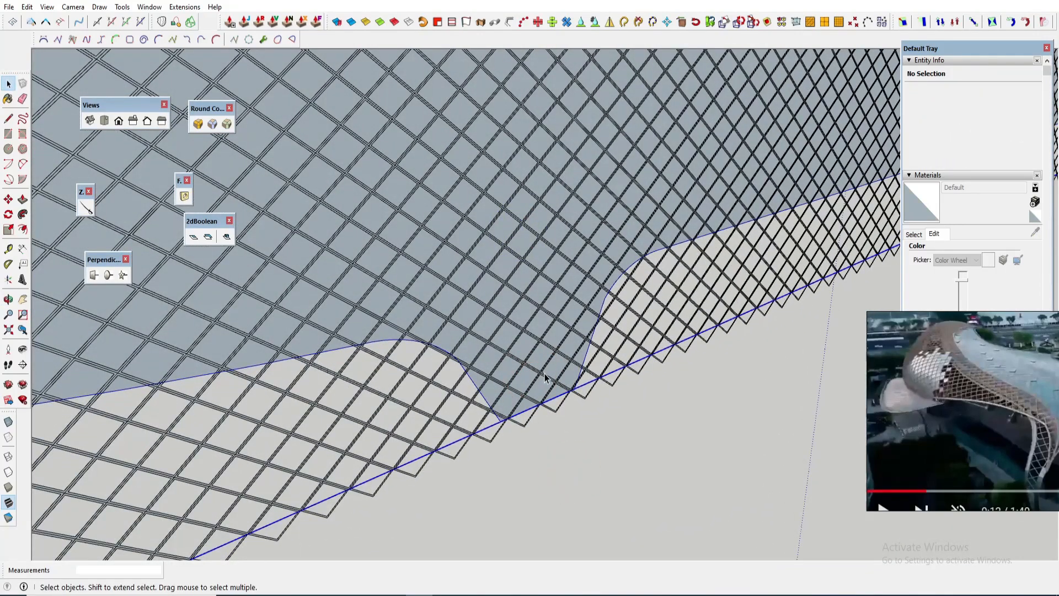
scroll(534, 392, up, 2)
key(s)
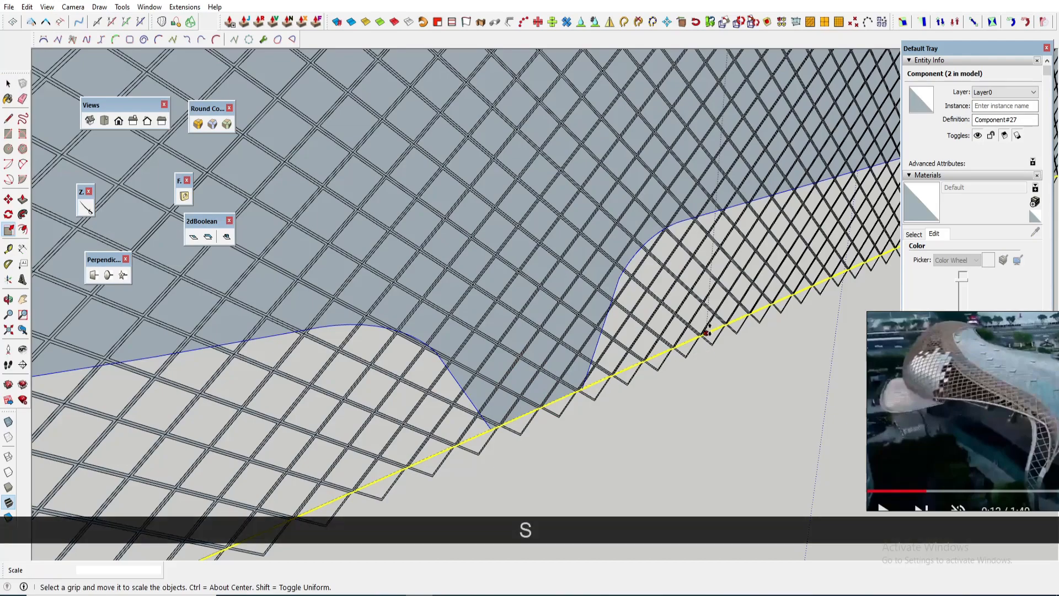
click(707, 331)
click(598, 400)
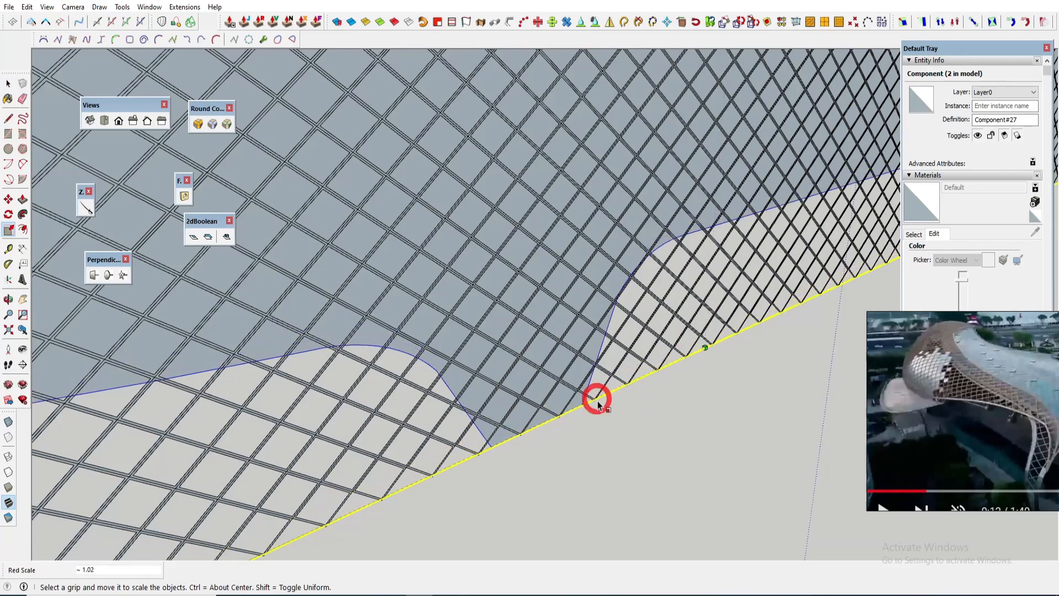
key(space)
click(627, 433)
Step: Explode the scaled cut-out panel component overlaid on the lattice
scroll(544, 409, down, 3)
scroll(543, 406, down, 5)
scroll(457, 386, up, 5)
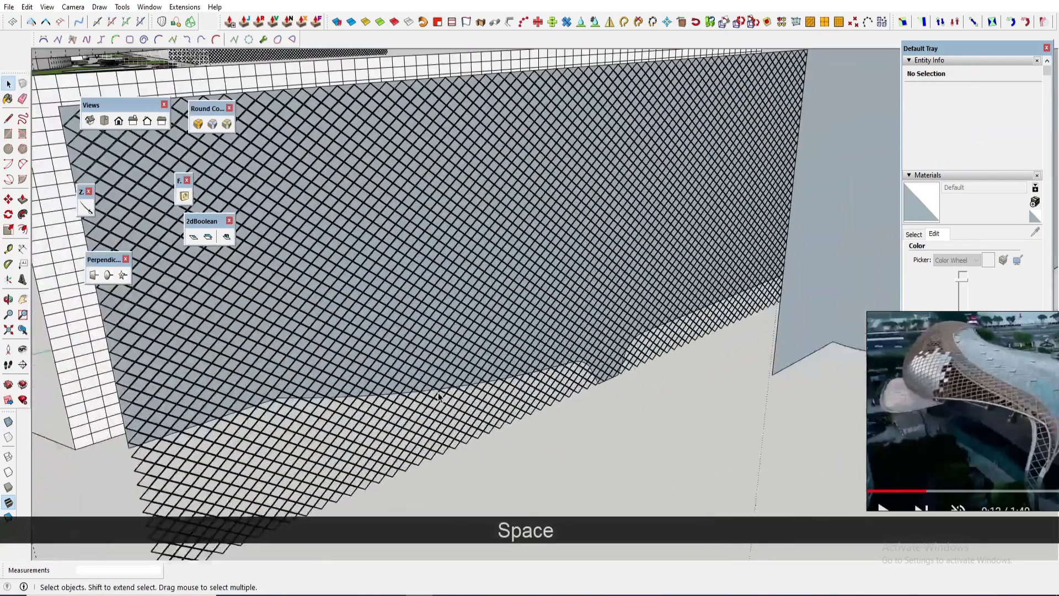
right_click(456, 384)
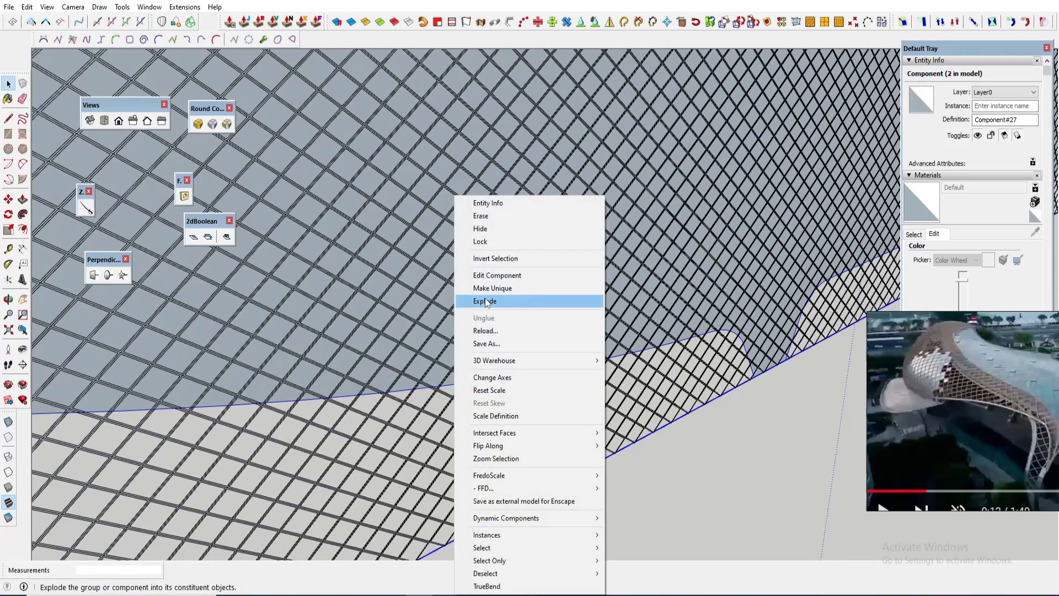
click(485, 301)
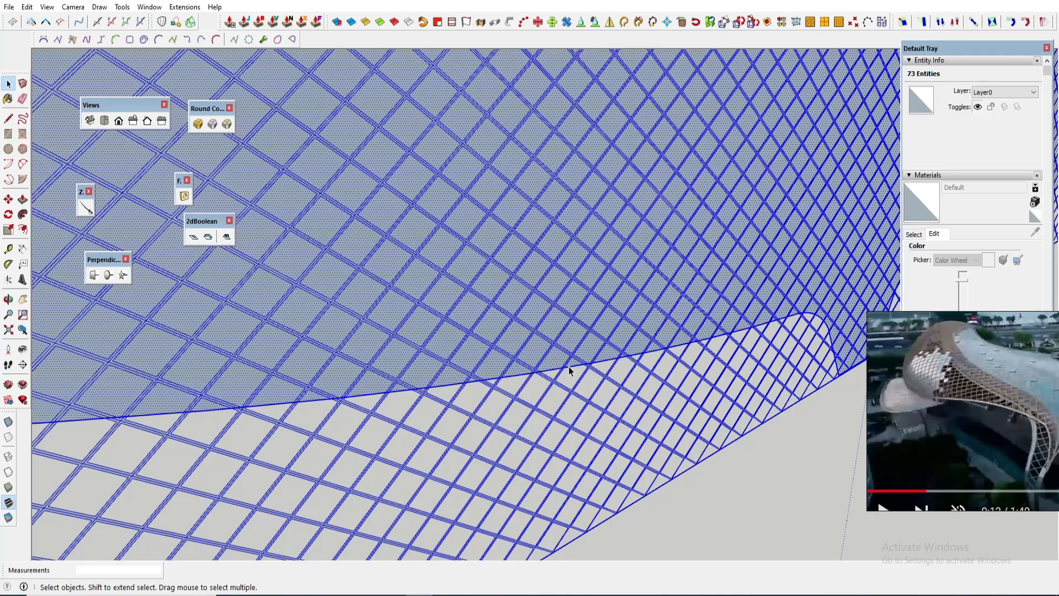
Step: Check that the exploded cut-out face and the lattice group can be selected separately
scroll(569, 367, up, 3)
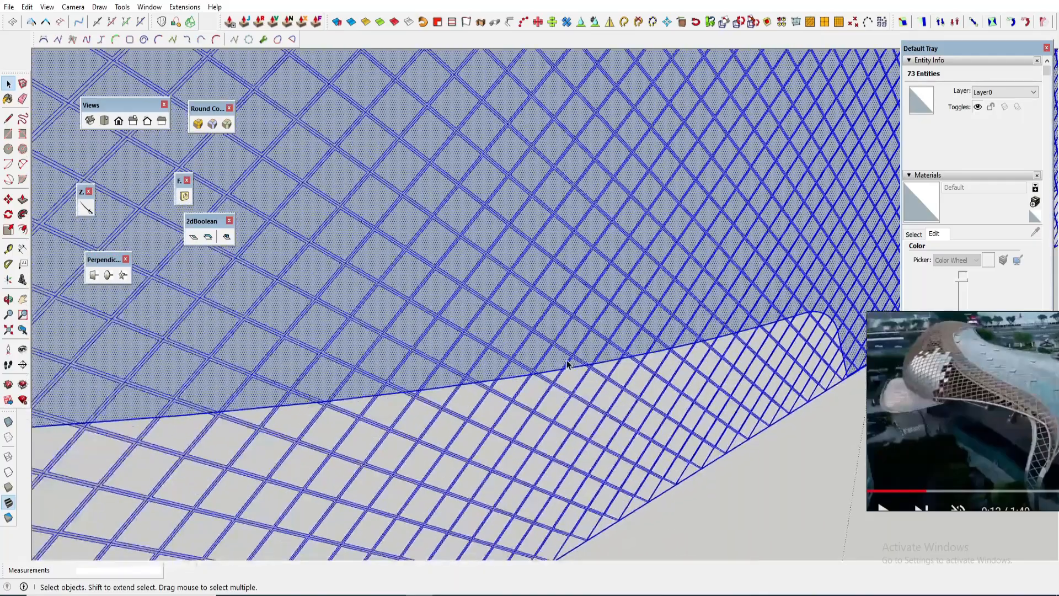
click(559, 363)
scroll(560, 375, up, 3)
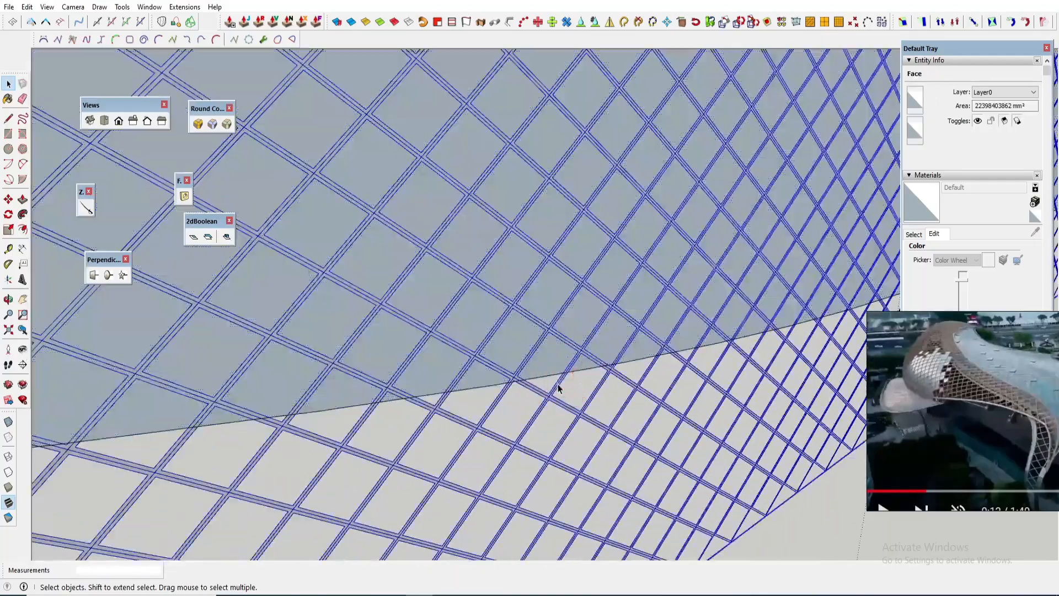
click(548, 360)
scroll(548, 361, down, 5)
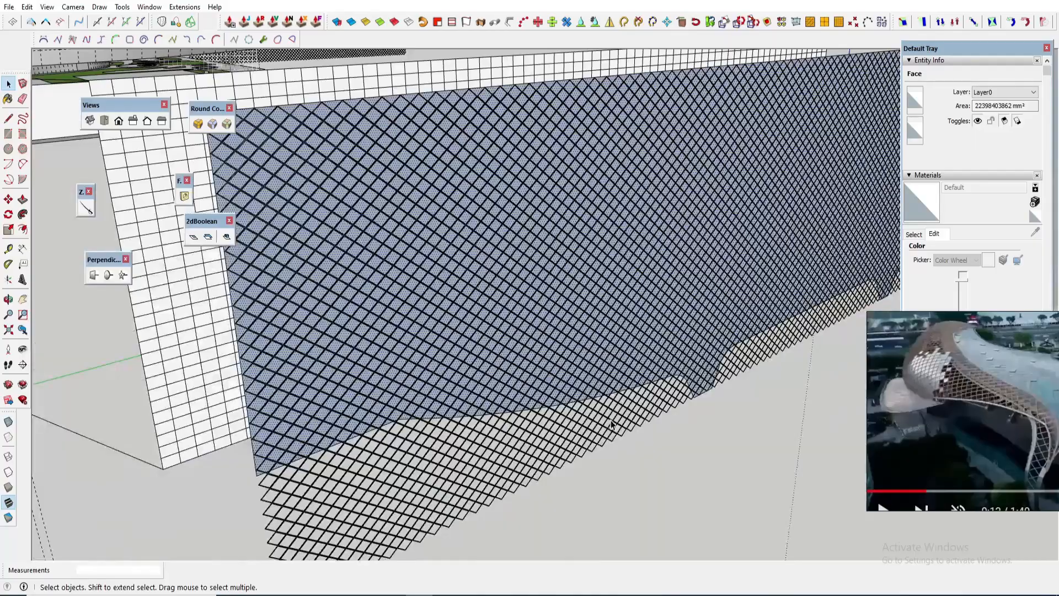
click(607, 422)
middle_drag(607, 422, 568, 370)
key(Caps_Lock)
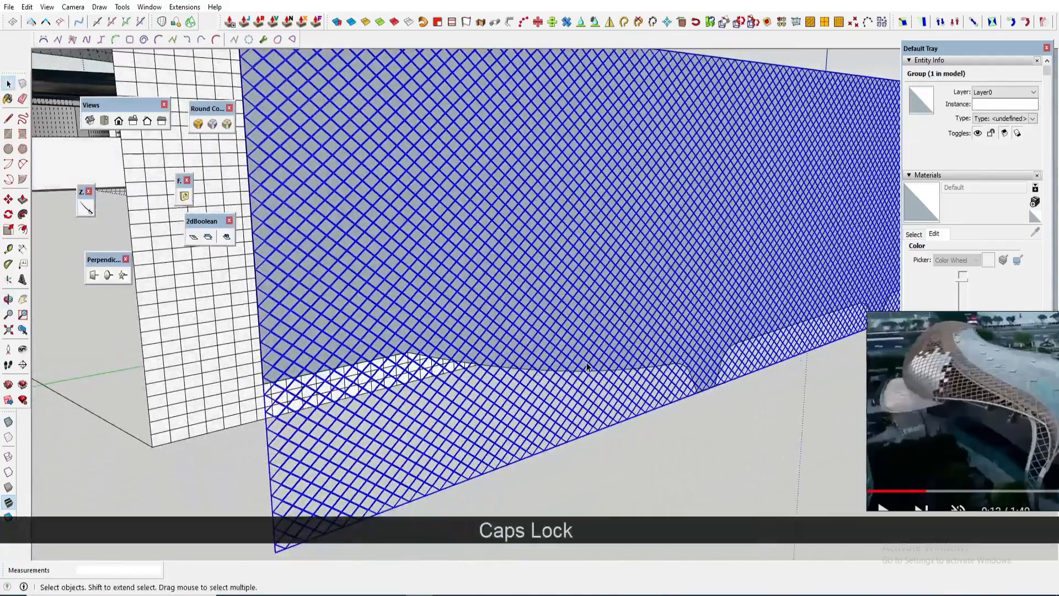
Step: Select the lattice group together with the cut-out face and trim the lattice to the arched outline with 2D Boolean
scroll(569, 367, up, 5)
click(569, 366)
scroll(582, 392, up, 2)
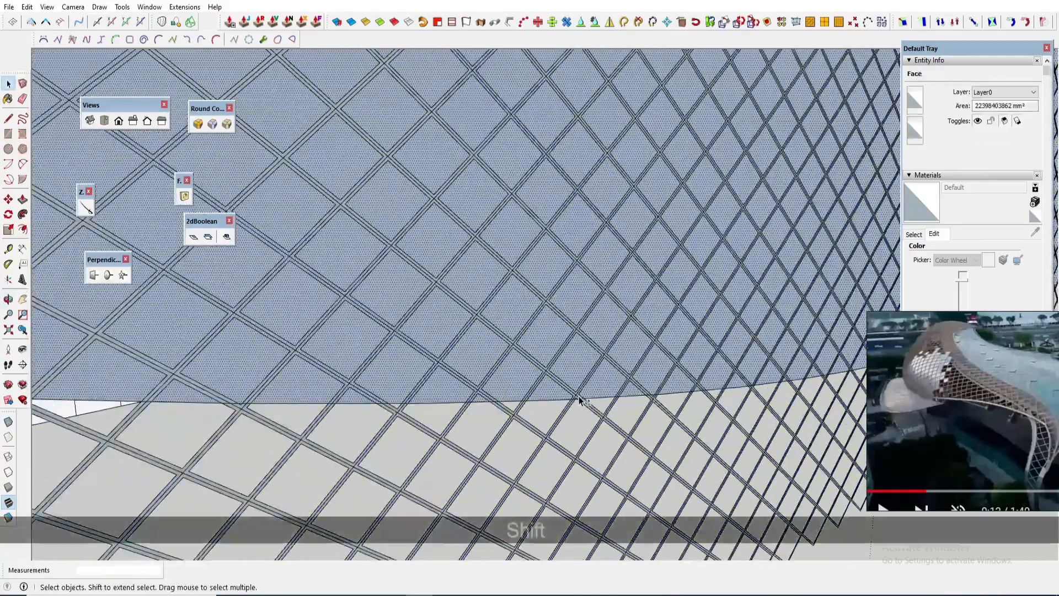
click(598, 416)
scroll(582, 408, up, 4)
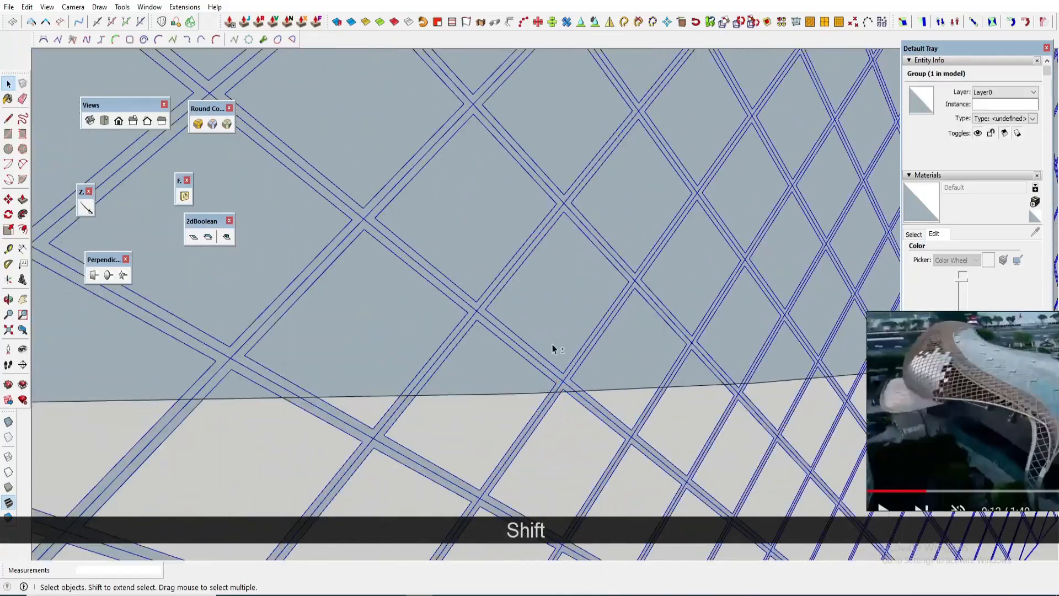
shift+click(553, 336)
scroll(607, 351, down, 10)
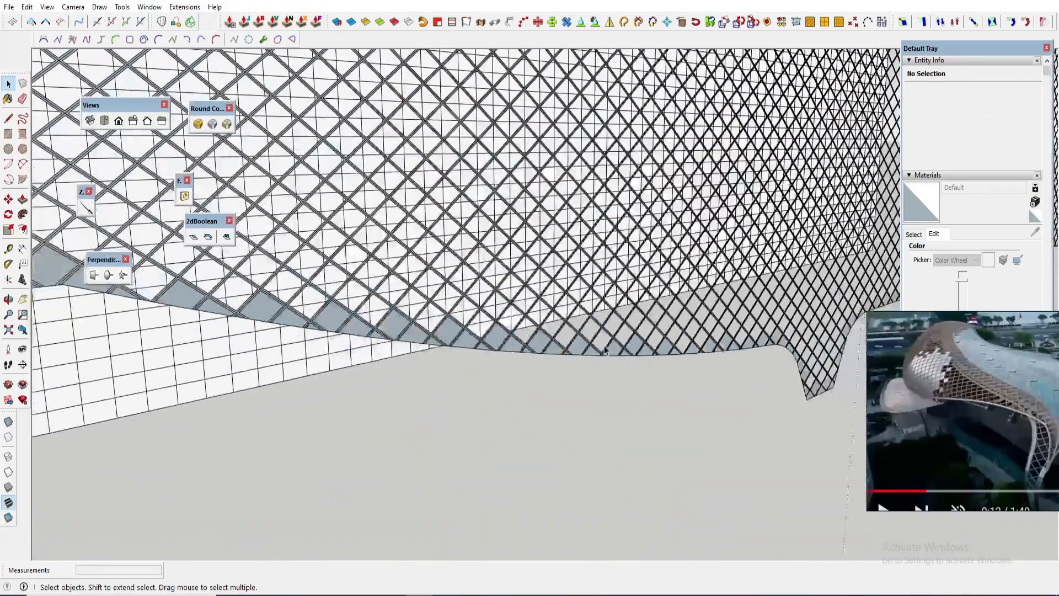
Step: Delete the leftover filled faces along the trimmed lattice's lower edge, undoing the accidental removal of the lattice itself
scroll(599, 349, up, 8)
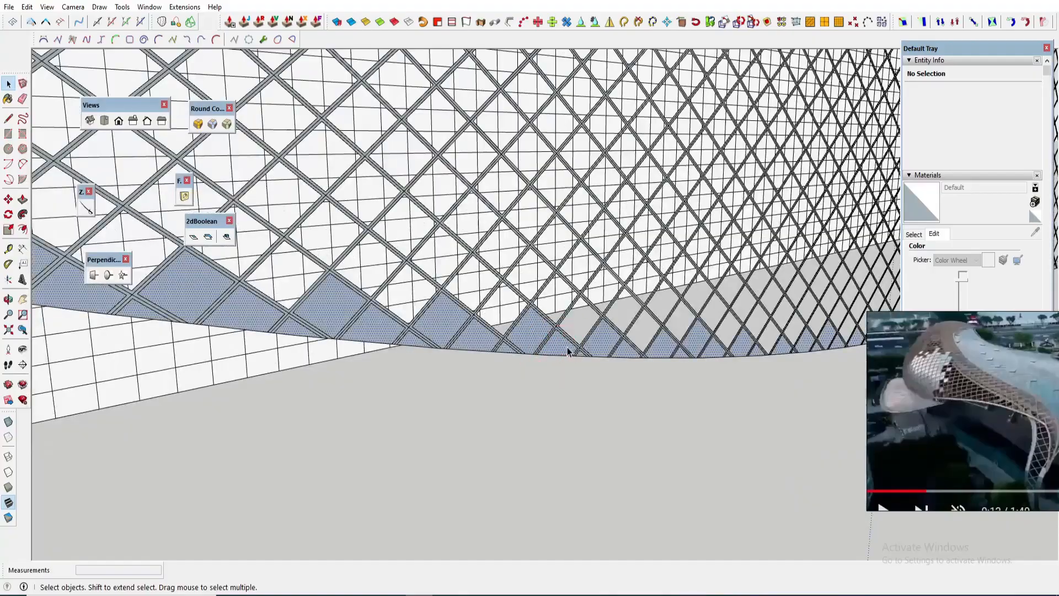
key(Delete)
scroll(578, 352, down, 8)
middle_drag(643, 357, 691, 390)
scroll(700, 397, up, 5)
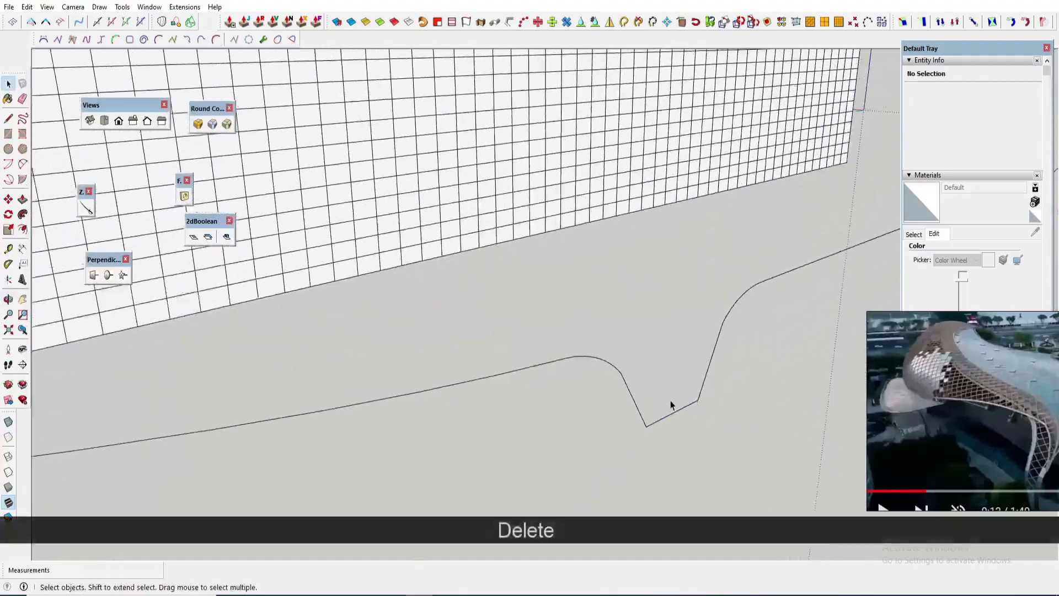
key(ctrl+z)
Step: Move the trimmed lattice component onto the flat grid panel, matching their upper corners
scroll(684, 402, down, 10)
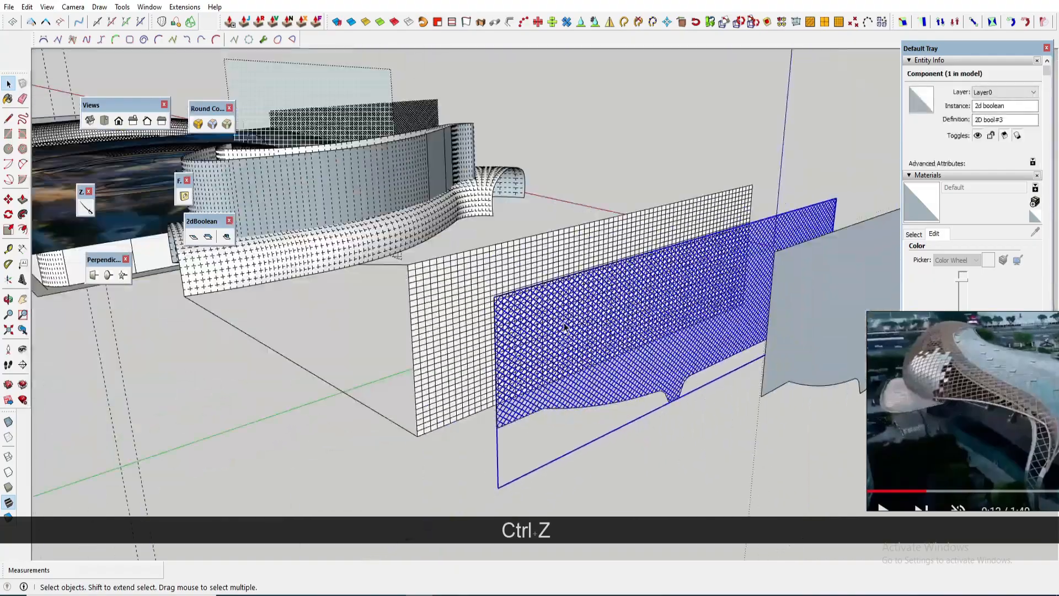
key(m)
scroll(552, 320, up, 5)
click(480, 296)
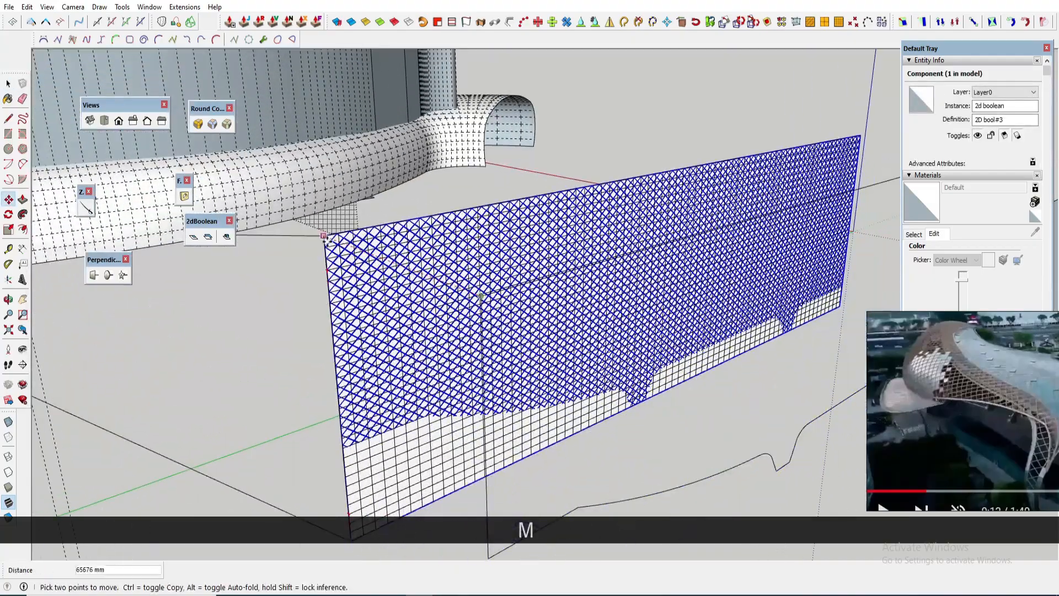
click(324, 236)
scroll(581, 394, down, 3)
key(space)
Step: Select the trimmed lattice together with the Flowify group that holds the grid panel and the swept surface
click(541, 339)
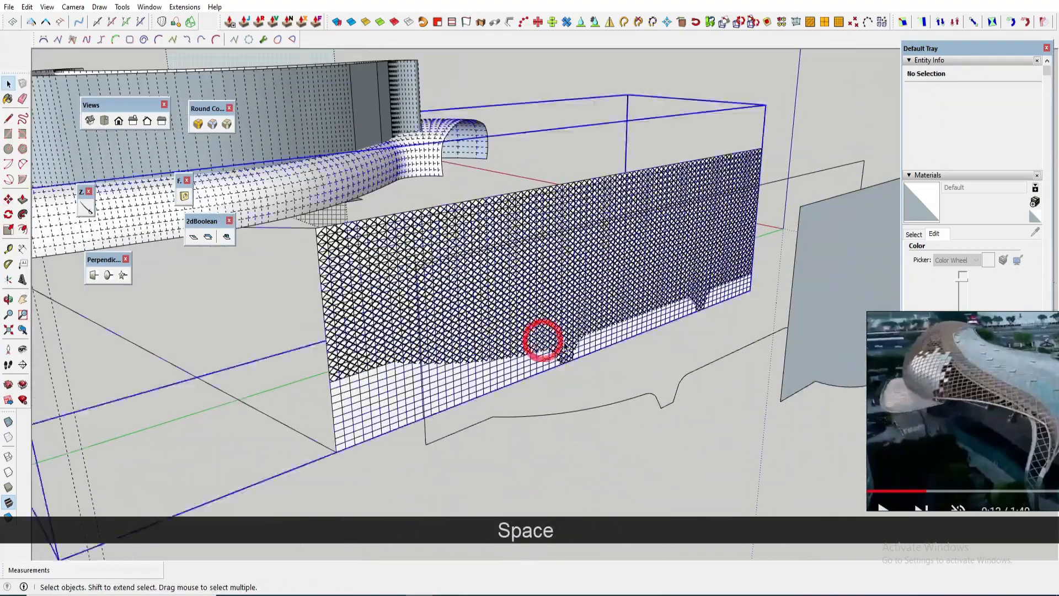
scroll(542, 338, down, 3)
scroll(503, 407, up, 6)
scroll(503, 406, up, 1)
click(503, 405)
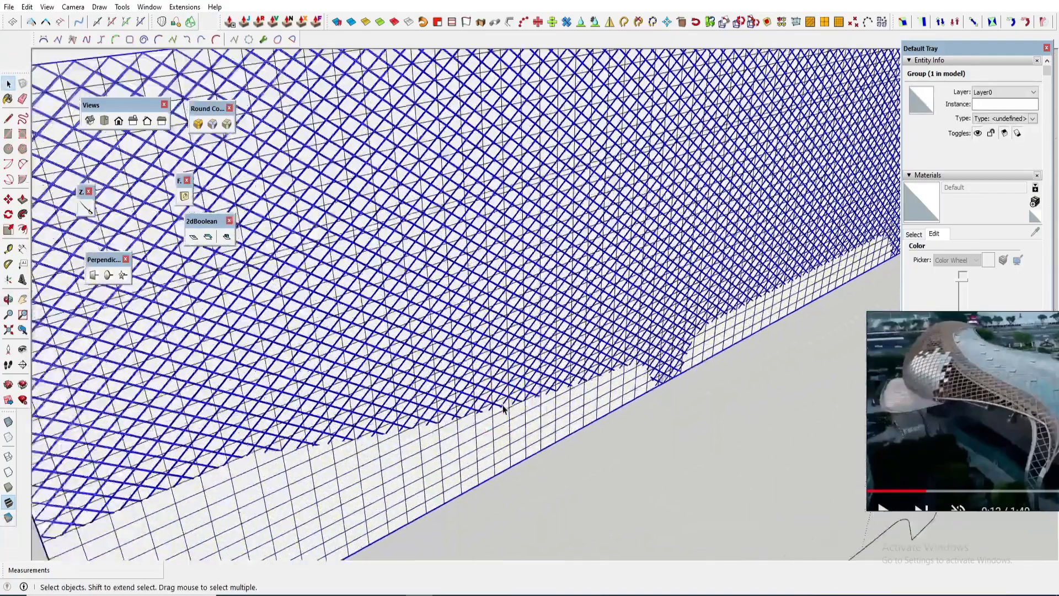
ctrl+click(508, 425)
scroll(529, 422, down, 7)
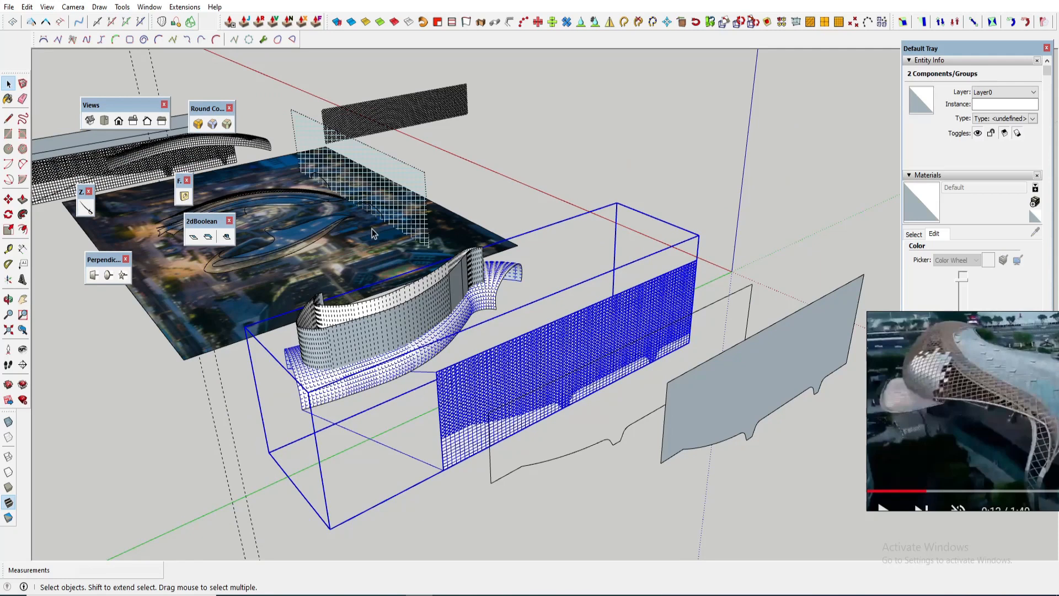
Step: Turn off the display of hidden geometry and run Flowify to map the lattice onto the swept surface
click(54, 9)
click(72, 51)
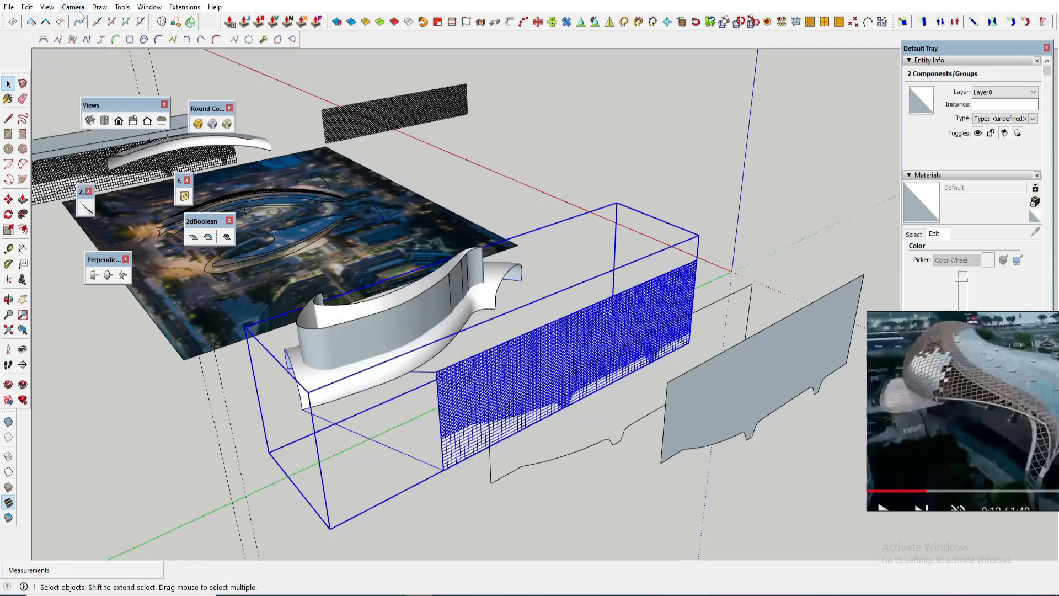
mouse_move(188, 9)
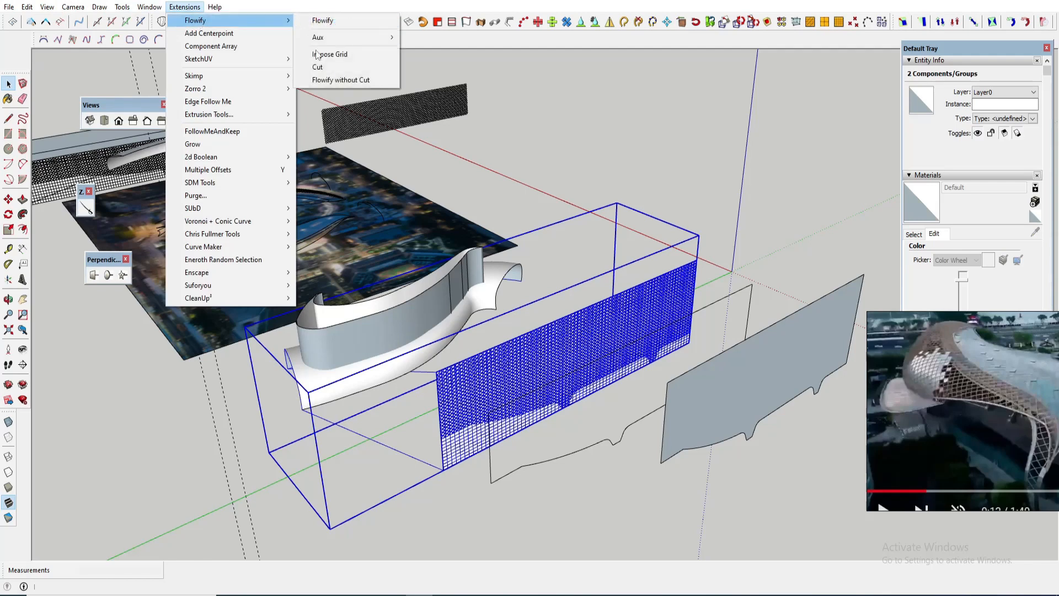
click(328, 25)
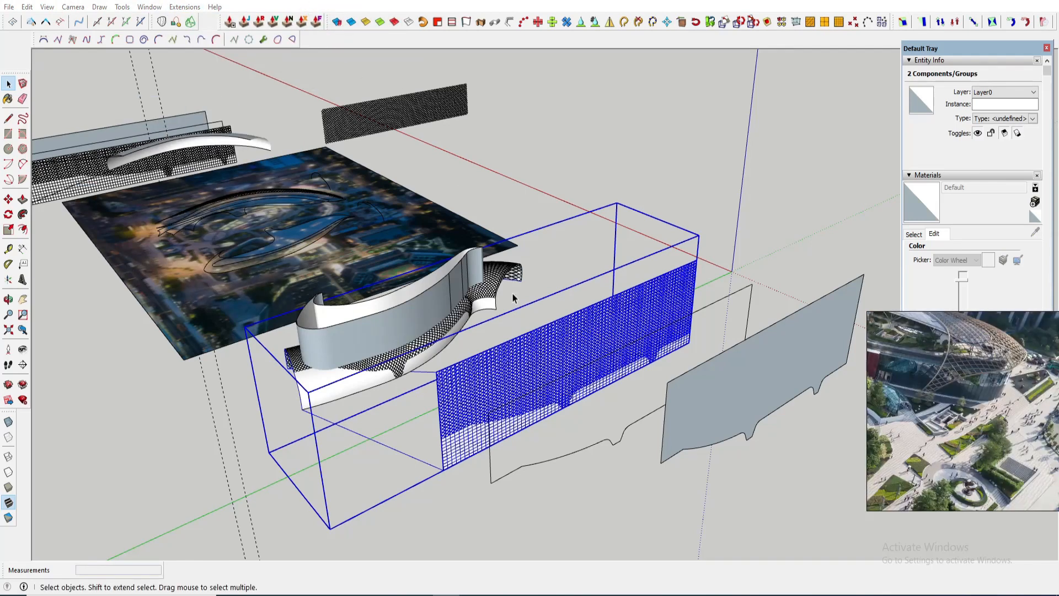
Step: Examine the lattice mapped onto the swept surface from several angles, including its wide curved end
scroll(363, 325, up, 4)
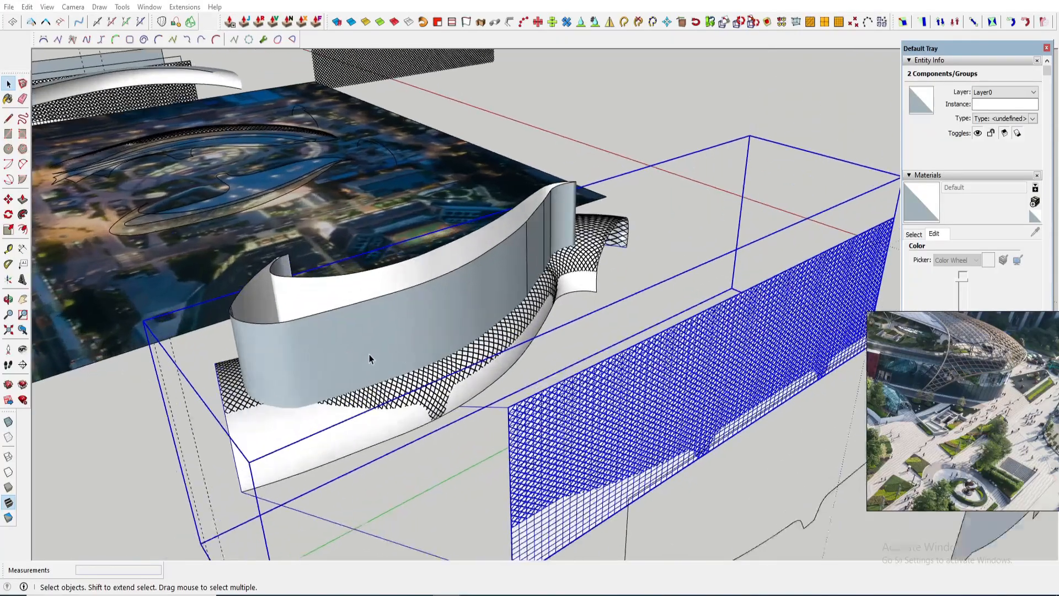
middle_drag(369, 354, 343, 478)
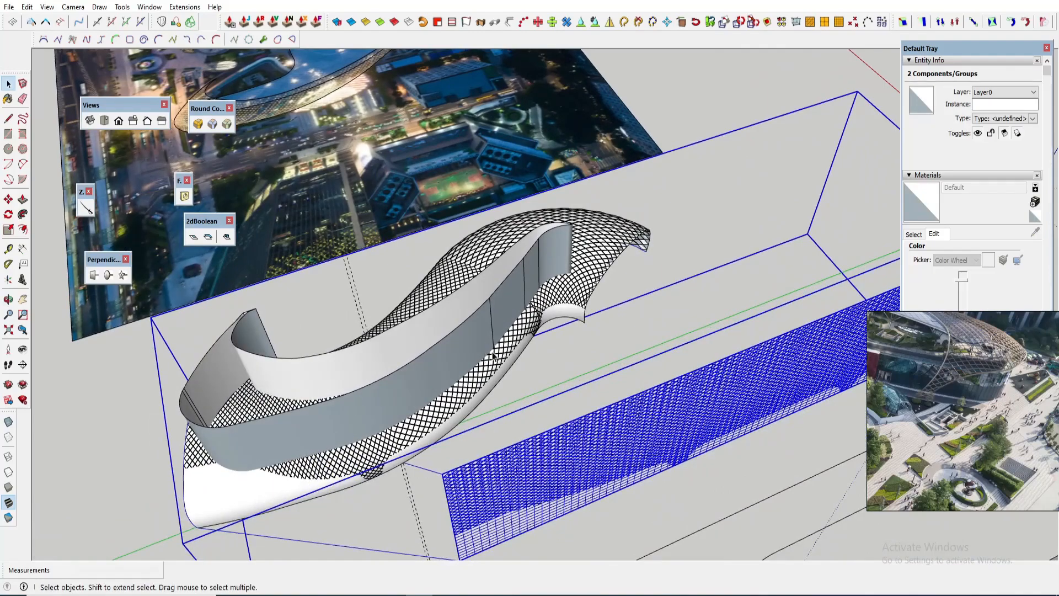
scroll(551, 326, down, 2)
middle_drag(554, 348, 356, 459)
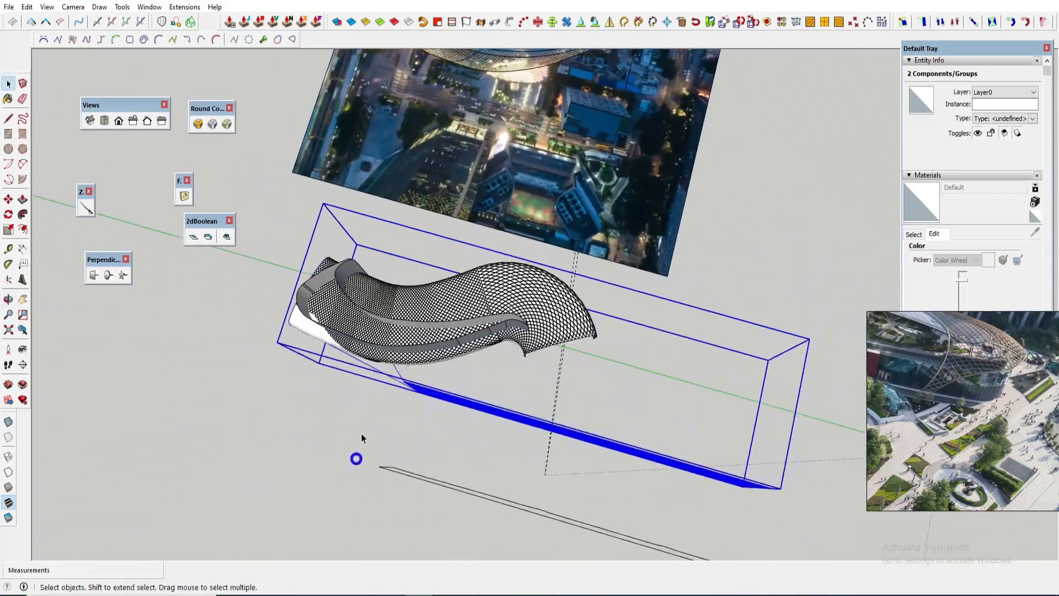
scroll(510, 362, up, 8)
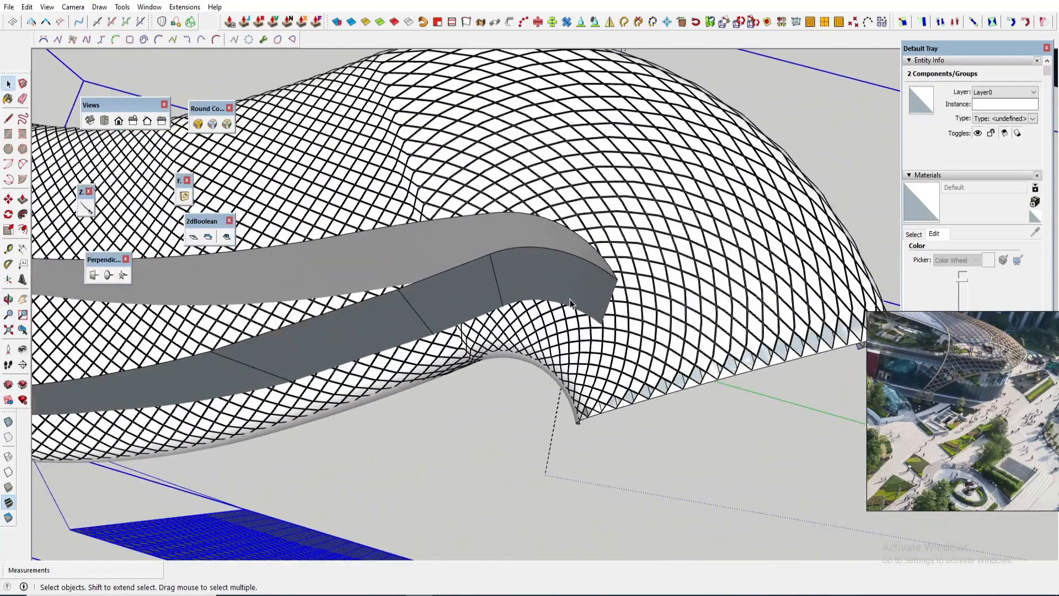
Step: Select the curved wall component running through the lattice canopy and open it for editing
click(570, 303)
scroll(617, 280, down, 3)
middle_drag(619, 331, 659, 328)
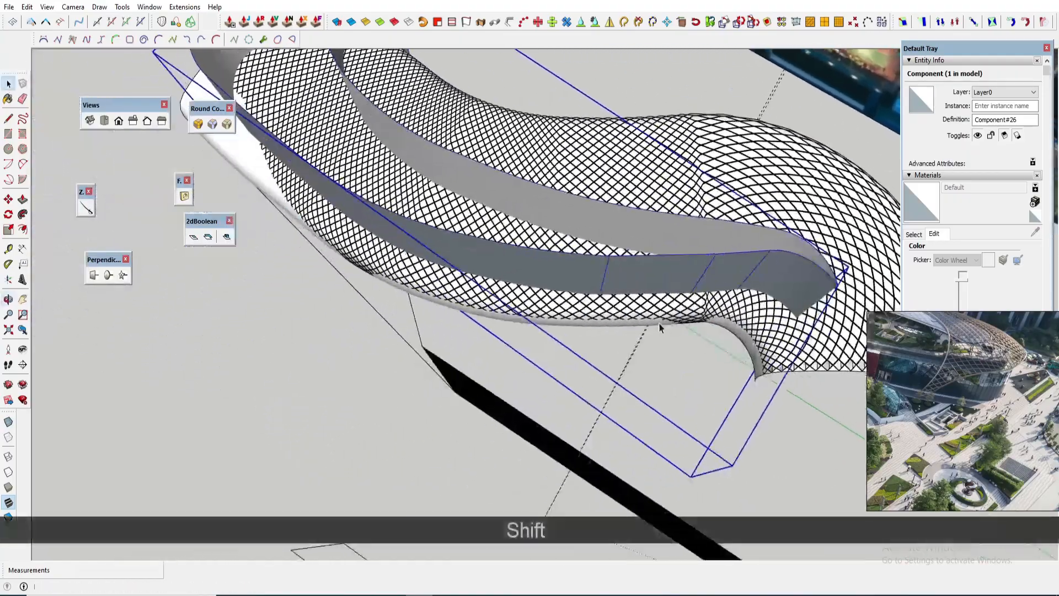
middle_drag(458, 331, 555, 357)
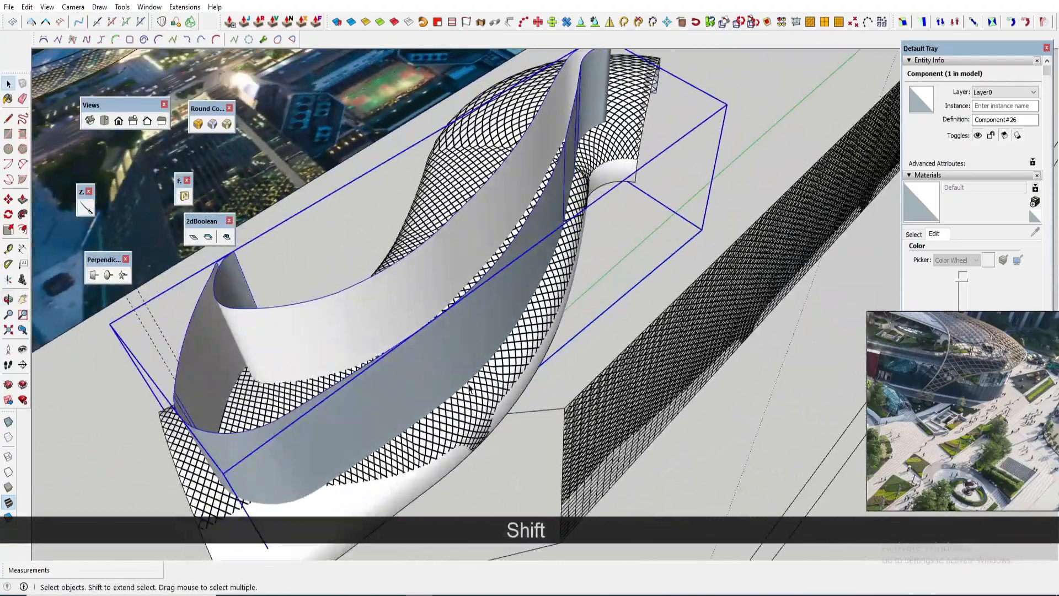
middle_drag(469, 387, 579, 285)
scroll(531, 287, up, 1)
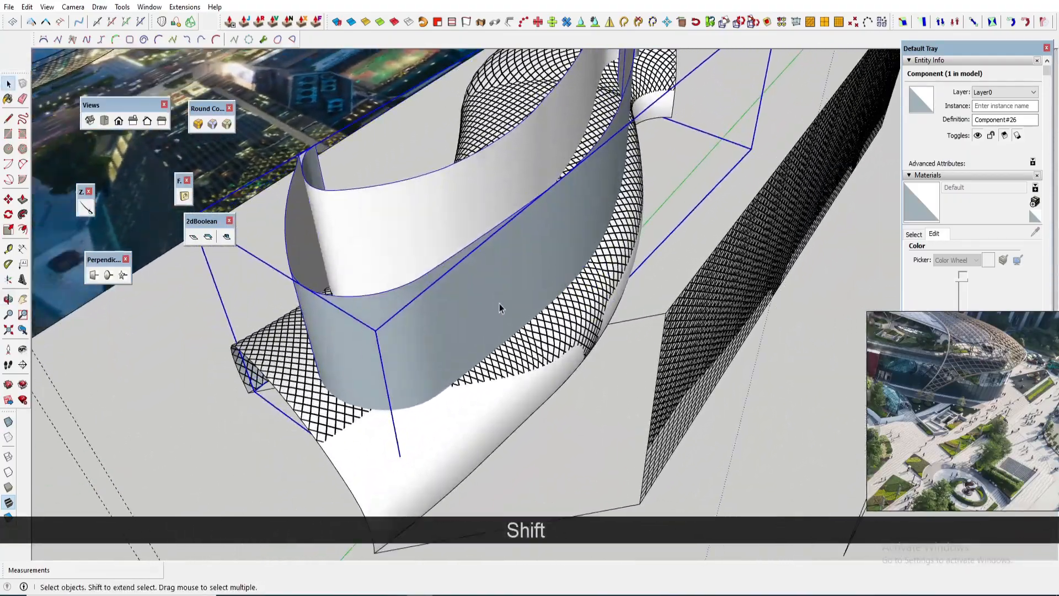
scroll(486, 306, down, 3)
middle_drag(423, 303, 437, 372)
scroll(462, 390, up, 2)
right_click(463, 391)
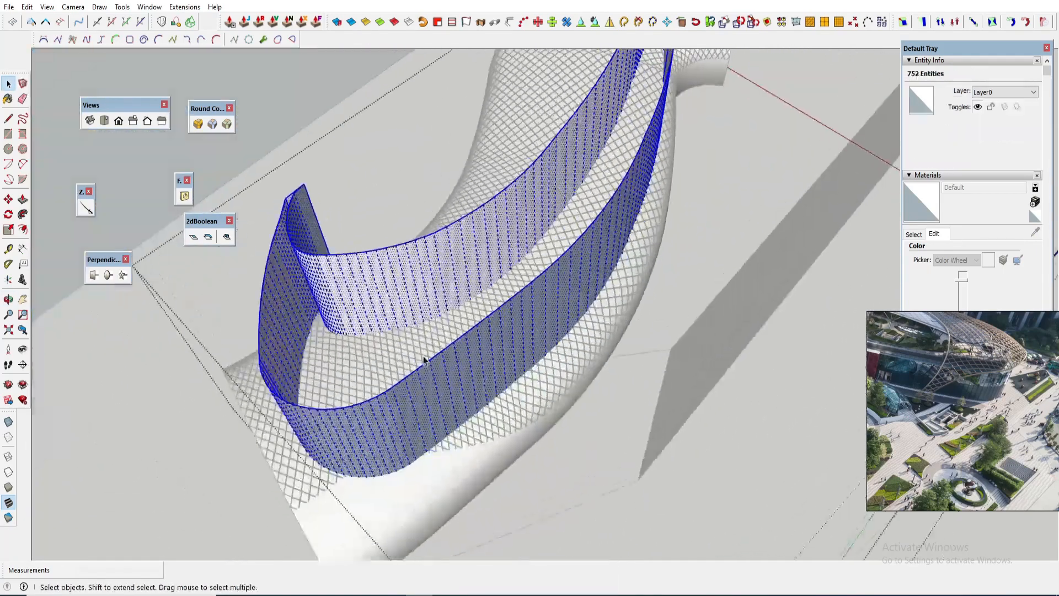
Step: Try to hide the upper rim edges of the curved wall and close the component
right_click(422, 133)
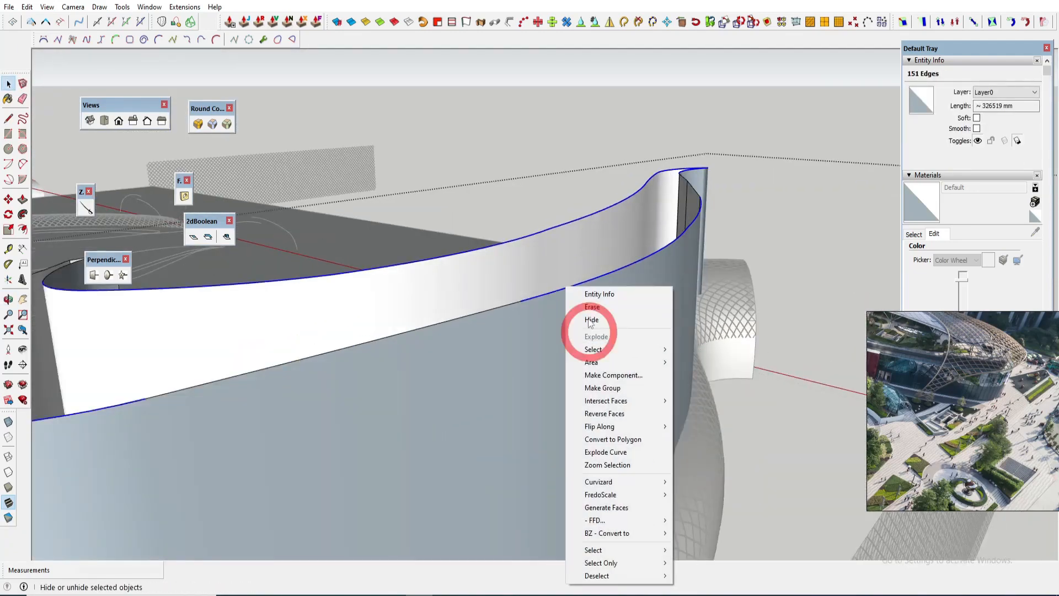
click(598, 317)
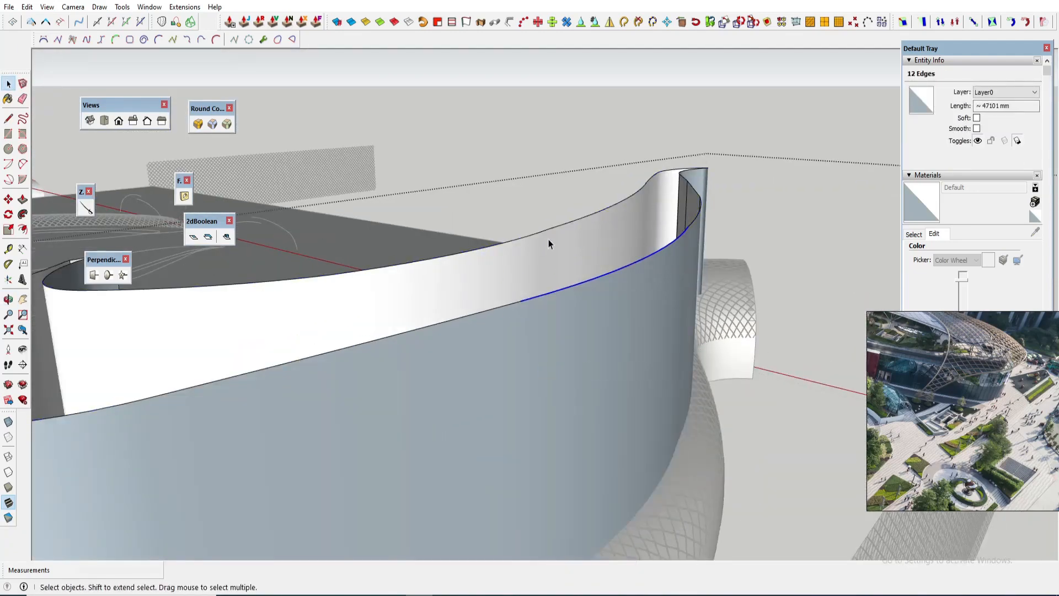
click(704, 181)
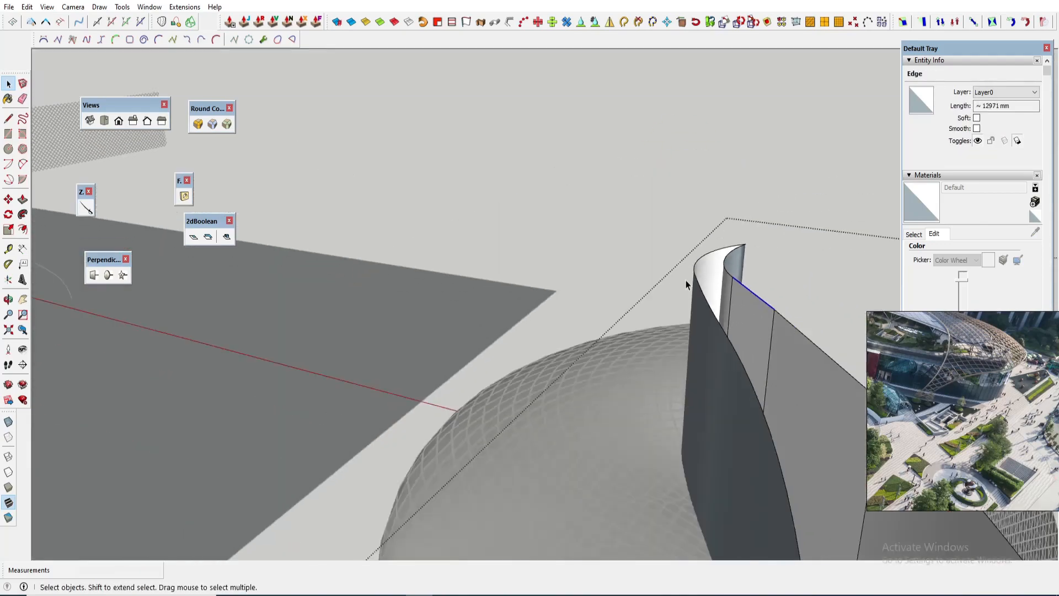
right_click(739, 301)
key(space)
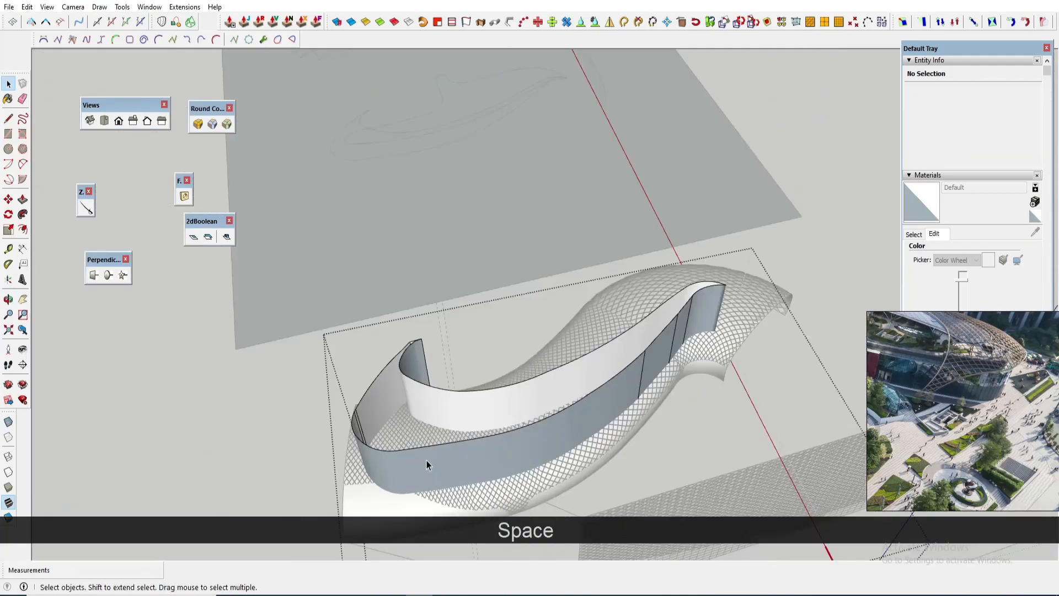
key(Escape)
key(Escape)
Step: Rotate the curved wall component slightly in plan about its narrow end to align it with the lattice canopy
middle_drag(484, 423, 506, 359)
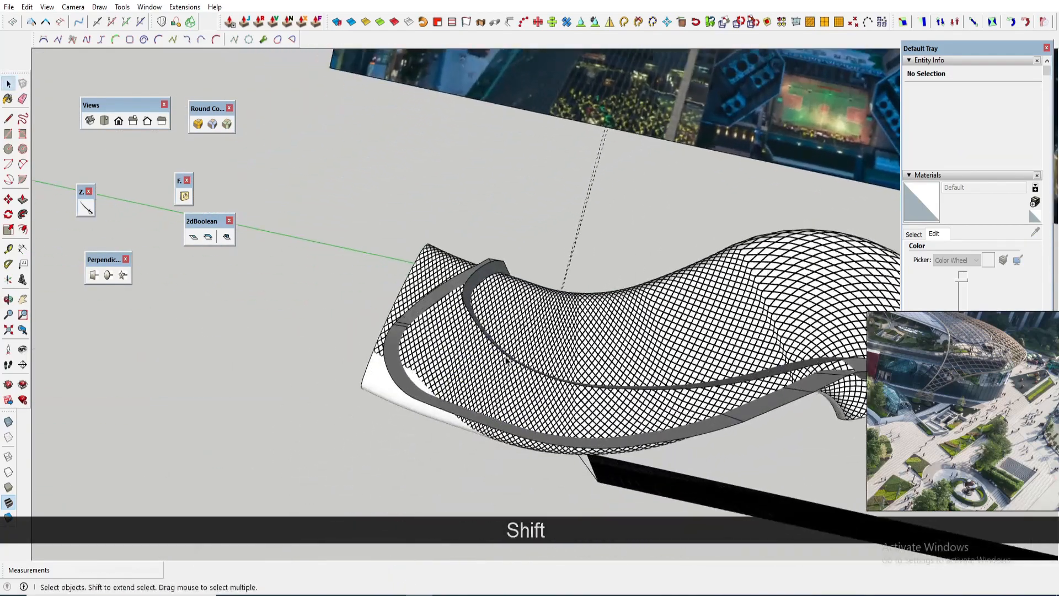
click(509, 362)
scroll(499, 364, down, 2)
shift+middle_drag(683, 377, 649, 364)
scroll(717, 361, up, 4)
key(q)
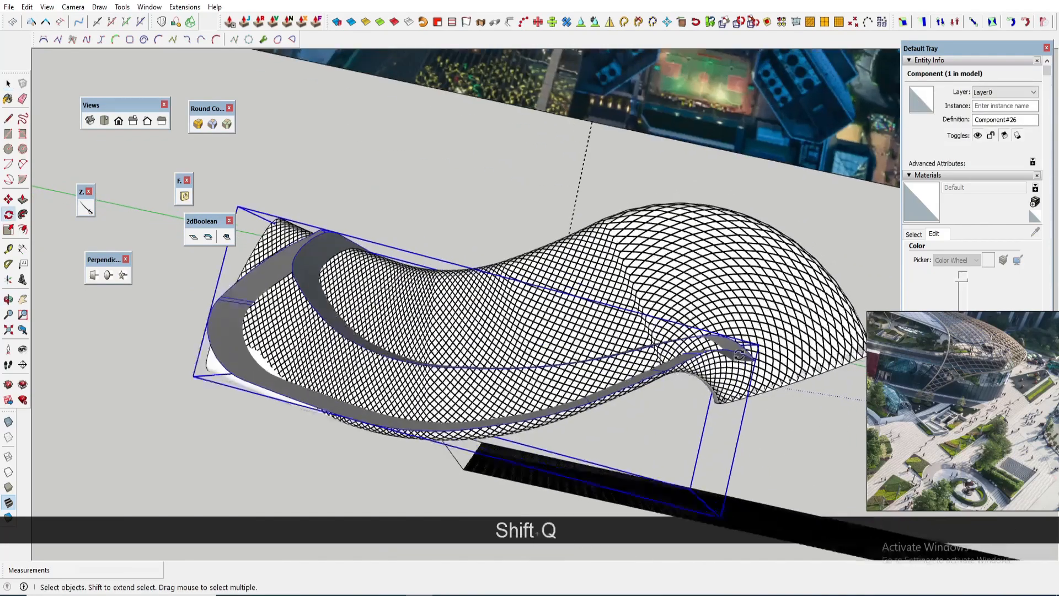
click(762, 364)
scroll(763, 364, down, 3)
shift+middle_drag(544, 362, 738, 345)
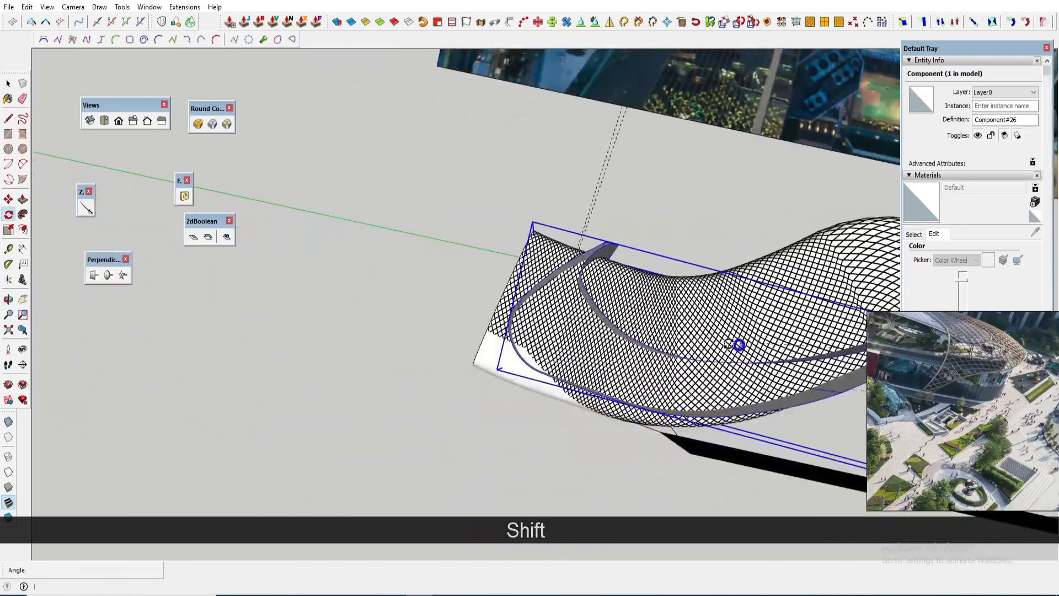
scroll(560, 345, up, 4)
middle_drag(491, 398, 490, 388)
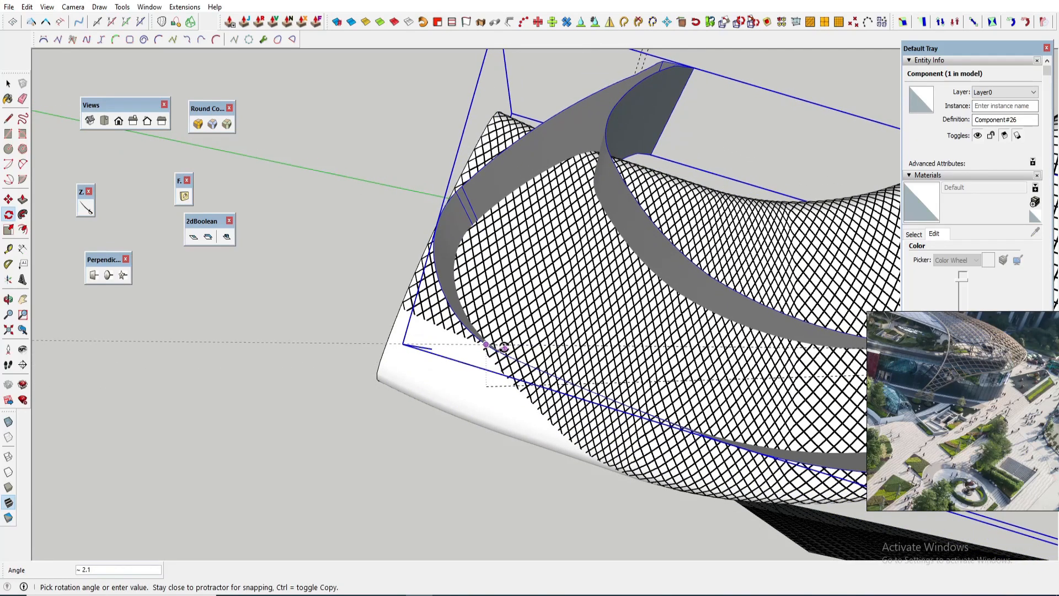
click(505, 348)
Step: Examine from several angles how the rotated wall passes through the lattice canopy, including both of its ends
scroll(504, 348, down, 2)
middle_drag(505, 348, 570, 350)
scroll(627, 381, down, 1)
middle_drag(626, 375, 596, 477)
middle_drag(607, 369, 653, 274)
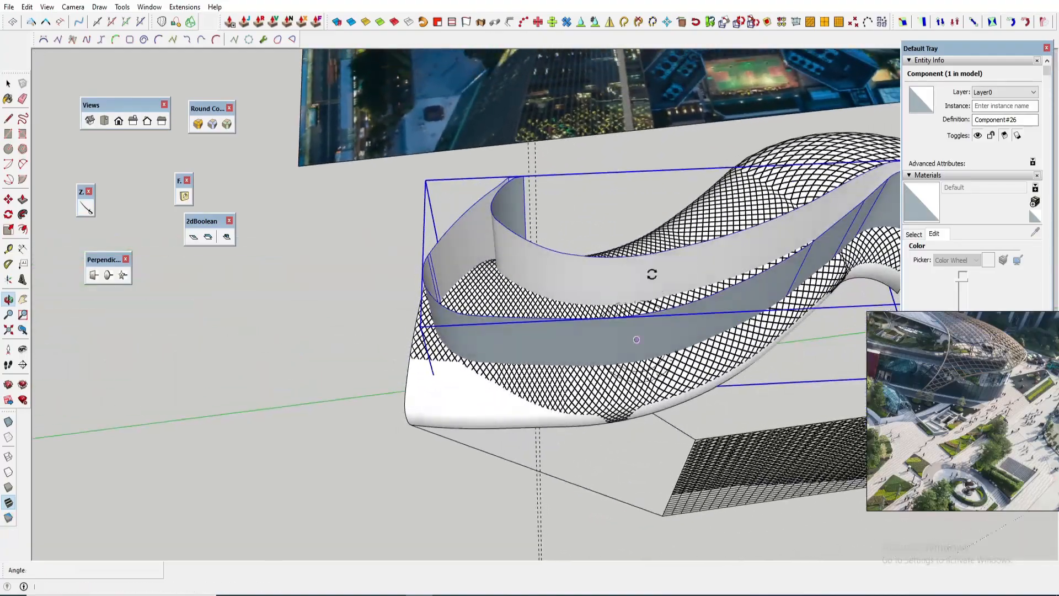
middle_drag(515, 339, 603, 203)
middle_drag(579, 314, 561, 429)
middle_drag(809, 294, 621, 444)
key(space)
scroll(705, 264, up, 2)
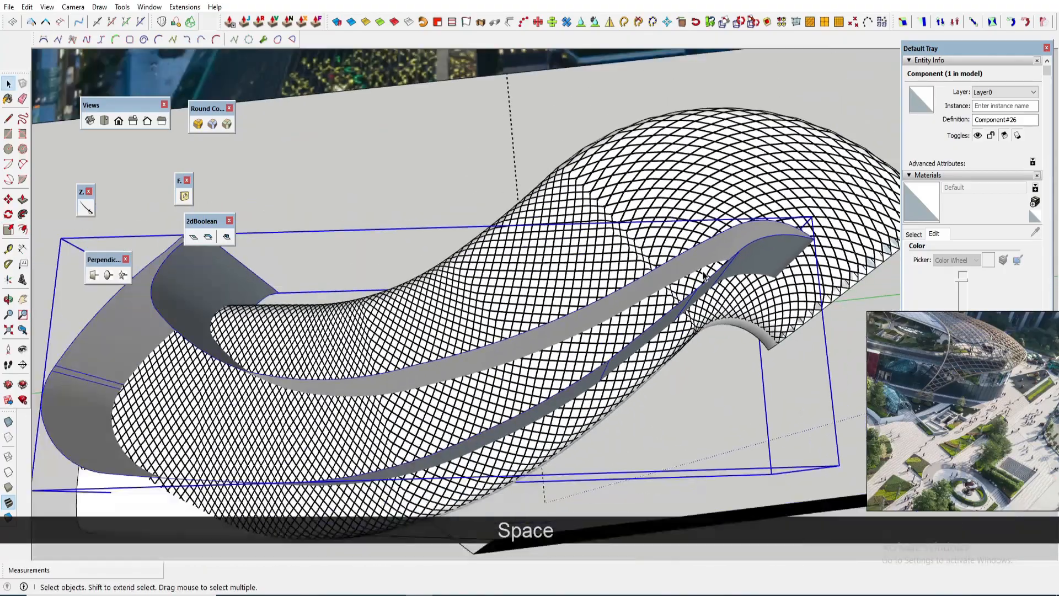
scroll(705, 276, down, 2)
middle_drag(705, 276, 691, 331)
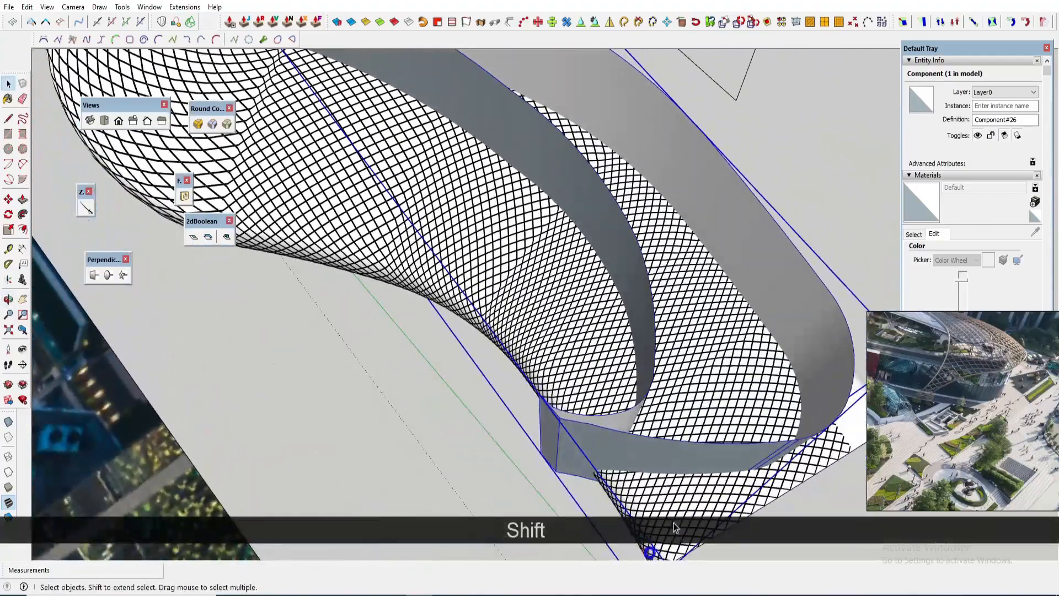
shift+middle_drag(676, 528, 705, 463)
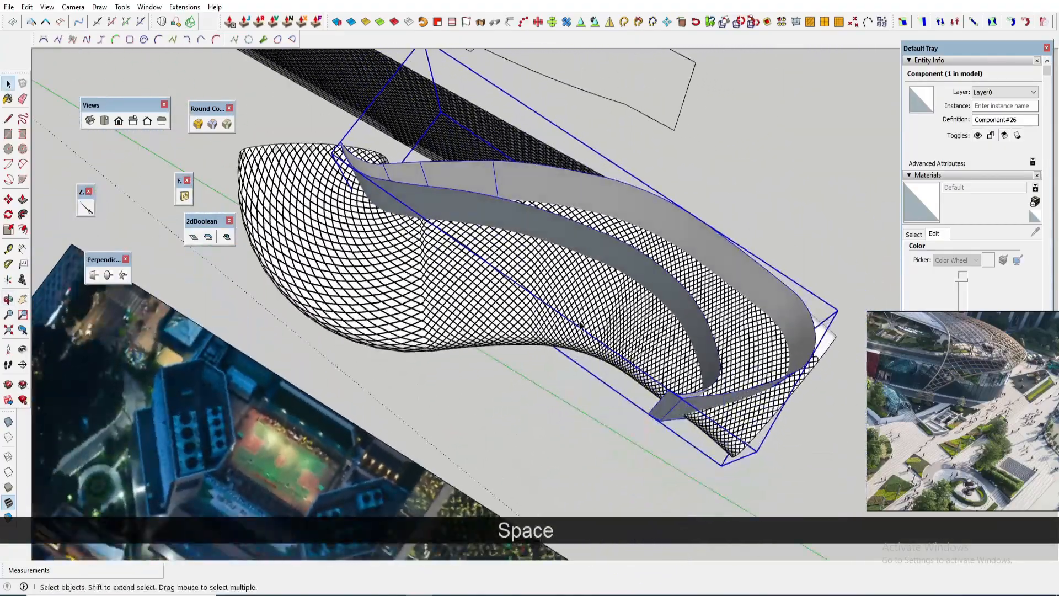
scroll(581, 326, up, 3)
middle_drag(581, 326, 689, 306)
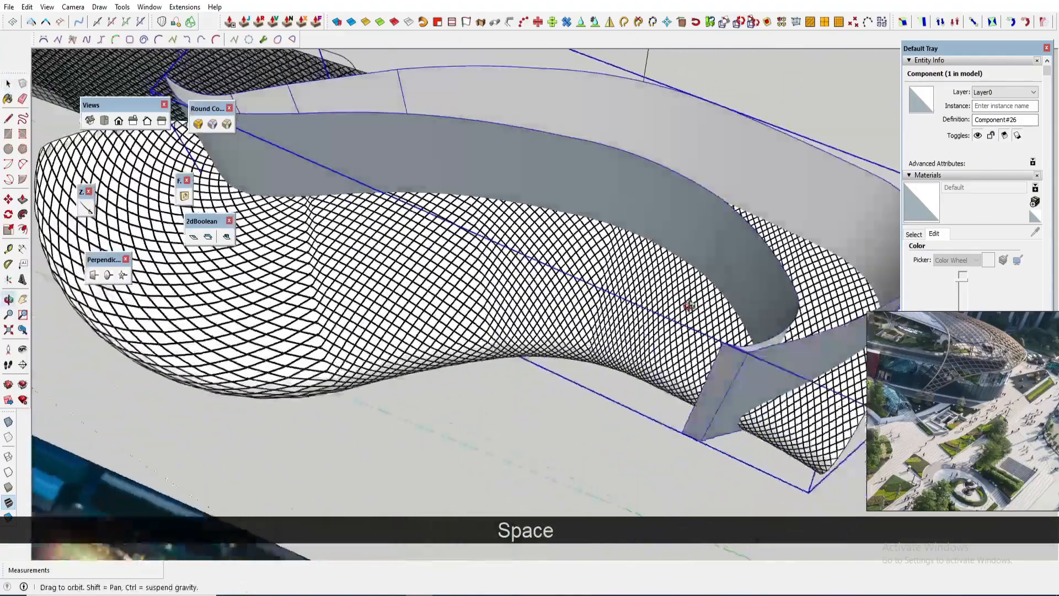
scroll(696, 292, up, 4)
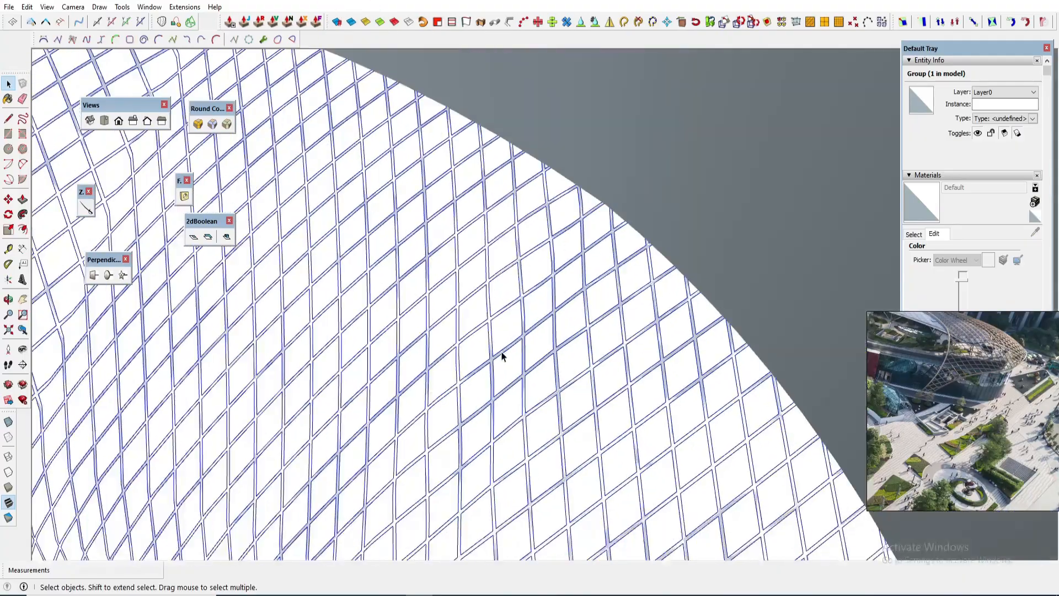
scroll(501, 353, down, 4)
middle_drag(534, 360, 822, 378)
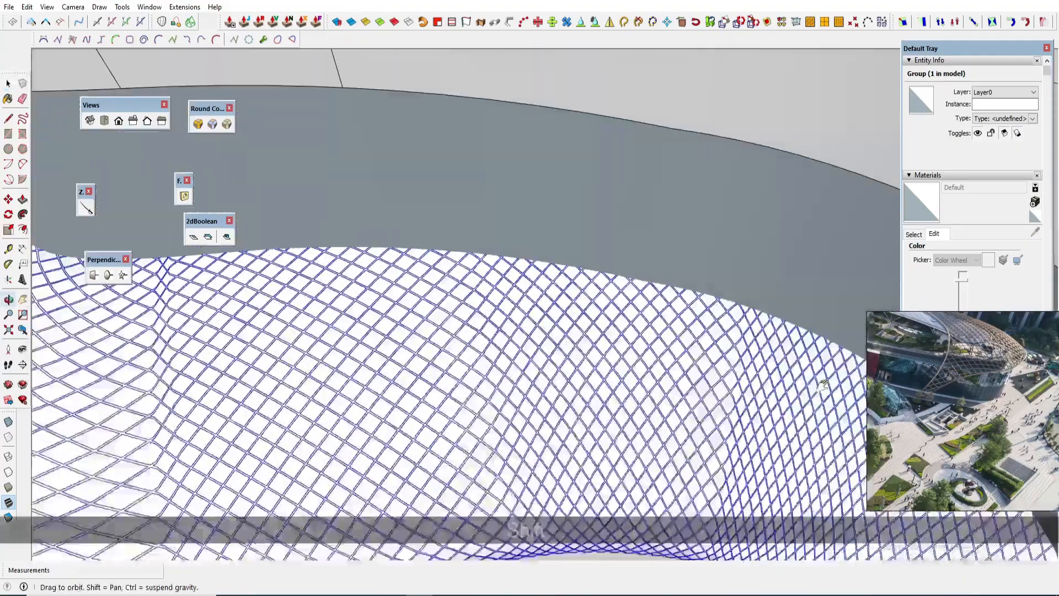
shift+middle_drag(442, 281, 746, 362)
middle_drag(447, 274, 530, 362)
scroll(468, 335, down, 2)
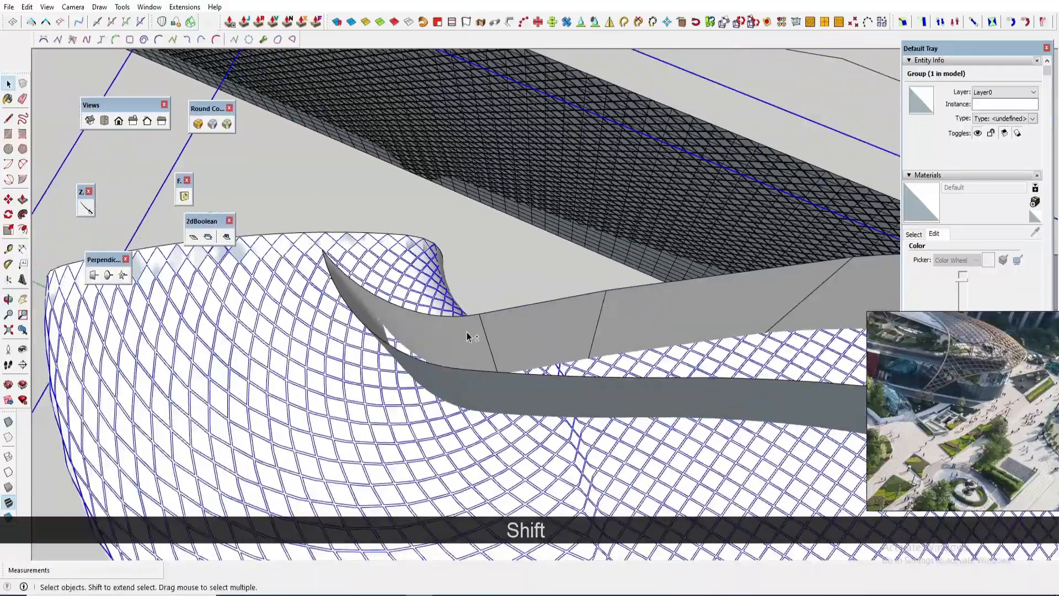
middle_drag(468, 335, 256, 256)
shift+middle_drag(549, 374, 536, 279)
scroll(536, 280, down, 2)
scroll(634, 383, up, 3)
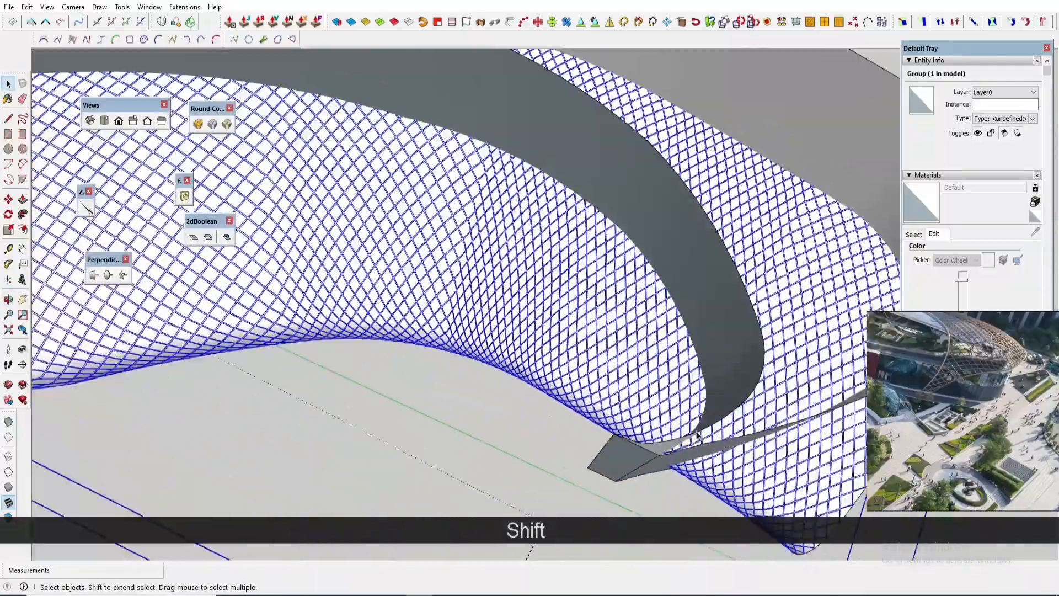
Step: Cut the curved wall component, open the lattice group and paste the wall in place inside it
middle_drag(697, 450, 602, 88)
scroll(609, 241, up, 2)
click(576, 245)
click(625, 281)
scroll(607, 265, up, 2)
key(m)
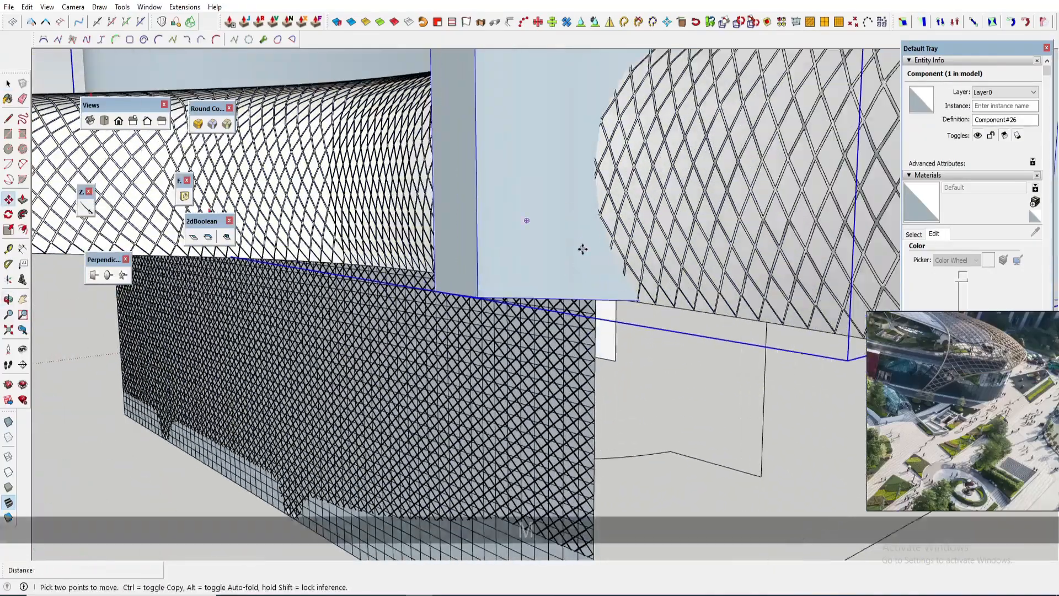
middle_drag(590, 301, 652, 342)
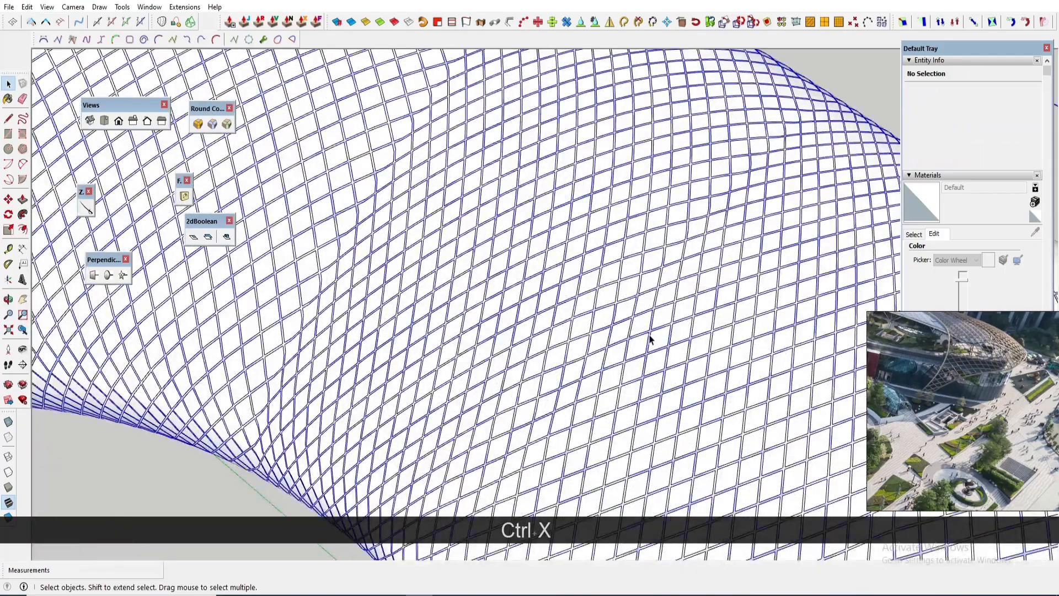
click(650, 339)
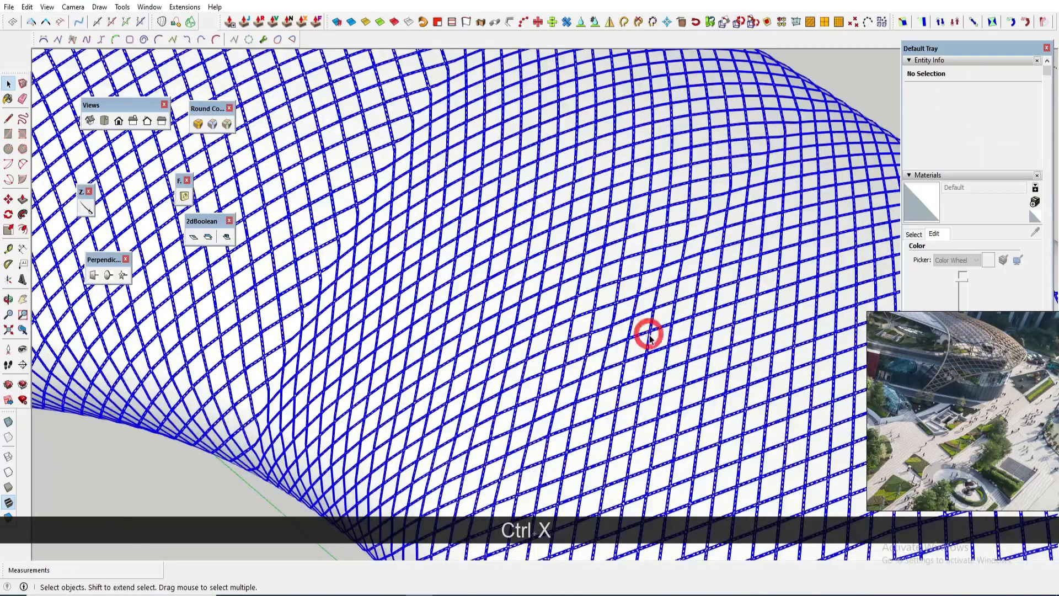
scroll(650, 338, down, 4)
key(ctrl+a)
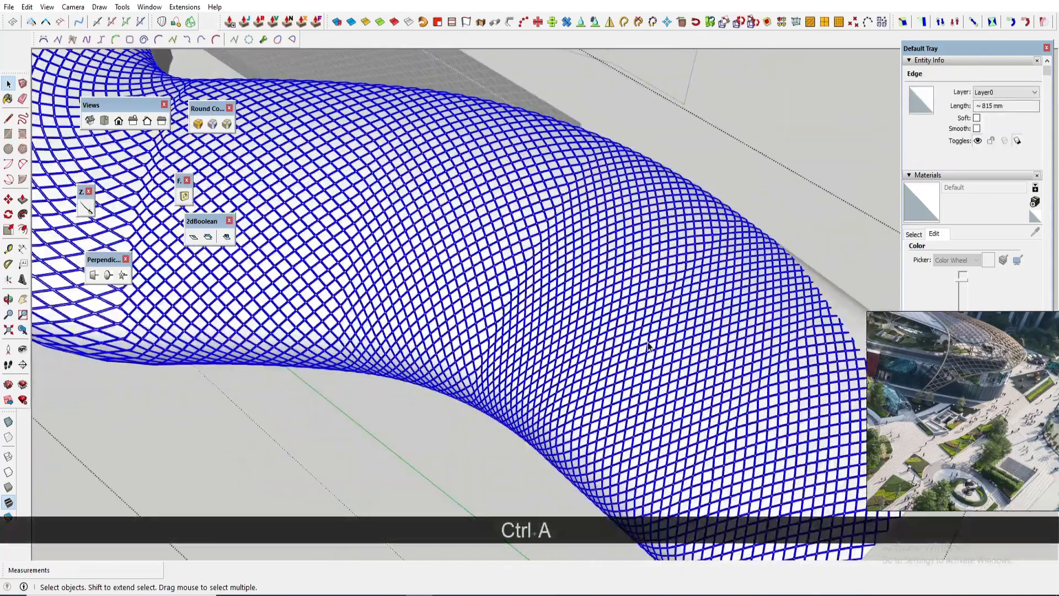
middle_drag(656, 338, 627, 314)
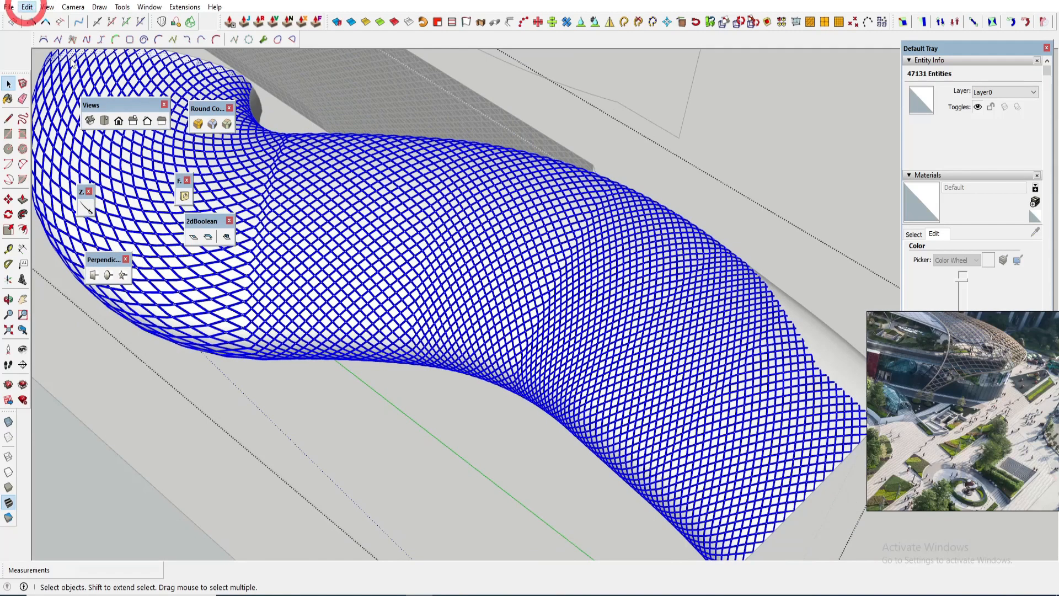
click(27, 7)
click(65, 101)
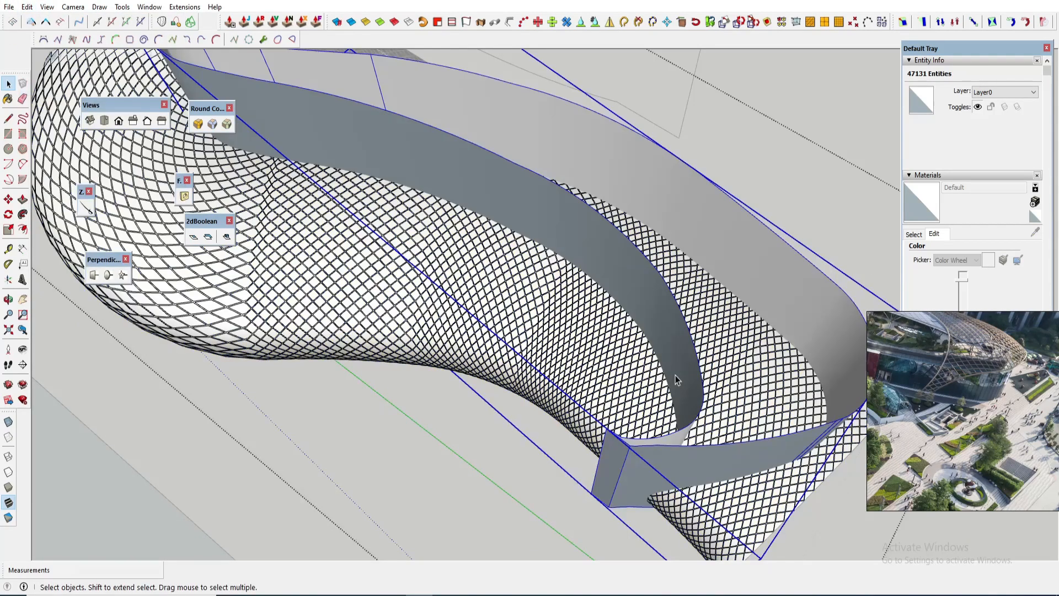
Step: Open the wall component, show hidden geometry and delete one narrow facet from the outer wall's curved end
click(675, 375)
middle_drag(697, 378, 458, 348)
scroll(459, 353, up, 3)
key(space)
triple_click(481, 346)
scroll(472, 352, up, 1)
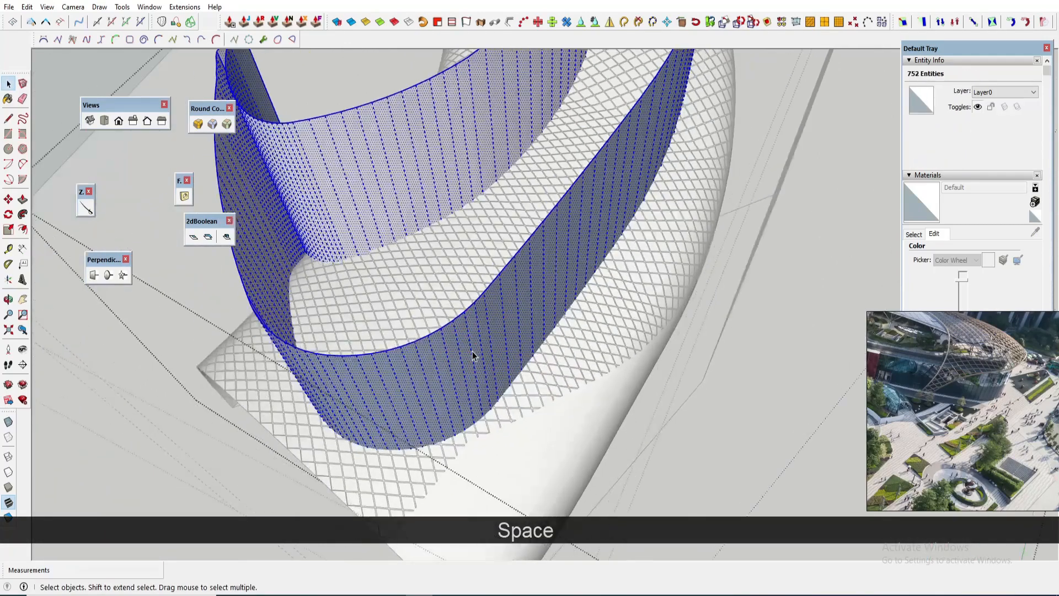
click(472, 352)
scroll(472, 352, up, 2)
click(73, 7)
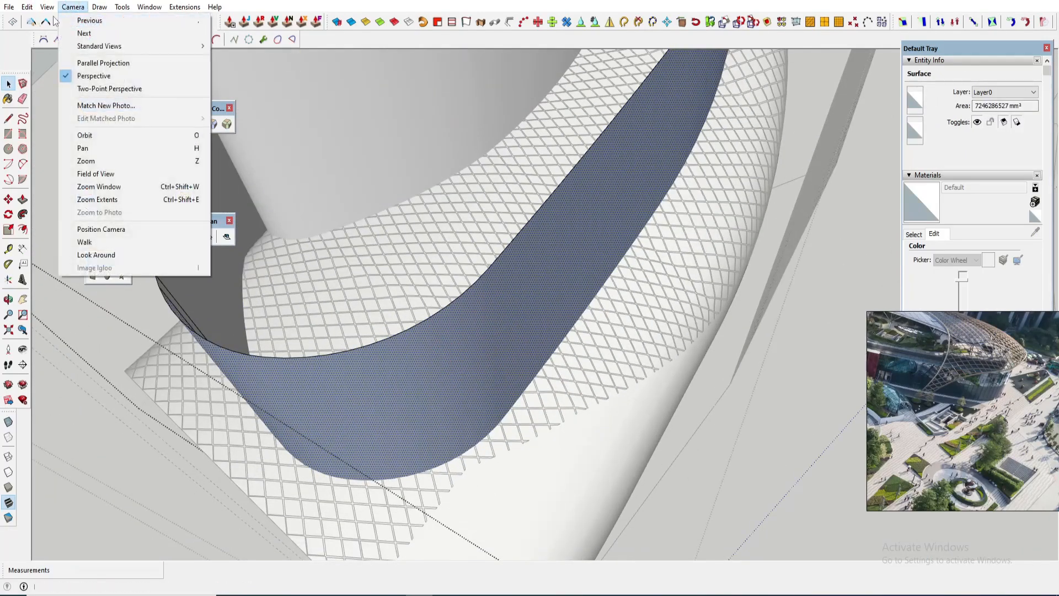
mouse_move(47, 7)
scroll(461, 342, up, 1)
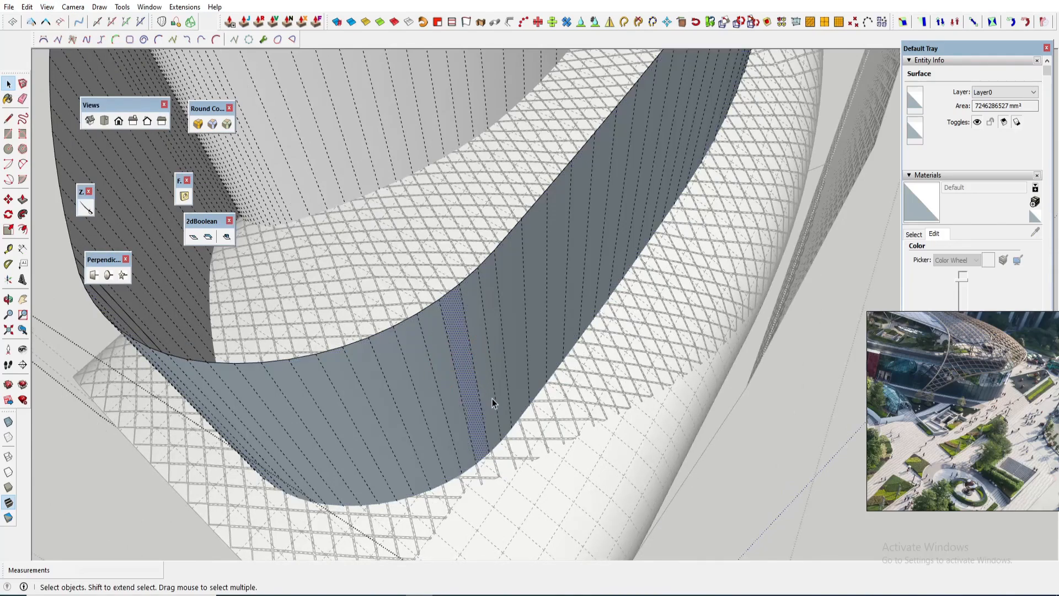
key(Delete)
Step: Explode the outer wall's upper rim curve and erase the rim segment spanning the opened gap
mouse_move(505, 380)
middle_down()
mouse_move(447, 315)
mouse_move(486, 318)
middle_up()
key(e)
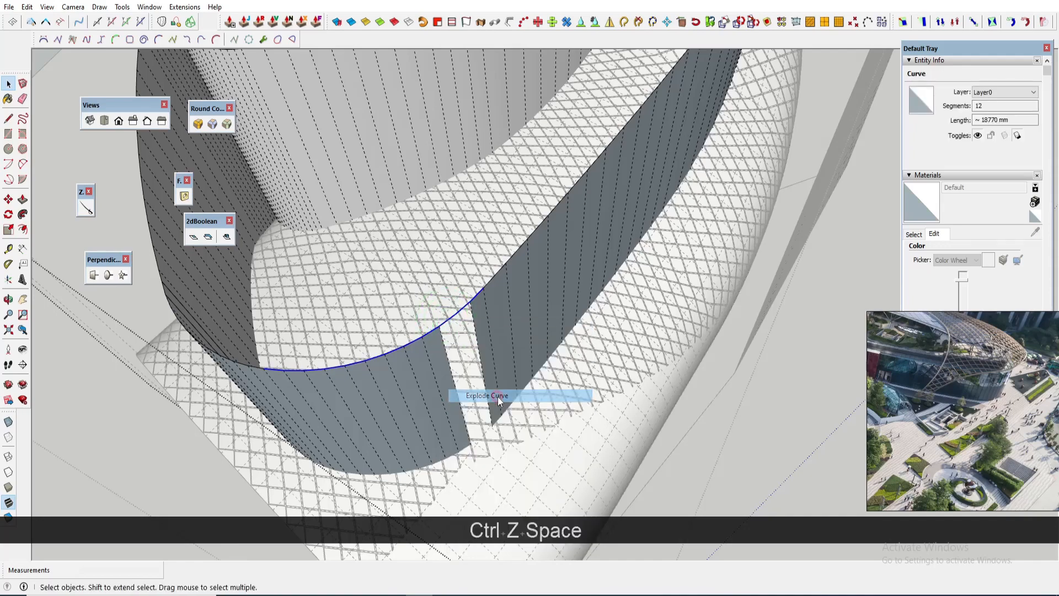
click(498, 396)
scroll(469, 307, up, 1)
key(e)
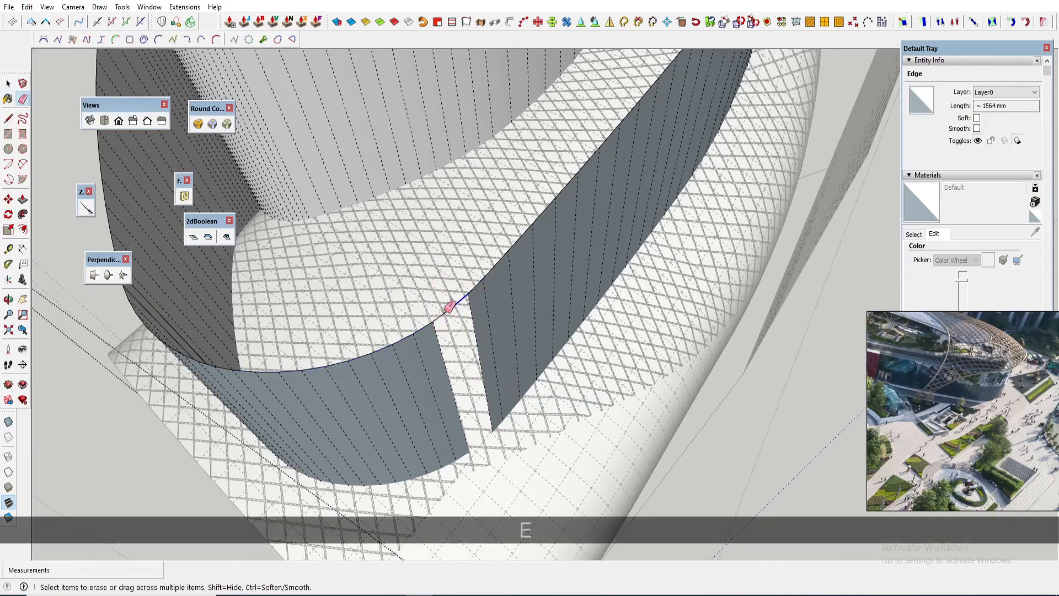
scroll(451, 312, down, 5)
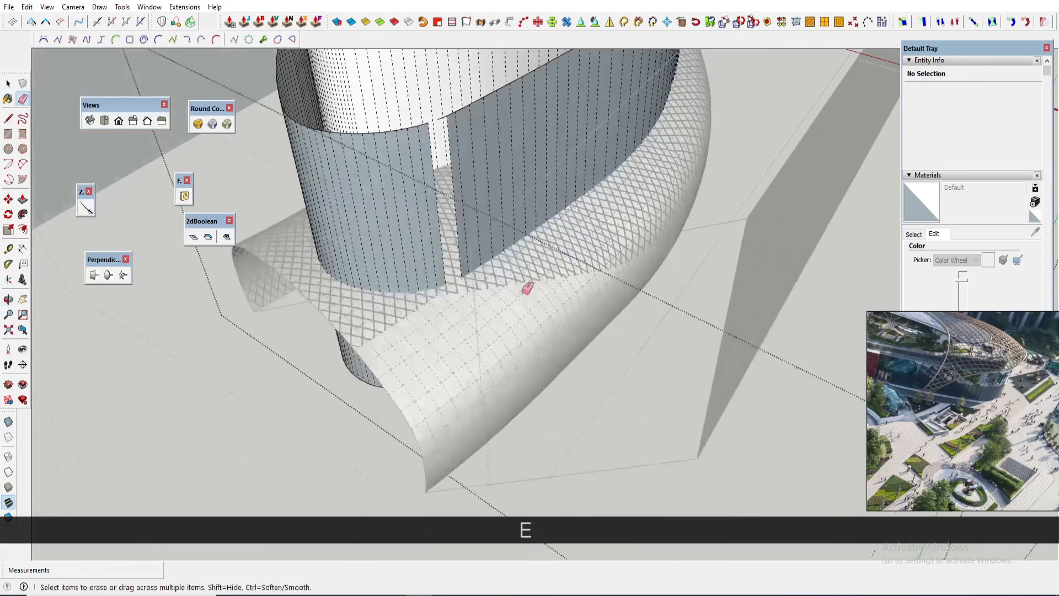
Step: Explode the outer wall's lower arc and erase the segment crossing the bottom of the gap
middle_drag(520, 294, 601, 140)
key(space)
scroll(519, 310, up, 3)
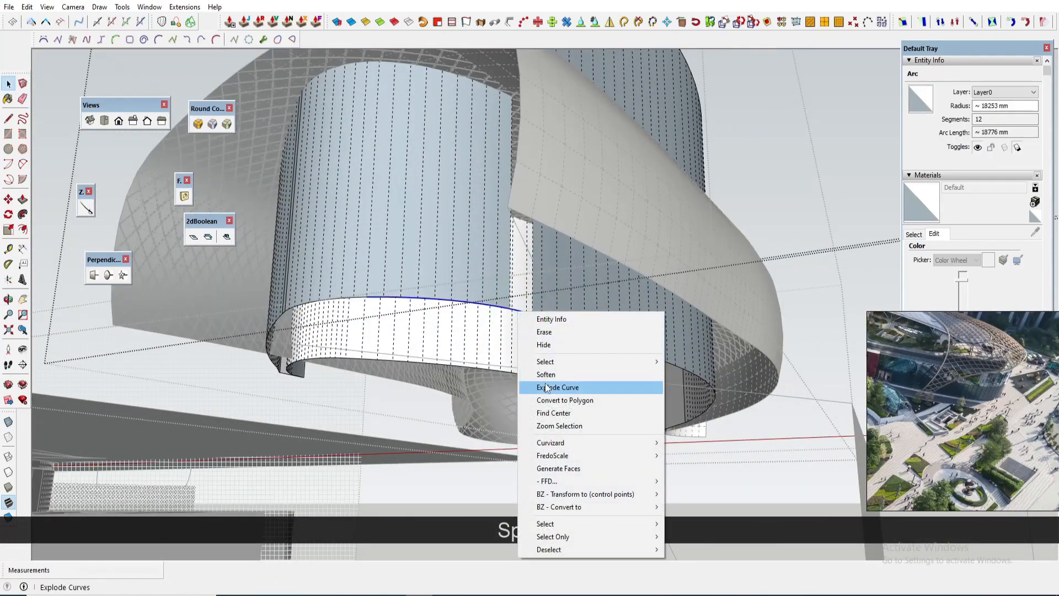
click(546, 388)
scroll(527, 312, up, 2)
key(e)
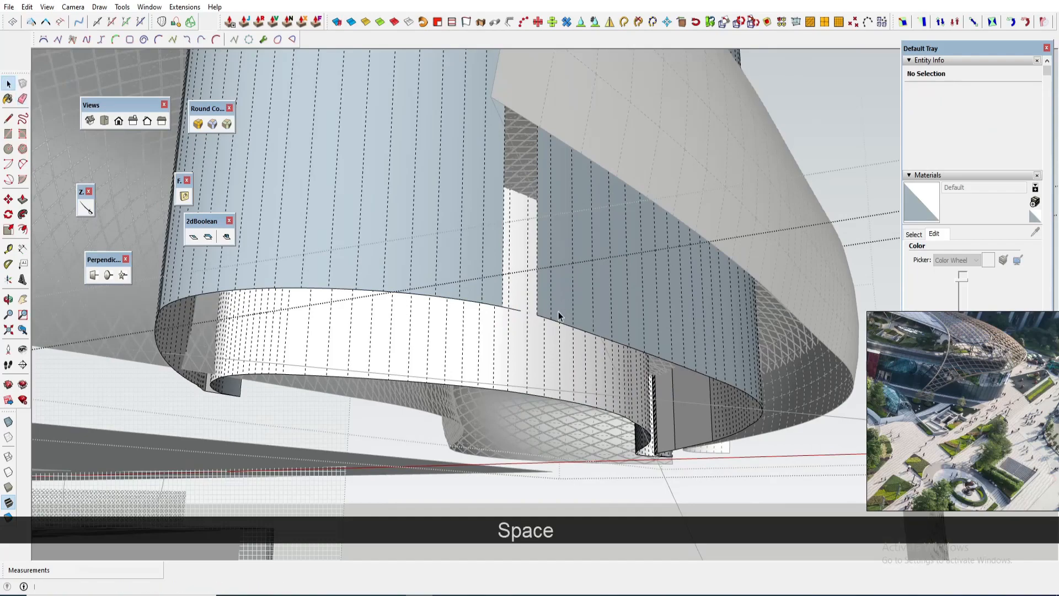
double_click(564, 316)
scroll(572, 319, down, 3)
Step: Select all connected wall geometry and examine where the outer wall still joins near the canopy's wide end
triple_click(584, 313)
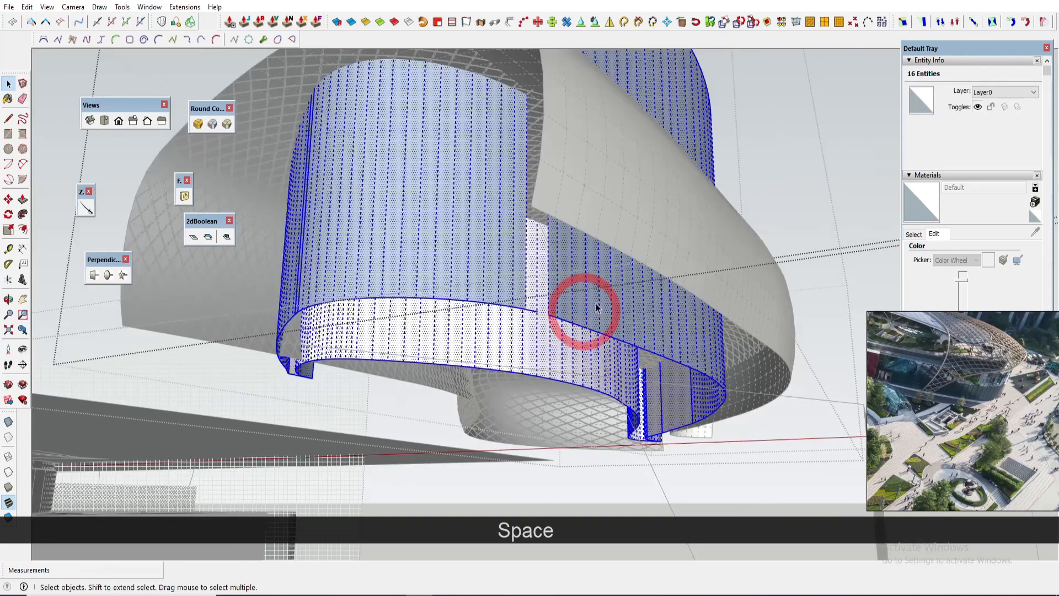
middle_drag(598, 308, 497, 575)
scroll(783, 333, down, 4)
middle_drag(783, 332, 154, 414)
scroll(589, 404, down, 2)
scroll(530, 393, up, 3)
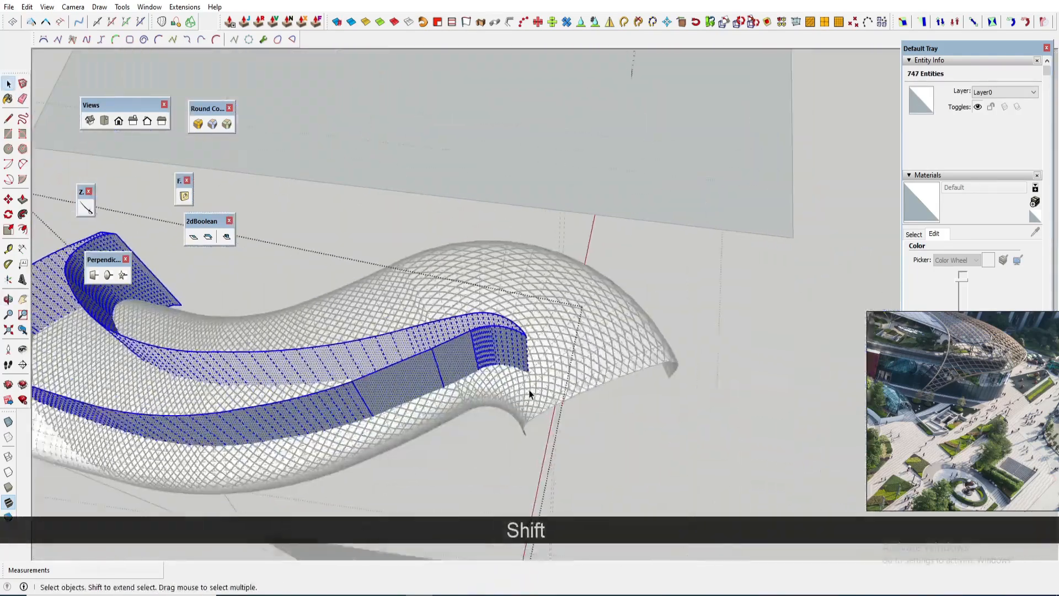
mouse_move(519, 371)
middle_down()
mouse_move(572, 373)
mouse_move(530, 353)
middle_up()
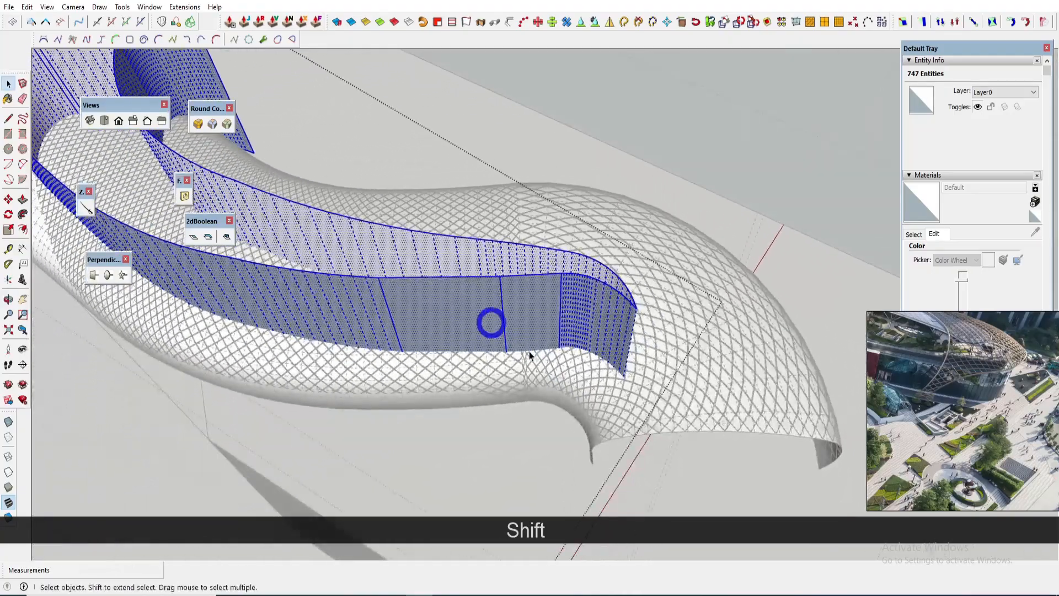
mouse_move(473, 331)
middle_down()
mouse_move(494, 277)
mouse_move(546, 326)
middle_up()
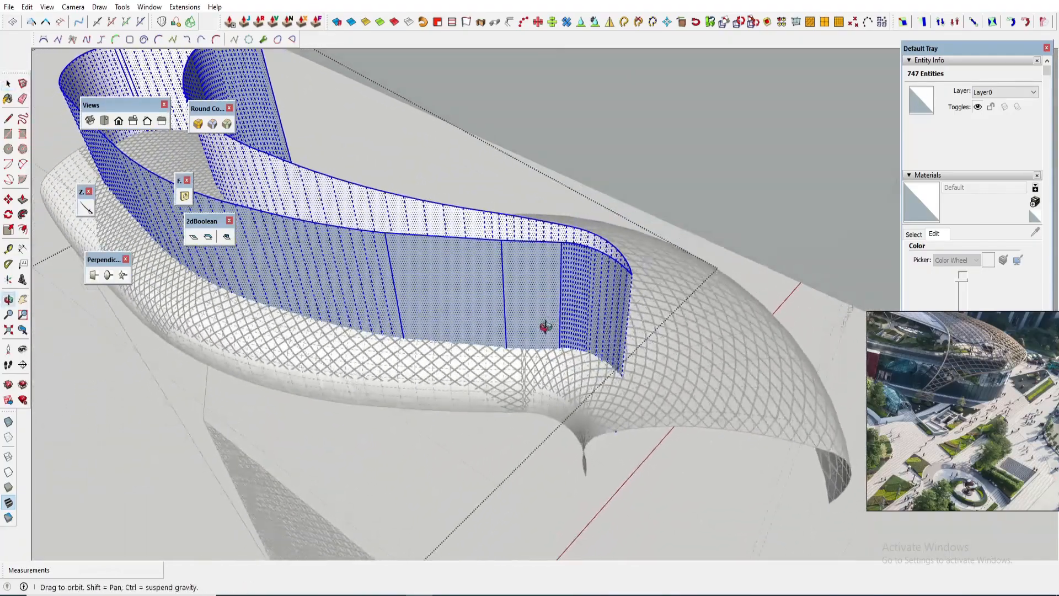
Step: Separate the outer wall at its flat panel near the canopy's wide end by erasing the connecting geometry
scroll(546, 326, up, 2)
click(535, 309)
middle_drag(534, 232, 544, 282)
key(e)
click(540, 281)
middle_drag(543, 320, 535, 236)
middle_drag(544, 412, 614, 303)
Step: Isolate the front stretch of the outer wall and remove it from the wall component
key(space)
triple_click(615, 304)
scroll(614, 304, down, 4)
shift+triple_click(513, 248)
key(q)
middle_drag(513, 250, 485, 53)
key(space)
scroll(463, 171, up, 3)
click(446, 171)
key(m)
key(space)
middle_drag(447, 174, 490, 380)
key(q)
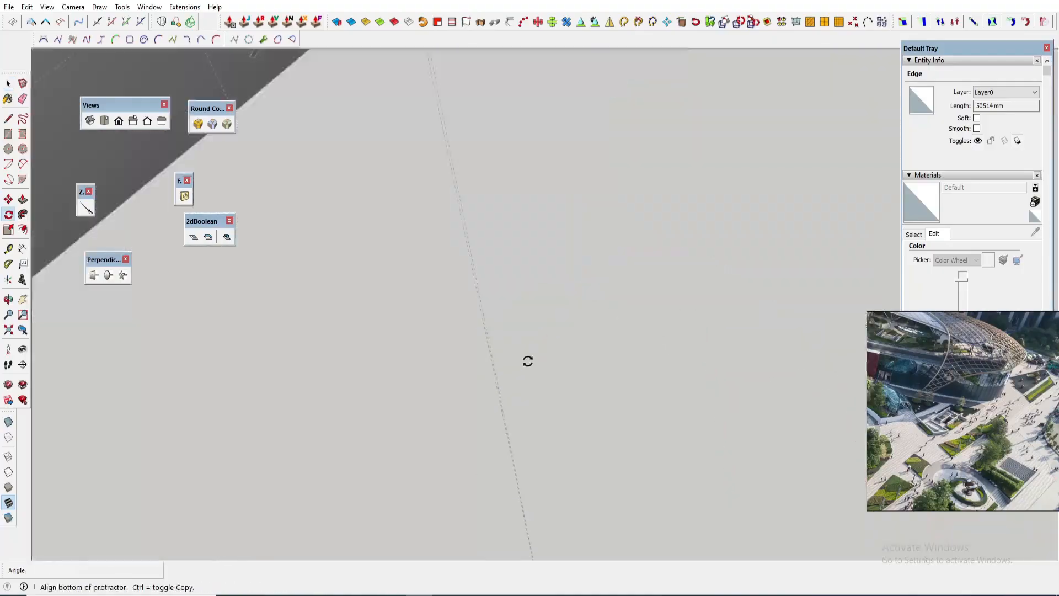
Step: Move the free vertical end edge of the remaining curved wall beside the lattice's jagged border
scroll(528, 359, down, 8)
key(space)
click(585, 291)
middle_drag(388, 312, 568, 298)
scroll(392, 293, up, 6)
key(m)
click(392, 293)
scroll(469, 400, up, 4)
click(451, 359)
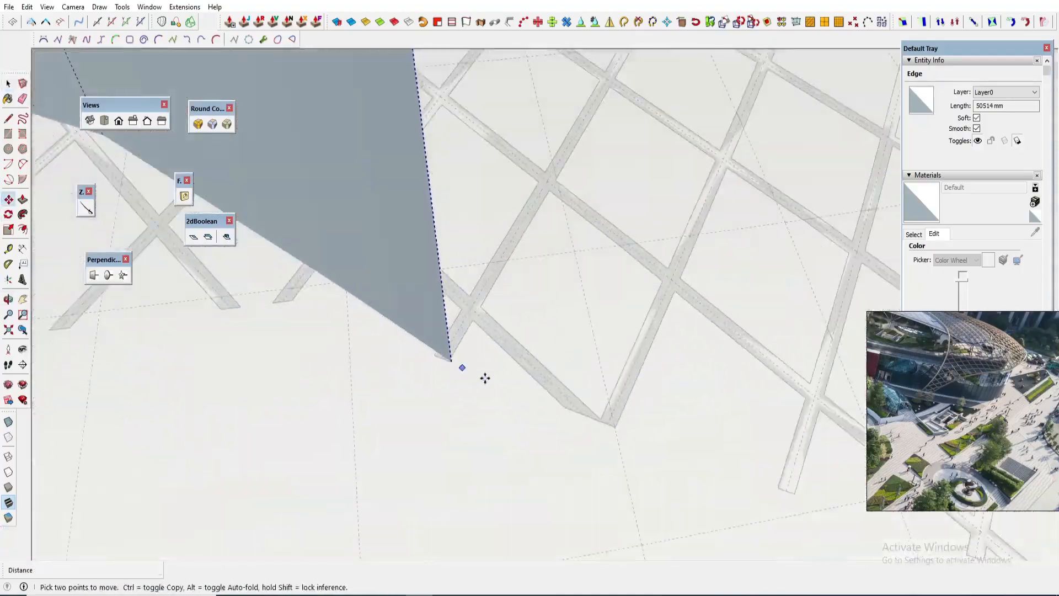
scroll(485, 378, down, 3)
key(space)
click(428, 347)
middle_drag(484, 379, 480, 241)
click(402, 393)
key(space)
Step: Open the lattice, select all of its geometry and intersect its faces with the curved wall
scroll(402, 392, down, 5)
scroll(526, 386, up, 5)
key(m)
key(space)
scroll(527, 296, up, 5)
scroll(527, 296, down, 5)
middle_drag(528, 296, 552, 301)
click(389, 296)
scroll(389, 296, up, 4)
scroll(389, 277, up, 2)
scroll(389, 277, up, 6)
click(449, 336)
key(ctrl+a)
scroll(577, 366, down, 10)
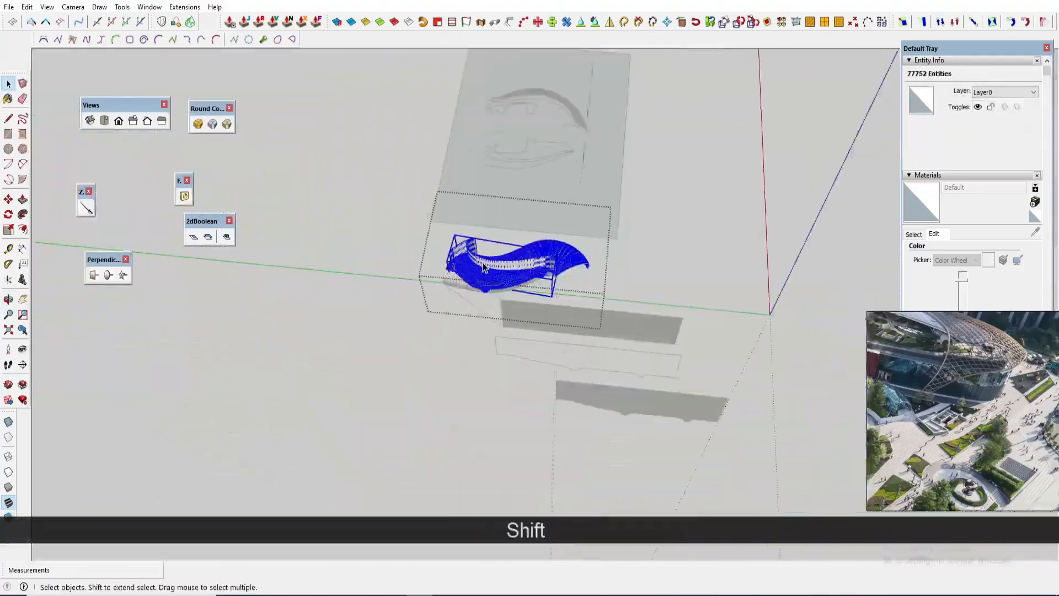
scroll(527, 270, up, 4)
right_click(446, 374)
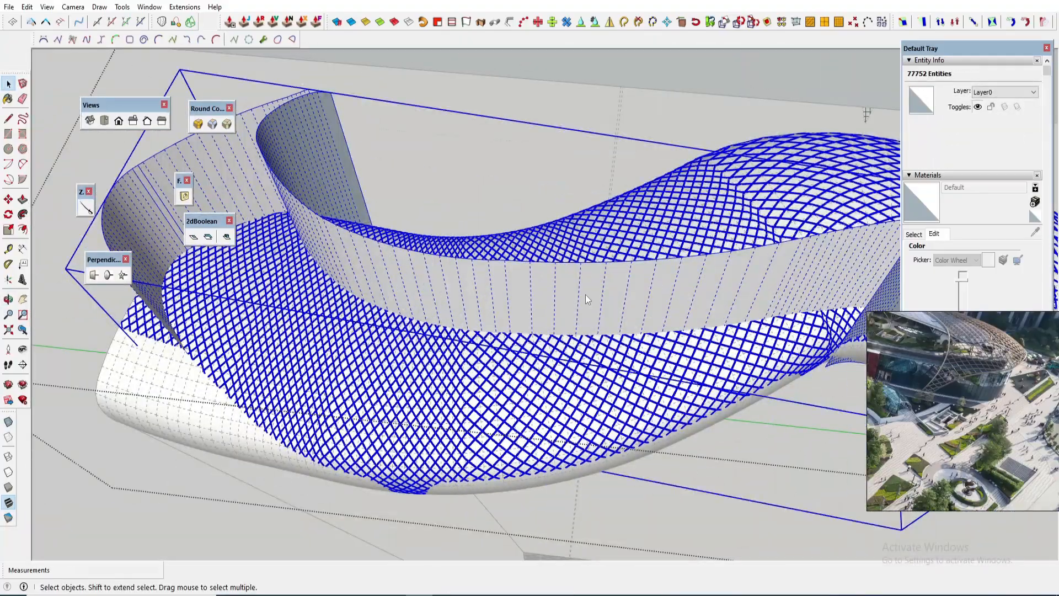
click(585, 294)
Step: Turn off the display of hidden geometry and leave nothing selected
scroll(585, 294, up, 5)
click(47, 7)
click(62, 50)
scroll(548, 308, down, 3)
click(547, 308)
scroll(431, 278, up, 6)
click(431, 279)
scroll(431, 281, down, 8)
mouse_move(431, 282)
middle_down()
mouse_move(747, 220)
mouse_move(657, 241)
middle_up()
Step: Erase the lattice strip pieces that stick out beside the wall's intersection line
scroll(479, 246, up, 9)
key(r)
key(e)
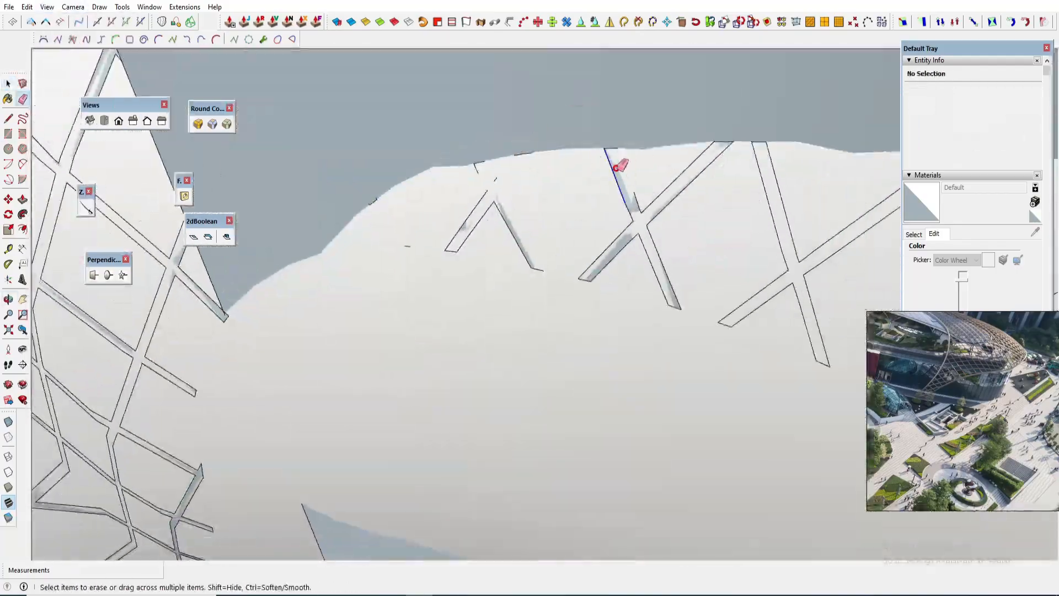
drag(615, 169, 767, 171)
scroll(446, 207, down, 4)
click(659, 191)
Step: Select the lattice's connected geometry and run a CleanUp³ extension command on it
scroll(705, 293, down, 3)
middle_drag(704, 293, 614, 267)
key(space)
click(615, 267)
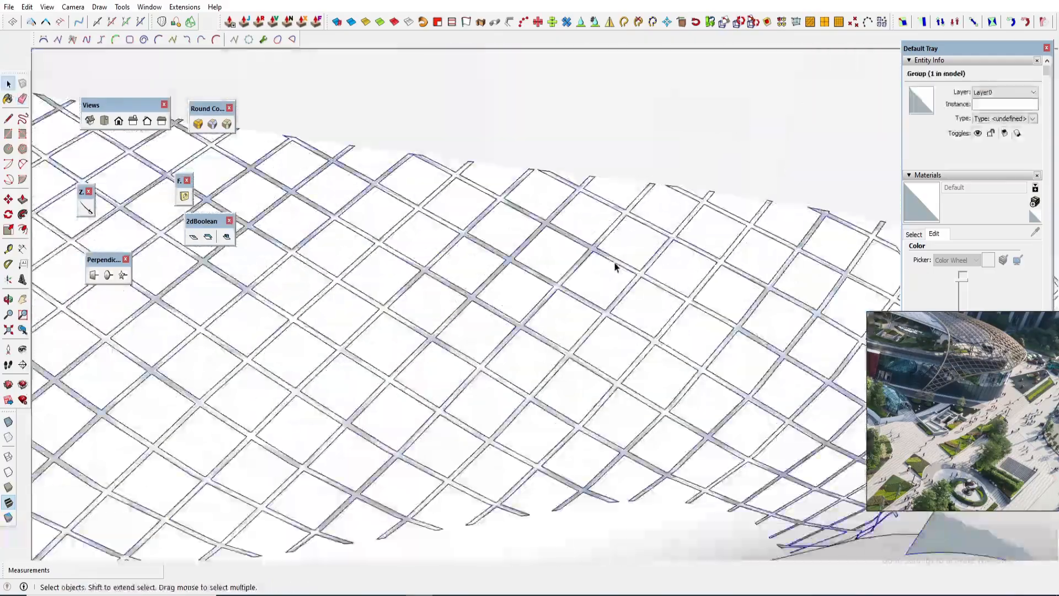
scroll(645, 261, down, 6)
triple_click(657, 260)
scroll(368, 286, up, 7)
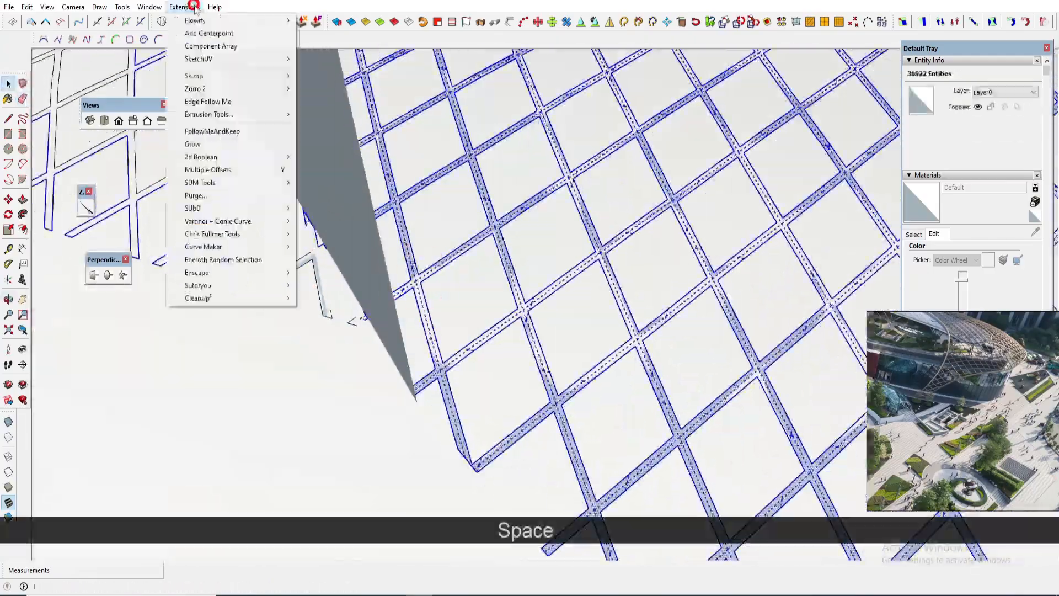
click(325, 298)
click(201, 489)
click(307, 342)
scroll(456, 406, down, 8)
middle_drag(456, 407, 497, 414)
scroll(518, 386, up, 4)
key(Escape)
Step: Remove the curved cutting wall from the canopy
scroll(524, 380, down, 5)
click(519, 402)
key(m)
key(n)
key(ctrl)
click(508, 394)
key(Delete)
scroll(579, 321, up, 8)
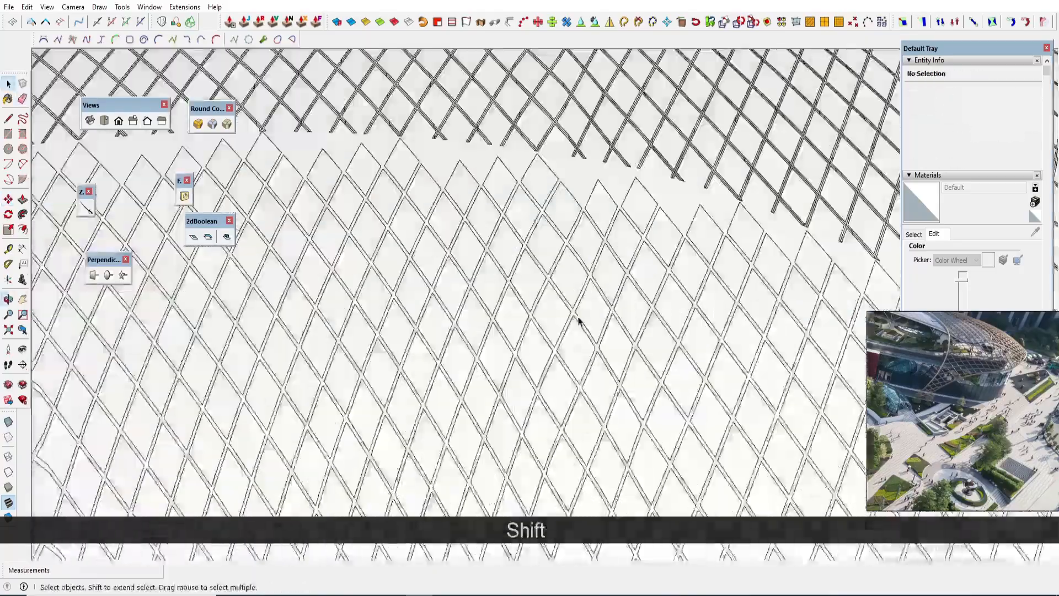
Step: Erase the first blocks of leftover lattice outlines beyond the trimmed lattice's border
scroll(579, 321, down, 6)
drag(496, 314, 567, 352)
key(Delete)
drag(462, 473, 237, 392)
key(Delete)
scroll(469, 419, up, 1)
scroll(470, 419, up, 10)
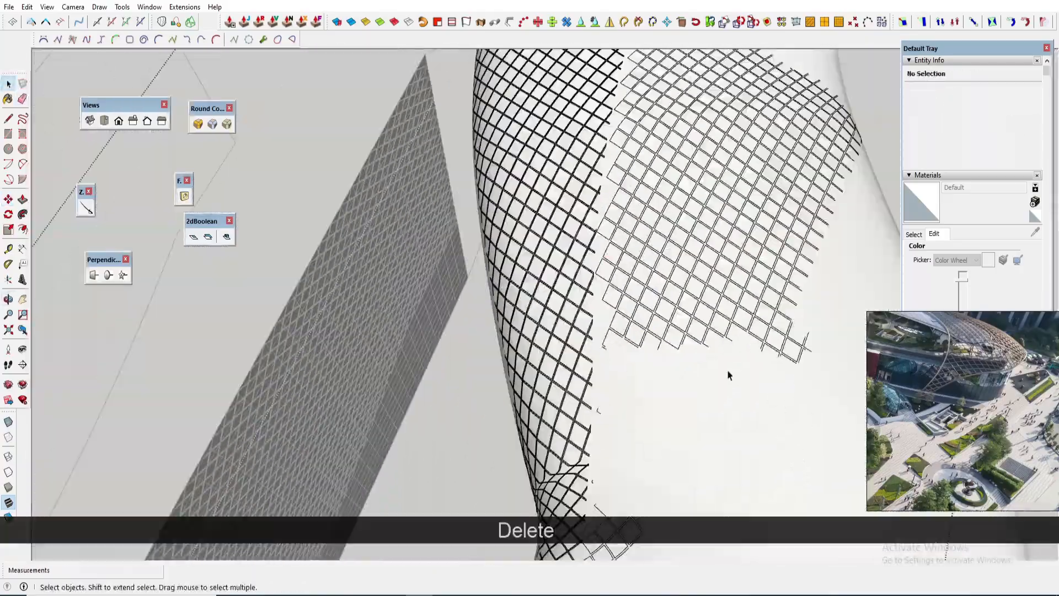
Step: Erase the leftover outline grid beside the trimmed lattice along the canopy's middle stretch
drag(727, 375, 650, 302)
scroll(650, 303, down, 5)
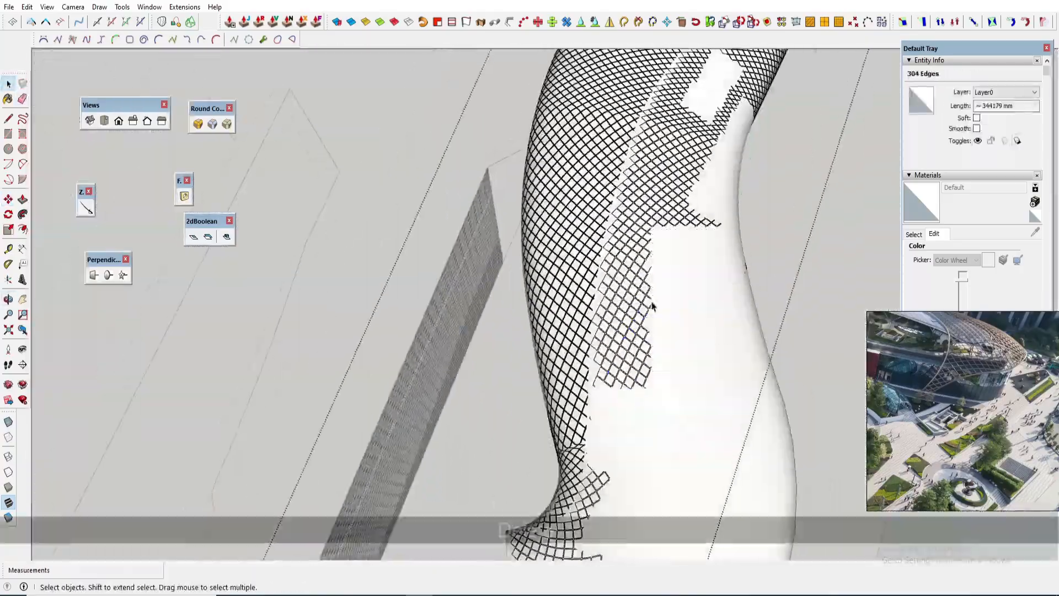
key(Delete)
scroll(605, 283, up, 8)
mouse_move(620, 473)
mouse_down()
mouse_move(591, 416)
mouse_move(530, 182)
mouse_up()
key(Delete)
Step: Erase further patches of unwanted lattice outlines along the inside of the canopy's bend
key(e)
scroll(552, 376, down, 10)
shift+middle_drag(552, 376, 529, 298)
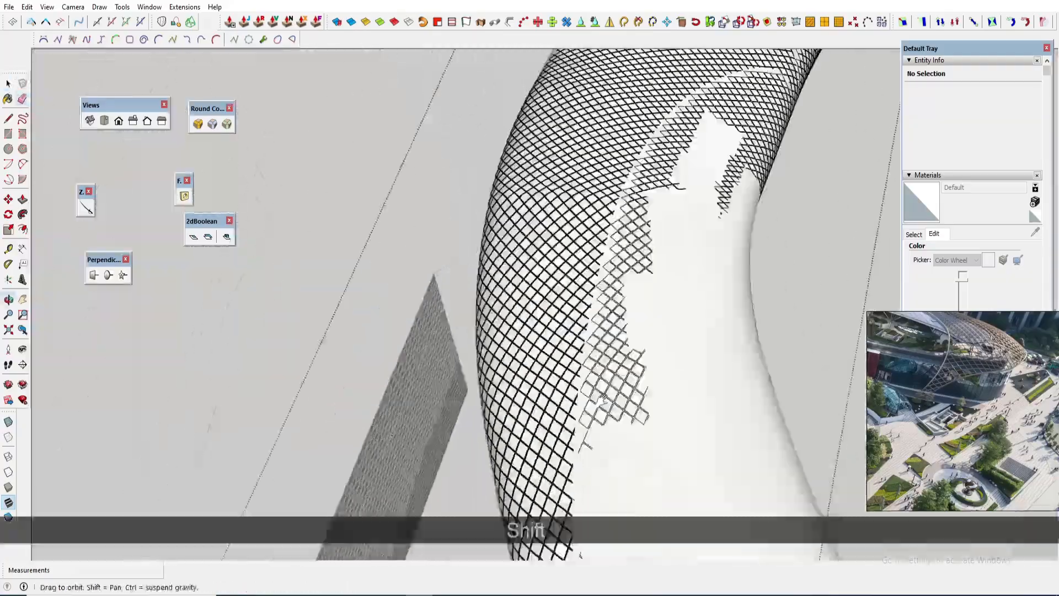
scroll(570, 260, up, 8)
key(space)
key(Delete)
scroll(570, 260, down, 10)
scroll(562, 276, up, 3)
drag(329, 365, 481, 492)
key(Delete)
Step: Erase the unwanted outlines beside the point where the trimmed lattice narrows
scroll(532, 284, up, 5)
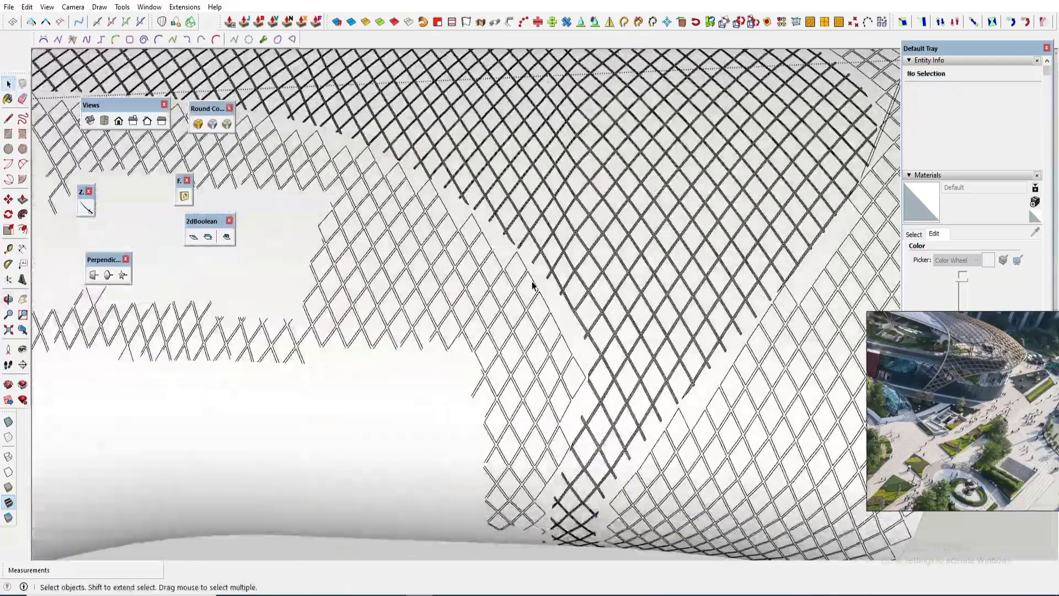
scroll(532, 283, down, 5)
drag(182, 381, 473, 496)
key(Delete)
scroll(508, 359, up, 8)
click(619, 293)
key(Delete)
Step: Erase the remaining stray outlines around the end of the canopy
scroll(674, 85, up, 8)
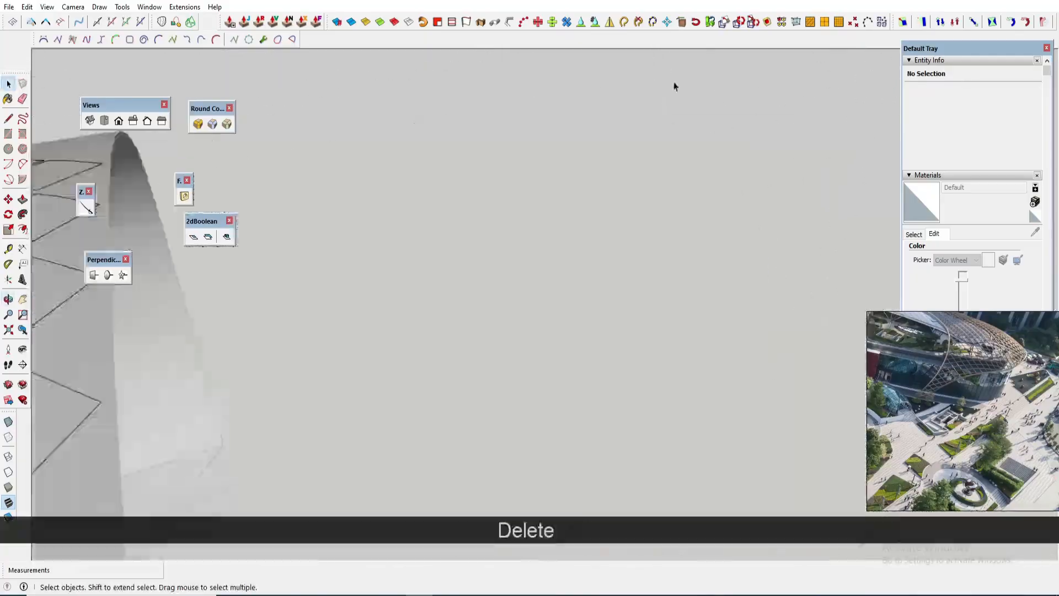
middle_drag(674, 85, 611, 257)
click(610, 258)
key(Delete)
scroll(733, 256, down, 5)
middle_drag(733, 255, 714, 319)
click(715, 319)
key(Delete)
scroll(726, 323, up, 5)
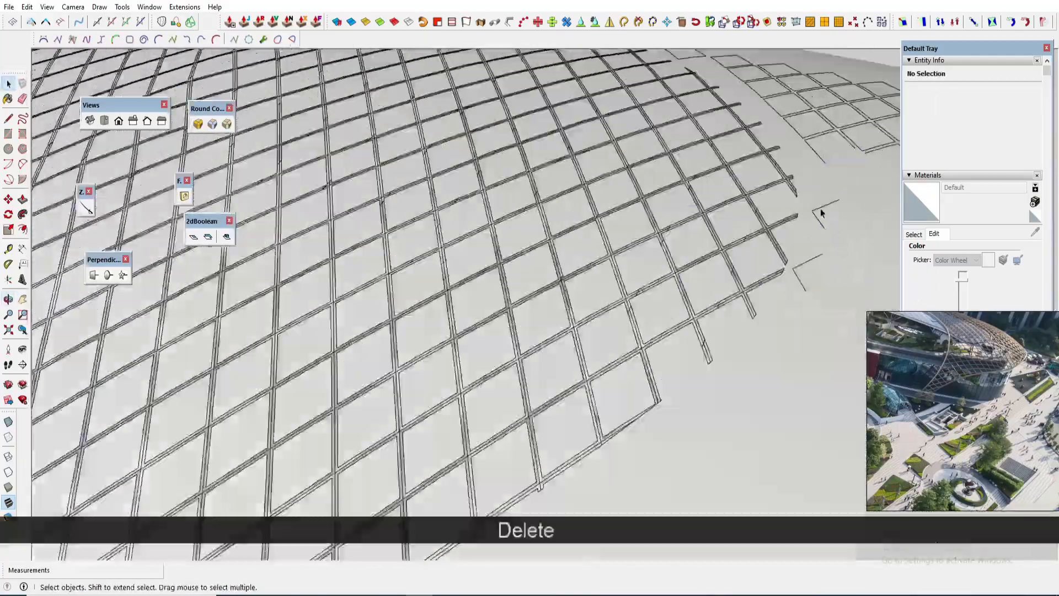
Step: Erase the loose outlines around the rounded corner of the trimmed lattice
scroll(821, 210, down, 5)
middle_drag(821, 210, 849, 338)
drag(849, 338, 657, 224)
key(Delete)
scroll(642, 172, up, 8)
scroll(637, 112, down, 10)
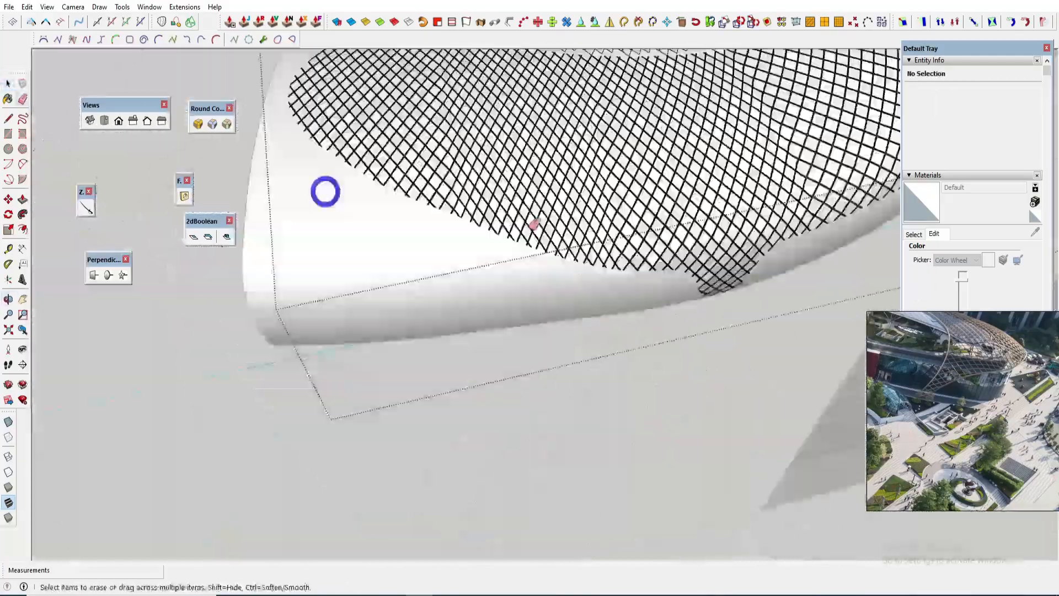
Step: Erase the detached patch of empty outlines next to the narrow, folded part of the lattice
key(space)
middle_drag(534, 225, 497, 287)
scroll(551, 232, up, 6)
key(e)
key(Delete)
scroll(551, 231, down, 3)
middle_drag(551, 232, 516, 276)
drag(503, 154, 662, 264)
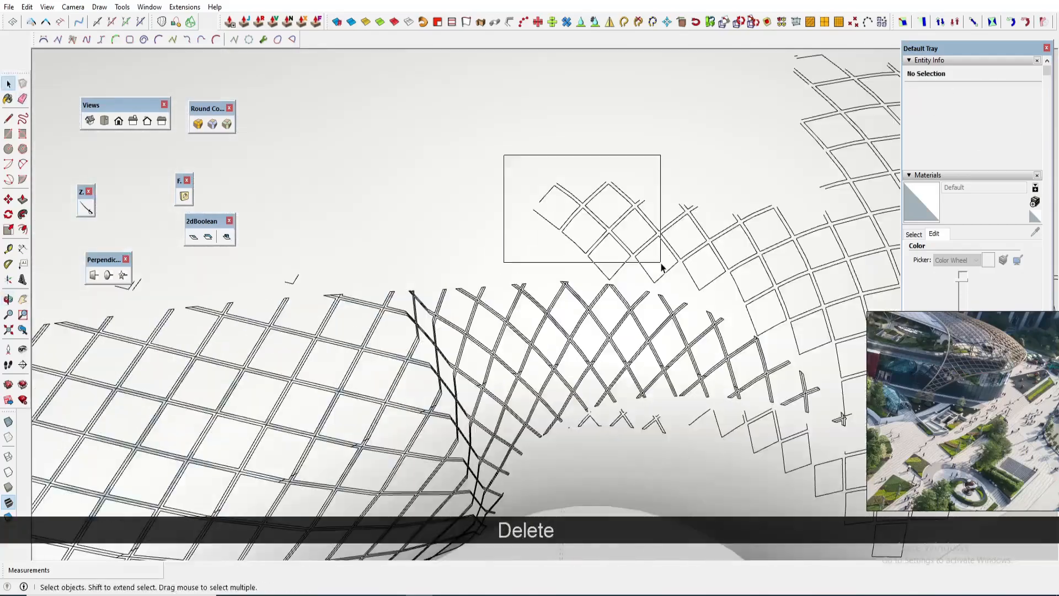
middle_drag(663, 263, 634, 242)
drag(530, 165, 691, 288)
key(Delete)
Step: Erase the empty outlines surrounding the tapering tip of the trimmed lattice
middle_drag(691, 288, 700, 197)
scroll(710, 229, up, 5)
click(491, 228)
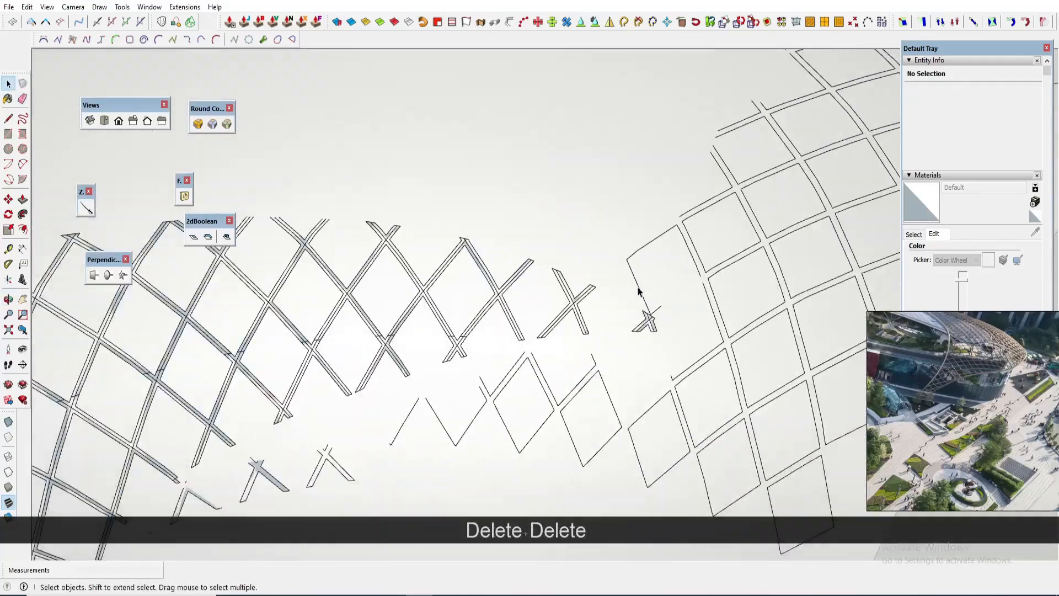
key(Delete)
scroll(673, 251, down, 5)
scroll(664, 372, up, 5)
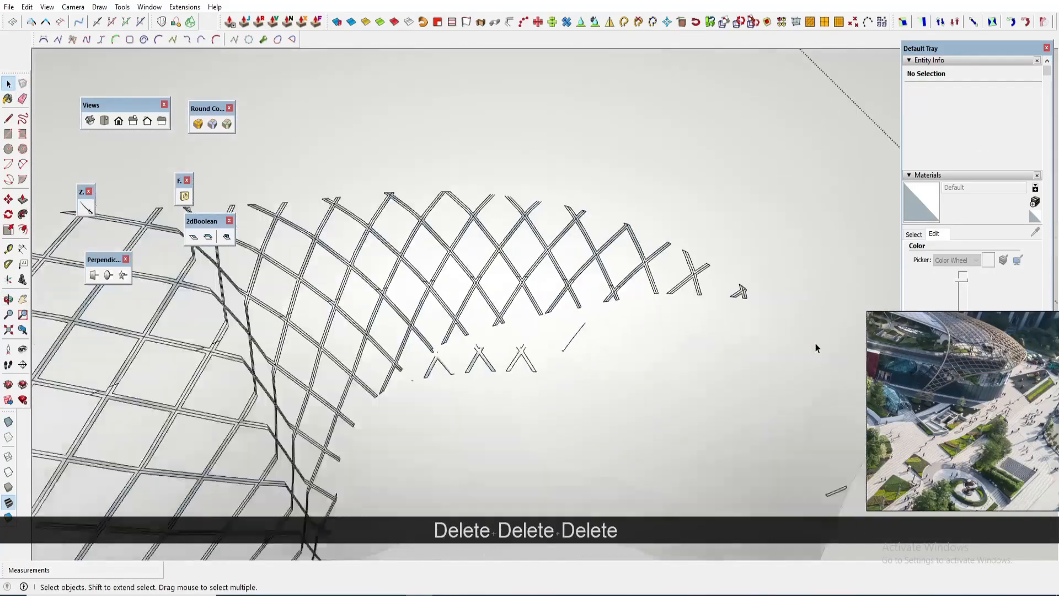
scroll(518, 348, up, 3)
key(Delete)
Step: Erase the zigzag edges and empty grid patches along the lattice's long jagged border
scroll(714, 336, down, 10)
middle_drag(714, 336, 492, 348)
scroll(491, 348, up, 6)
scroll(491, 348, up, 4)
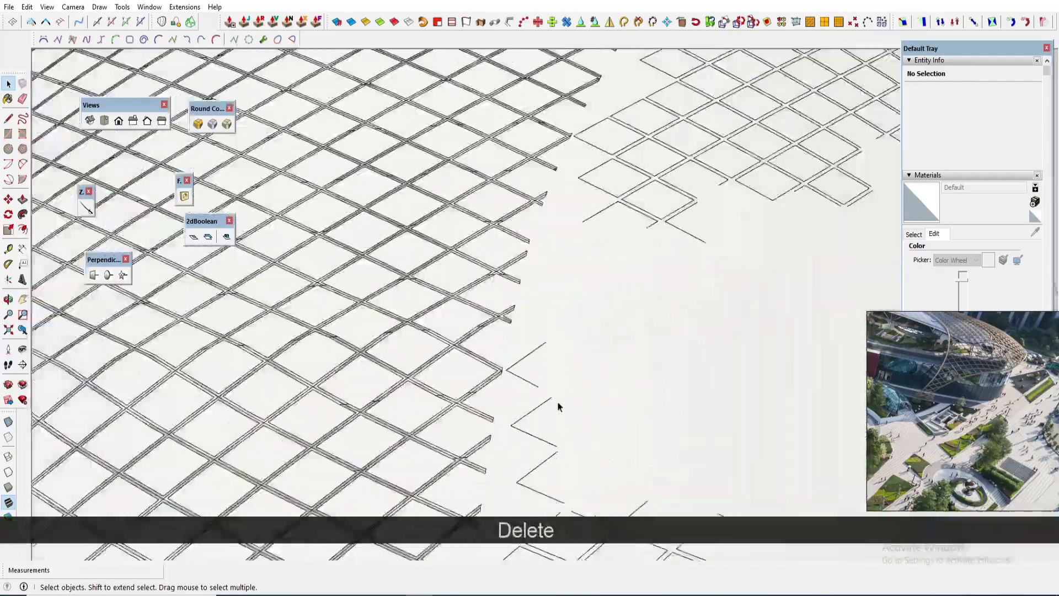
scroll(558, 407, down, 4)
key(Delete)
scroll(619, 402, down, 3)
drag(806, 468, 657, 325)
key(Delete)
Step: Erase the strips of outlines lying close to the lattice border on the canopy's broad side
middle_drag(771, 333, 717, 287)
drag(676, 455, 589, 229)
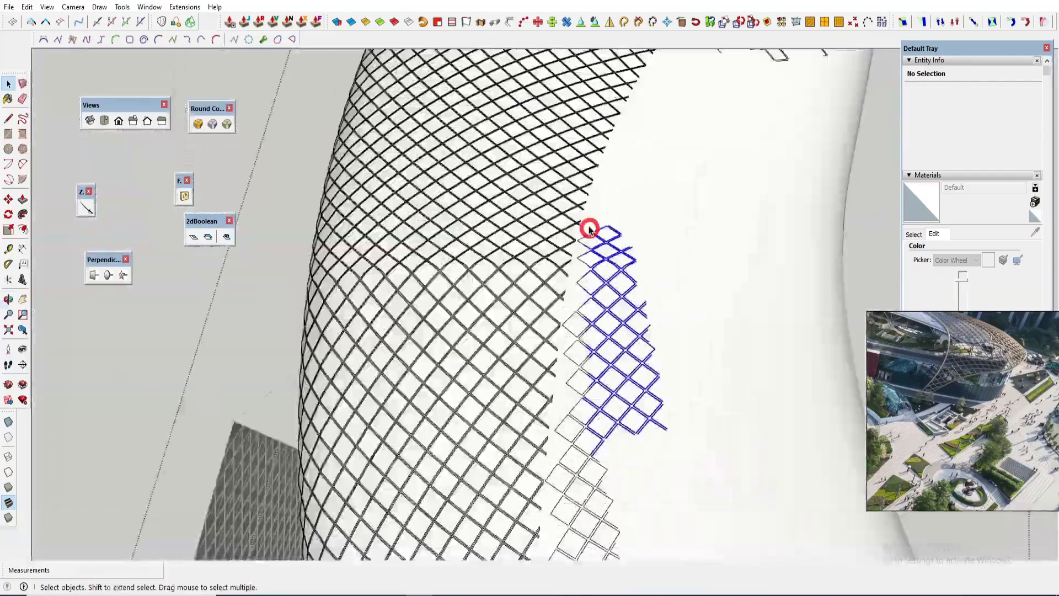
key(Delete)
scroll(613, 315, up, 3)
drag(603, 400, 501, 270)
key(Delete)
scroll(501, 270, down, 5)
drag(679, 435, 508, 246)
key(Delete)
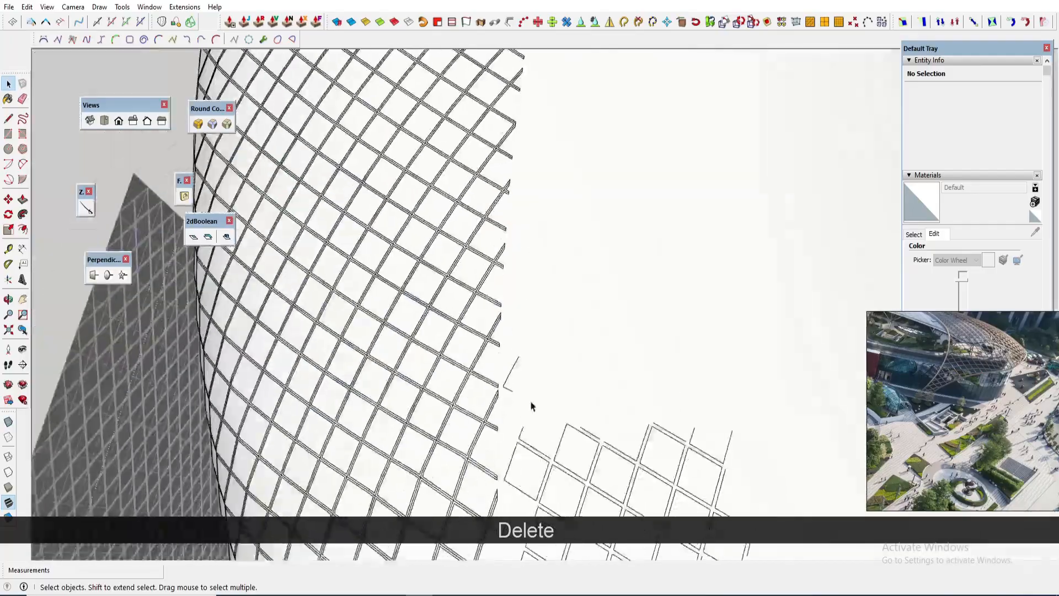
Step: Erase the next grid of empty outlines further along the canopy's broad side
scroll(534, 333, down, 3)
middle_drag(534, 333, 629, 237)
scroll(629, 237, up, 4)
key(Delete)
drag(841, 314, 696, 230)
key(Delete)
Step: Erase the short stray edges floating just outside the lattice border
scroll(726, 267, up, 4)
drag(577, 263, 475, 196)
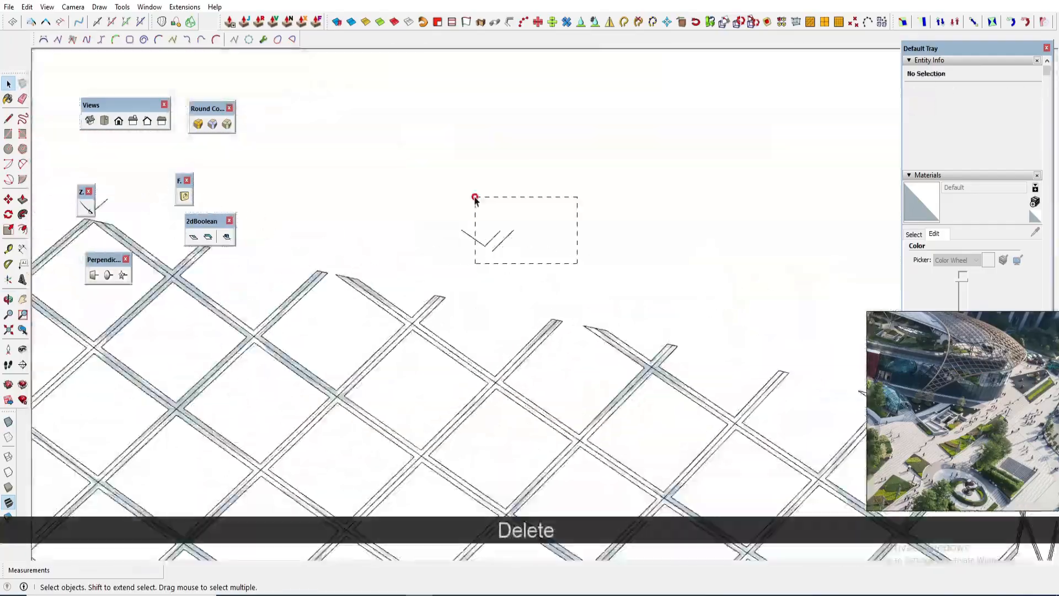
scroll(475, 197, down, 8)
middle_drag(475, 197, 487, 300)
scroll(487, 301, up, 6)
key(Delete)
key(Delete)
Step: Erase the loose edges outside the jagged lattice border and the isolated patches of double-line grid outlines beyond it
drag(425, 305, 395, 286)
key(Delete)
key(Delete)
drag(505, 243, 359, 138)
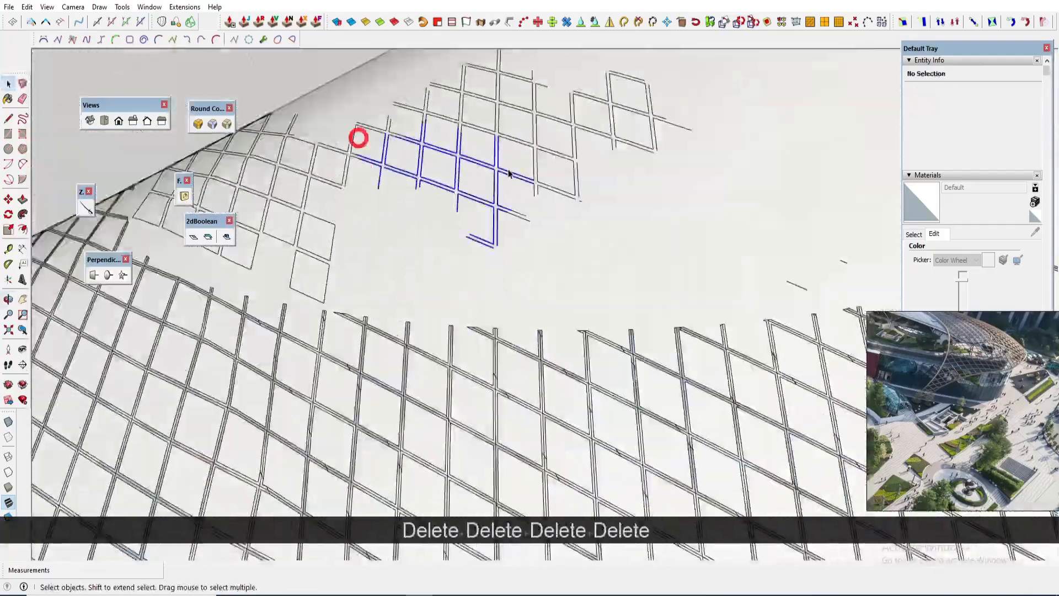
key(Delete)
middle_drag(508, 173, 430, 243)
drag(525, 251, 413, 182)
key(Delete)
key(Delete)
Step: Erase the broken chain of thin outline edges running parallel to the lattice's slanted side border
middle_drag(430, 243, 496, 309)
scroll(497, 309, down, 4)
scroll(734, 231, up, 7)
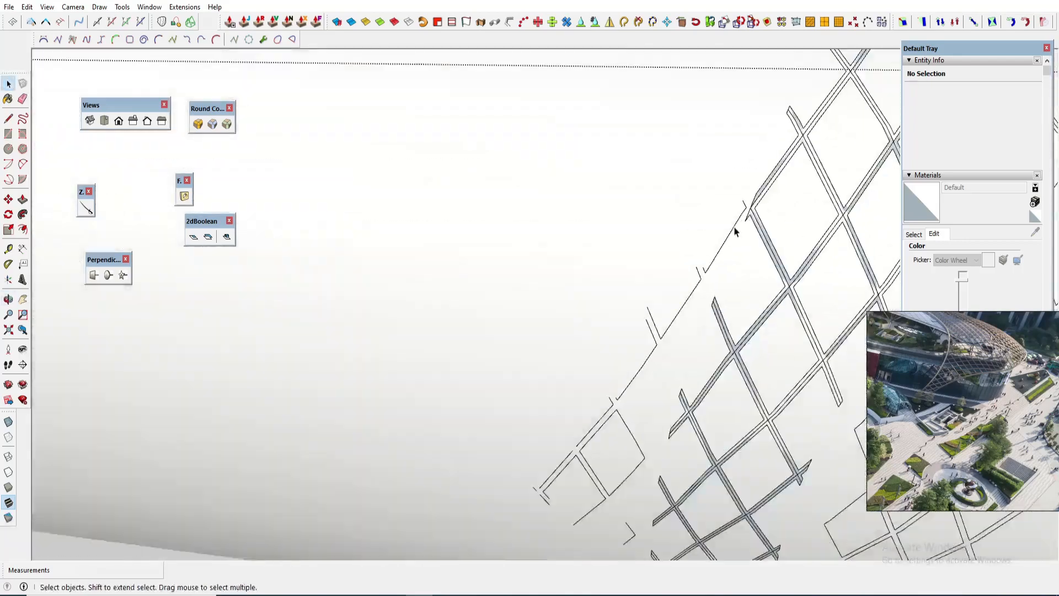
drag(748, 201, 649, 336)
key(Delete)
scroll(463, 292, down, 2)
middle_drag(462, 292, 511, 341)
drag(510, 340, 567, 454)
key(Delete)
Step: Erase the comb-shaped strip of outlines alongside the lattice's narrowing leg
scroll(643, 307, down, 4)
middle_drag(643, 307, 639, 379)
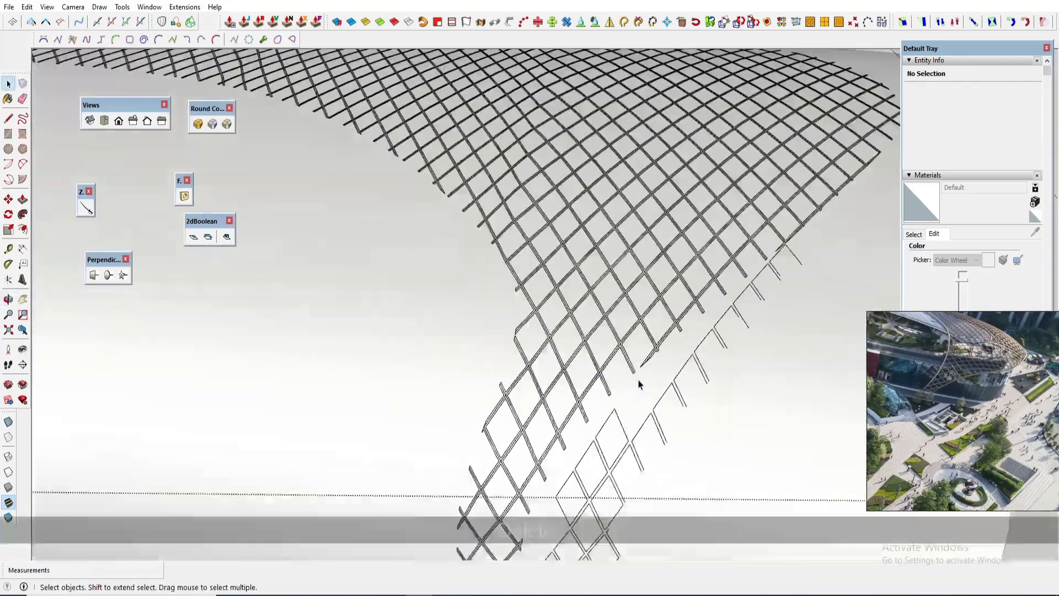
scroll(860, 166, up, 3)
click(719, 315)
key(Delete)
Step: Select the entire lattice and run CleanUp with scope Selected and Erase Stray Edges enabled
scroll(546, 249, down, 5)
scroll(546, 309, up, 3)
middle_drag(546, 309, 630, 255)
triple_click(629, 255)
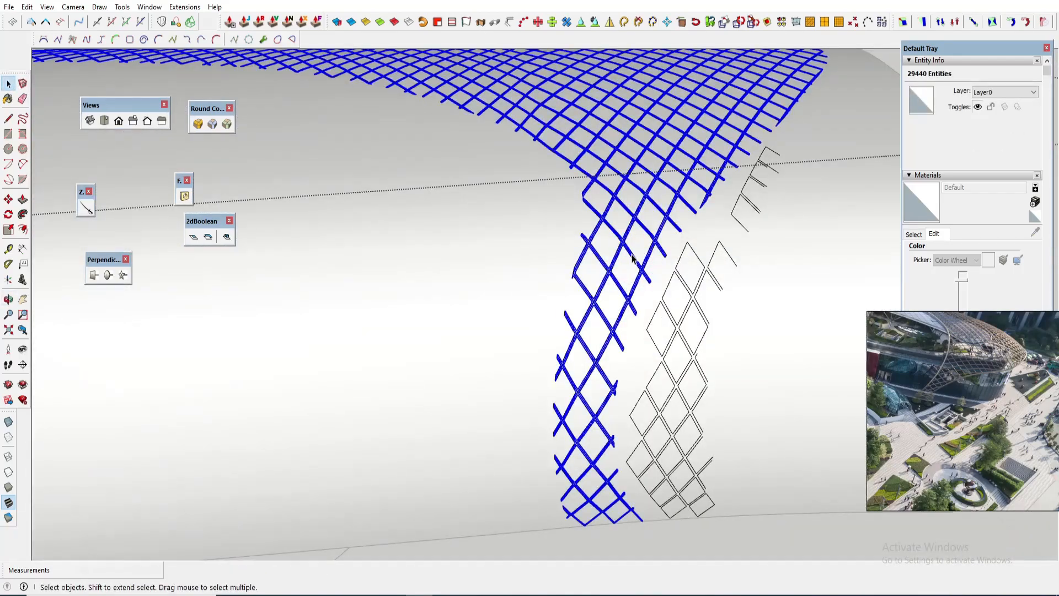
scroll(633, 259, down, 8)
key(ctrl+a)
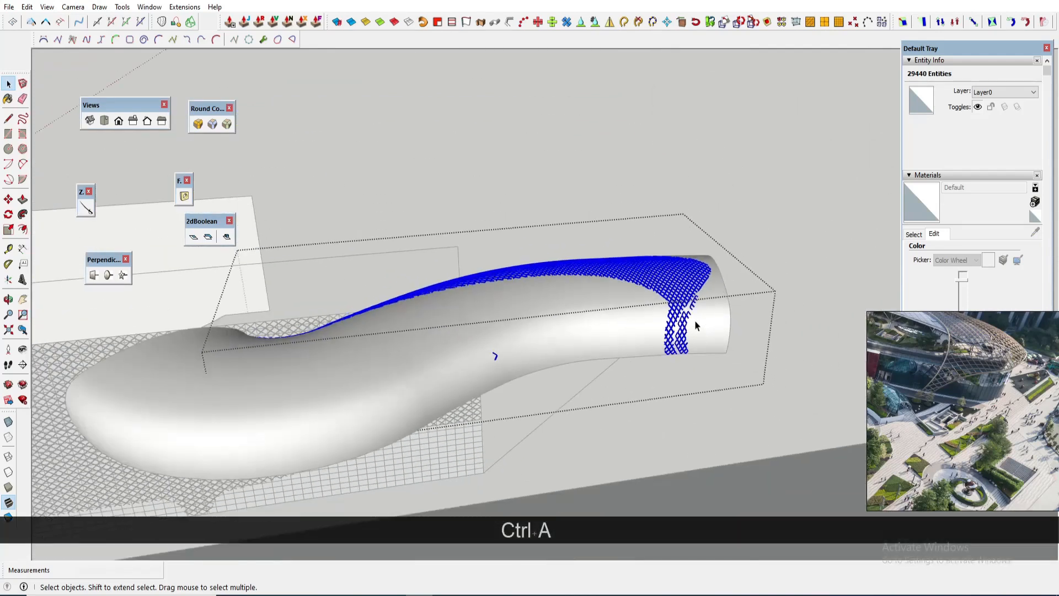
scroll(696, 325, down, 1)
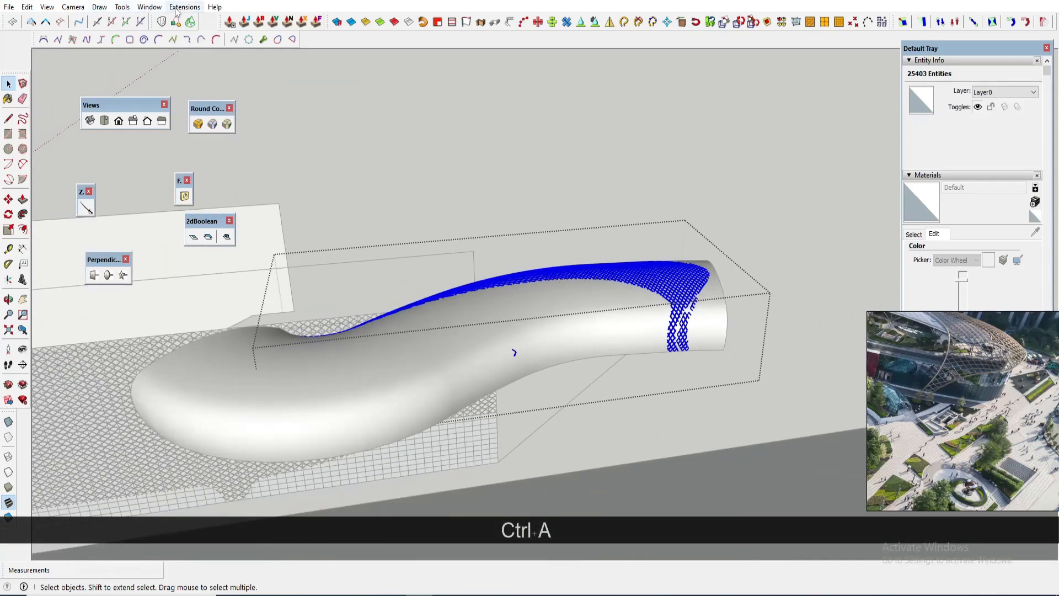
click(323, 299)
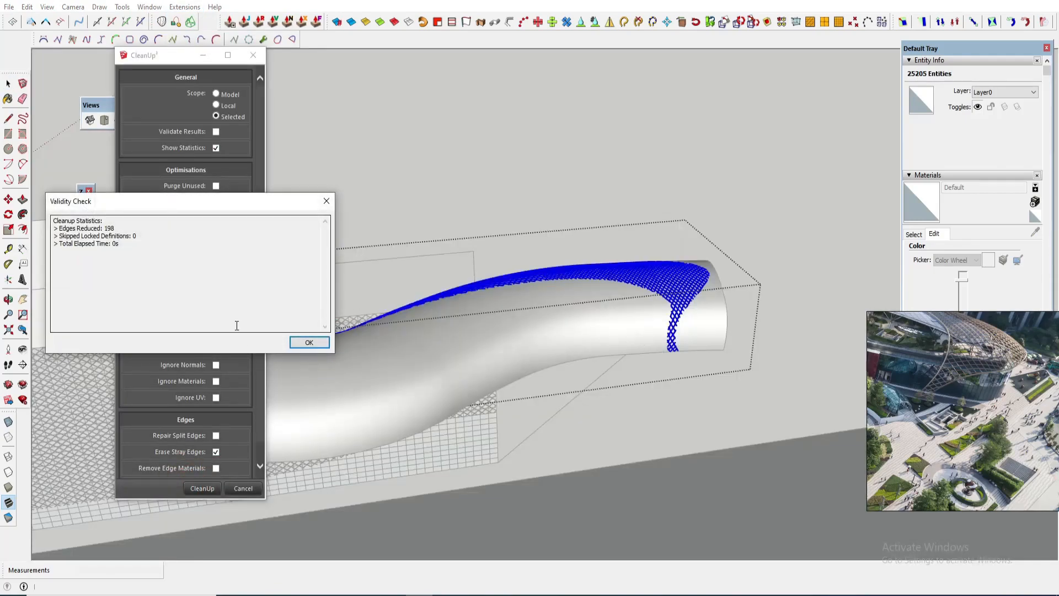
click(304, 343)
Step: Start tracing the lattice border with the Line tool, joining the open strut ends near the narrow corner leg
middle_drag(659, 284, 180, 369)
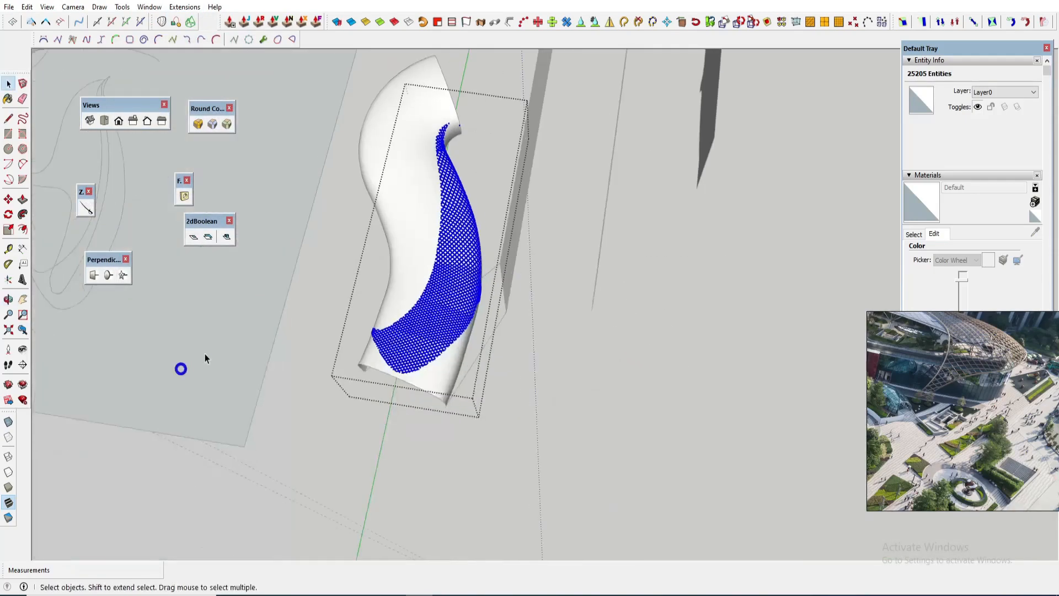
middle_drag(397, 342, 139, 255)
scroll(422, 231, up, 6)
key(Escape)
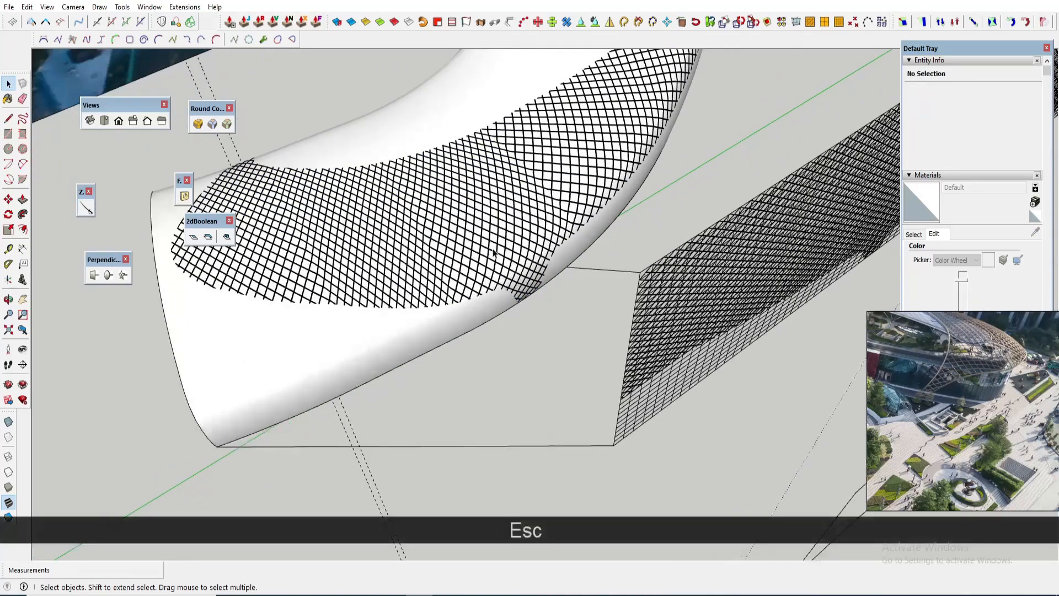
click(473, 244)
scroll(486, 276, up, 8)
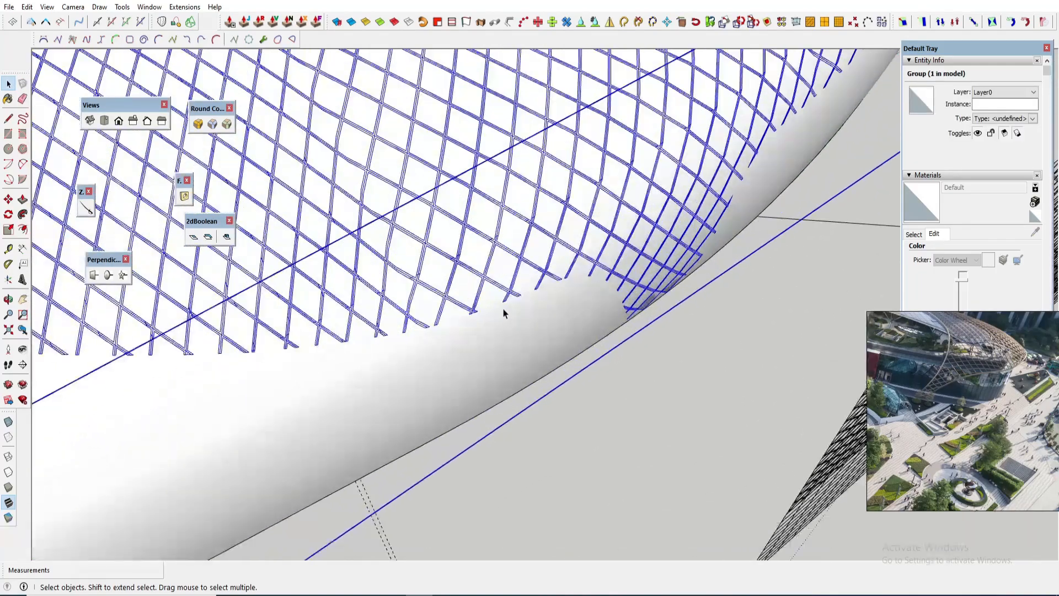
mouse_move(535, 300)
middle_down()
mouse_move(535, 230)
mouse_move(526, 291)
middle_up()
scroll(526, 291, down, 4)
scroll(531, 312, up, 3)
key(l)
scroll(519, 290, up, 8)
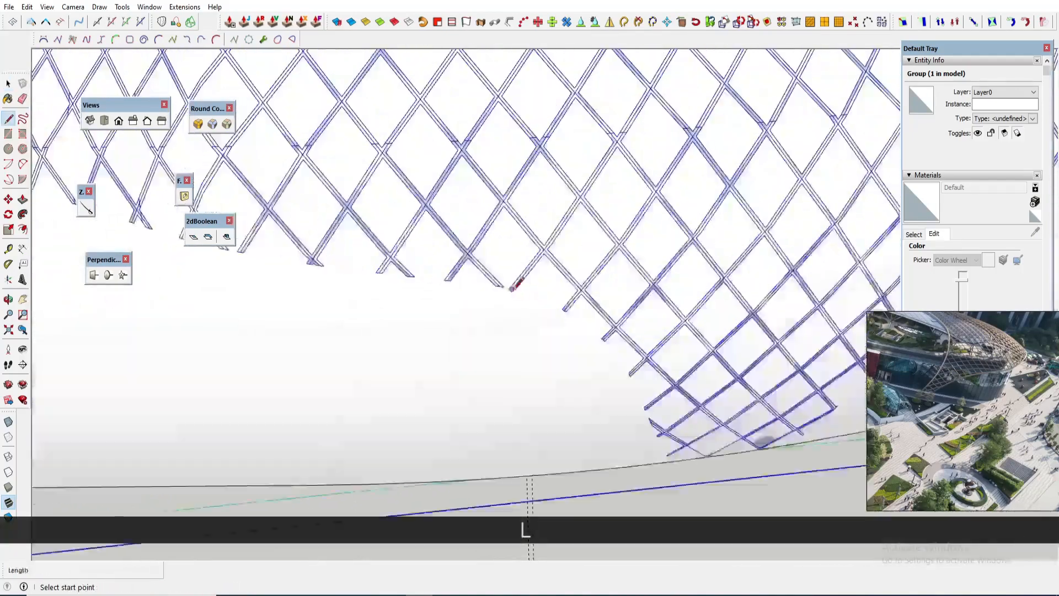
scroll(513, 289, up, 3)
click(499, 292)
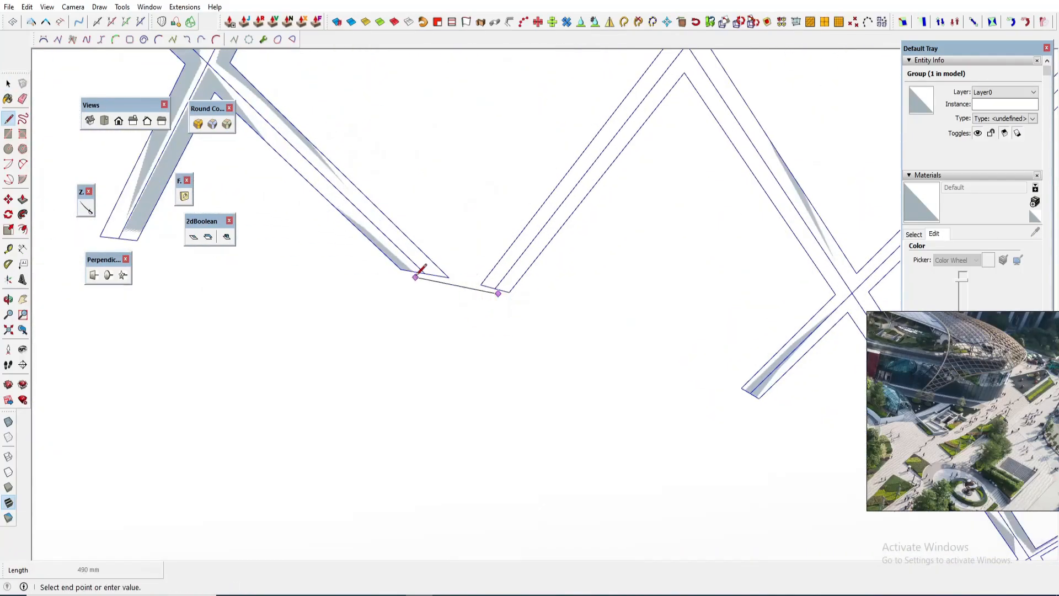
key(Escape)
scroll(498, 291, up, 1)
click(498, 288)
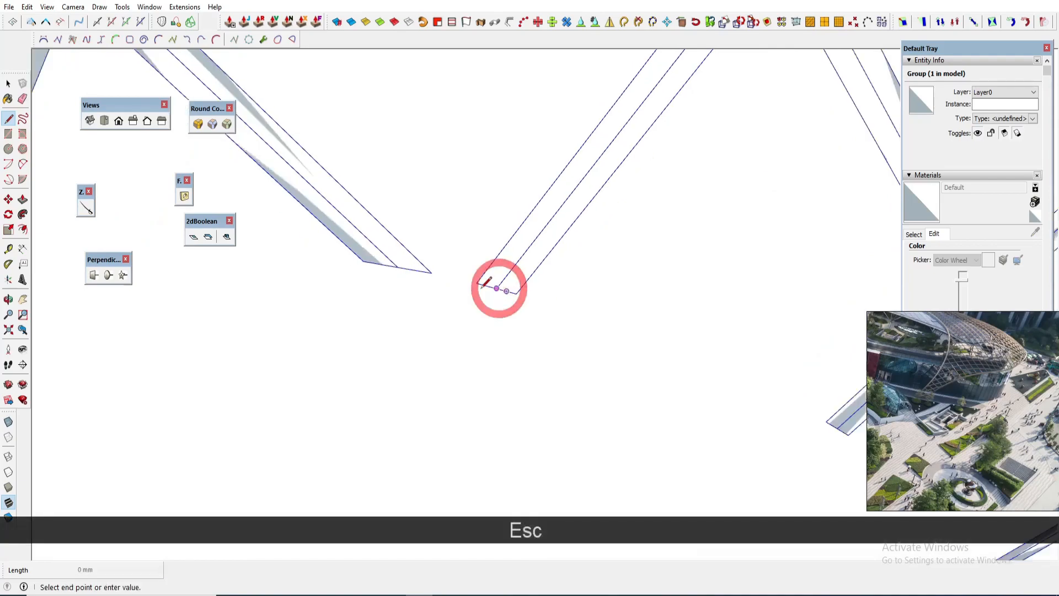
scroll(315, 262, up, 2)
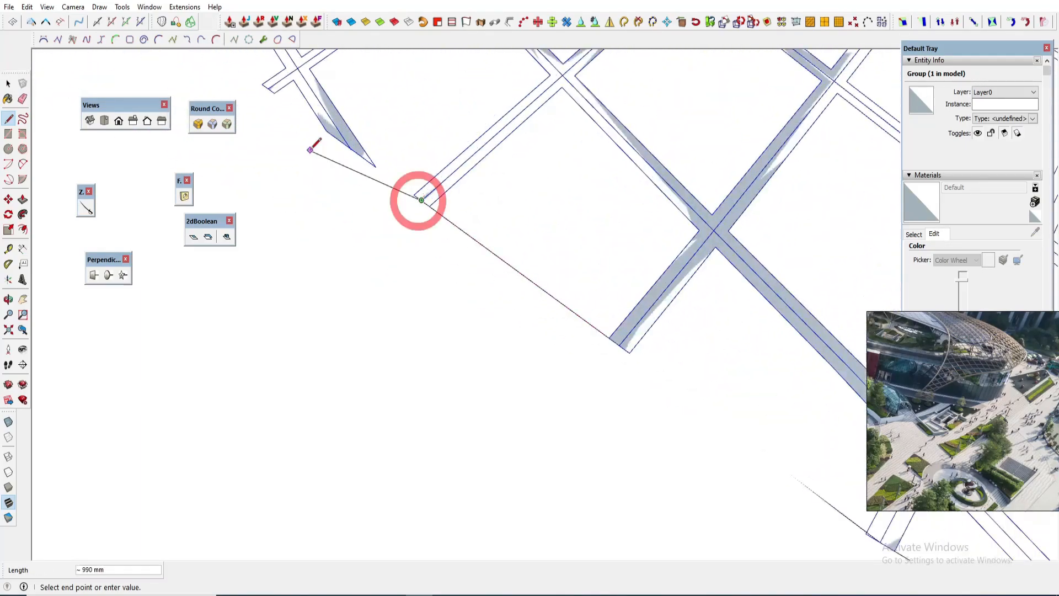
Step: Continue the border line from strut end to strut end around the lattice's rounded end
scroll(428, 296, down, 3)
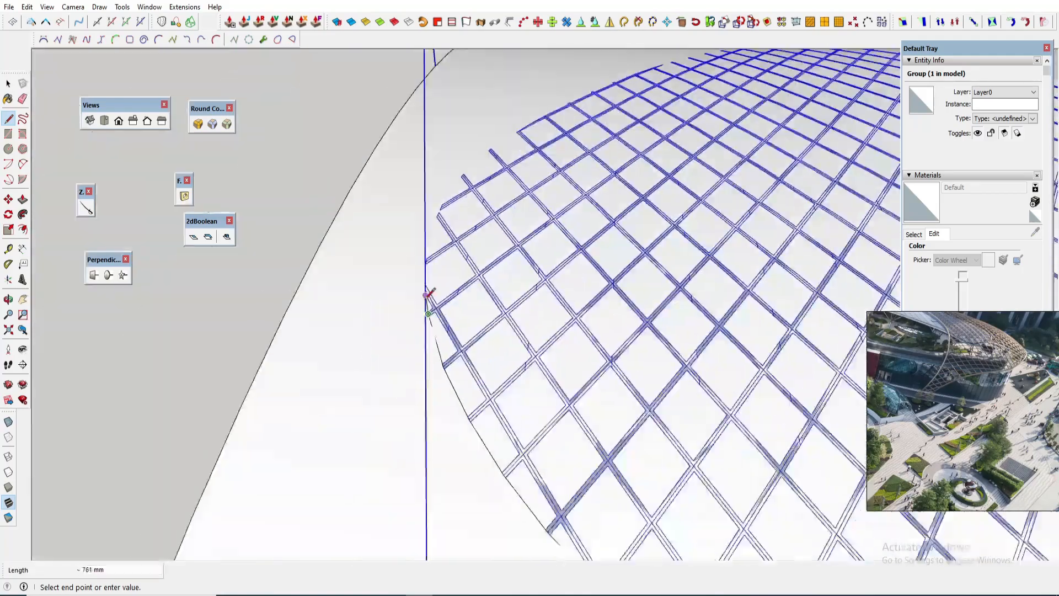
click(427, 298)
scroll(428, 296, up, 5)
click(569, 166)
scroll(574, 161, down, 4)
mouse_move(575, 161)
middle_down()
mouse_move(603, 314)
mouse_move(441, 364)
mouse_move(513, 437)
middle_up()
scroll(513, 438, up, 5)
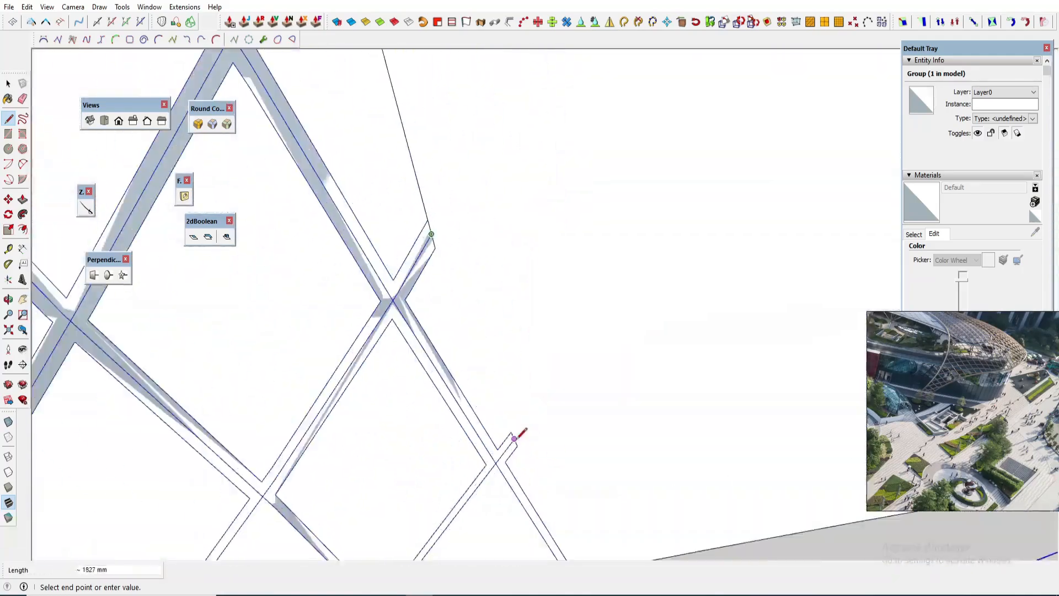
click(513, 438)
scroll(745, 250, down, 10)
Step: Draw connecting lines across the open strut ends along the lattice's nearly straight border
key(space)
scroll(563, 373, up, 8)
key(l)
click(645, 176)
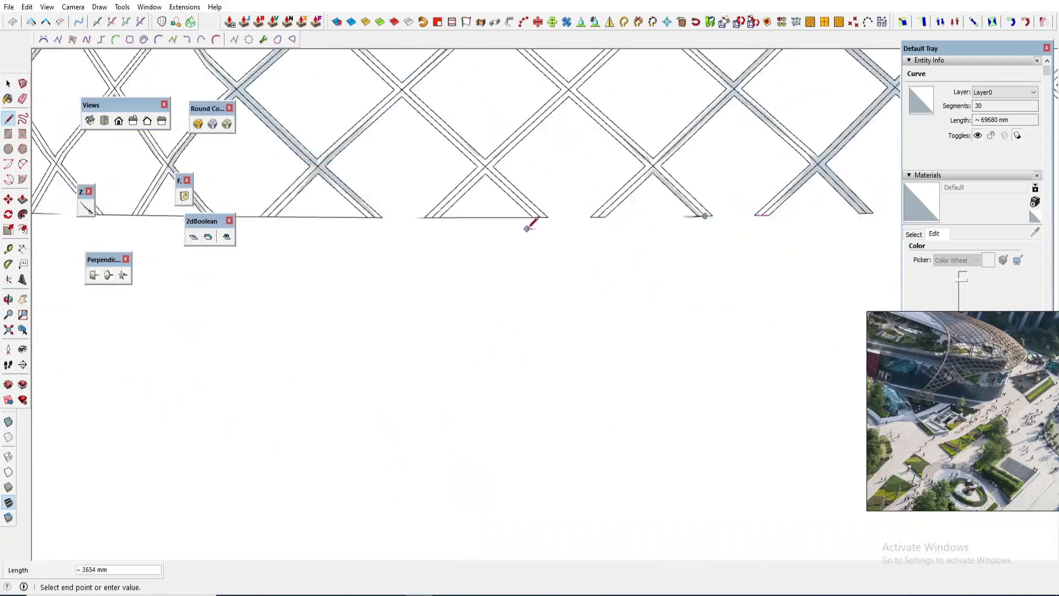
click(785, 414)
scroll(816, 256, down, 6)
Step: Trace the remaining jagged border with connected lines, including the strut ends around the small triangular tip
key(l)
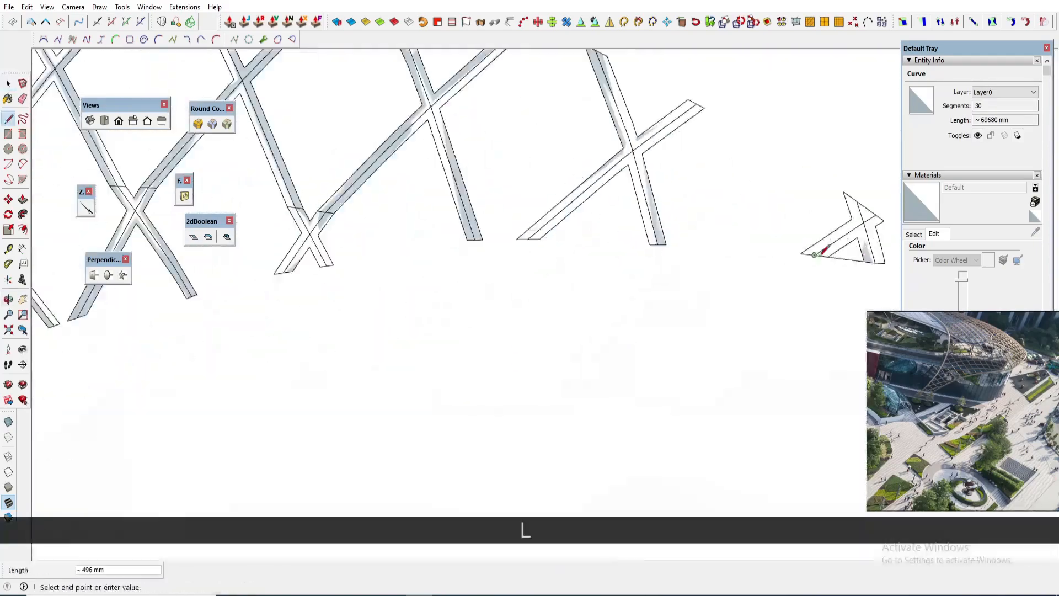
scroll(641, 135, up, 6)
click(641, 134)
mouse_move(355, 260)
middle_down()
mouse_move(485, 414)
mouse_move(739, 329)
middle_up()
click(738, 329)
scroll(453, 160, down, 3)
middle_drag(453, 160, 599, 434)
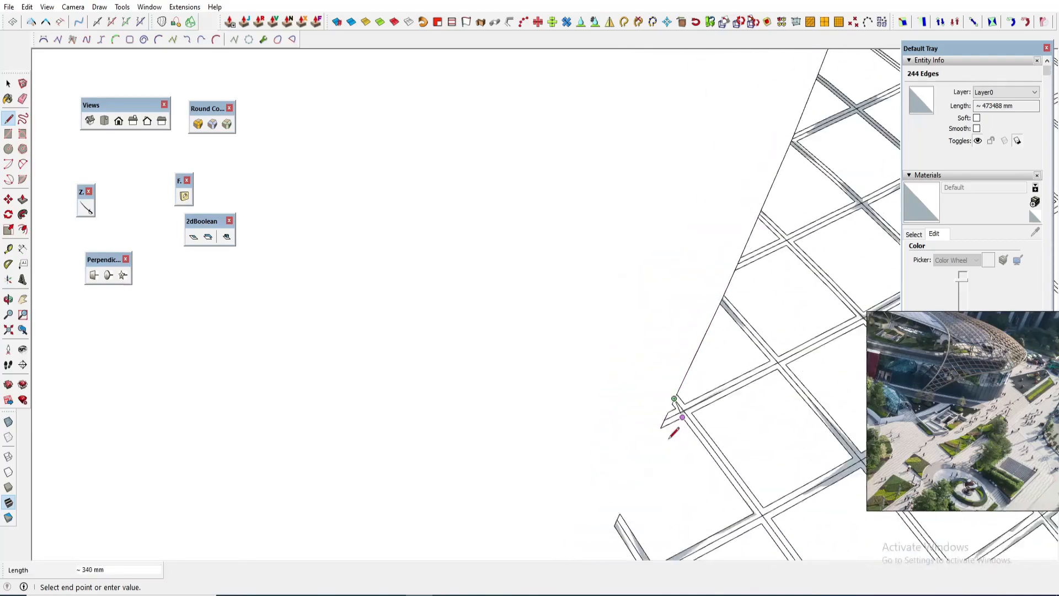
middle_drag(595, 542, 544, 522)
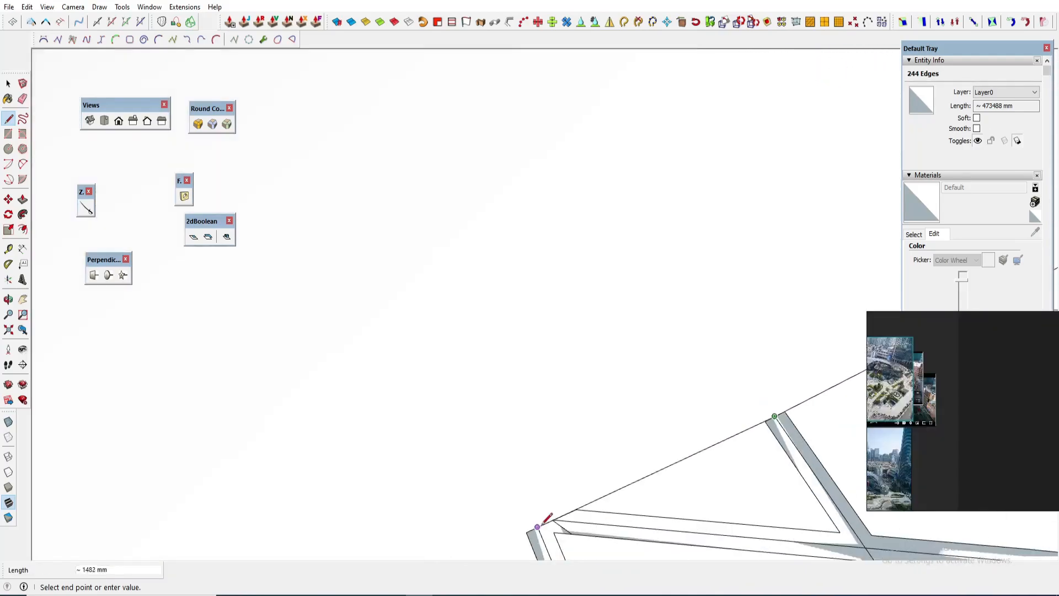
click(380, 472)
scroll(380, 472, down, 4)
key(space)
Step: Close the open tip of the lattice's pointed leg with a two-point arc between the ends of its side outlines
scroll(709, 525, down, 6)
click(680, 276)
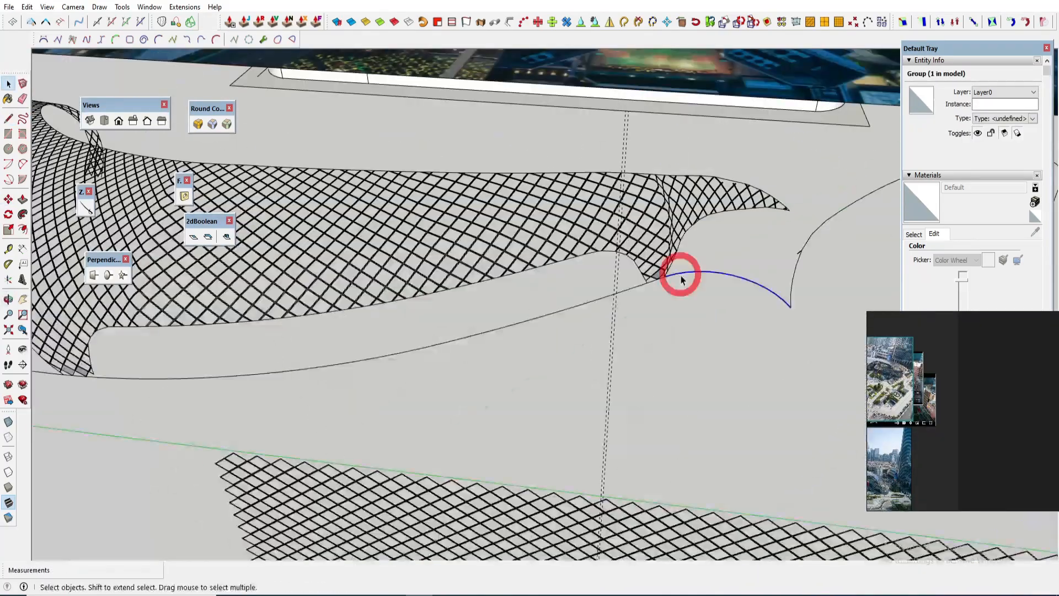
scroll(662, 277, up, 5)
key(l)
click(522, 310)
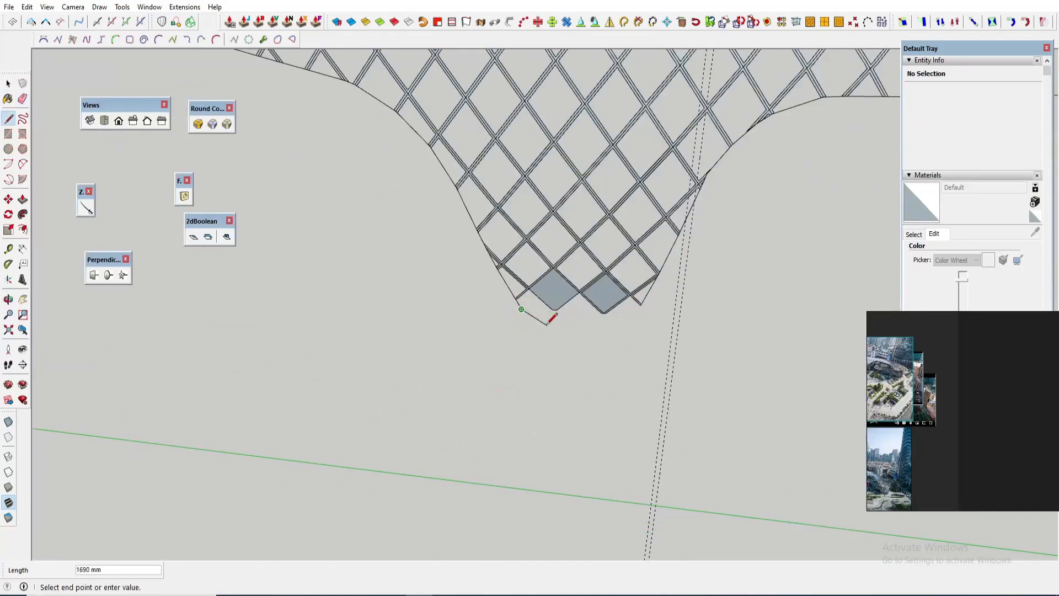
scroll(651, 310, up, 2)
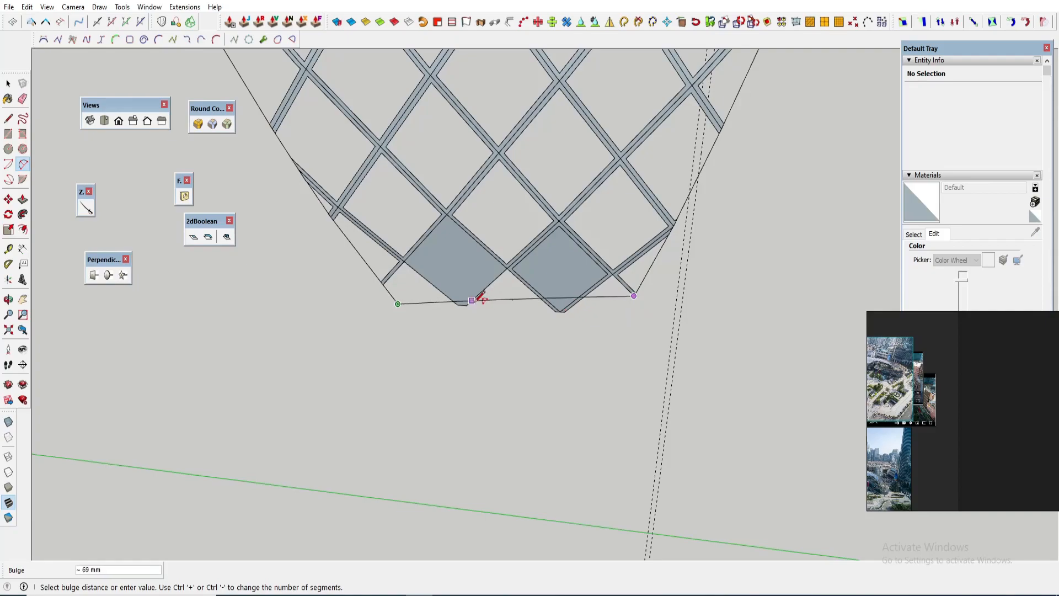
key(space)
Step: Move the leftover guide curve about 86.8 m away from the finished lattice canopy
scroll(486, 306, down, 10)
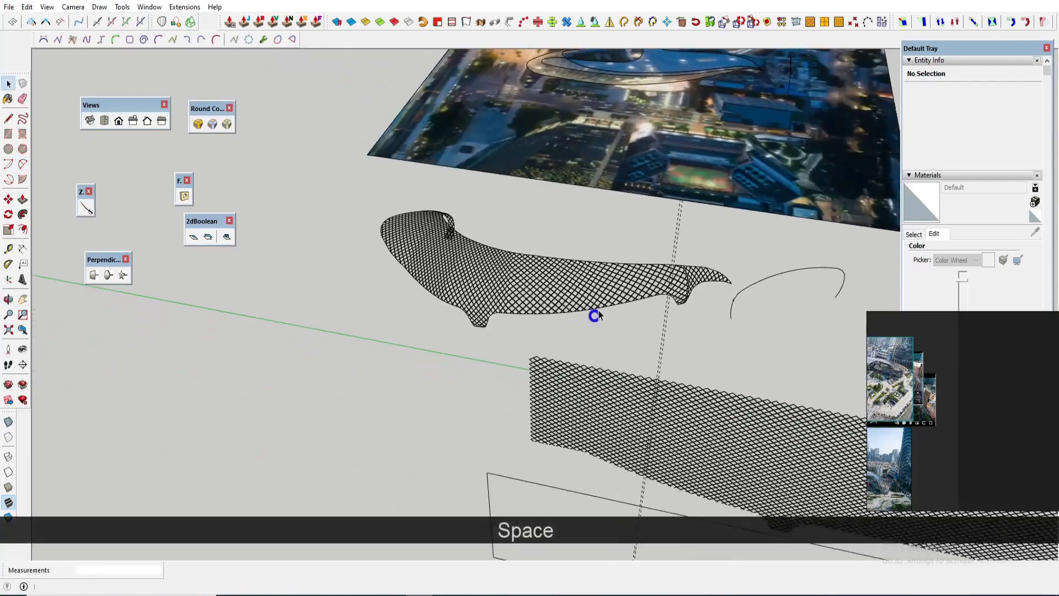
middle_drag(618, 289, 675, 360)
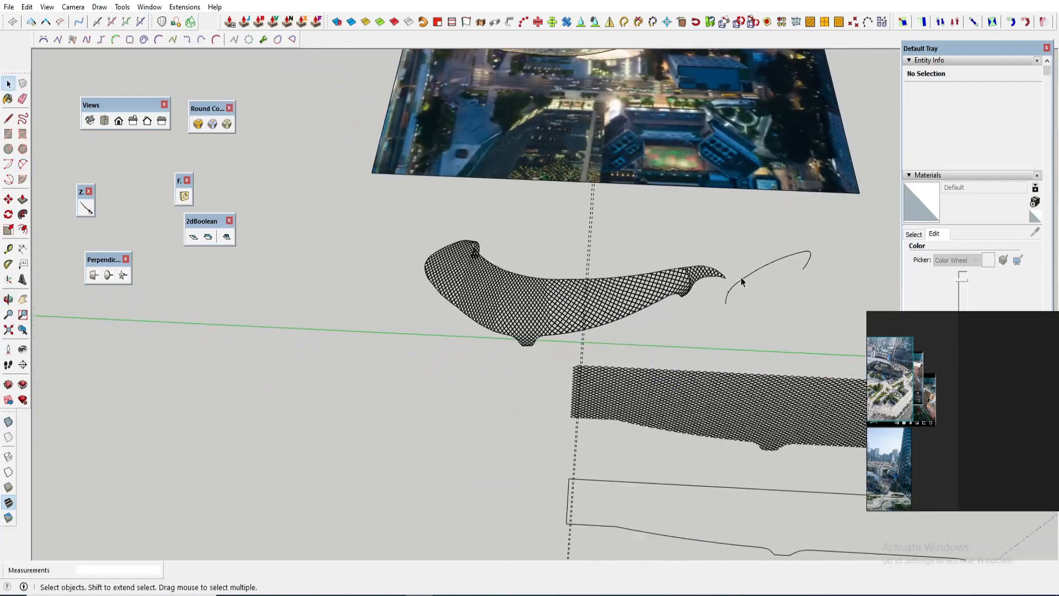
middle_drag(741, 284, 740, 307)
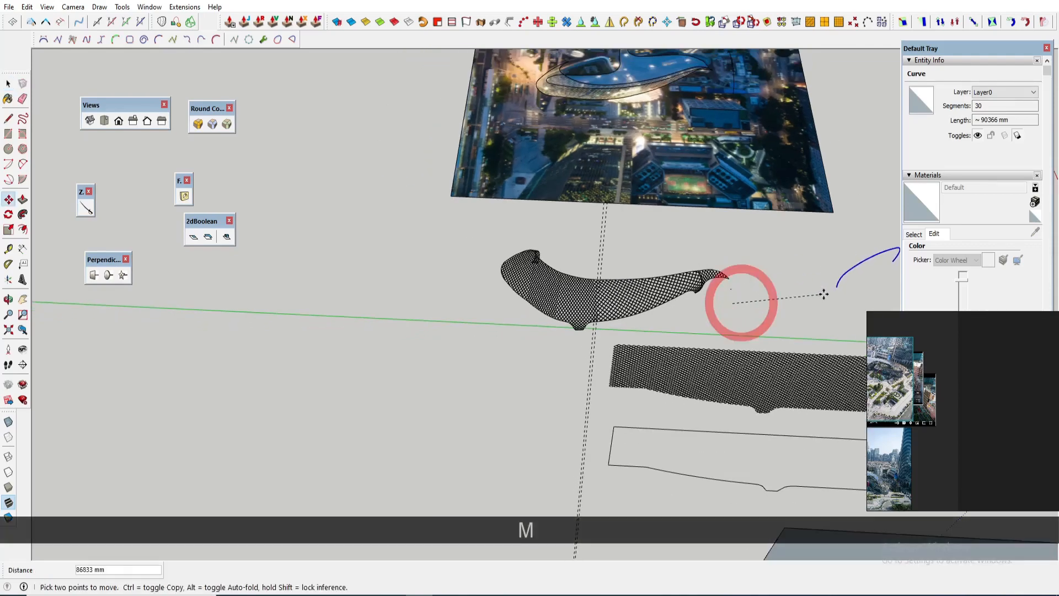
click(824, 294)
key(space)
Step: Select the lattice canopy with its border outline and make them a single component
scroll(554, 251, up, 2)
drag(466, 225, 634, 313)
drag(805, 362, 810, 364)
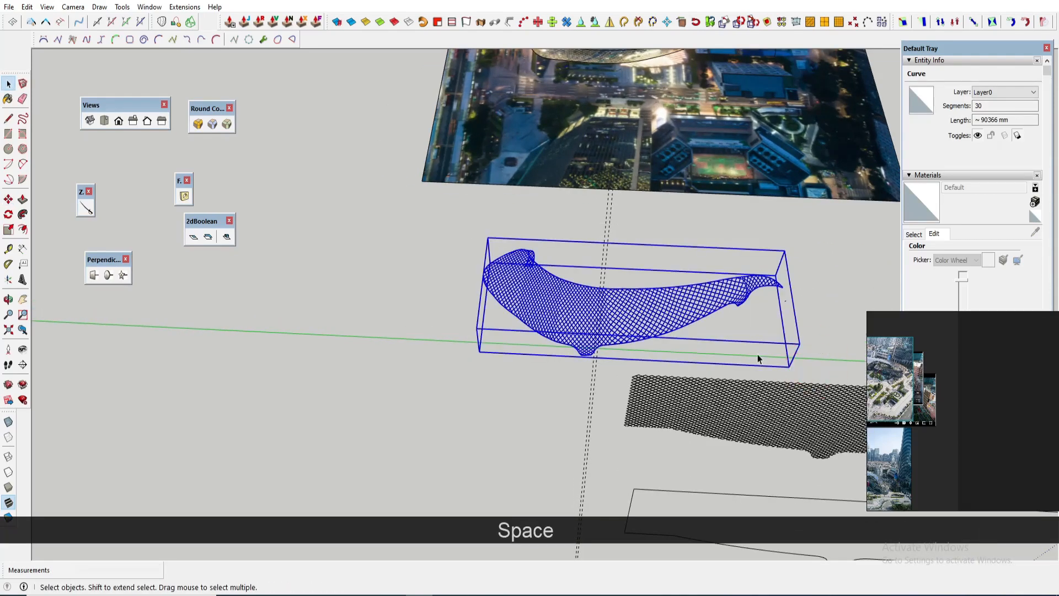
key(g)
click(542, 419)
Step: Move the canopy component about 228 m onto the site image, and hide the image
middle_drag(543, 418, 749, 333)
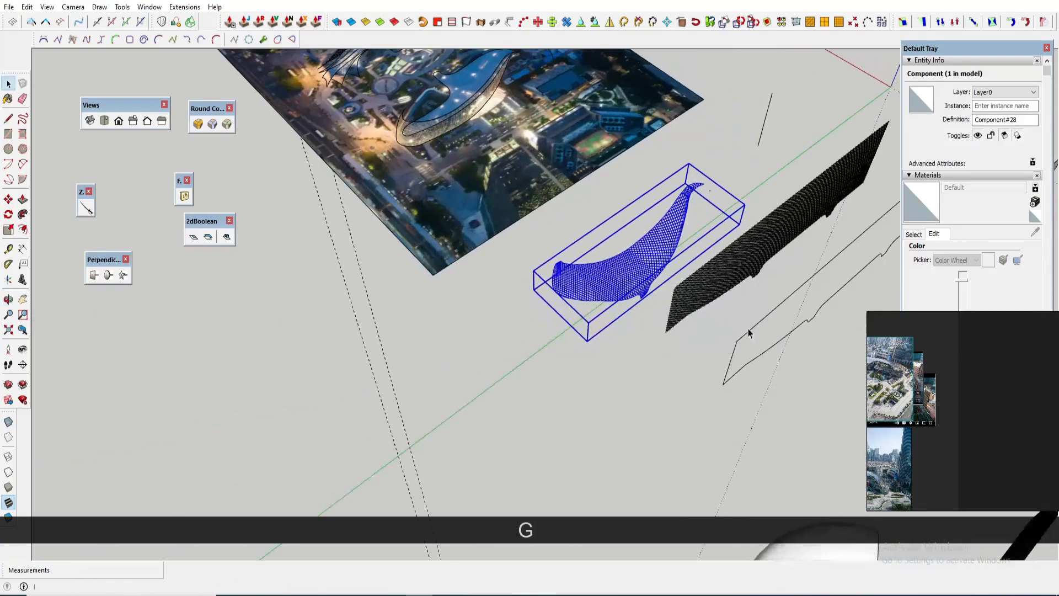
scroll(603, 304, down, 1)
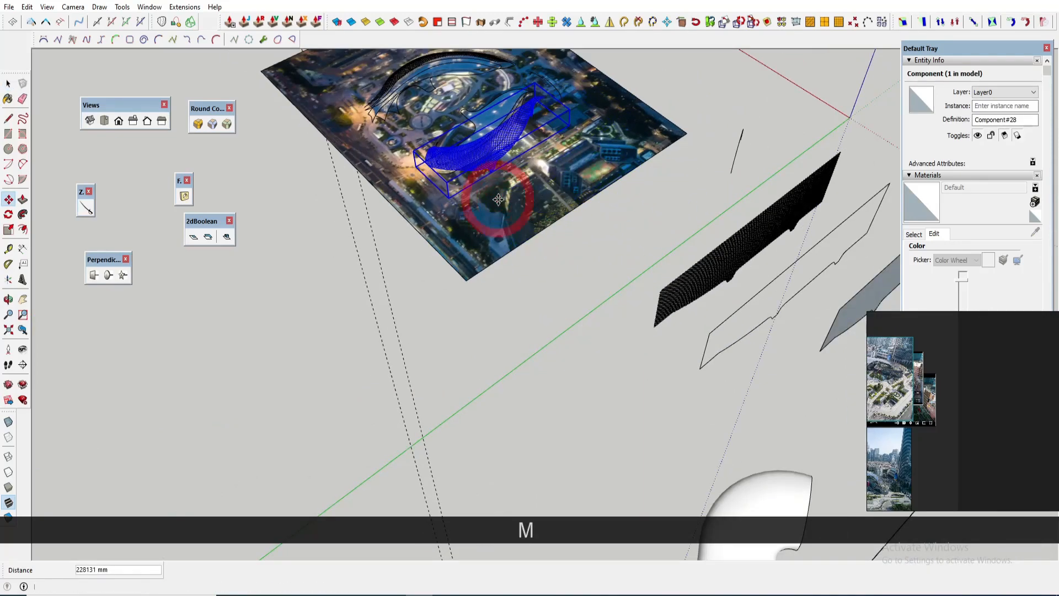
key(space)
right_click(382, 186)
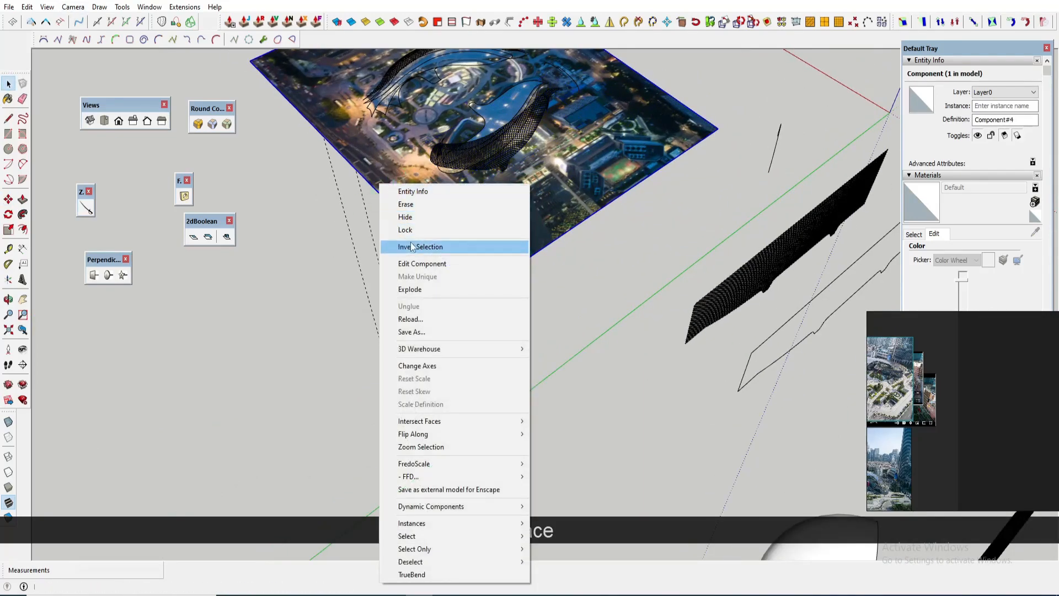
click(415, 219)
Step: Move the canopy component about 13.8 m across the plaza to align it over the curved building
scroll(452, 149, up, 6)
click(505, 177)
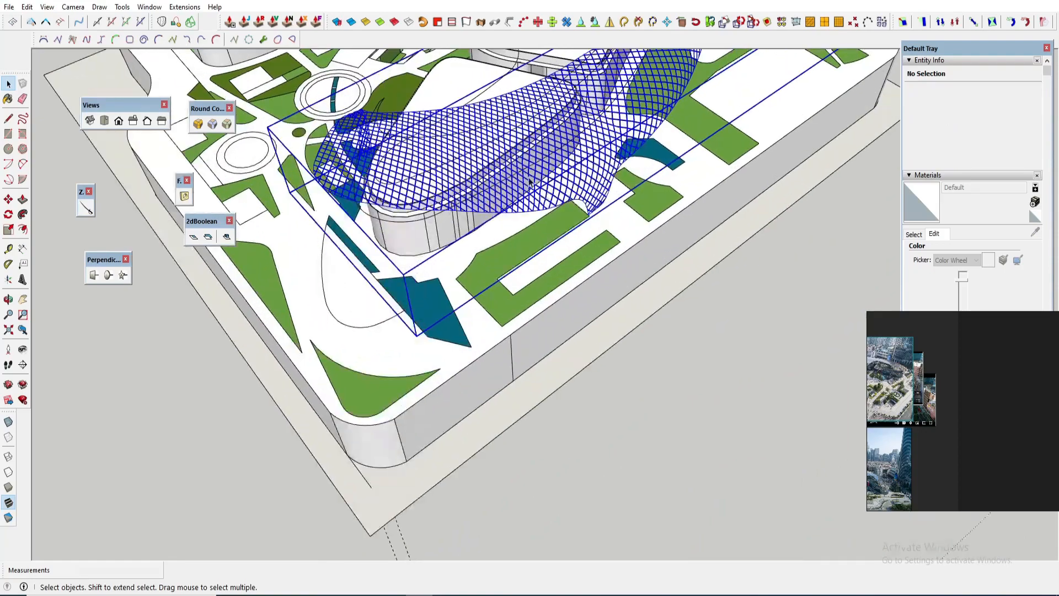
middle_drag(530, 204, 611, 281)
scroll(611, 283, up, 2)
key(m)
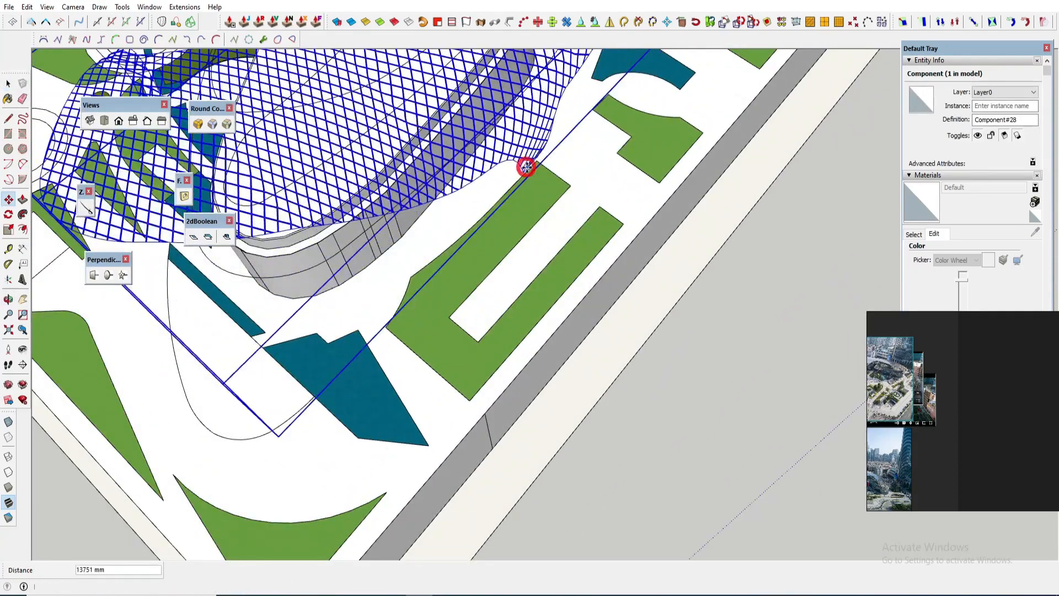
scroll(527, 167, down, 3)
Step: Lower the canopy component about 18.5 m so its pointed legs meet the plaza surface
middle_drag(458, 279, 499, 206)
scroll(474, 181, up, 2)
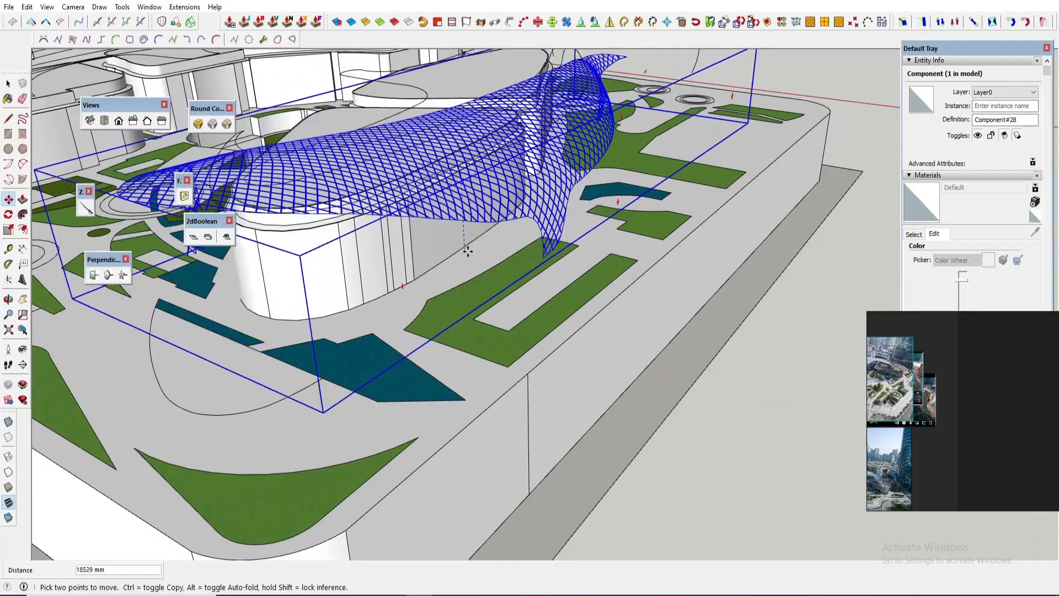
scroll(466, 263, down, 2)
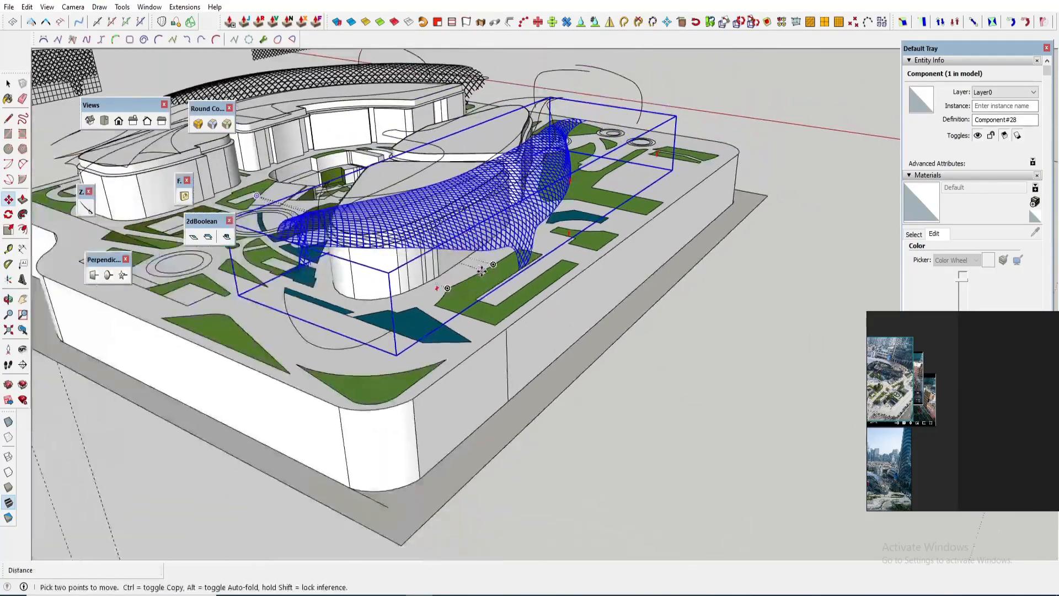
middle_drag(439, 288, 657, 404)
scroll(700, 416, up, 3)
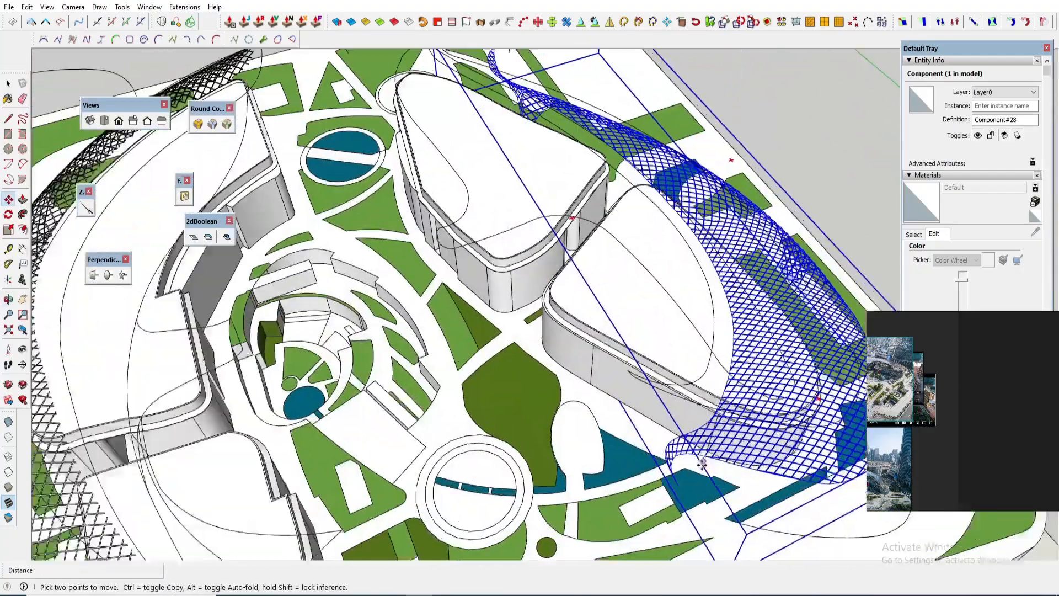
Step: Move the canopy component so its near foot lands on the paving beside the blue pool at the plaza's end
middle_drag(703, 465, 742, 474)
scroll(742, 473, up, 1)
scroll(742, 473, up, 1)
key(shift+m)
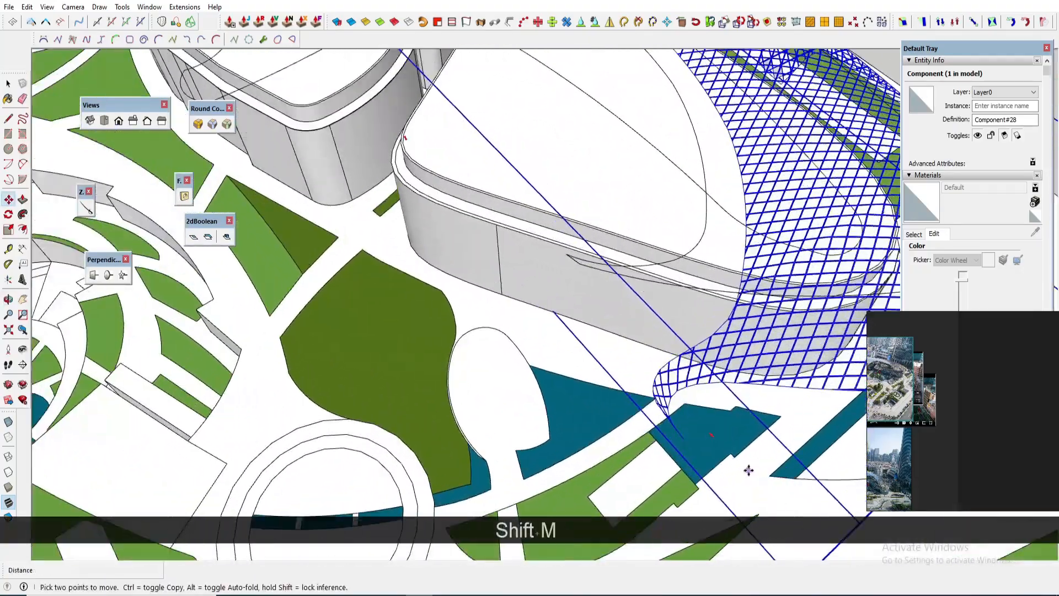
click(737, 468)
click(700, 442)
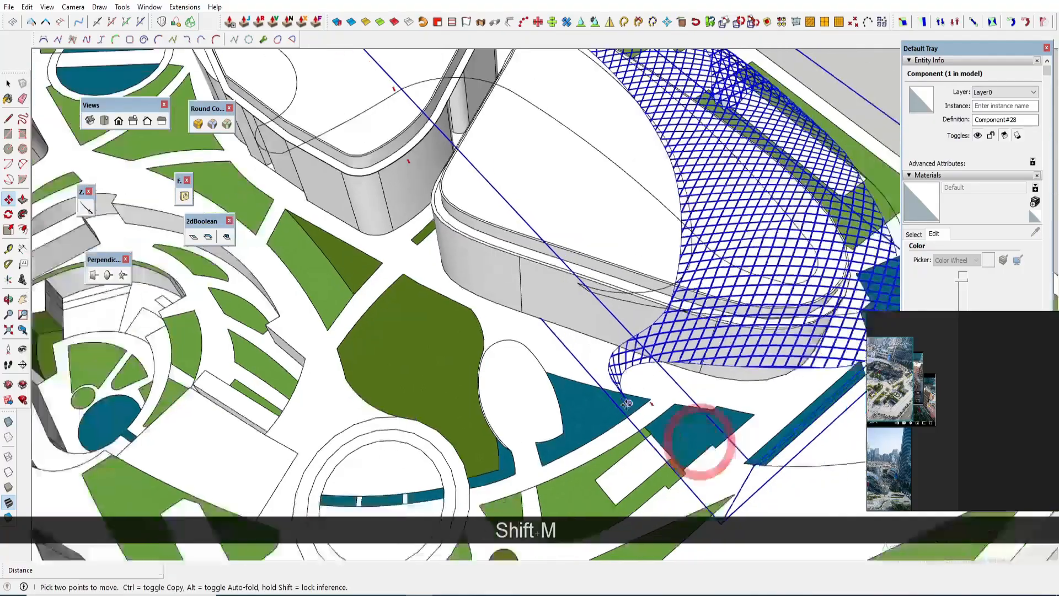
scroll(700, 442, down, 3)
middle_drag(700, 442, 686, 358)
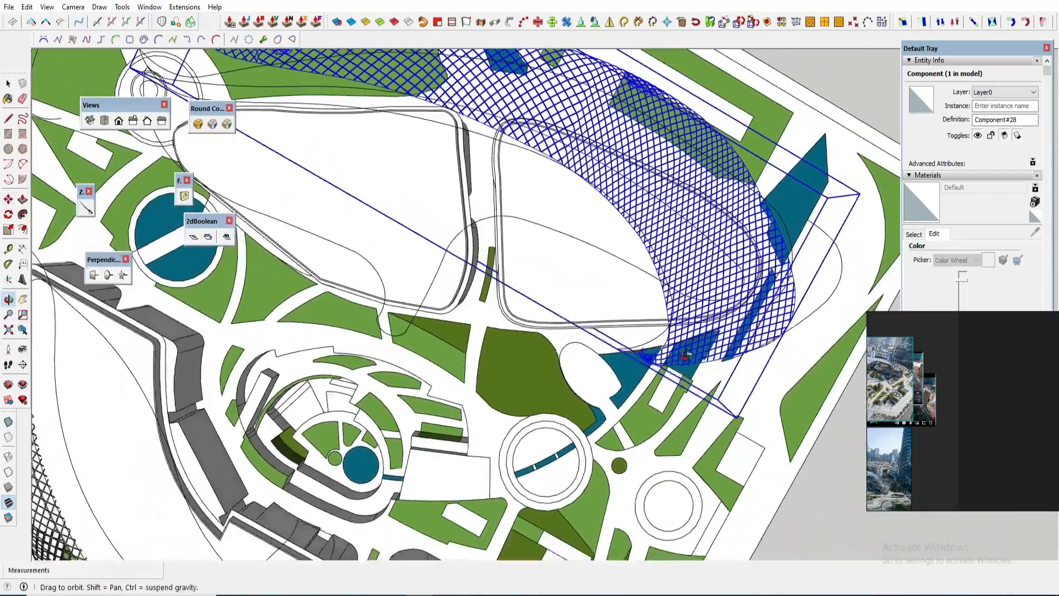
Step: Rotate the canopy component about 5.3 degrees in plan so it follows the outer edge of the curved building
scroll(660, 359, down, 3)
shift+middle_drag(617, 326, 634, 315)
key(shift+q)
scroll(656, 301, up, 2)
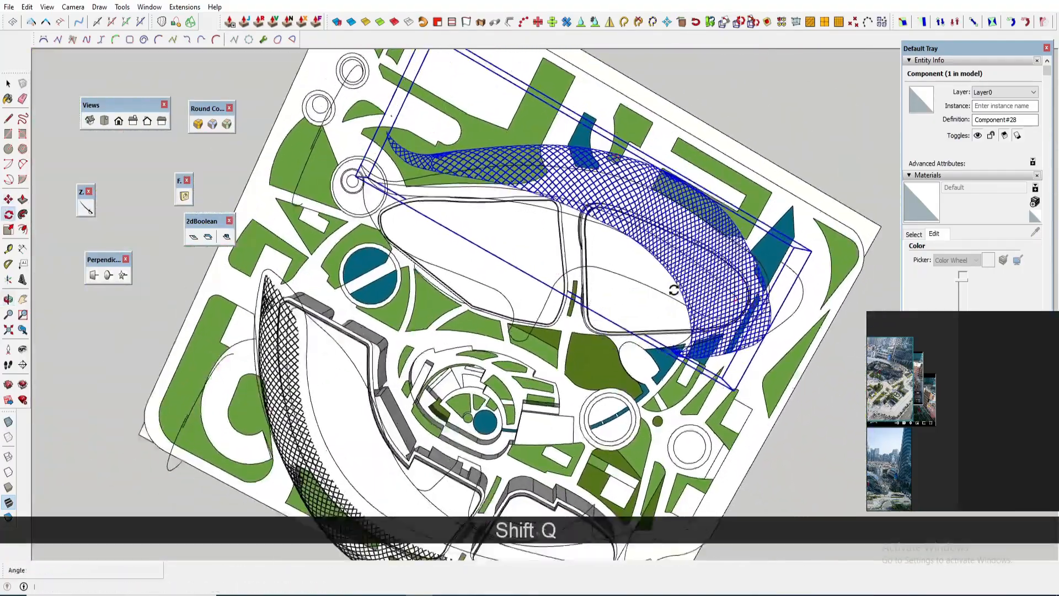
click(683, 301)
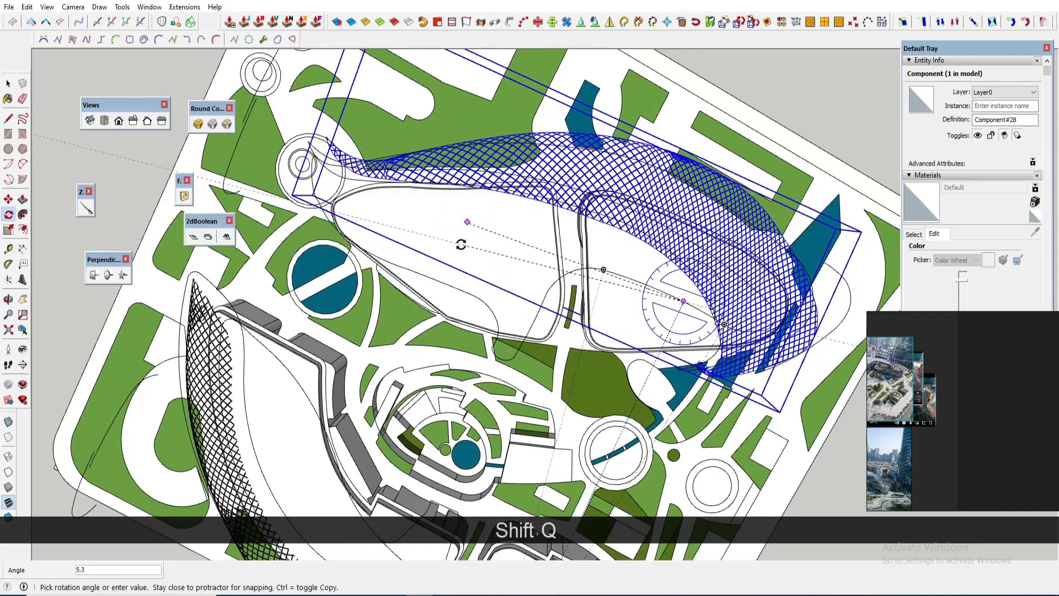
Step: Adjust the canopy's position at its pointed tip and scale it along the red axis by about 0.86
scroll(530, 276, up, 4)
key(shift+m)
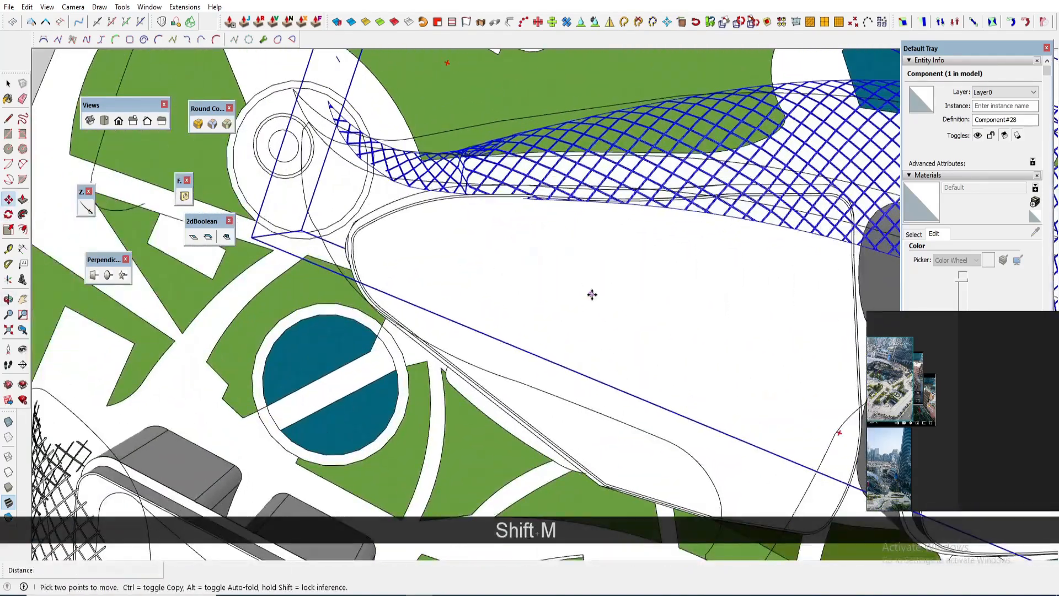
scroll(487, 243, down, 4)
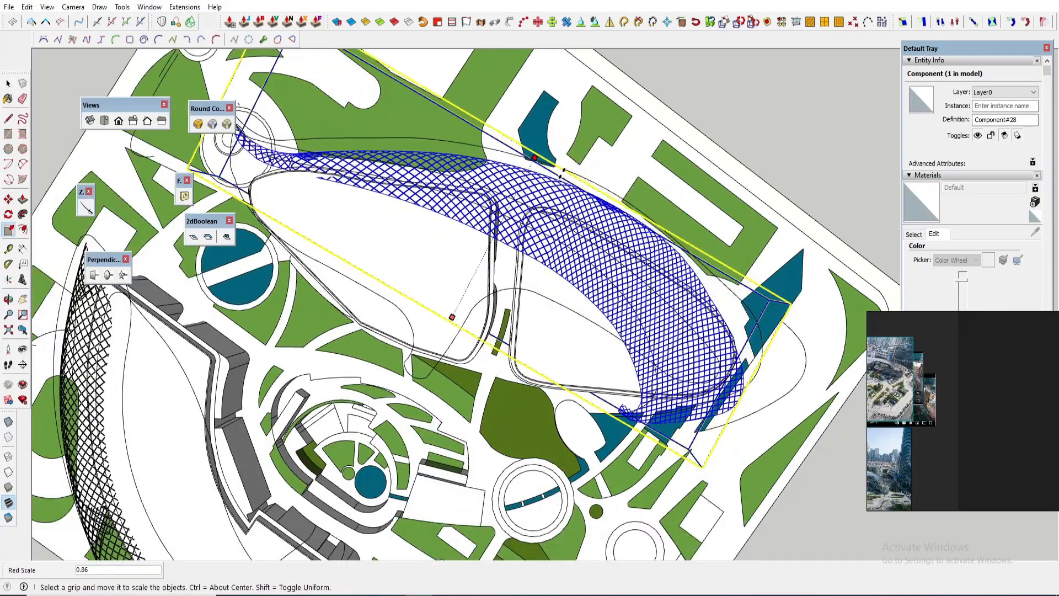
scroll(573, 171, up, 4)
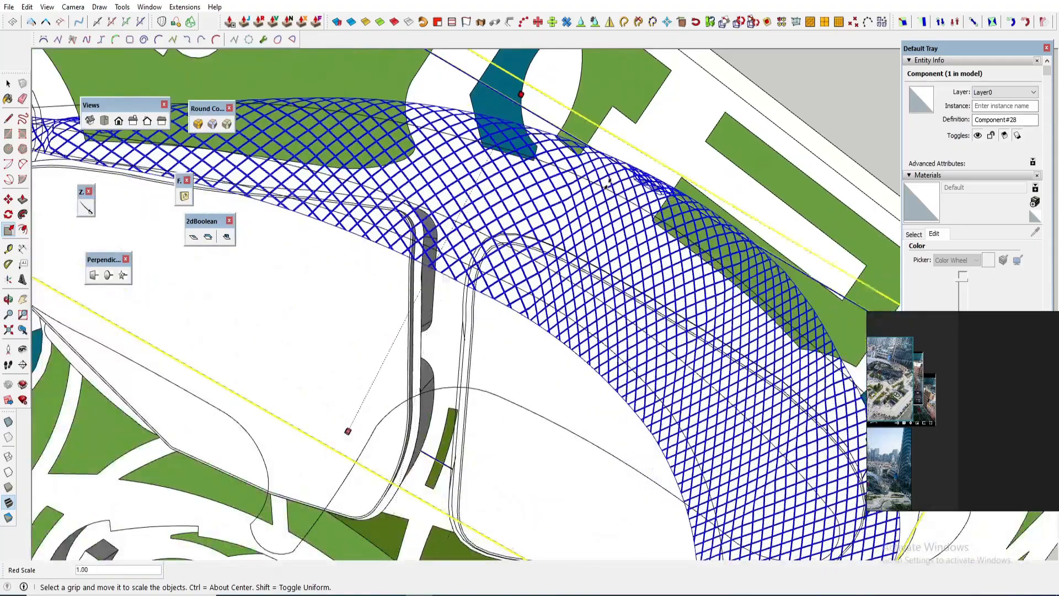
scroll(526, 118, up, 2)
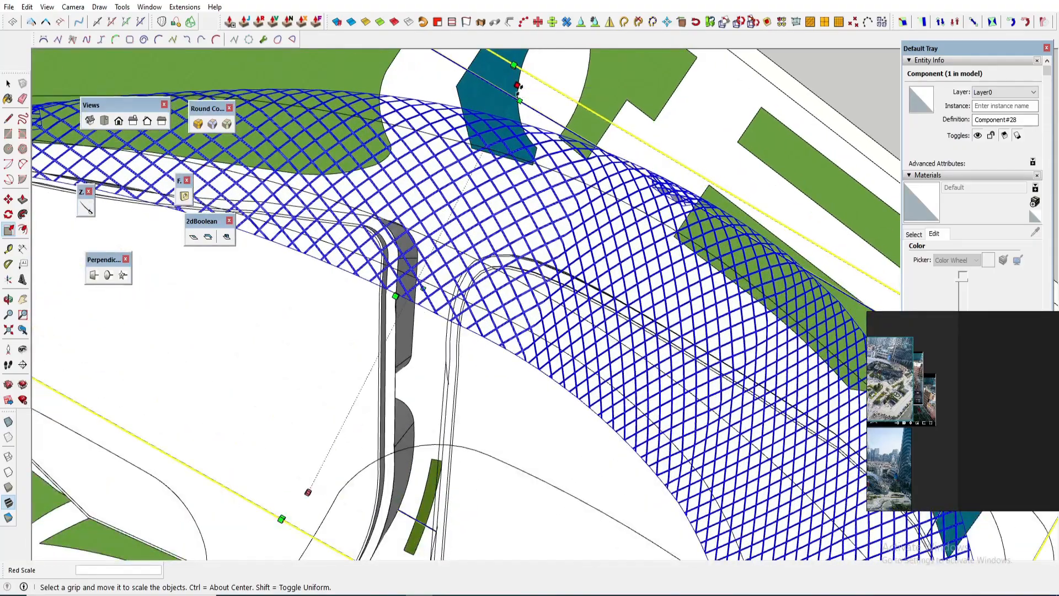
scroll(507, 119, down, 5)
scroll(650, 295, up, 2)
Step: Nudge the canopy's wide end closer to the building and rotate the component slightly around its pointed tip
shift+middle_drag(650, 295, 622, 246)
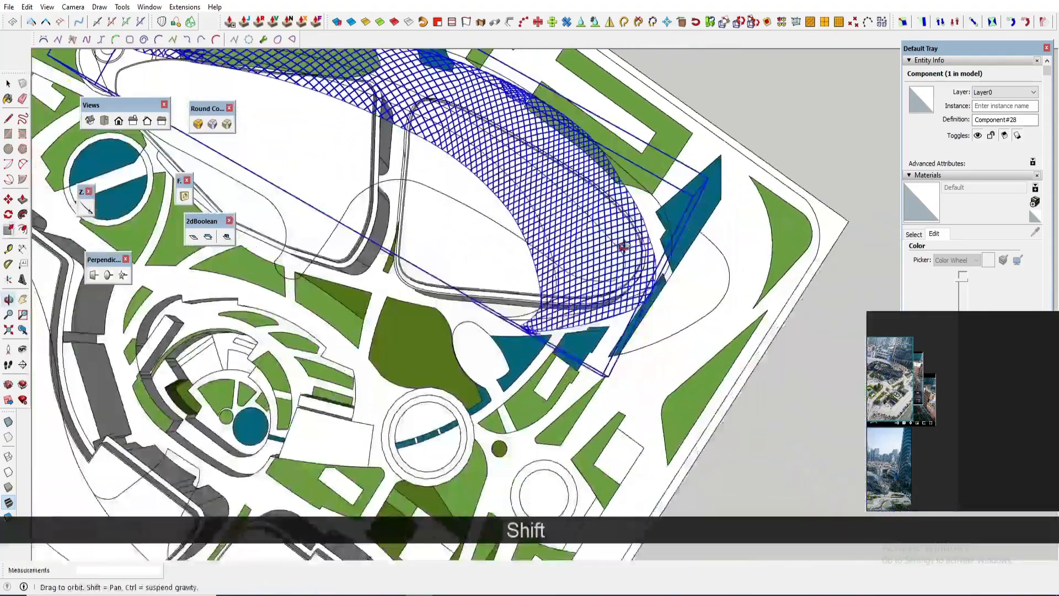
scroll(659, 276, up, 2)
drag(663, 284, 652, 279)
scroll(629, 232, down, 2)
key(space)
scroll(679, 315, down, 2)
scroll(232, 91, up, 3)
key(q)
click(354, 76)
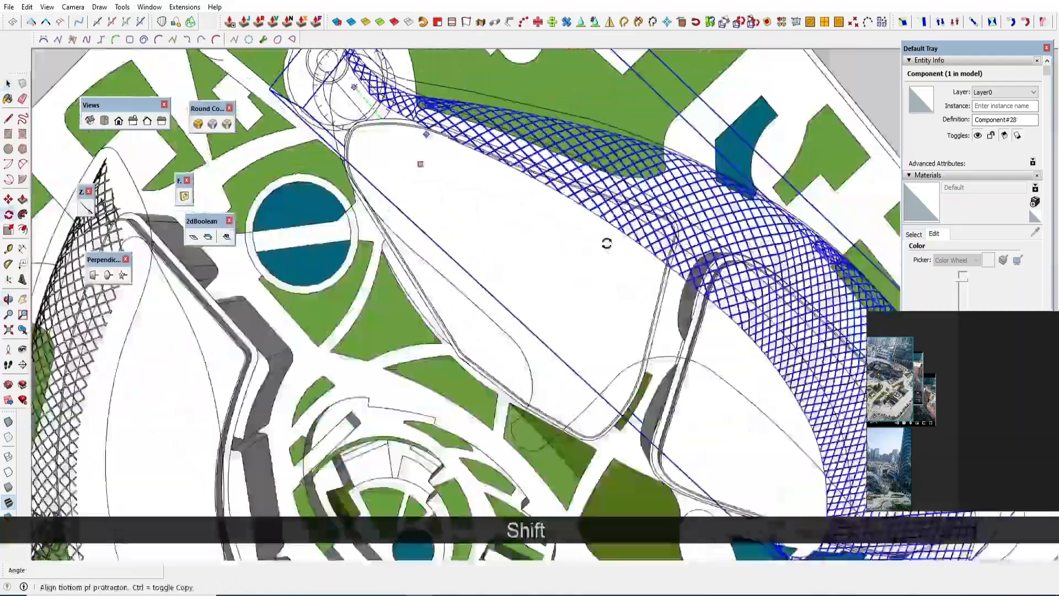
shift+middle_drag(605, 243, 364, 104)
click(737, 336)
key(space)
Step: Scale the canopy component slightly to fit over the building's edge and clear the selection
middle_drag(781, 338, 607, 202)
click(711, 204)
middle_drag(712, 204, 580, 188)
click(667, 182)
key(s)
click(500, 156)
click(501, 148)
key(space)
key(space)
click(499, 105)
scroll(499, 105, down, 3)
middle_drag(499, 105, 558, 171)
scroll(615, 381, up, 4)
shift+middle_drag(615, 382, 557, 497)
scroll(557, 386, down, 3)
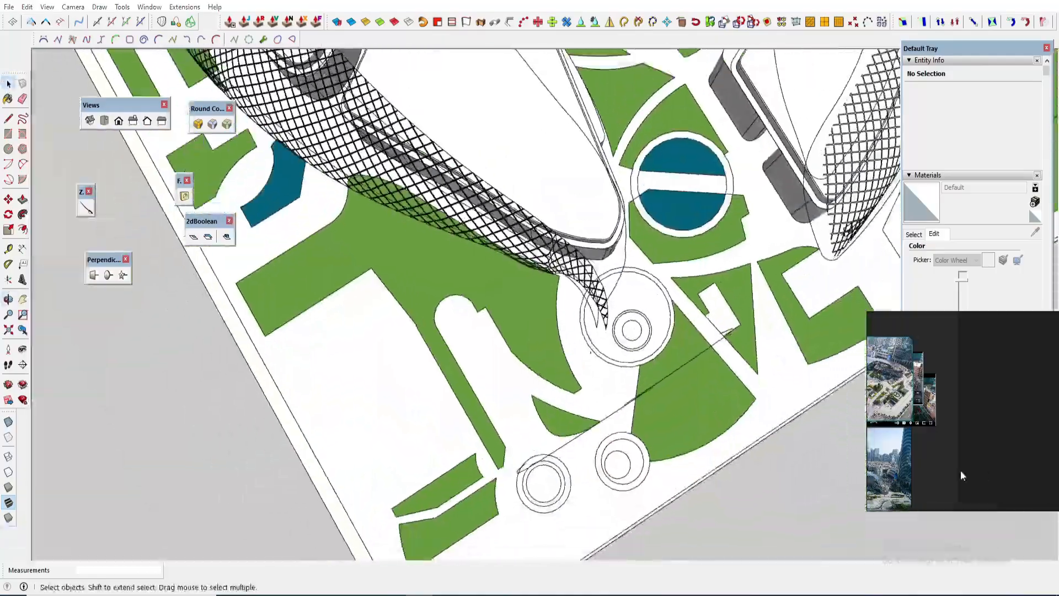
Step: Open the reference photo of the plaza and rescale the canopy component to match its proportions
double_click(890, 386)
middle_drag(523, 291, 552, 292)
scroll(524, 291, up, 1)
click(524, 240)
key(s)
click(580, 358)
key(space)
middle_drag(580, 358, 513, 221)
click(508, 170)
click(606, 359)
middle_drag(569, 349, 519, 419)
shift+middle_drag(519, 419, 485, 441)
scroll(485, 386, up, 2)
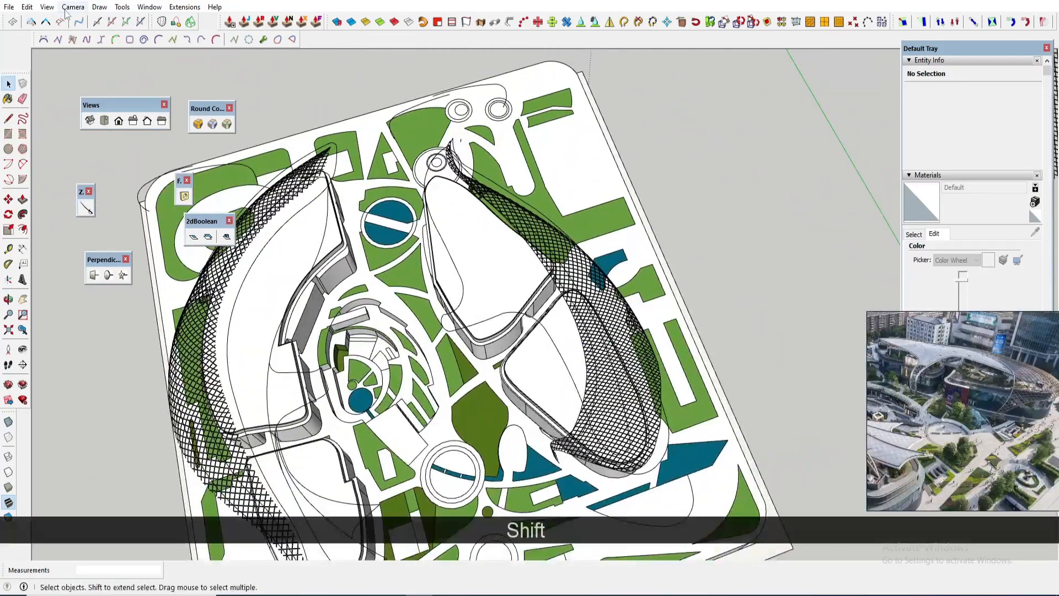
Step: Show hidden geometry and unhide the site image over the plaza
click(650, 181)
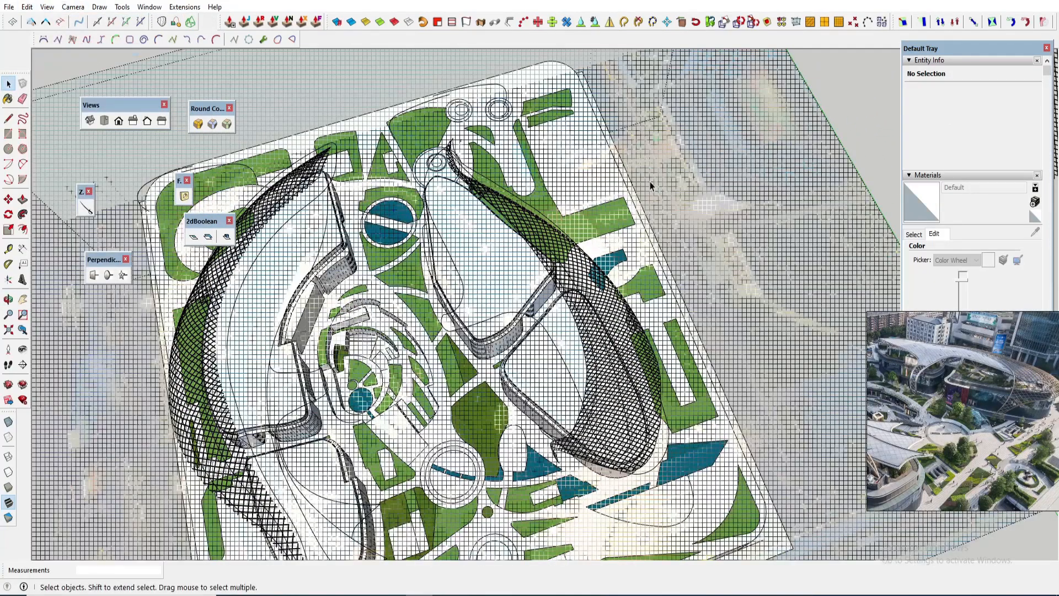
right_click(691, 175)
click(717, 206)
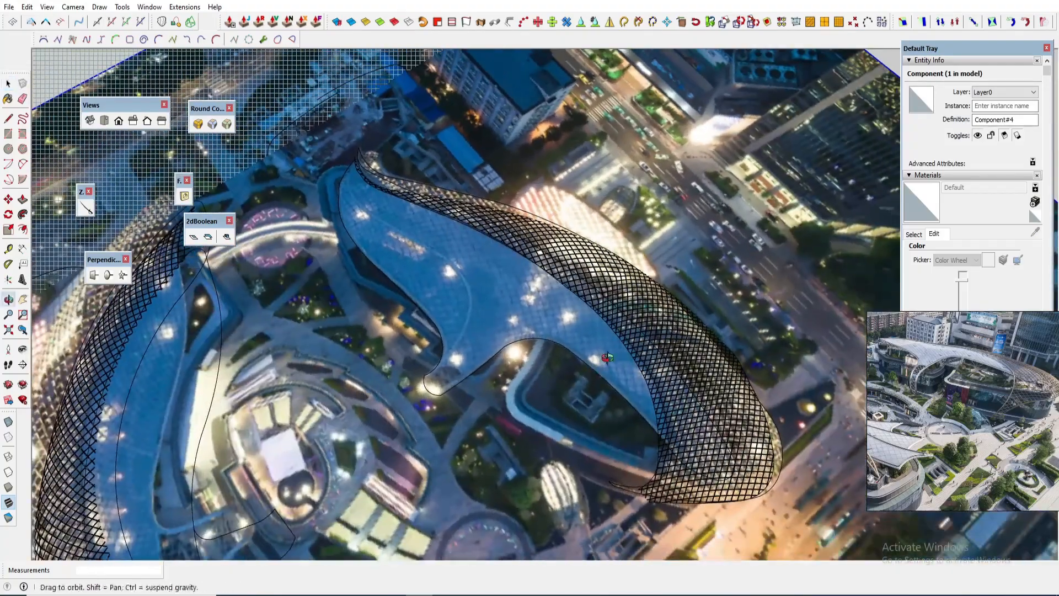
Step: Draw a two-point arc on the site image along the curved roof, with a bulge of about 12.7 m
key(a)
scroll(728, 477, up, 3)
click(729, 477)
scroll(729, 477, down, 5)
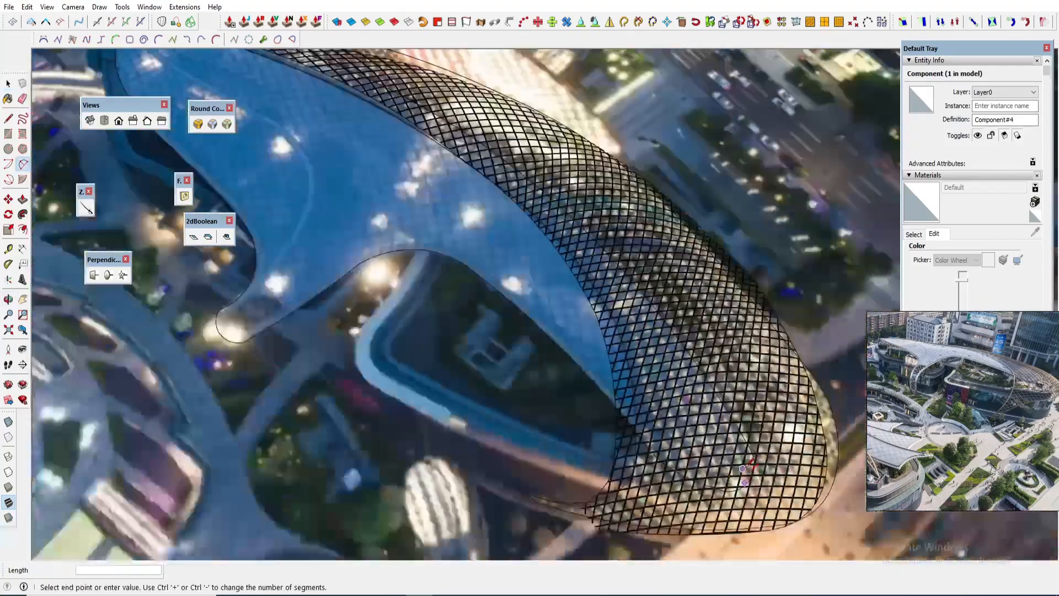
shift+middle_drag(408, 218, 511, 281)
scroll(315, 158, up, 2)
click(323, 160)
scroll(607, 309, down, 3)
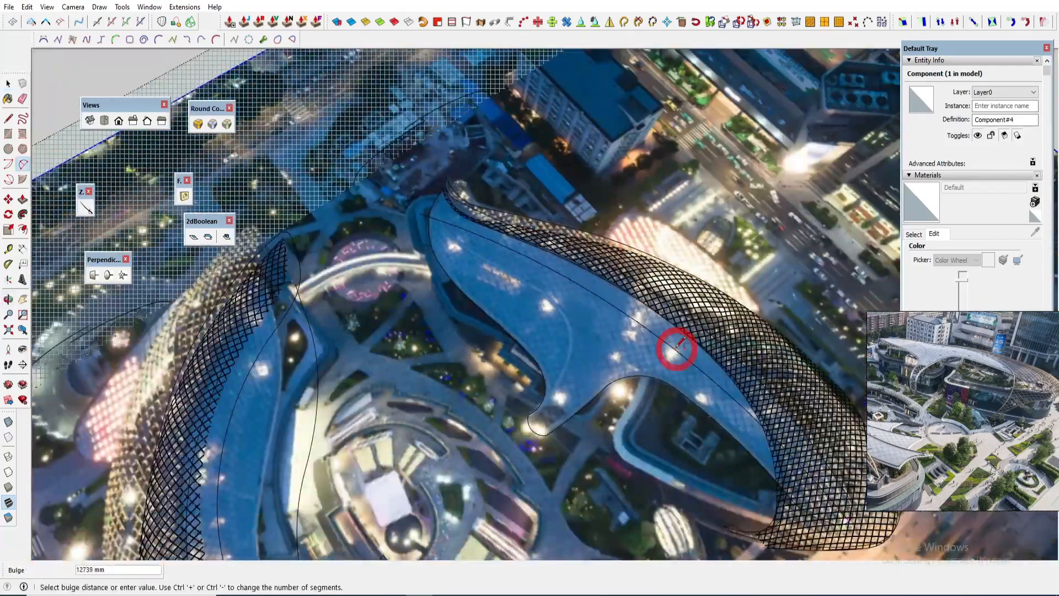
click(677, 348)
Step: Move the arc about 291 m off the site image onto open ground and refine it into a 120-segment curve
key(space)
scroll(579, 286, down, 5)
click(579, 286)
key(m)
click(582, 298)
middle_drag(582, 298, 678, 347)
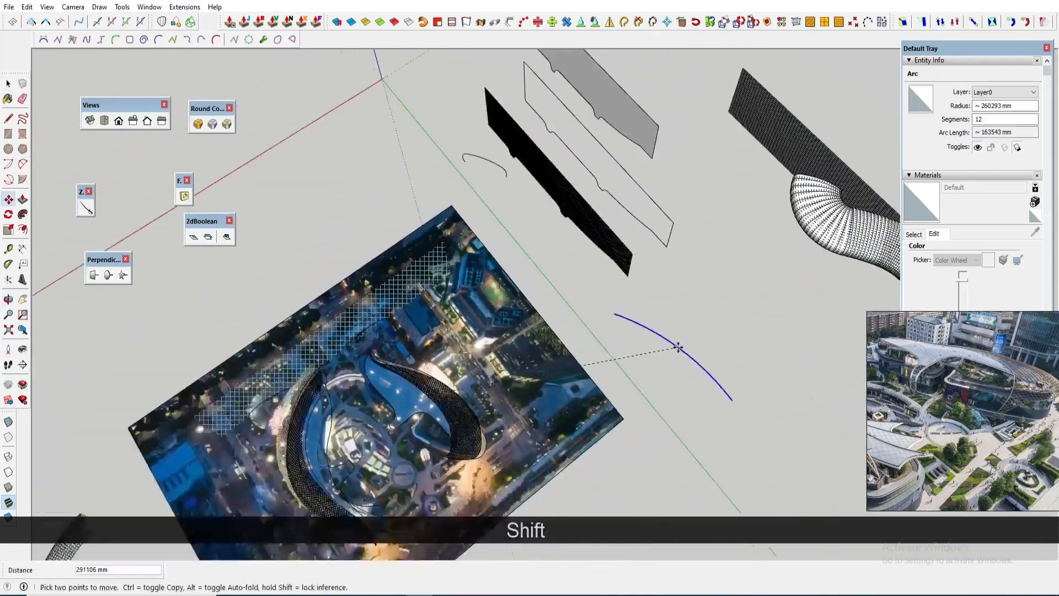
click(678, 347)
scroll(678, 347, up, 4)
key(space)
key(ctrl+z)
key(ctrl+z)
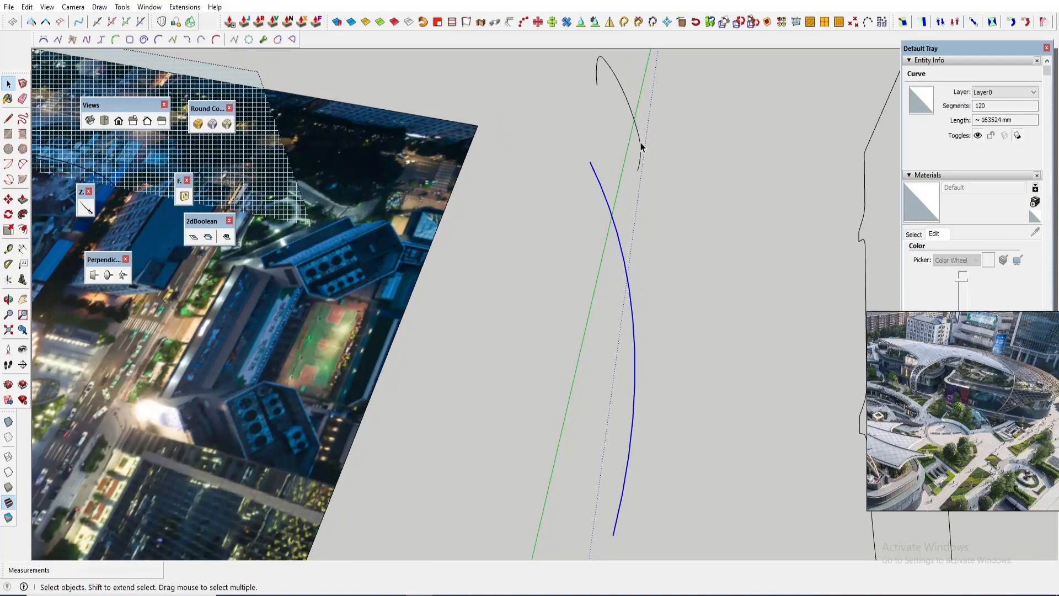
scroll(640, 143, down, 3)
scroll(642, 144, up, 5)
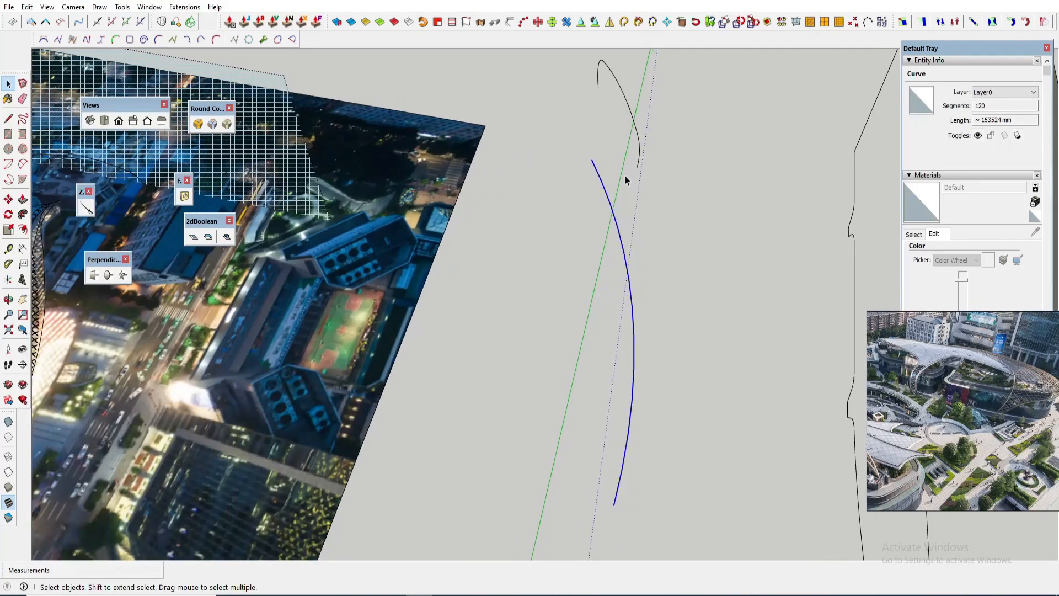
Step: Rotate the open profile curve about 37.7 degrees and move its end about 20.5 m onto the arc's nearest endpoint
click(639, 161)
key(q)
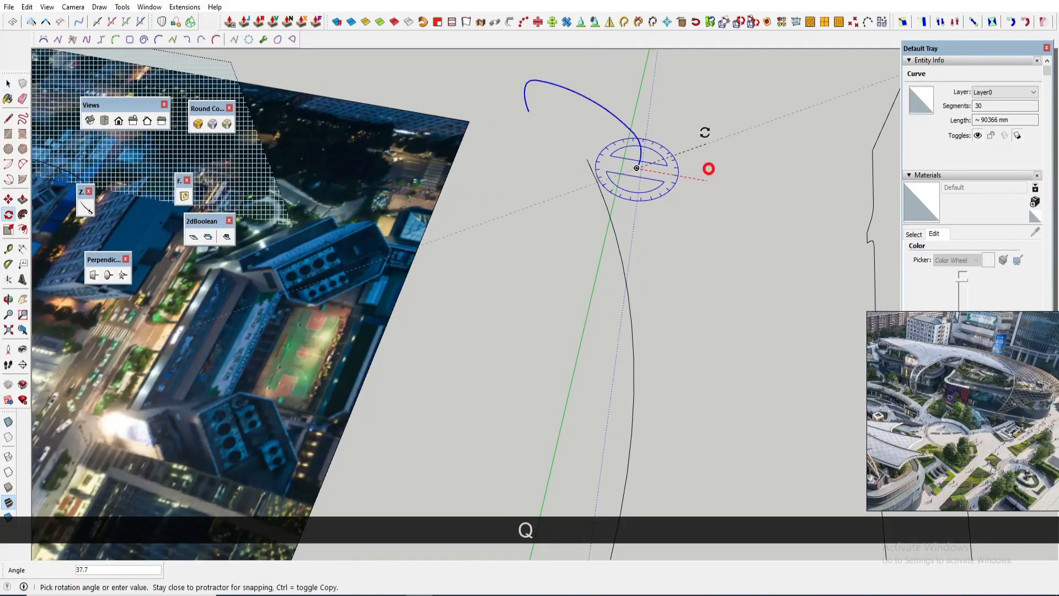
scroll(632, 171, up, 3)
key(m)
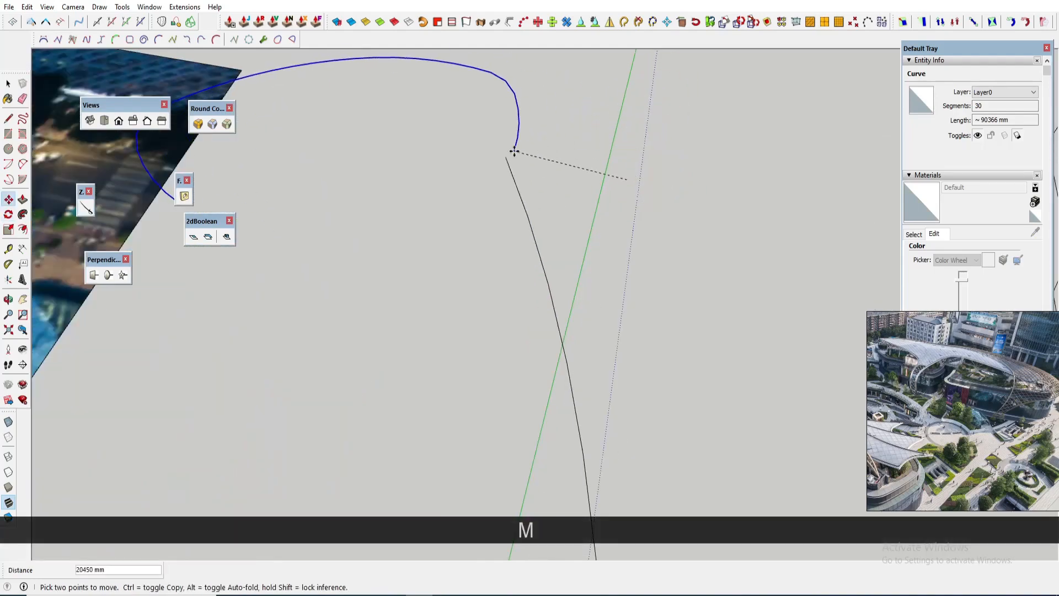
scroll(515, 151, up, 3)
scroll(583, 149, down, 3)
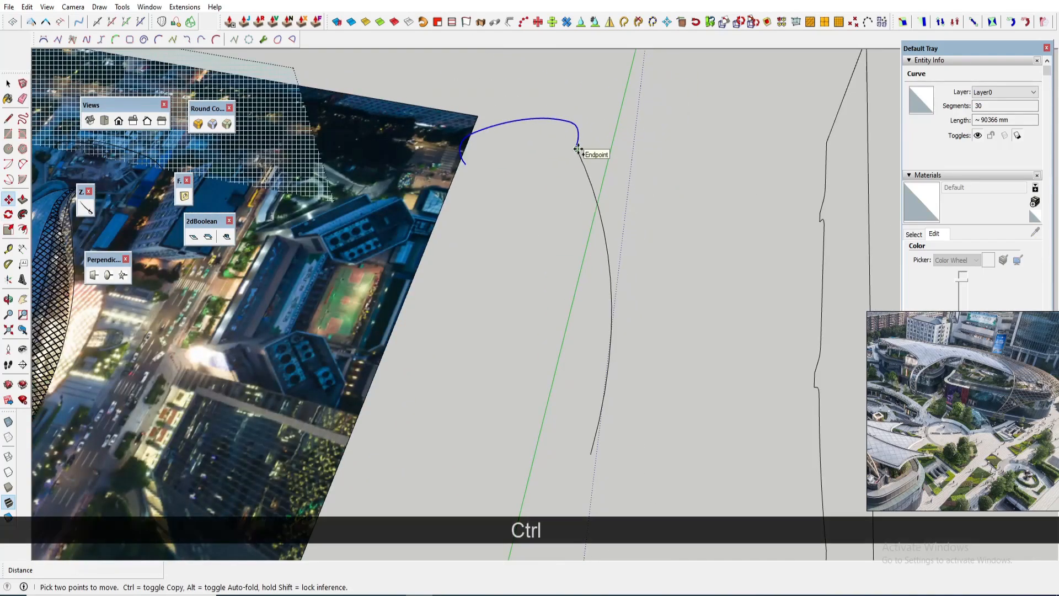
Step: Copy the profile curve to the arc's other endpoint and rotate the copy about 19 degrees
click(579, 149)
shift+middle_drag(578, 353, 603, 241)
click(597, 317)
key(space)
scroll(606, 322, up, 4)
key(m)
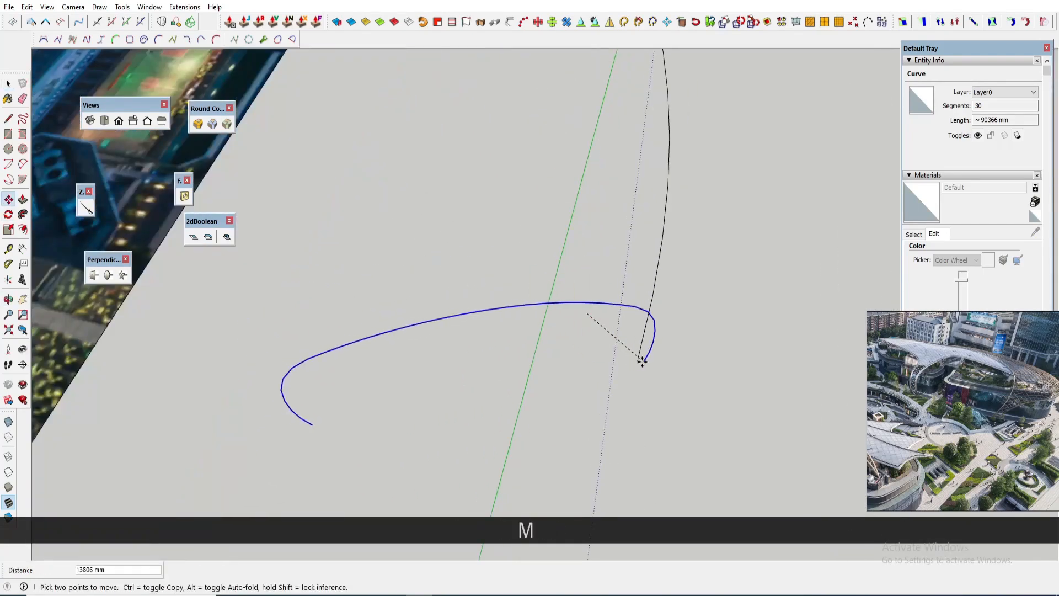
click(640, 362)
scroll(723, 365, down, 3)
click(747, 365)
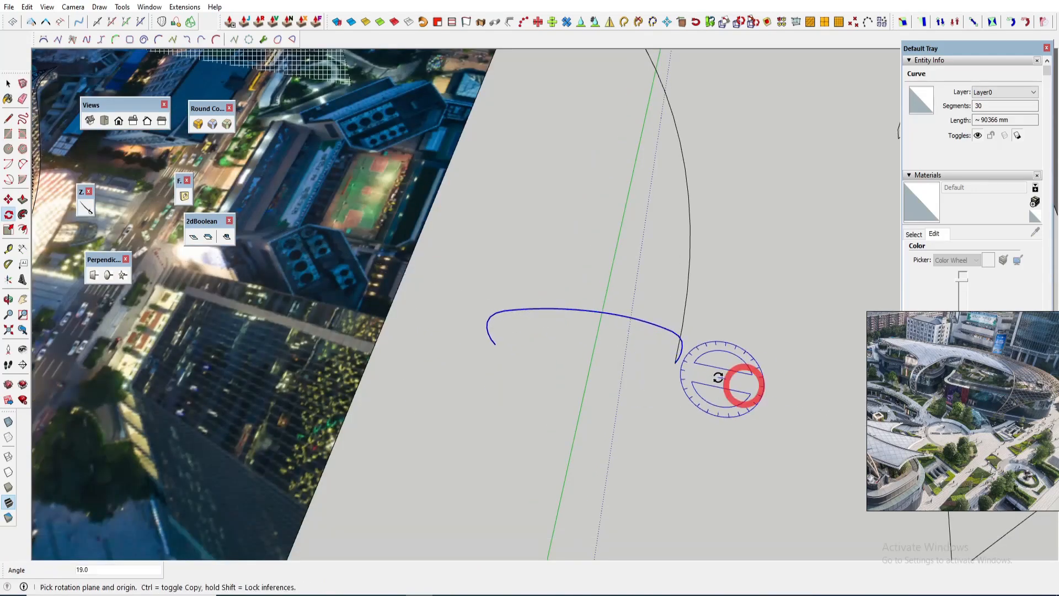
key(space)
Step: Loft the two profile curves along the arc into a vaulted surface
scroll(718, 378, down, 4)
middle_drag(718, 377, 712, 347)
scroll(671, 243, up, 2)
click(671, 241)
middle_drag(672, 241, 468, 98)
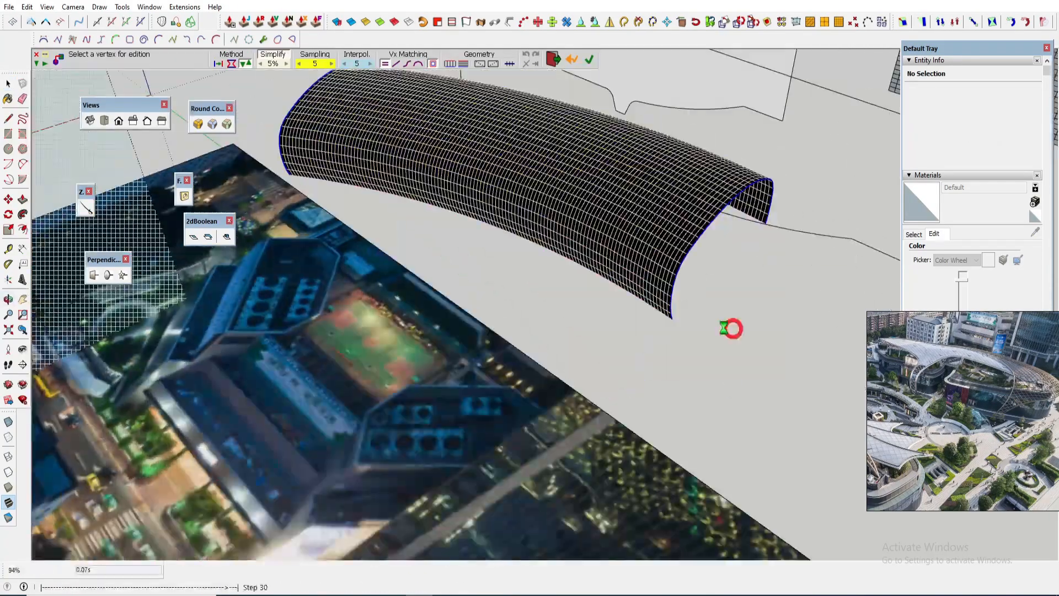
Step: Move the lofted vault group about 93 m onto the site image over the curved building
key(m)
middle_drag(685, 296, 545, 260)
click(545, 259)
scroll(591, 421, up, 3)
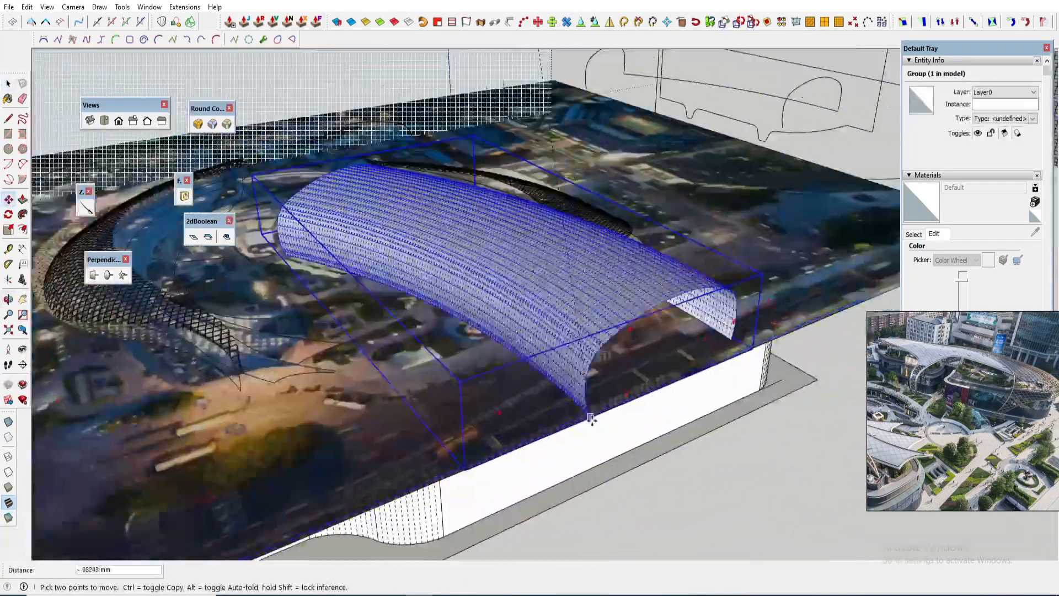
middle_drag(591, 421, 607, 265)
click(721, 301)
Step: Rotate and scale the lofted vault group to adjust its fit against the building's roof
key(q)
middle_drag(496, 220, 374, 234)
key(s)
click(605, 256)
scroll(374, 234, down, 5)
click(693, 260)
key(space)
scroll(605, 152, up, 3)
Step: Delete the profile curve at one end of the arc and make a copy of the one at the other end
key(m)
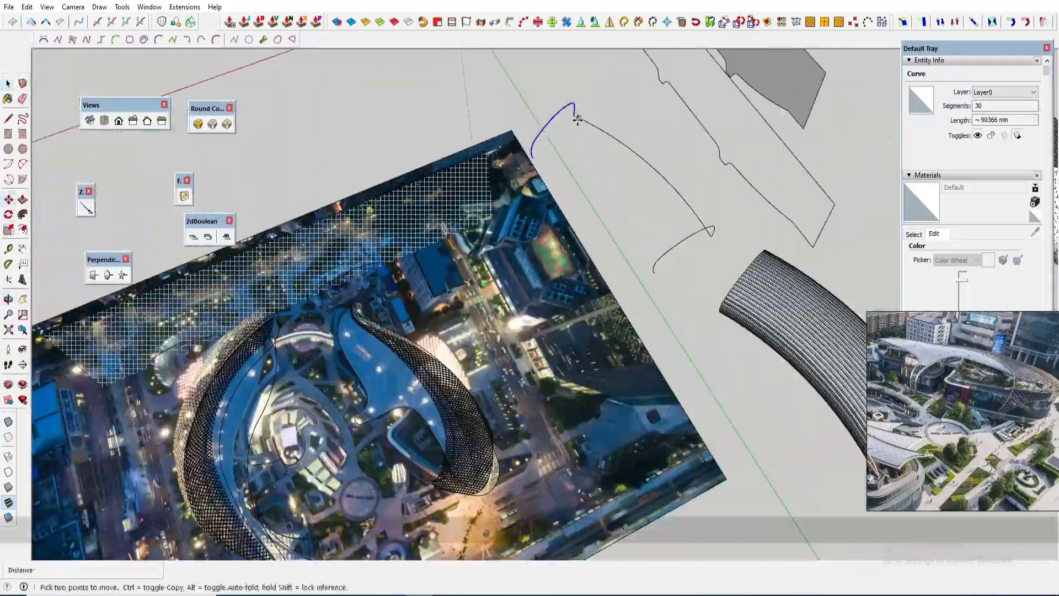
drag(574, 116, 472, 87)
scroll(551, 98, down, 3)
key(Delete)
click(712, 237)
key(m)
key(ctrl)
click(266, 268)
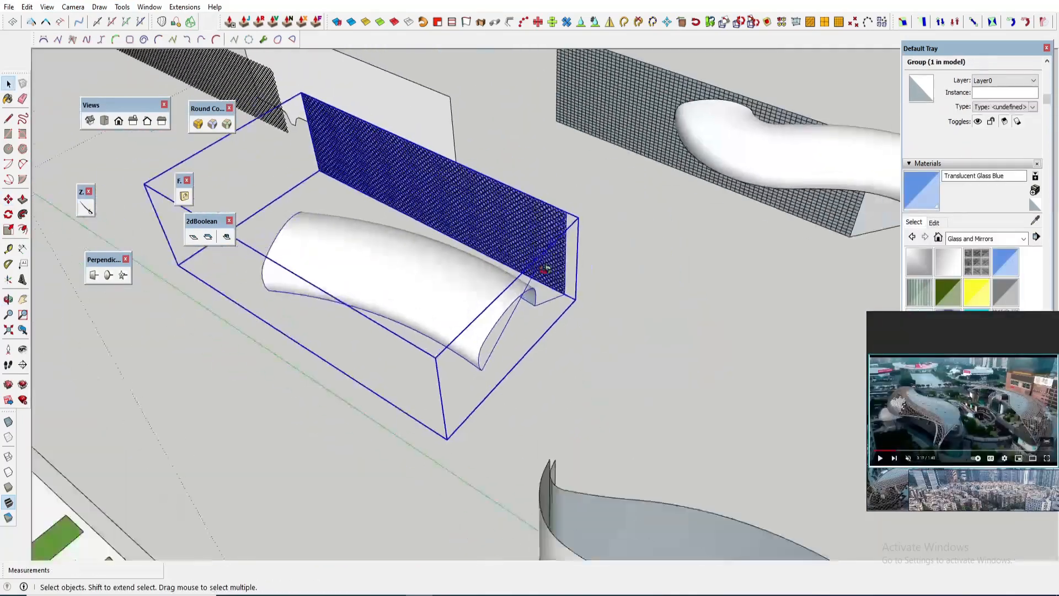
Step: Run Flowify to wrap the flat lattice panel onto the smooth vaulted surface
scroll(405, 258, up, 5)
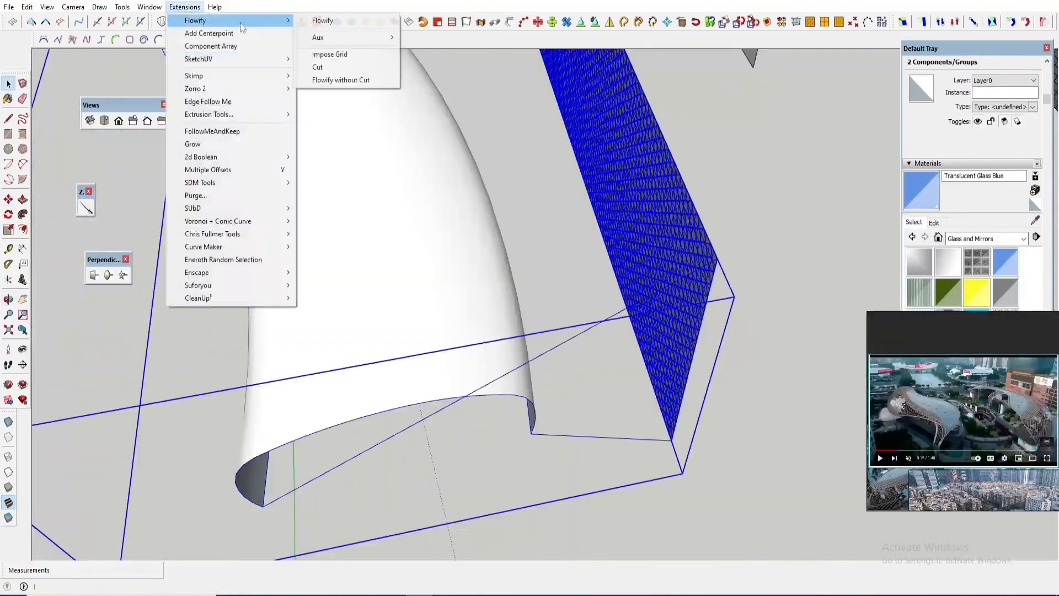
click(640, 341)
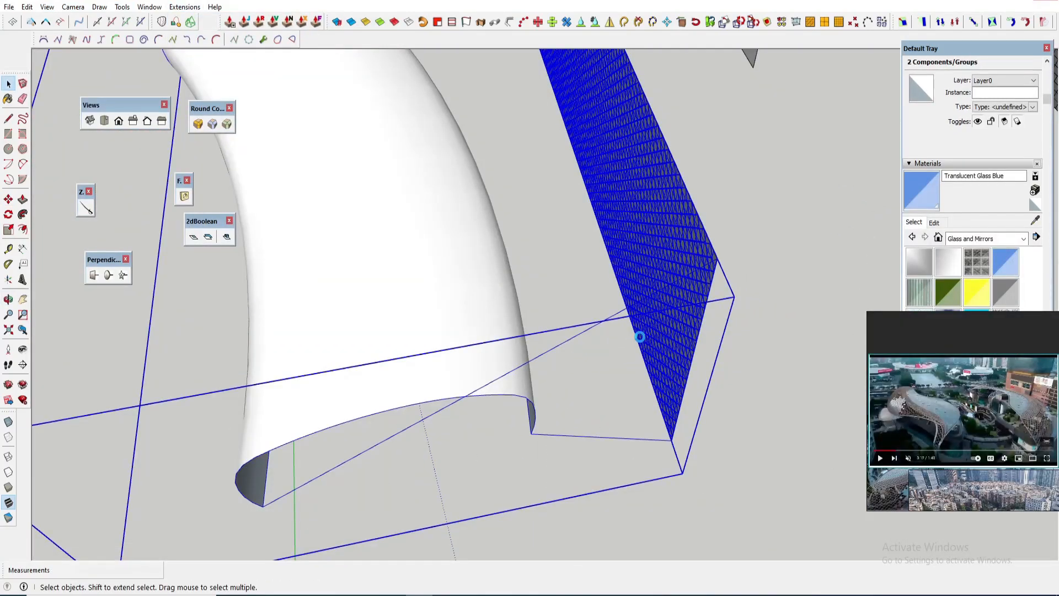
Step: Move the curved outline wall component about 153 m onto the lattice vault
key(m)
click(495, 440)
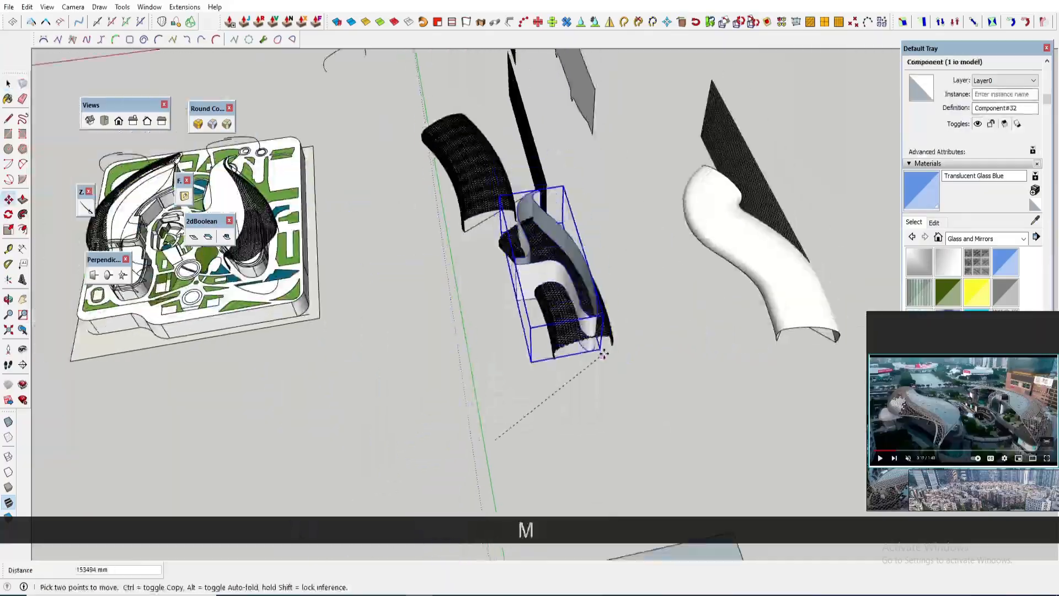
click(604, 354)
Step: Rotate and scale the lattice vault group so it spans the curved outline wall
scroll(605, 243, up, 4)
middle_drag(605, 244, 624, 320)
scroll(624, 320, down, 3)
key(q)
click(776, 386)
click(766, 393)
middle_drag(767, 393, 671, 420)
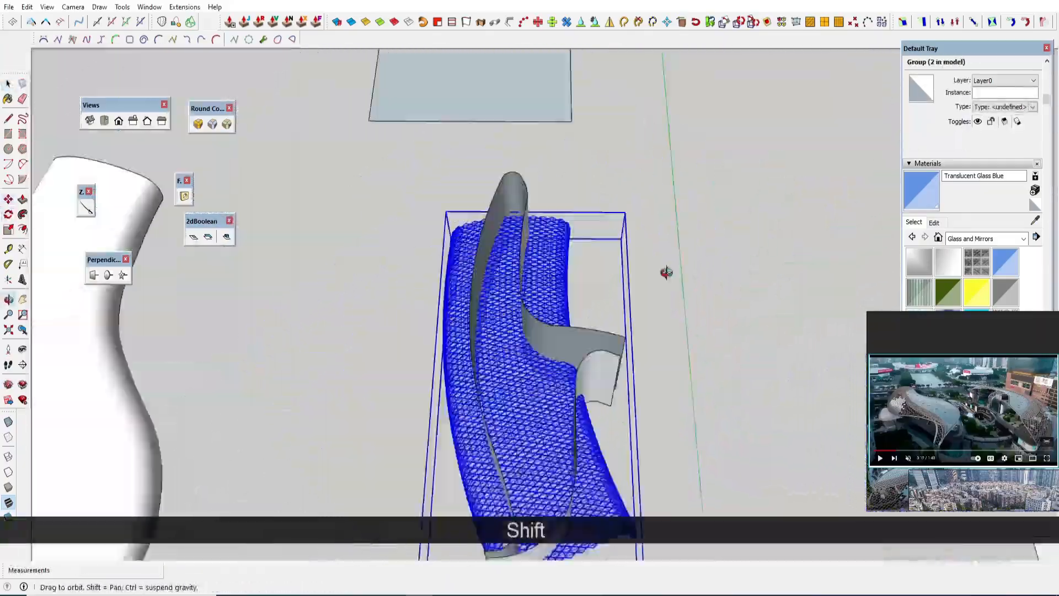
key(s)
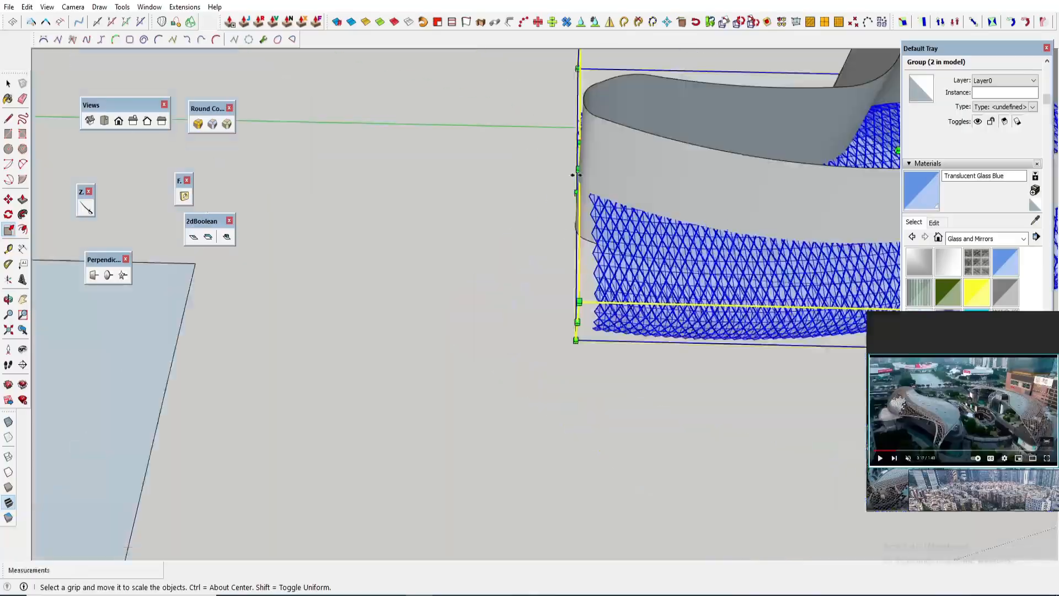
scroll(670, 319, down, 3)
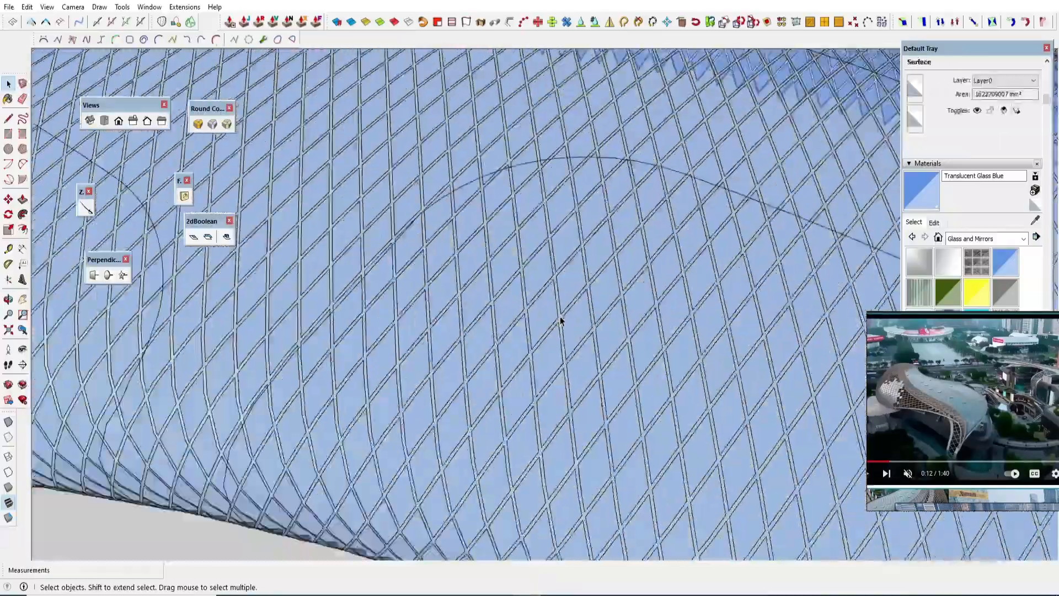
Step: Delete the leftover glass surface lying outside the curved roof outline on the lattice vault
key(Delete)
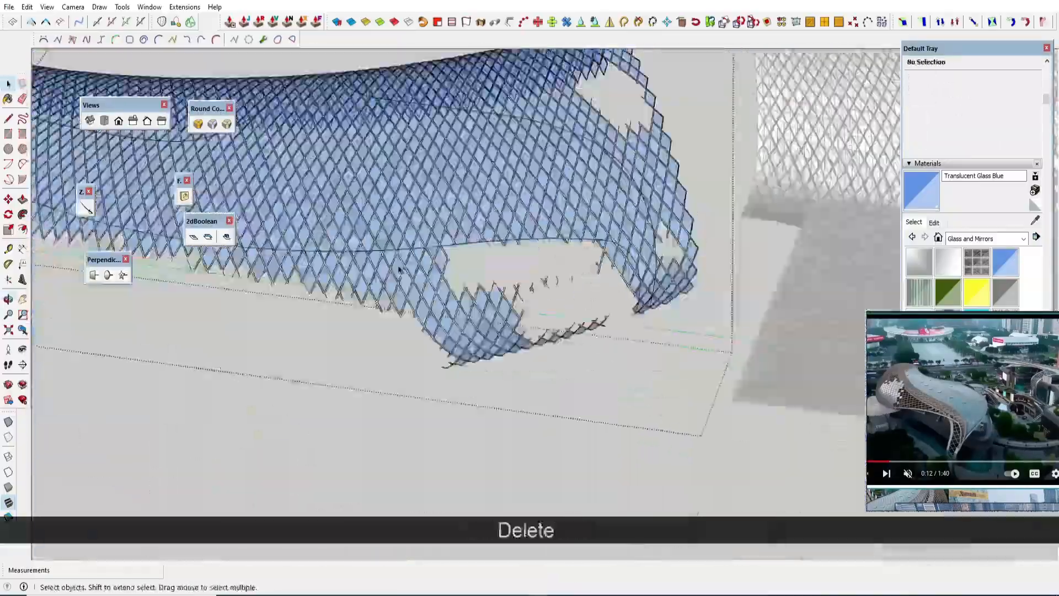
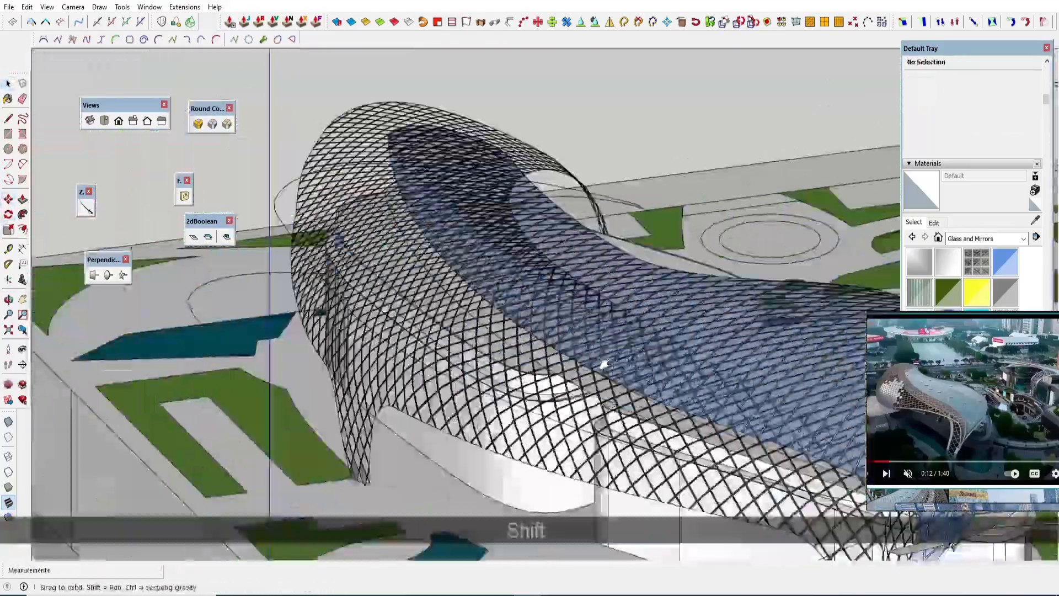
Step: Set the camera to perspective and select the glass-and-lattice roof group over the second building
scroll(605, 364, down, 5)
middle_drag(605, 364, 468, 153)
key(n)
click(480, 307)
key(space)
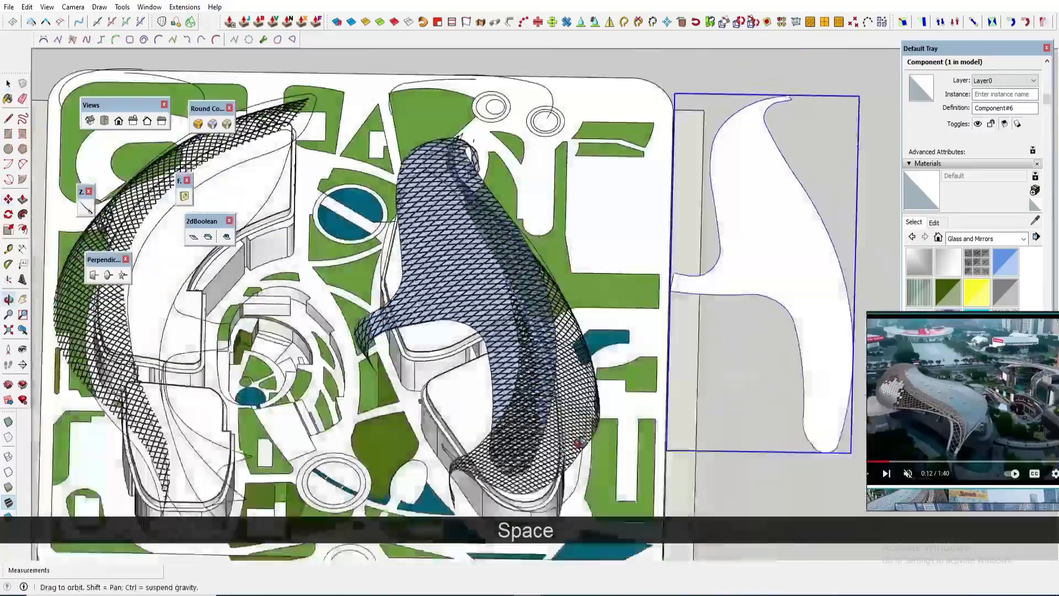
scroll(441, 188, up, 4)
scroll(424, 133, down, 5)
click(72, 7)
middle_drag(574, 215, 513, 193)
click(91, 74)
click(450, 166)
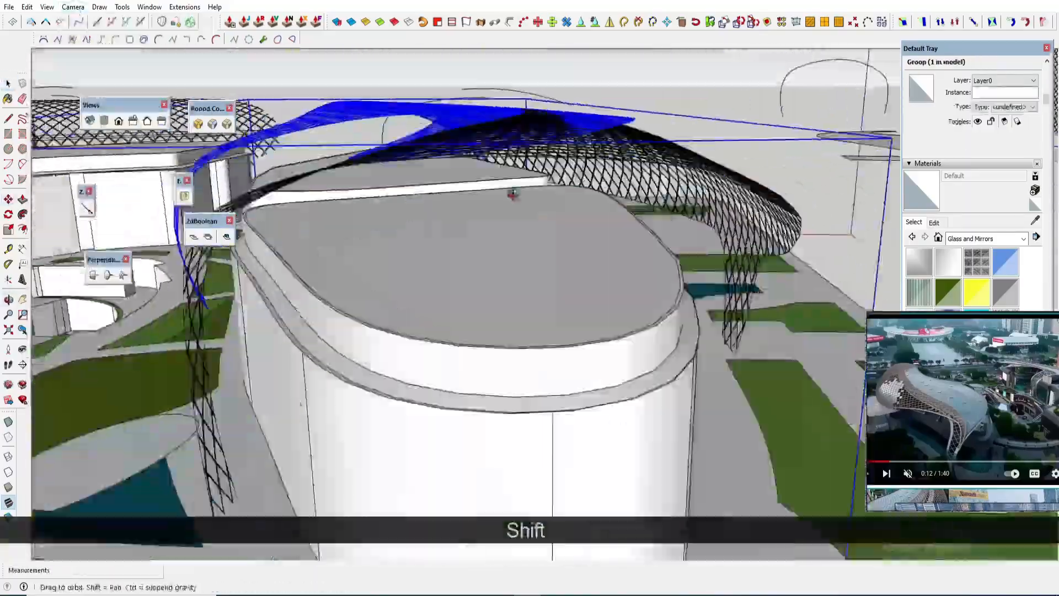
Step: Scale the glass-and-lattice roof group vertically and rotate it slightly in plan to line up with the second canopy
key(s)
drag(392, 113, 391, 144)
middle_drag(391, 144, 539, 225)
scroll(496, 378, down, 3)
key(q)
click(497, 378)
scroll(705, 193, up, 3)
click(705, 194)
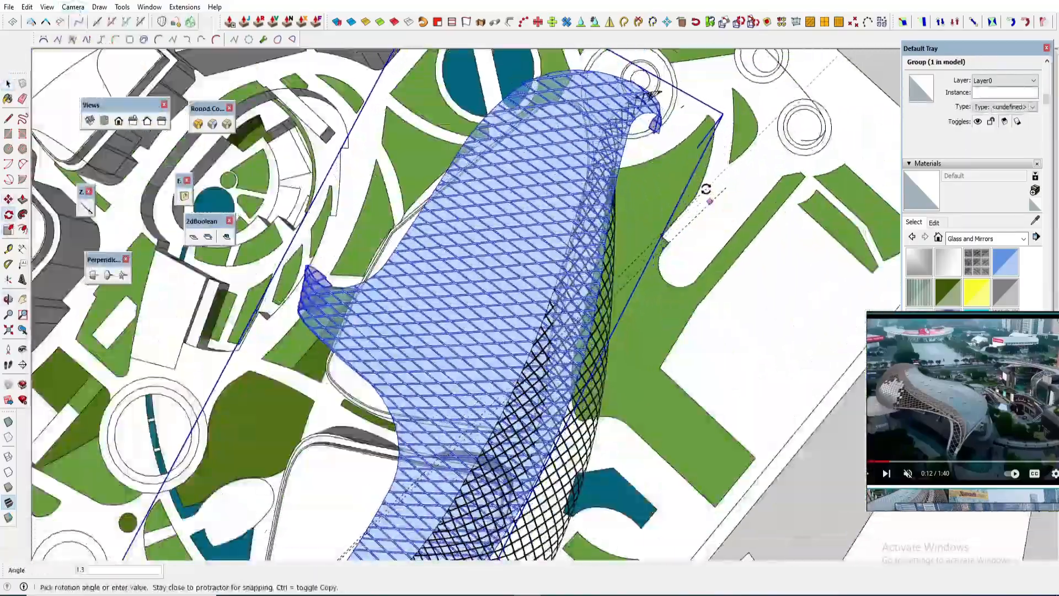
Step: Open the glass-and-lattice roof group for editing at the base of its curved leg
key(space)
middle_drag(704, 194, 624, 331)
scroll(623, 331, up, 6)
double_click(612, 320)
double_click(612, 320)
middle_drag(573, 248, 588, 296)
Step: Try to outline the missing corner at the base of the roof's leg
key(l)
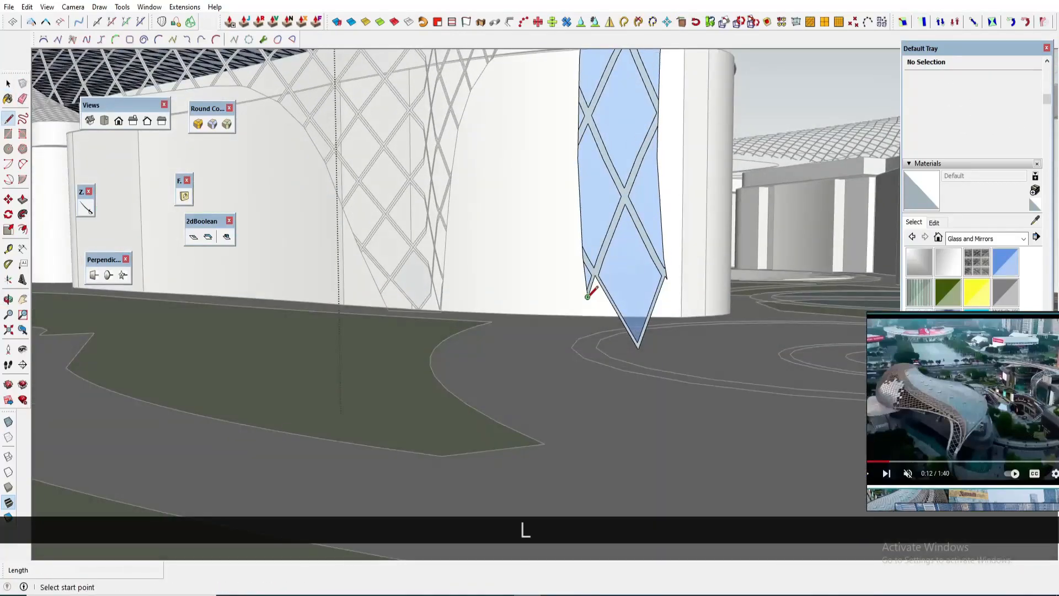
mouse_move(702, 254)
middle_down()
mouse_move(631, 447)
mouse_move(670, 275)
middle_up()
key(r)
key(e)
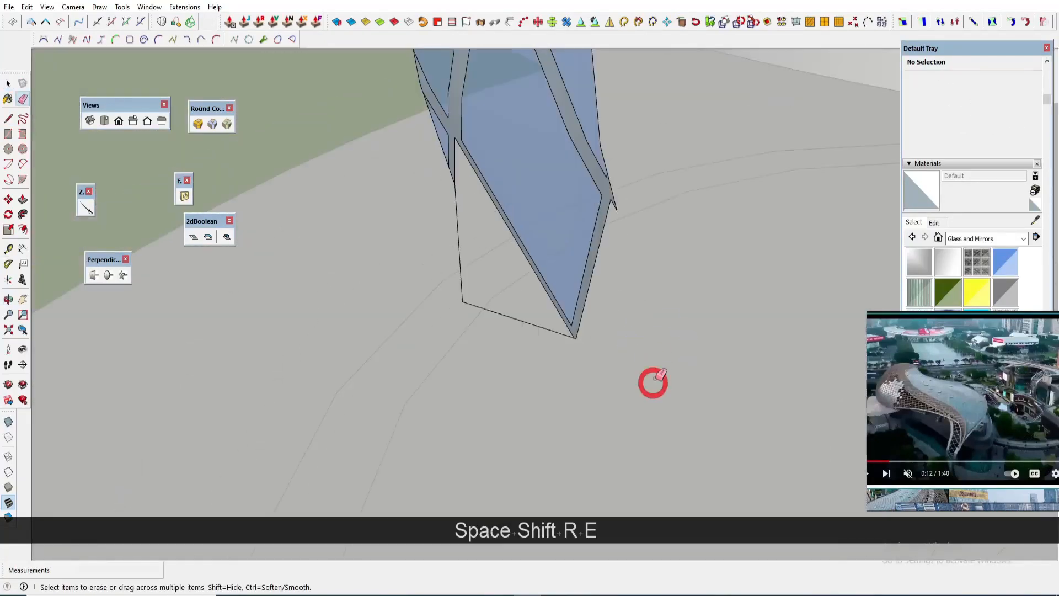
key(ctrl+z)
Step: Measure along the leg's side and draw edges closing the missing corner face on one side of its base
key(t)
scroll(688, 298, up, 4)
click(689, 303)
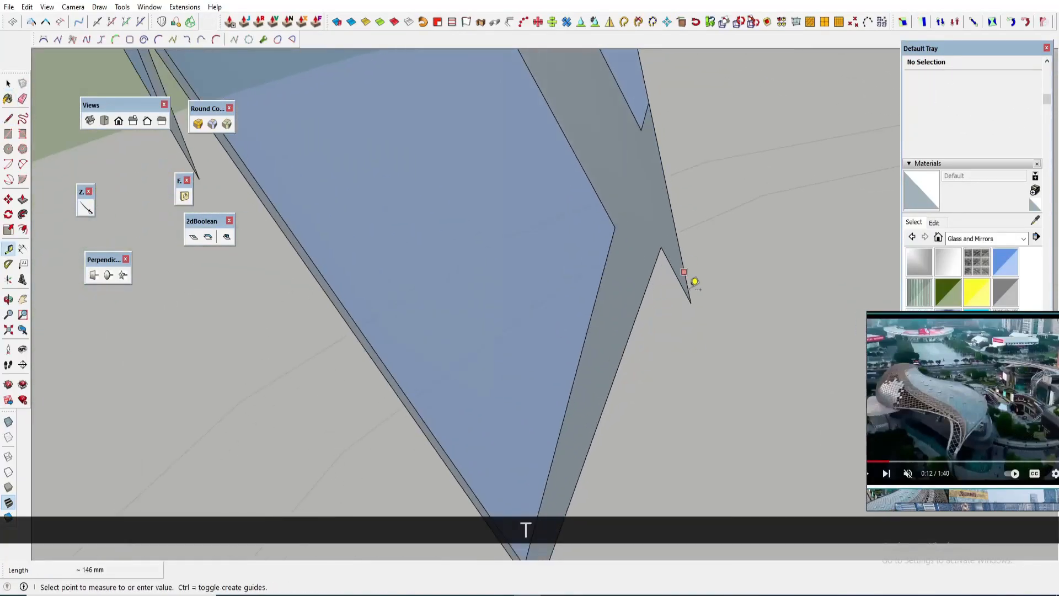
click(706, 353)
scroll(709, 358, down, 5)
key(l)
click(711, 365)
Step: Draw edges closing the missing corner on the other side of the leg's base so it ends squarely
middle_drag(664, 396, 574, 309)
scroll(562, 287, up, 2)
key(r)
key(t)
click(561, 264)
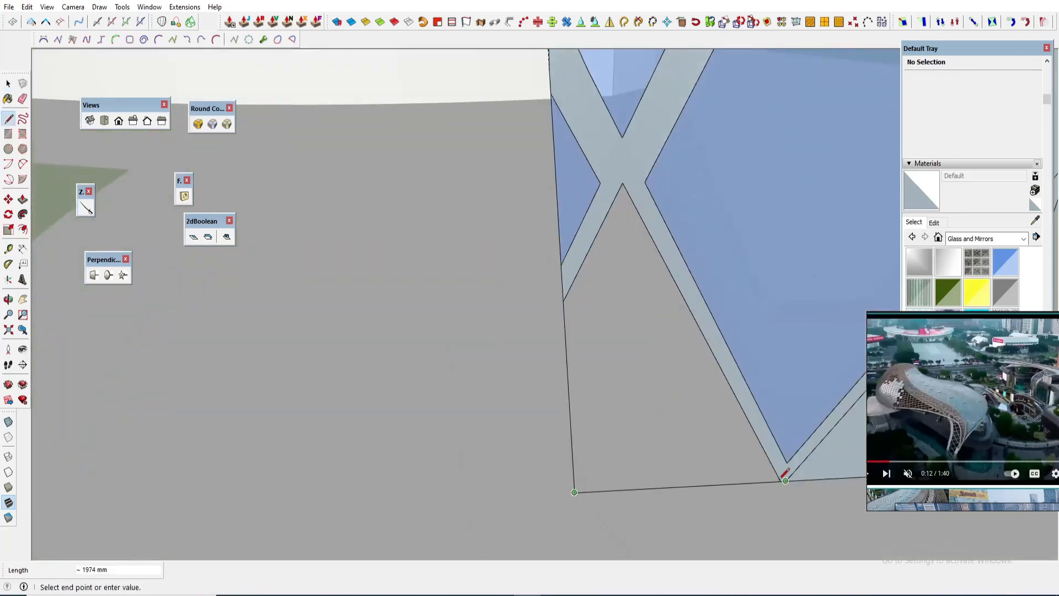
click(570, 79)
click(529, 495)
click(714, 342)
Step: Paint the new corner faces at the leg's base with Translucent Glass Blue and close the roof group
key(space)
key(e)
ctrl+click(684, 366)
key(space)
scroll(685, 359, down, 4)
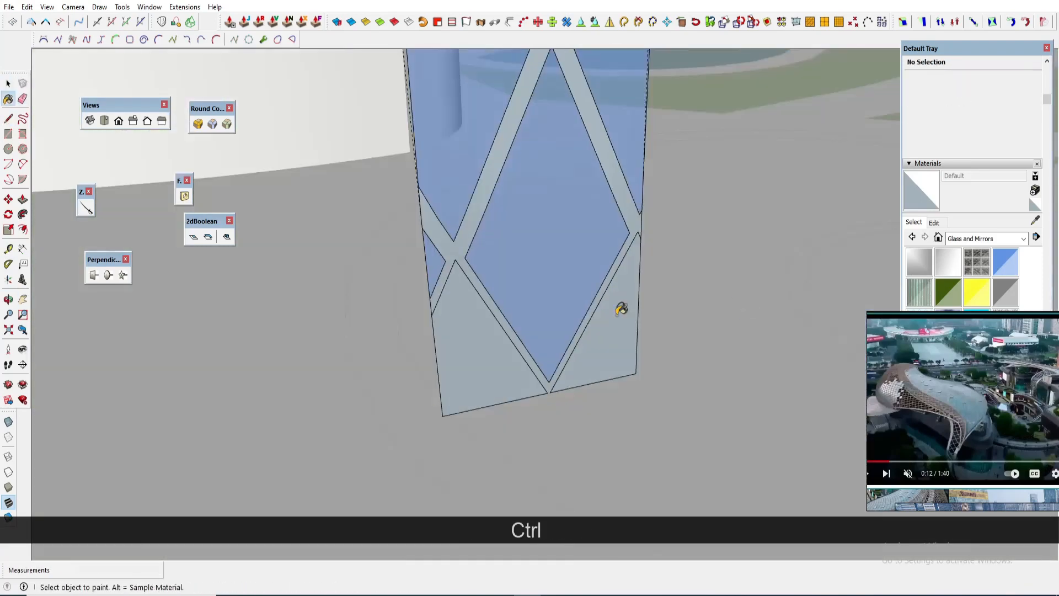
scroll(441, 410, down, 8)
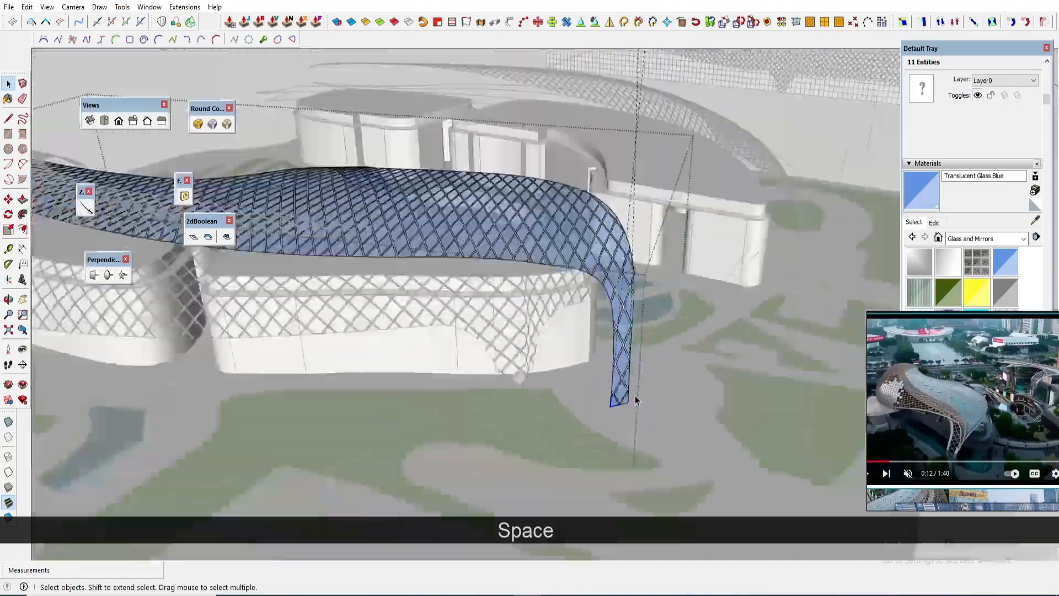
click(635, 395)
middle_drag(634, 395, 744, 154)
key(space)
key(Escape)
key(Escape)
key(space)
Step: Scale the glass-and-lattice roof group again, adjusting its height to fit the second building's canopy
click(550, 374)
key(s)
key(space)
scroll(500, 457, up, 3)
key(shift+s)
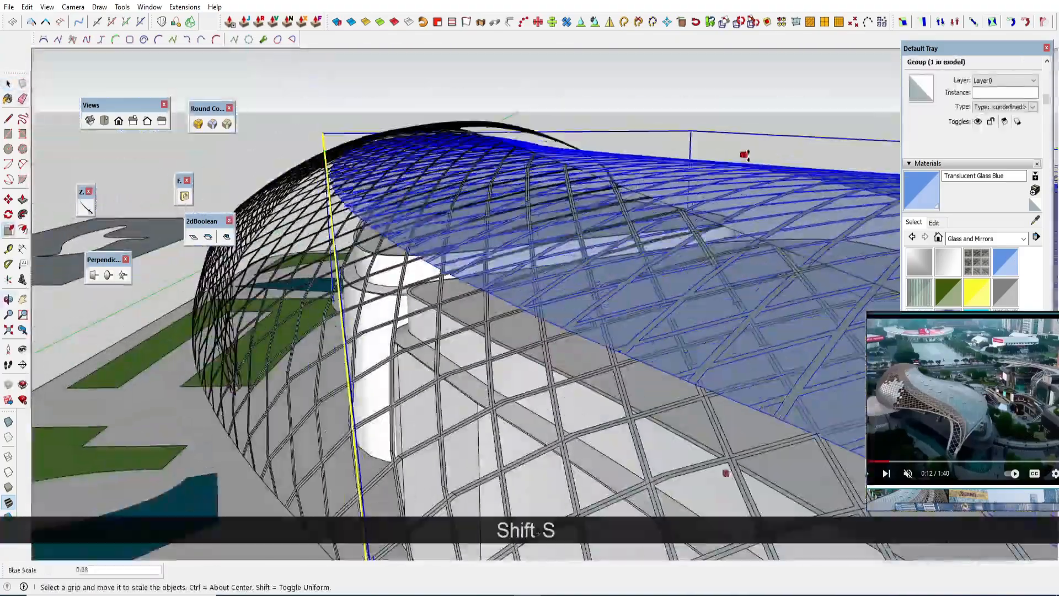
middle_drag(552, 163, 552, 232)
scroll(492, 199, down, 4)
shift+middle_drag(551, 231, 473, 259)
scroll(472, 260, down, 5)
click(472, 237)
key(s)
key(space)
scroll(486, 298, down, 3)
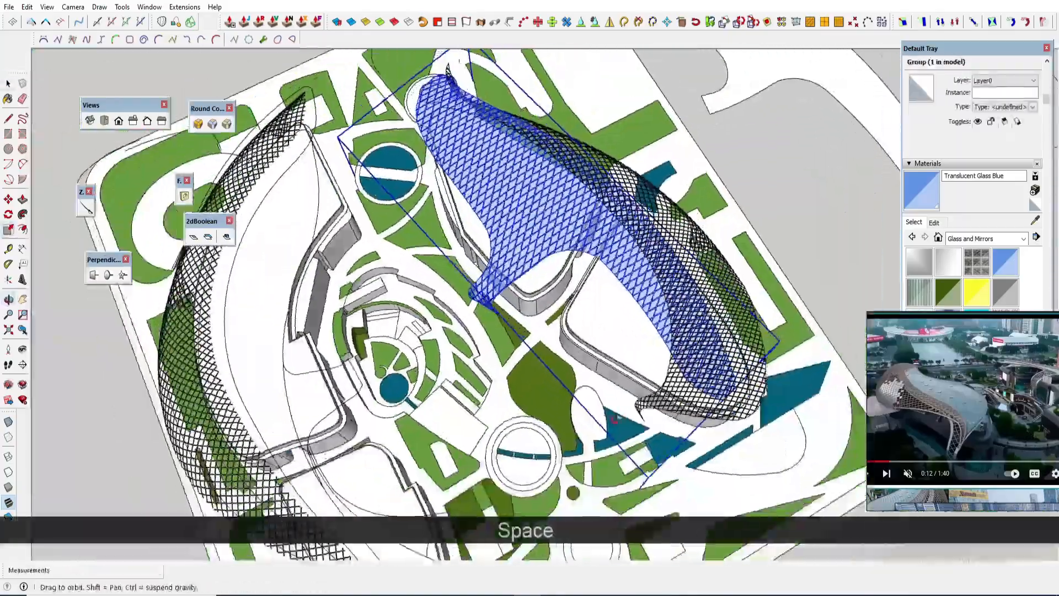
click(483, 355)
middle_drag(485, 420, 507, 332)
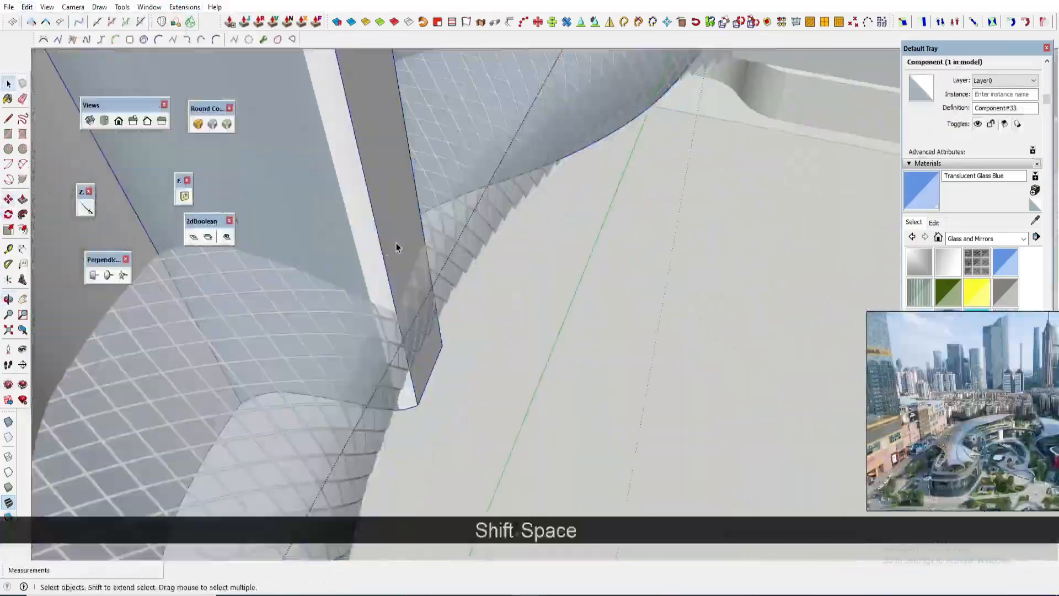
Step: Intersect the curved outline wall component with the lattice vault to trim the first building's roof
right_click(435, 274)
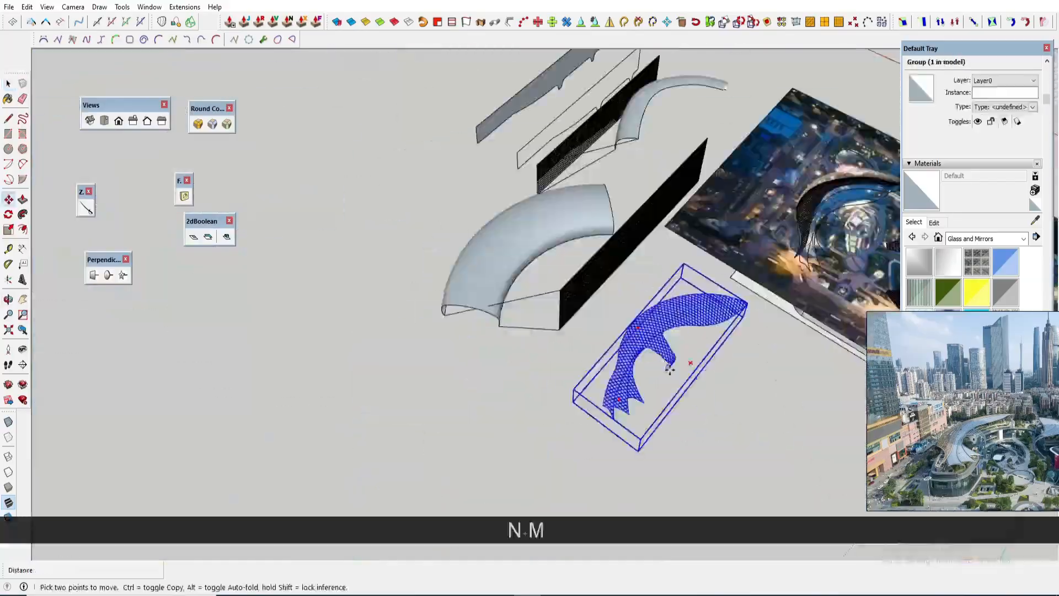
Step: Move the trimmed glass-and-lattice roof group over the first building and rotate it to follow that building's canopy
key(m)
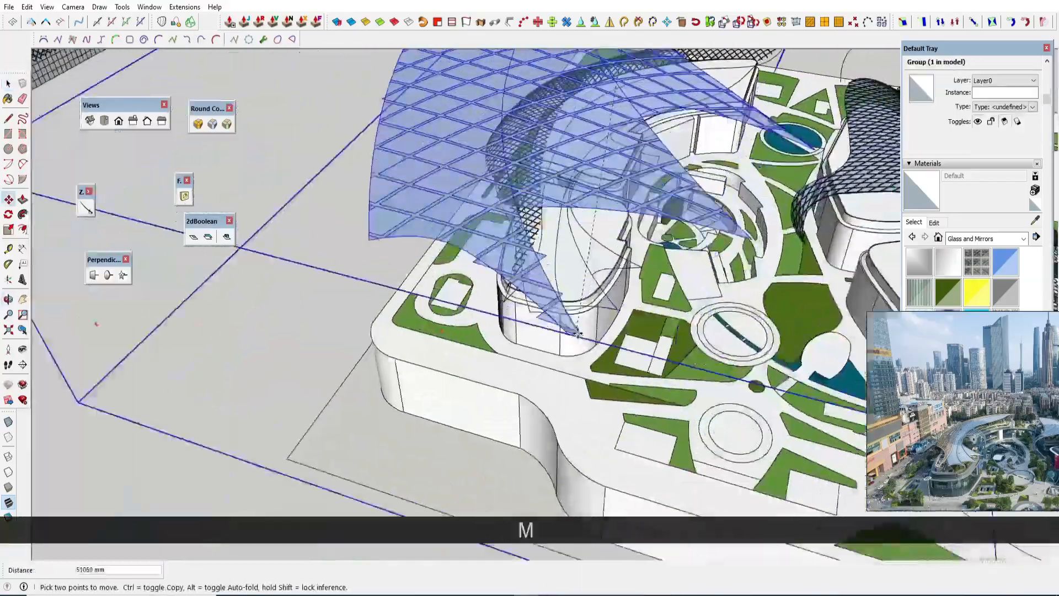
key(Up)
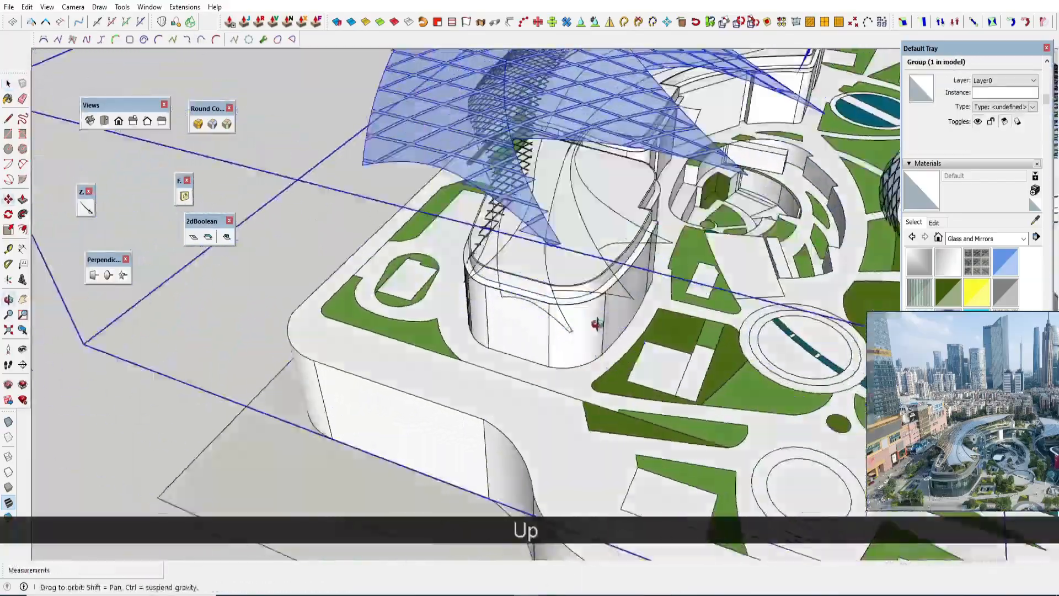
key(Up)
key(shift)
key(shift)
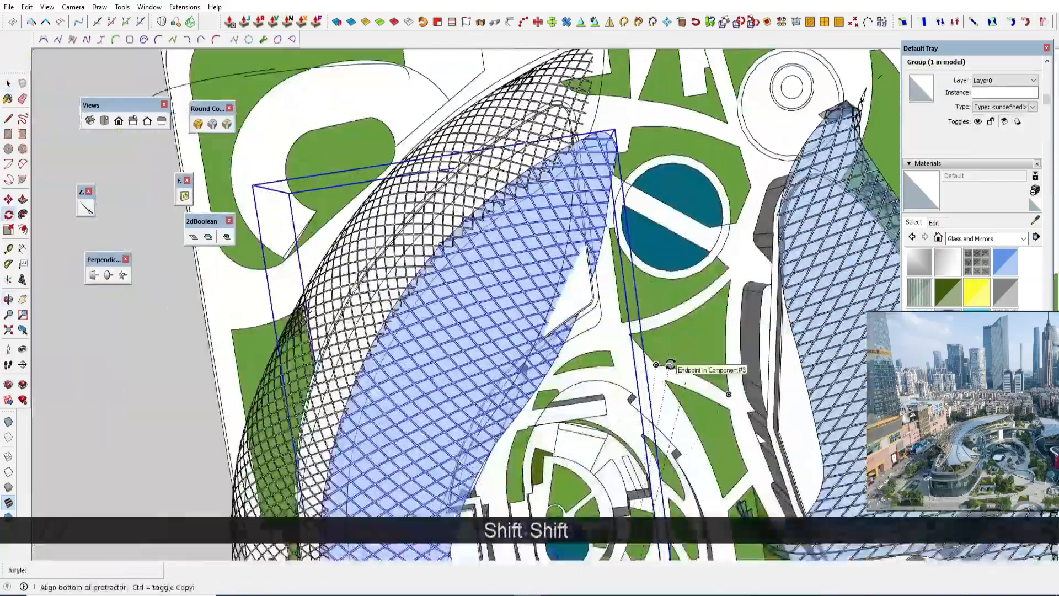
key(shift+m)
click(393, 309)
Step: Try to scale the first building's roof group vertically by about 1.27
key(s)
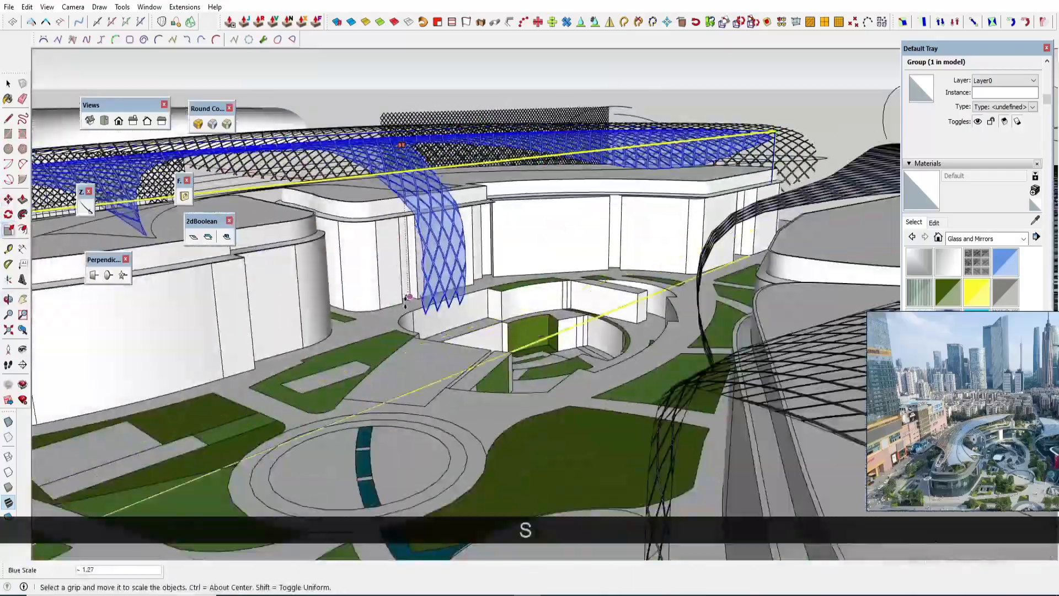
key(ctrl+z)
key(space)
click(465, 334)
key(shift)
key(shift)
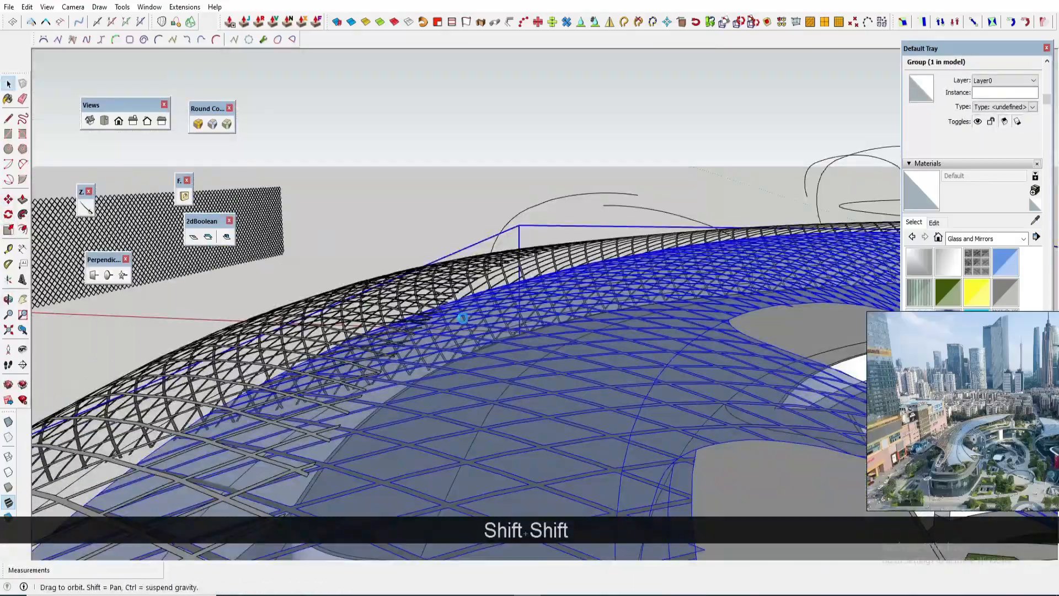
Step: Save the model and deselect the first building's roof group
click(449, 428)
key(shift)
key(space)
key(ctrl+s)
click(588, 356)
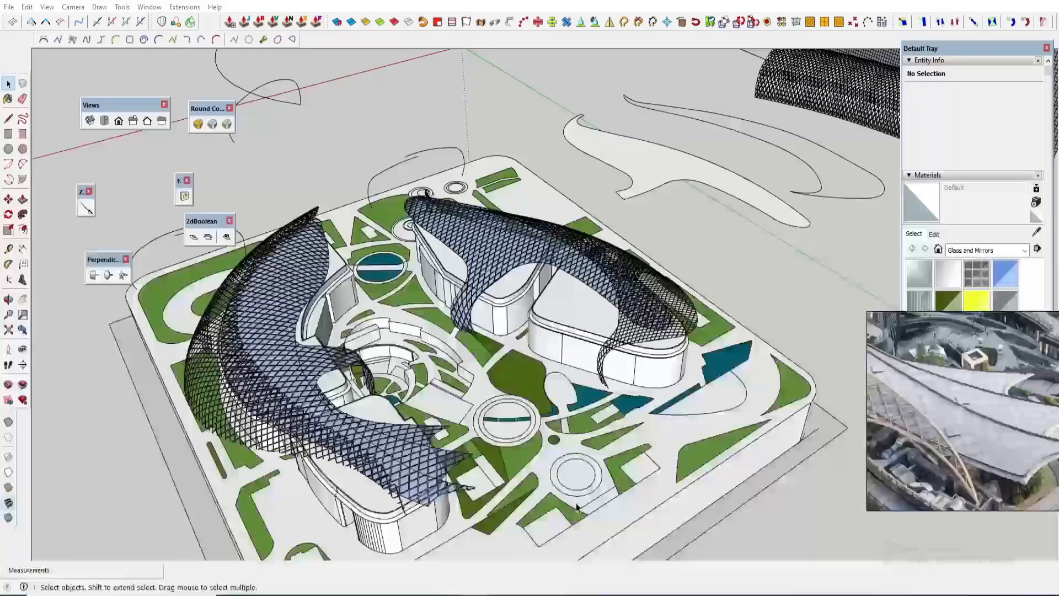
Step: Draw edges joining the open lattice bar ends along the inner border of the first building's canopy
scroll(379, 480, up, 3)
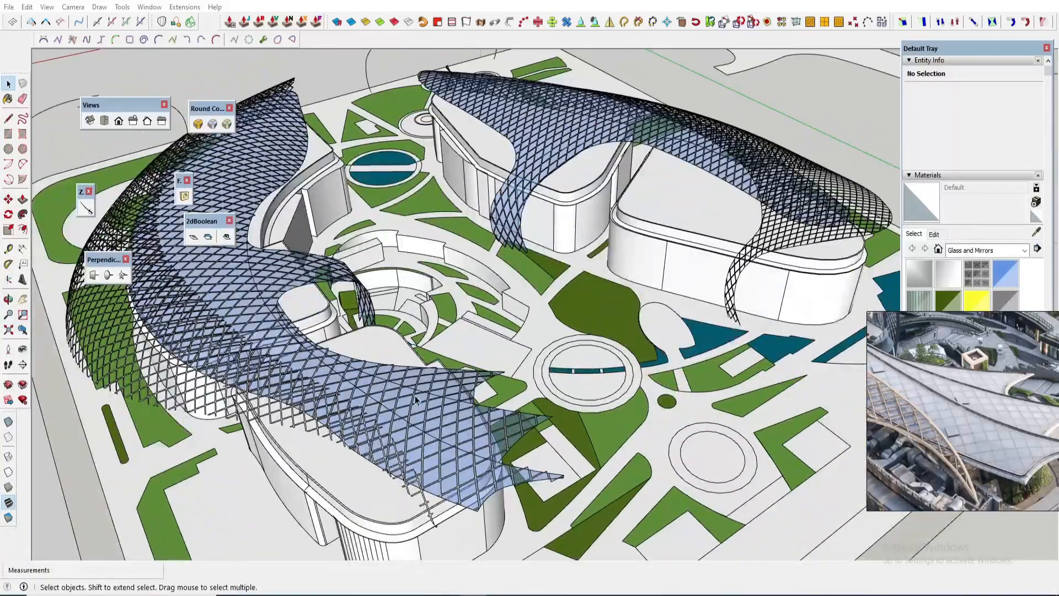
middle_drag(525, 403, 586, 441)
scroll(586, 519, up, 4)
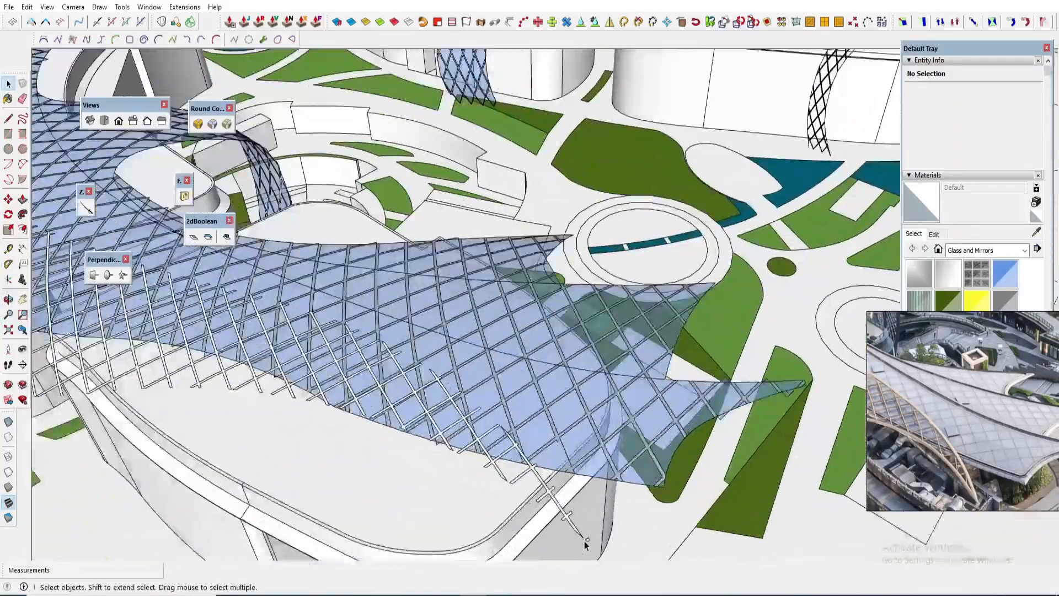
key(Escape)
key(Escape)
scroll(580, 528, down, 5)
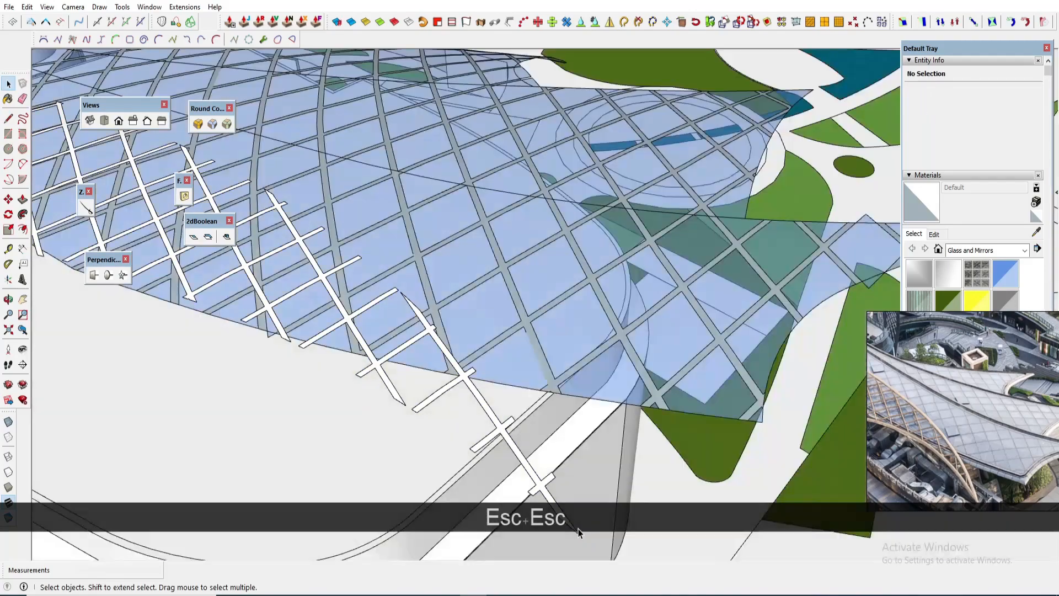
key(Escape)
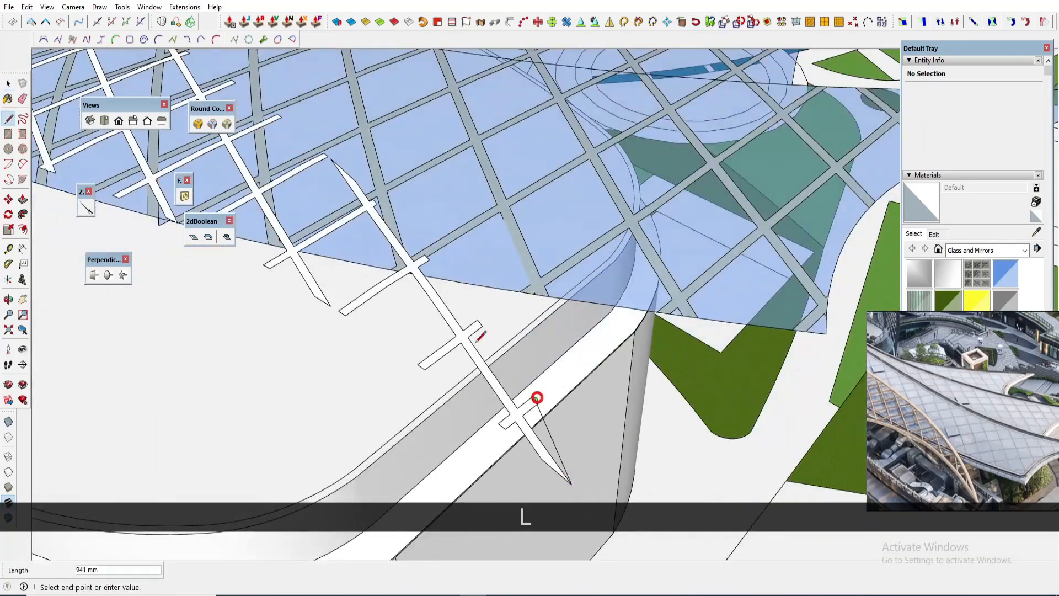
scroll(369, 151, up, 2)
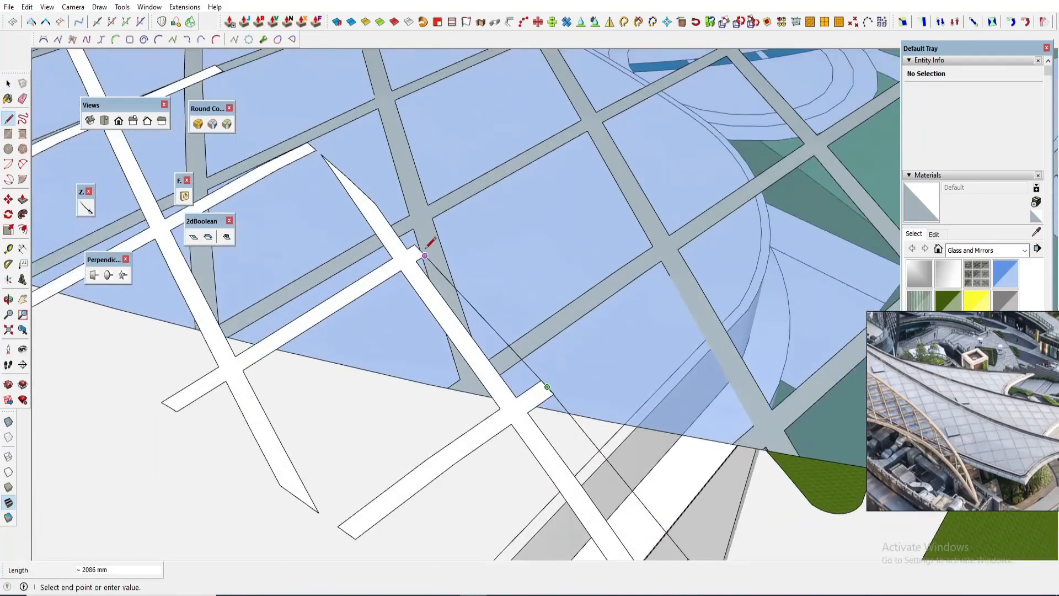
key(space)
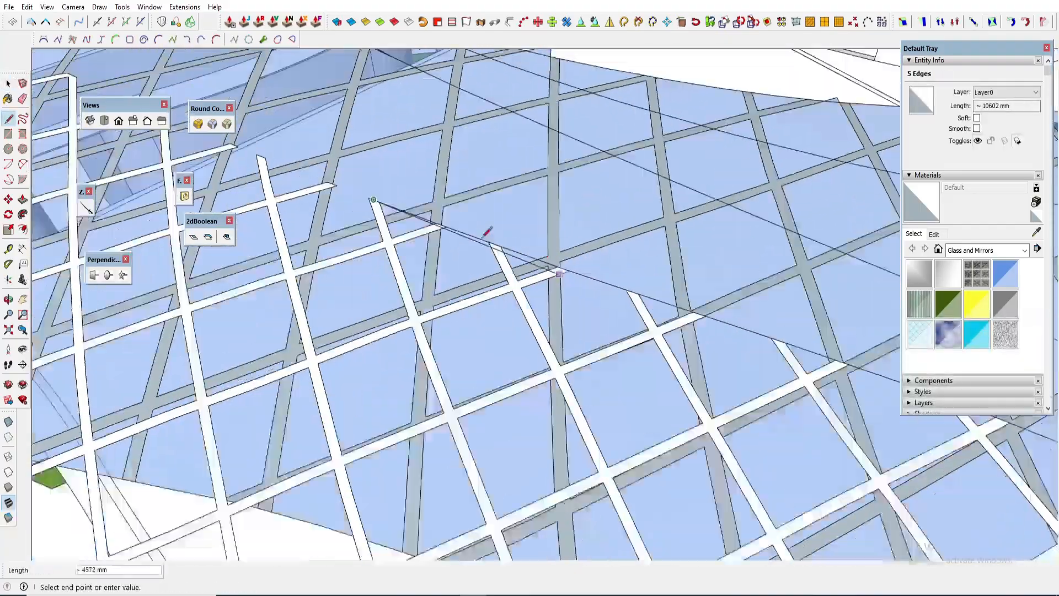
click(466, 251)
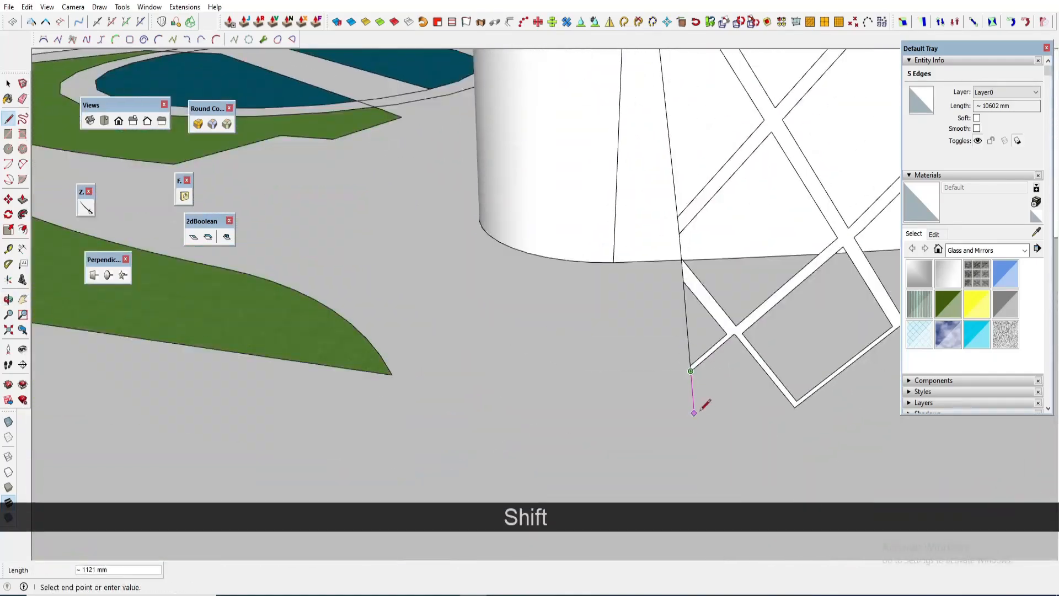
Step: Draw edges between the lattice bar ends along the canopy's lower border where it nears the ground
middle_drag(699, 411, 696, 298)
click(695, 298)
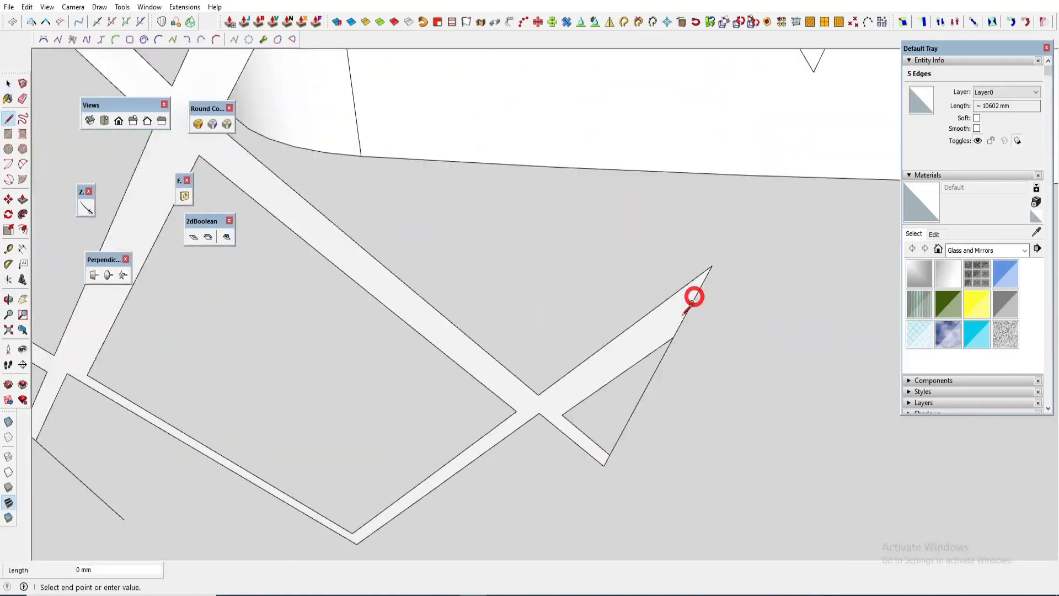
scroll(695, 298, down, 3)
click(543, 254)
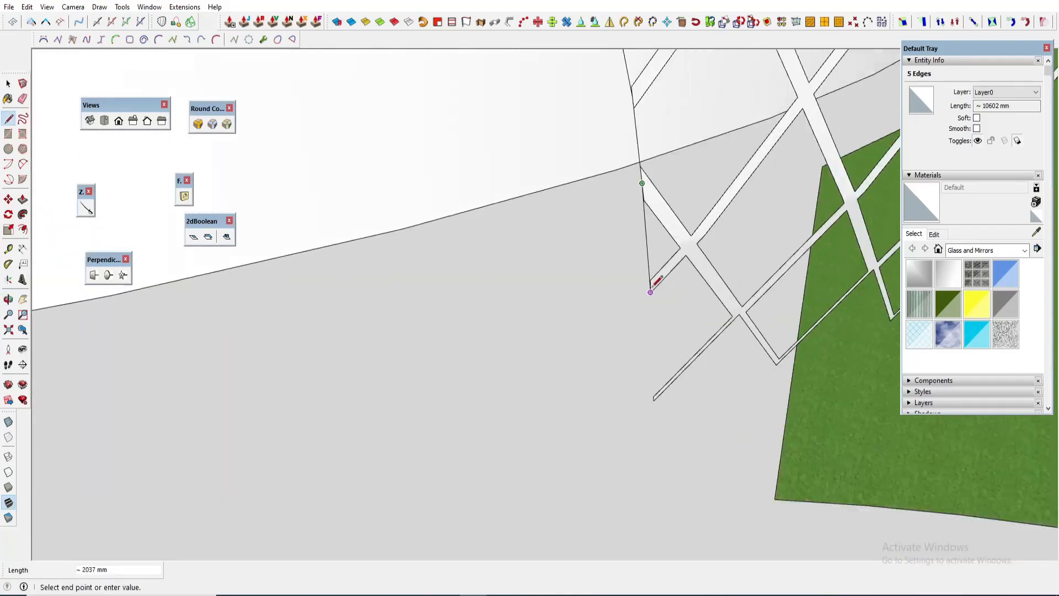
click(650, 292)
key(l)
middle_drag(650, 292, 446, 396)
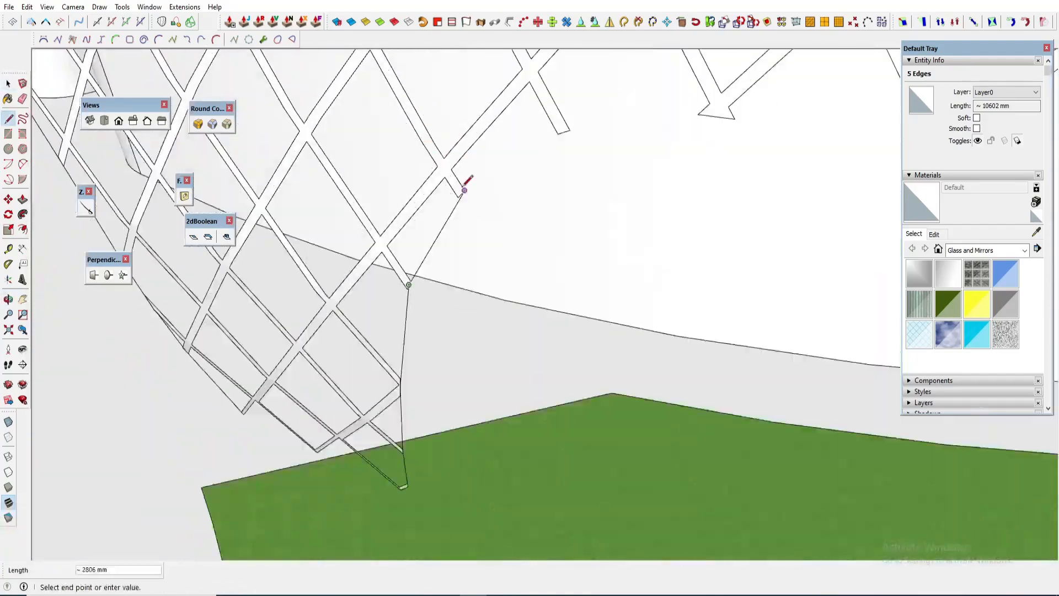
Step: Continue the closing edges along the canopy's outer border above the first building's roof, linking the remaining lattice ends
middle_drag(779, 188, 544, 325)
scroll(714, 218, down, 3)
scroll(800, 217, up, 3)
click(776, 214)
scroll(833, 224, down, 3)
scroll(811, 262, up, 4)
click(797, 281)
scroll(789, 280, up, 2)
scroll(782, 278, down, 4)
scroll(593, 320, up, 3)
click(631, 390)
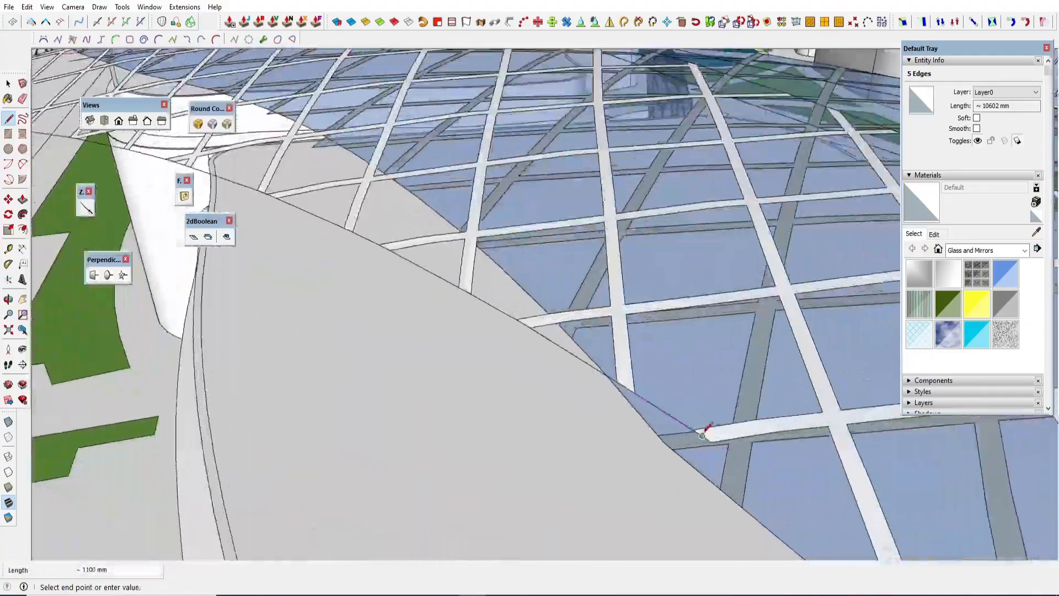
click(702, 436)
scroll(702, 436, down, 4)
scroll(873, 445, up, 3)
scroll(872, 445, down, 5)
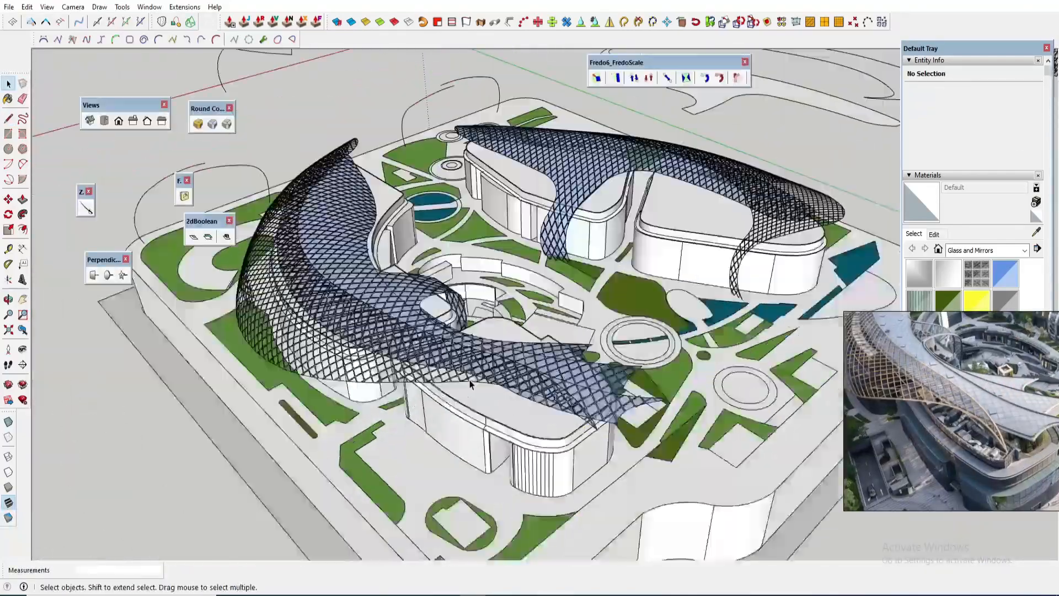
Step: Select the border edges around the first building's lattice canopy
scroll(463, 433, up, 3)
middle_drag(452, 430, 463, 433)
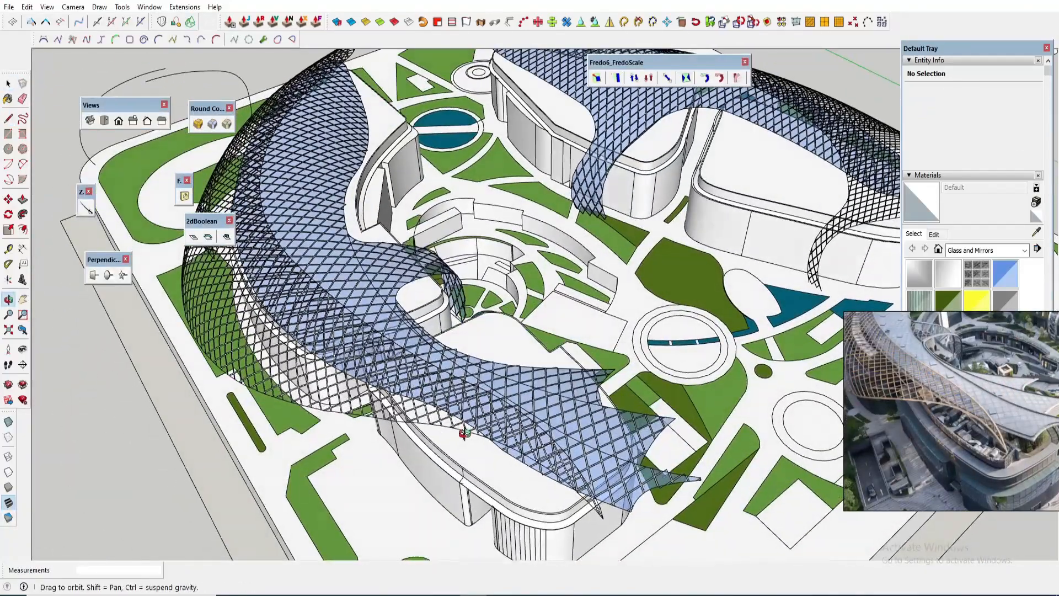
click(508, 23)
click(365, 352)
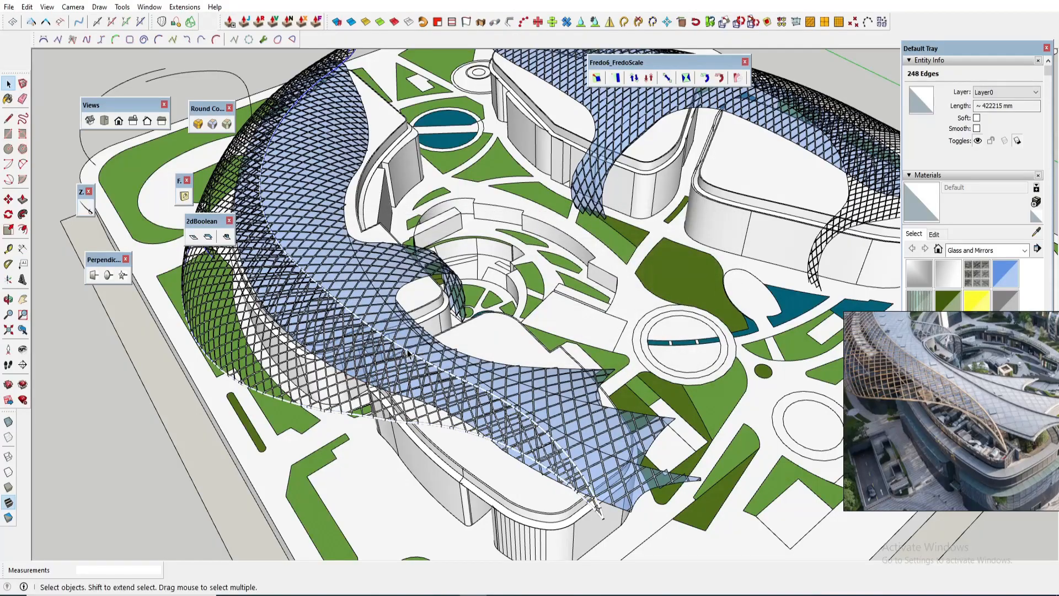
Step: Convert the selected border edges of the second building's lattice canopy into tubes
scroll(408, 353, down, 2)
middle_drag(408, 353, 444, 350)
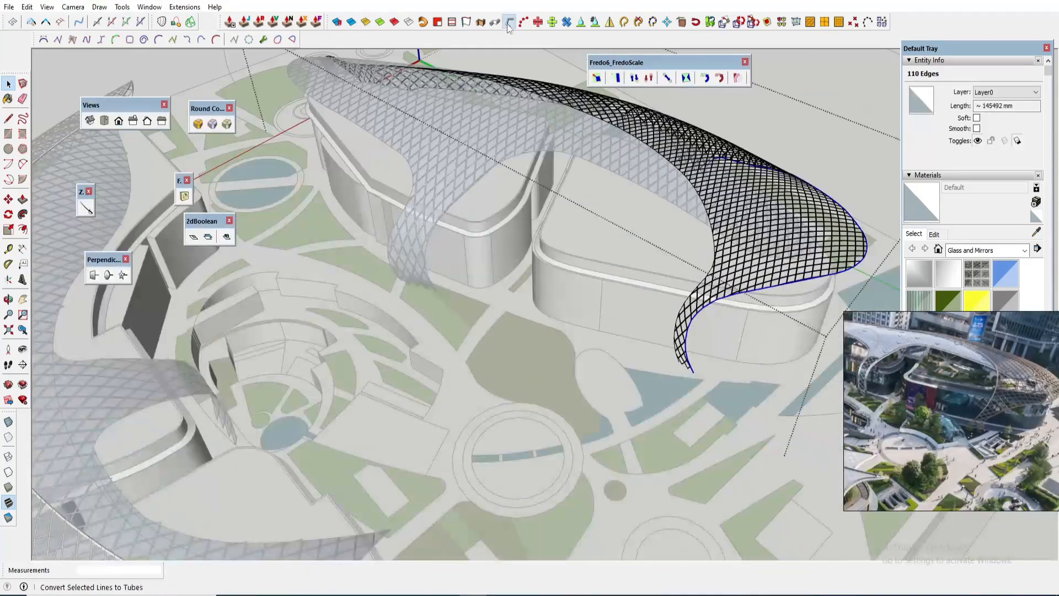
click(508, 22)
Step: Make a component from the small rectangle on the first building's roof beneath the canopy border
key(space)
key(g)
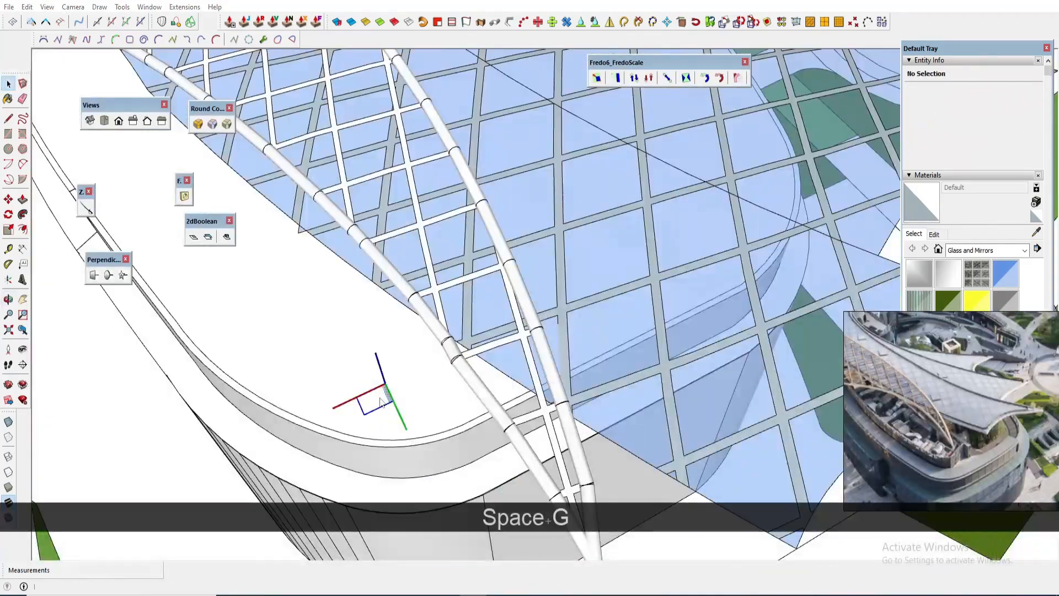
key(Return)
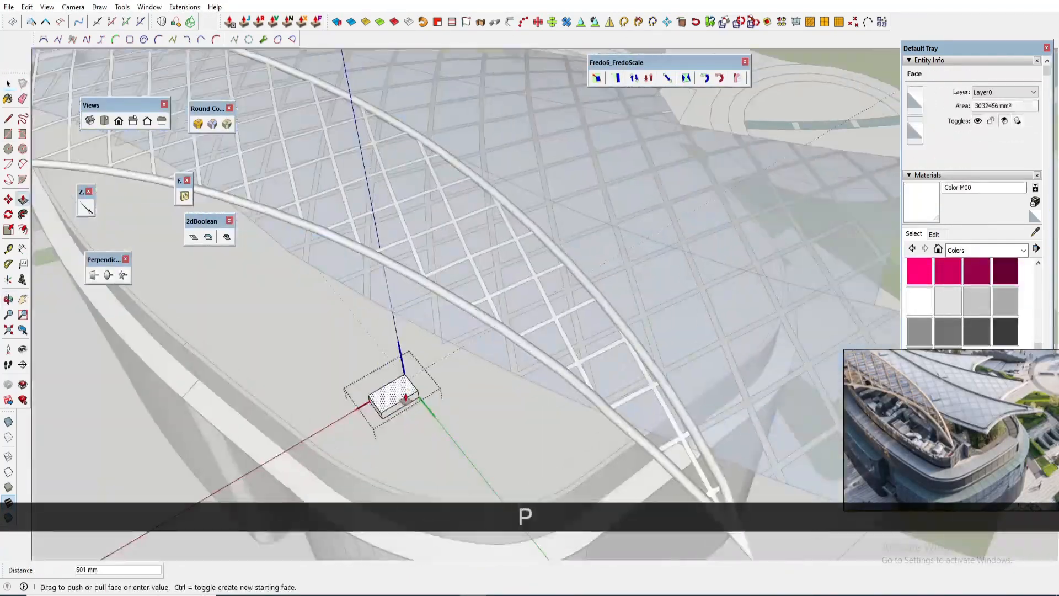
Step: Extrude the component's rectangle about 501 mm into a block and delete the surplus geometry, keeping only one vertical end face
click(379, 342)
key(shift)
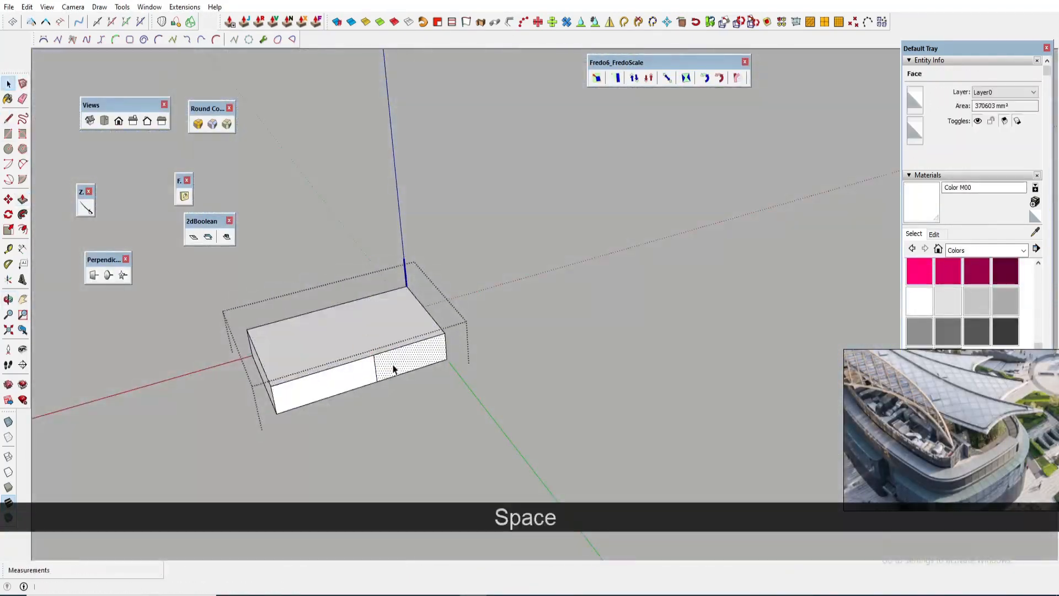
key(Delete)
key(Delete)
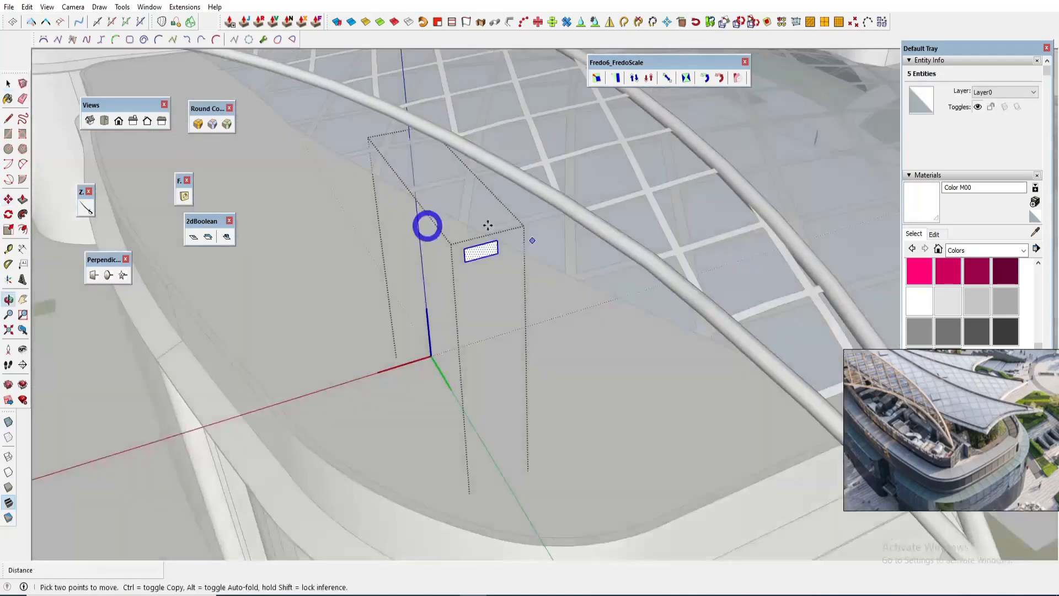
Step: Divide the vertical face with a line near one end and a copy of its upper edge, and draw the profile's slanted line
key(l)
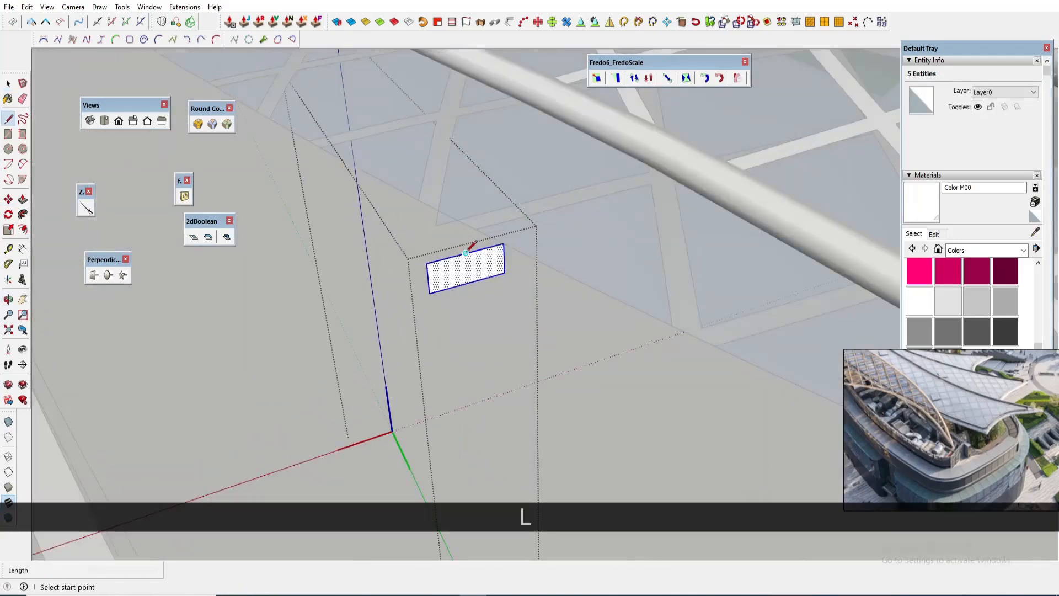
scroll(465, 253, up, 3)
click(496, 248)
key(space)
key(space)
click(480, 246)
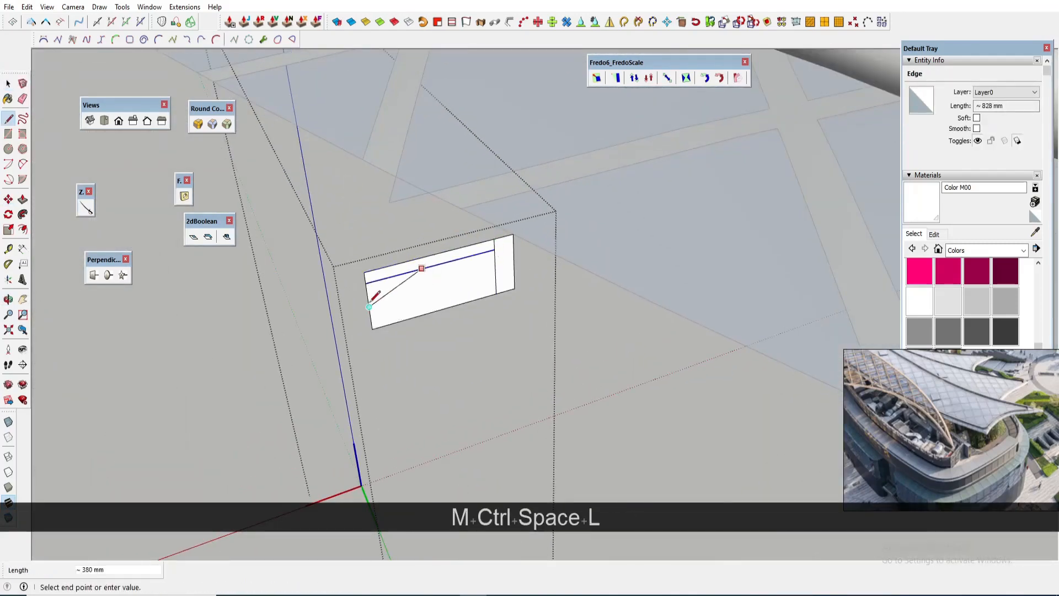
Step: Draw the sloping taper edge on the notched frame profile and mirror the edges to complete its opposite half
click(370, 305)
click(548, 274)
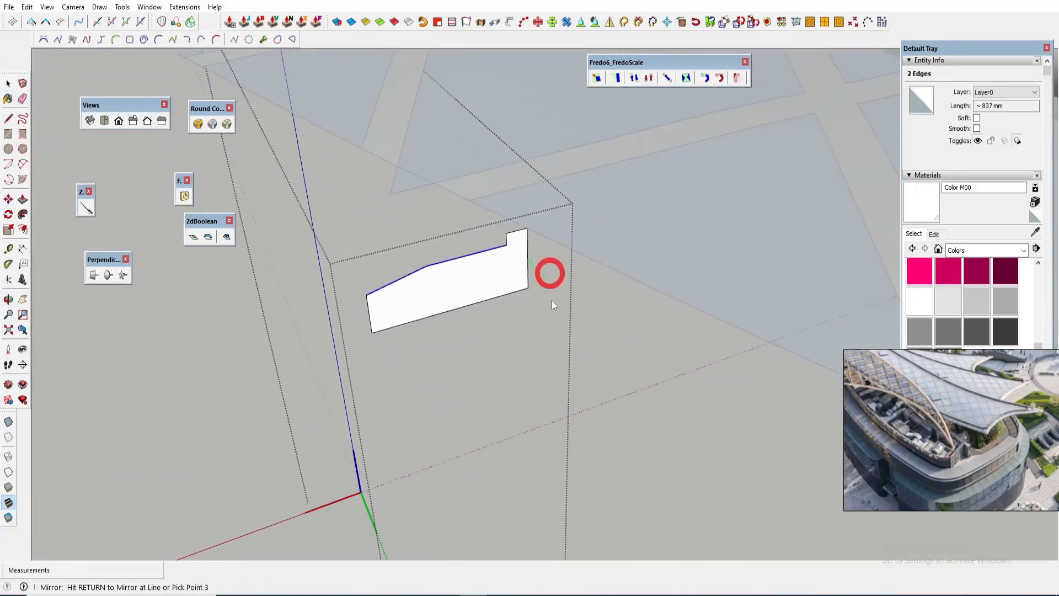
ctrl+click(410, 270)
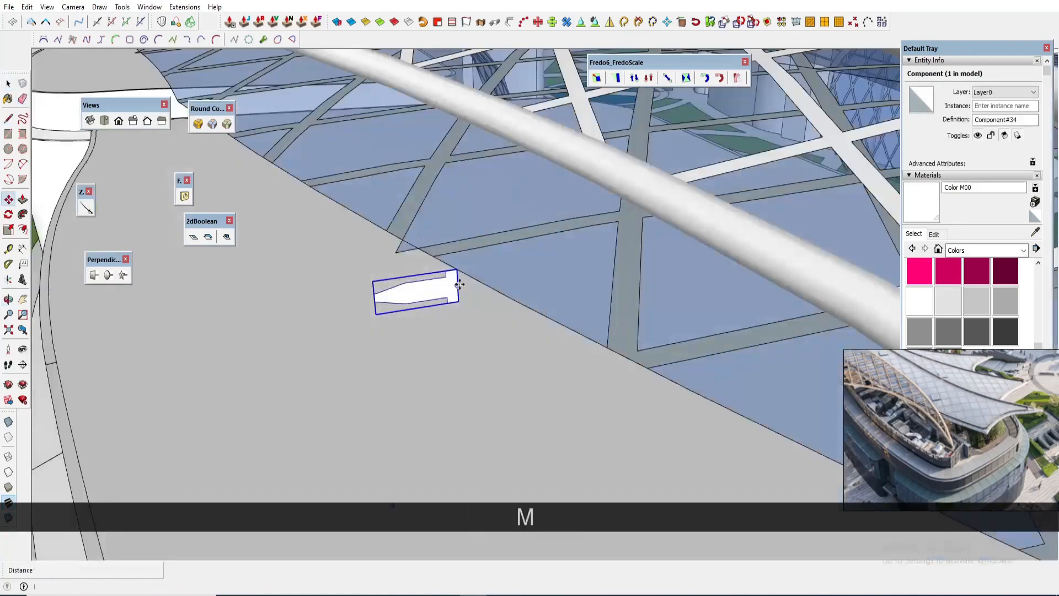
Step: Sweep the frame profile along the glass roof's boundary curves with FollowMeAndKeep and exit the group
middle_drag(453, 354, 480, 362)
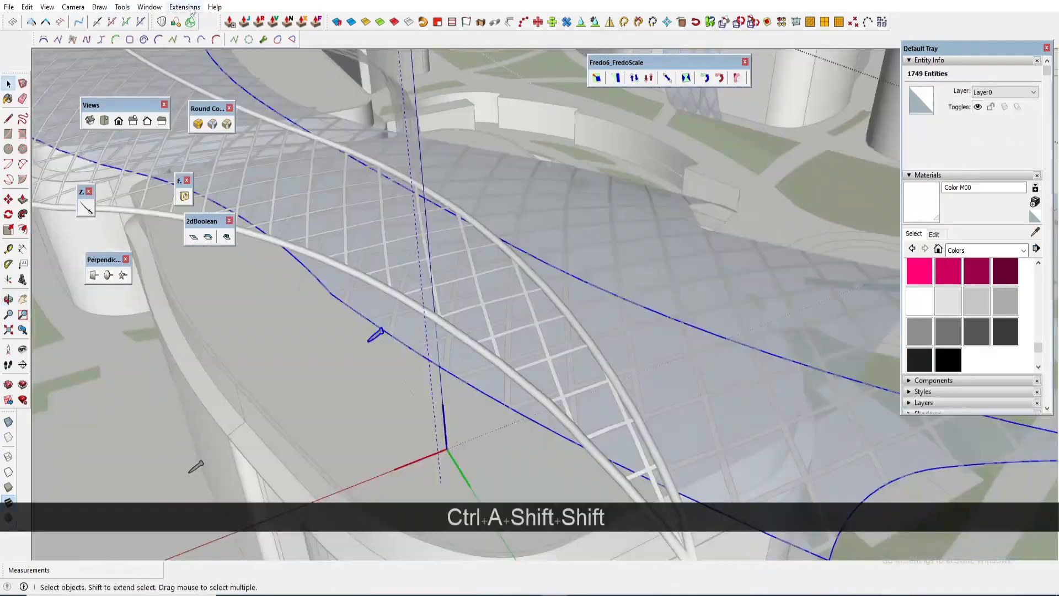
click(184, 7)
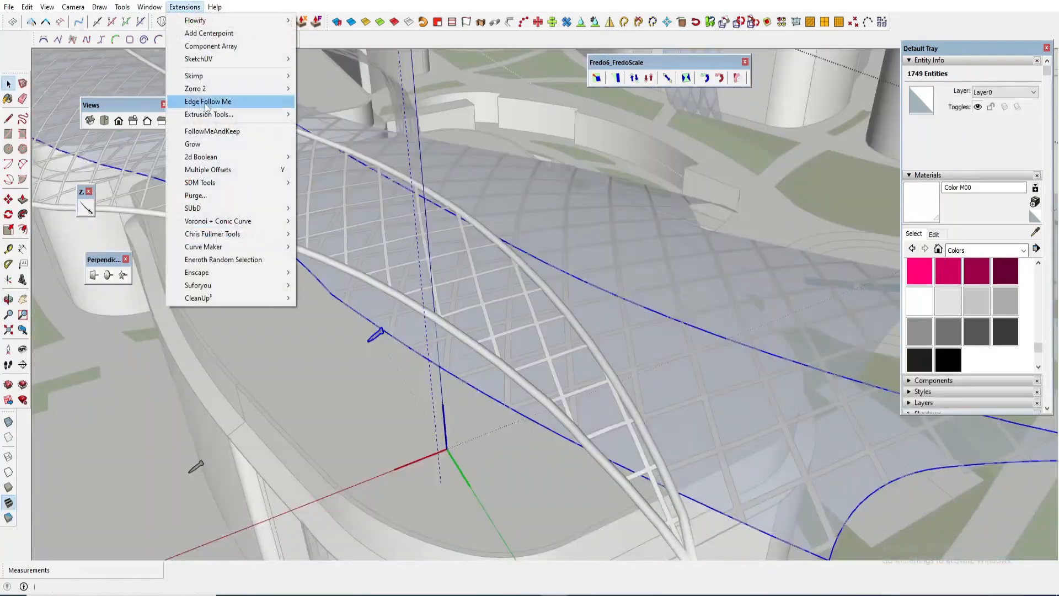
click(212, 130)
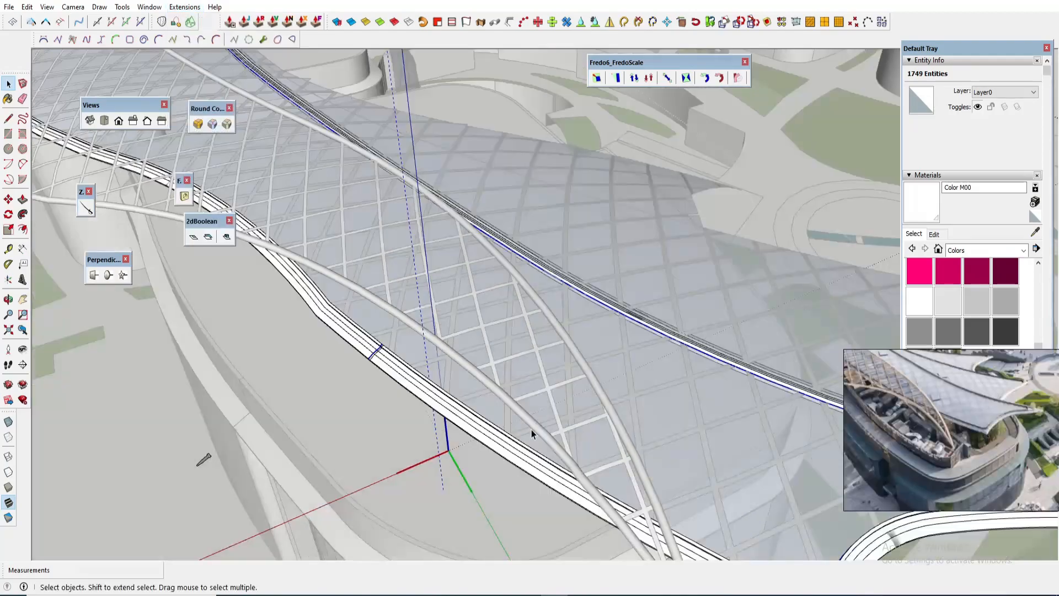
middle_drag(532, 430, 564, 403)
key(space)
key(Escape)
key(Escape)
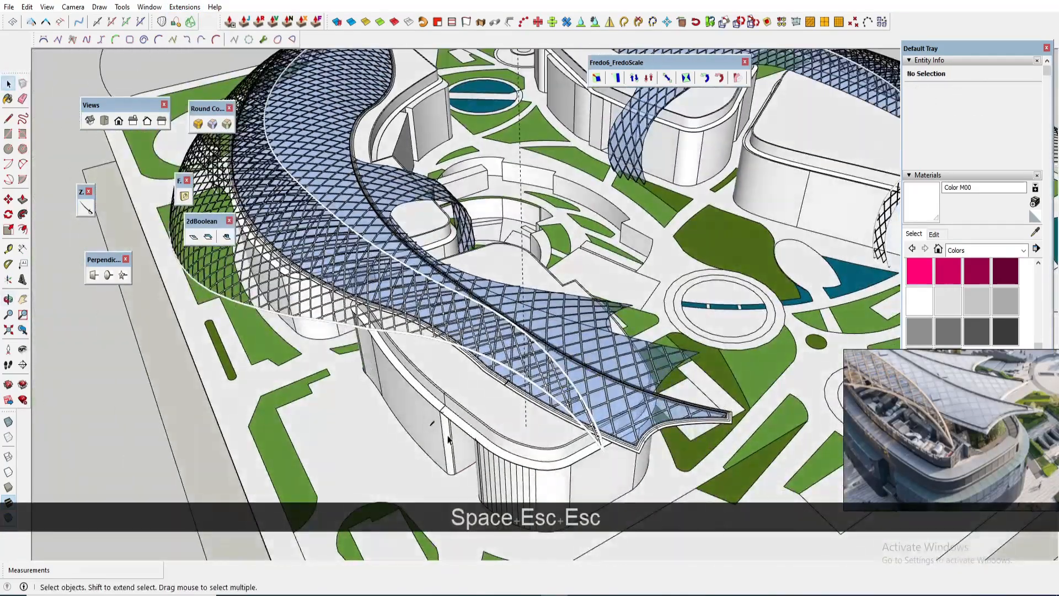
middle_drag(559, 387, 572, 381)
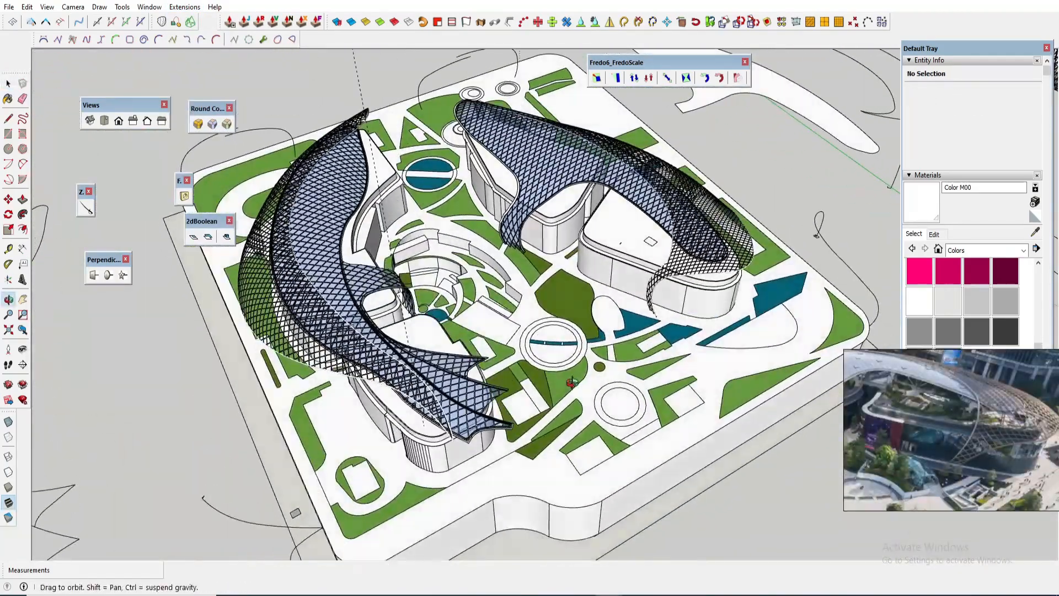
key(space)
click(27, 7)
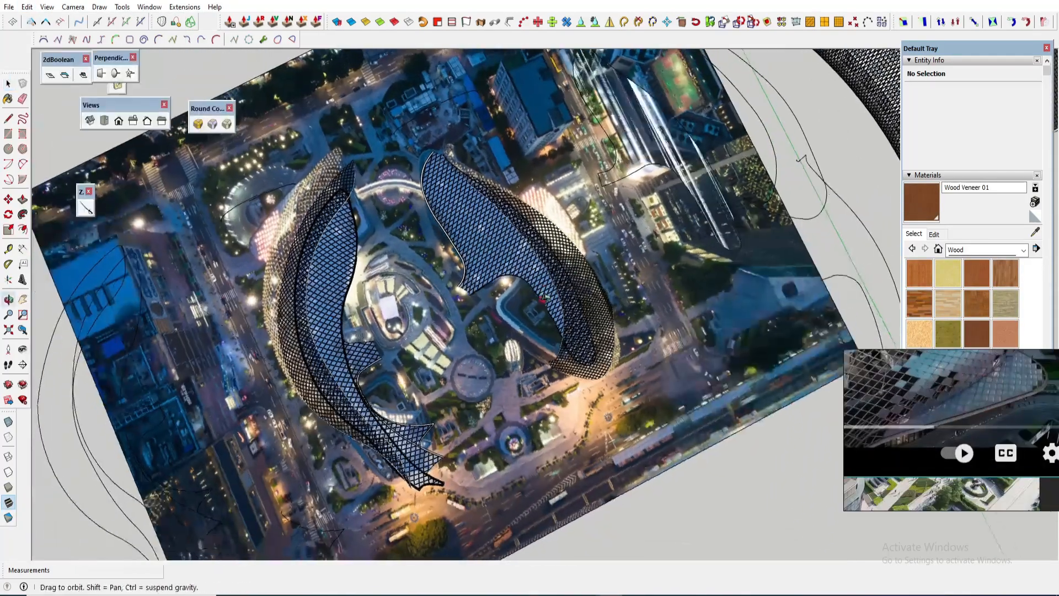
Step: Trace the start of the curved outline beside the right lattice canopy over the satellite image, beginning at the canopy's outer edge
scroll(476, 262, up, 6)
shift+middle_drag(476, 262, 470, 299)
scroll(316, 292, up, 2)
key(l)
click(302, 311)
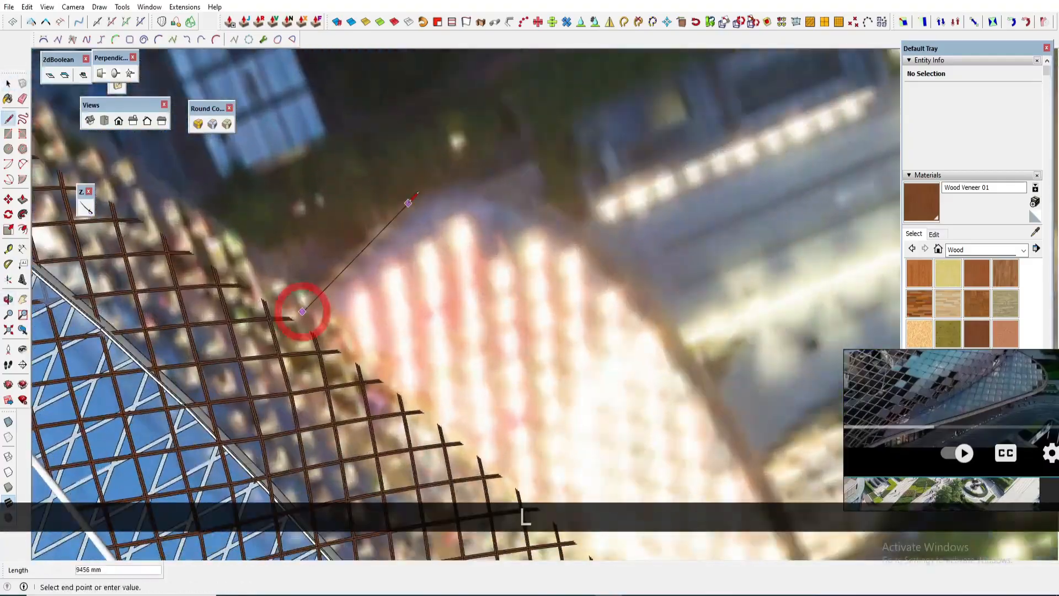
double_click(563, 221)
shift+middle_drag(562, 221, 477, 135)
scroll(478, 135, down, 4)
Step: Continue the traced outline with arcs following the ground edge beside the right lattice canopy
key(space)
key(a)
scroll(693, 383, up, 4)
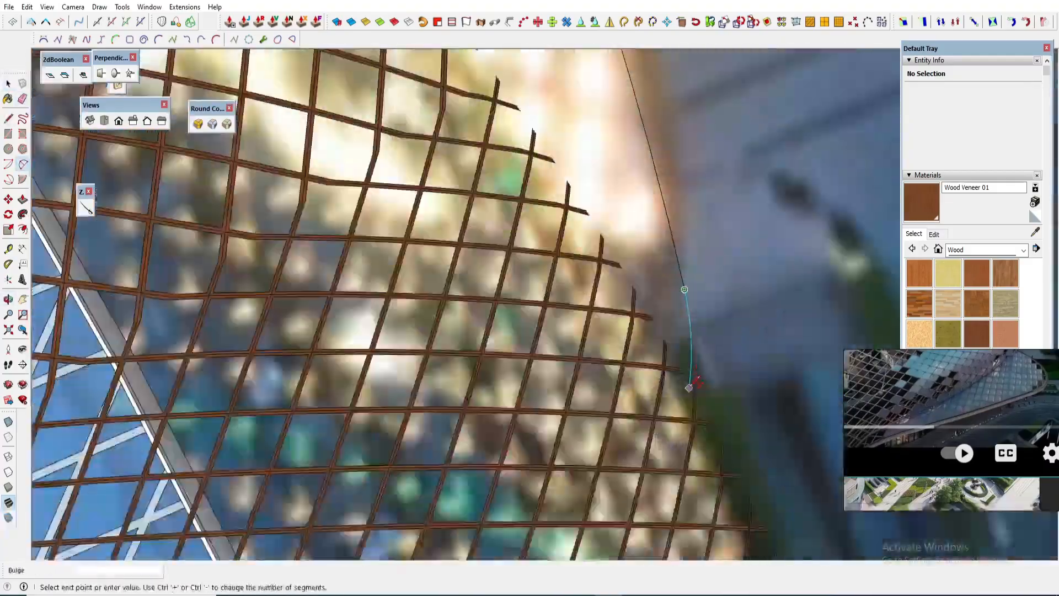
middle_drag(694, 383, 455, 318)
click(455, 318)
click(334, 84)
click(327, 182)
key(space)
key(a)
Step: Hide the satellite reference image
scroll(327, 182, down, 4)
shift+middle_drag(327, 182, 241, 379)
key(space)
right_click(290, 193)
click(303, 229)
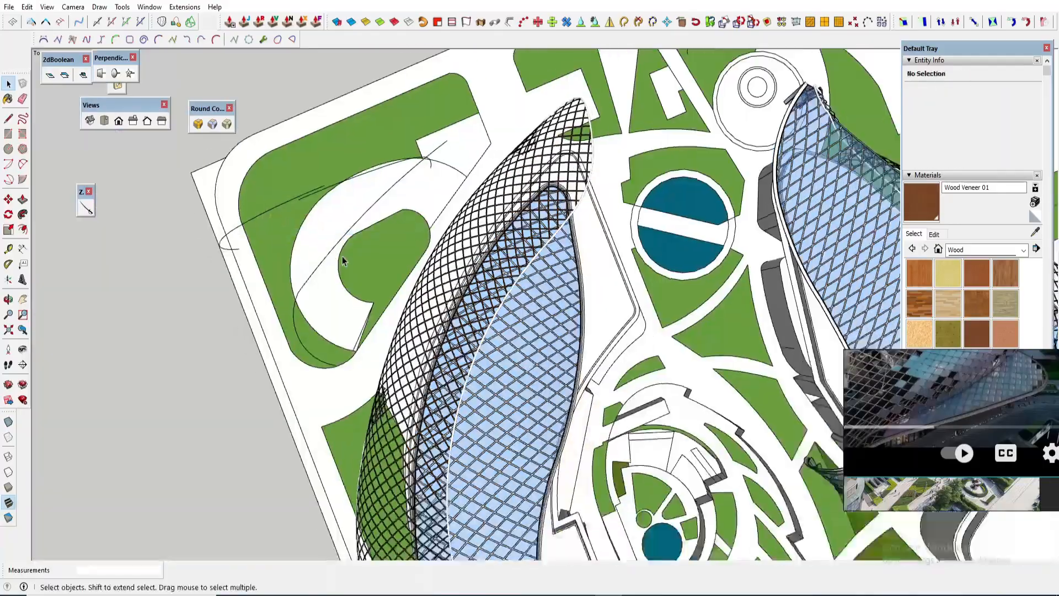
middle_drag(342, 256, 366, 350)
click(501, 470)
scroll(441, 435, down, 3)
scroll(704, 246, up, 3)
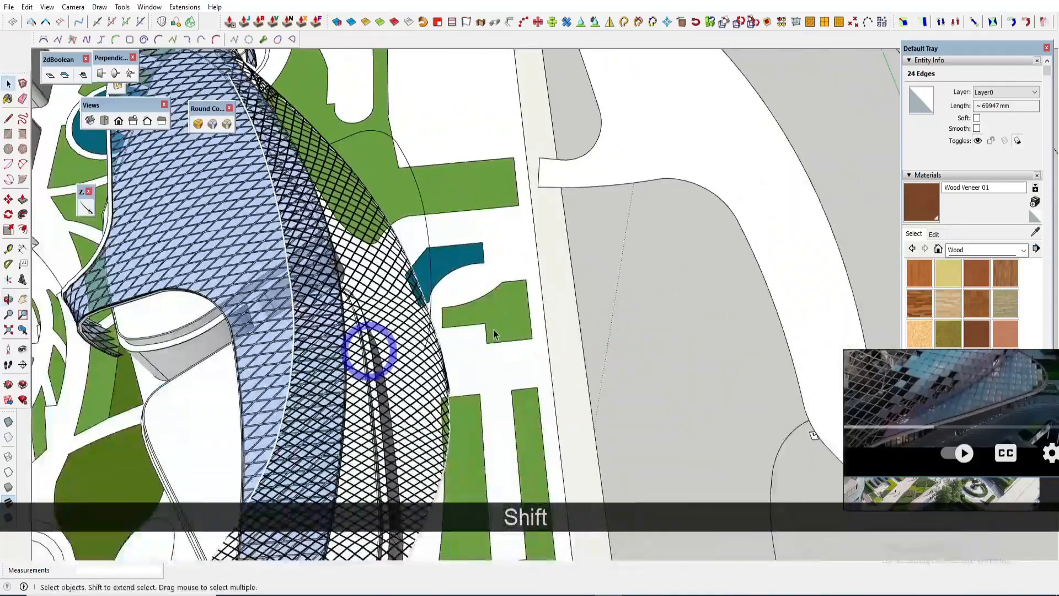
middle_drag(494, 333, 262, 334)
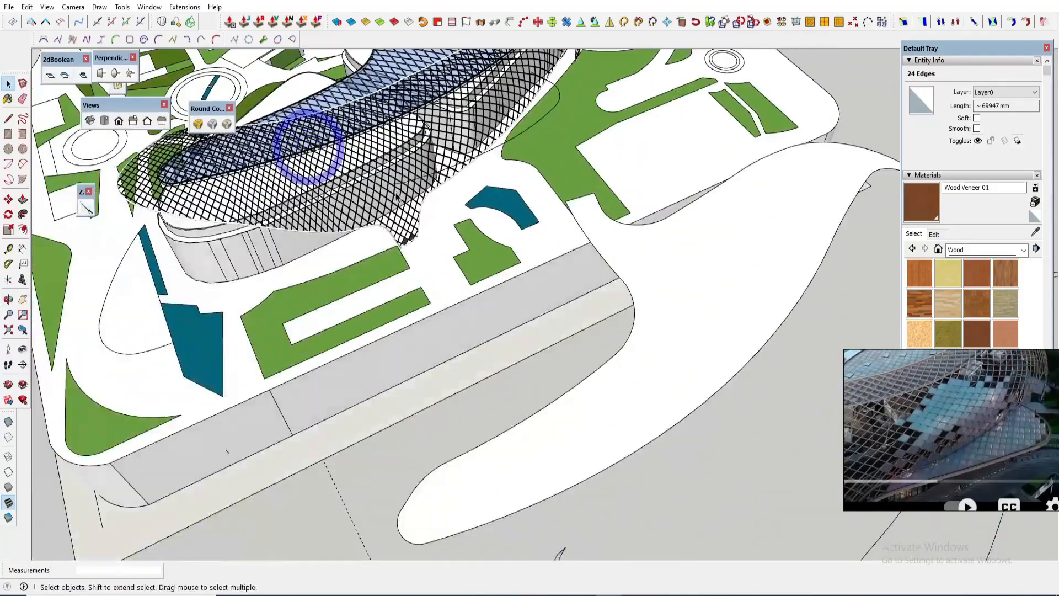
Step: Copy the outer edge curve of the wood lattice canopy to the open area beside the building
scroll(451, 217, up, 10)
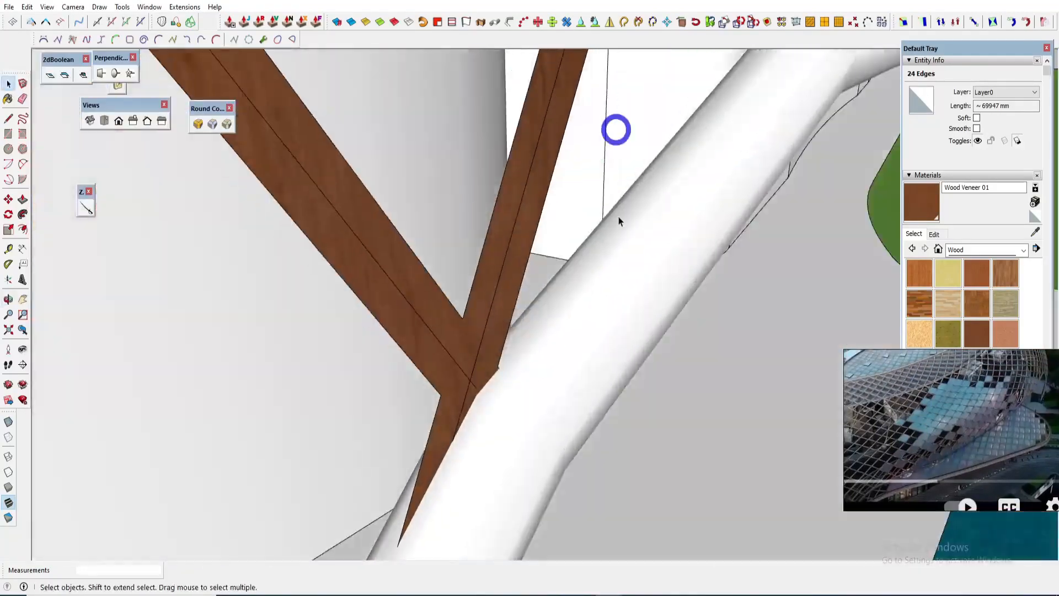
middle_drag(619, 220, 557, 471)
click(532, 509)
click(544, 509)
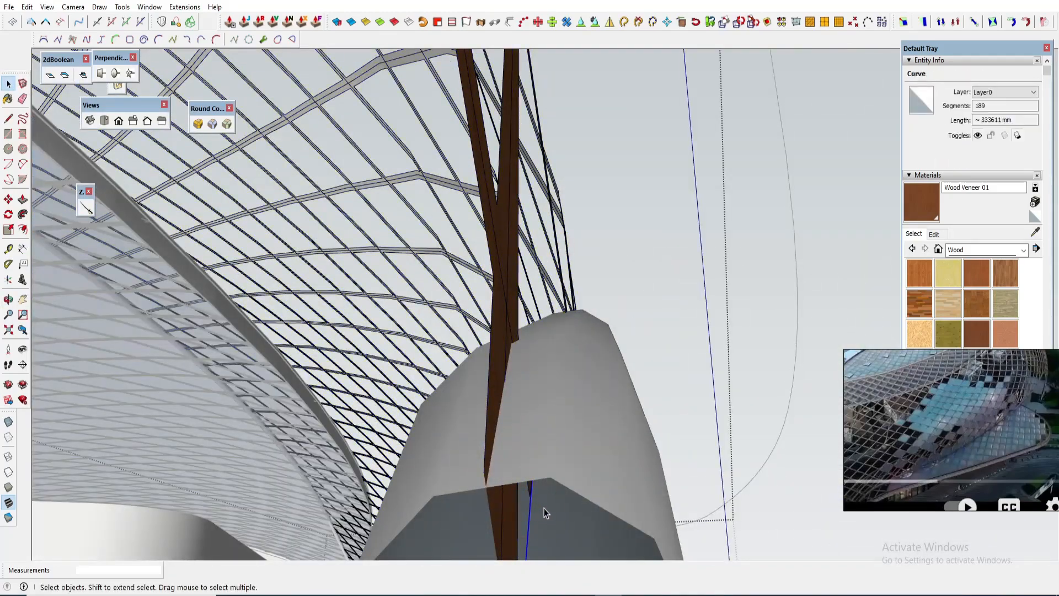
middle_drag(544, 508, 549, 317)
scroll(546, 287, down, 10)
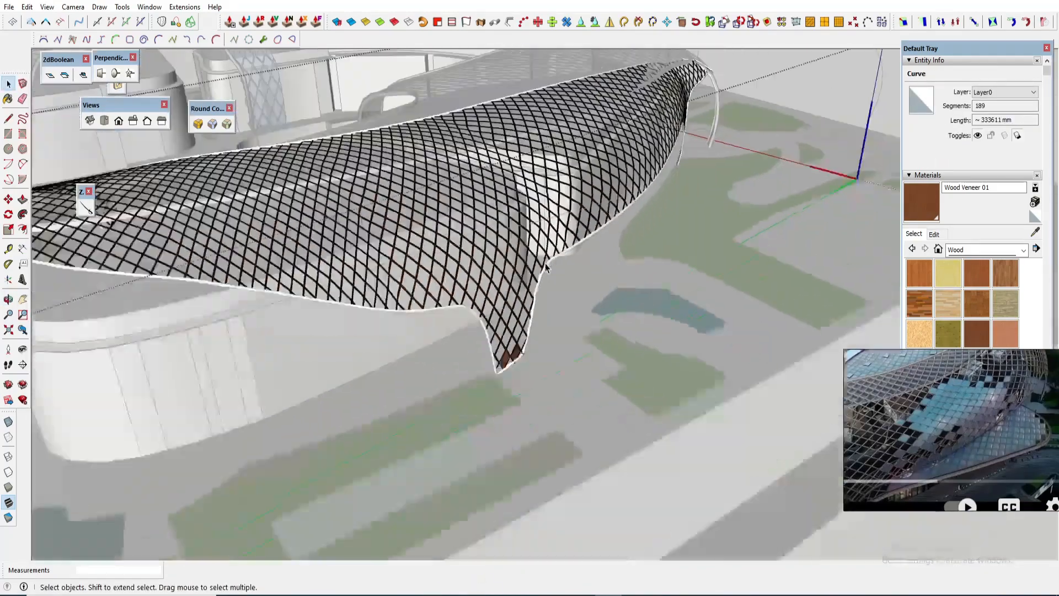
key(m)
key(ctrl)
click(541, 312)
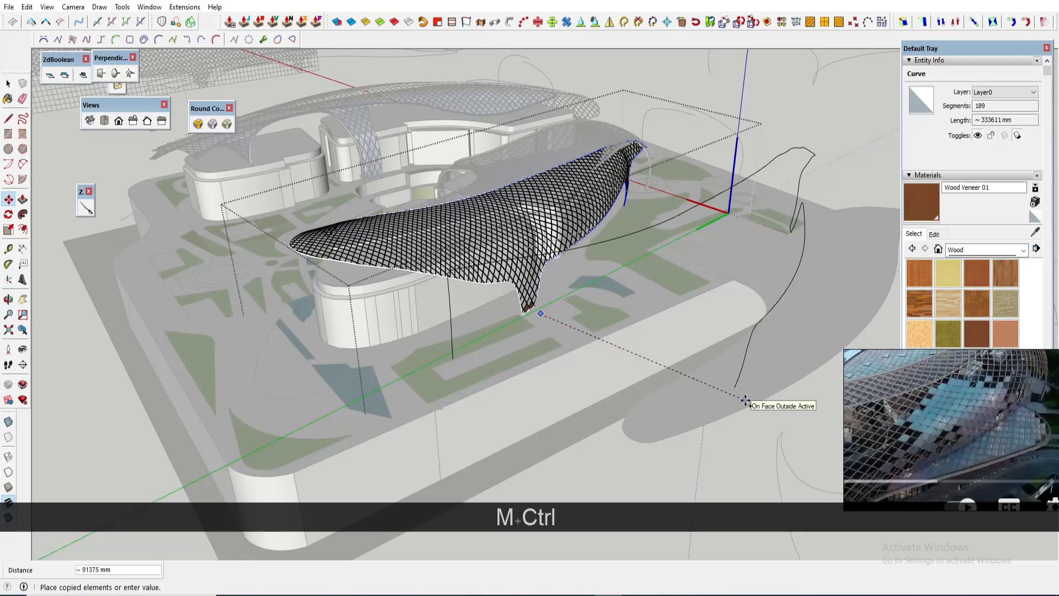
click(620, 348)
mouse_move(532, 369)
middle_down()
mouse_move(608, 350)
mouse_move(541, 352)
mouse_move(529, 375)
middle_up()
key(space)
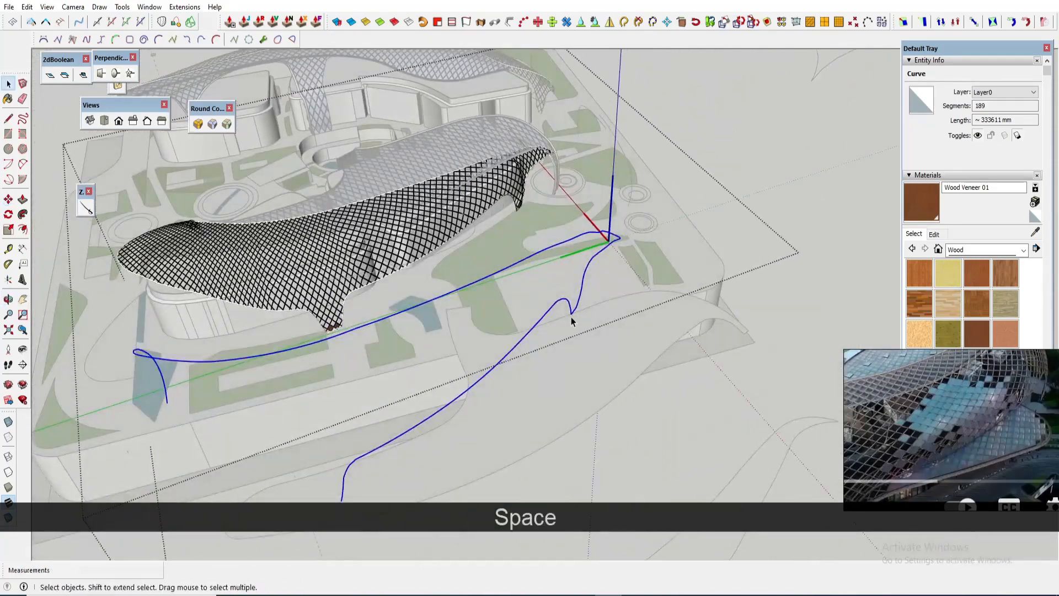
Step: Split the copied curve at its sharp dip with a short line and erase the unneeded portions
scroll(571, 312, up, 3)
key(l)
scroll(572, 296, up, 1)
click(569, 298)
scroll(579, 292, up, 1)
click(581, 292)
key(e)
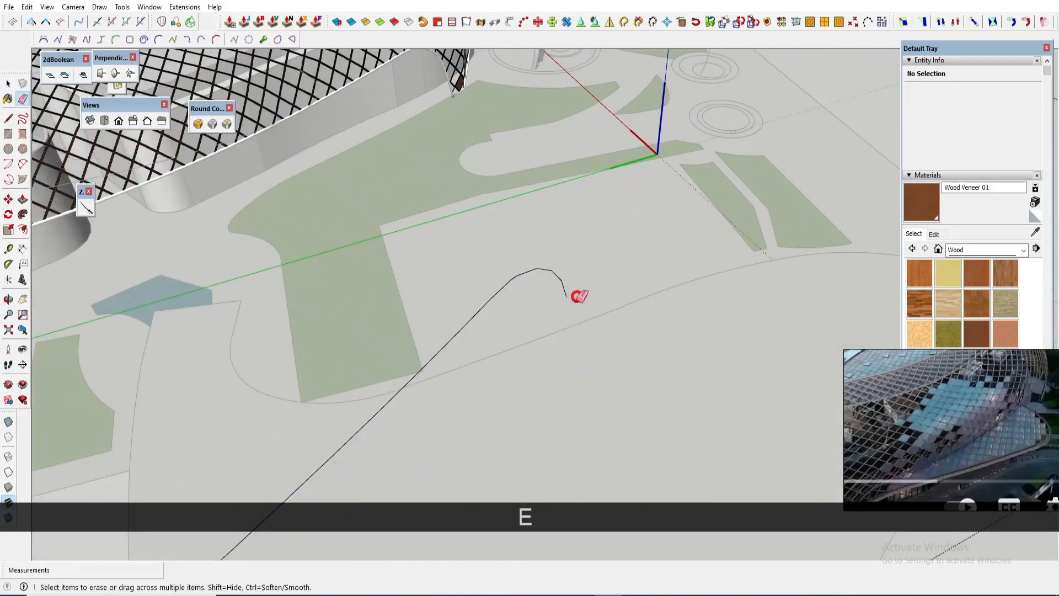
key(space)
Step: Extrude the remaining curve sideways by 30925 mm with Extrude Lines to form a curved strip surface
scroll(585, 292, down, 8)
middle_drag(600, 283, 567, 388)
click(561, 332)
mouse_move(560, 332)
middle_down()
mouse_move(579, 366)
mouse_move(565, 340)
middle_up()
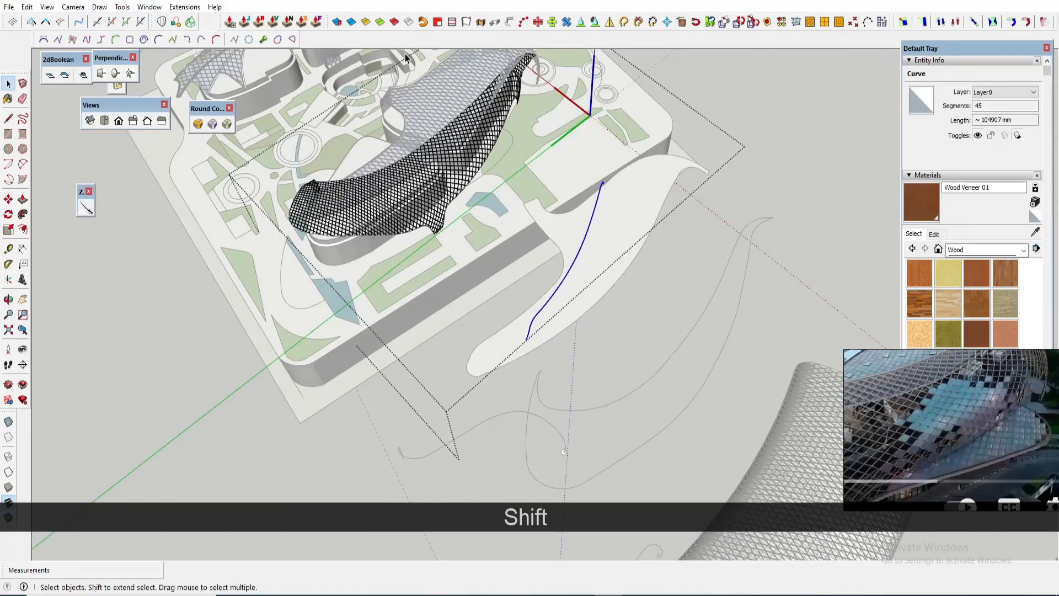
click(469, 23)
scroll(526, 342, up, 2)
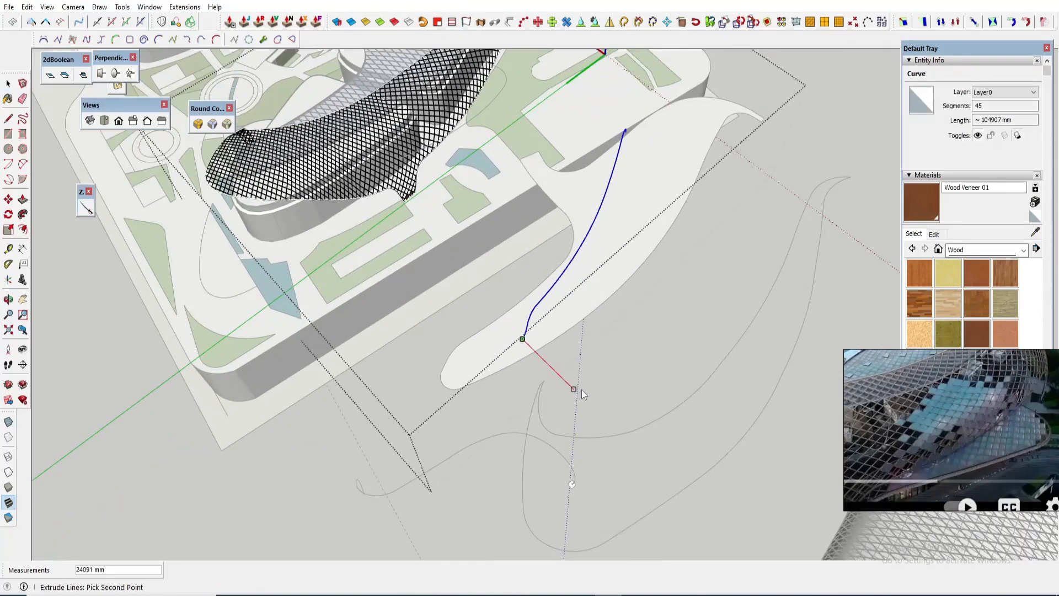
click(594, 401)
key(space)
scroll(595, 382, up, 2)
triple_click(590, 337)
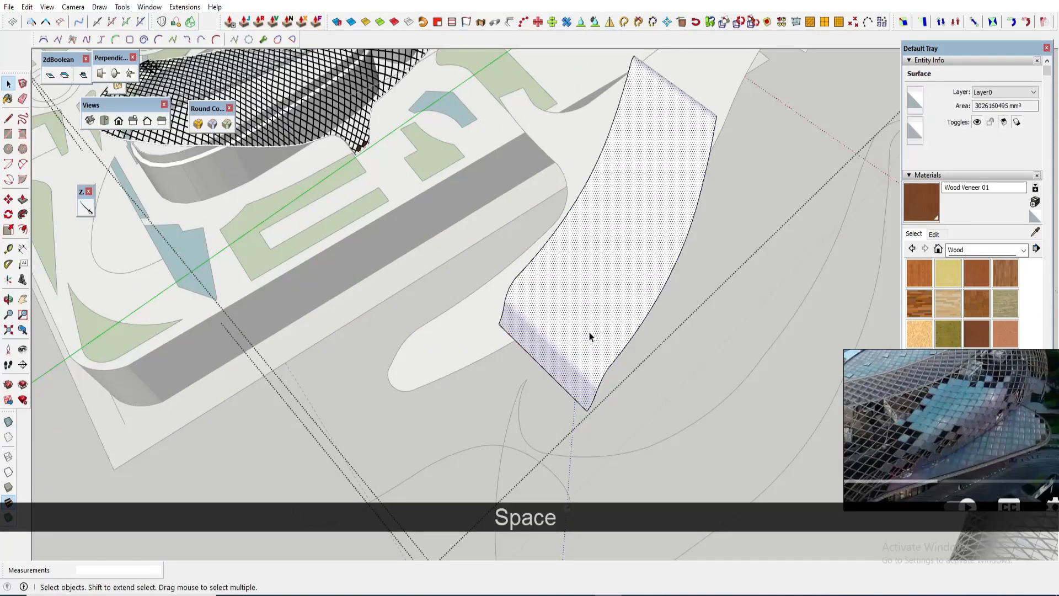
scroll(591, 315, down, 1)
middle_drag(591, 314, 555, 333)
click(556, 333)
key(shift+e)
shift+click(556, 358)
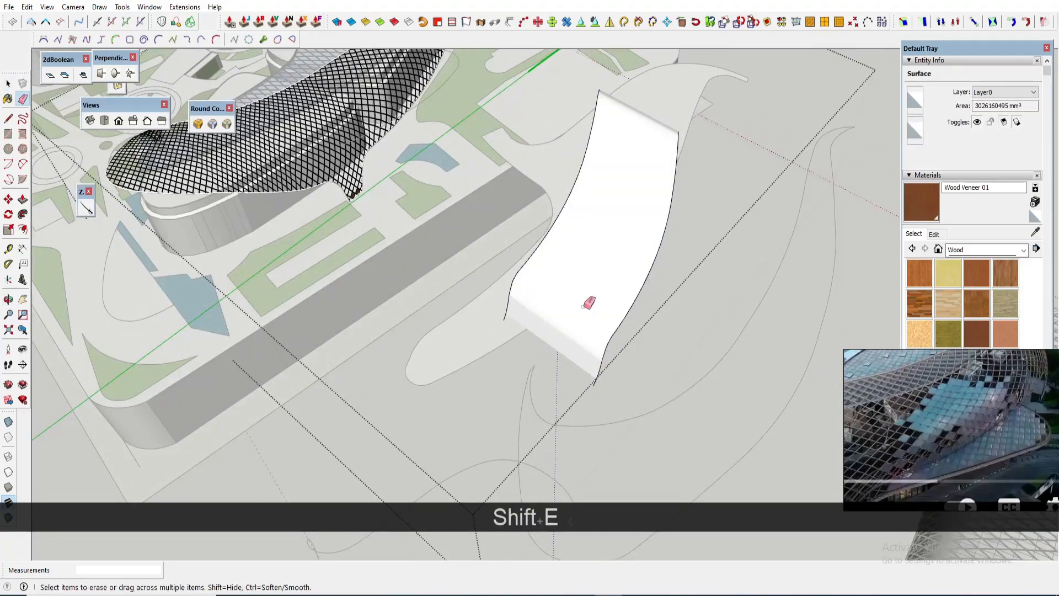
key(ctrl+z)
Step: Delete the faces of the extruded strip, keeping only its boundary edges
key(space)
click(572, 310)
key(Delete)
Step: Convert the strip's upper straight edge with Polyline Segmentor into 10 segments
drag(651, 109, 630, 149)
right_click(645, 122)
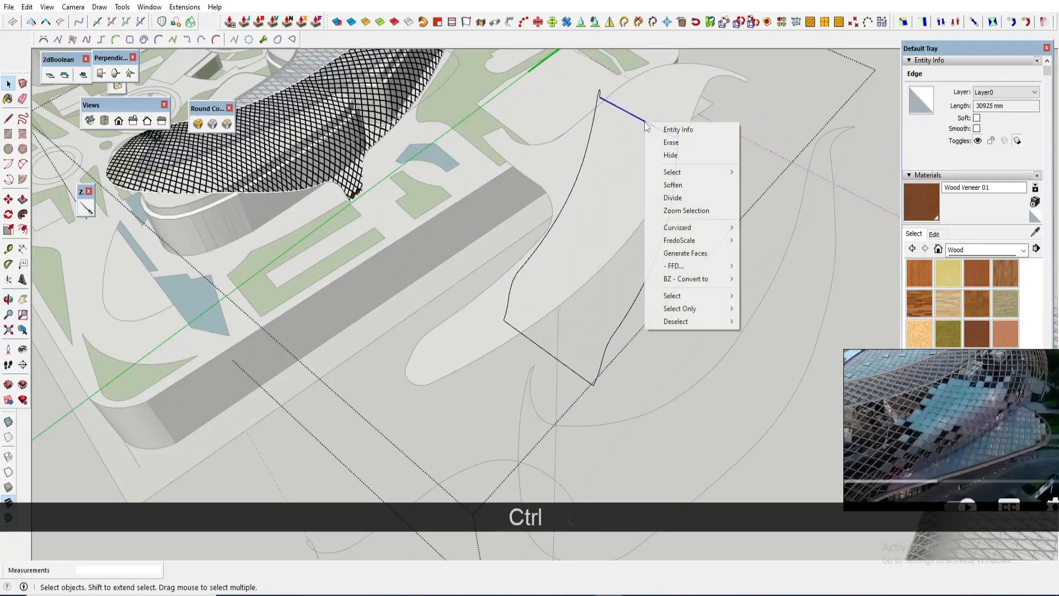
mouse_move(709, 284)
click(778, 450)
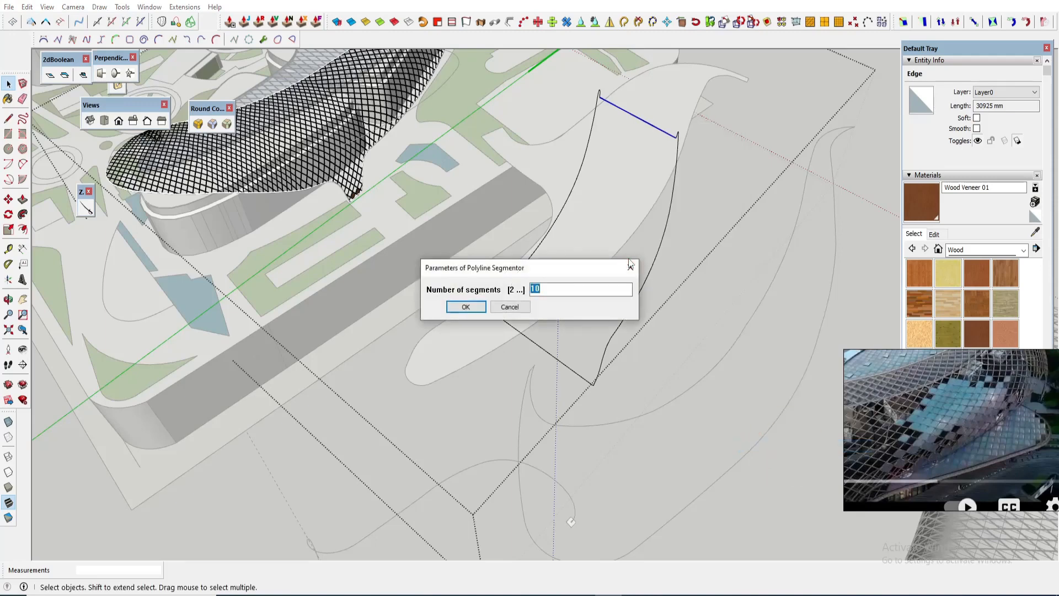
click(466, 306)
Step: Divide the strip's lower straight edge with Polyline Segmentor, accepting the same segment count
key(space)
right_click(544, 349)
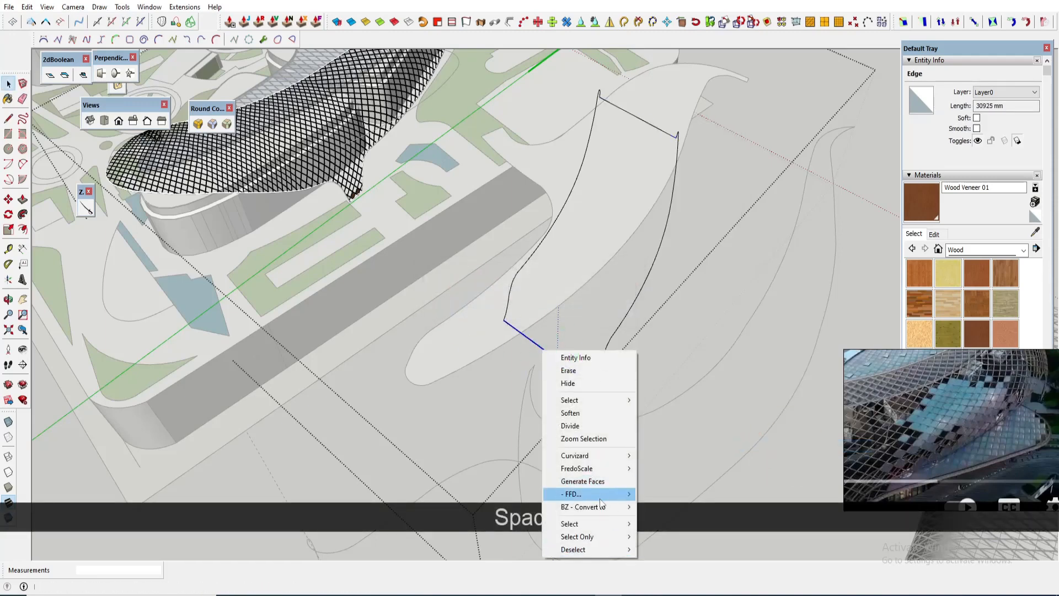
mouse_move(601, 506)
click(686, 506)
key(Return)
key(space)
Step: Skin the four boundary edges of the strip into a gridded surface and inspect it
click(510, 266)
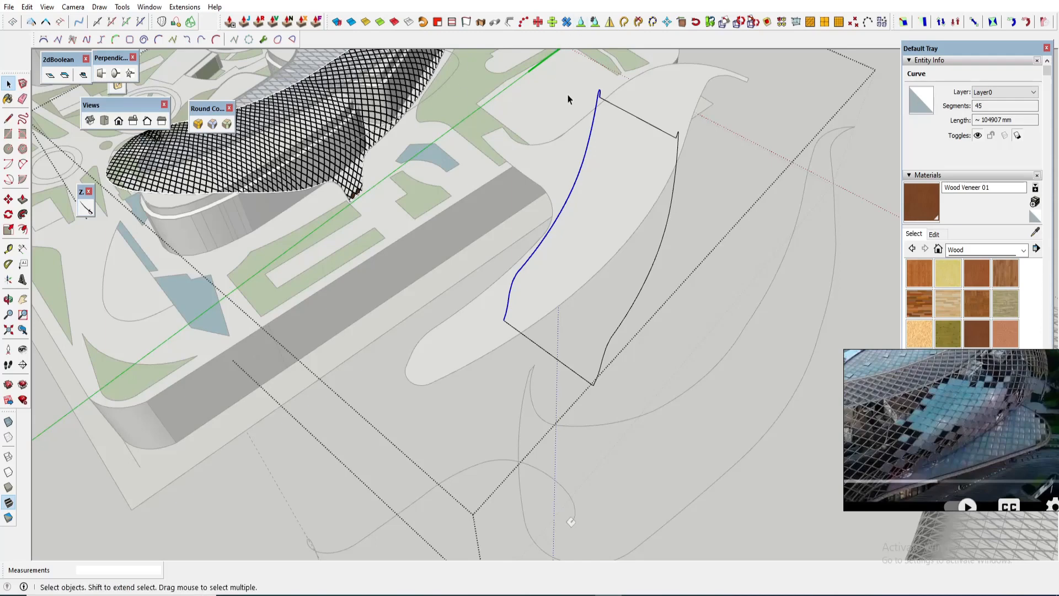
drag(959, 49, 958, 109)
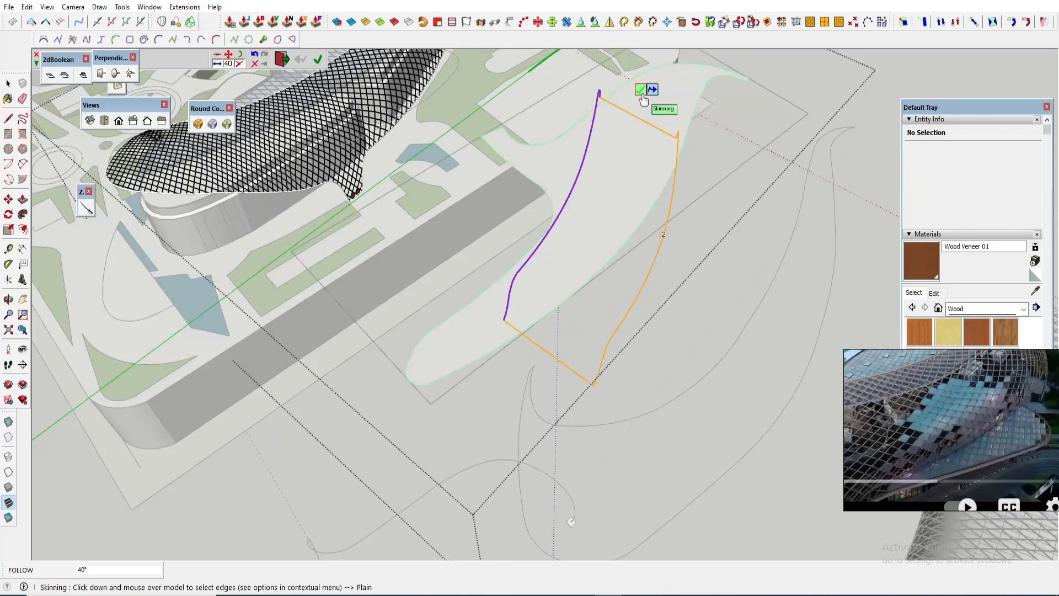
click(641, 91)
triple_click(601, 287)
key(space)
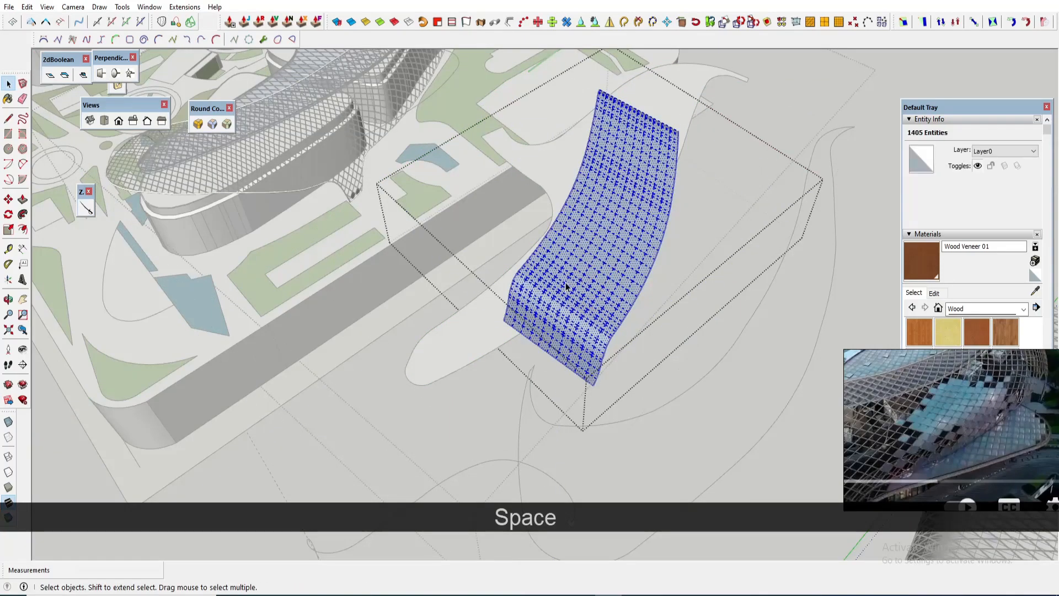
scroll(560, 274, up, 3)
middle_drag(566, 276, 560, 274)
scroll(562, 276, down, 2)
key(Escape)
key(Escape)
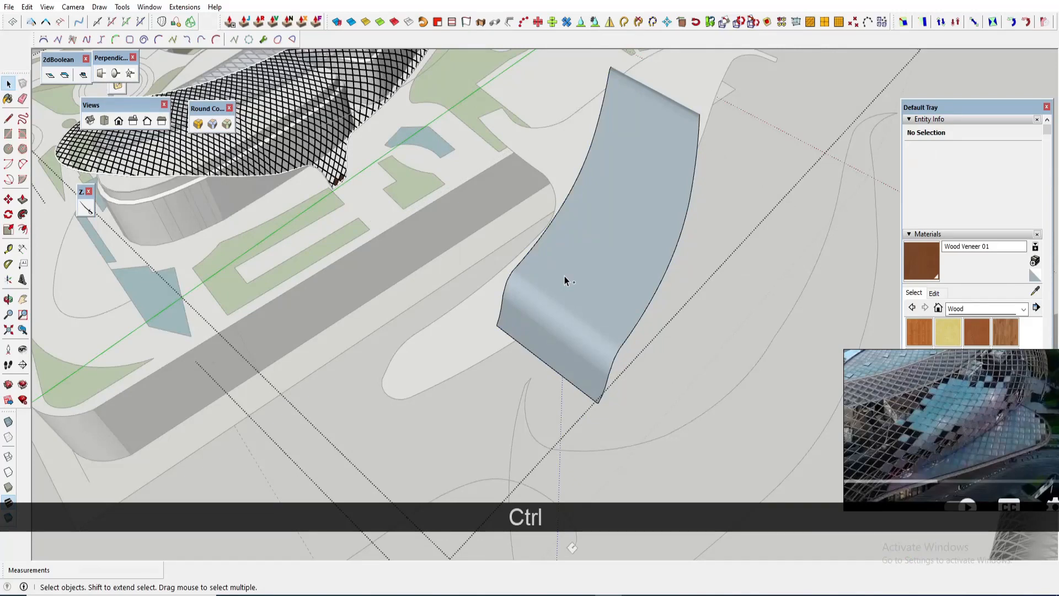
Step: Undo the skinned surface to return to the four boundary edges
key(ctrl+z)
key(ctrl+z)
key(ctrl+z)
Step: Convert the strip's long curve nearest the building with Polyline Segmentor into 50 segments
key(space)
click(524, 260)
right_click(527, 260)
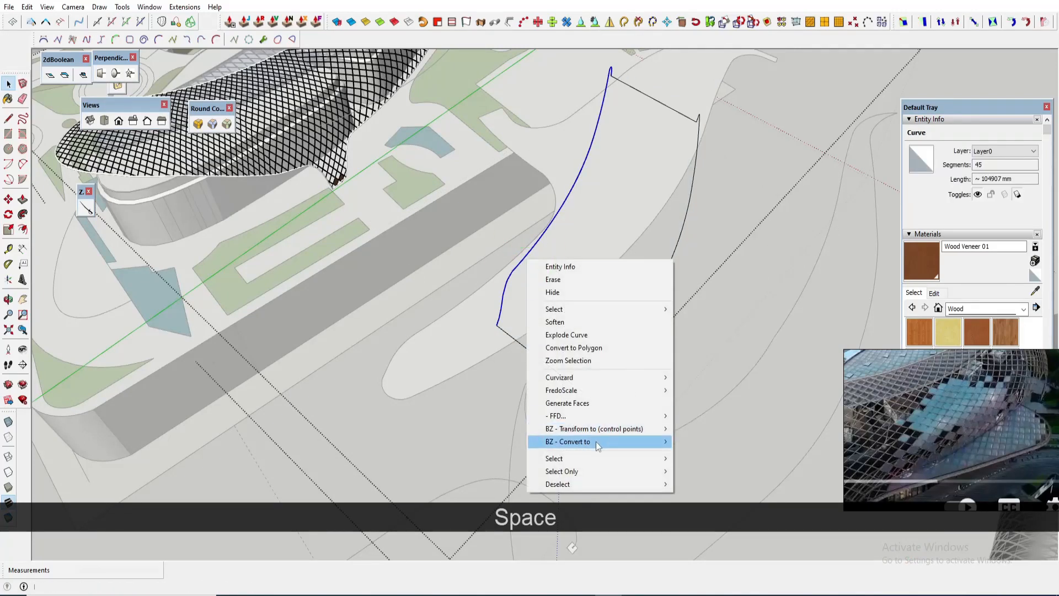
mouse_move(596, 441)
click(773, 545)
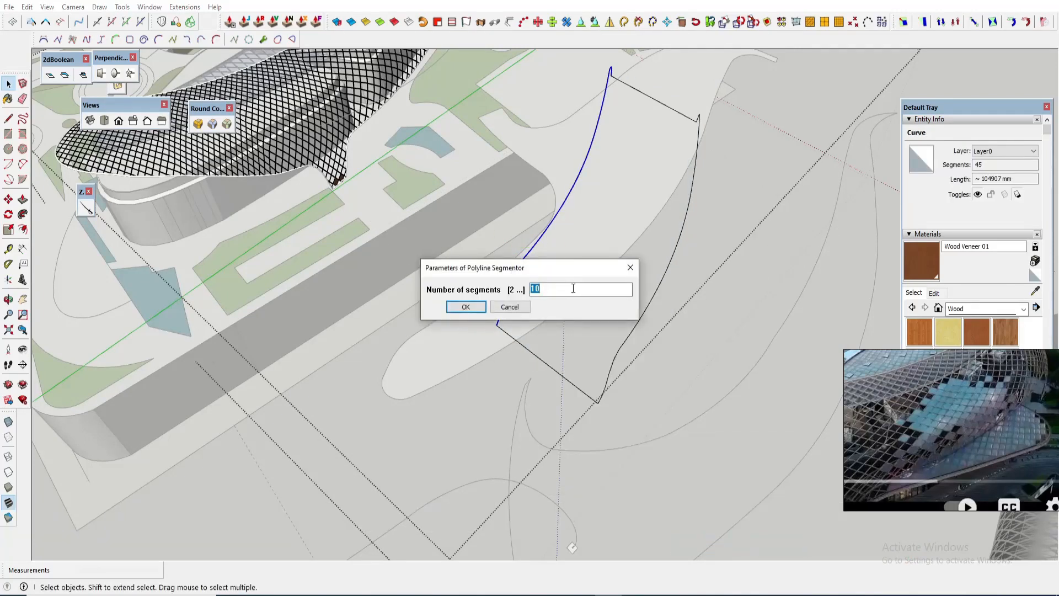
text(50)
key(Return)
Step: Convert the strip's opposite long curve, farther from the building, with Polyline Segmentor into 50 segments
key(space)
click(618, 350)
right_click(618, 350)
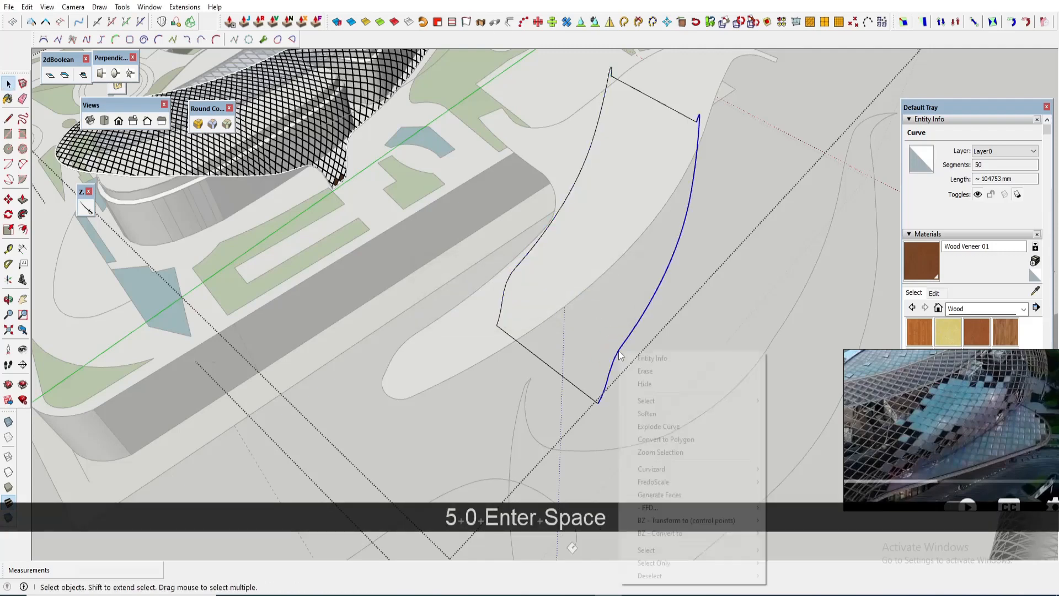
mouse_move(698, 533)
click(877, 529)
key(Return)
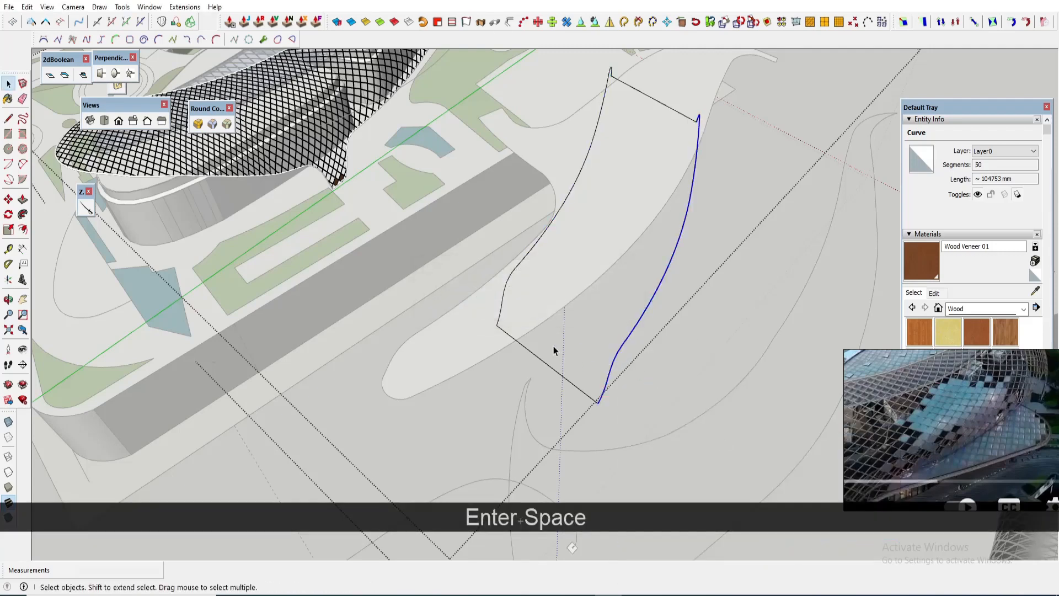
Step: Skin the strip's two segmented long curves and two end edges into a curved surface and generate it as a group
click(201, 40)
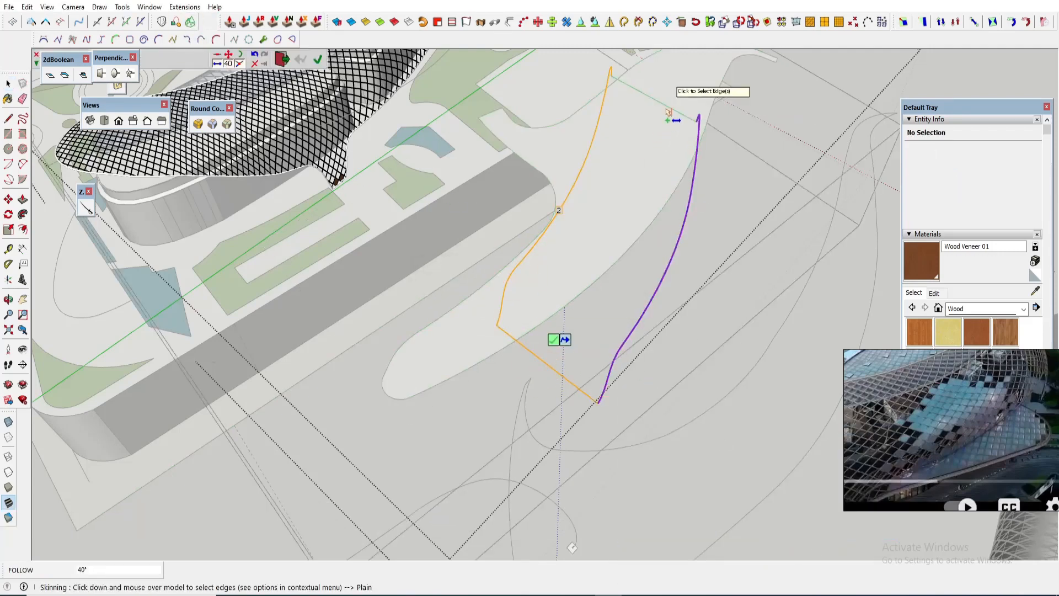
click(671, 80)
scroll(684, 254, down, 2)
click(688, 291)
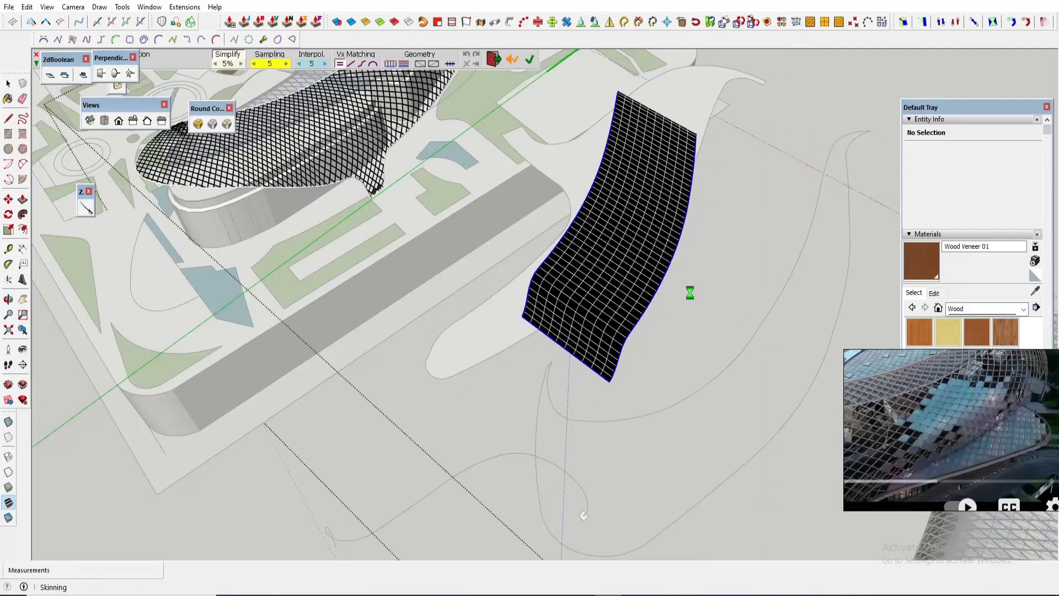
click(598, 313)
middle_drag(598, 320, 587, 268)
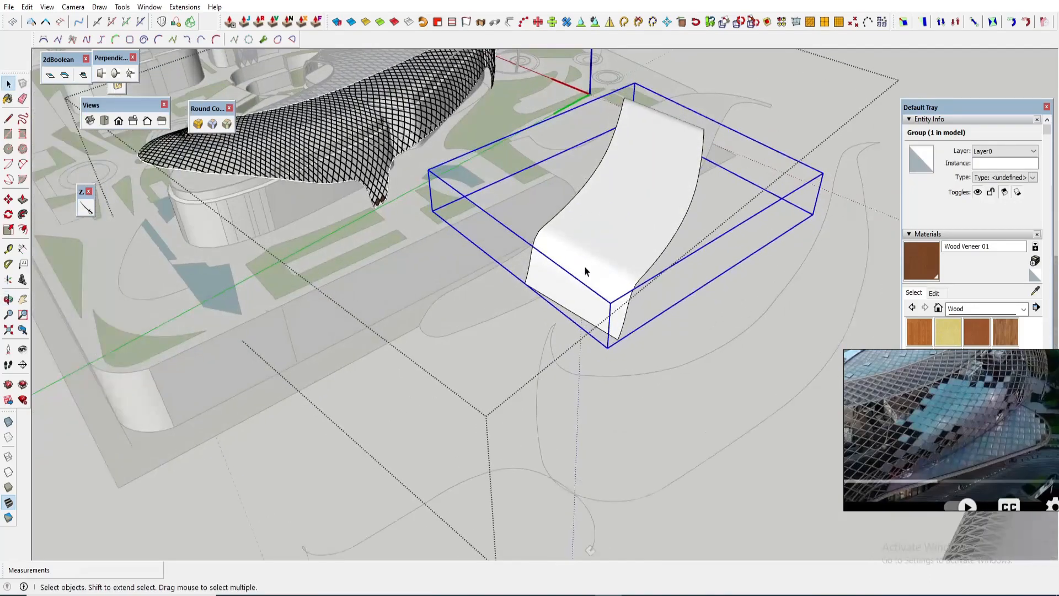
key(m)
click(568, 259)
scroll(553, 272, down, 1)
key(space)
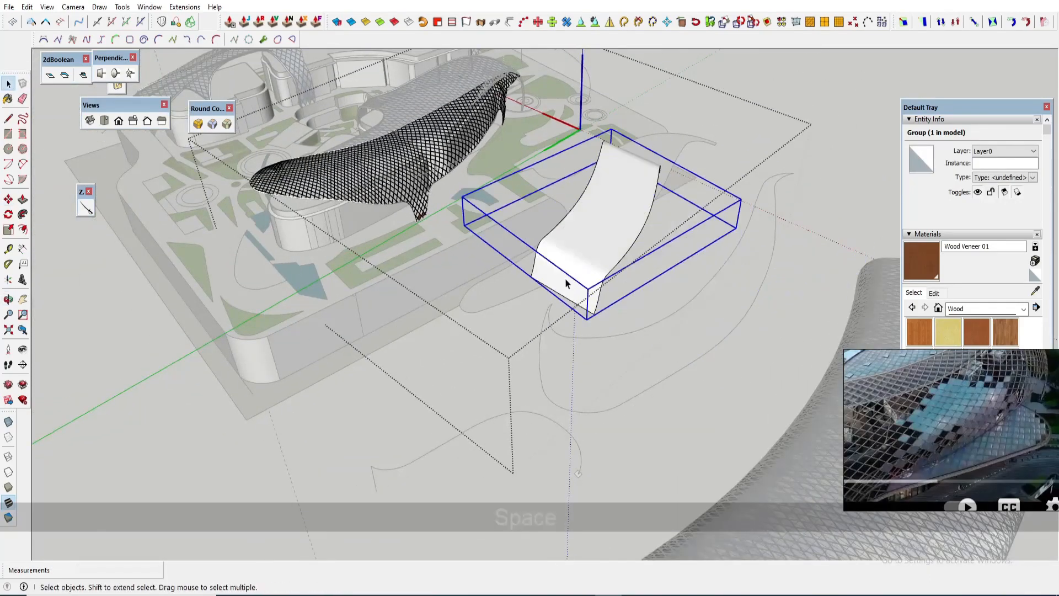
Step: Draw a long flat rectangle beside the curved strip and make its face and edges a group
scroll(565, 280, up, 1)
middle_drag(565, 281, 567, 402)
key(r)
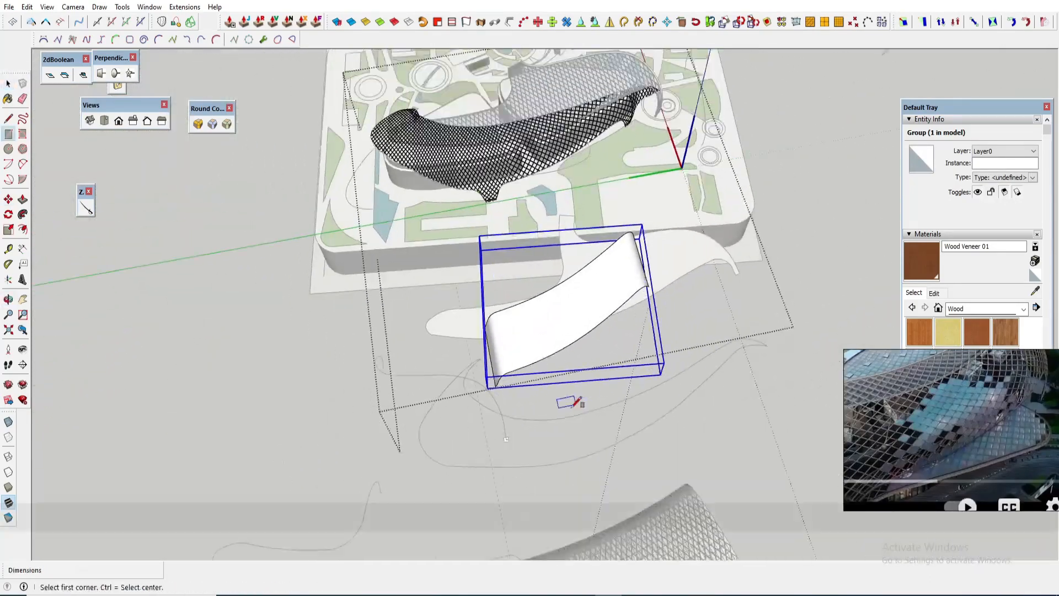
click(506, 440)
click(725, 440)
key(space)
double_click(688, 438)
right_click(688, 435)
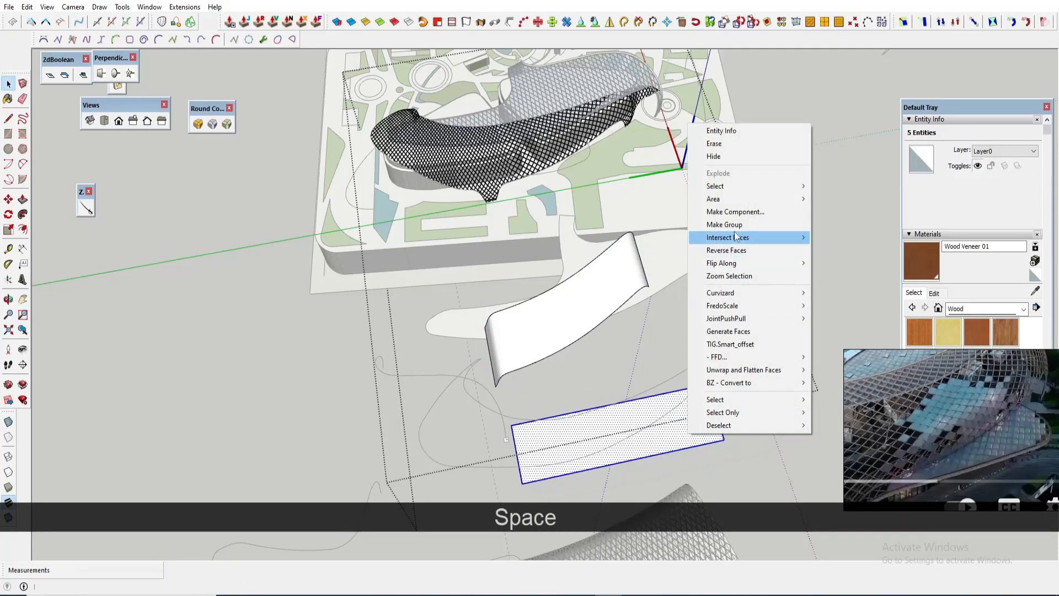
click(728, 225)
Step: Snap the rectangle group to the curved strip's end corner and shift it outward clear of the strip
middle_drag(771, 390, 667, 419)
scroll(635, 417, up, 1)
key(m)
click(597, 415)
click(535, 317)
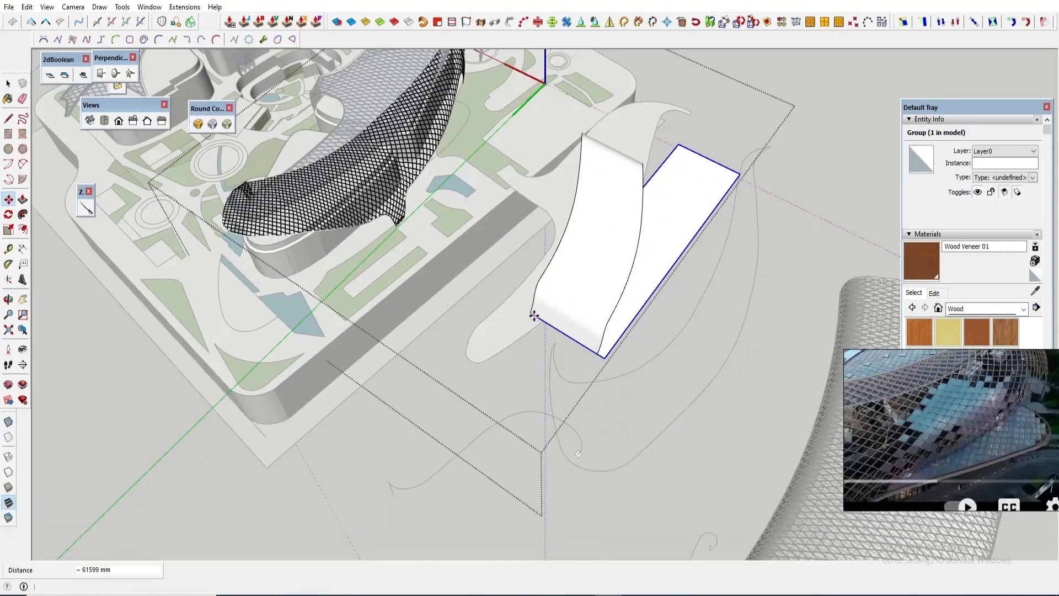
click(553, 352)
click(653, 390)
scroll(652, 390, up, 1)
click(638, 388)
Step: Connect the strip's end corners to the matching rectangle corners with lines and group them with the strip and rectangle
key(l)
click(638, 303)
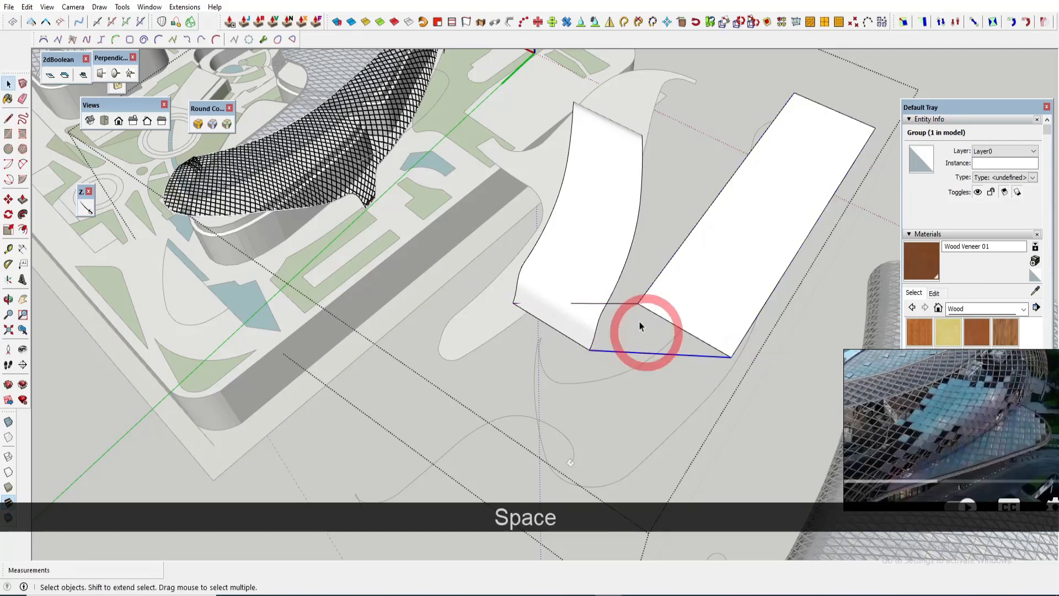
right_click(626, 306)
click(664, 401)
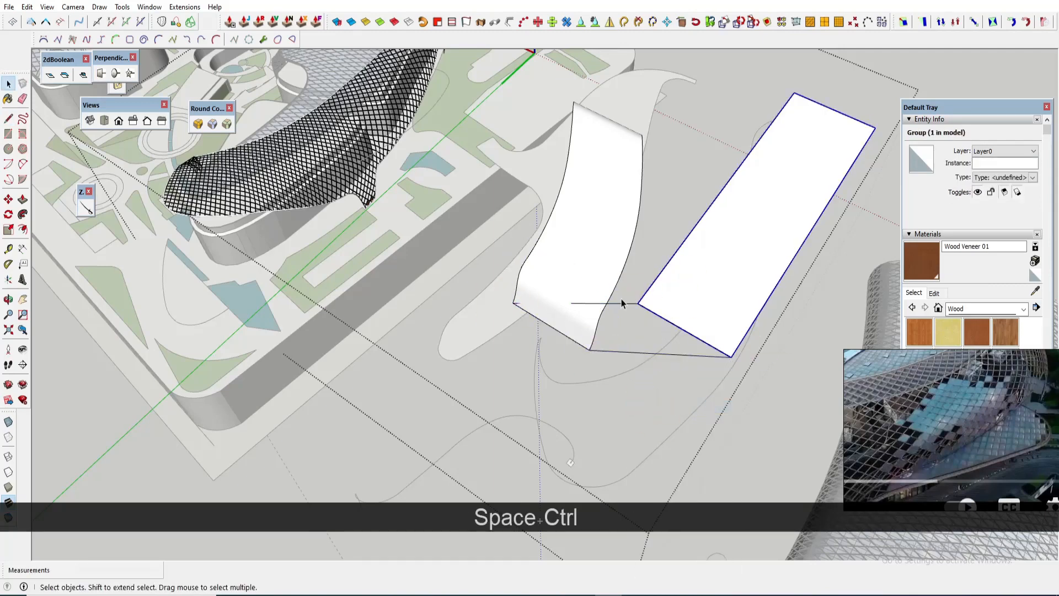
right_click(590, 277)
click(620, 373)
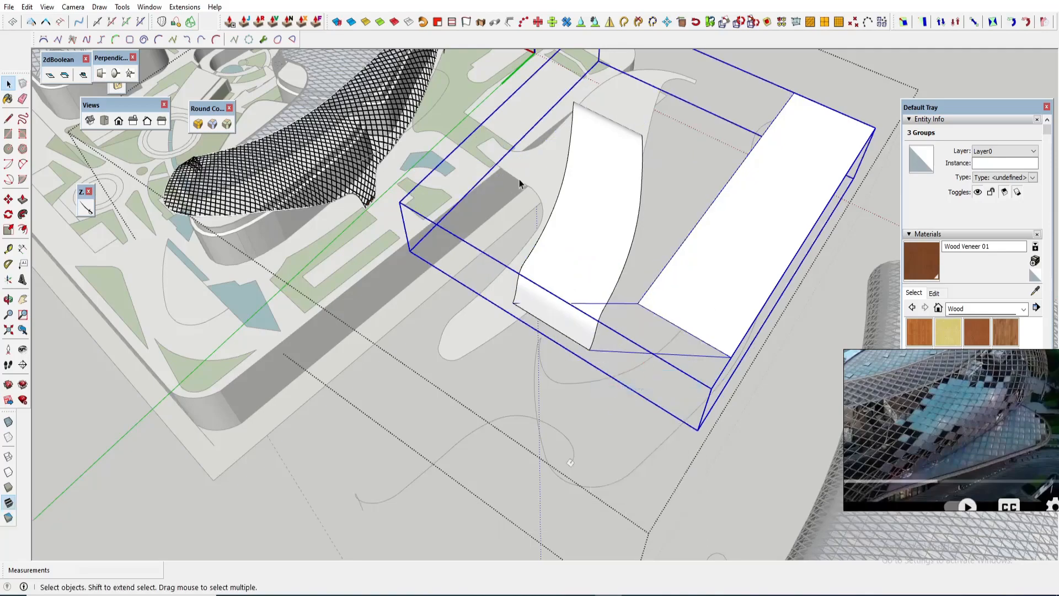
Step: Generate a grid on the flat rectangle from the grouped strip, connecting lines and rectangle with the surface-flow extension
click(185, 6)
mouse_move(238, 21)
click(330, 54)
scroll(640, 304, down, 4)
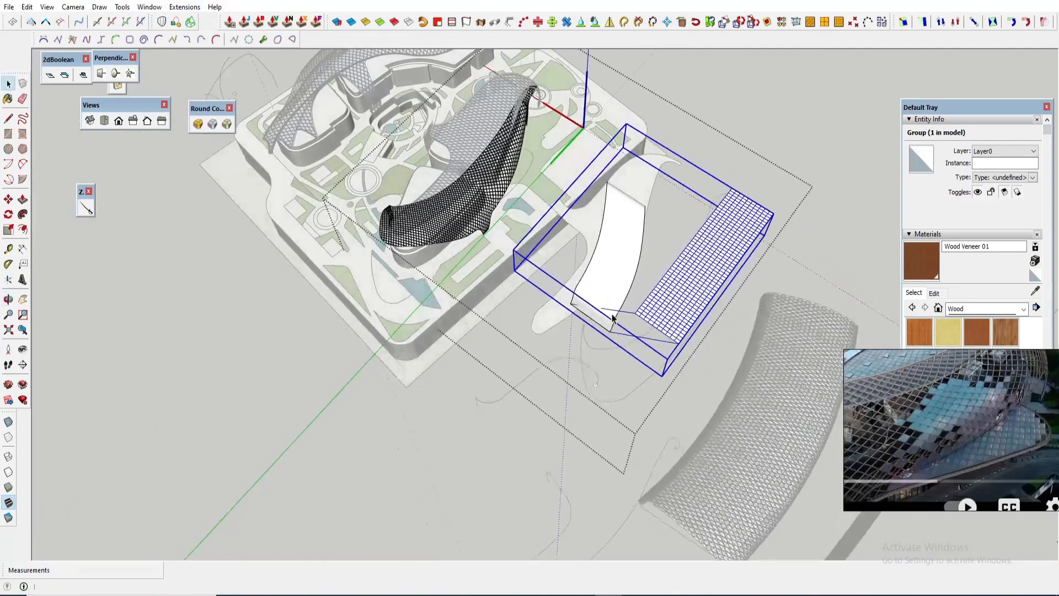
Step: Copy the existing flat diagonal lattice panel onto the new gridded rectangle beside the curved strip
shift+middle_drag(518, 239, 496, 312)
scroll(499, 312, down, 3)
key(space)
key(Escape)
scroll(452, 130, up, 10)
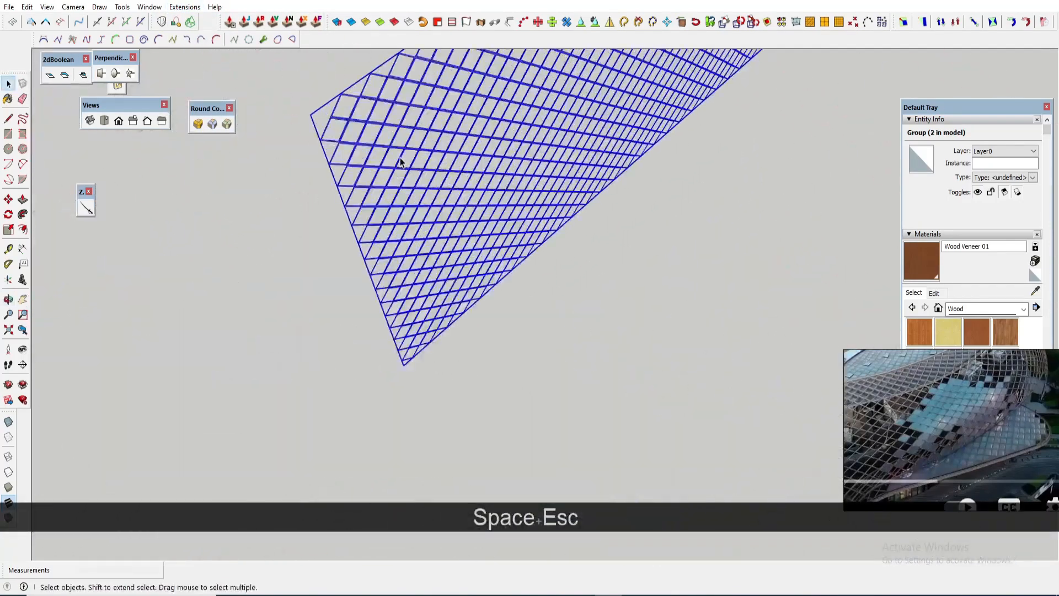
key(m)
scroll(316, 160, down, 3)
key(ctrl)
click(316, 160)
scroll(442, 182, down, 10)
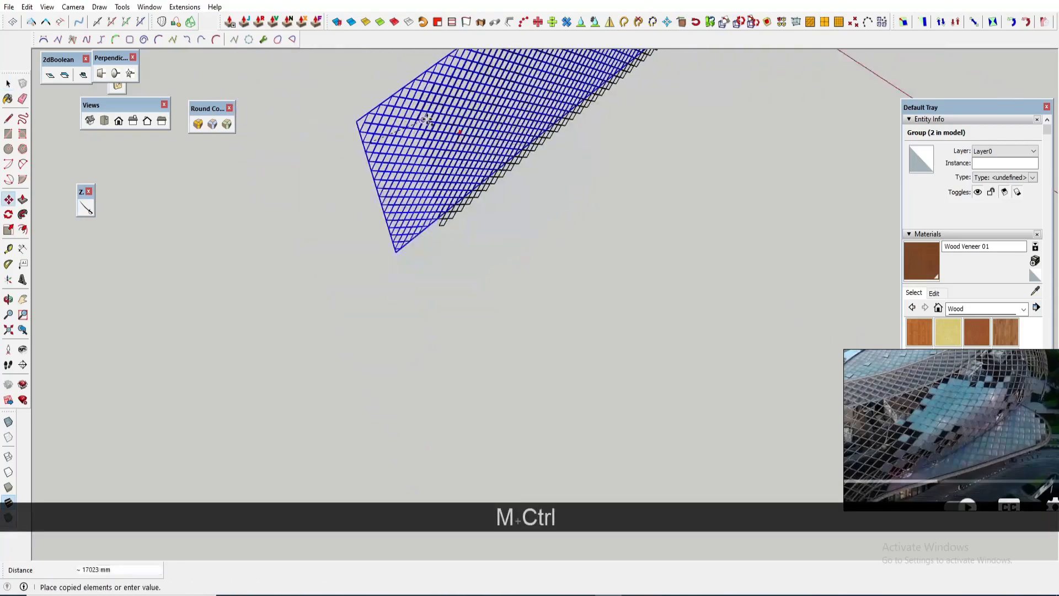
shift+middle_drag(610, 323, 558, 120)
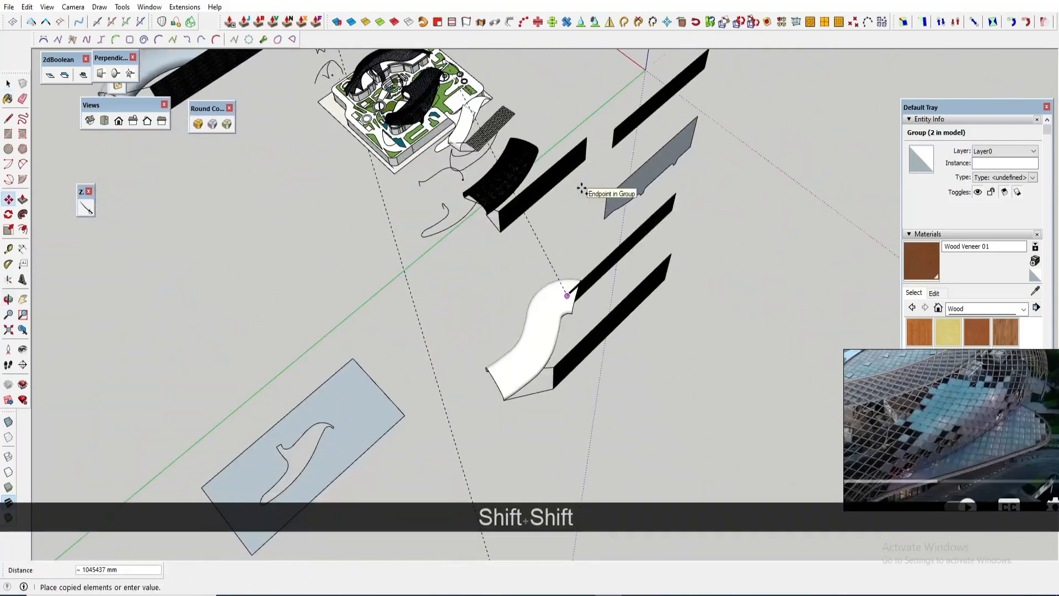
scroll(486, 154, up, 8)
click(486, 196)
scroll(480, 209, up, 10)
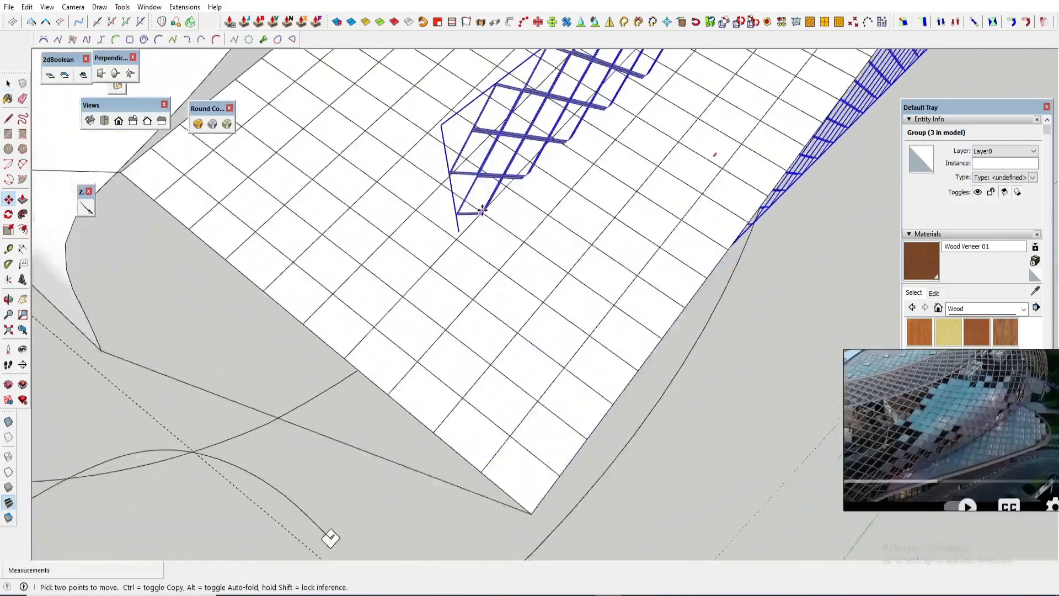
Step: Rotate the copied lattice about its end corner to align its edge with the rectangle's grid
key(q)
click(469, 215)
shift+middle_drag(603, 77, 518, 213)
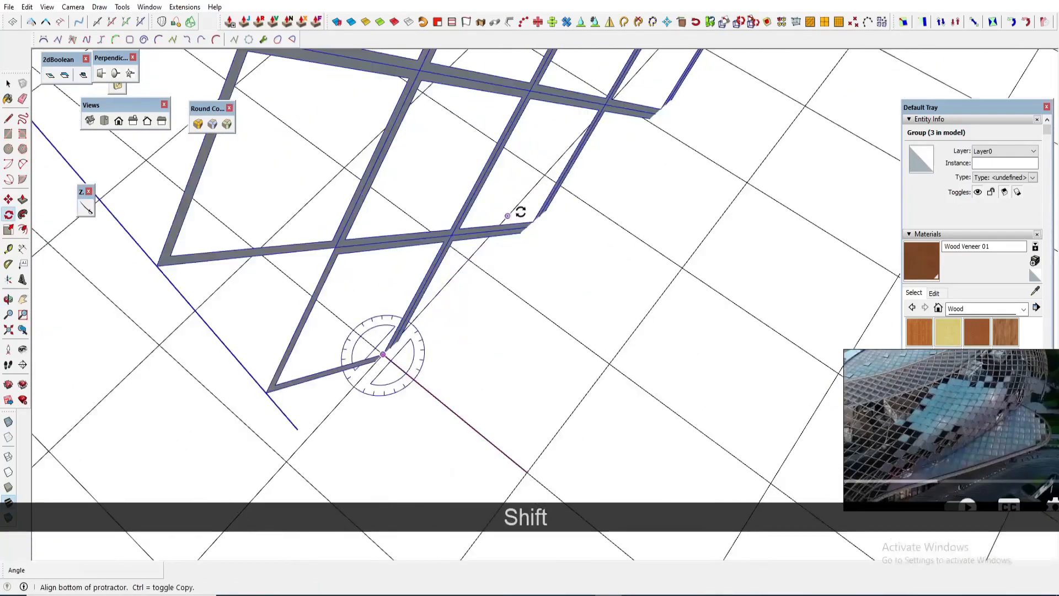
scroll(519, 219, up, 2)
click(532, 224)
click(512, 204)
key(space)
scroll(488, 269, down, 5)
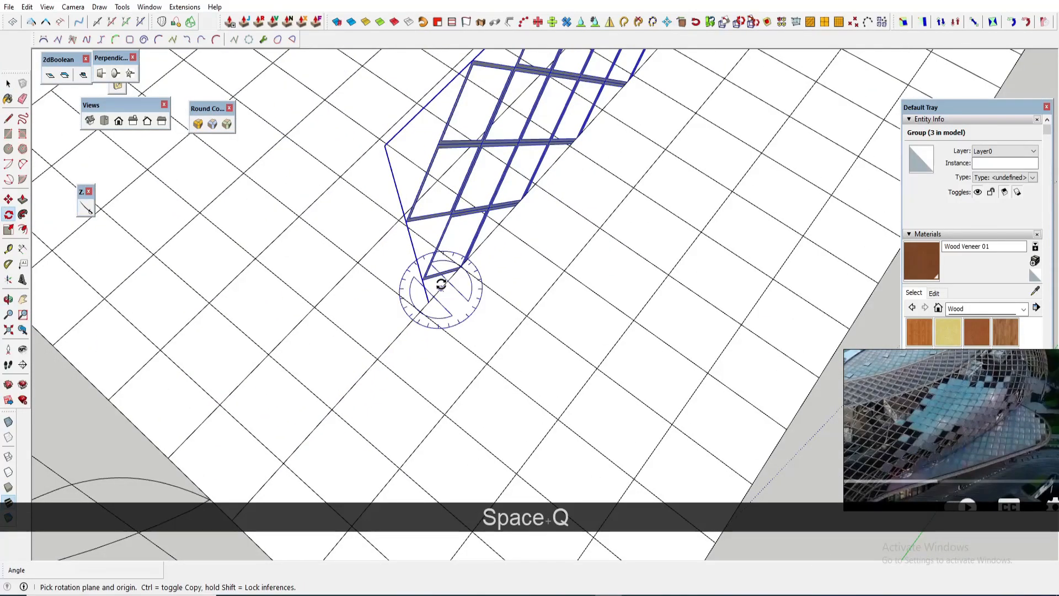
Step: Check the lattice's geometry at its end corner and rotate the copy flat onto the gridded rectangle
key(space)
scroll(458, 209, up, 2)
double_click(449, 213)
scroll(461, 220, up, 3)
click(461, 223)
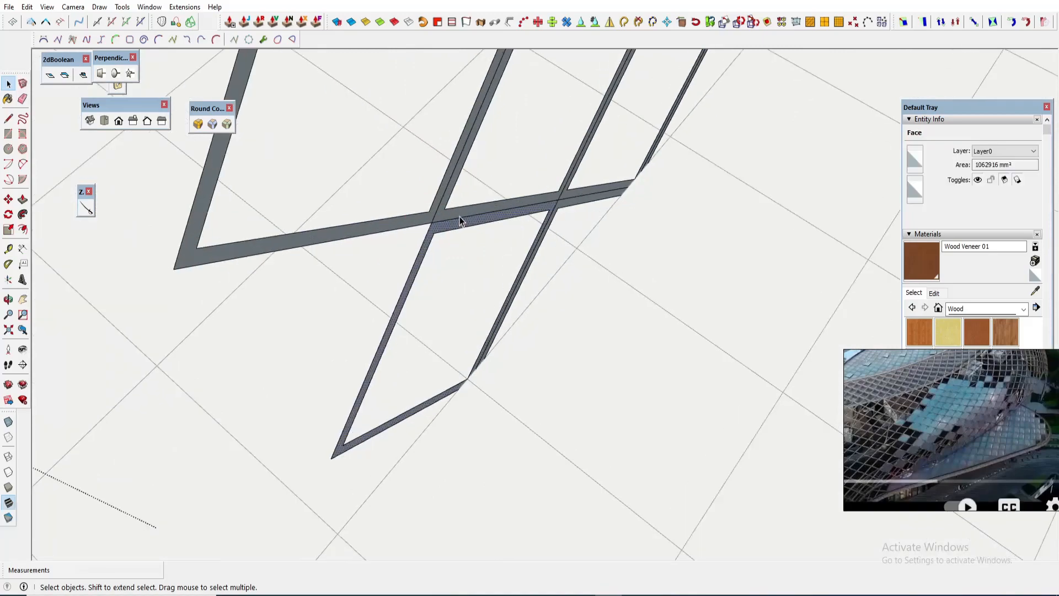
scroll(558, 212, down, 6)
key(Escape)
scroll(535, 248, up, 3)
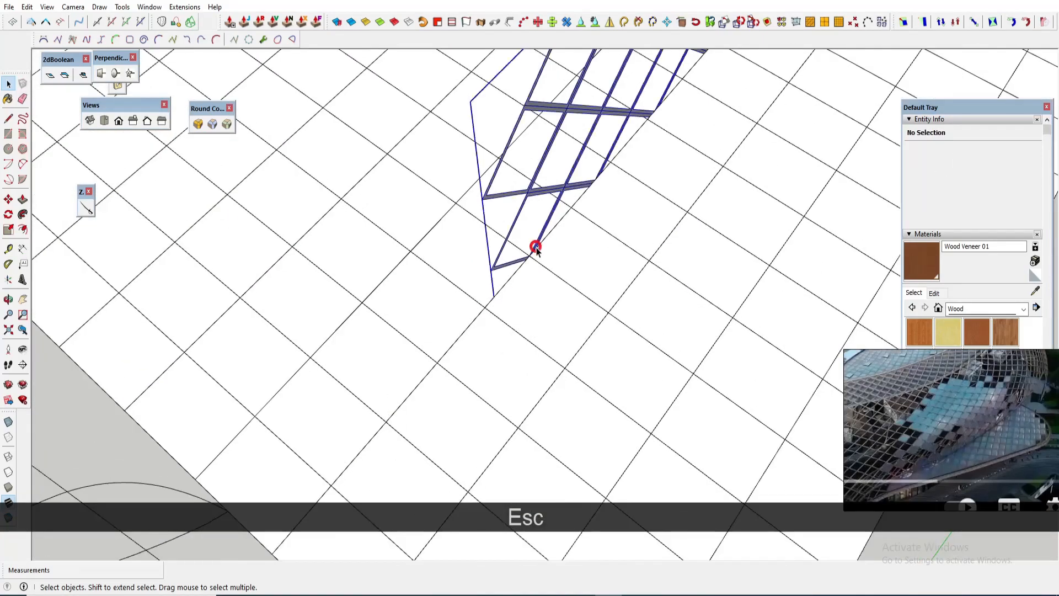
click(512, 210)
click(459, 205)
key(space)
Step: Move the lattice so its end corner coincides with the gridded rectangle's corner nearest the strip
scroll(458, 206, down, 4)
key(m)
click(450, 211)
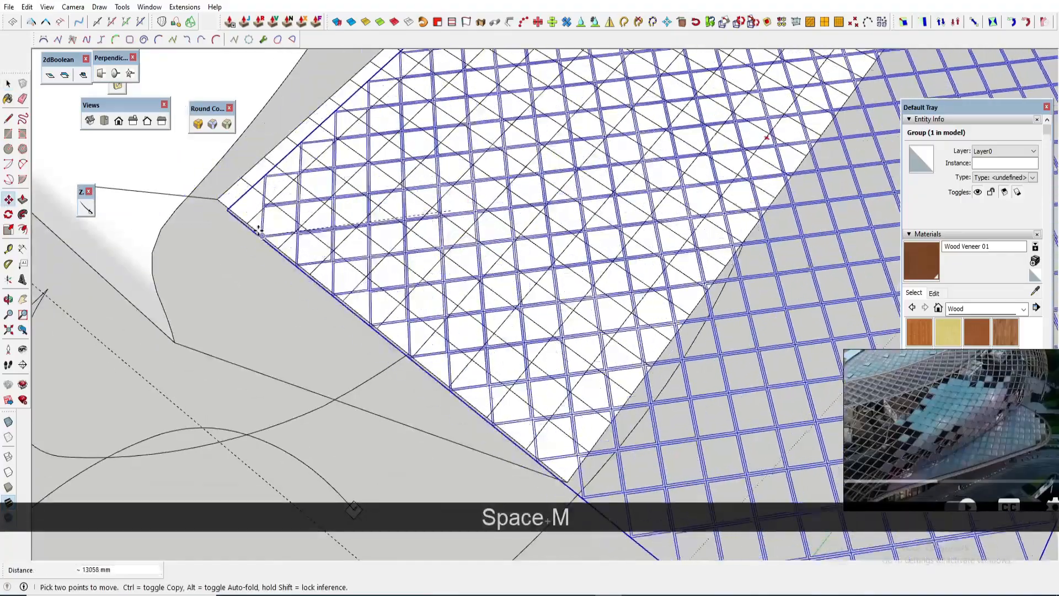
click(352, 503)
key(space)
scroll(367, 407, down, 6)
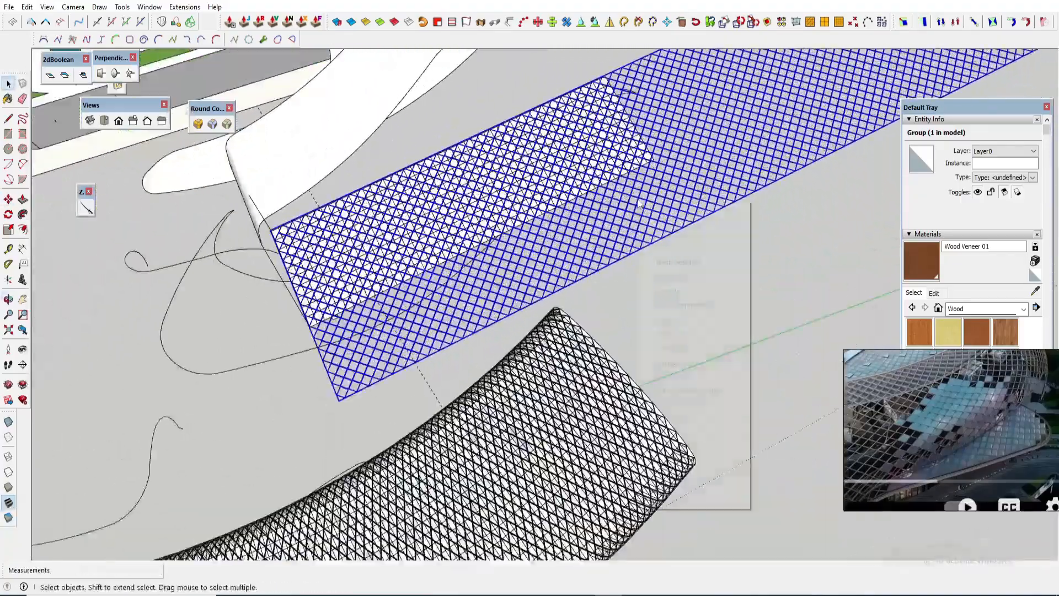
click(583, 228)
scroll(575, 288, down, 7)
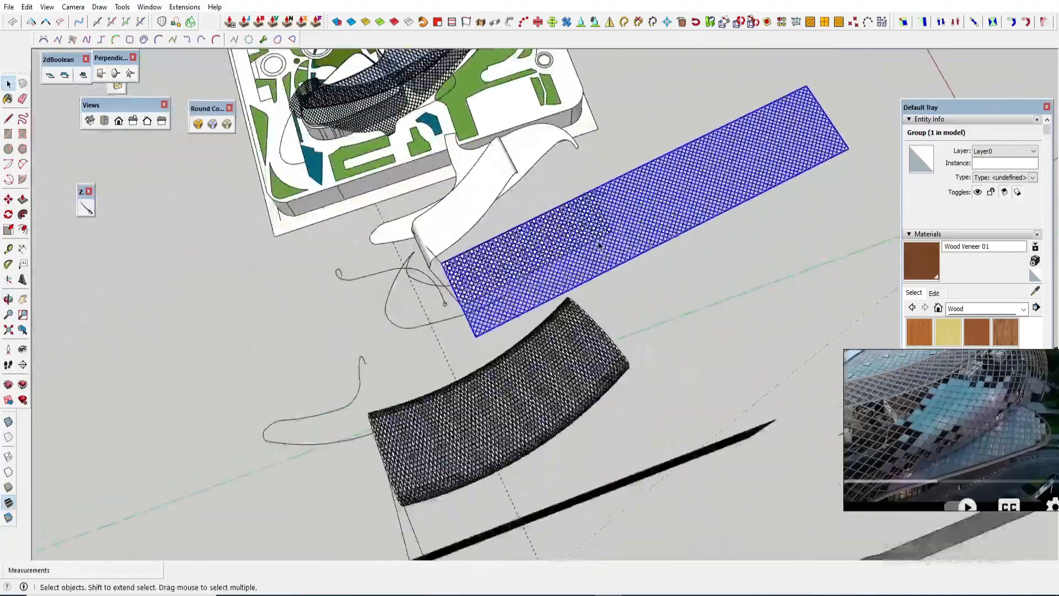
Step: Open the lattice group and delete the long portion extending beyond the rectangle's far end
shift+middle_drag(586, 261, 518, 428)
scroll(589, 386, up, 5)
triple_click(591, 389)
drag(775, 473, 521, 319)
scroll(496, 382, up, 2)
scroll(573, 342, down, 1)
key(Delete)
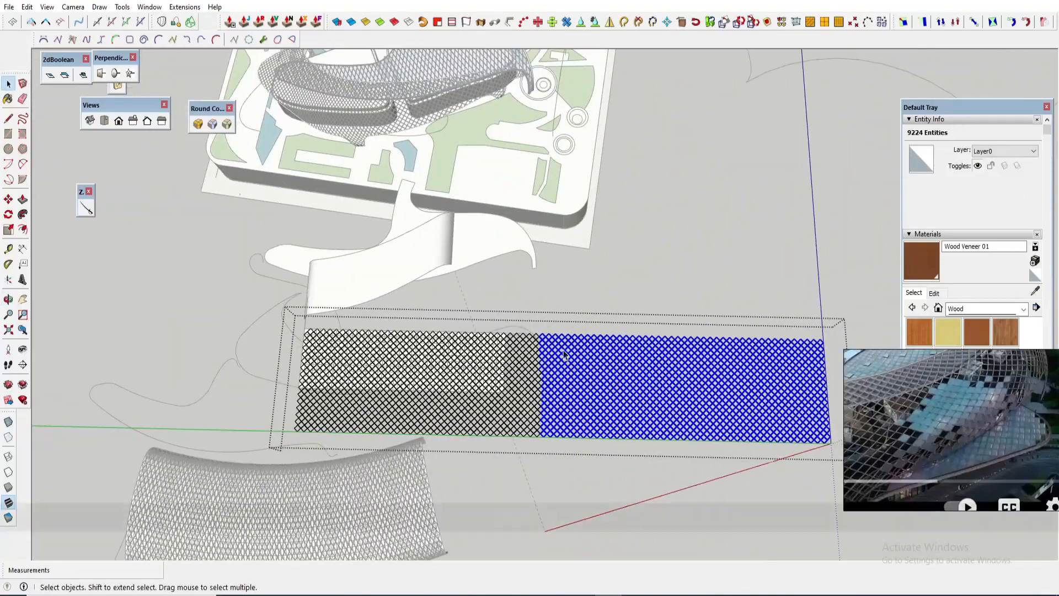
Step: Delete more of the lattice's far-end excess and the portion overhanging the rectangle's outer long edge
scroll(510, 399, up, 3)
scroll(571, 298, down, 2)
drag(613, 441, 527, 264)
key(Delete)
drag(568, 453, 188, 376)
key(Delete)
Step: Trim the remaining lattice bars that overhang along the rectangle's outer long edge
scroll(204, 376, up, 1)
middle_drag(353, 348, 375, 362)
shift+middle_drag(375, 362, 491, 342)
scroll(654, 364, up, 4)
drag(700, 402, 138, 372)
key(Delete)
scroll(594, 373, down, 2)
drag(400, 411, 154, 371)
key(Delete)
Step: Delete the leftover lattice pieces below the near corner and the jagged pieces past the rectangle's far end
shift+middle_drag(119, 381, 244, 397)
scroll(243, 397, up, 3)
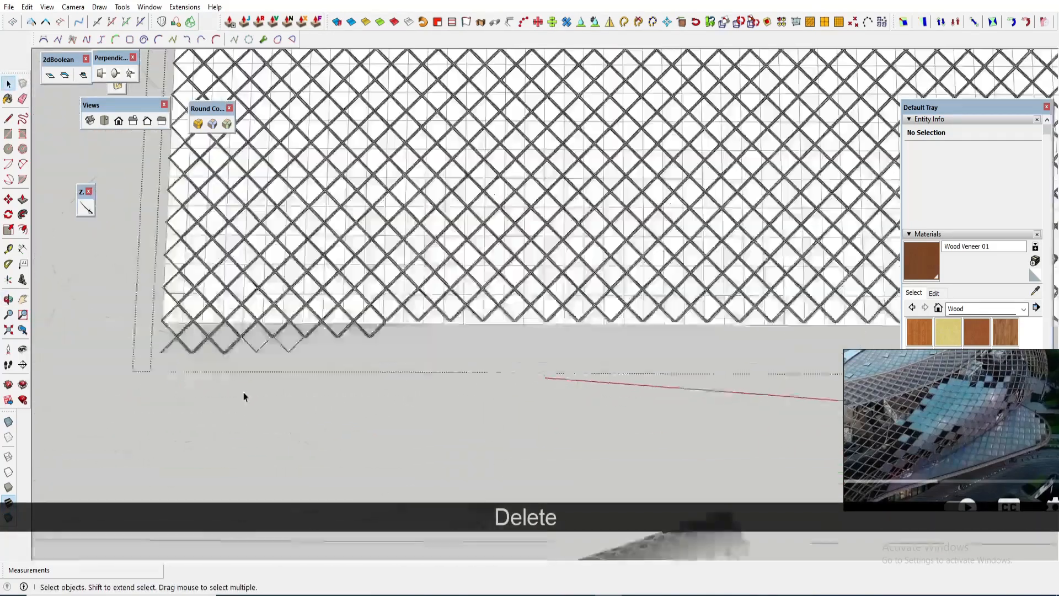
drag(523, 391, 82, 306)
key(Delete)
scroll(392, 346, down, 5)
scroll(743, 375, up, 3)
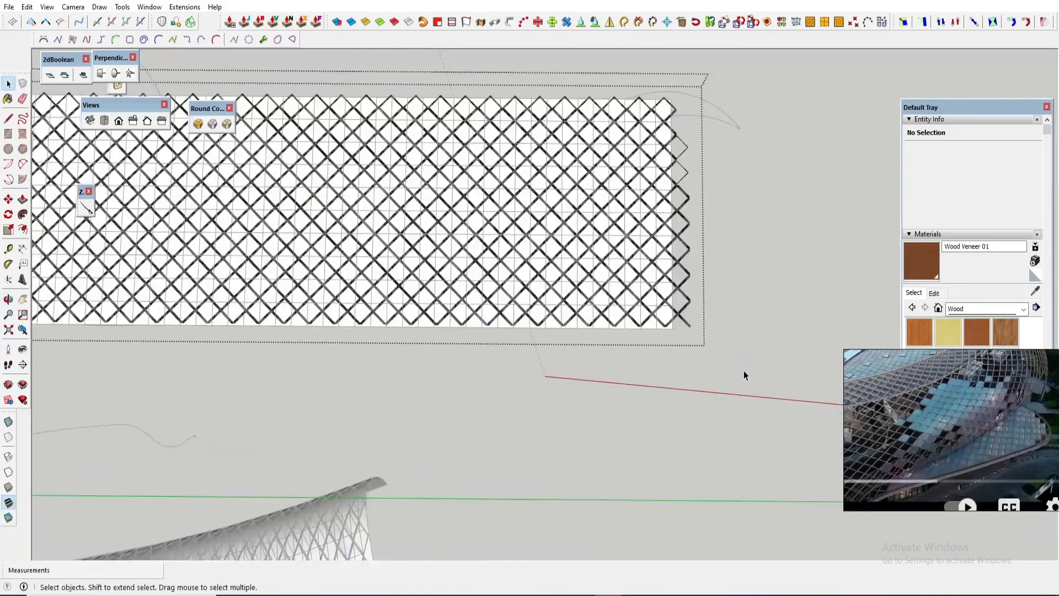
drag(684, 113, 684, 114)
key(Delete)
Step: Scale the whole lattice along the green axis to about 0.99 so its far end meets the rectangle's edge
drag(678, 212, 671, 217)
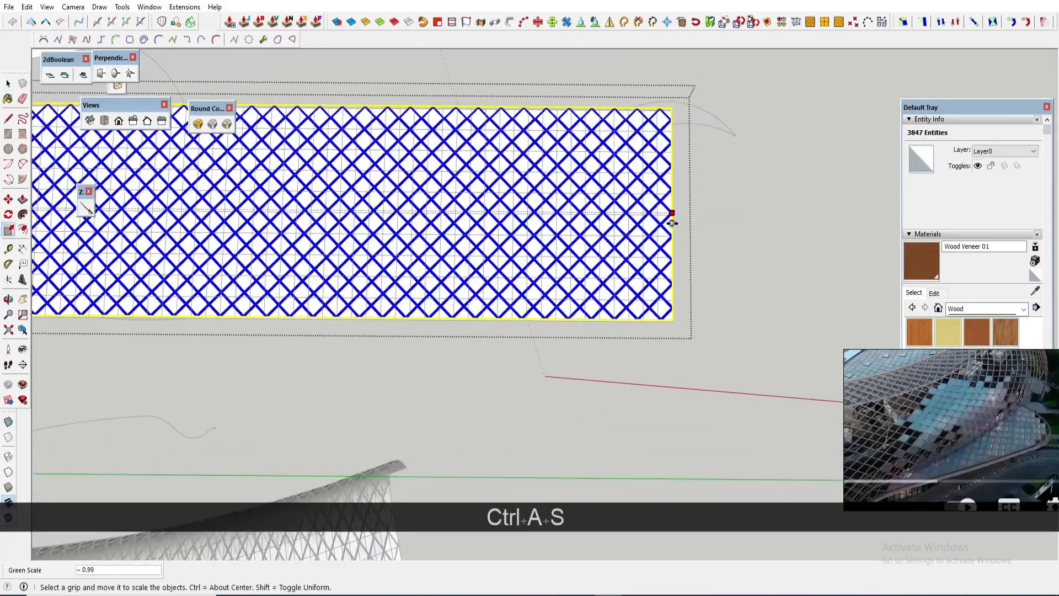
scroll(672, 218, down, 2)
scroll(480, 270, up, 2)
scroll(399, 294, down, 2)
middle_drag(399, 294, 209, 280)
key(space)
scroll(210, 281, up, 2)
scroll(210, 281, up, 1)
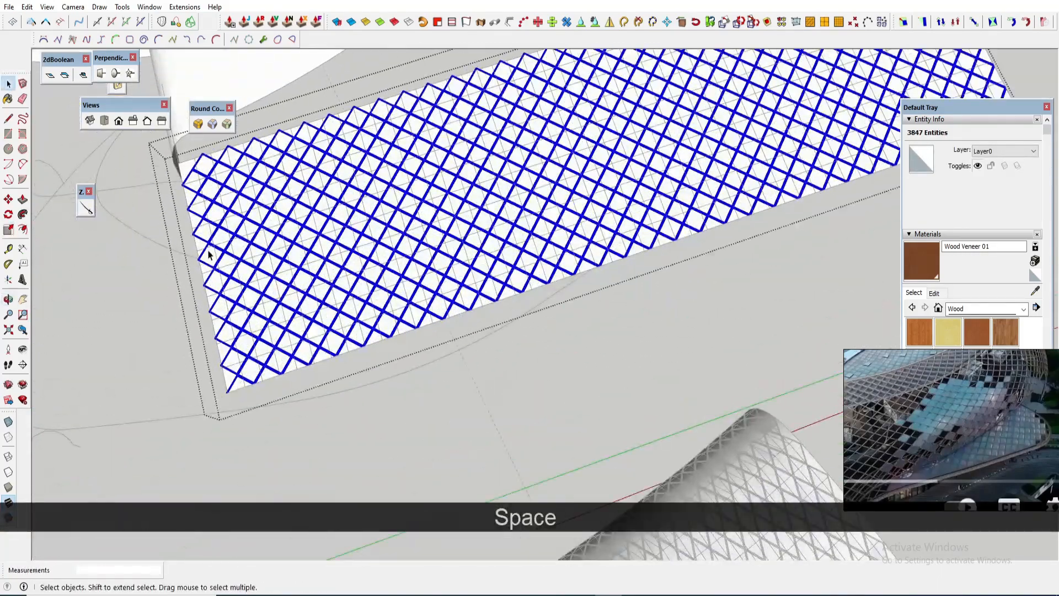
Step: Scale the lattice lengthwise from its near end to meet the rectangle's edge and close the lattice group
key(s)
scroll(425, 156, down, 3)
scroll(509, 88, up, 2)
drag(518, 73, 508, 77)
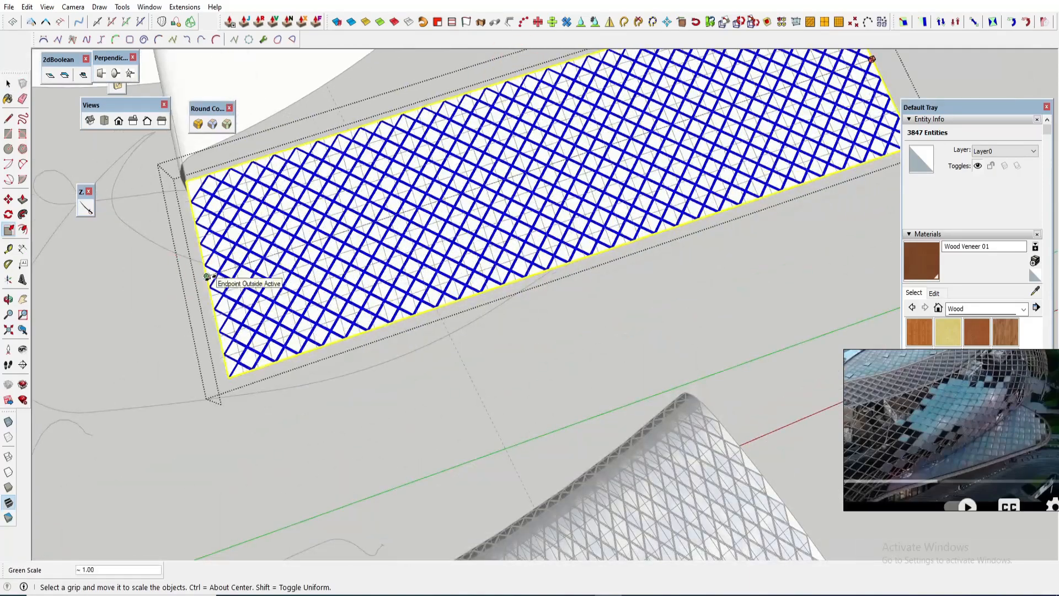
key(space)
scroll(206, 277, down, 3)
middle_drag(207, 277, 449, 256)
key(Escape)
scroll(310, 359, up, 3)
Step: Examine how the trimmed lattice fits the gridded rectangle and how it relates to the surrounding component
click(324, 314)
scroll(359, 331, down, 1)
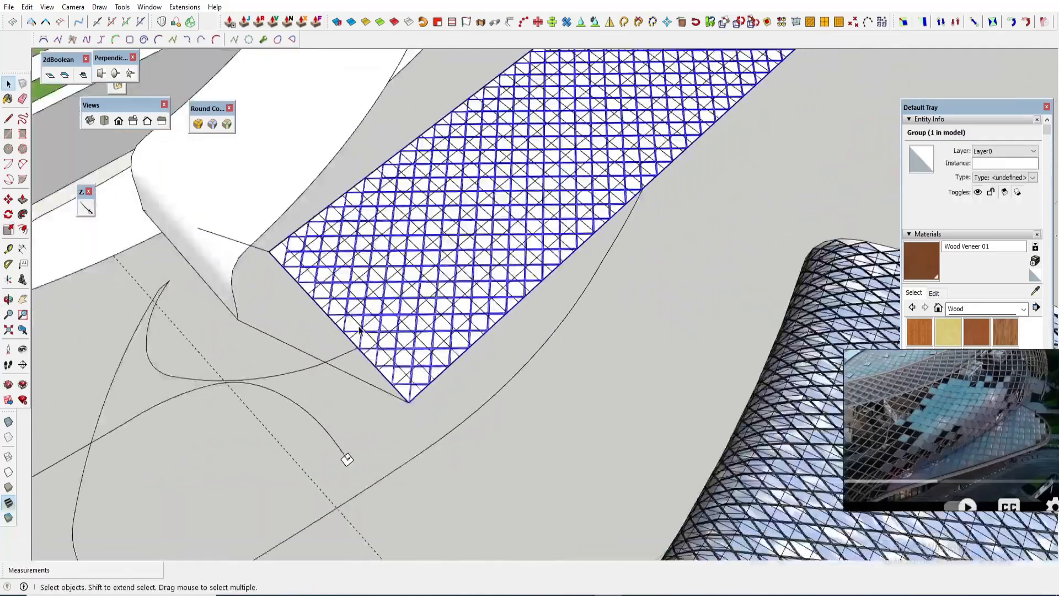
middle_drag(359, 331, 383, 308)
scroll(383, 307, up, 6)
scroll(383, 307, down, 6)
scroll(458, 220, up, 3)
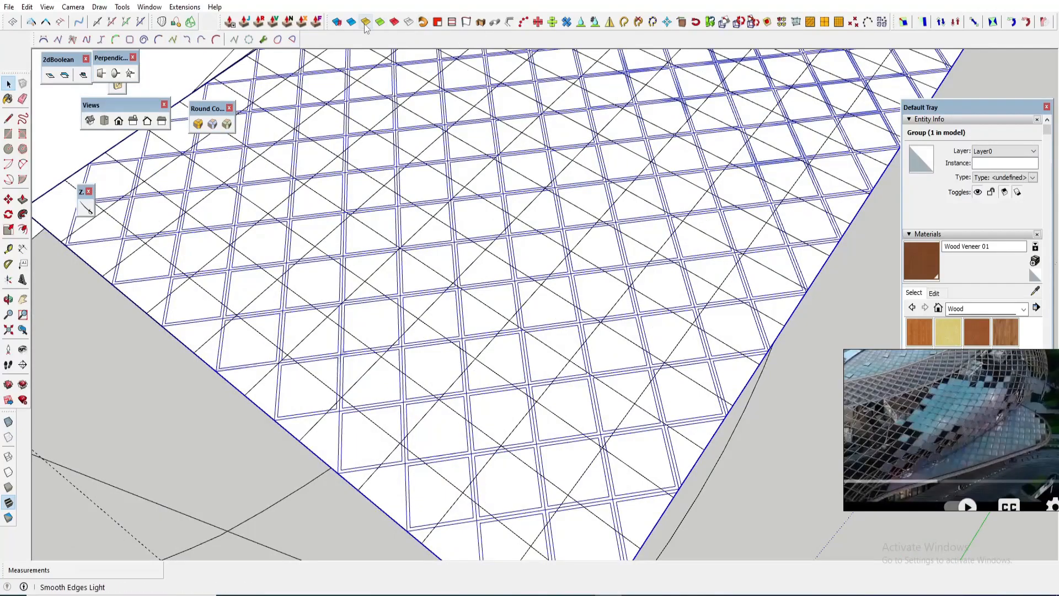
scroll(539, 303, down, 6)
ctrl+click(397, 225)
scroll(516, 303, up, 3)
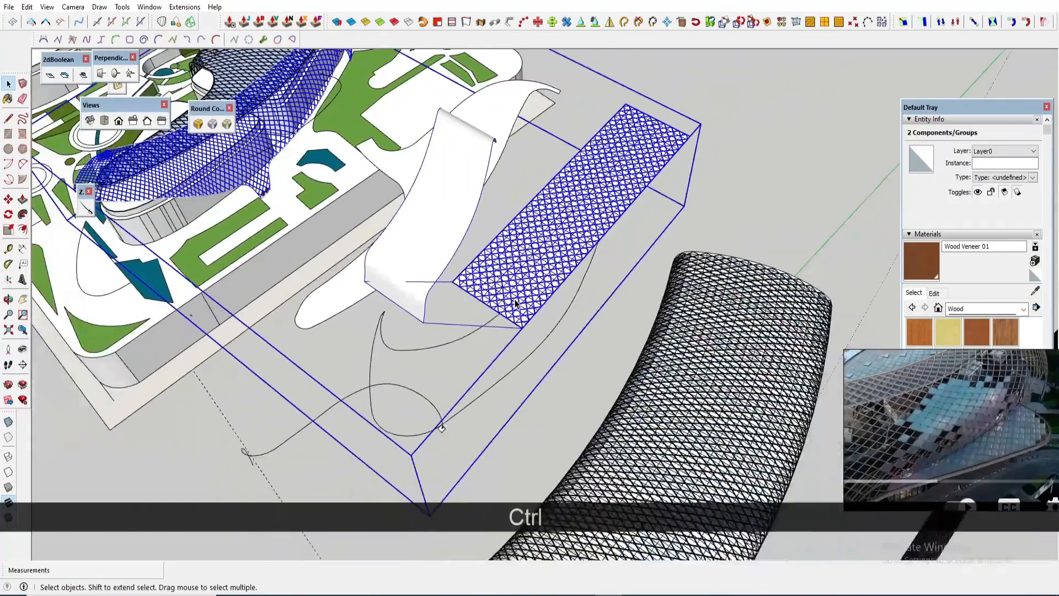
Step: Cut the trimmed flat lattice group lying over the gridded rectangle to the clipboard
click(490, 268)
scroll(490, 268, up, 6)
key(m)
key(space)
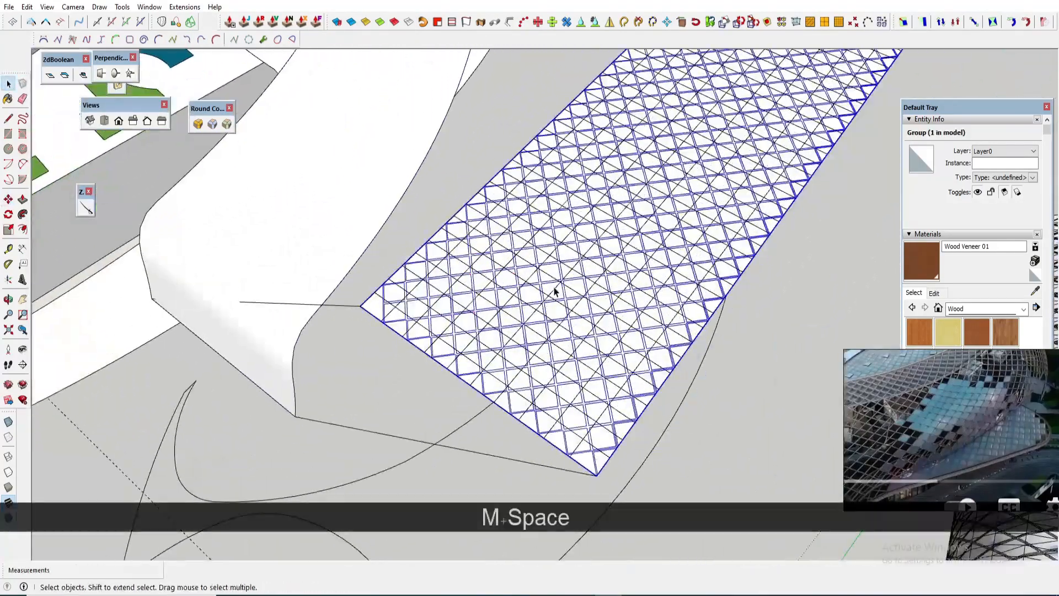
scroll(341, 246, down, 6)
scroll(416, 262, up, 7)
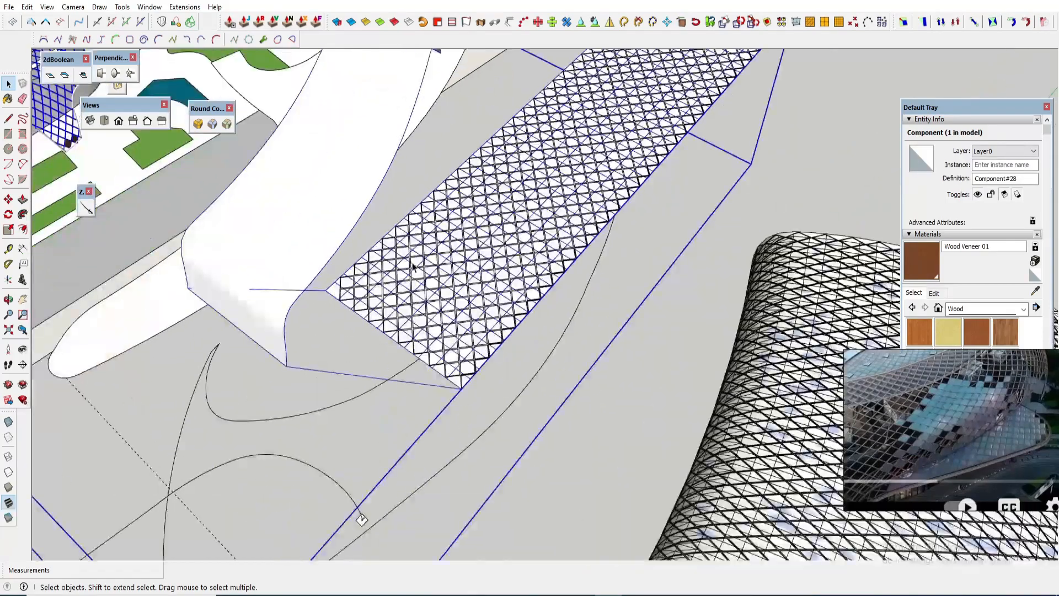
key(ctrl+x)
Step: Open the component holding the curved strip and gridded rectangle, and paste the lattice in place inside it
double_click(288, 220)
click(289, 220)
scroll(487, 334, down, 3)
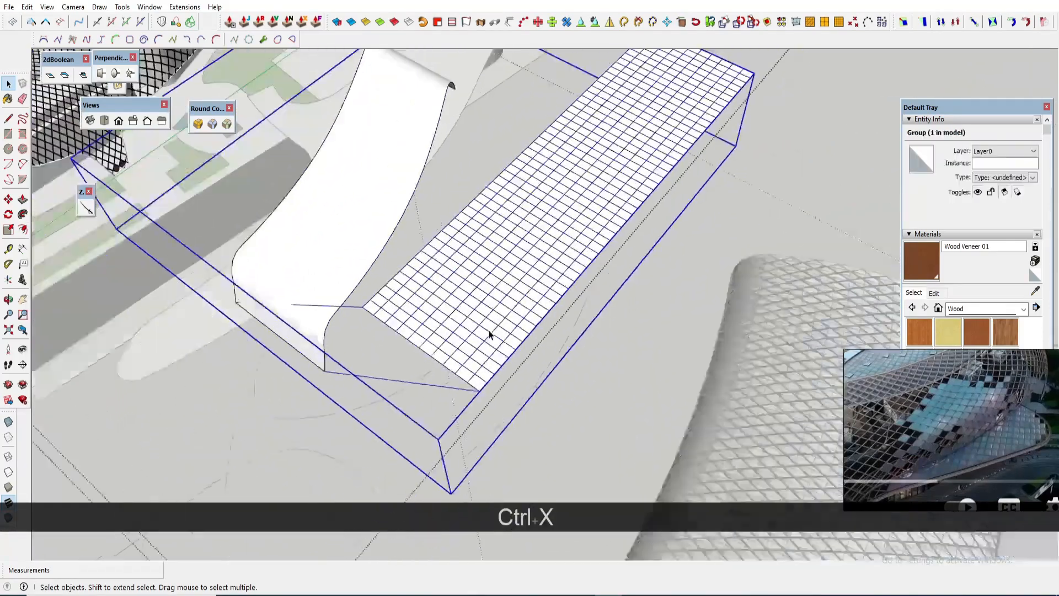
key(m)
click(370, 268)
key(space)
click(26, 6)
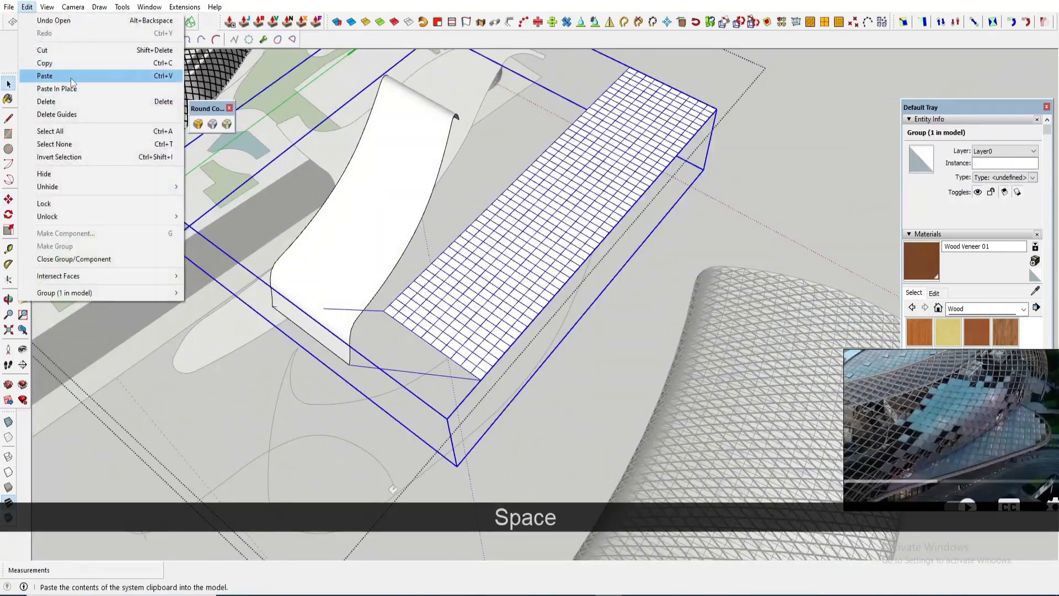
click(44, 88)
scroll(425, 290, up, 4)
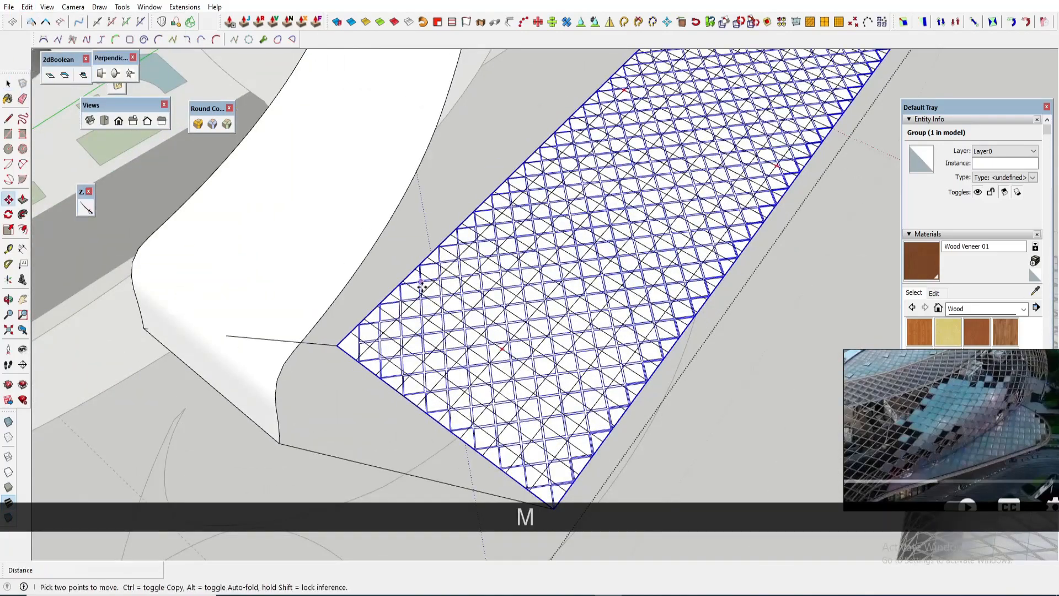
key(space)
Step: Flow the flat lattice from the gridded rectangle onto the curved strip and close the component
click(185, 5)
click(332, 22)
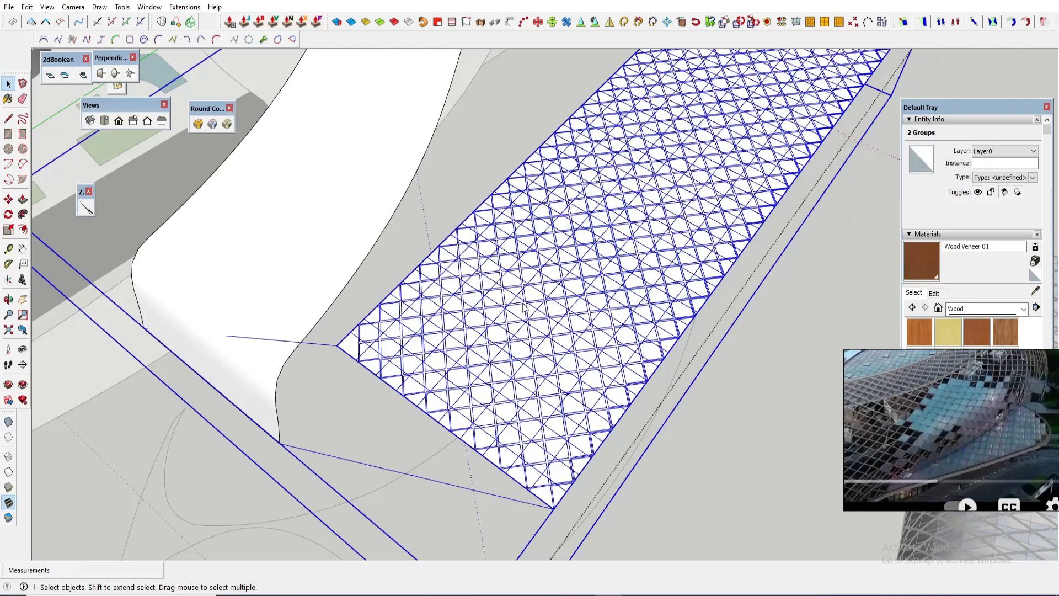
scroll(523, 306, down, 4)
middle_drag(523, 307, 557, 308)
key(space)
scroll(484, 308, down, 1)
key(Escape)
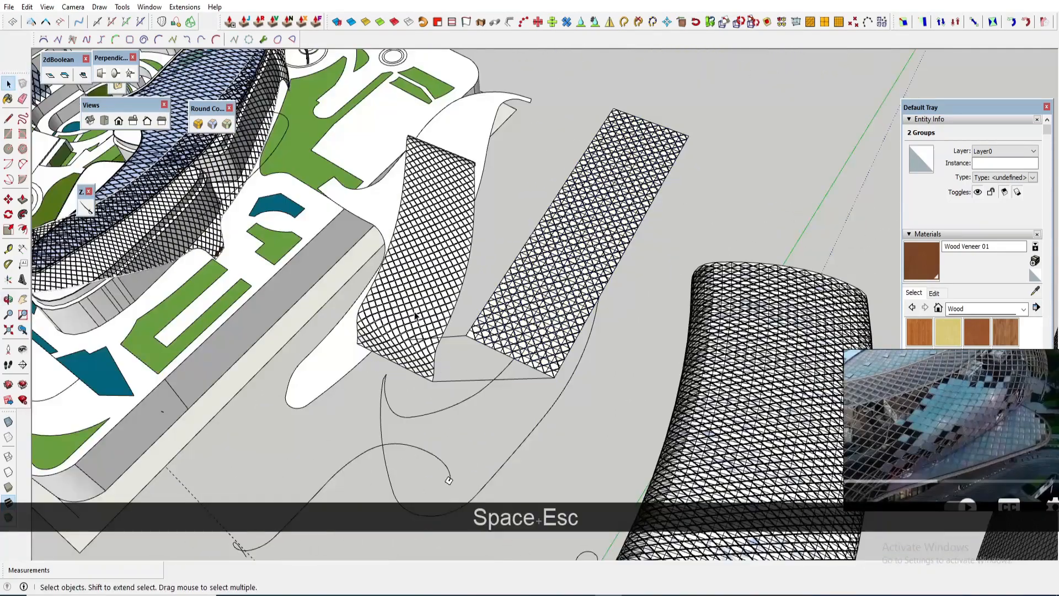
Step: Move the flowed lattice group about 91 m onto the building, placing it beside the existing canopy's lower corner
click(356, 333)
scroll(200, 234, up, 10)
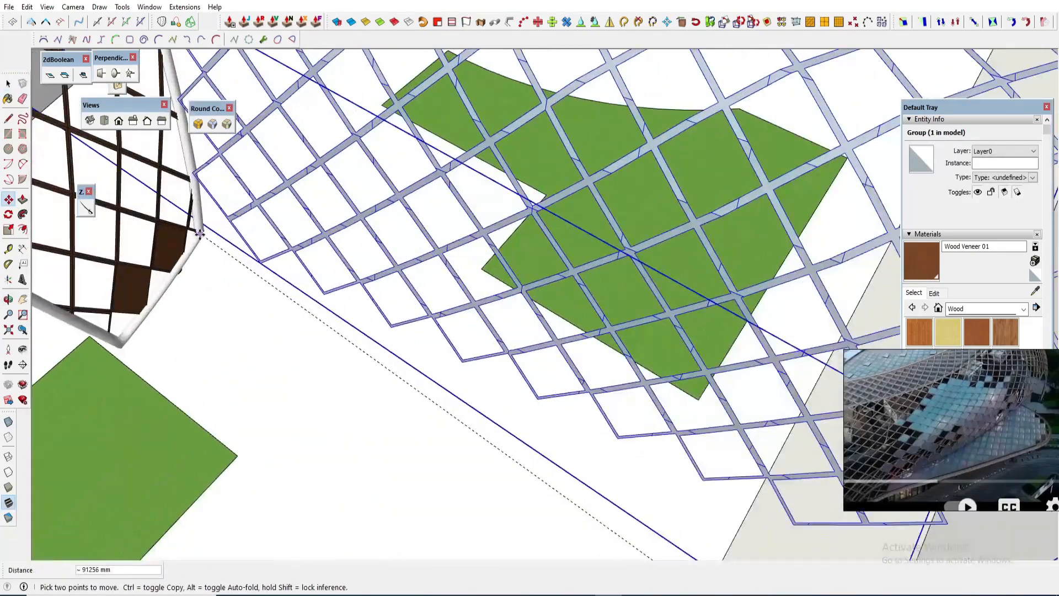
click(200, 224)
shift+middle_drag(251, 266, 407, 187)
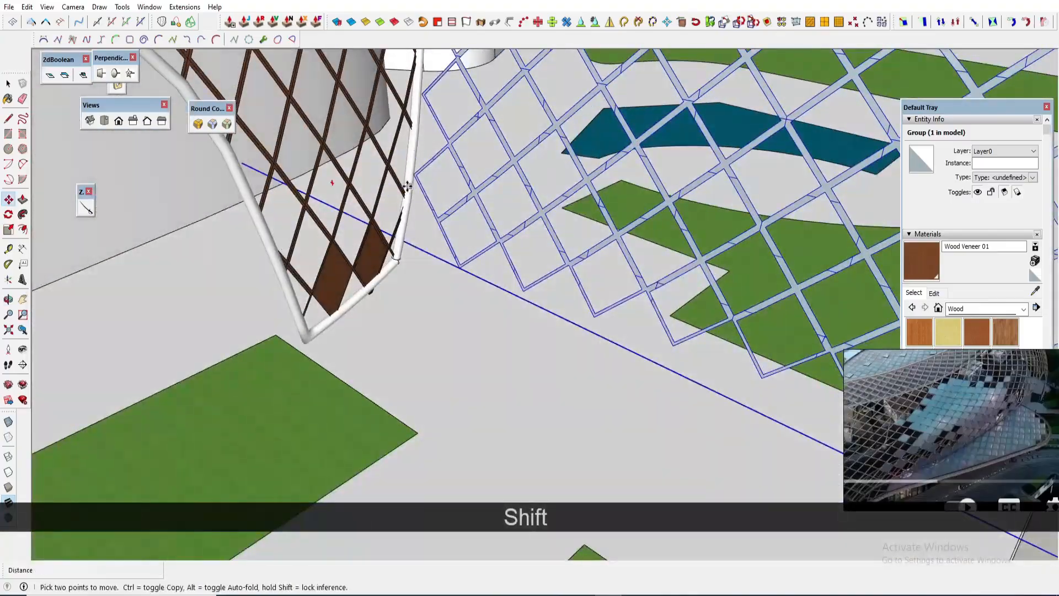
scroll(376, 288, down, 3)
scroll(377, 289, down, 3)
key(space)
middle_drag(376, 288, 403, 375)
scroll(434, 224, up, 3)
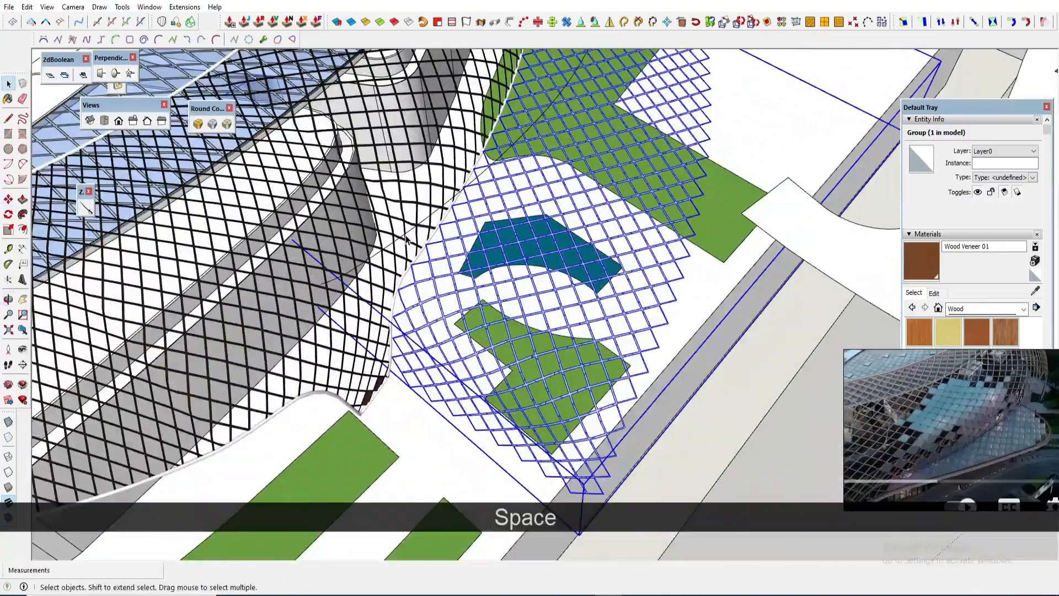
Step: Extrude the curve beside the canopy with Extrude Lines into a vertical curved wall and make the wall a component
click(407, 237)
scroll(406, 242, down, 2)
scroll(444, 270, up, 3)
shift+middle_drag(500, 166, 674, 303)
triple_click(444, 270)
scroll(443, 272, down, 3)
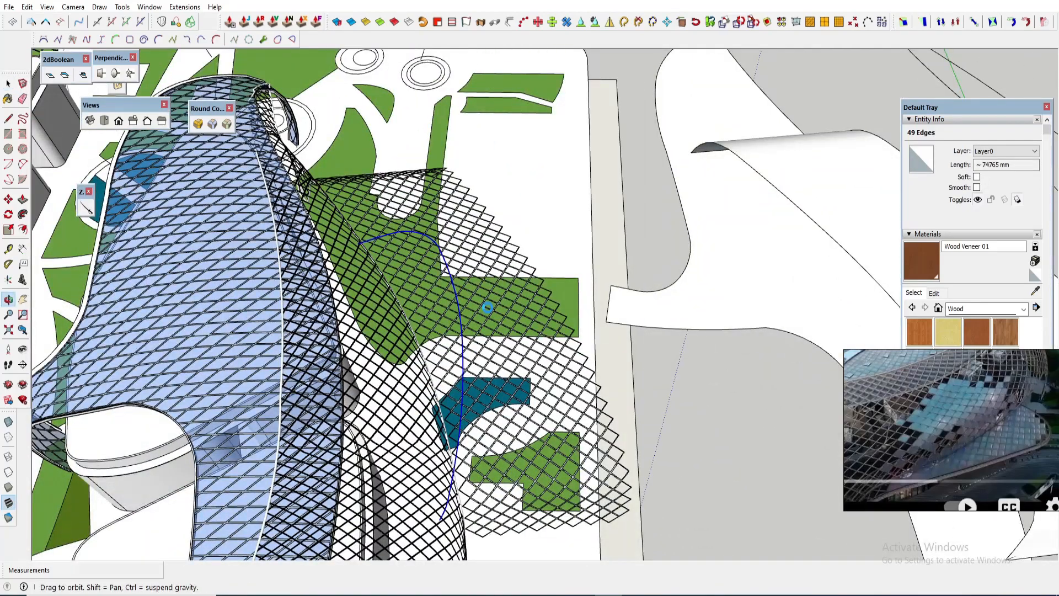
scroll(475, 295, down, 5)
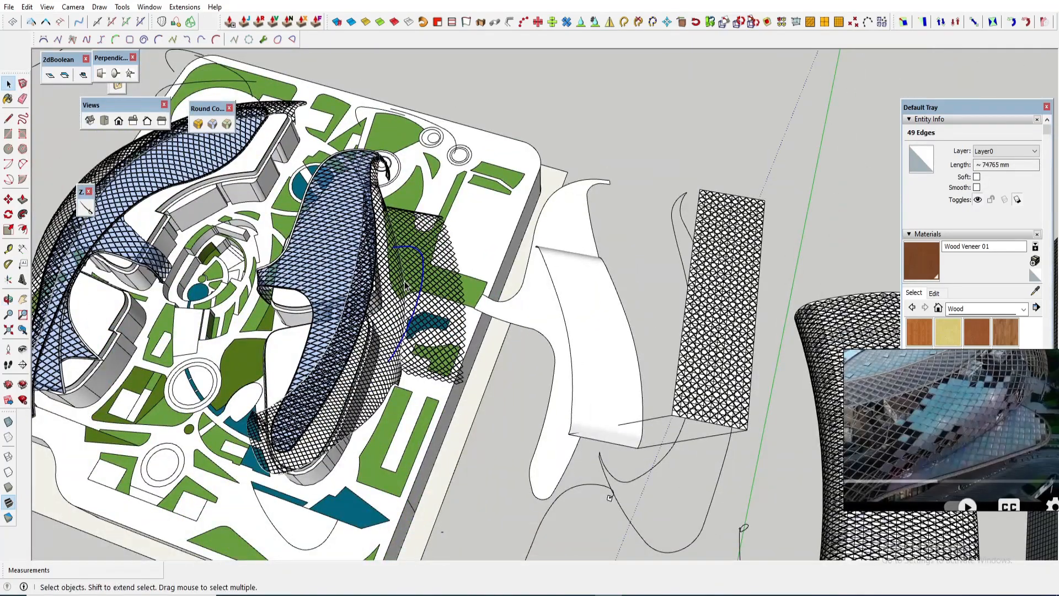
scroll(405, 285, up, 5)
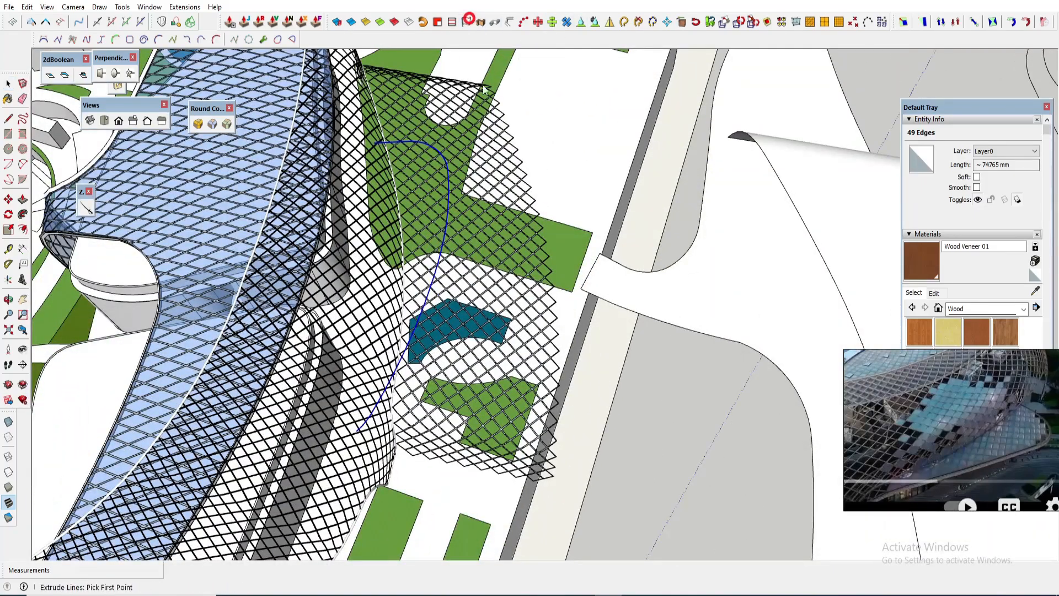
scroll(615, 230, down, 5)
scroll(597, 230, up, 4)
click(598, 230)
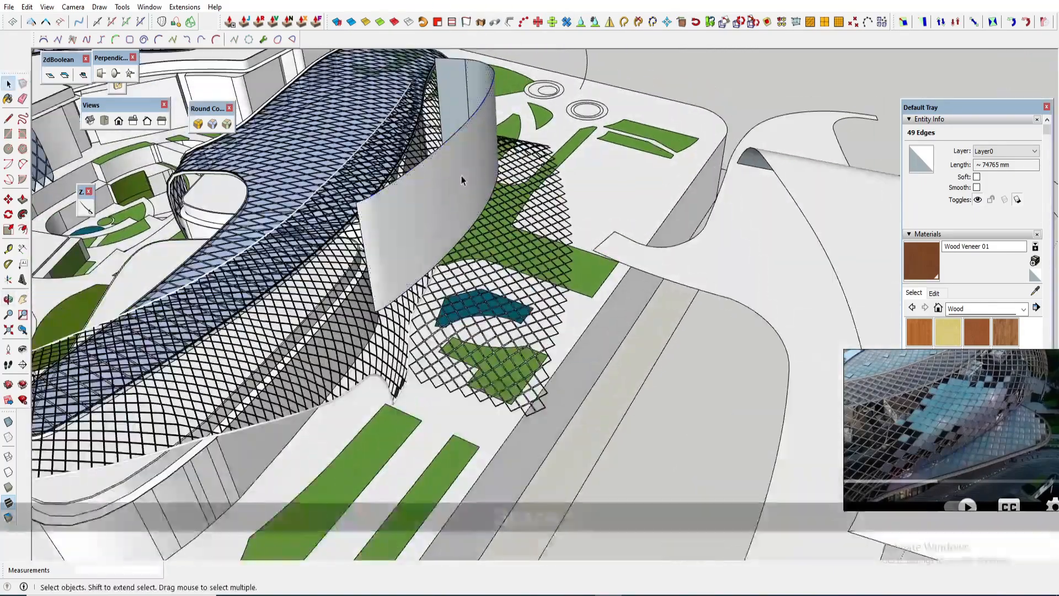
key(g)
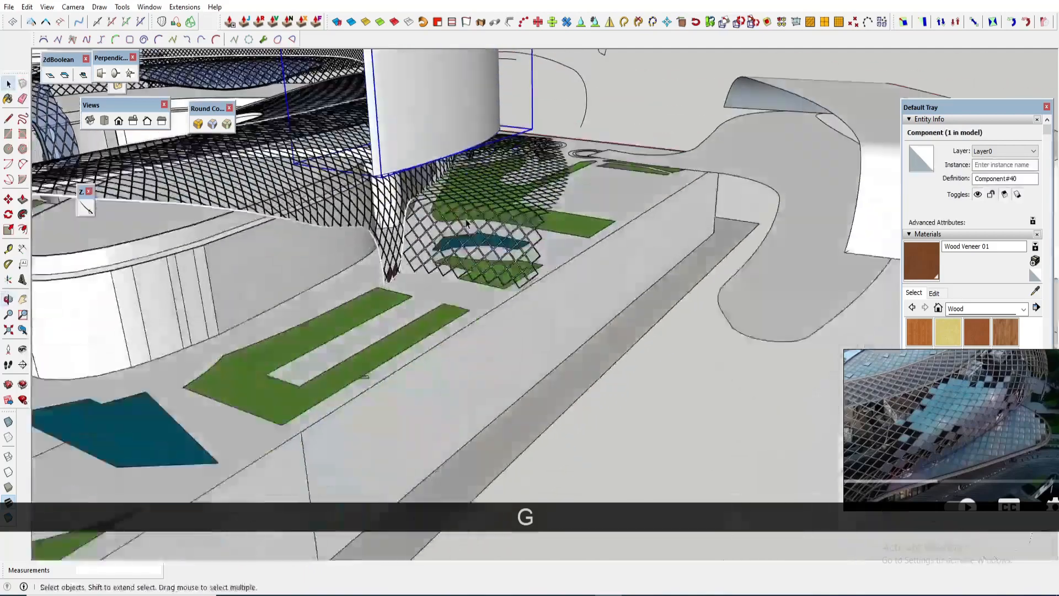
Step: Move the curved wall down and outward so its near end stands beside the canopy's lower corner
key(space)
key(m)
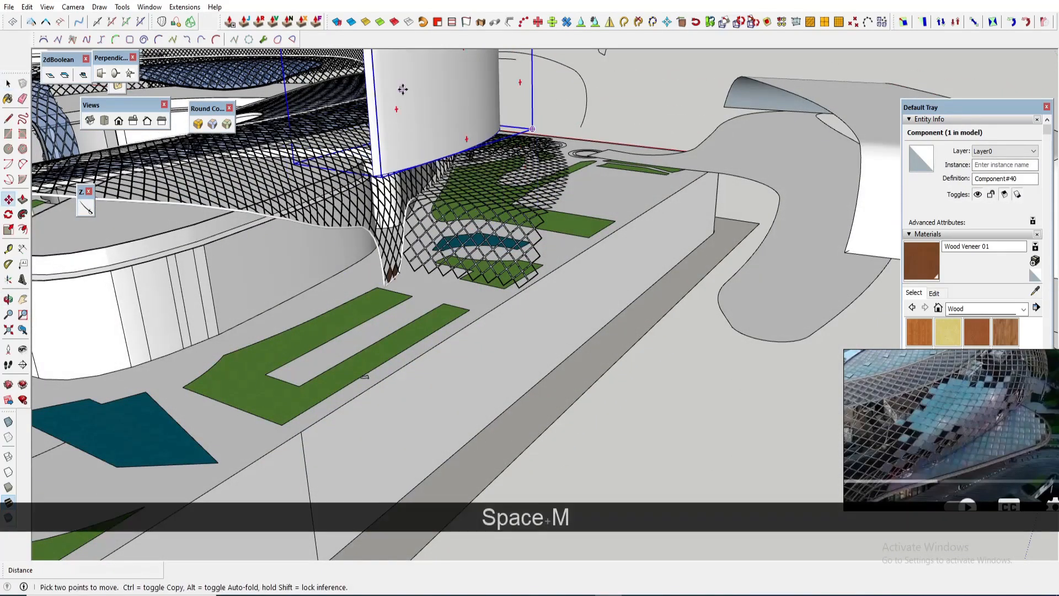
click(409, 175)
middle_drag(408, 176, 468, 342)
scroll(469, 364, up, 3)
key(m)
click(476, 384)
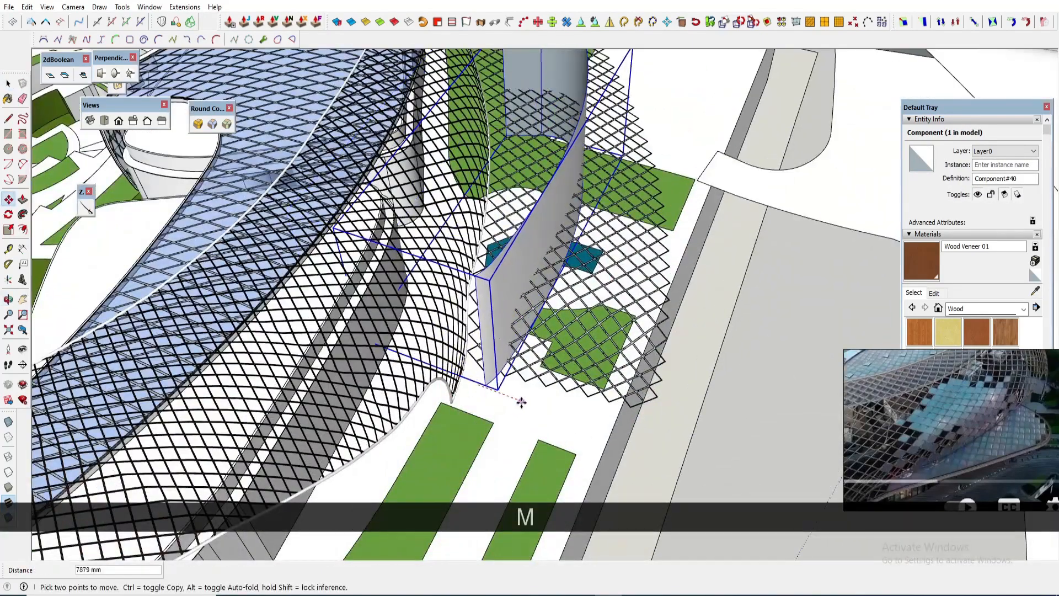
middle_drag(512, 403, 454, 171)
click(473, 449)
scroll(486, 381, up, 2)
Step: Adjust the curved wall's position beside the canopy's foot so it cuts through the new lattice
key(q)
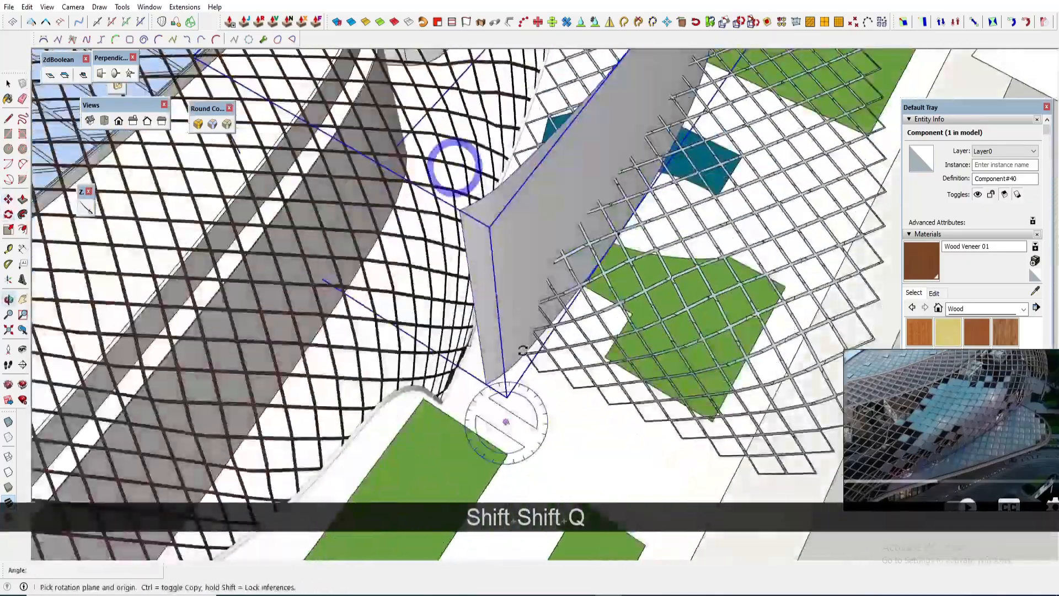
middle_drag(503, 421, 484, 237)
key(m)
click(484, 263)
scroll(481, 292, up, 2)
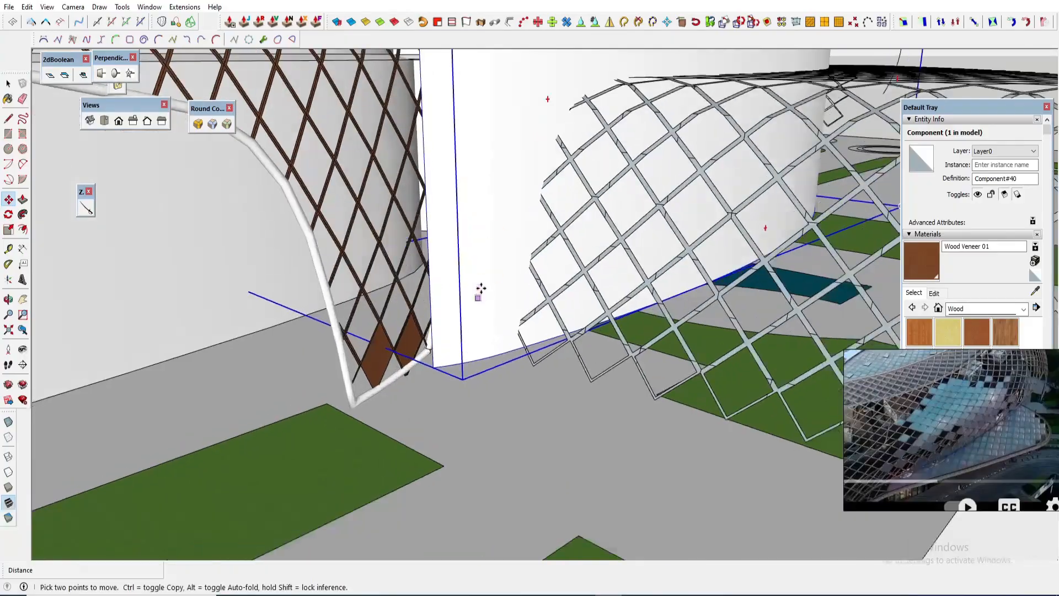
click(483, 288)
click(486, 427)
scroll(593, 405, down, 3)
middle_drag(593, 406, 690, 552)
scroll(648, 181, up, 3)
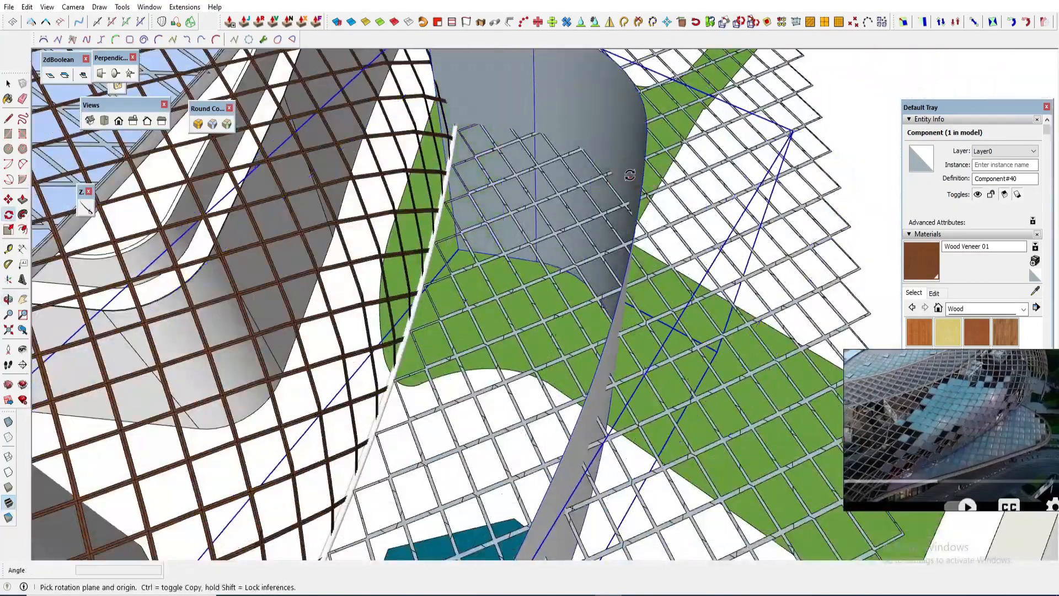
scroll(630, 176, down, 3)
shift+middle_drag(532, 552, 583, 293)
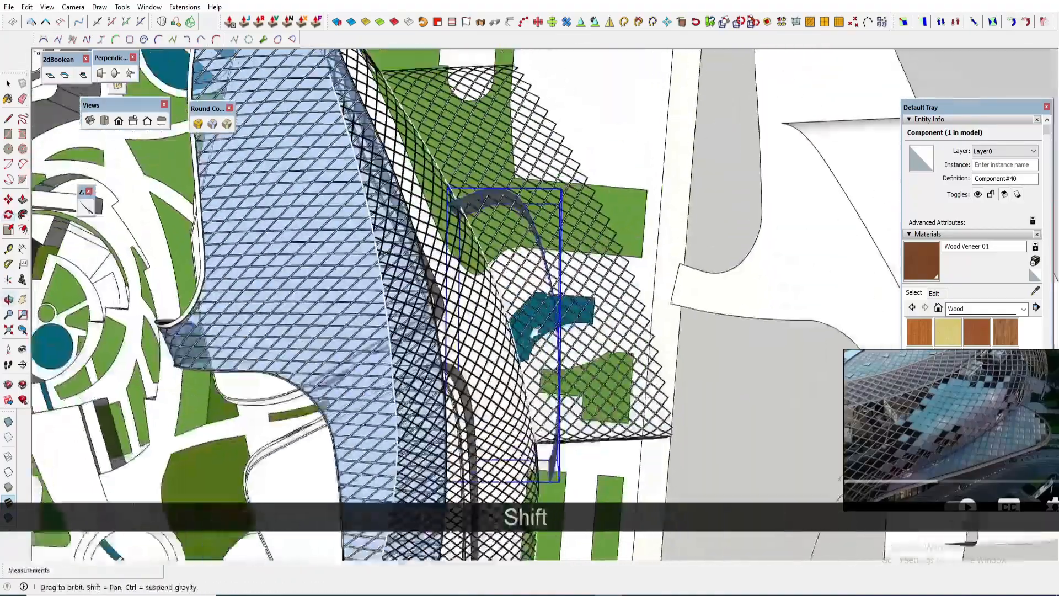
scroll(467, 205, up, 7)
click(444, 186)
click(504, 167)
key(space)
scroll(504, 170, down, 4)
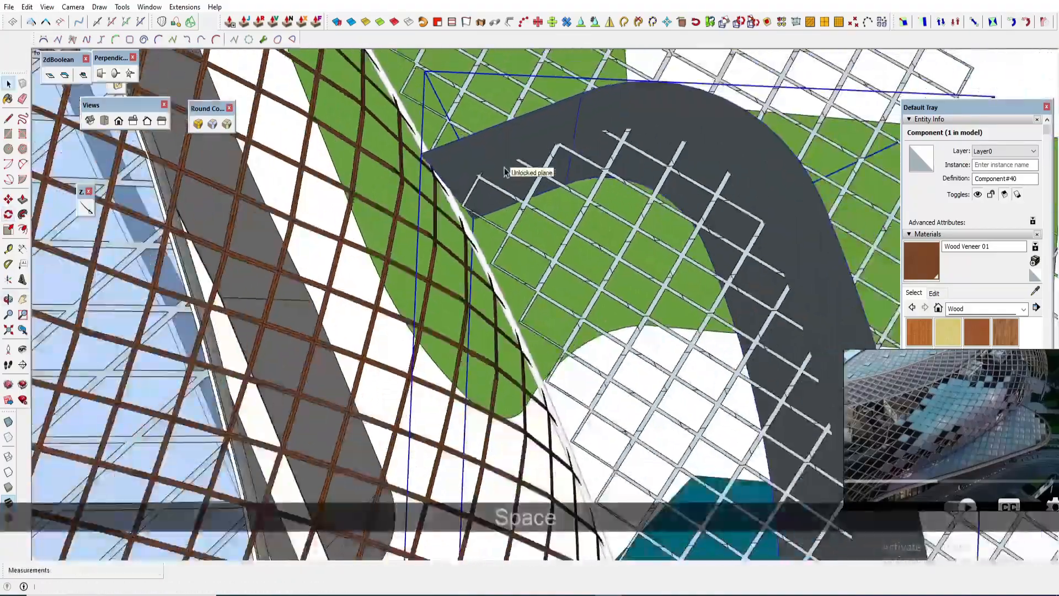
shift+middle_drag(603, 238, 558, 161)
scroll(576, 264, down, 10)
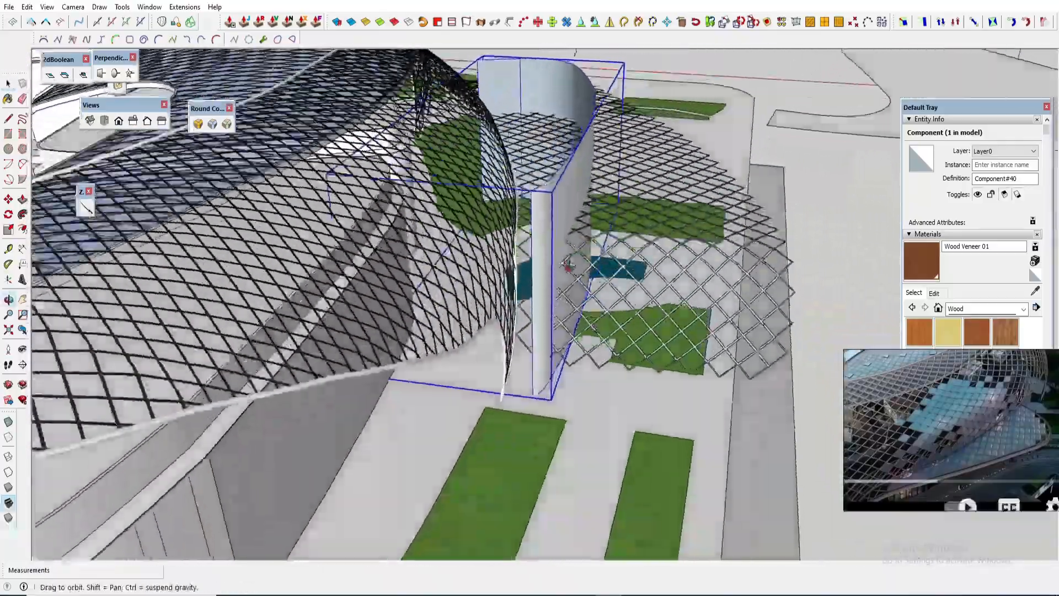
Step: Rotate the curved wall in plan about its far corner by about 2.7 degrees
middle_drag(568, 265, 540, 420)
scroll(540, 371, down, 2)
key(q)
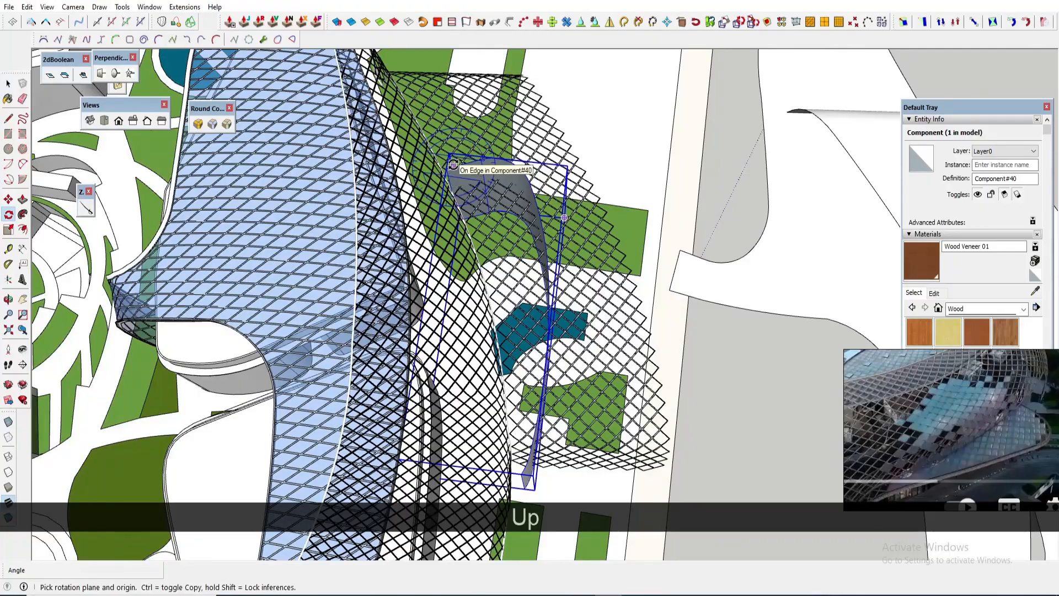
click(454, 165)
scroll(454, 165, down, 3)
shift+middle_drag(470, 208, 517, 167)
click(538, 326)
scroll(542, 315, up, 3)
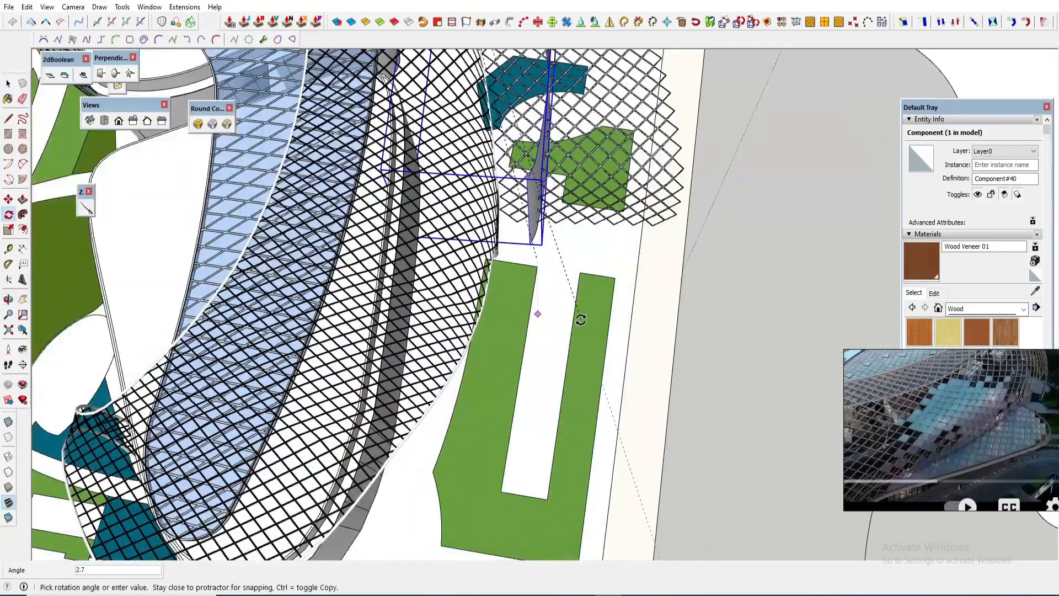
middle_drag(581, 320, 576, 339)
middle_drag(560, 290, 486, 254)
Step: Tilt the curved wall outward by rotating it about the endpoint at its near base corner
scroll(517, 241, up, 3)
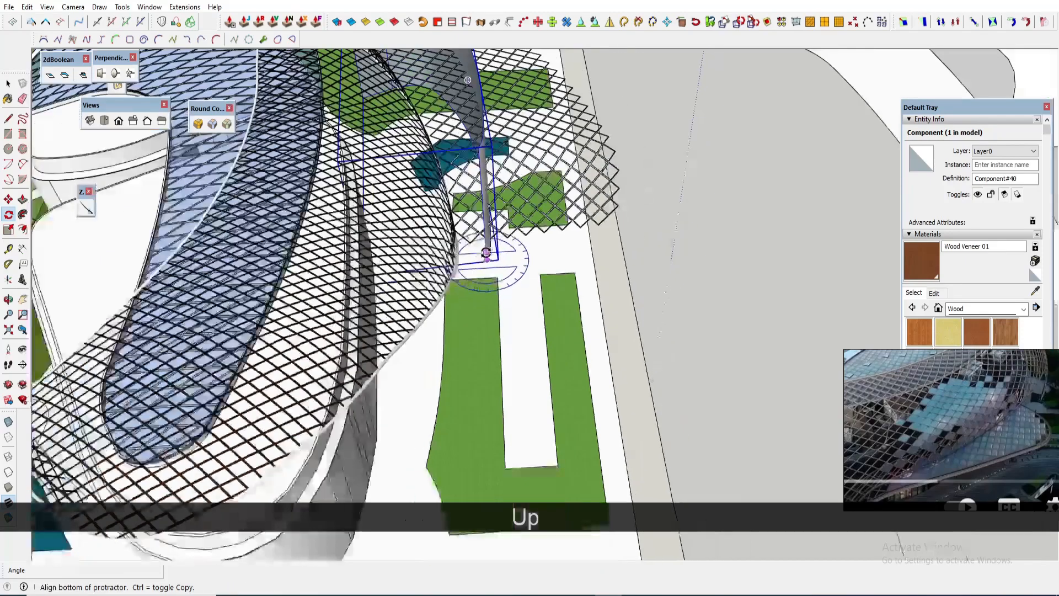
key(space)
key(q)
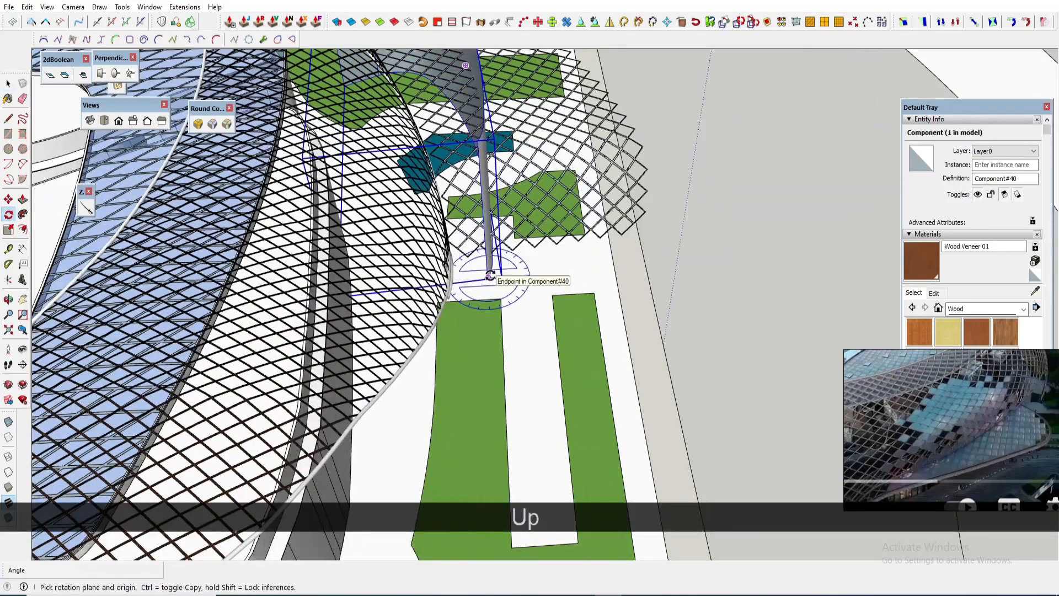
click(490, 275)
middle_drag(490, 275, 456, 221)
click(506, 144)
scroll(455, 243, up, 3)
key(m)
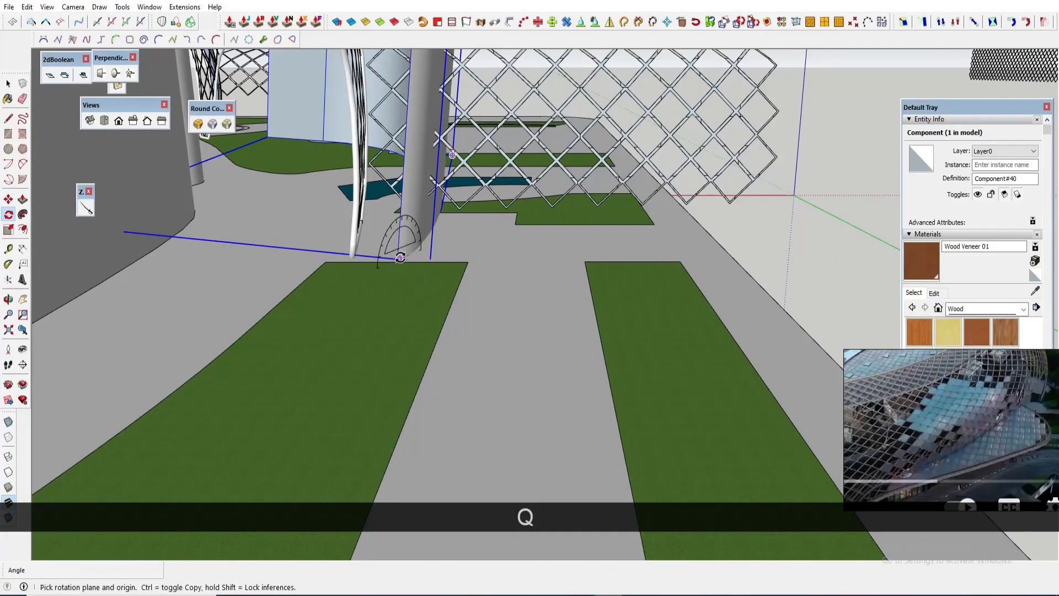
click(397, 258)
scroll(405, 242, down, 3)
shift+middle_drag(406, 243, 396, 398)
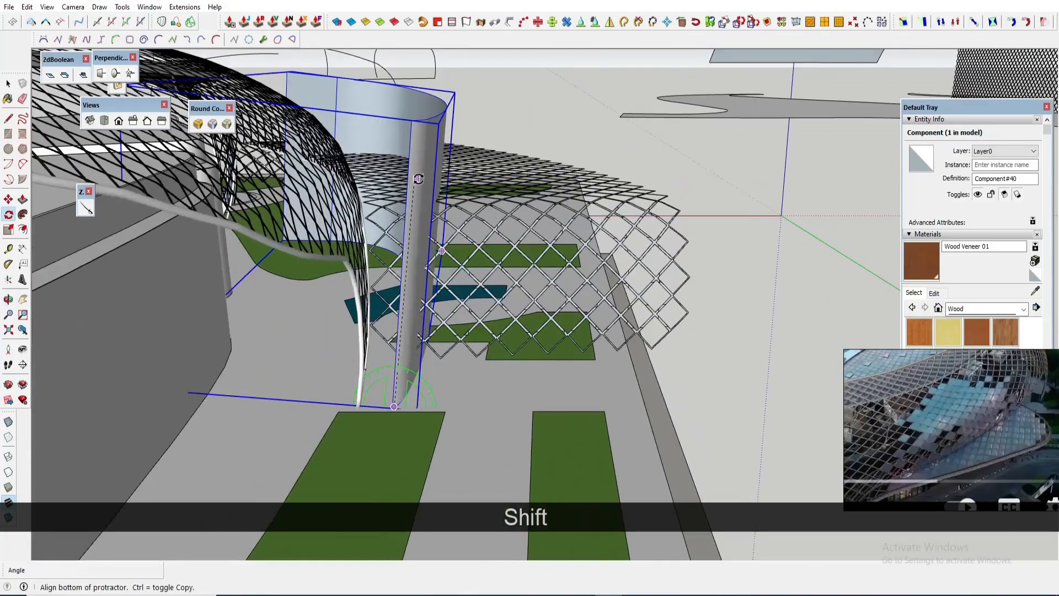
middle_drag(435, 172, 450, 284)
key(space)
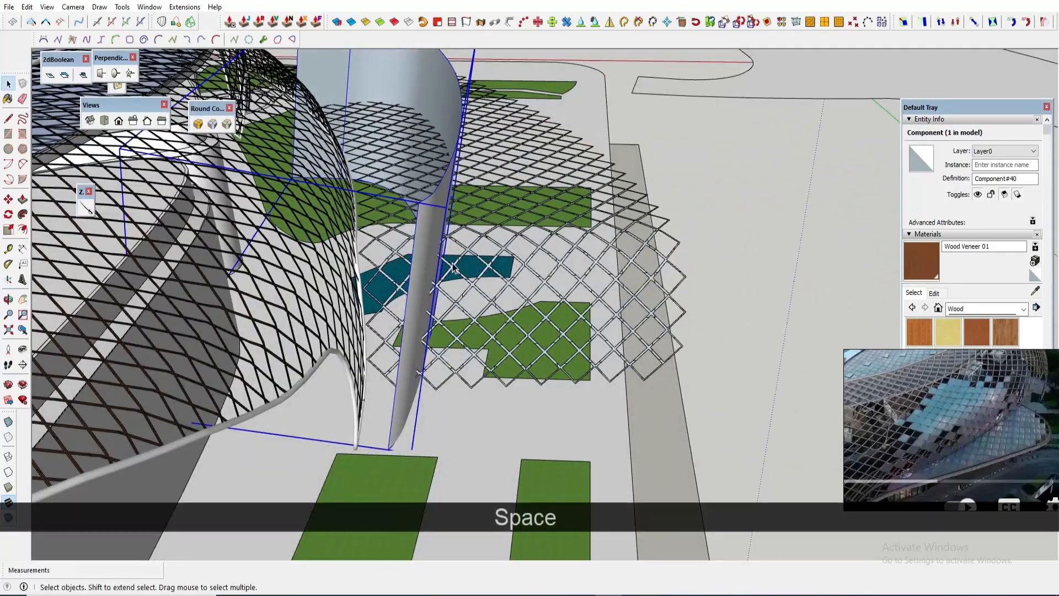
Step: Cut the curved wall component and paste it in place inside the new lattice group
key(ctrl+x)
key(space)
double_click(430, 234)
click(27, 6)
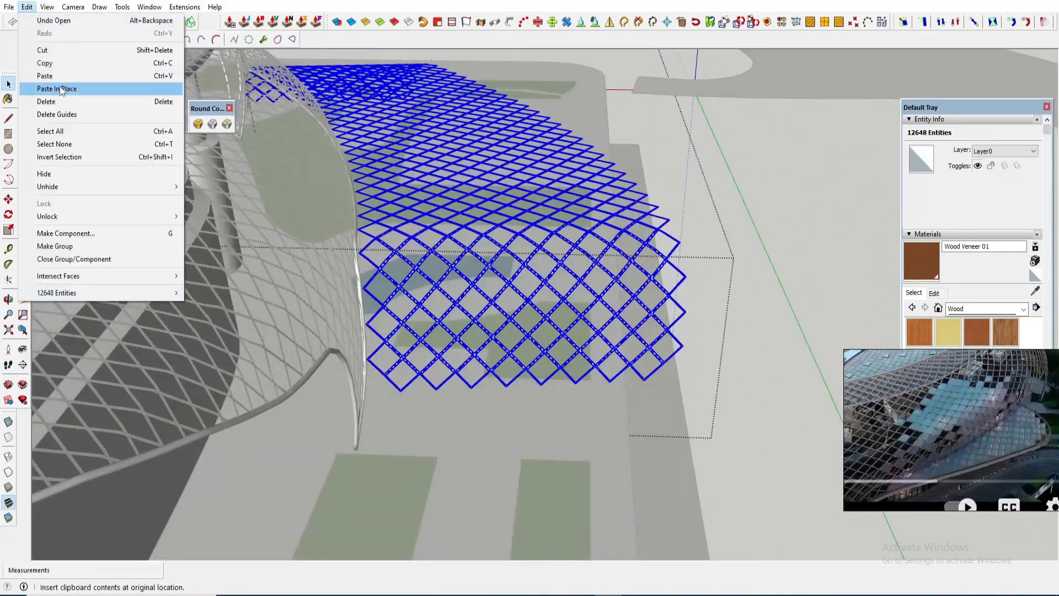
click(119, 88)
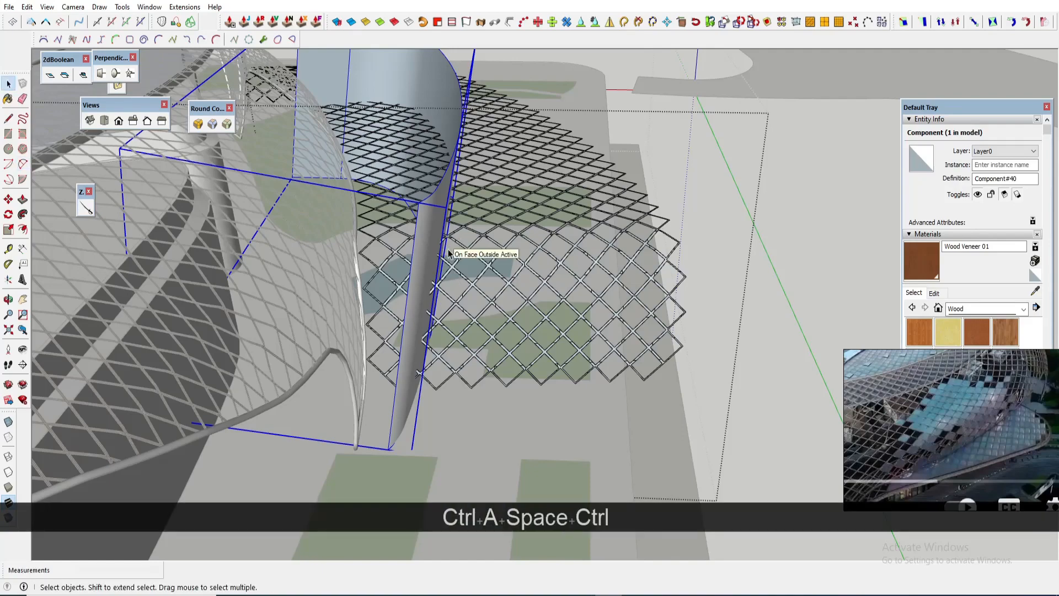
Step: Select all of the lattice geometry without the curved wall and intersect its faces with the wall
key(ctrl+a)
scroll(386, 259, down, 3)
middle_drag(402, 226, 385, 242)
scroll(386, 243, up, 4)
right_click(383, 234)
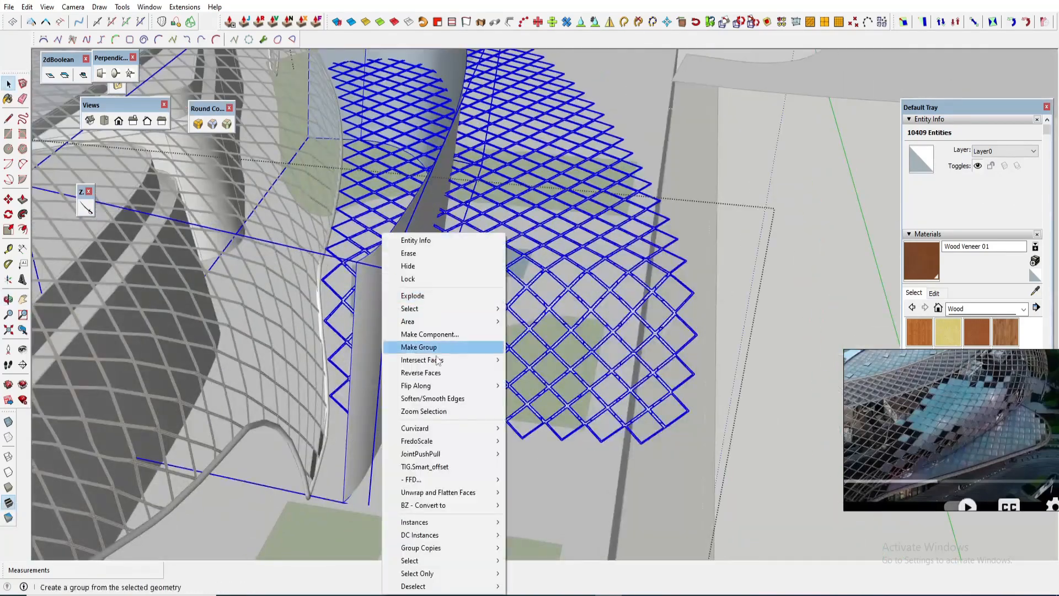
click(557, 390)
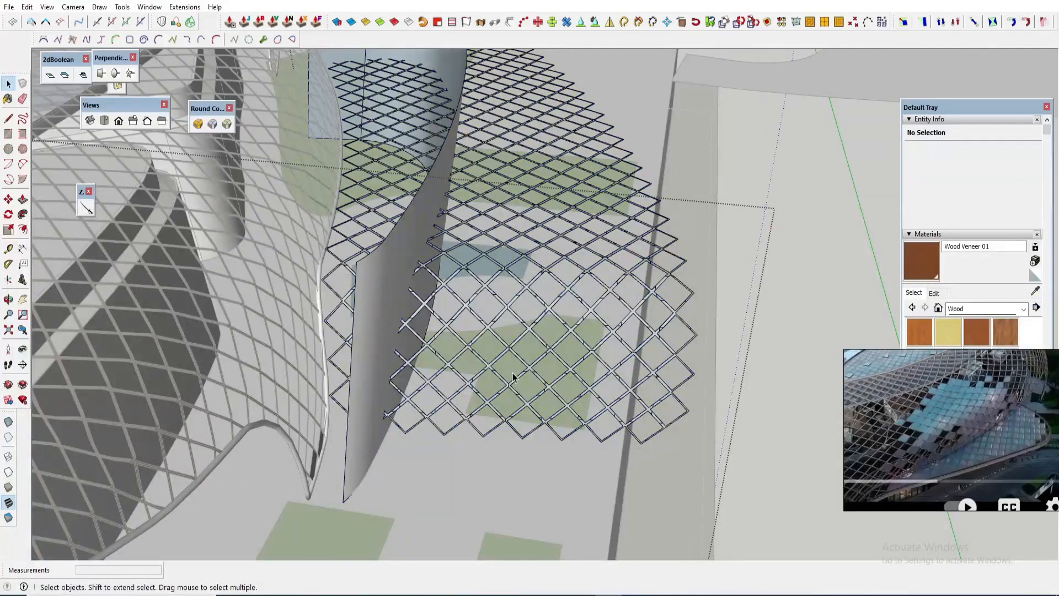
Step: Delete the large lattice sections lying outside the curved wall along its long outer side
middle_drag(516, 373, 484, 364)
scroll(356, 276, up, 2)
scroll(460, 293, down, 4)
drag(677, 458, 505, 236)
key(Delete)
drag(603, 444, 468, 326)
key(Delete)
middle_drag(468, 326, 620, 490)
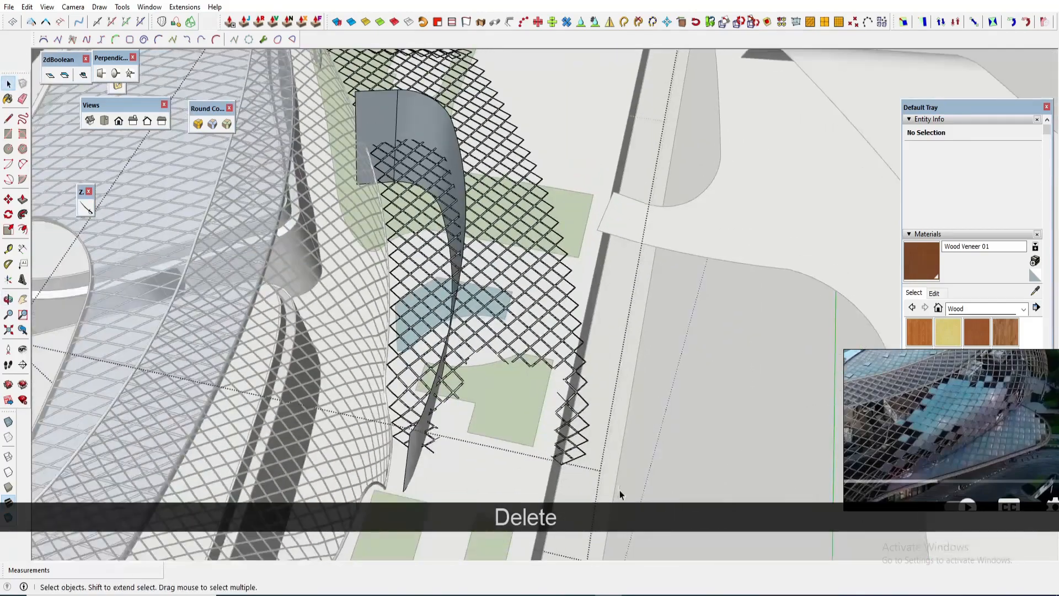
scroll(515, 303, down, 4)
drag(585, 331, 510, 153)
key(Delete)
middle_drag(510, 154, 359, 161)
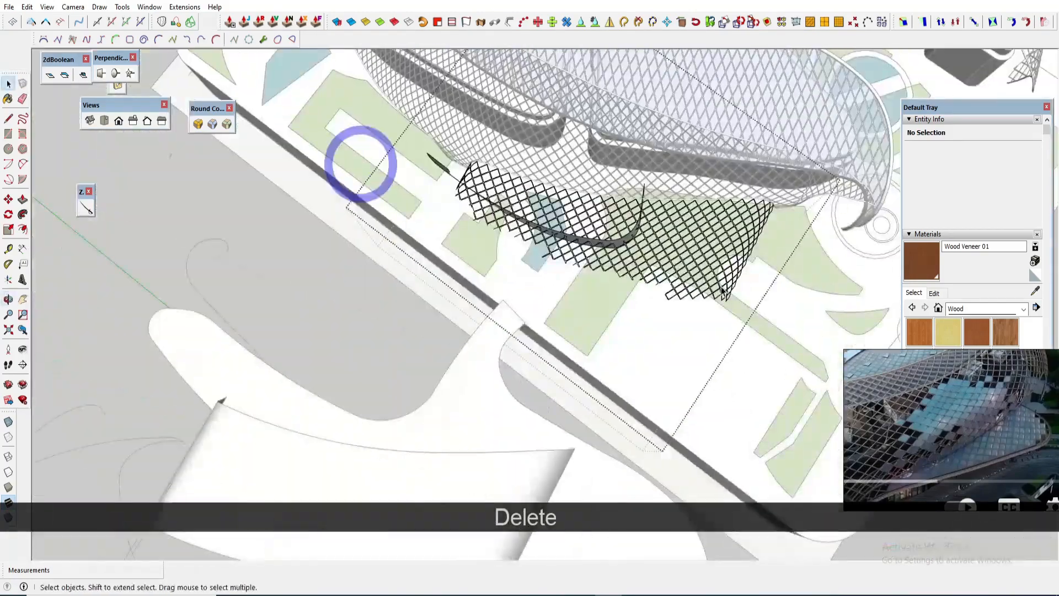
Step: Delete the lattice strip that extends past the outer side of the wall toward its far end
scroll(767, 303, up, 2)
drag(777, 309, 624, 105)
key(Delete)
middle_drag(598, 212, 627, 179)
scroll(626, 179, up, 2)
click(537, 66)
Step: Remove the lattice cells outside the wall's rounded end and erase the bars that border its outer face
middle_drag(510, 177, 666, 187)
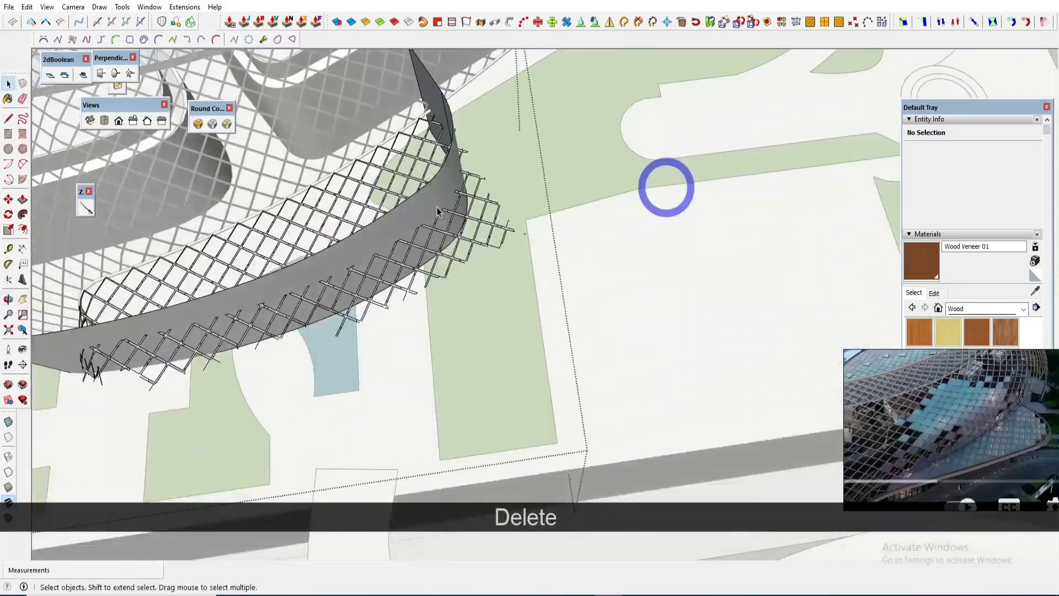
scroll(437, 207, up, 2)
middle_drag(437, 207, 722, 325)
drag(723, 325, 660, 221)
key(e)
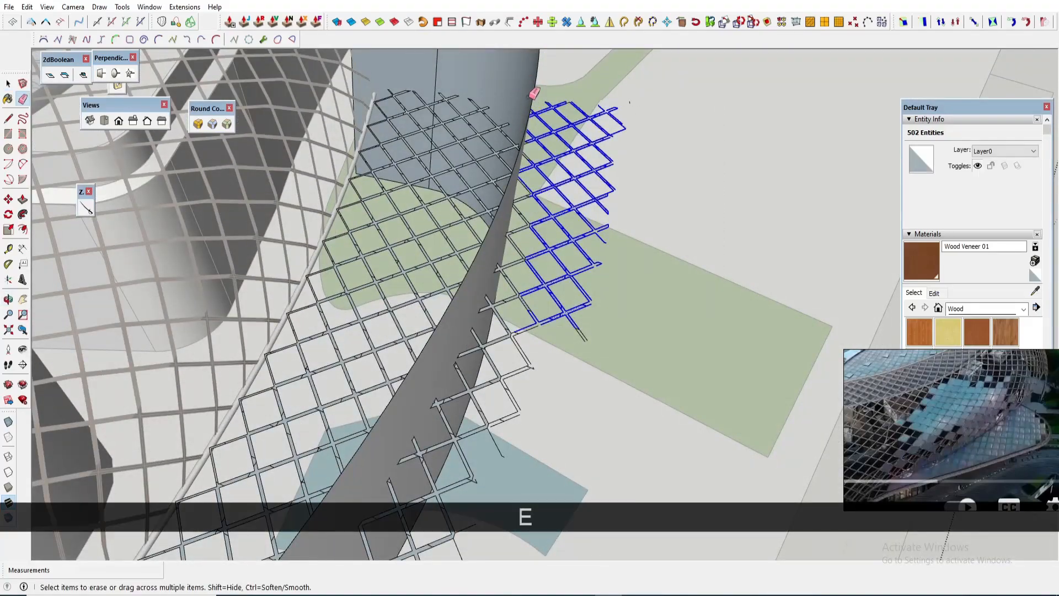
key(Delete)
key(ctrl+z)
mouse_move(535, 95)
middle_down()
mouse_move(487, 182)
mouse_move(542, 193)
middle_up()
scroll(487, 182, up, 2)
mouse_move(542, 193)
mouse_down()
mouse_move(518, 293)
mouse_move(566, 337)
mouse_up()
scroll(563, 338, down, 2)
Step: Erase the leftover bar pieces protruding through the outer face of the curved wall
mouse_move(562, 338)
middle_down()
mouse_move(570, 380)
mouse_move(614, 328)
mouse_move(607, 378)
middle_up()
scroll(569, 381, up, 3)
scroll(607, 378, down, 3)
scroll(607, 378, up, 3)
drag(555, 441, 533, 452)
middle_drag(533, 451, 702, 397)
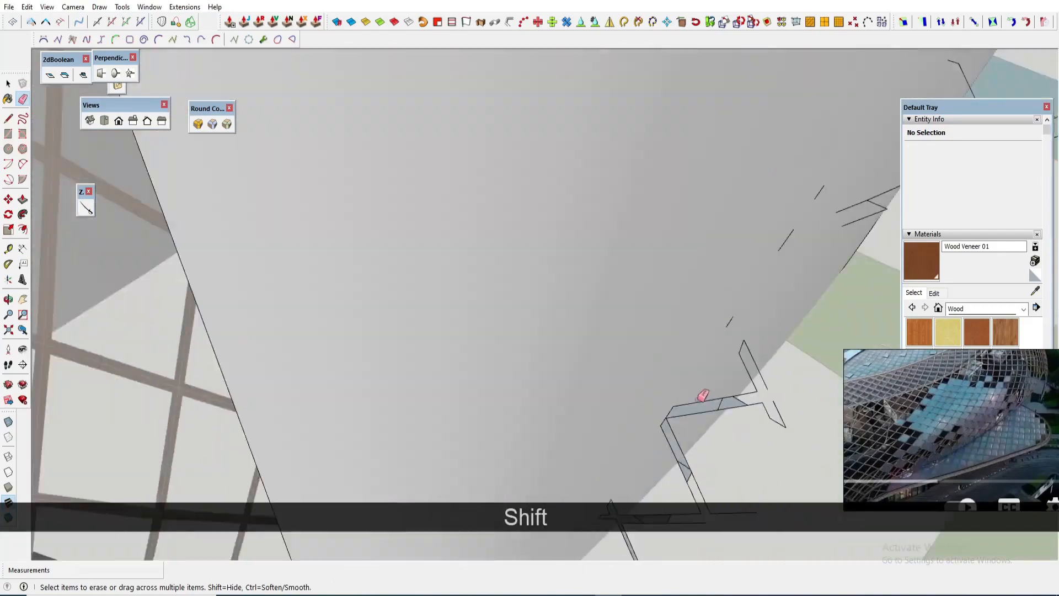
key(space)
click(762, 326)
key(Delete)
key(Delete)
Step: Delete the stray edge fragments floating outside the wall around its rounded end
middle_drag(773, 314, 645, 226)
drag(645, 227, 629, 158)
key(Delete)
middle_drag(629, 161, 624, 202)
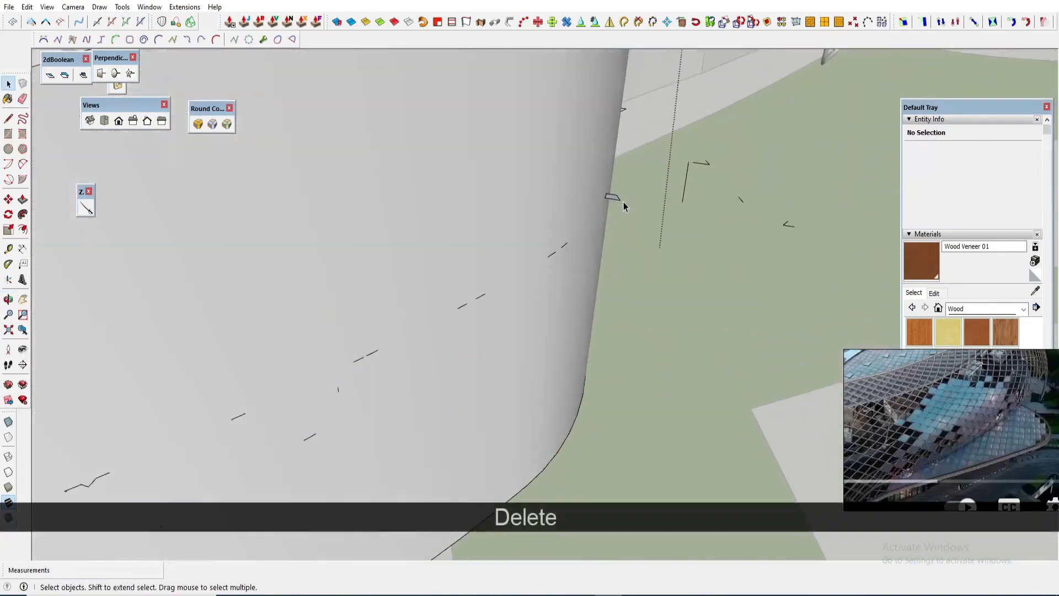
drag(760, 219, 760, 219)
key(Delete)
middle_drag(760, 220, 622, 285)
drag(623, 285, 603, 241)
middle_drag(606, 231, 521, 198)
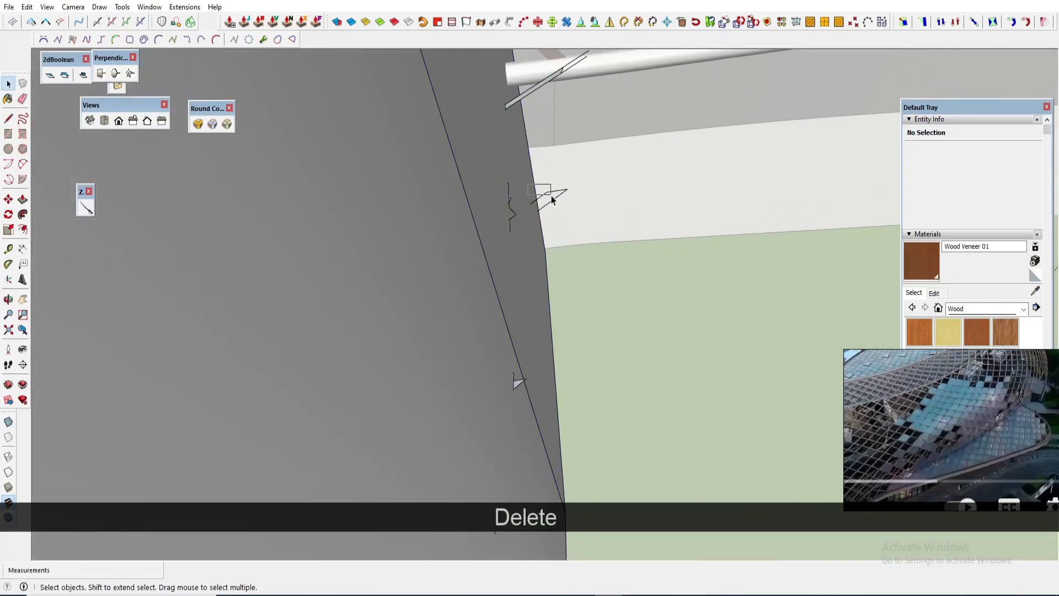
Step: Delete the last bar fragments sticking out beside the far vertical edge of the curved wall
drag(551, 196, 571, 214)
scroll(614, 220, down, 7)
key(Delete)
middle_drag(535, 229, 614, 199)
scroll(615, 197, up, 3)
click(660, 164)
key(Delete)
scroll(715, 200, down, 5)
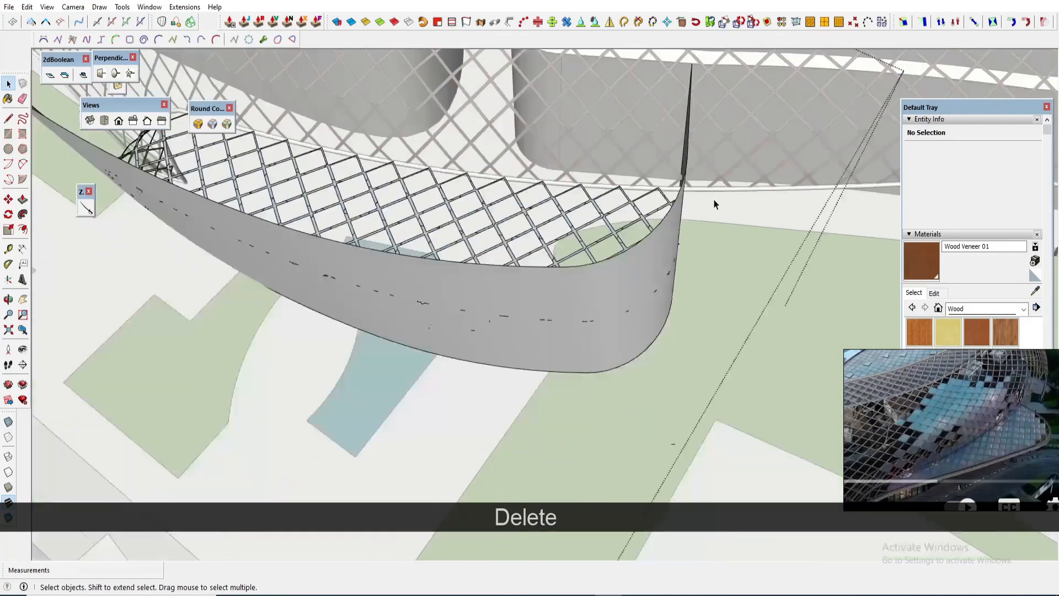
key(Escape)
scroll(627, 224, down, 4)
click(640, 220)
scroll(627, 224, down, 2)
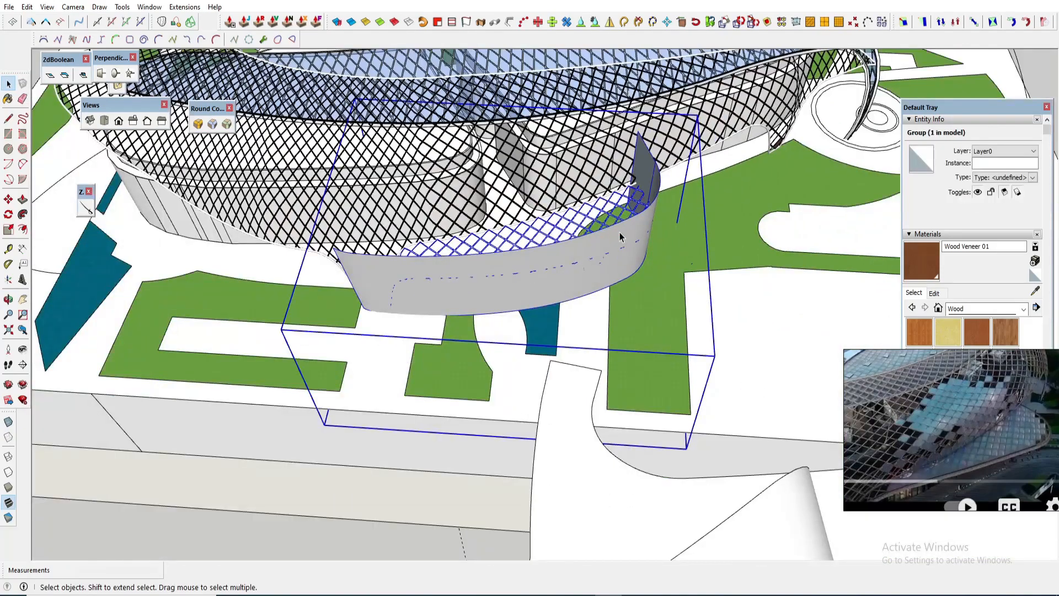
key(m)
click(508, 314)
key(space)
double_click(627, 226)
click(629, 231)
scroll(645, 236, down, 2)
key(m)
click(611, 273)
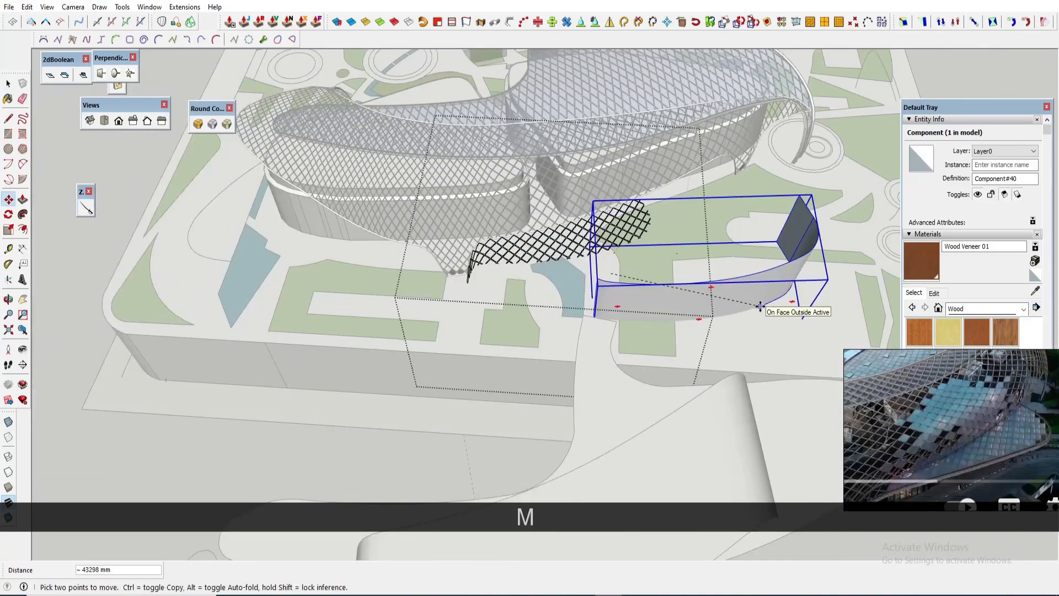
key(space)
Step: Turn on X-ray display at the lattice's near lower end to see the bars behind the curved wall
scroll(507, 265, up, 8)
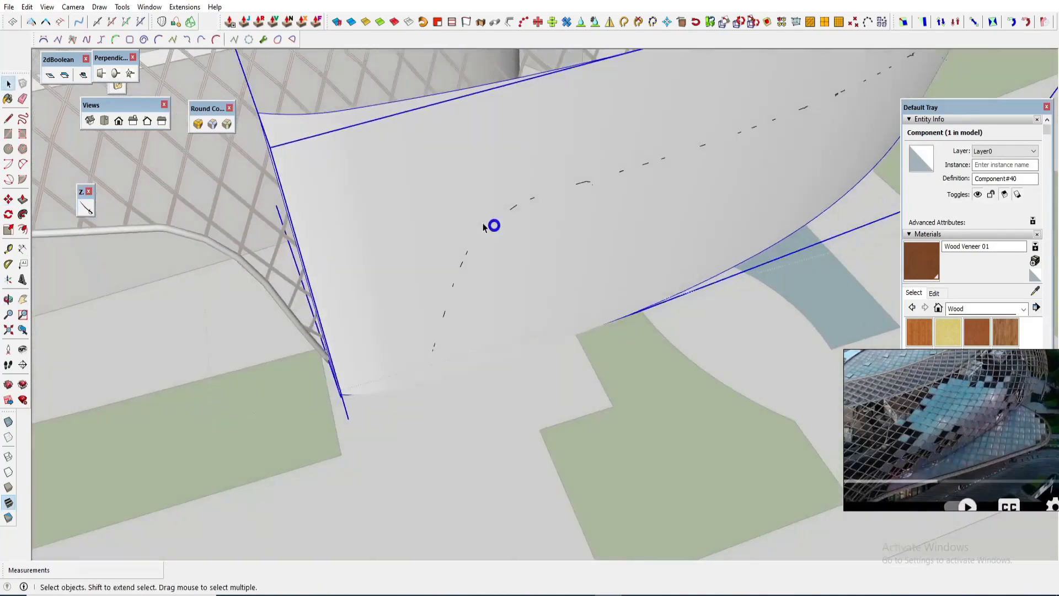
click(7, 420)
scroll(434, 348, up, 4)
Step: Try to trace the trimmed edge of the lattice with connected lines, and undo the traced lines
key(l)
scroll(450, 305, up, 2)
click(484, 201)
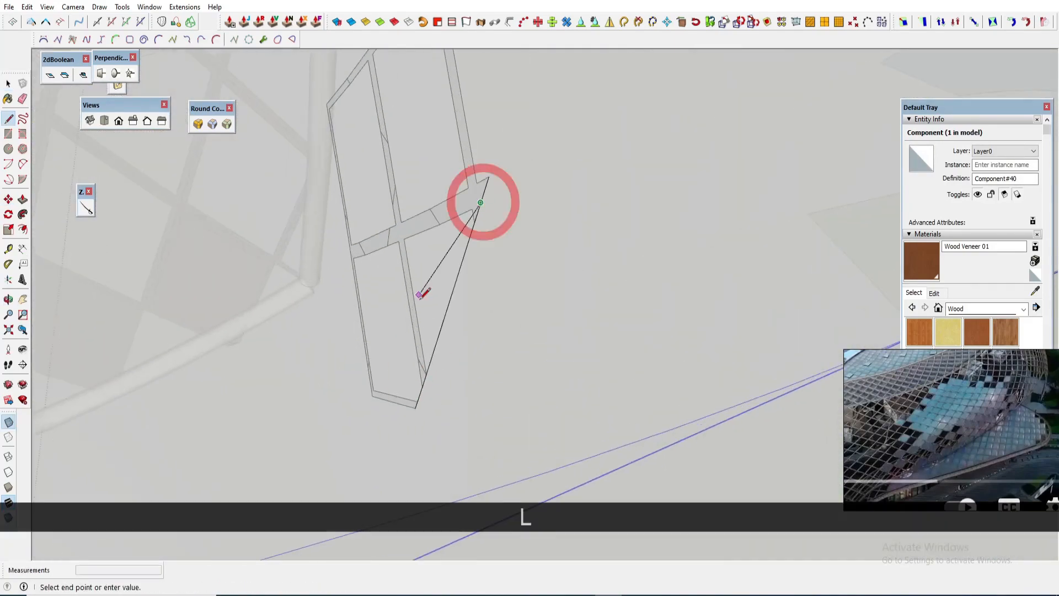
click(412, 185)
mouse_move(421, 295)
middle_down()
mouse_move(412, 185)
mouse_move(200, 307)
middle_up()
click(413, 185)
click(390, 193)
click(752, 99)
click(563, 161)
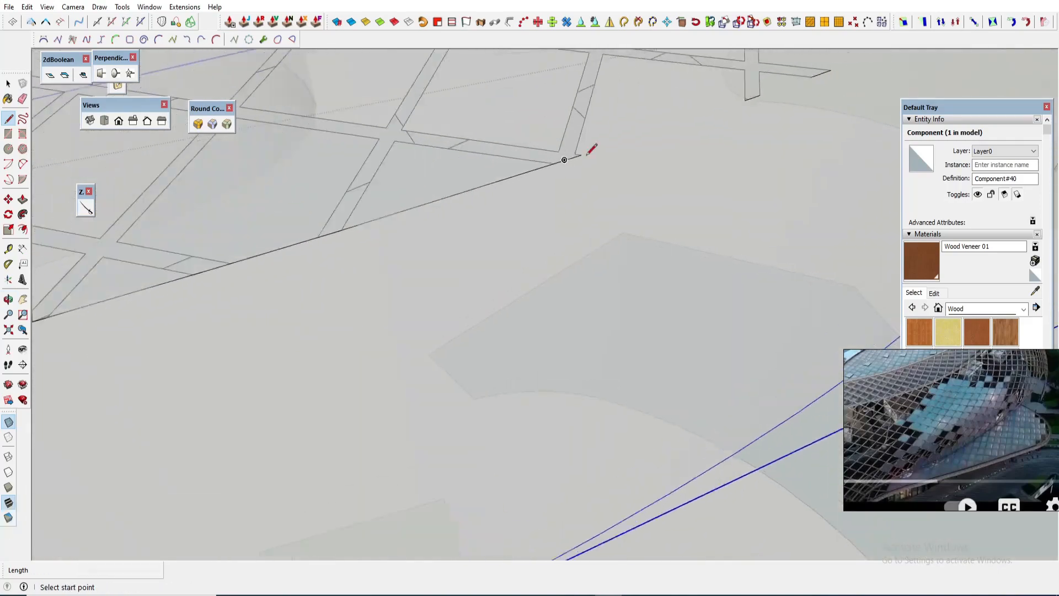
scroll(591, 154, down, 4)
key(space)
key(ctrl+z)
key(ctrl+z)
key(ctrl+z)
key(ctrl+z)
key(ctrl+z)
key(ctrl+z)
Step: Make a component from the small face near the lattice's lower end and open it for editing
key(g)
key(Return)
double_click(488, 431)
key(space)
scroll(439, 274, up, 3)
double_click(406, 260)
Step: Trace the trimmed outer edge of the lattice with connected lines from its lower end to its far end
key(l)
click(369, 406)
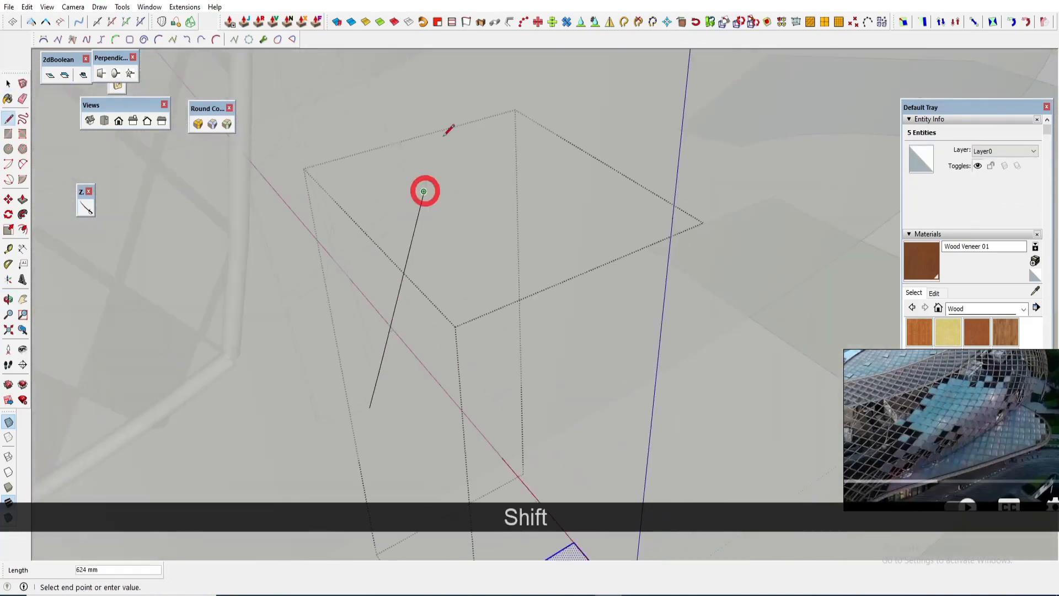
mouse_move(445, 135)
shift+middle_down()
mouse_move(484, 186)
mouse_move(927, 80)
shift+middle_up()
scroll(921, 85, up, 3)
middle_drag(845, 73, 592, 317)
click(689, 205)
middle_drag(690, 206, 550, 181)
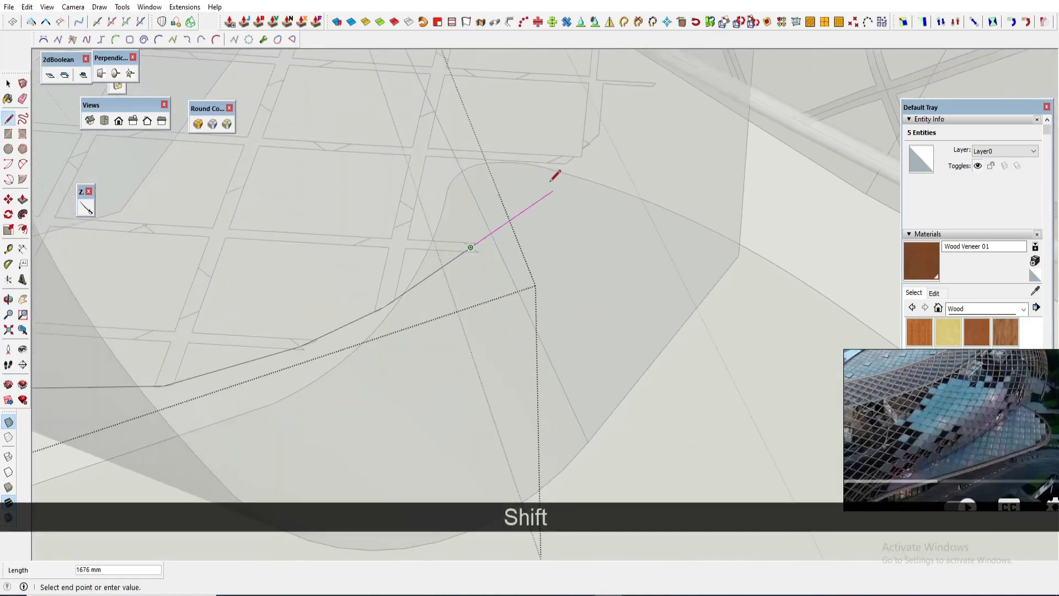
click(655, 90)
shift+middle_drag(654, 90, 660, 264)
click(574, 224)
key(space)
Step: Delete the small helper face from the component, keeping the traced edge lines
scroll(587, 243, down, 2)
scroll(631, 199, down, 4)
shift+middle_drag(660, 265, 688, 317)
scroll(559, 263, up, 2)
key(space)
click(558, 263)
key(Delete)
Step: Try generating 400 mm tubes with precision 10 along all the traced edges, check them with X-ray off, and undo them
middle_drag(558, 263, 533, 306)
key(ctrl+a)
click(499, 22)
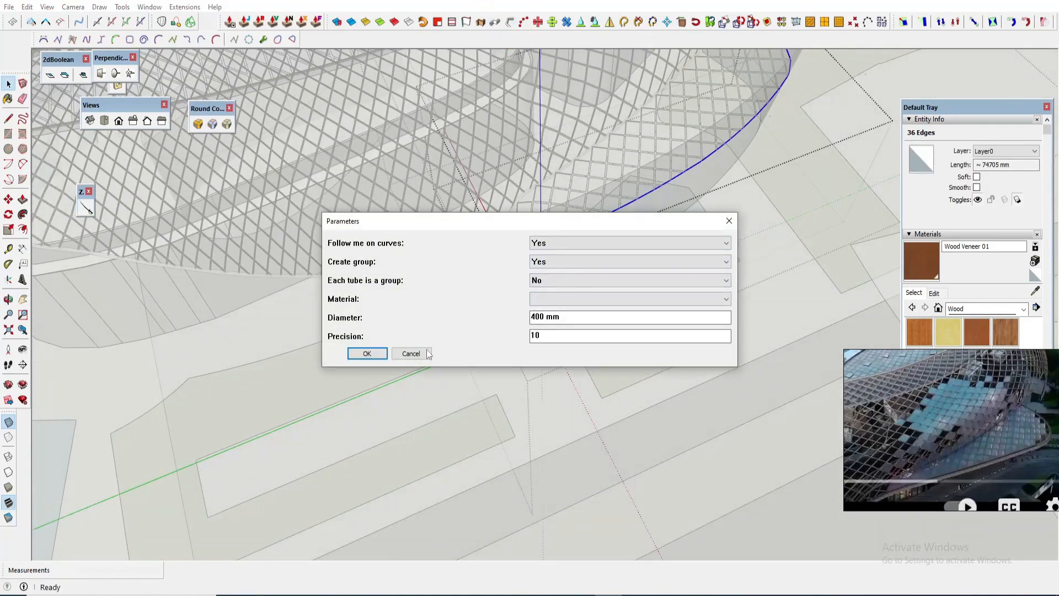
click(370, 354)
scroll(557, 232, up, 4)
middle_drag(558, 234, 561, 204)
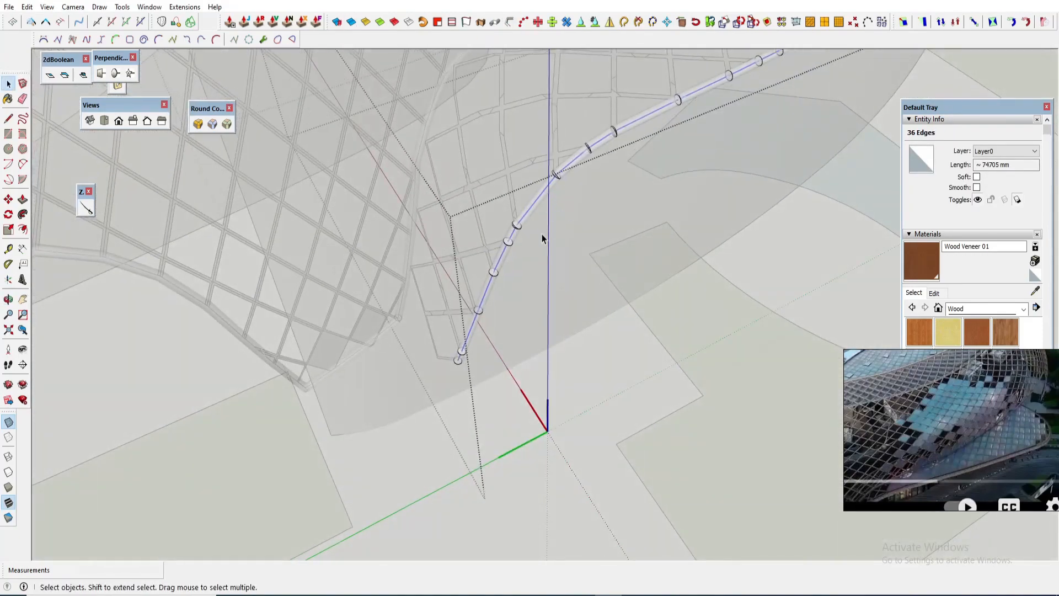
click(8, 422)
middle_drag(87, 414, 434, 327)
key(ctrl+z)
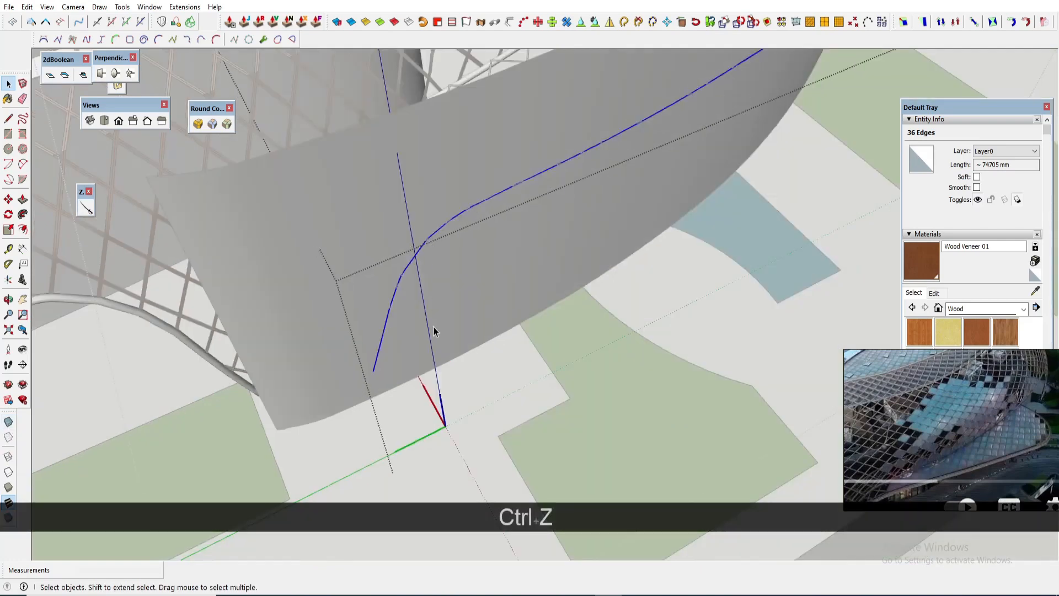
Step: Weld the traced edges into a single curve and generate a tube along it
click(624, 22)
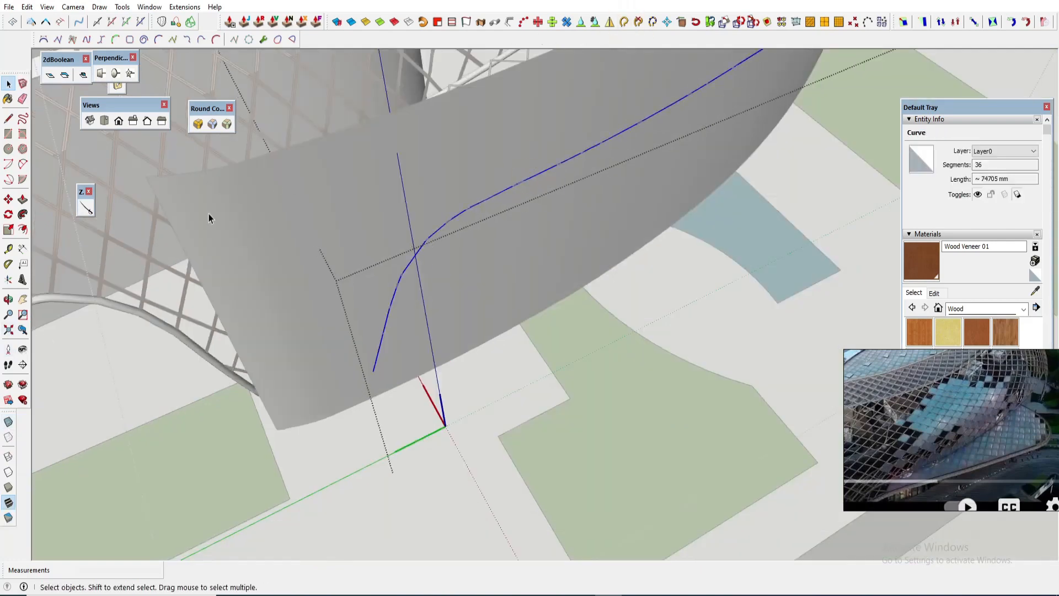
click(509, 22)
key(space)
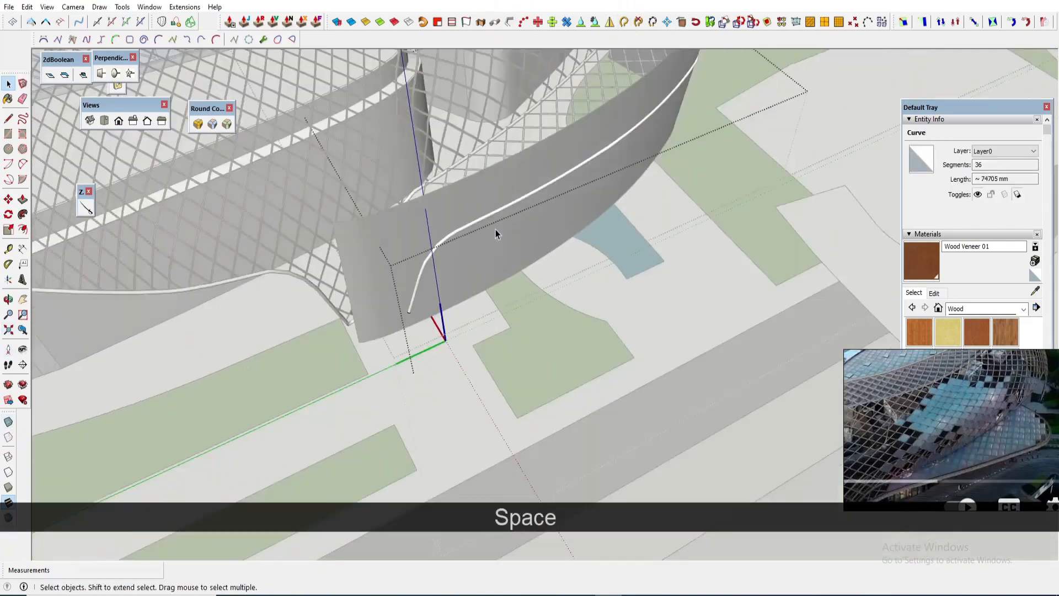
key(Escape)
Step: Move the curved cutting wall out of the lattice group's trimmed edge and delete it
click(480, 256)
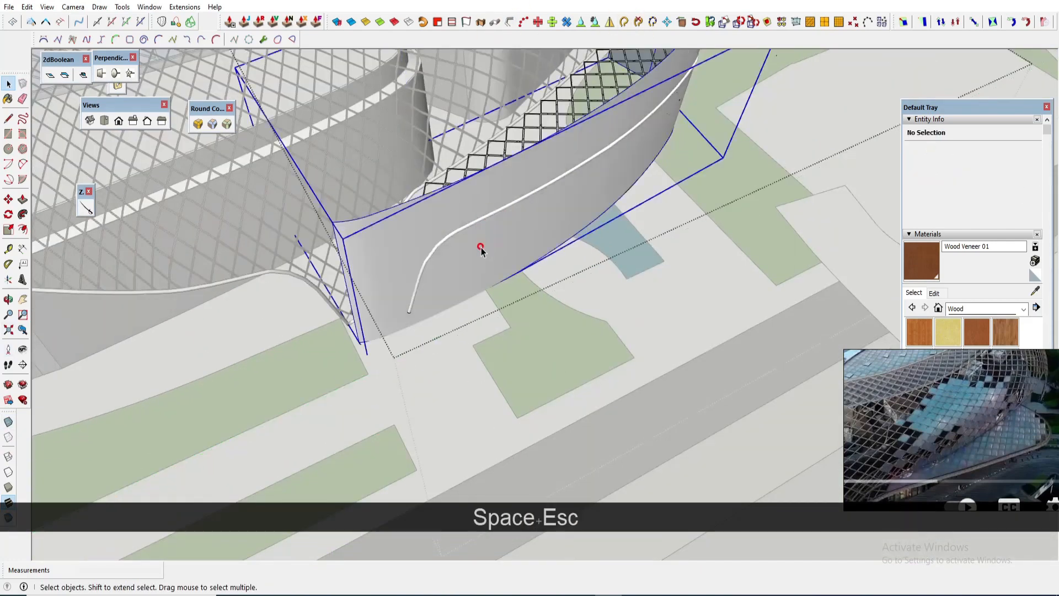
key(m)
click(481, 247)
click(582, 314)
key(space)
key(Delete)
Step: Extend the lower end of the rim tube downward along its own direction toward the ground
scroll(580, 293, down, 3)
middle_drag(579, 293, 634, 232)
scroll(441, 320, up, 3)
middle_drag(463, 298, 343, 253)
scroll(336, 274, up, 3)
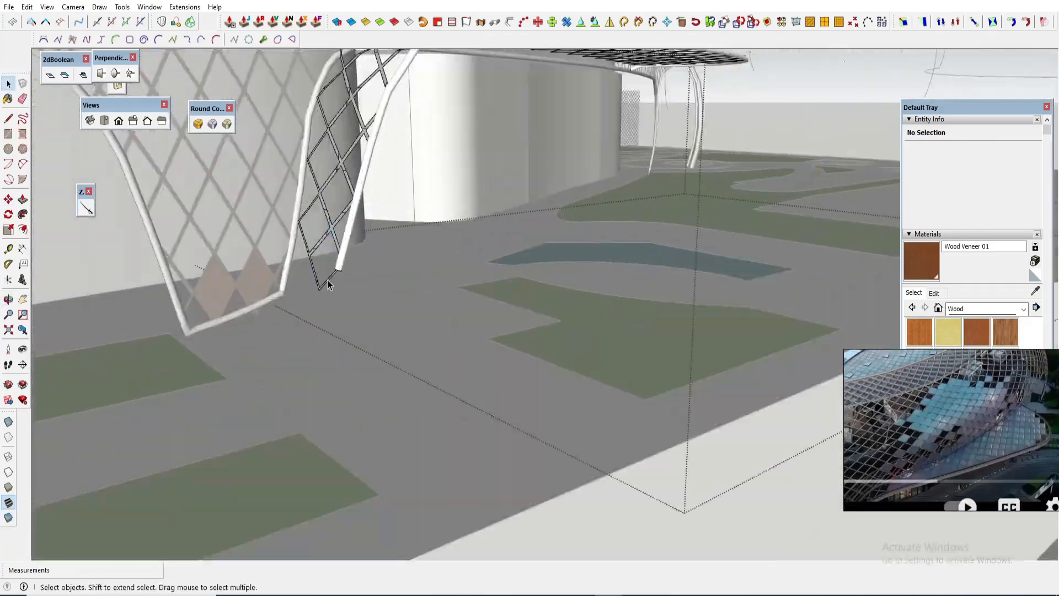
double_click(340, 257)
key(m)
click(346, 256)
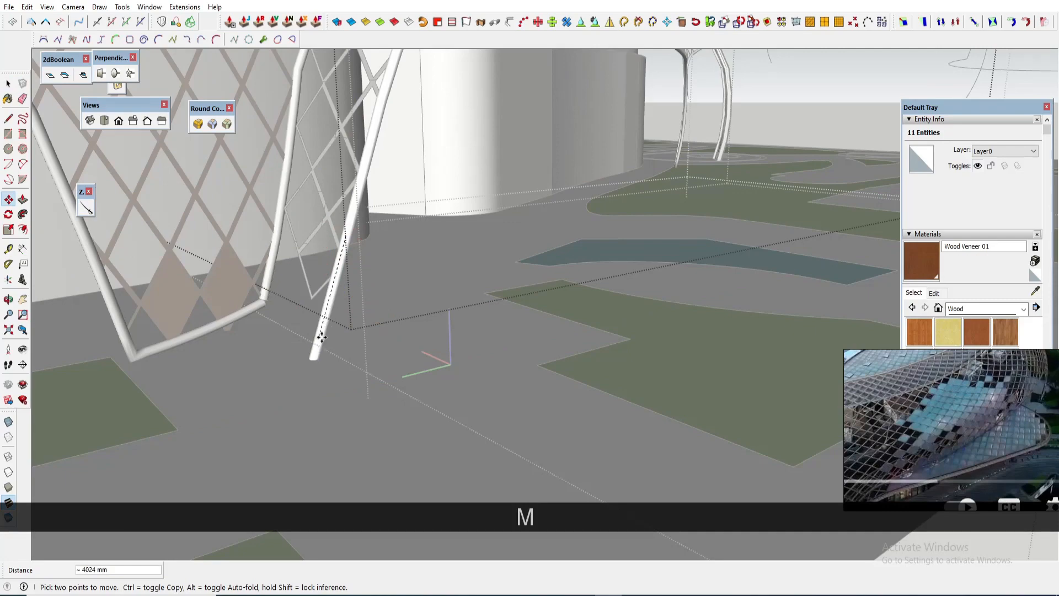
key(space)
key(Escape)
key(Escape)
key(Escape)
Step: Copy the faces of the lower diagonal lattice bar segment beyond the lattice's side bar, toward the neighbouring canopy's rim tube
scroll(309, 295, up, 3)
click(309, 295)
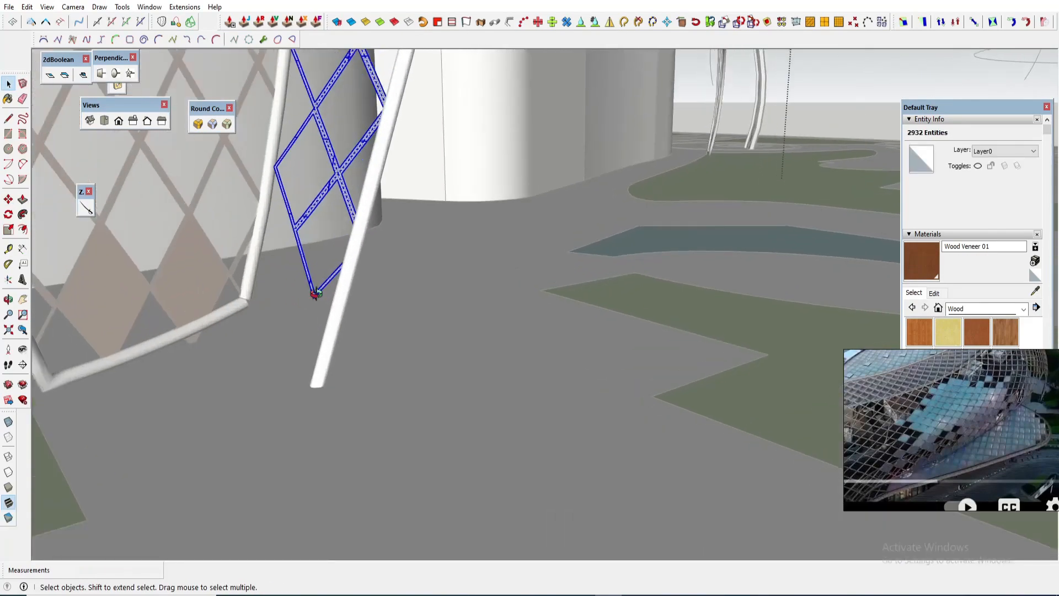
middle_drag(315, 294, 302, 320)
scroll(298, 232, up, 4)
key(l)
key(space)
click(293, 239)
scroll(298, 236, down, 1)
middle_drag(300, 231, 309, 256)
scroll(325, 204, up, 2)
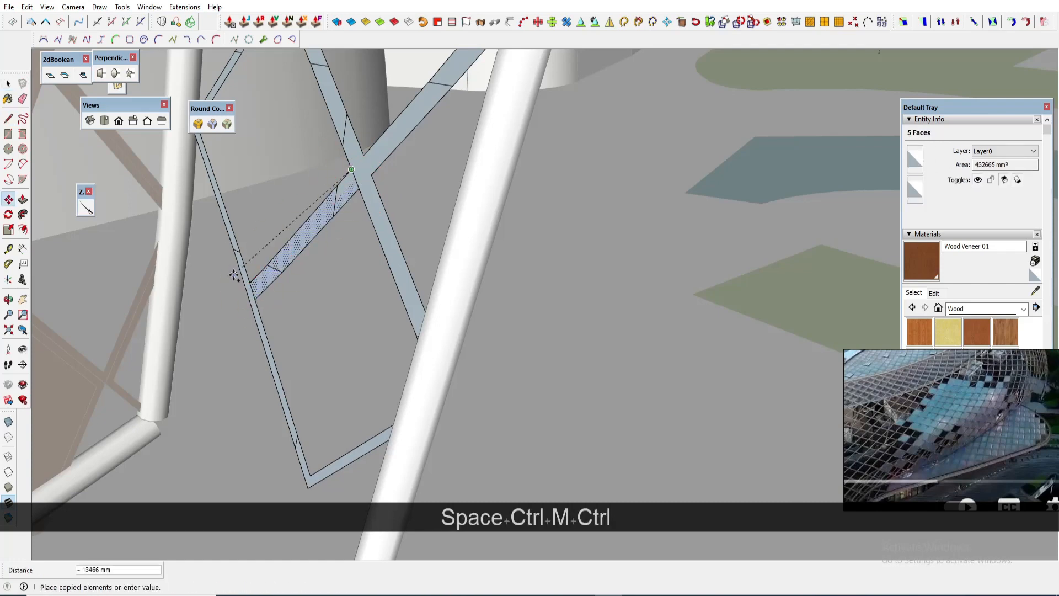
key(space)
scroll(338, 200, up, 1)
scroll(347, 180, up, 2)
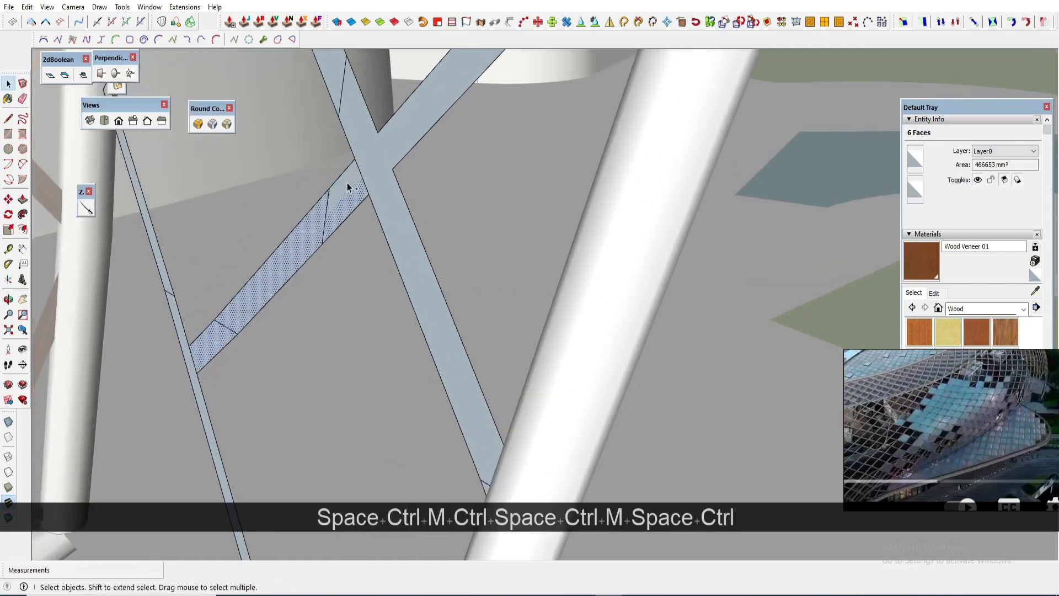
ctrl+drag(350, 212, 298, 160)
key(m)
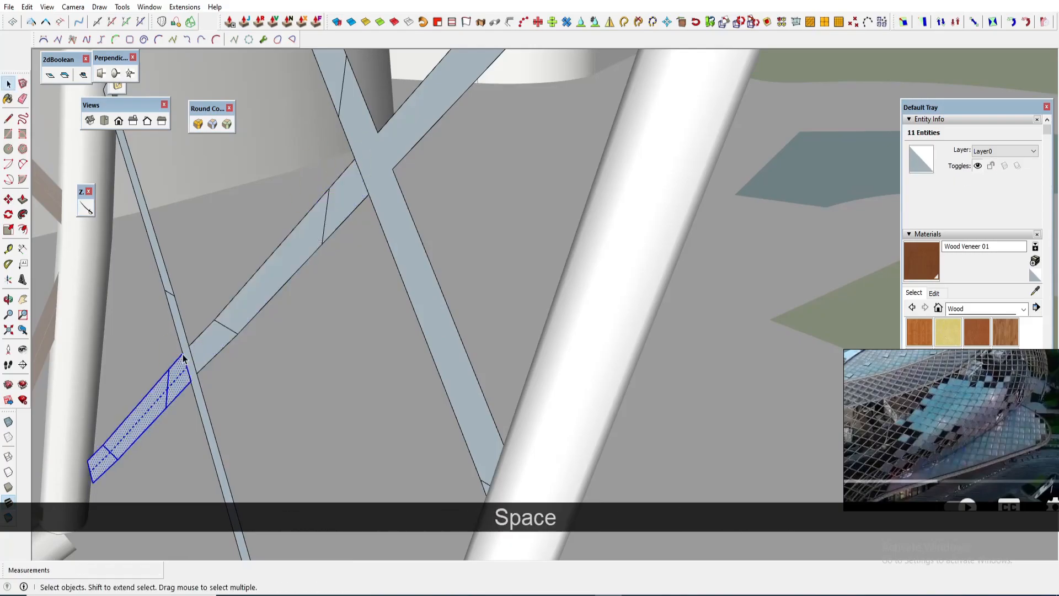
Step: Copy the trimmed lower edge curve of the side lattice to open space beside the site
scroll(184, 359, down, 12)
key(Escape)
key(Escape)
key(Escape)
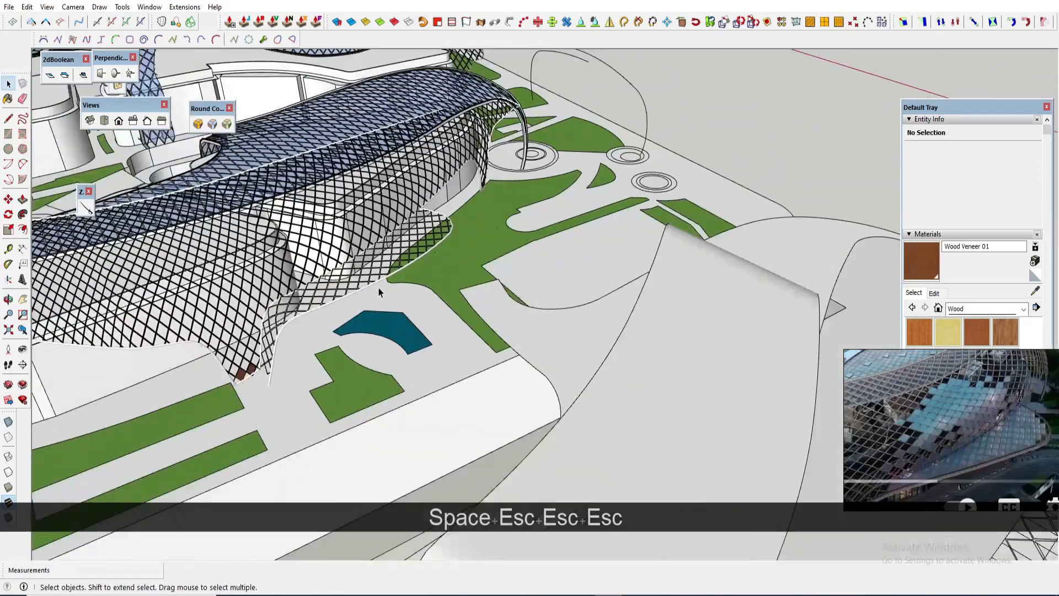
middle_drag(379, 288, 539, 319)
scroll(733, 485, down, 2)
scroll(558, 278, down, 1)
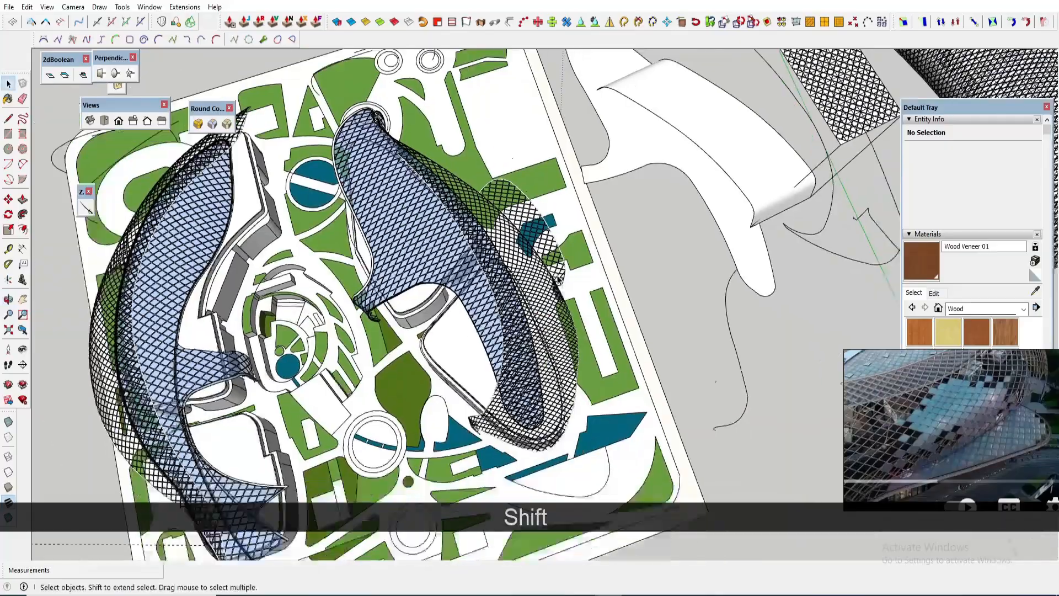
scroll(577, 270, down, 4)
scroll(341, 314, up, 4)
shift+middle_drag(340, 315, 693, 489)
scroll(526, 374, up, 8)
triple_click(527, 374)
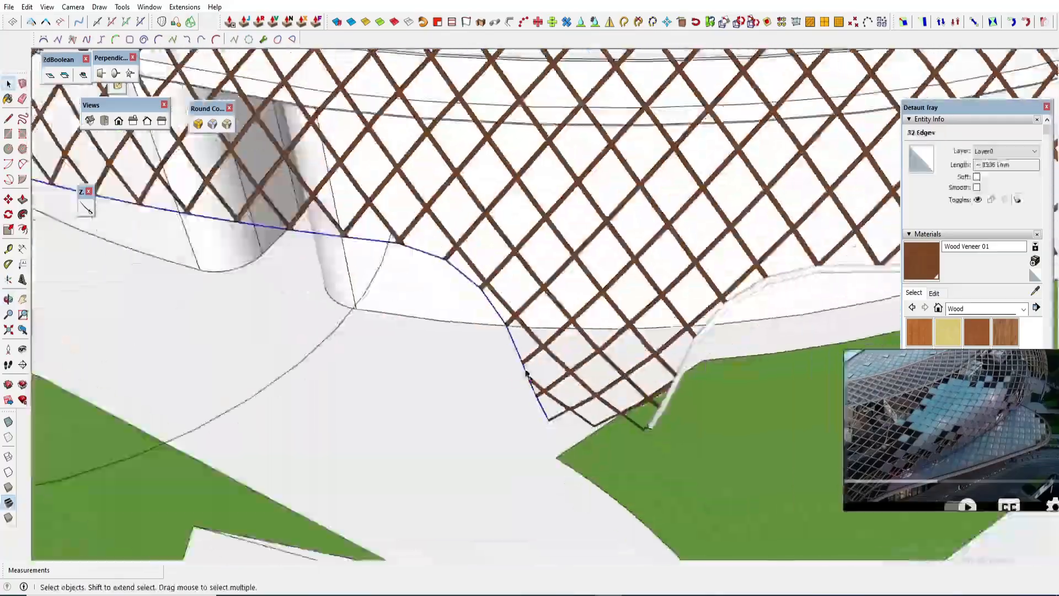
key(m)
click(527, 373)
key(ctrl)
scroll(527, 374, down, 6)
click(156, 349)
Step: Measure the distances around the copied curve and the side lattice's lower edge
key(space)
triple_click(171, 298)
key(t)
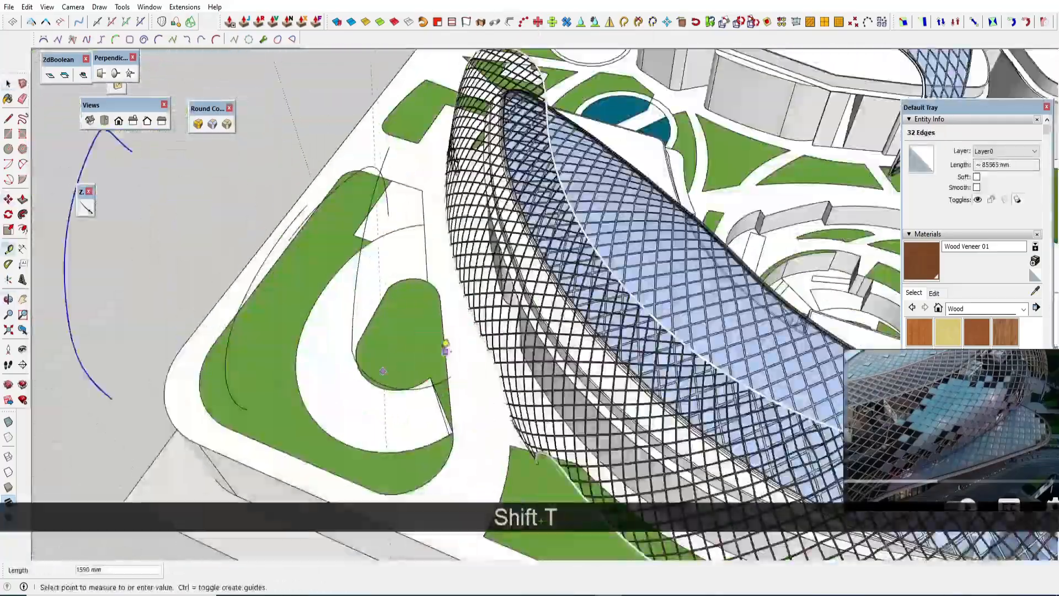
scroll(446, 351, up, 4)
key(space)
key(t)
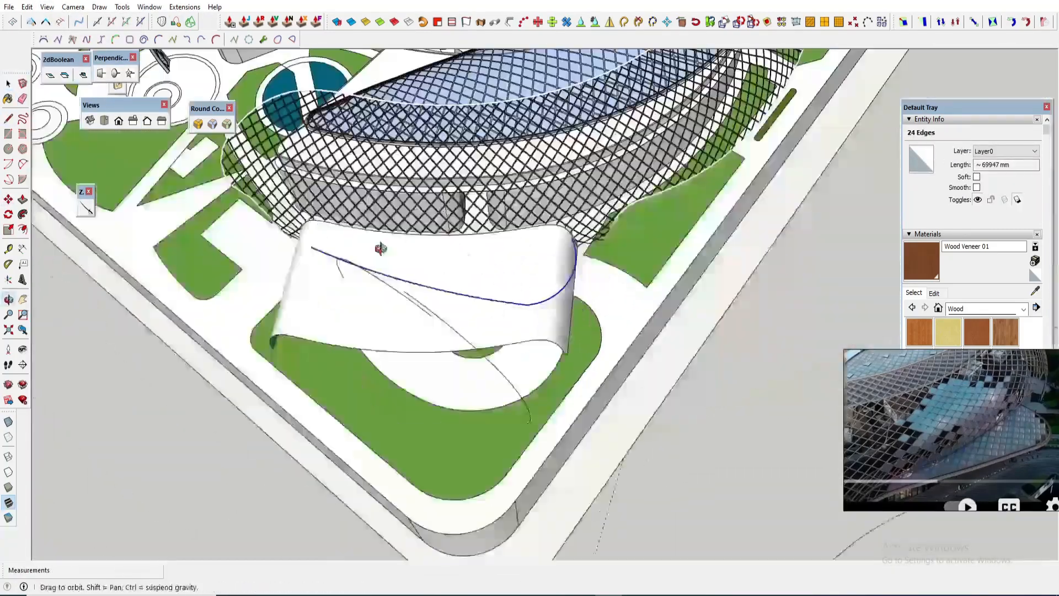
Step: Move the curved surface component alongside the lattice's lower edge over the corner lawn
middle_drag(378, 244, 381, 254)
scroll(478, 271, up, 4)
key(space)
middle_drag(478, 270, 530, 243)
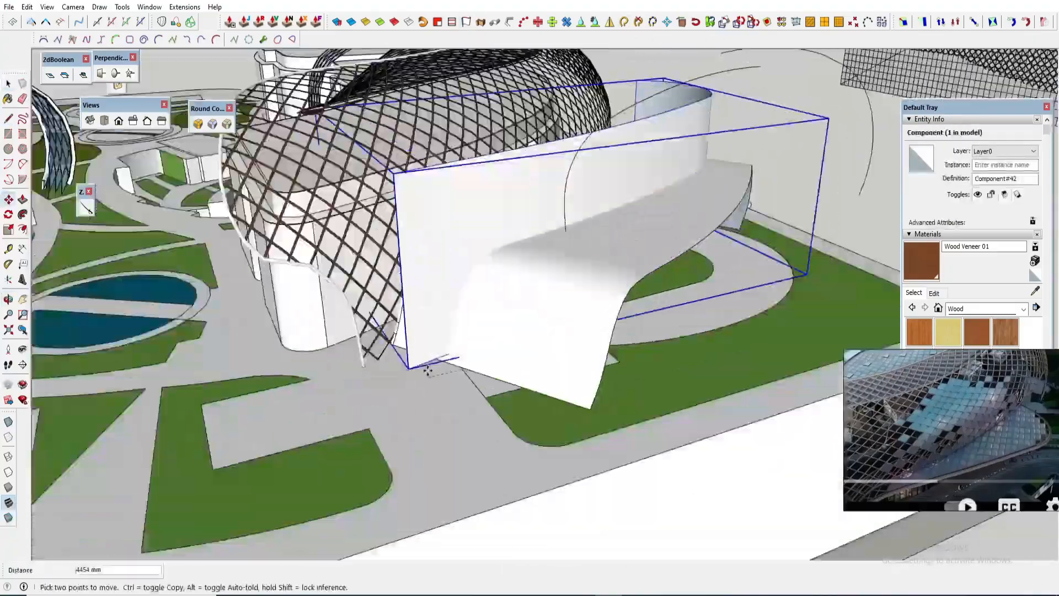
middle_drag(425, 371, 525, 419)
shift+middle_drag(524, 420, 652, 172)
scroll(652, 172, up, 3)
key(q)
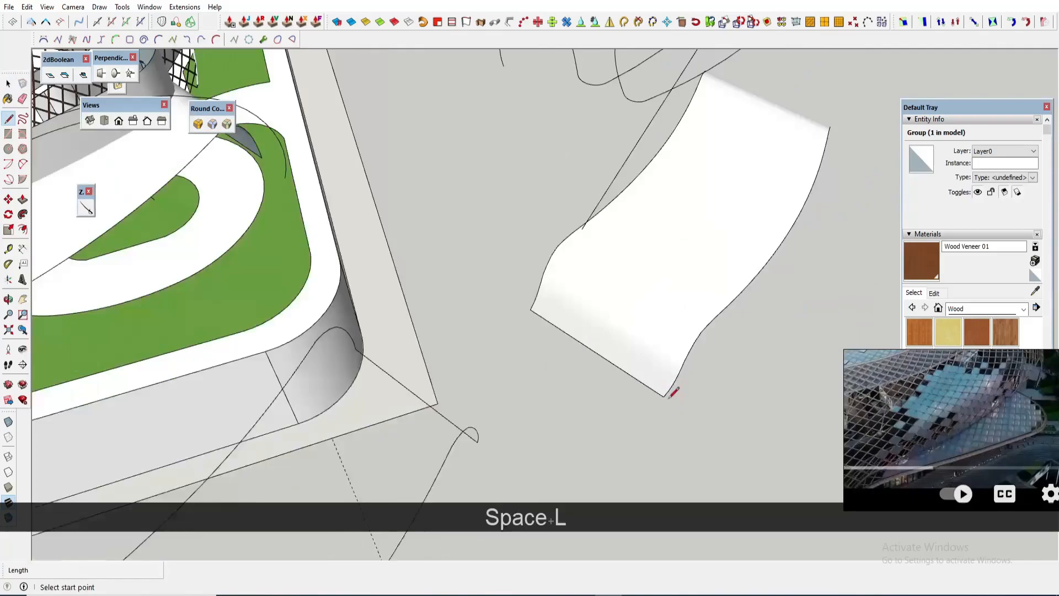
Step: Rotate the flat lattice panel about its corner to line it up with the diagonal edge beside the separate curved surface
key(space)
scroll(669, 397, down, 3)
ctrl+click(716, 289)
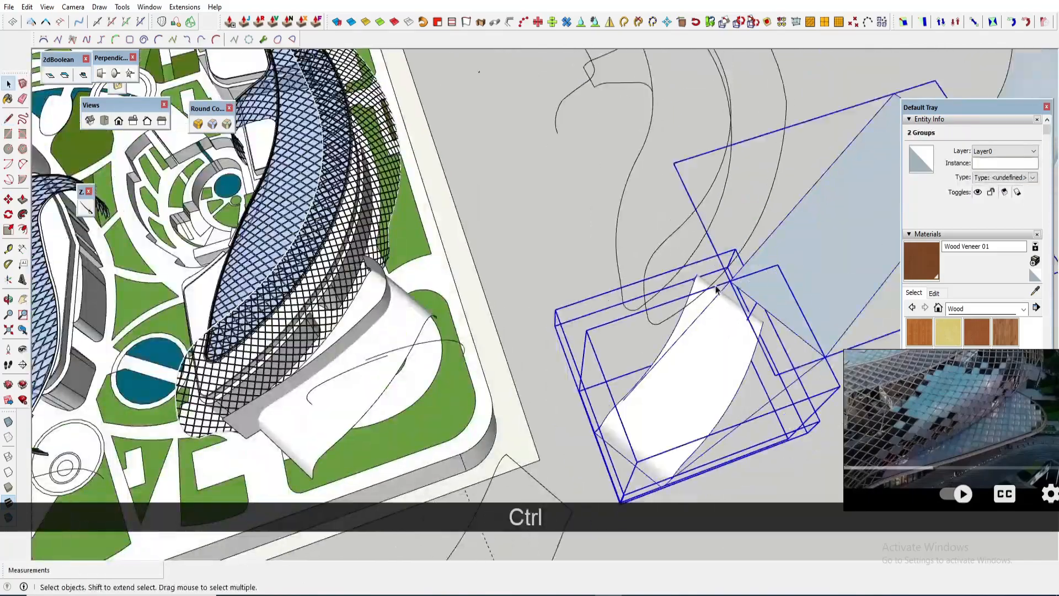
scroll(717, 288, down, 4)
click(612, 284)
scroll(107, 366, up, 5)
click(369, 307)
key(q)
click(399, 286)
scroll(398, 285, up, 6)
click(579, 317)
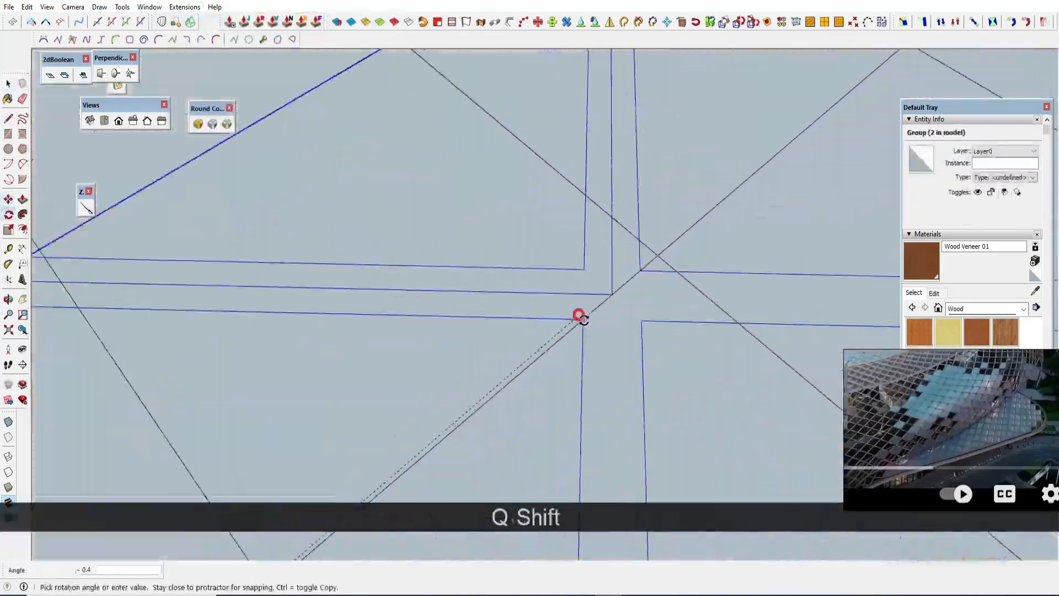
click(580, 316)
Step: Select the lattice panel together with the curved surface group and flow the lattice pattern onto the surface
scroll(579, 317, down, 8)
key(s)
key(space)
double_click(612, 319)
click(619, 105)
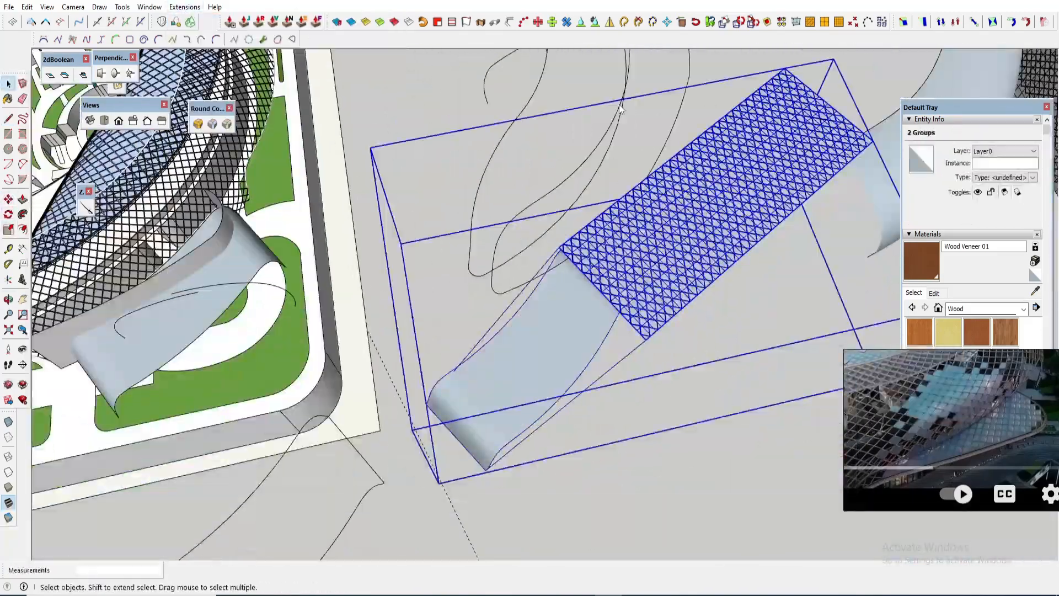
scroll(492, 421, up, 5)
scroll(491, 421, down, 6)
Step: Move the curved lattice group onto the matching surface beside the existing canopy
shift+middle_drag(491, 421, 388, 381)
click(345, 222)
middle_drag(345, 221, 425, 359)
key(q)
scroll(513, 255, up, 5)
key(space)
click(449, 307)
key(m)
key(space)
shift+middle_drag(425, 359, 452, 416)
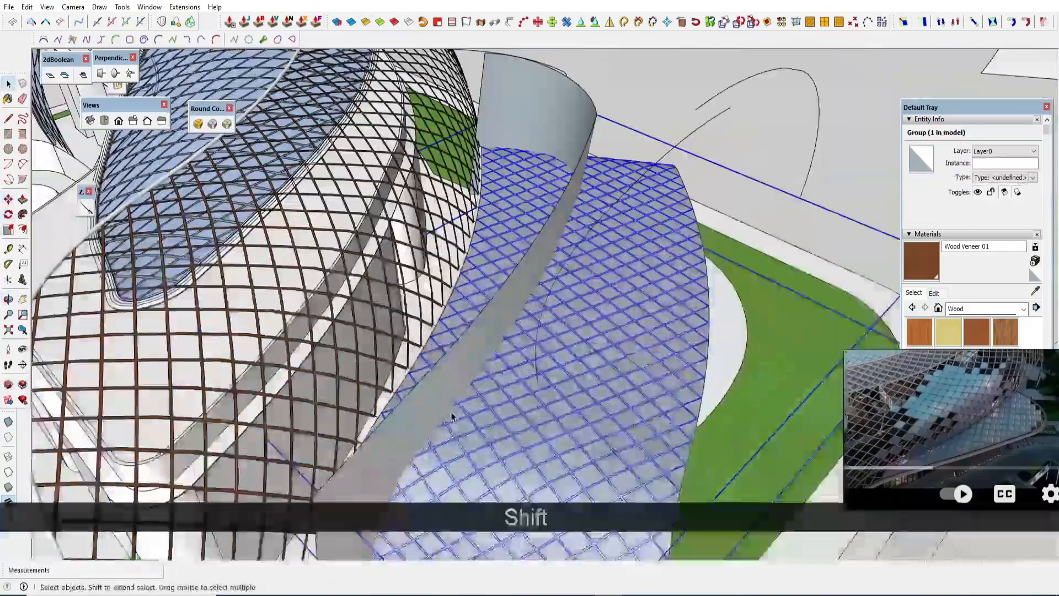
Step: Open the new lattice group, select all its geometry and intersect it with the curved cutting wall
double_click(452, 416)
key(ctrl+a)
scroll(430, 402, up, 2)
right_click(429, 402)
middle_drag(622, 225, 529, 386)
Step: Delete the lattice pieces that lie beyond the curved cutting wall
drag(532, 496, 440, 454)
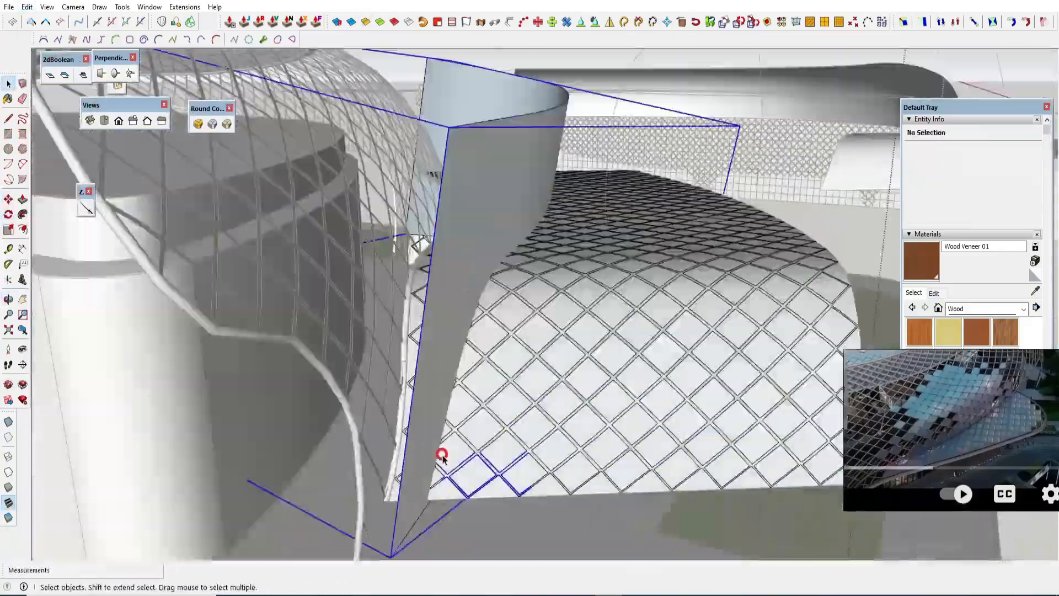
key(Delete)
key(Delete)
key(Delete)
middle_drag(439, 454, 564, 416)
scroll(565, 416, down, 5)
drag(573, 361, 536, 173)
key(Delete)
scroll(524, 323, up, 5)
key(Delete)
middle_drag(523, 318, 487, 318)
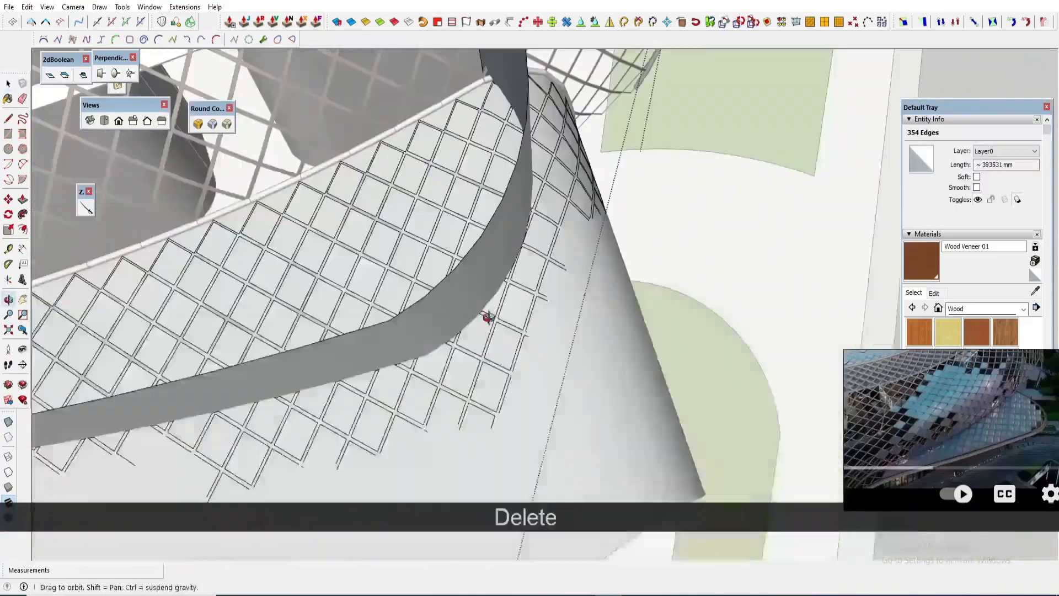
Step: Undo the last deletion and select the trimmed lattice group at the cutting wall
key(ctrl+z)
click(619, 218)
key(ctrl+a)
middle_drag(619, 217, 636, 256)
click(202, 488)
click(302, 340)
middle_drag(319, 344, 83, 388)
scroll(319, 343, up, 4)
click(82, 388)
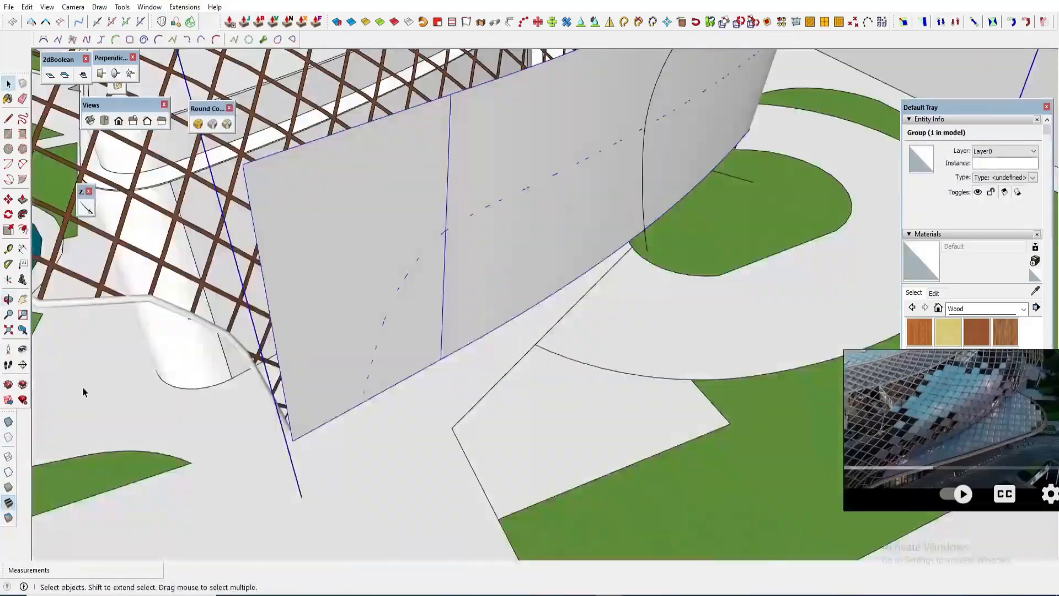
Step: Turn on X-ray display and trace the trimmed end of the lattice with connected line segments
click(8, 422)
scroll(386, 403, up, 5)
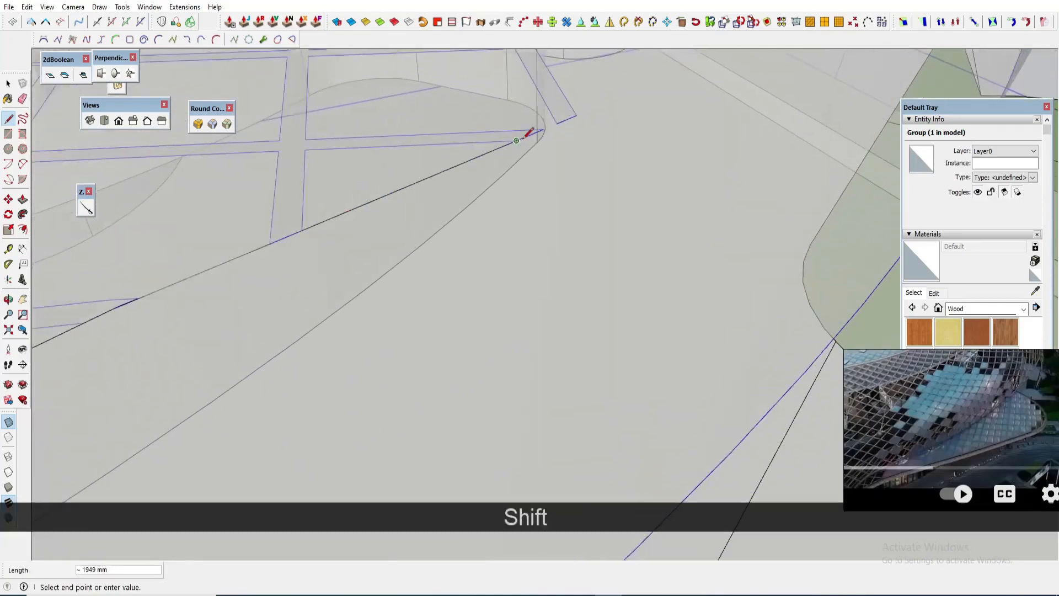
click(589, 157)
scroll(574, 160, down, 1)
mouse_move(559, 160)
middle_down()
mouse_move(255, 193)
mouse_move(445, 194)
mouse_move(428, 237)
middle_up()
click(428, 237)
middle_drag(453, 180, 267, 206)
Step: Select the connected traced lines and weld them into a single curve
key(space)
scroll(267, 205, down, 5)
triple_click(260, 243)
click(523, 22)
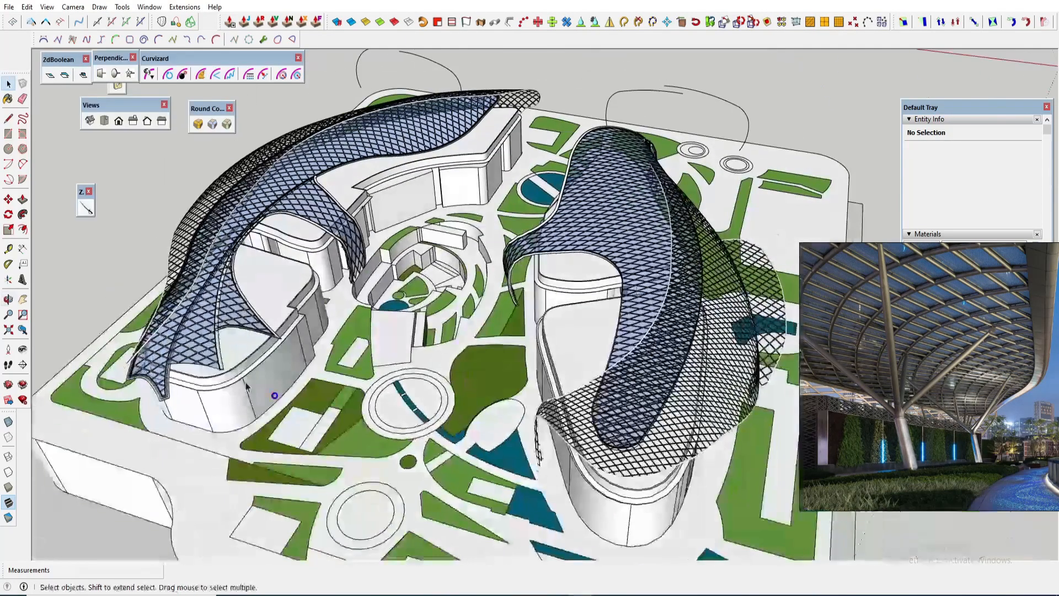
Step: Draw a 6000 by 6000 mm square on the flat roof under the canopy and add both diagonals
scroll(353, 381, up, 6)
shift+middle_drag(352, 381, 445, 460)
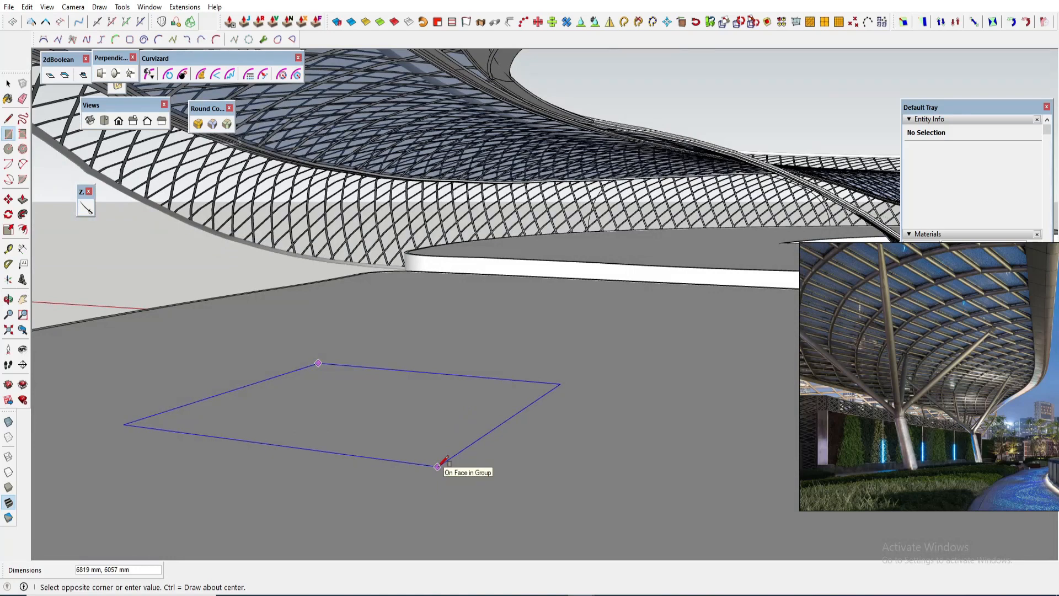
text(6000)
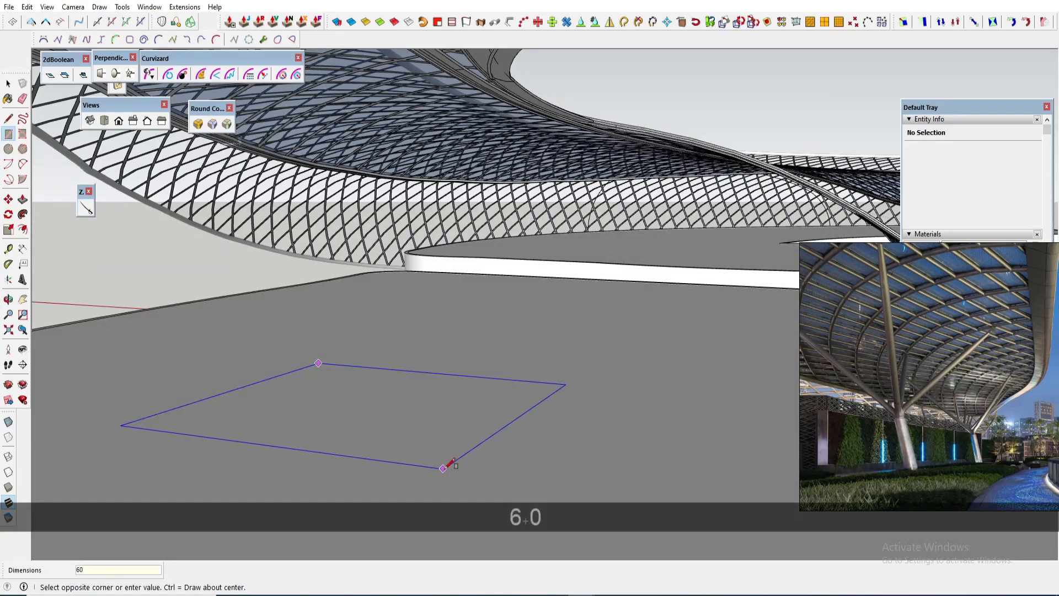
key(Return)
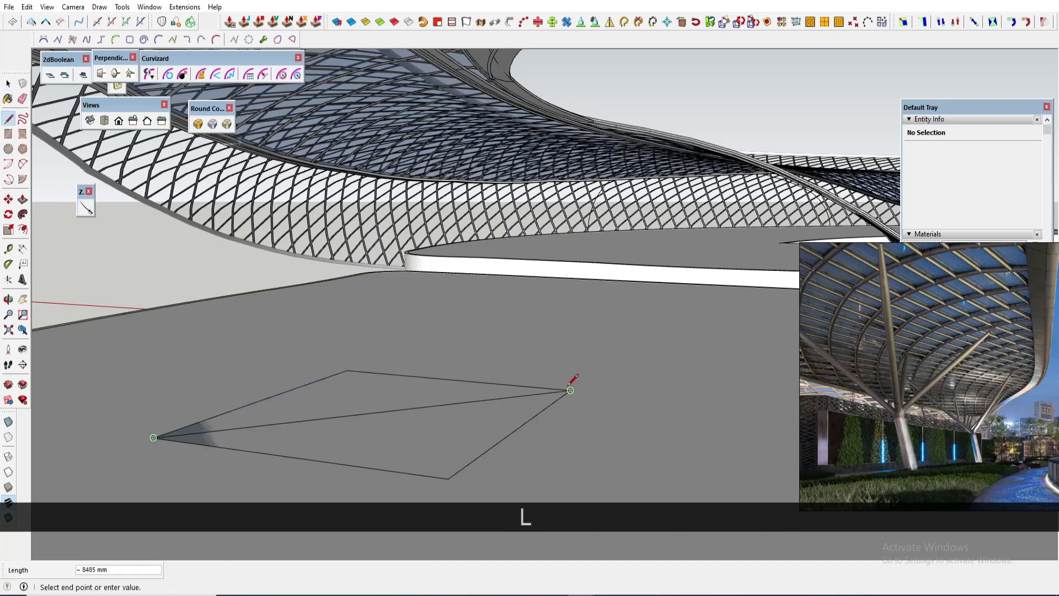
click(347, 371)
key(space)
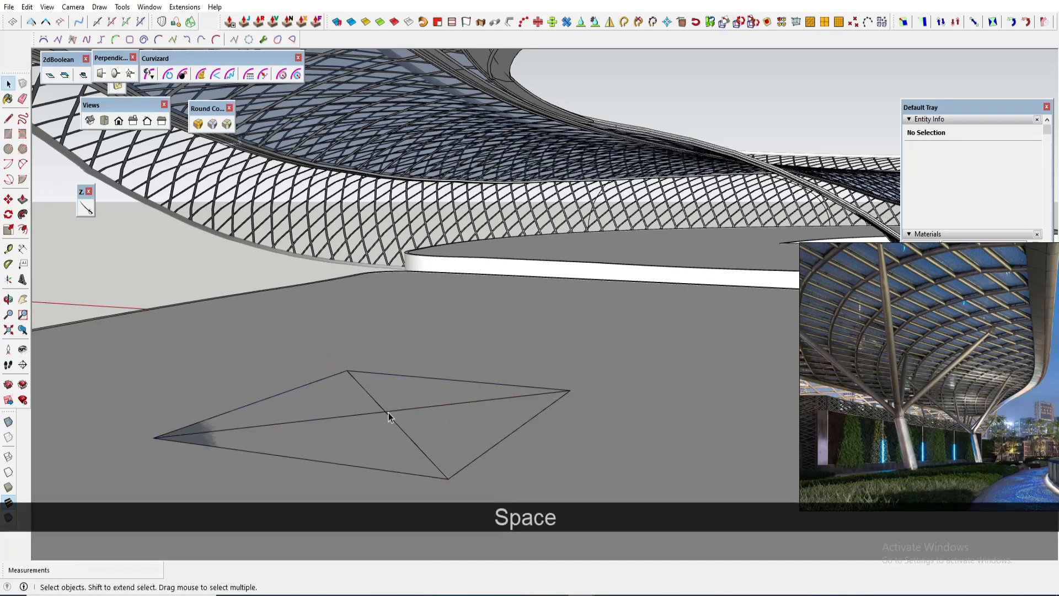
Step: Raise the square about 1730 mm and pull its centre down into an inverted pyramid with a vertical edge about 947 mm long below
triple_click(385, 416)
key(m)
click(282, 393)
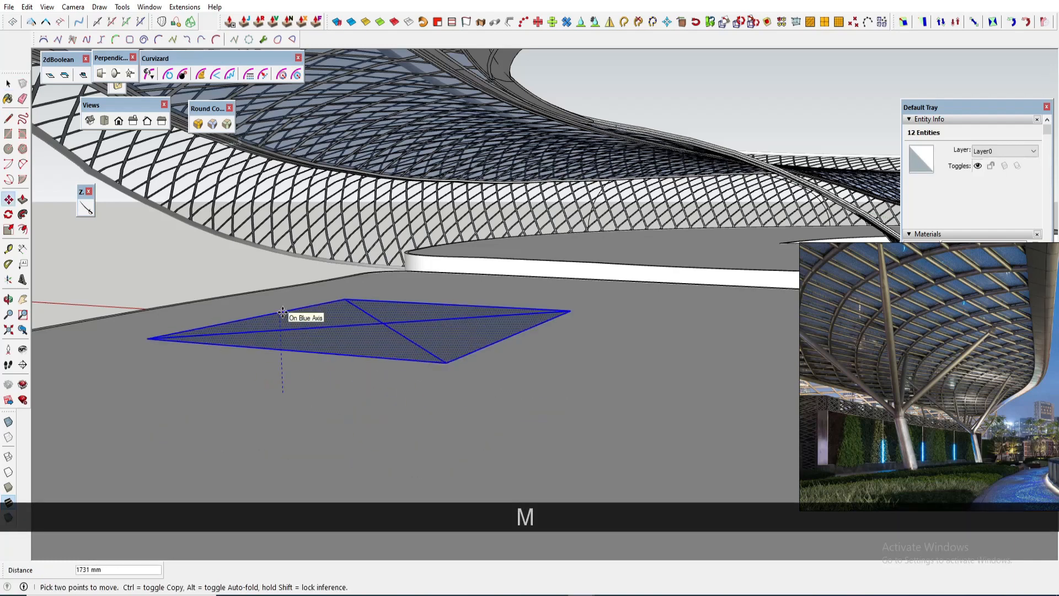
click(282, 313)
key(l)
click(383, 324)
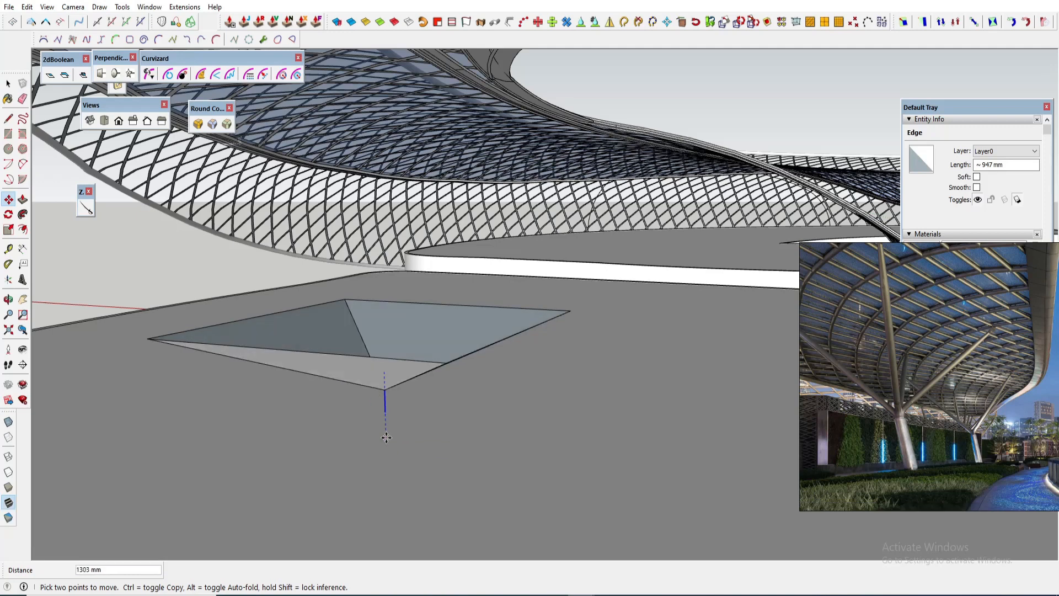
Step: Raise the whole inverted pyramid with its vertical edge straight up toward the canopy
key(space)
triple_click(387, 371)
key(m)
click(387, 389)
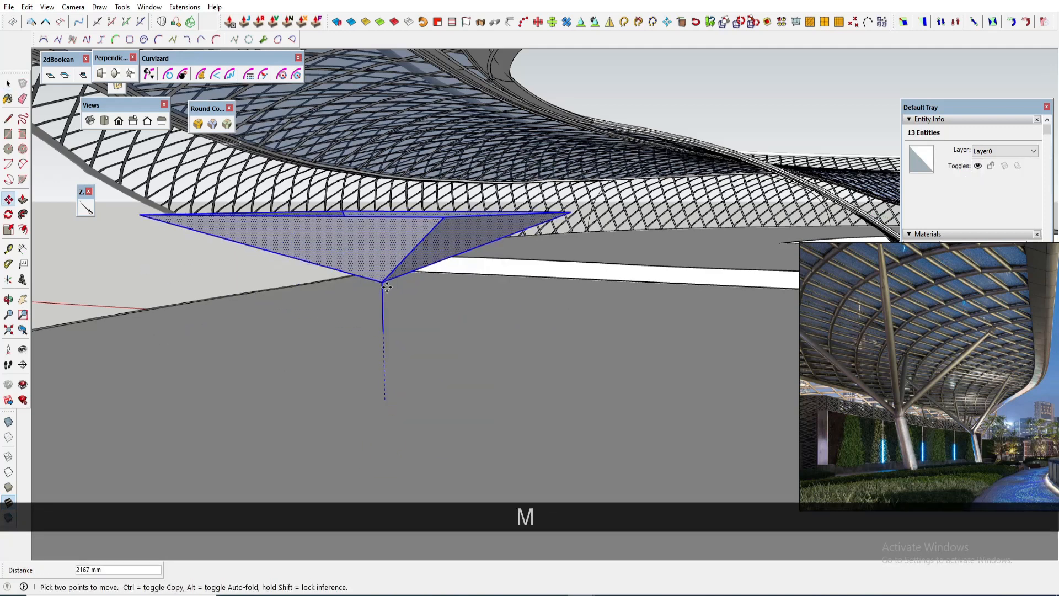
click(387, 292)
Step: Lower the vertical edge under the apex along the blue axis to deepen the inverted pyramid
key(space)
click(383, 298)
key(m)
click(383, 298)
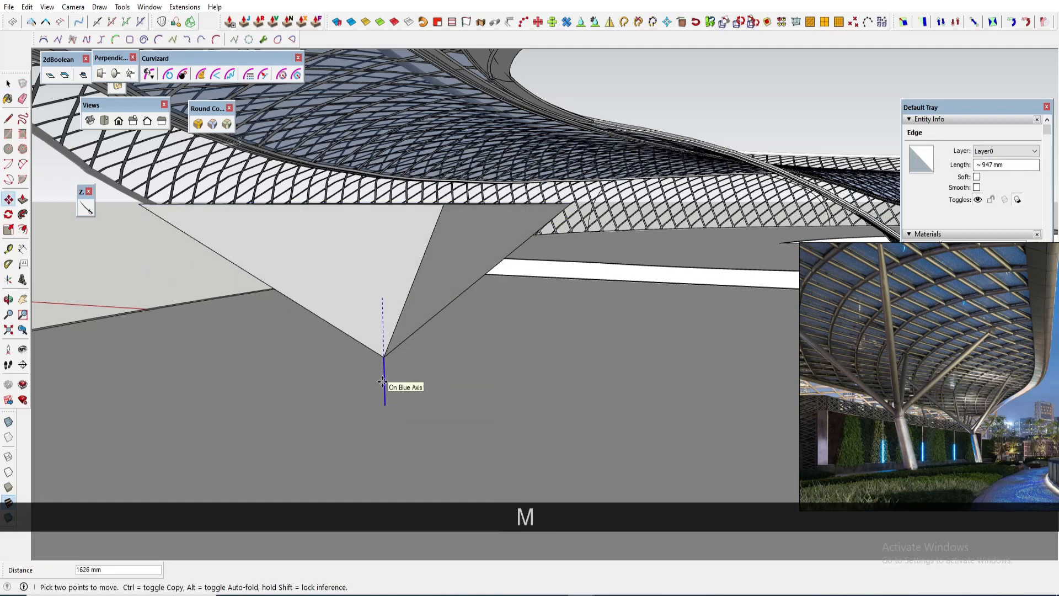
click(385, 368)
Step: Turn the inverted pyramid and its vertical edge into a component
key(space)
middle_drag(370, 392, 366, 336)
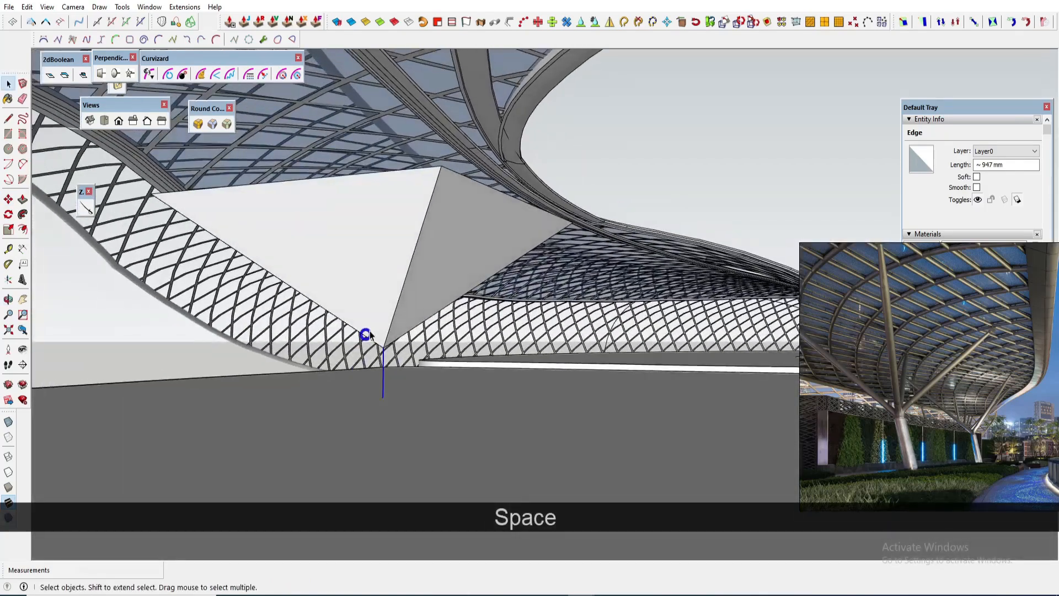
triple_click(403, 313)
key(g)
key(Return)
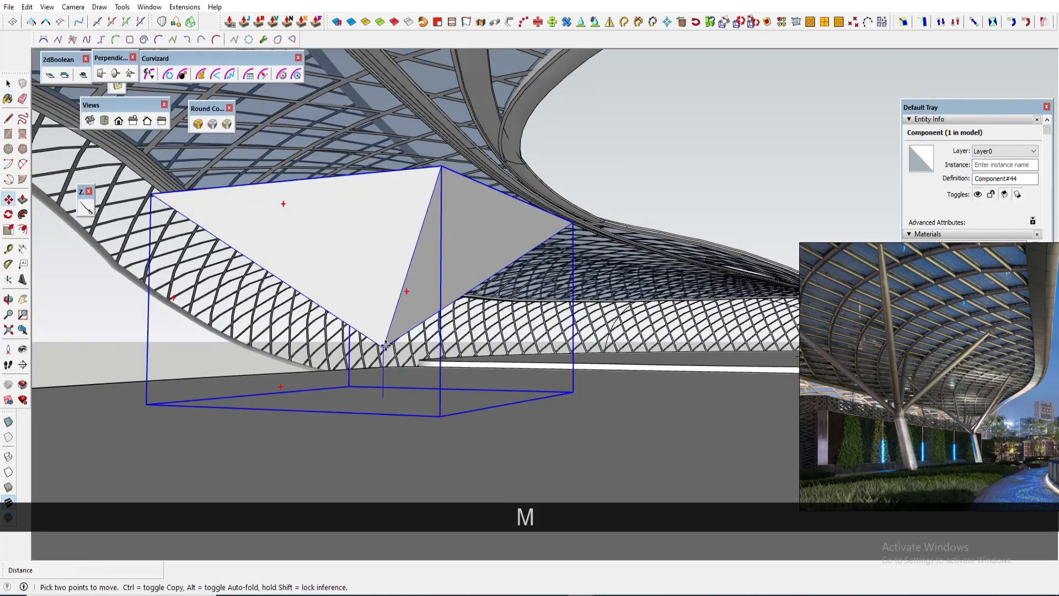
Step: Move the pyramid component about 2850 mm by its upper corner toward the canopy
click(384, 346)
middle_drag(385, 188, 472, 233)
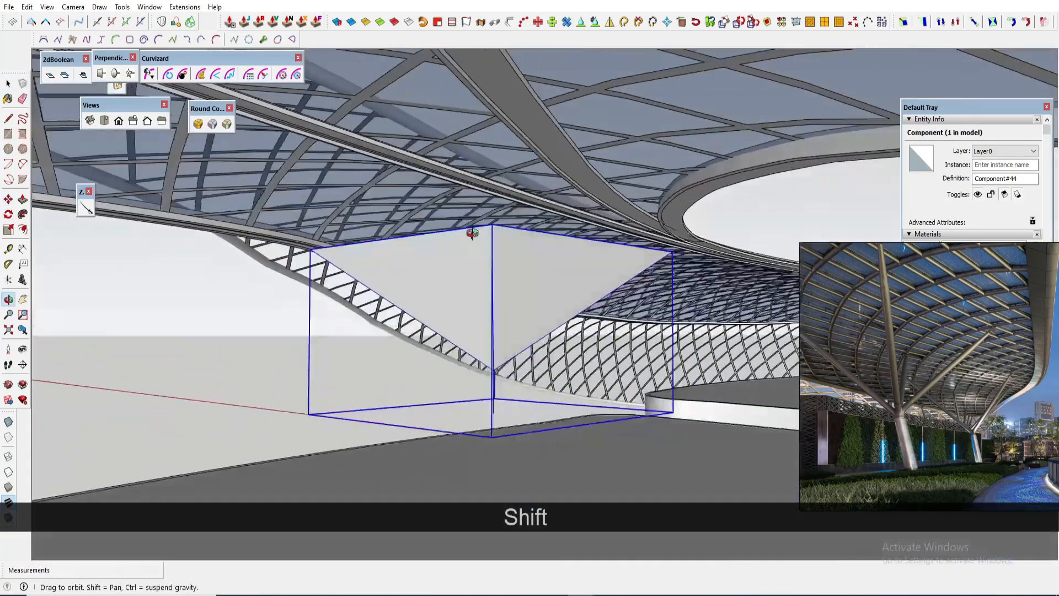
key(m)
click(472, 233)
click(489, 189)
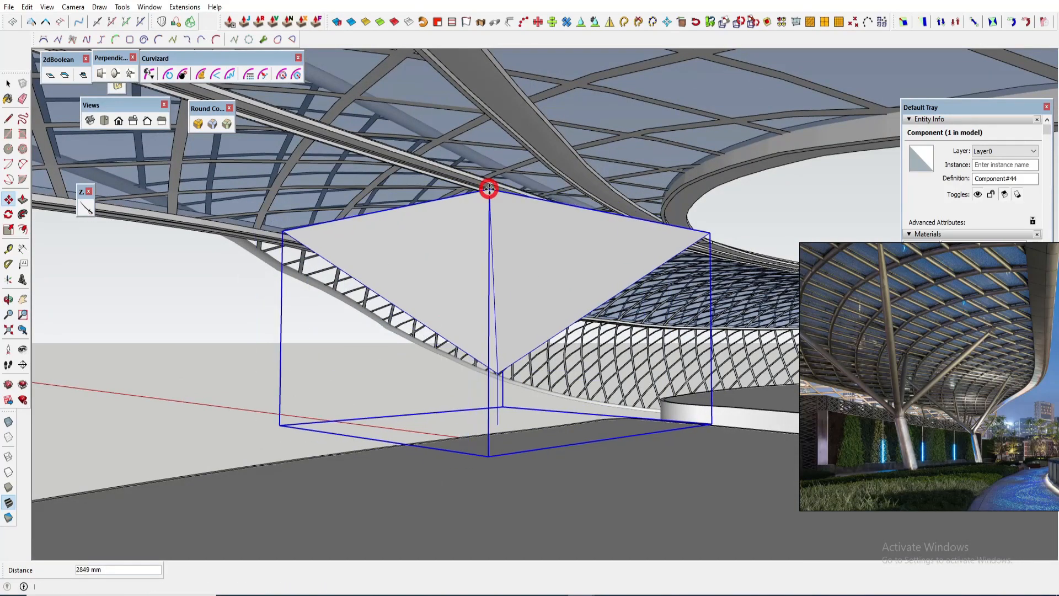
Step: Move the pyramid component about 9000 mm farther along beneath the canopy
middle_drag(488, 189, 613, 176)
click(649, 179)
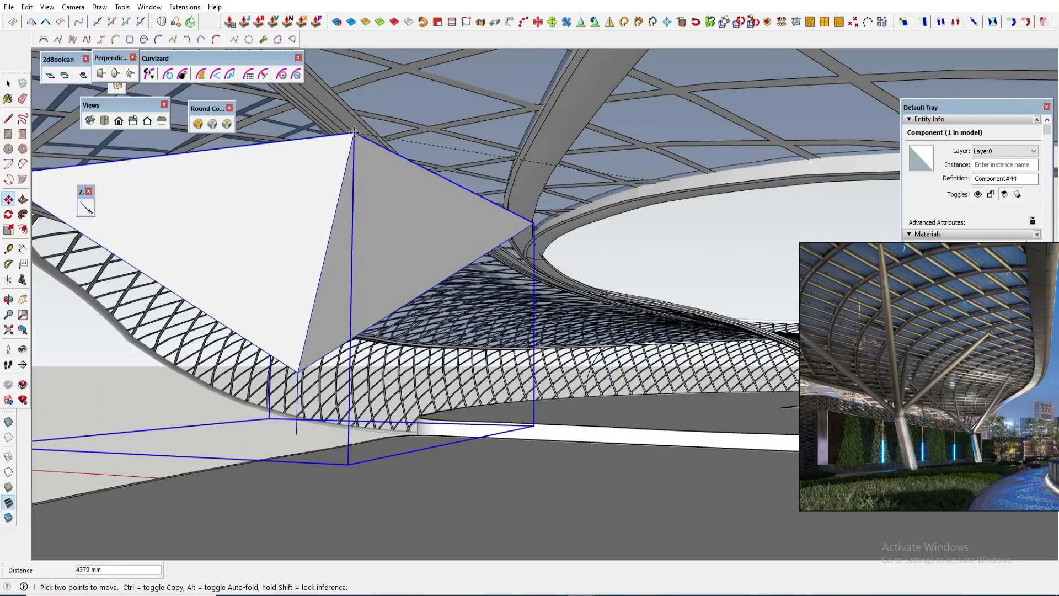
click(369, 157)
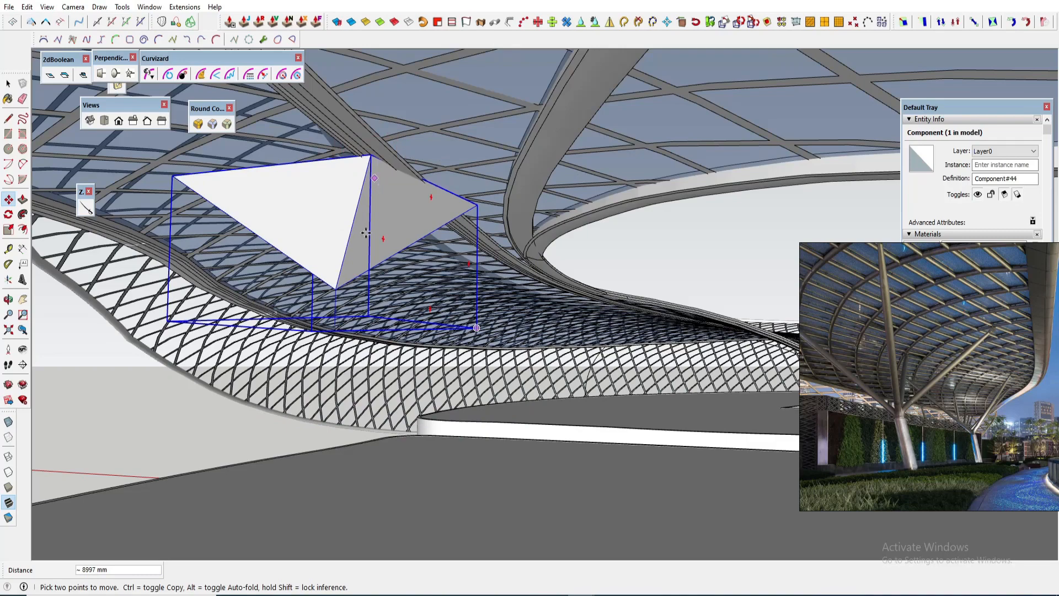
Step: Inside the component, lower the vertical edge under the apex about 1600 mm along the blue axis
key(space)
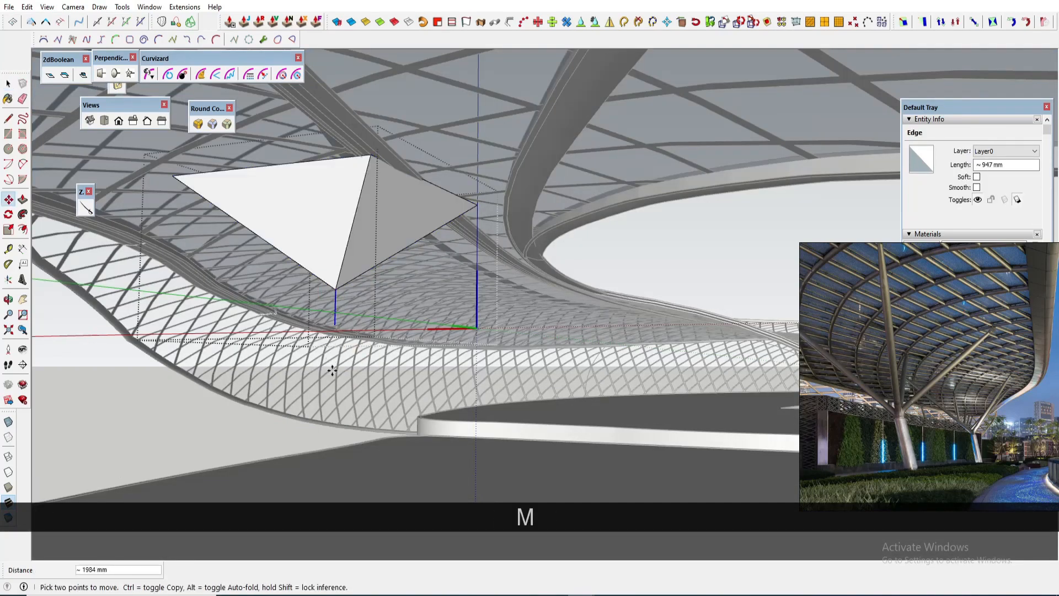
key(space)
middle_drag(336, 394, 365, 302)
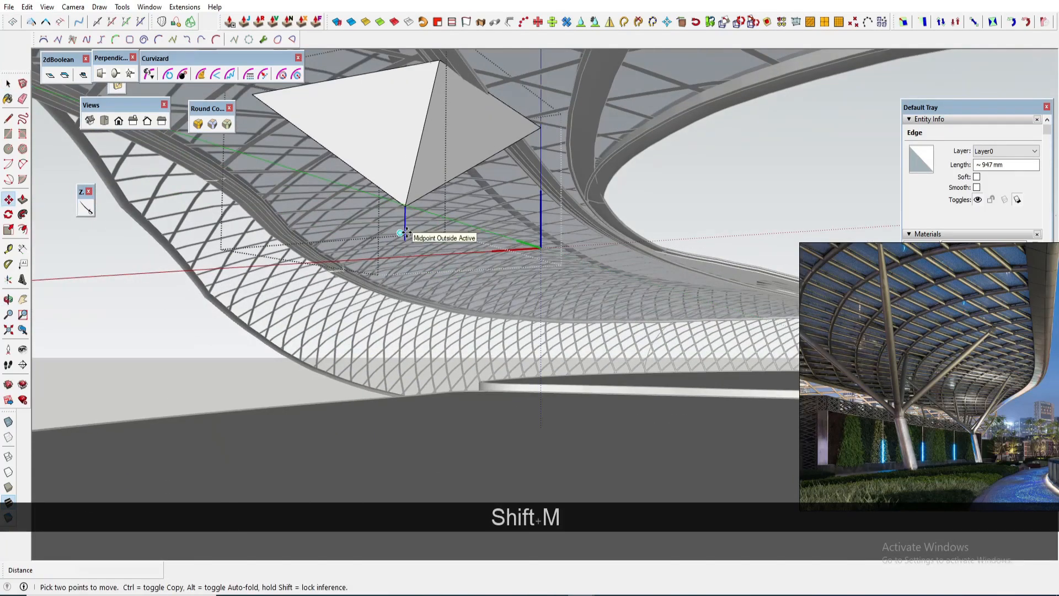
middle_drag(406, 232, 280, 274)
click(155, 303)
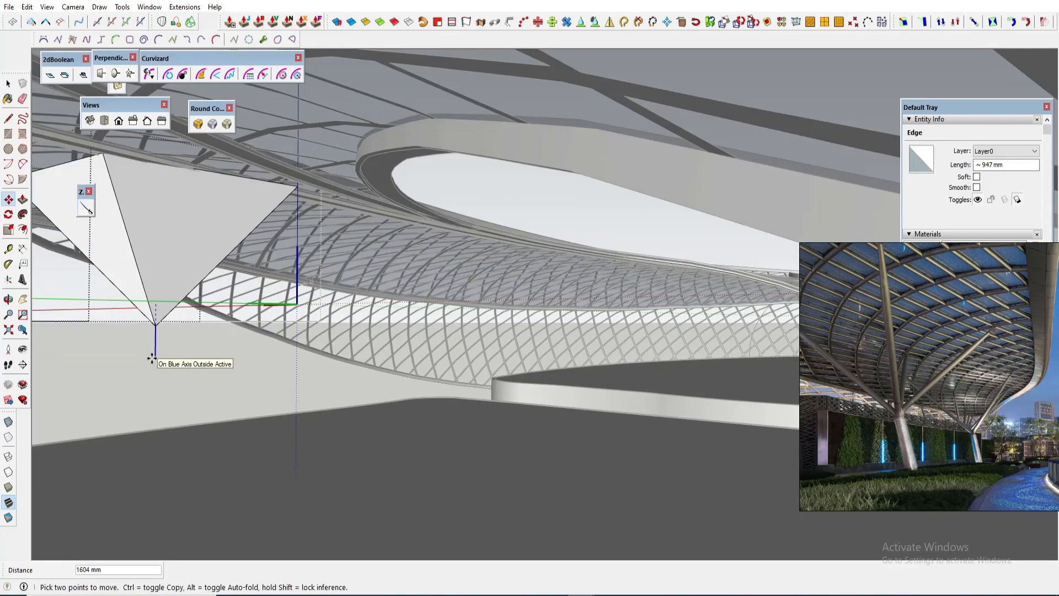
Step: Draw a vertical line about 3200 mm long down from the lower end of the apex edge
shift+middle_drag(158, 367, 233, 355)
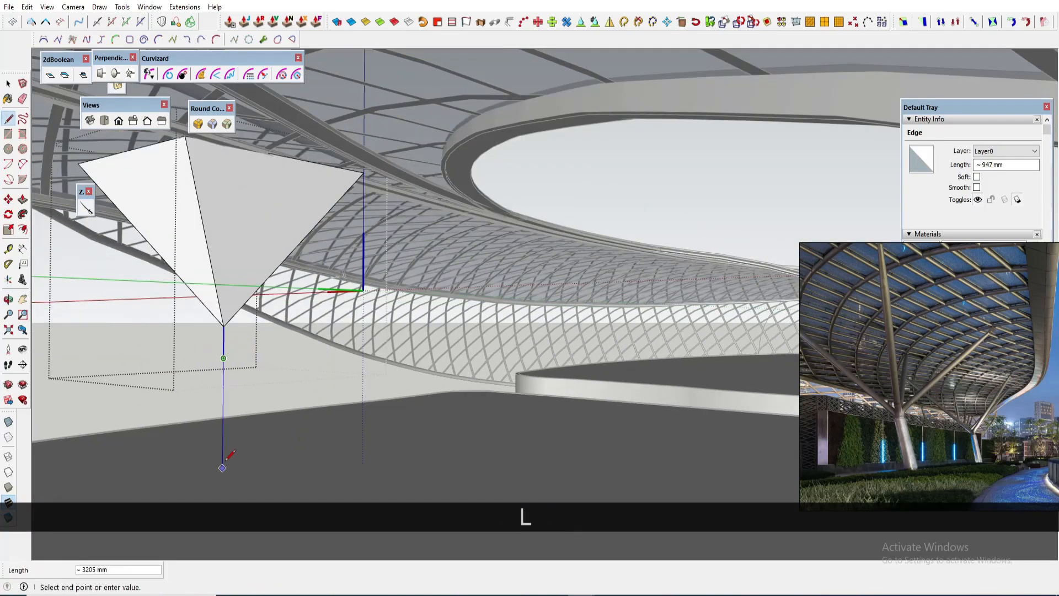
key(space)
shift+middle_drag(242, 312, 384, 312)
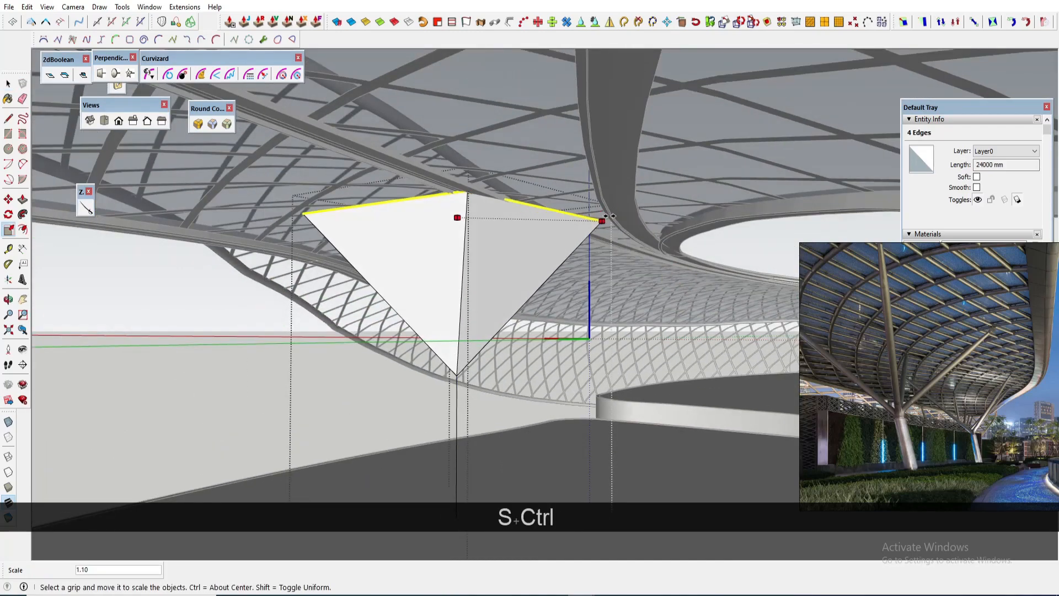
Step: Enlarge the pyramid's four upper edges about their center and tilt all its geometry about 10 degrees around the foot of the stem
click(640, 212)
middle_drag(641, 212, 590, 168)
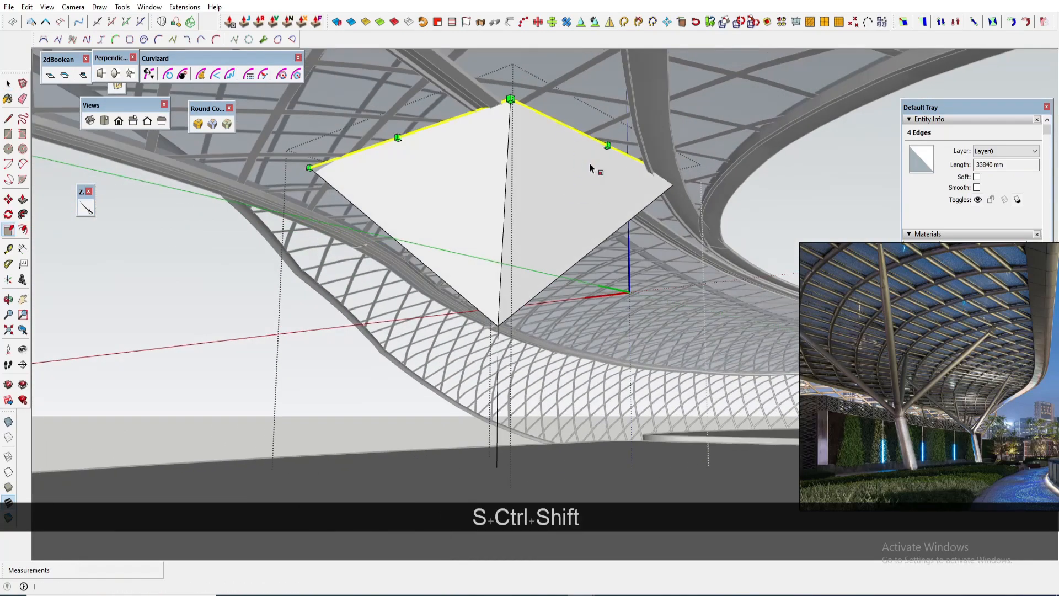
key(ctrl+a)
key(q)
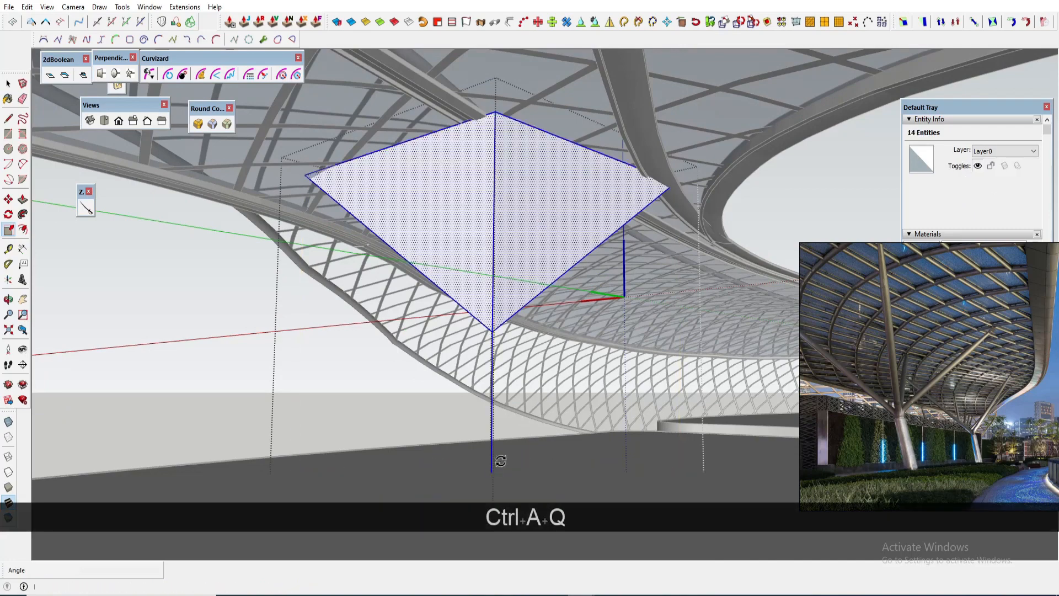
click(496, 198)
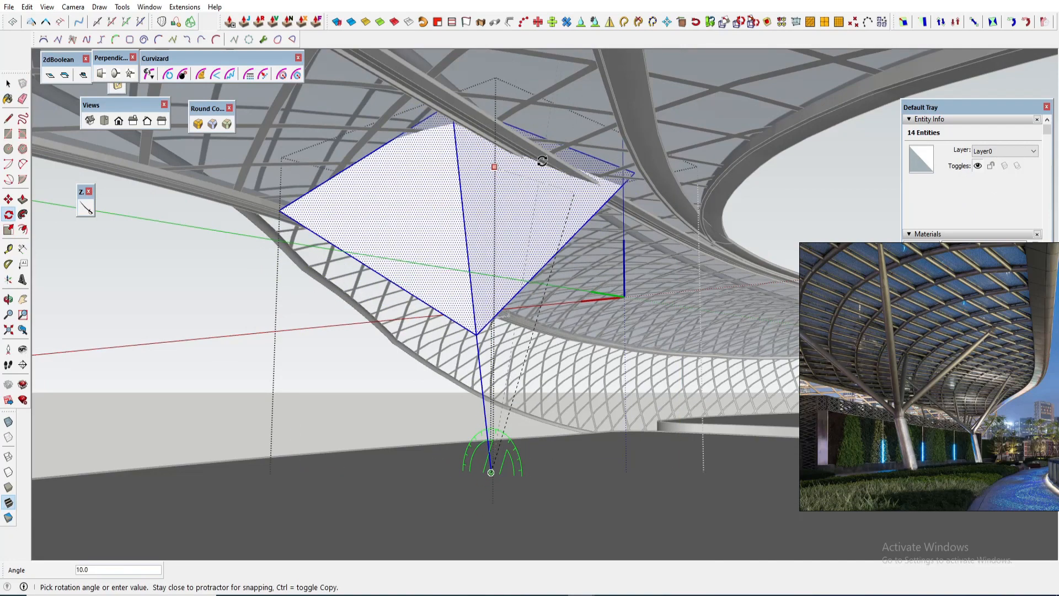
Step: Move the tilted pyramid geometry about 3000 mm by the foot of its stem
key(m)
click(490, 471)
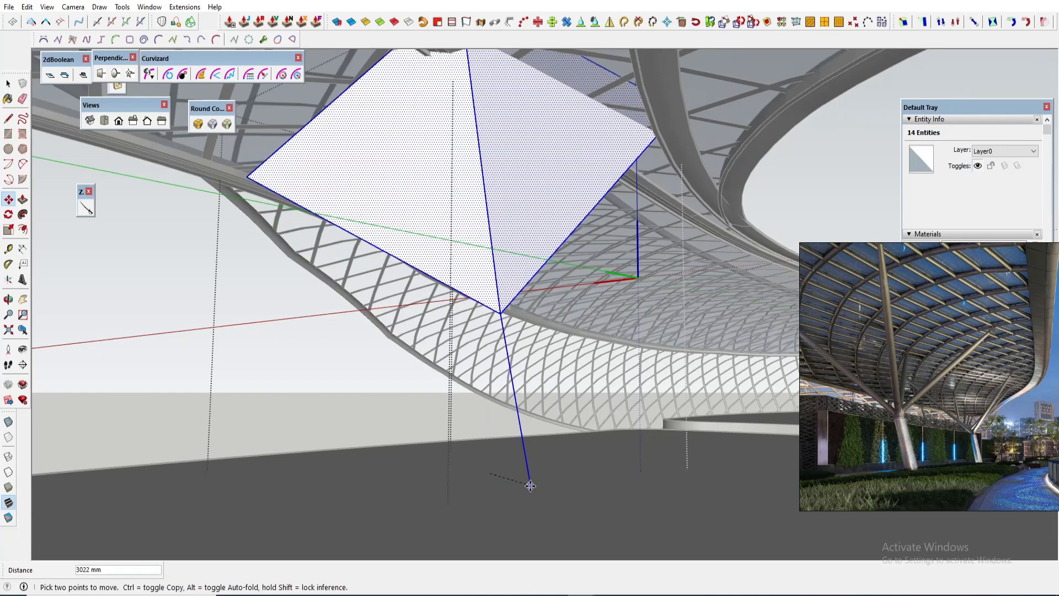
click(530, 490)
scroll(530, 485, down, 1)
Step: Erase the pyramid's faces and upper edges, keeping only the sloping branch lines and the stem
key(space)
key(e)
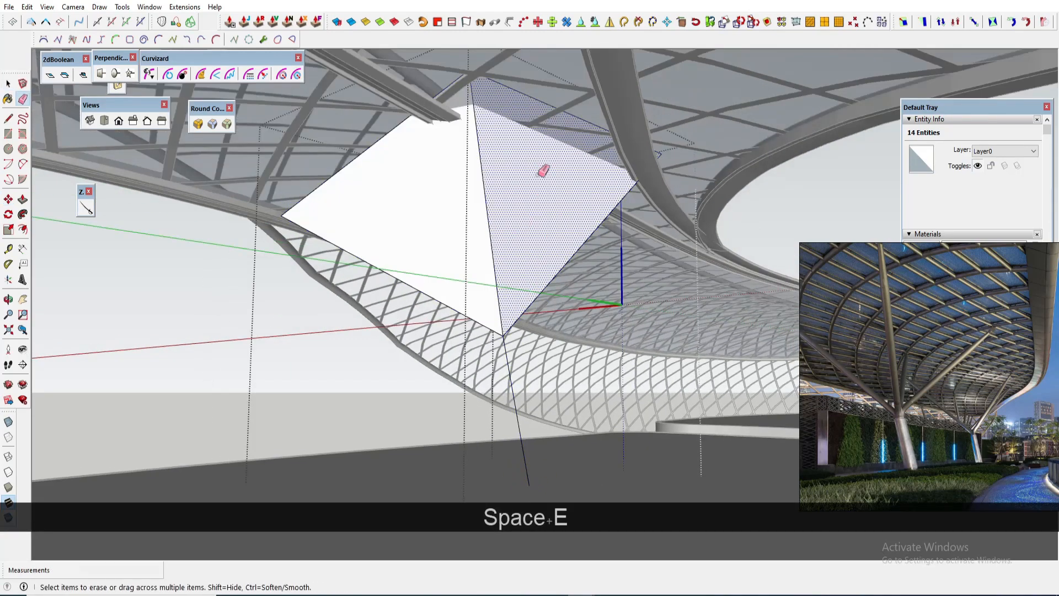
click(552, 116)
click(413, 139)
drag(425, 260, 518, 244)
middle_drag(519, 244, 482, 242)
Step: Move the six remaining branch and stem edges about 4460 mm by the foot of the stem
key(space)
triple_click(443, 336)
shift+middle_drag(443, 335, 493, 317)
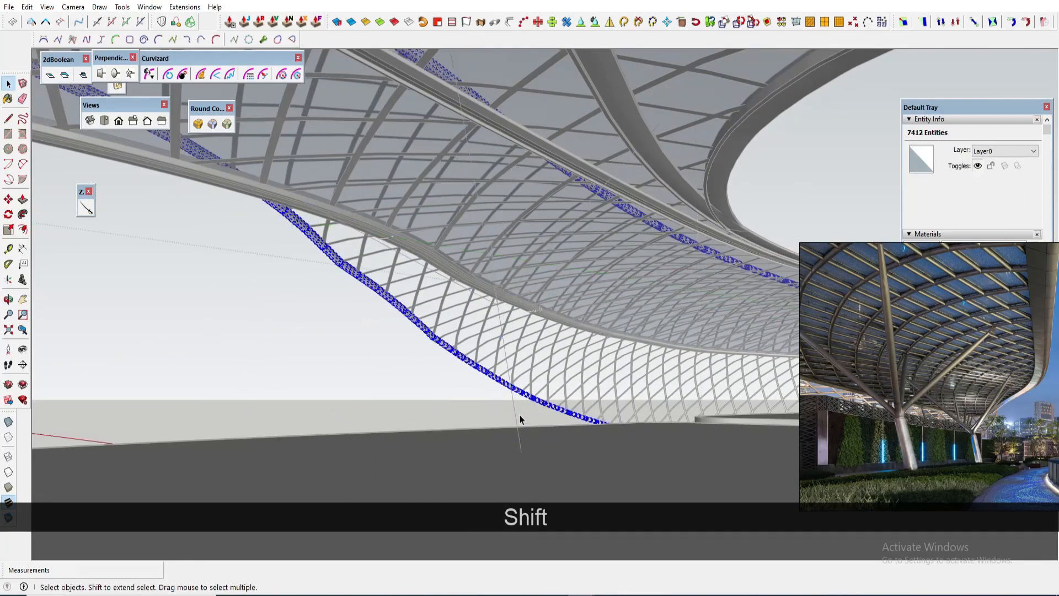
key(m)
click(519, 452)
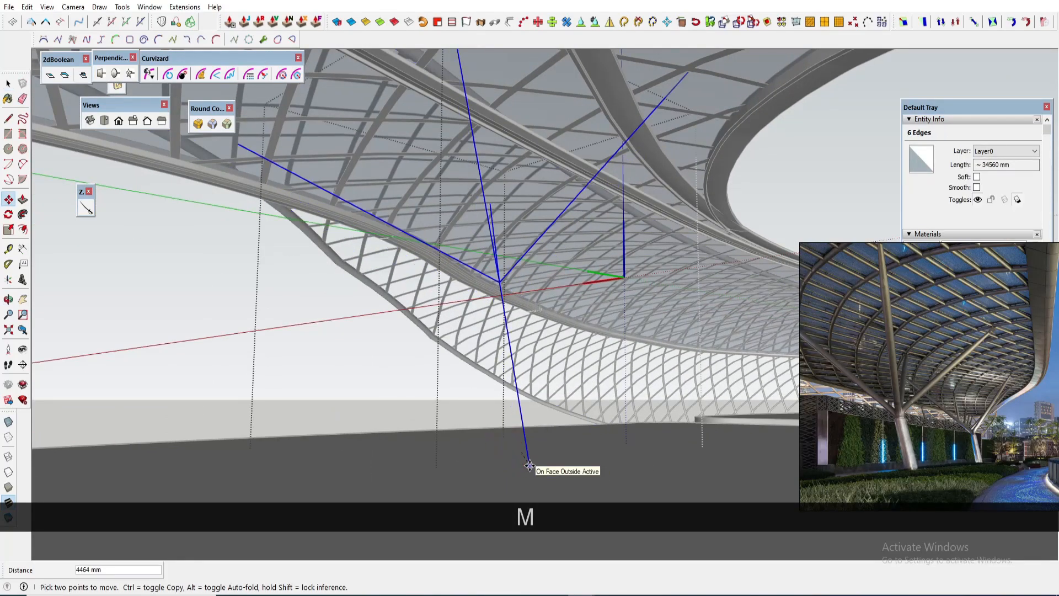
click(529, 465)
scroll(528, 462, down, 1)
middle_drag(499, 323, 472, 312)
shift+middle_drag(478, 276, 486, 298)
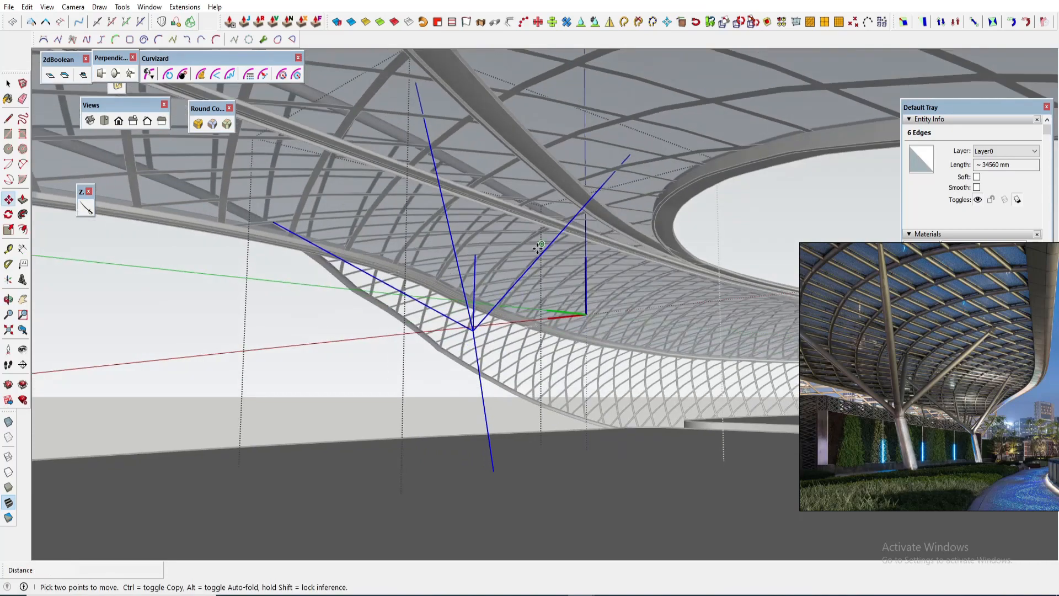
Step: Draw a new outer branch line from the hub to the canopy's edge beam and erase the branch it replaces
key(e)
key(space)
key(r)
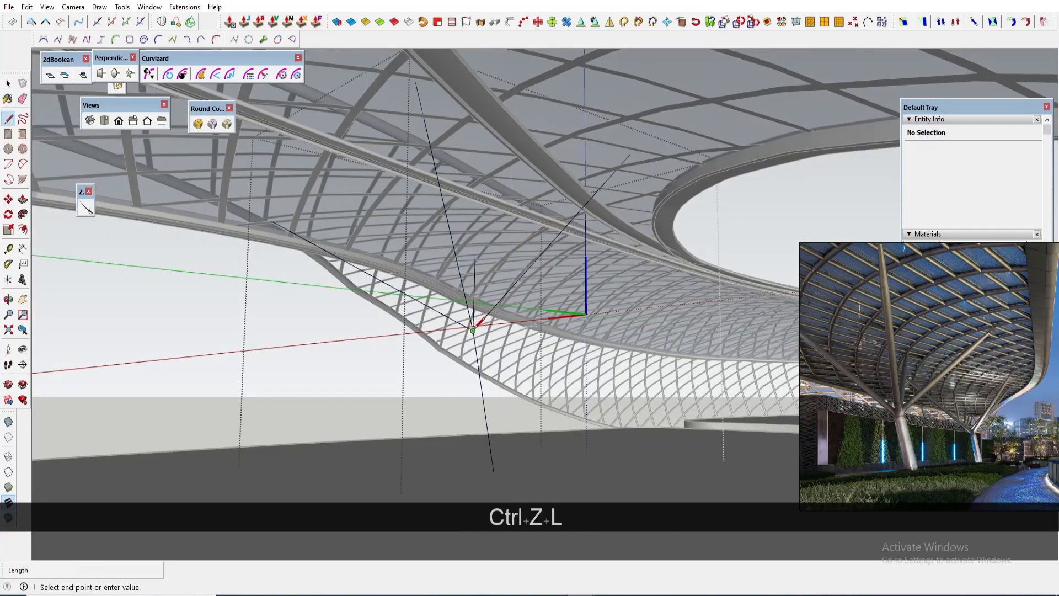
middle_drag(611, 188, 568, 221)
key(shift+l)
key(e)
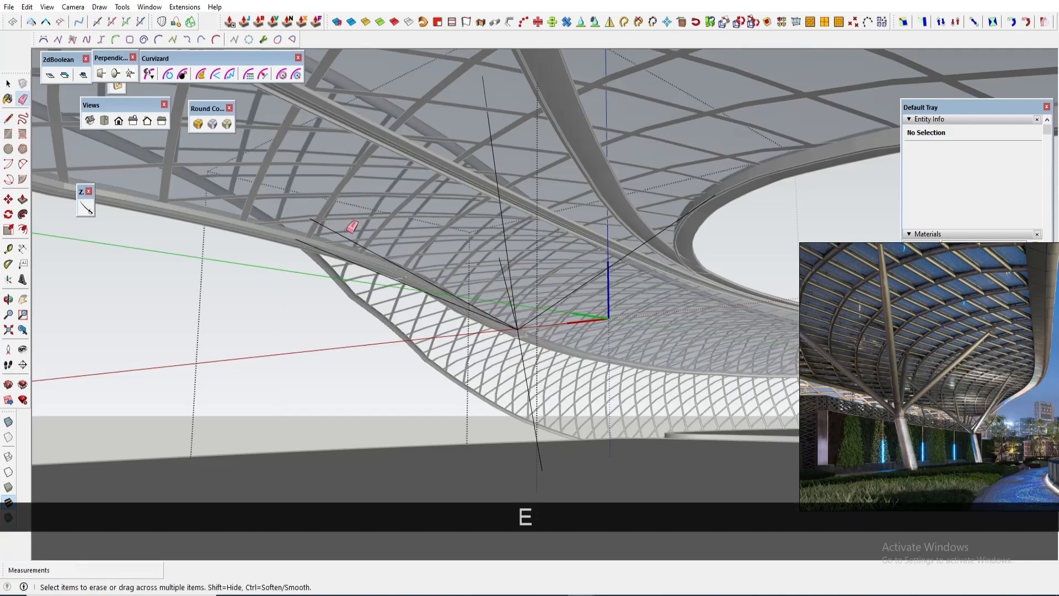
middle_drag(351, 229, 541, 298)
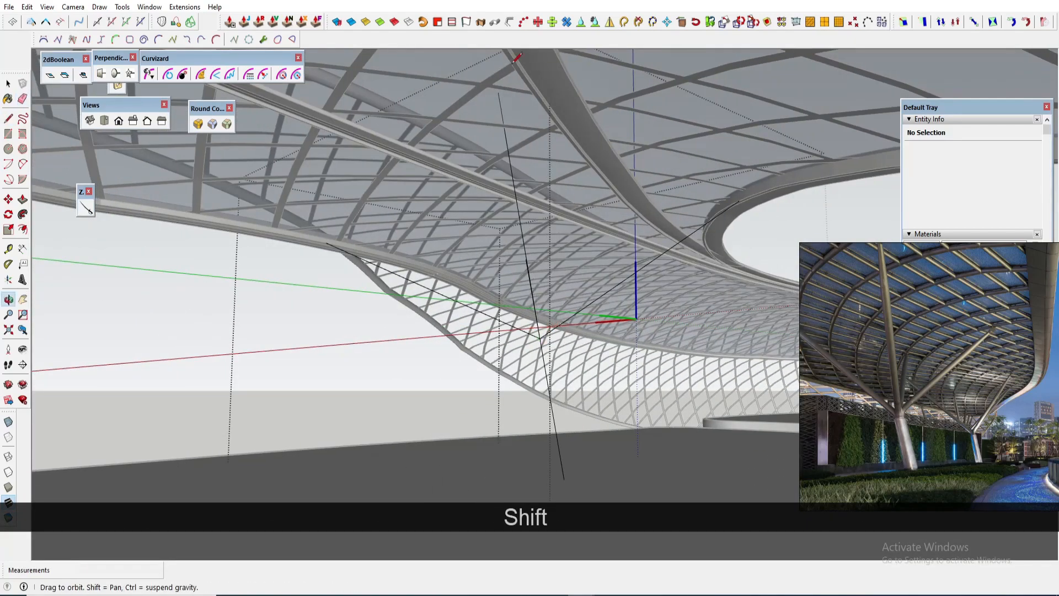
Step: Redraw further branches from the hub up to the canopy beams and erase the original lines
click(519, 55)
key(e)
middle_drag(506, 204, 478, 209)
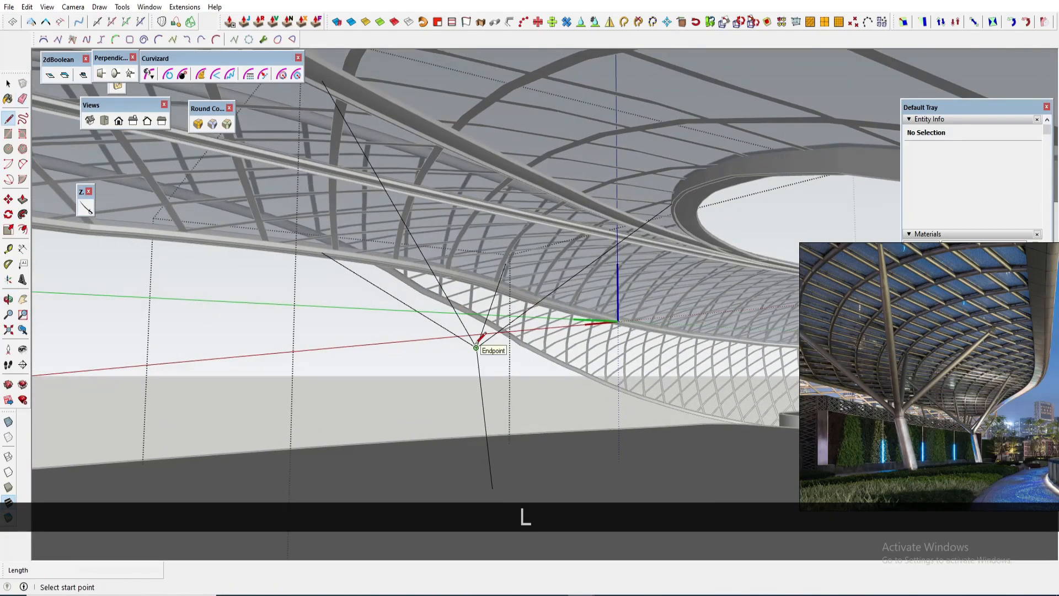
click(477, 347)
mouse_move(476, 348)
middle_down()
mouse_move(490, 227)
mouse_move(514, 236)
mouse_move(556, 214)
mouse_move(583, 236)
mouse_move(563, 232)
mouse_move(505, 287)
mouse_move(471, 286)
mouse_move(544, 260)
mouse_move(511, 237)
mouse_move(534, 293)
middle_up()
key(e)
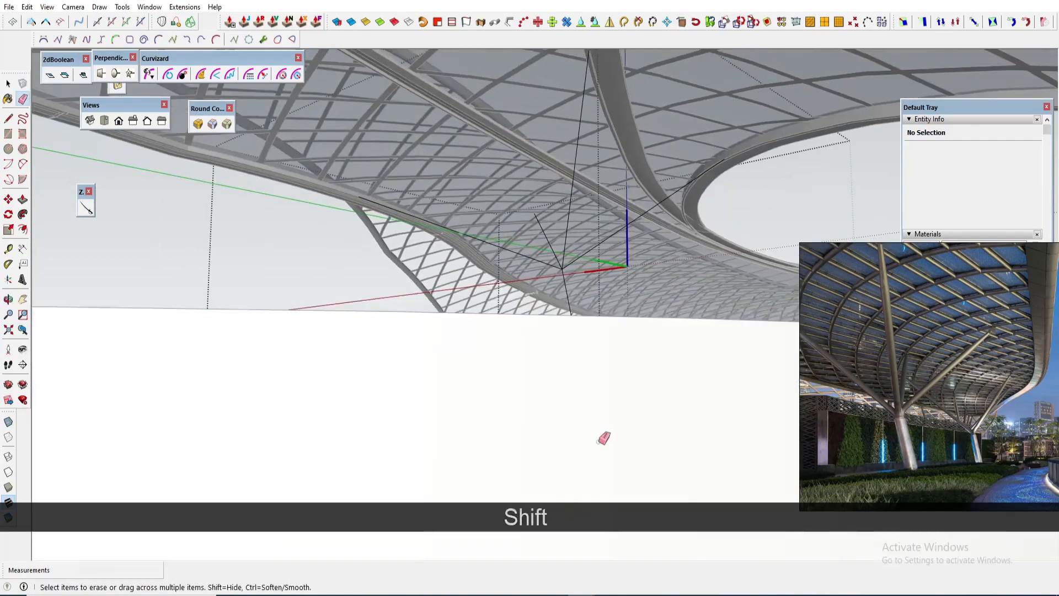
mouse_move(604, 439)
middle_down()
mouse_move(655, 403)
mouse_move(537, 317)
mouse_move(494, 338)
mouse_move(561, 363)
mouse_move(550, 368)
middle_up()
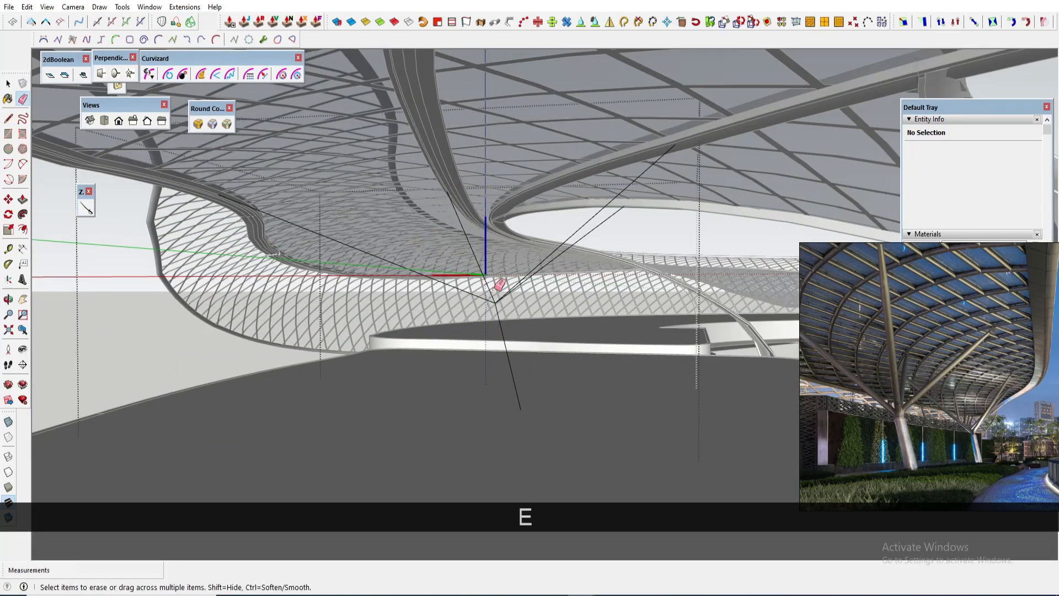
shift+middle_drag(495, 289, 456, 324)
scroll(578, 303, down, 3)
scroll(452, 331, up, 3)
Step: Join the two stem segments below the hub into a single curve
key(space)
click(442, 328)
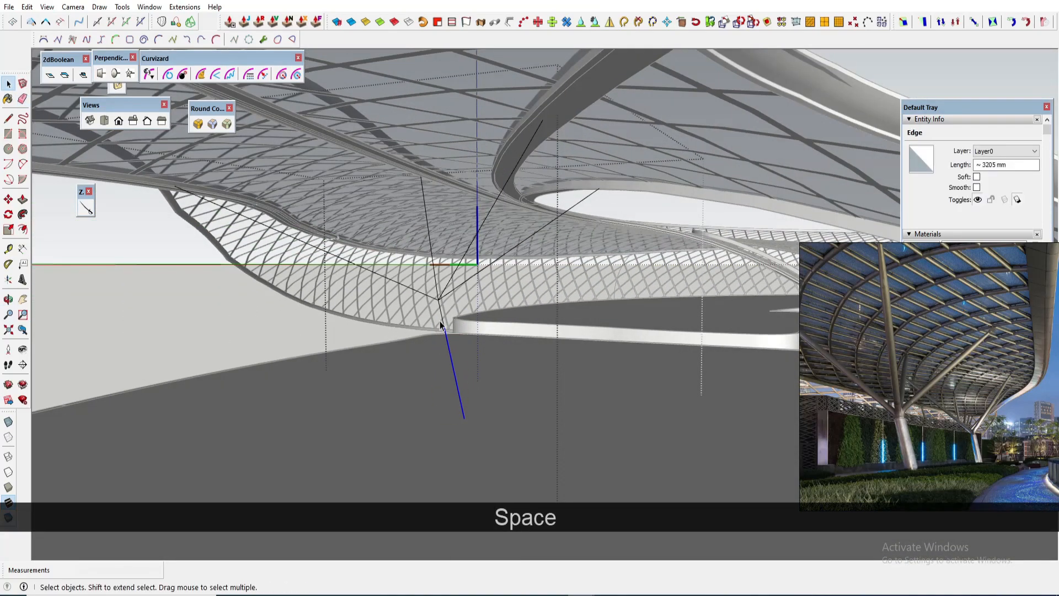
ctrl+click(452, 361)
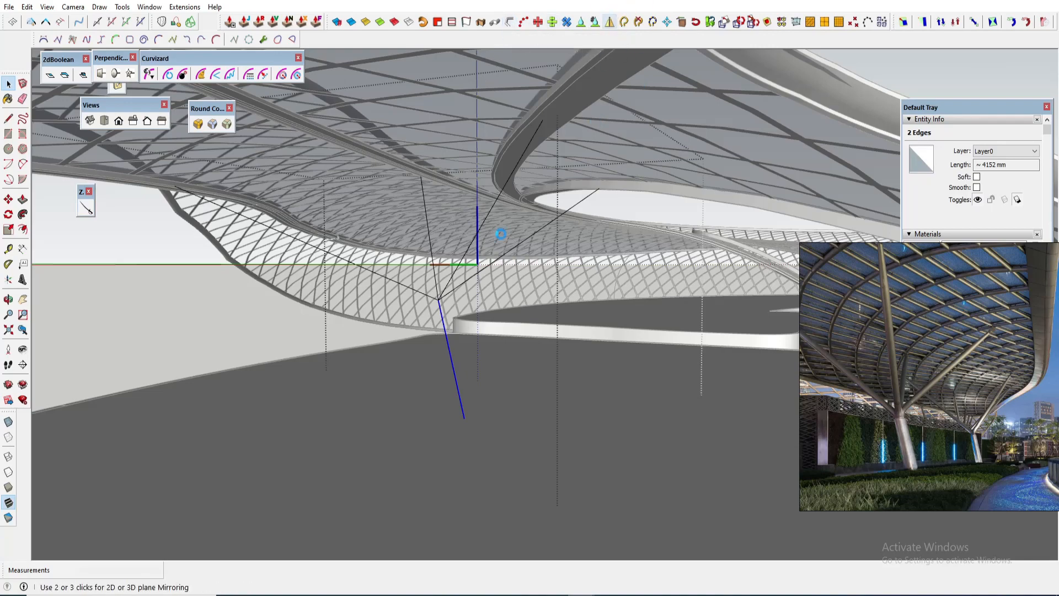
key(space)
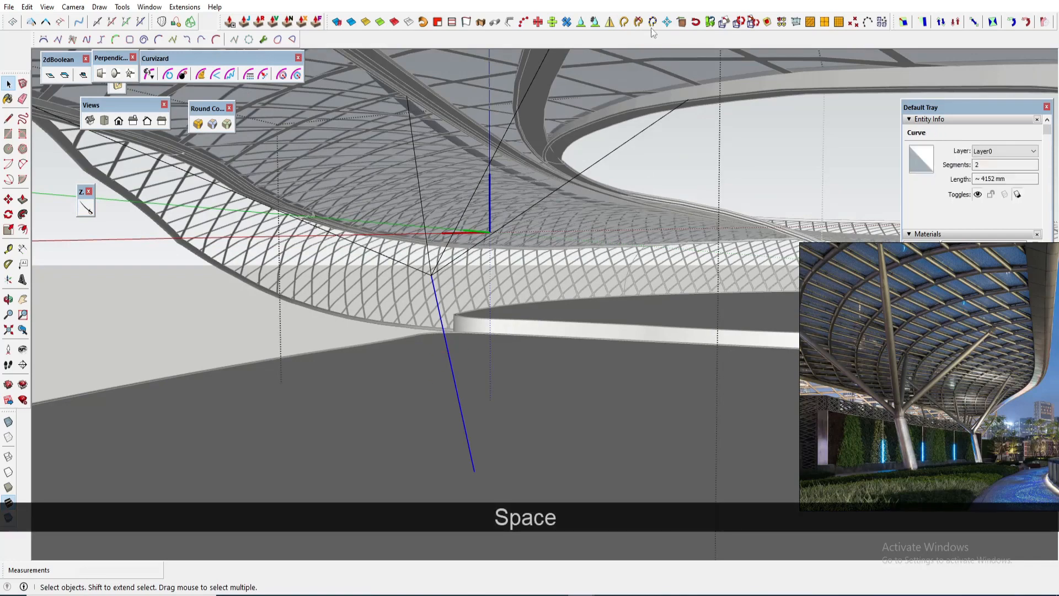
Step: Copy the whole branching frame about 24900 mm along the canopy by the foot of its stem
middle_drag(487, 399, 460, 437)
key(ctrl+a)
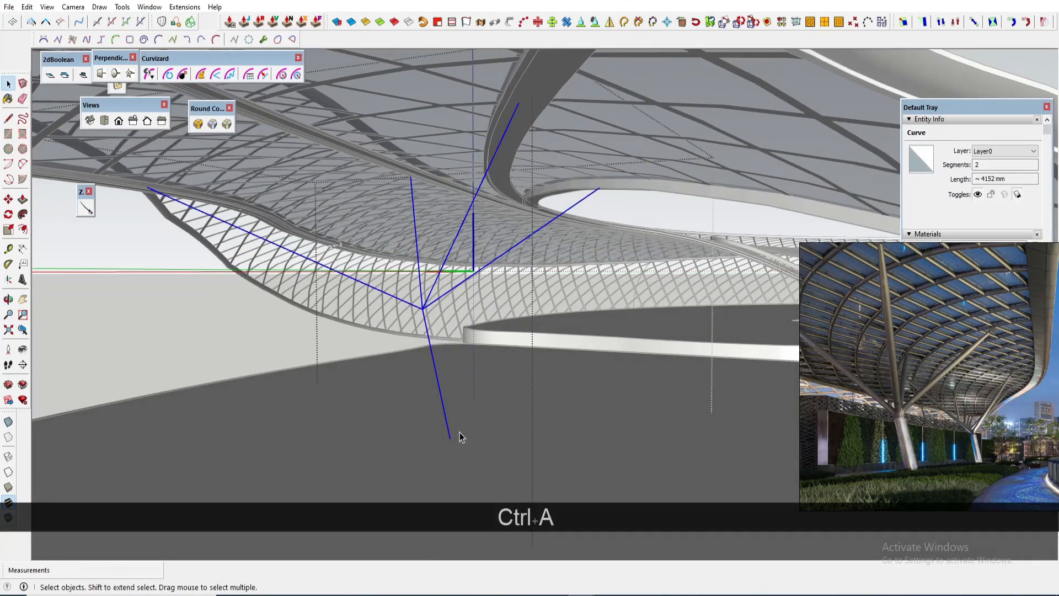
middle_drag(649, 365, 525, 355)
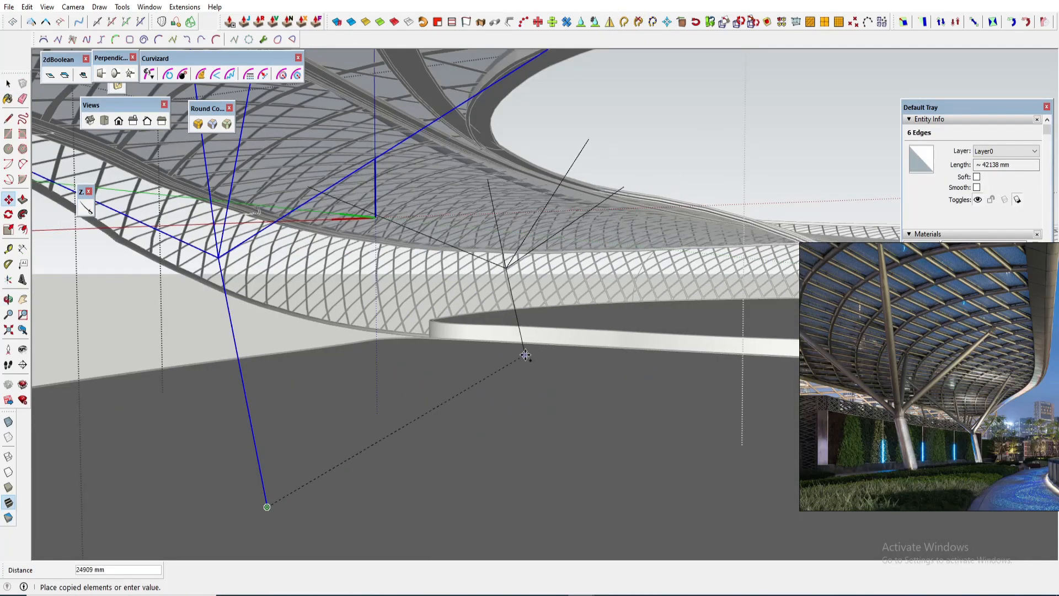
scroll(504, 320, up, 5)
scroll(503, 321, down, 3)
shift+middle_drag(492, 402, 515, 386)
Step: Redraw two branches of the copied frame from its hub to the canopy rim, erasing the original lines
scroll(540, 173, down, 2)
shift+middle_drag(540, 173, 539, 218)
key(l)
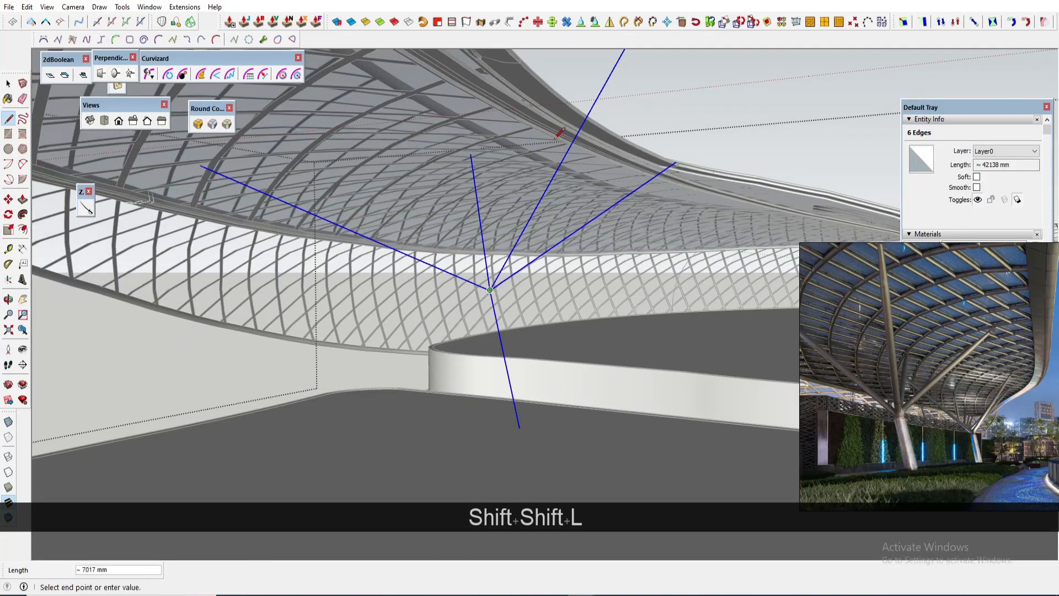
scroll(560, 132, up, 1)
key(e)
click(481, 309)
scroll(660, 169, up, 1)
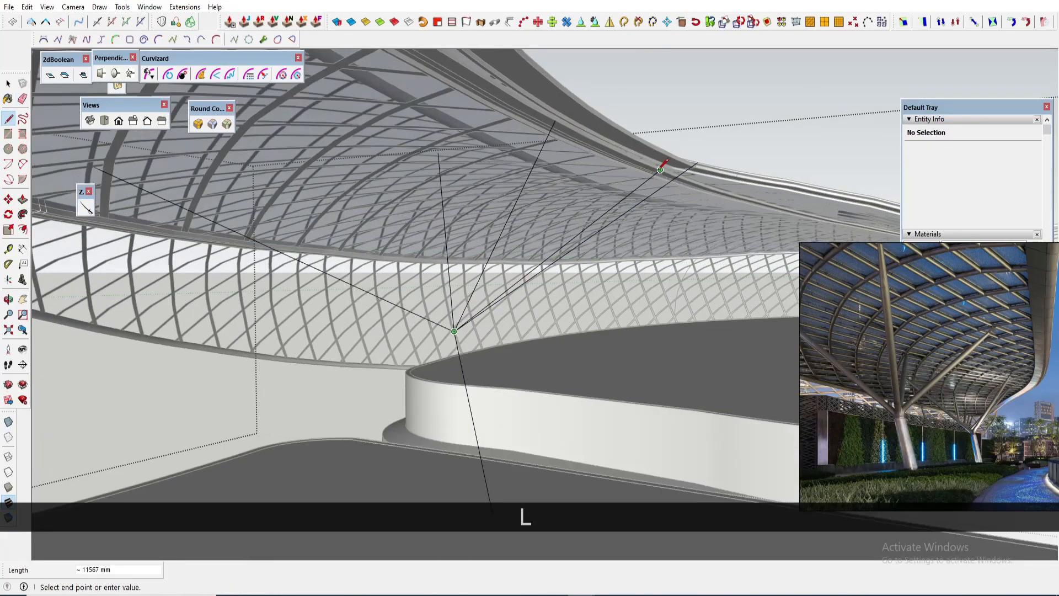
shift+middle_drag(497, 208, 631, 261)
middle_drag(644, 305, 622, 316)
Step: Rotate the copied frame about 5.9 degrees around the foot of its stem and tilt it again in a second vertical plane
key(space)
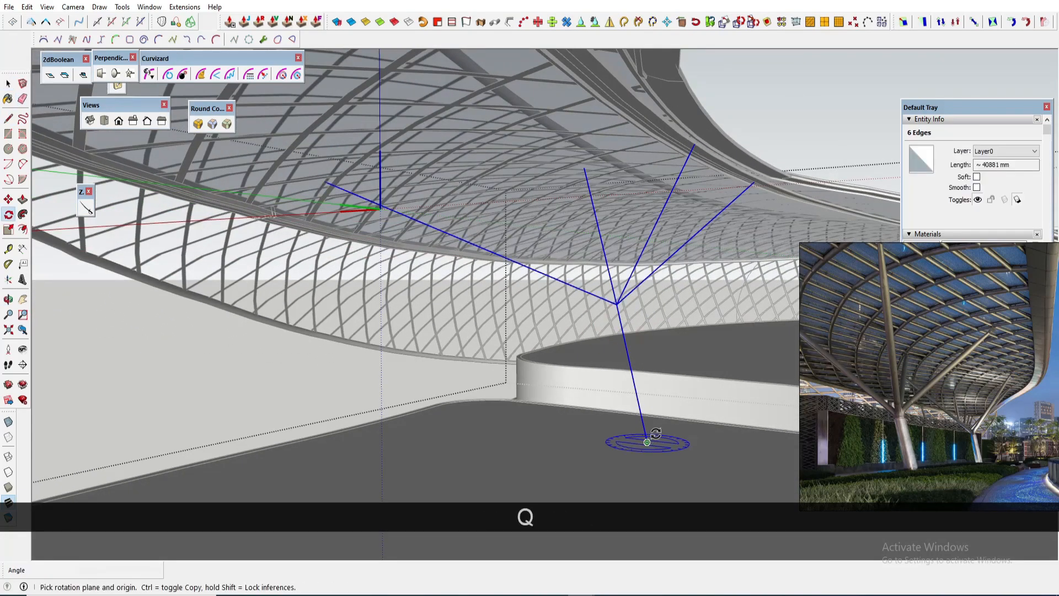
click(610, 290)
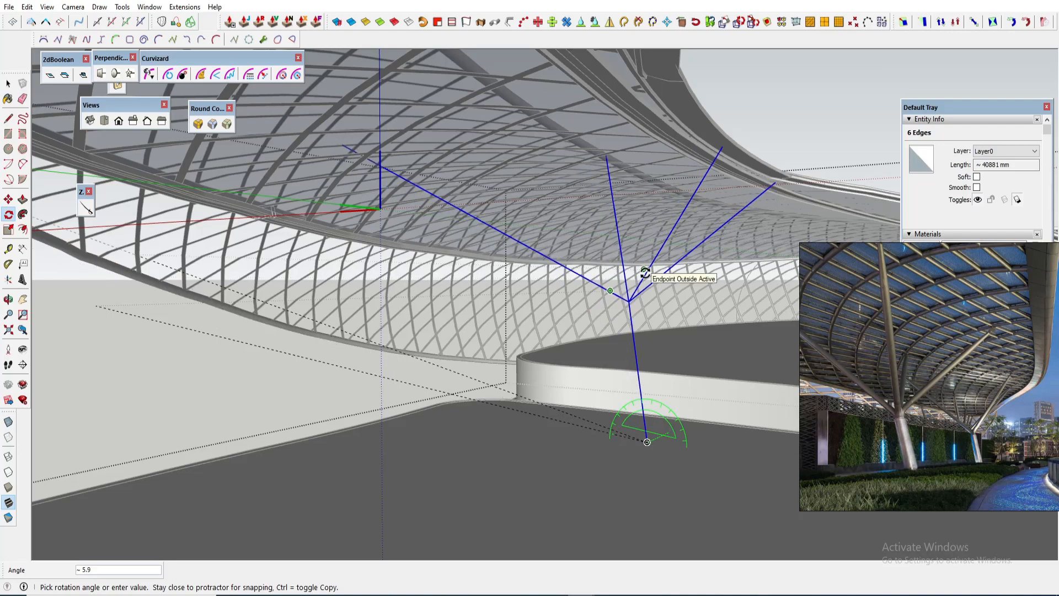
click(645, 272)
scroll(639, 433, down, 1)
middle_drag(638, 432, 472, 419)
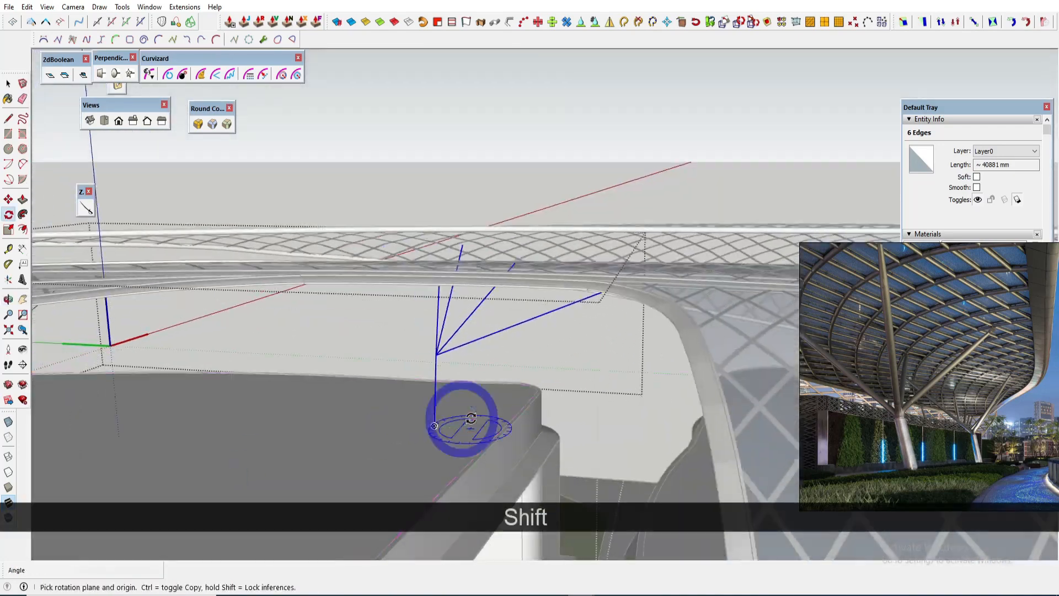
key(m)
scroll(426, 428, up, 1)
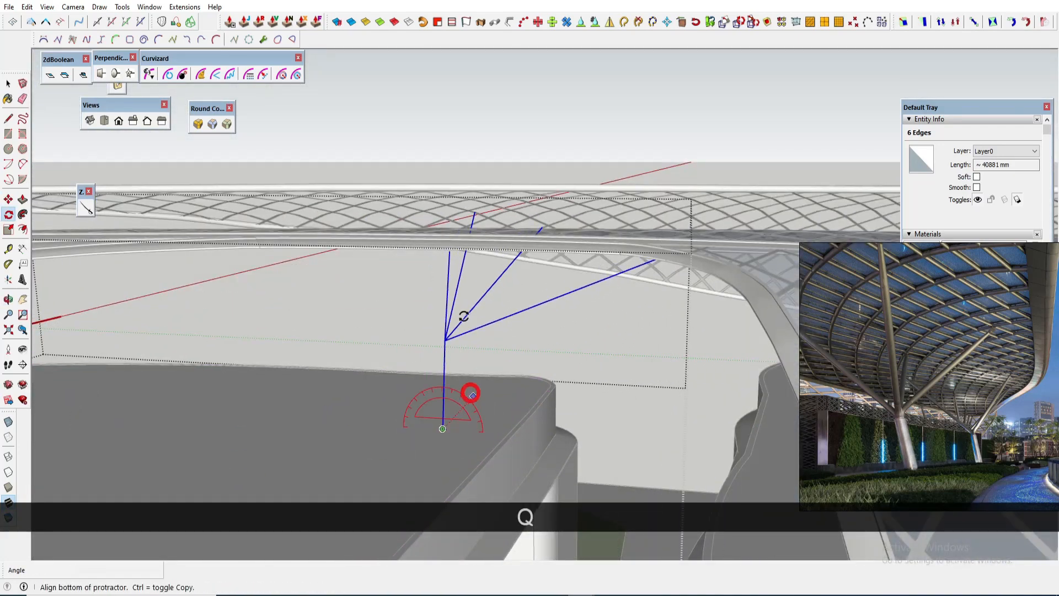
click(472, 394)
key(space)
Step: Draw new branch lines from the tilted frame's hub to the canopy beam and erase the superseded line
key(l)
click(427, 342)
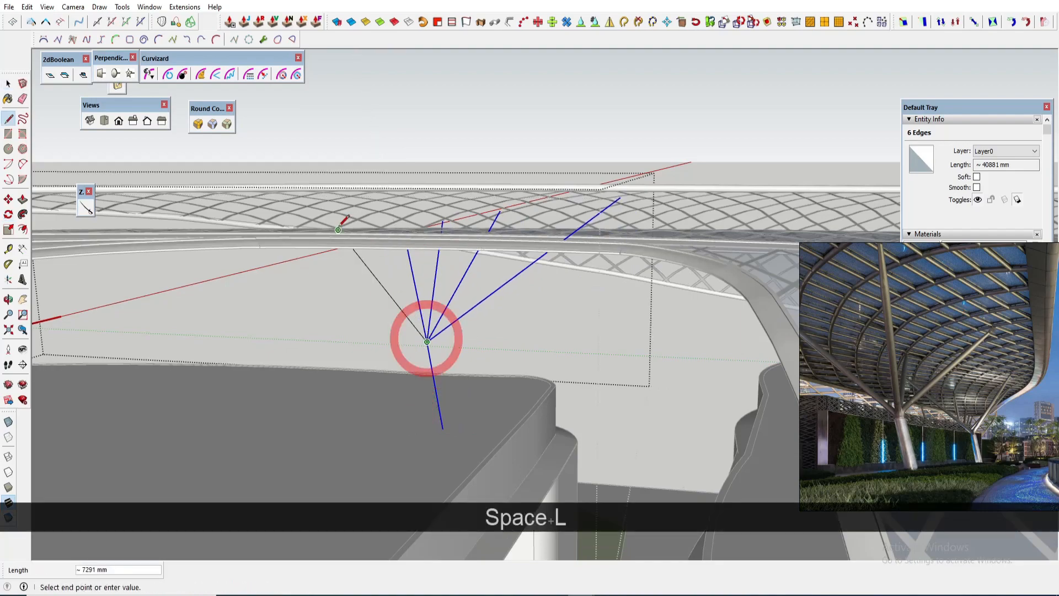
mouse_move(453, 282)
middle_down()
mouse_move(624, 293)
mouse_move(446, 277)
mouse_move(555, 291)
mouse_move(532, 291)
mouse_move(514, 251)
mouse_move(638, 137)
mouse_move(764, 138)
mouse_move(783, 113)
middle_up()
key(l)
click(485, 258)
click(677, 137)
scroll(678, 138, up, 1)
key(e)
click(657, 126)
scroll(653, 129, down, 2)
scroll(612, 292, down, 3)
Step: Replace another branch with a line that meets the canopy and erase the leftover branch beside it
mouse_move(607, 298)
middle_down()
mouse_move(556, 281)
mouse_move(308, 392)
mouse_move(600, 366)
mouse_move(564, 359)
mouse_move(589, 356)
mouse_move(570, 371)
mouse_move(440, 379)
mouse_move(254, 419)
mouse_move(416, 326)
mouse_move(359, 311)
mouse_move(404, 313)
middle_up()
scroll(308, 393, up, 2)
click(329, 360)
key(e)
click(342, 370)
key(m)
key(space)
key(space)
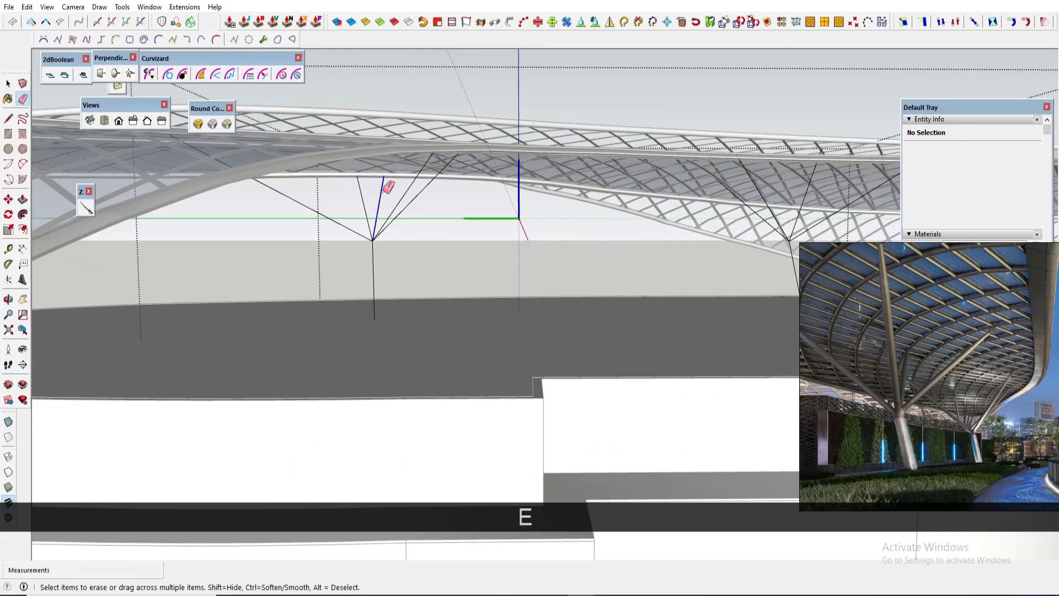
mouse_move(389, 188)
middle_down()
mouse_move(375, 196)
mouse_move(331, 177)
mouse_move(398, 161)
mouse_move(414, 251)
middle_up()
click(367, 244)
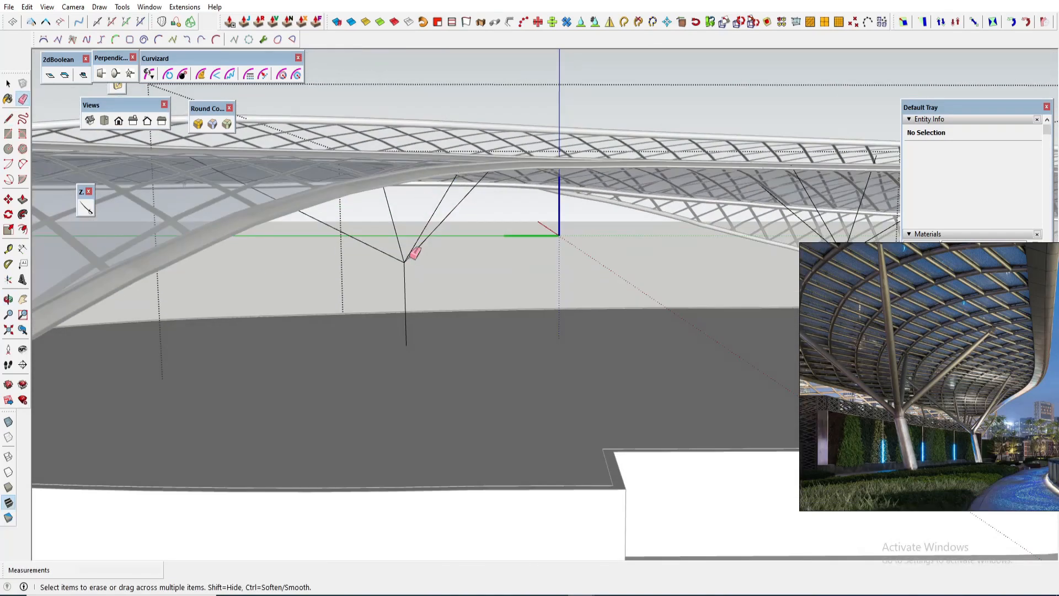
Step: Draw one more branch from the hub to the canopy's underside and erase the old line
key(l)
click(407, 268)
scroll(359, 171, up, 10)
key(e)
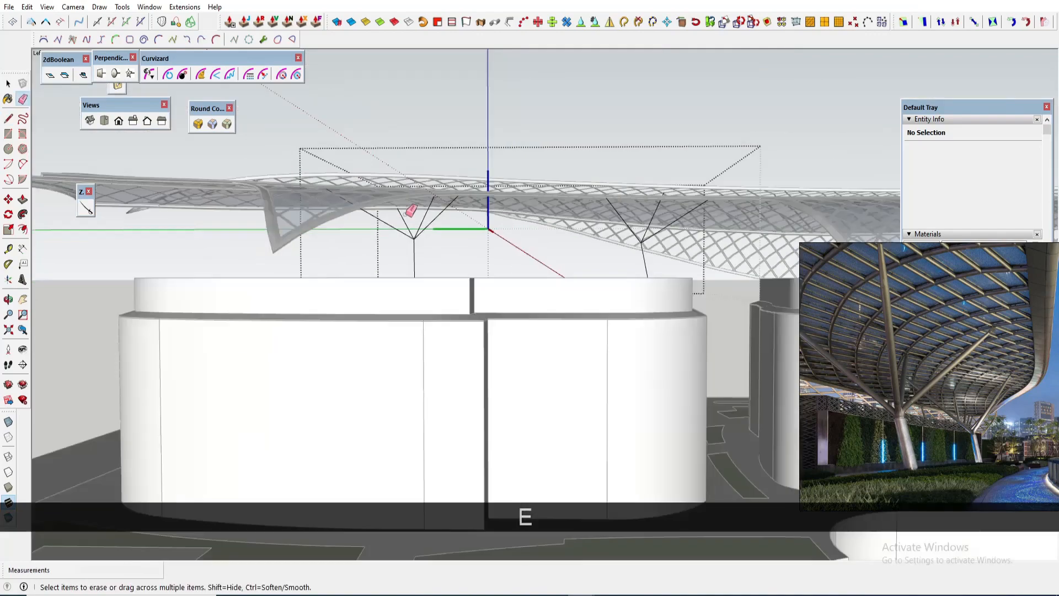
scroll(478, 298, down, 5)
scroll(419, 359, down, 5)
middle_drag(419, 359, 541, 381)
scroll(580, 391, up, 4)
key(m)
Step: Draw a circle of about 283000 mm² on the floor beside the first branching frame and extrude it up about 980 mm
key(space)
key(c)
click(420, 443)
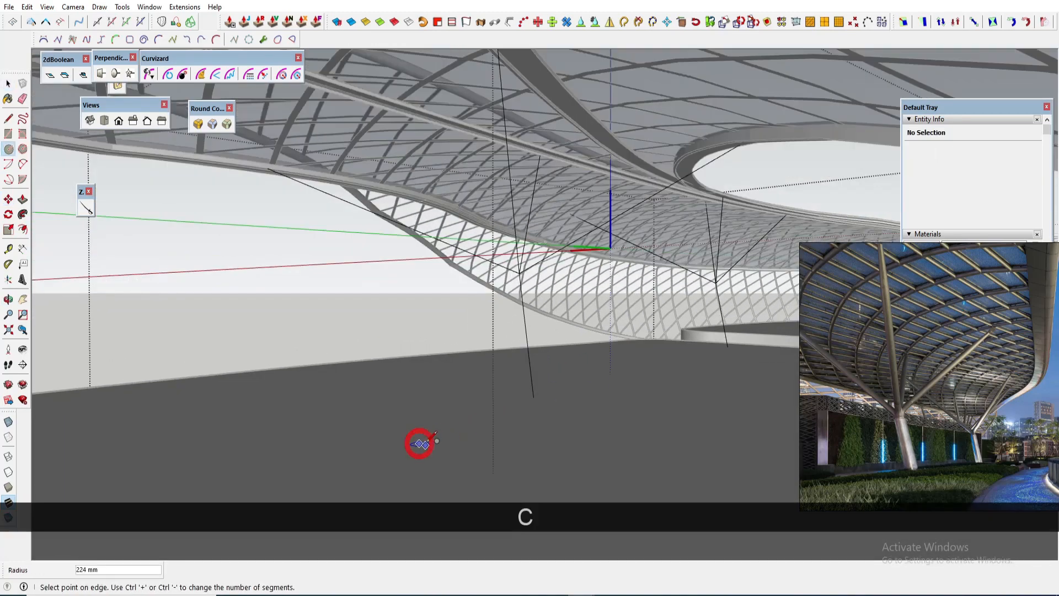
click(428, 440)
key(space)
key(p)
middle_drag(421, 445, 423, 448)
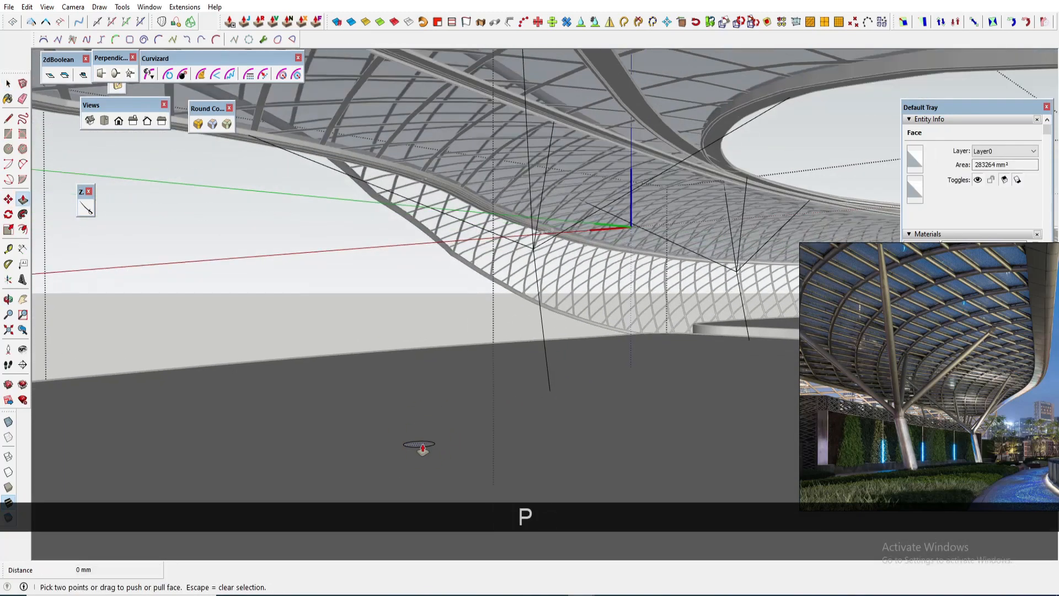
middle_drag(420, 408, 428, 456)
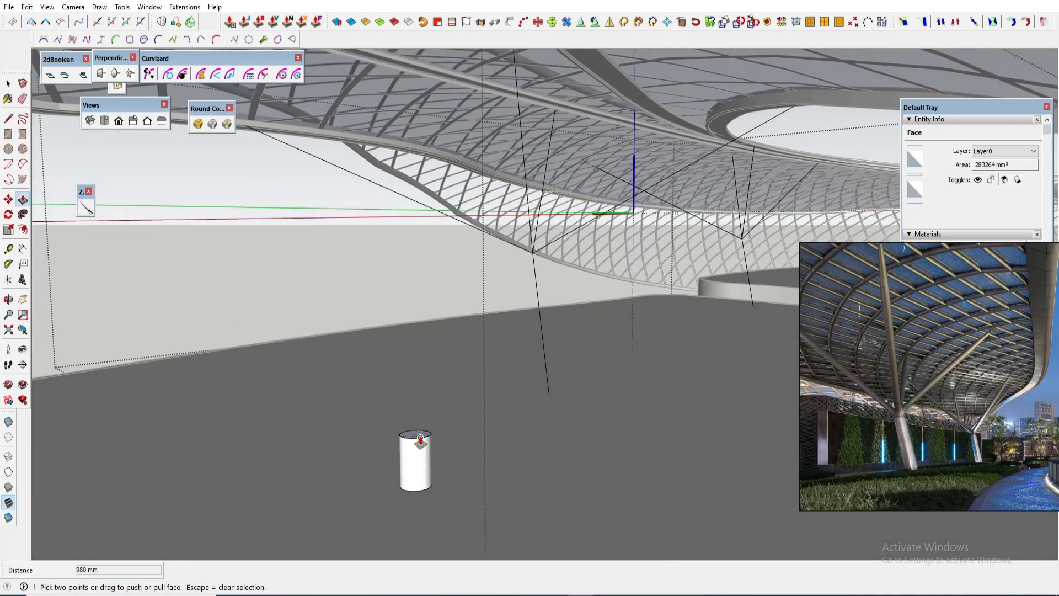
Step: Widen the cylinder's upper circle about its center and extend the column upward with a second section
key(space)
key(s)
key(ctrl)
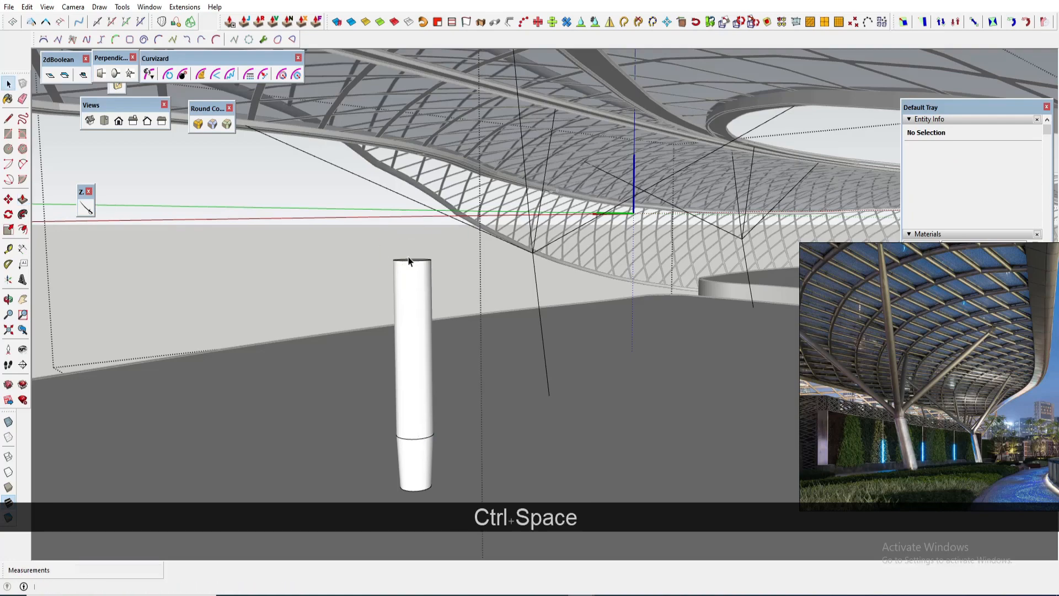
Step: Taper the column by raising its top circle about 1585 mm and scaling it down about its center
middle_drag(409, 262, 411, 269)
key(s)
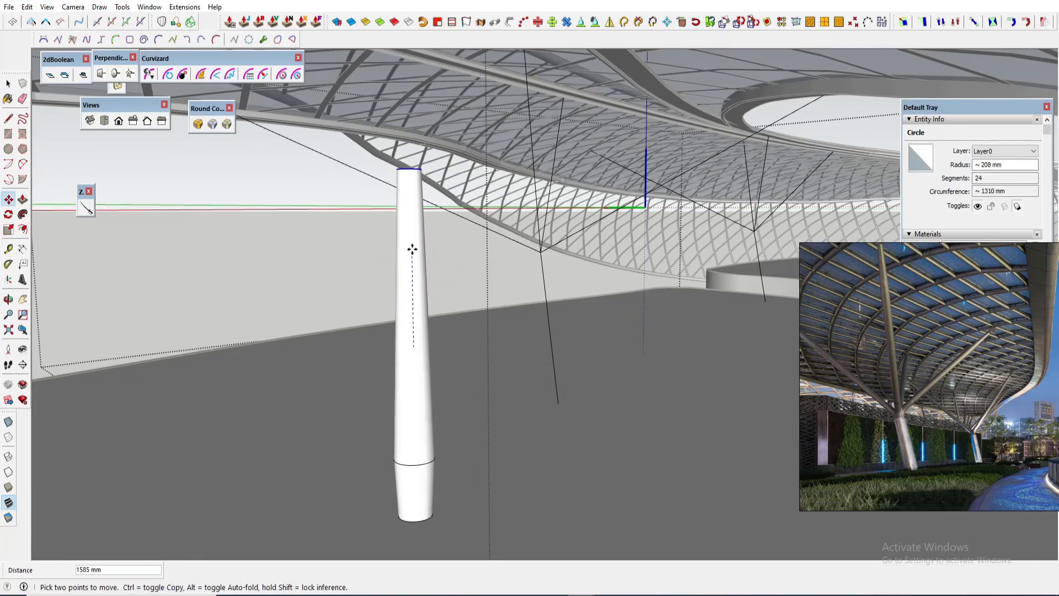
middle_drag(412, 246, 395, 268)
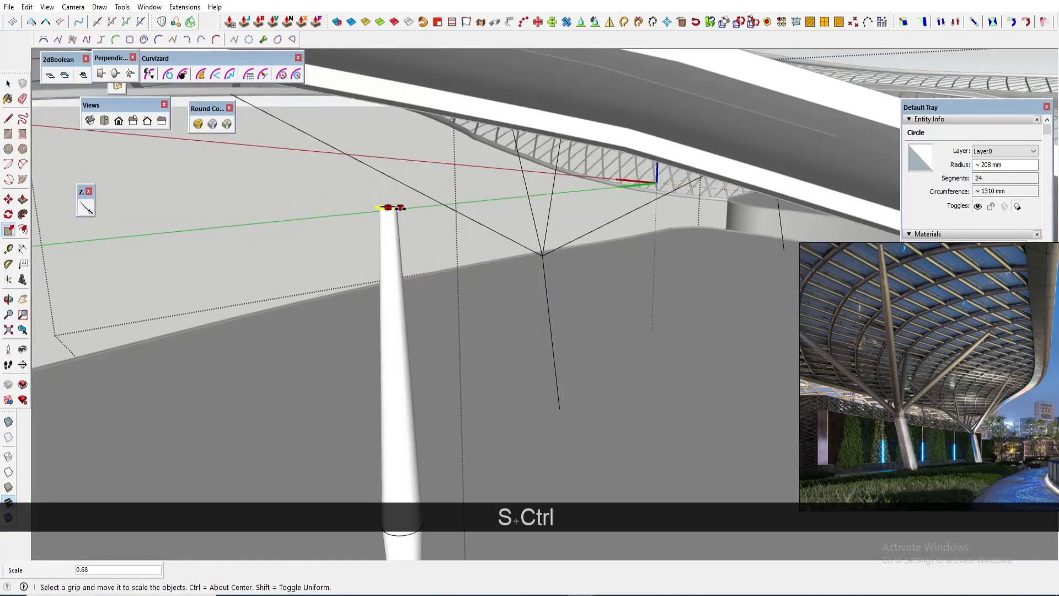
shift+middle_drag(397, 278, 398, 302)
key(space)
Step: Draw a rectangle of about 9600 mm² on the column's top face and extrude it up about 147 mm
scroll(399, 257, up, 4)
scroll(367, 149, up, 1)
click(391, 203)
scroll(386, 193, up, 2)
key(r)
scroll(359, 178, up, 1)
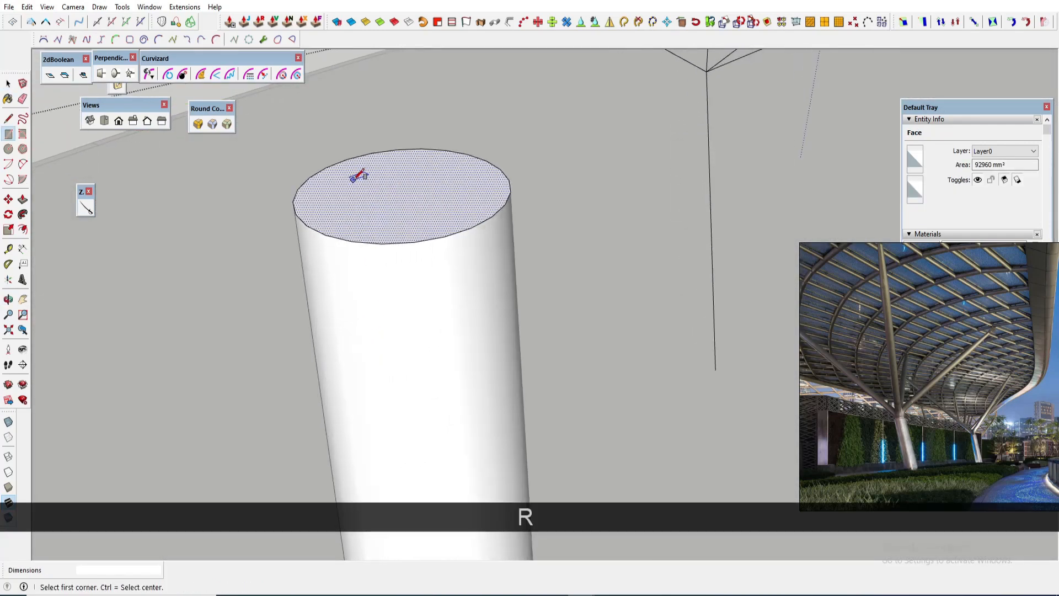
click(441, 201)
key(space)
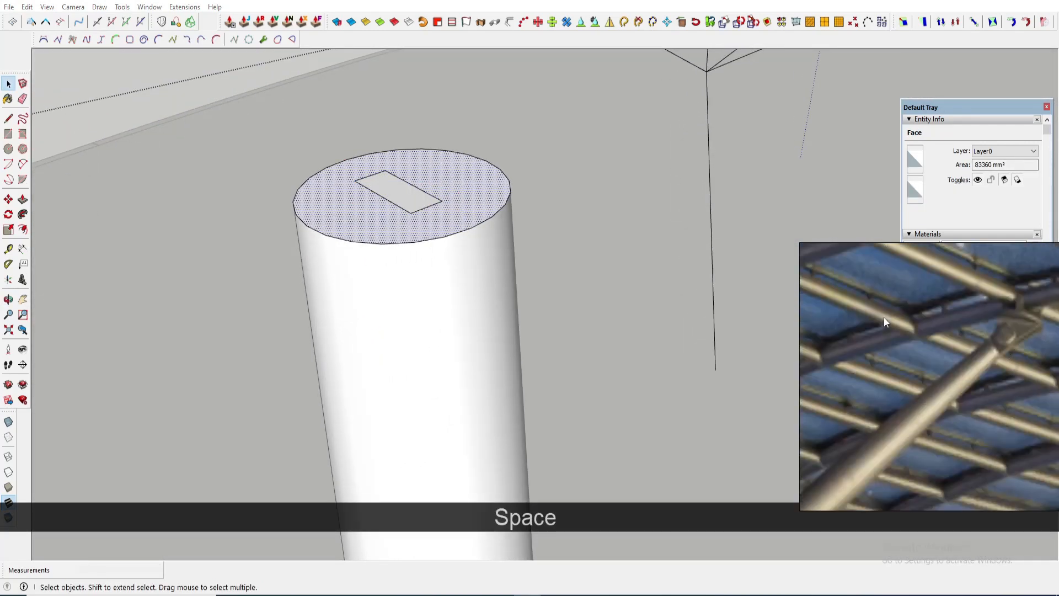
click(416, 204)
scroll(417, 199, up, 1)
key(p)
click(420, 200)
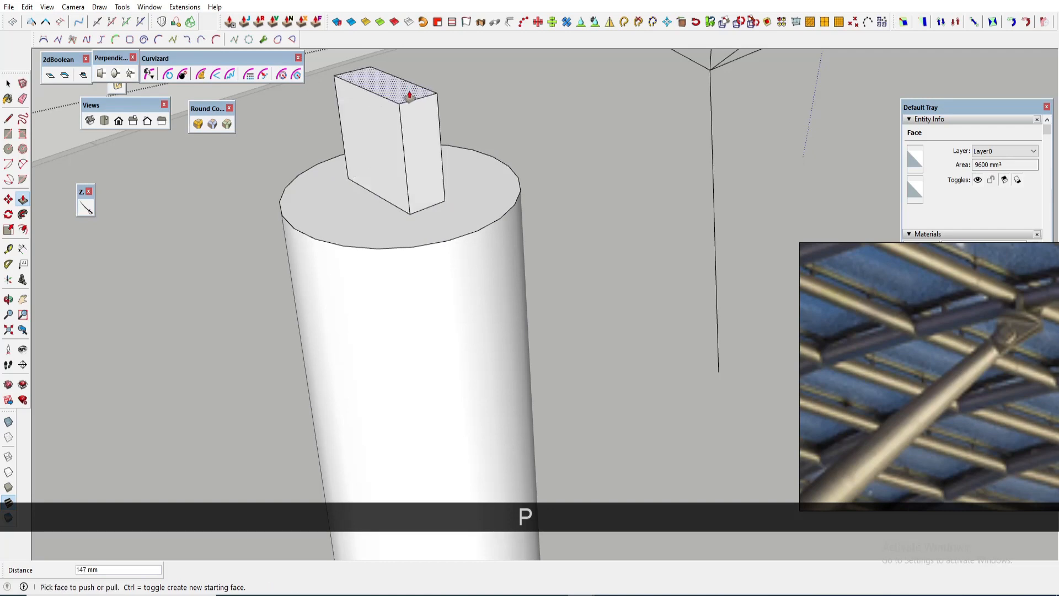
Step: Lengthen the block on the column top by pulling both narrow end faces outward, the second by about 46 mm
click(432, 188)
click(465, 209)
middle_drag(465, 210, 601, 262)
scroll(301, 290, up, 2)
click(508, 243)
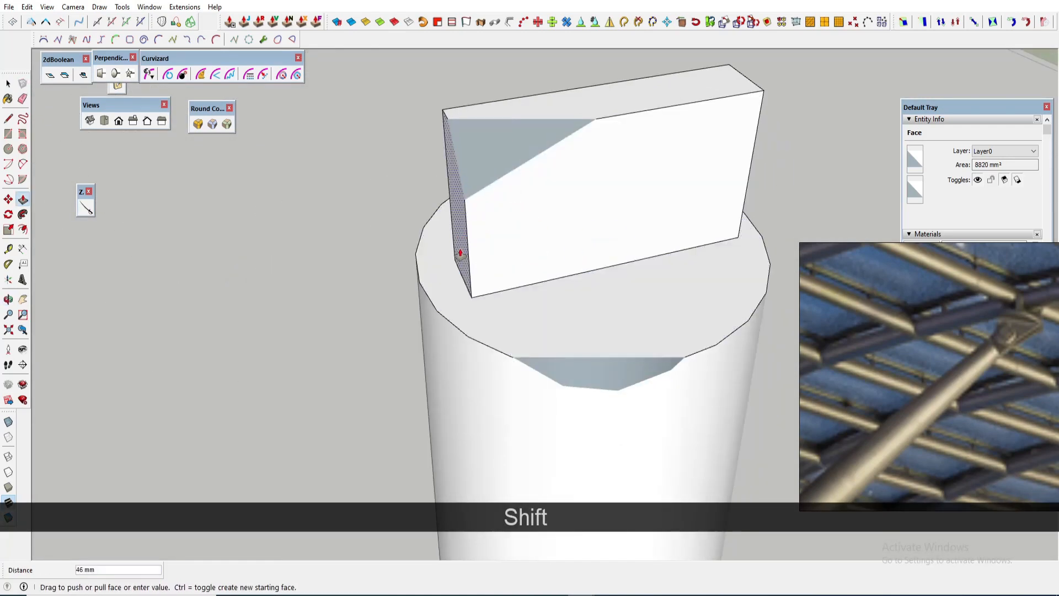
click(460, 253)
Step: Draw an arc spanning about 284 mm from side to side across the block's broad face
scroll(460, 254, down, 2)
middle_drag(535, 258, 475, 223)
key(a)
click(463, 223)
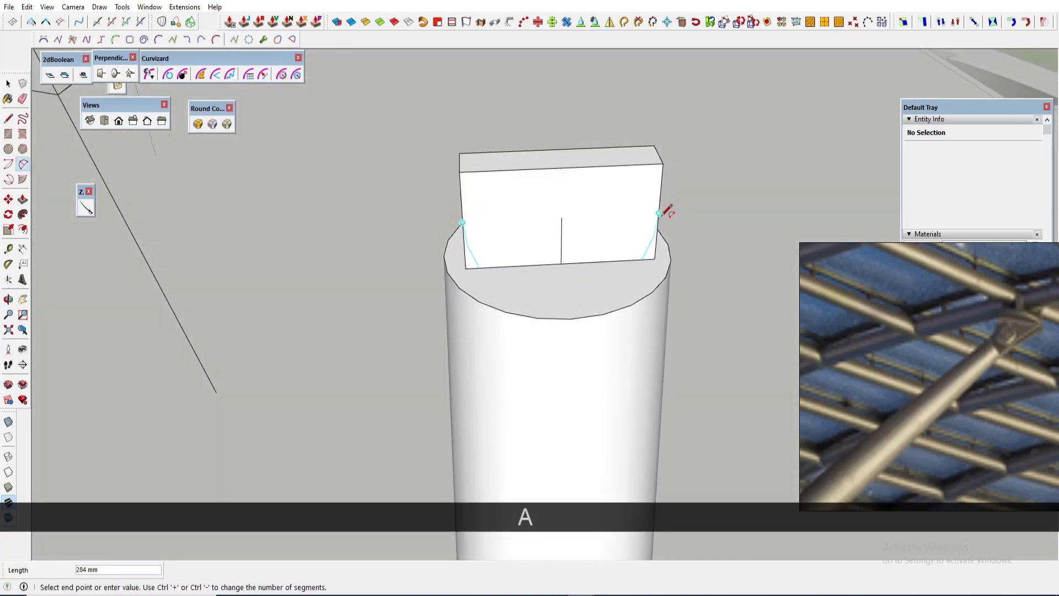
click(590, 174)
key(space)
Step: Pull the block's top face higher and cut away the material above the arc through its 60 mm thickness
key(p)
click(593, 161)
click(587, 117)
key(space)
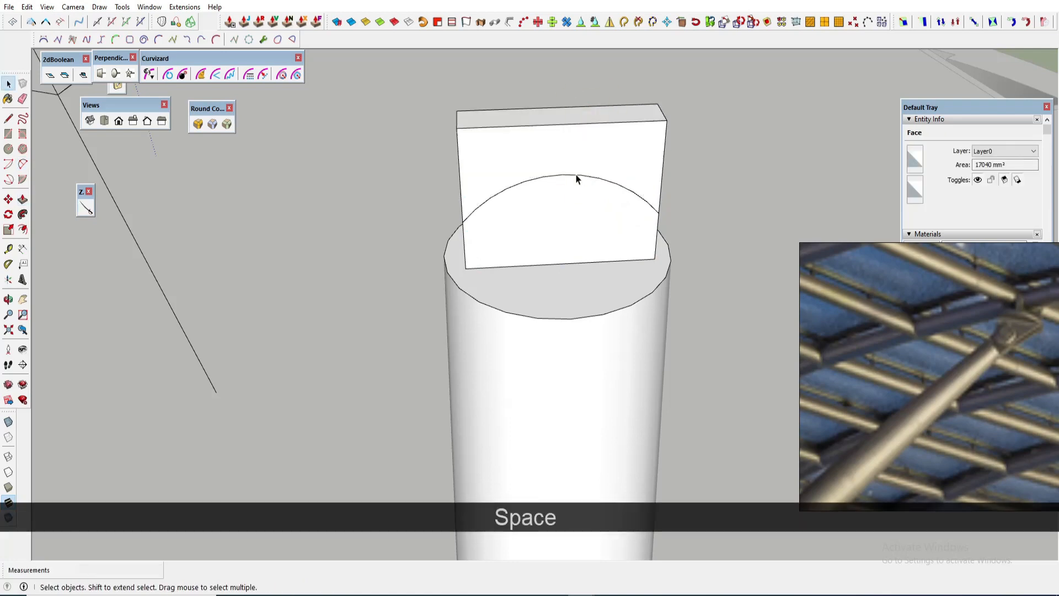
drag(487, 173, 539, 195)
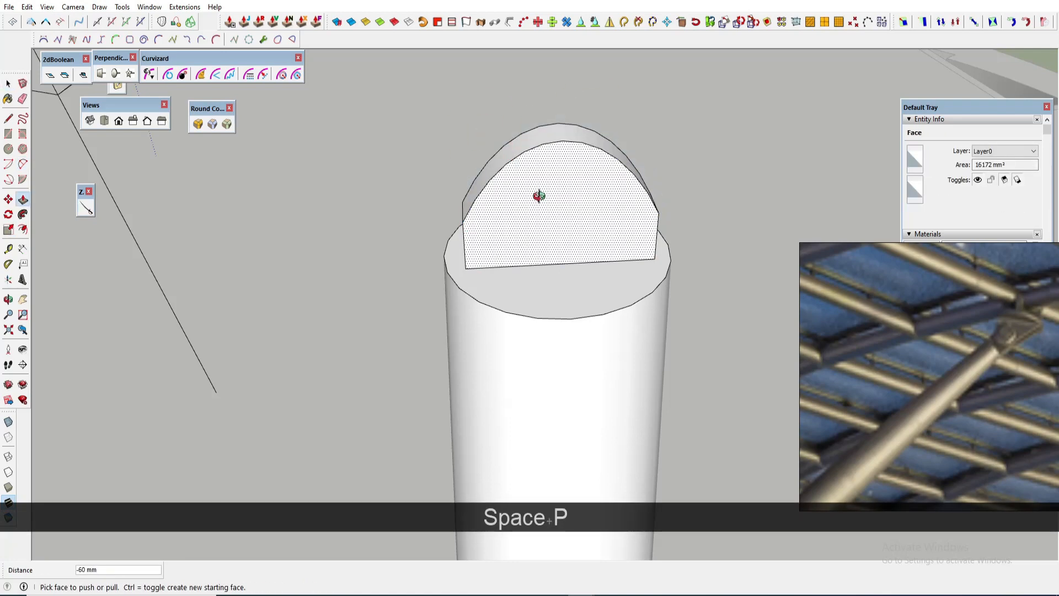
Step: Draw a narrow rectangle of about 5508 mm² on the column top beside the rounded lug and make it a component
middle_drag(541, 289, 544, 295)
scroll(544, 296, down, 3)
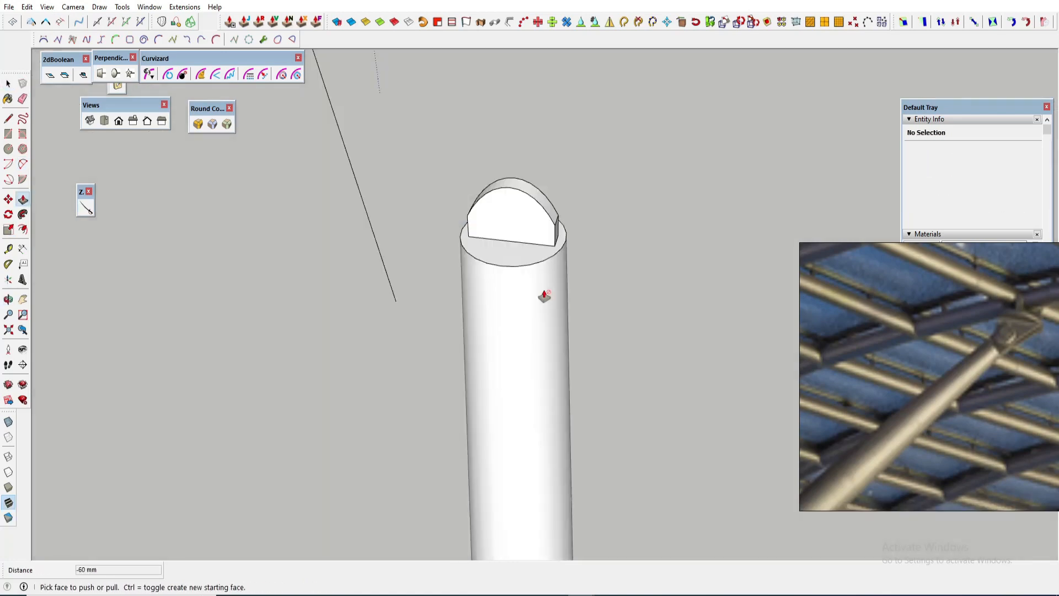
key(r)
scroll(499, 235, up, 3)
click(474, 247)
click(564, 268)
key(space)
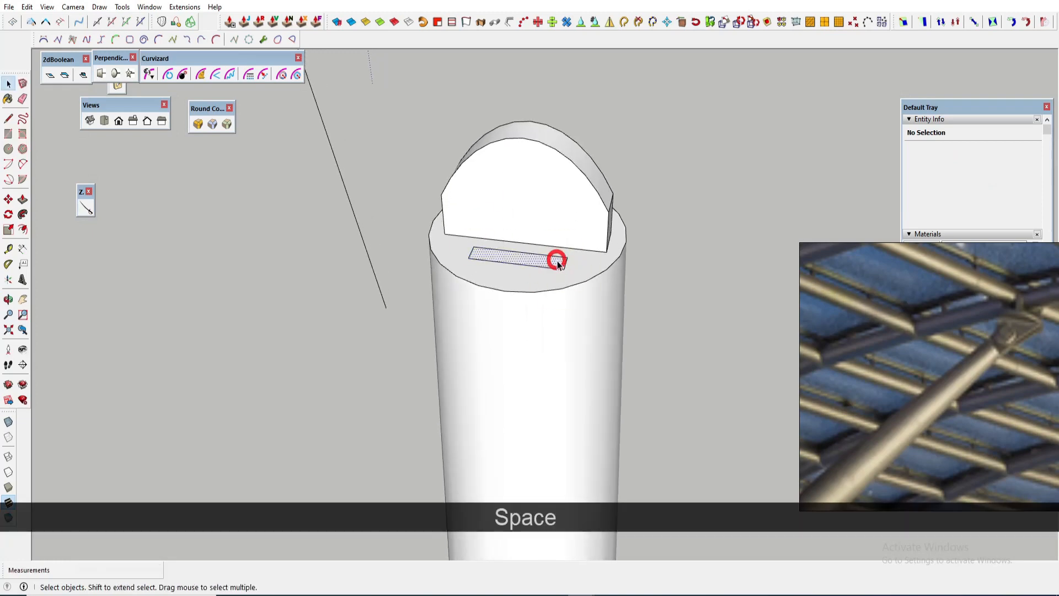
click(552, 264)
key(g)
key(Return)
Step: Extrude the narrow rectangle upward into an upright plate taller than the rounded lug
key(p)
click(549, 262)
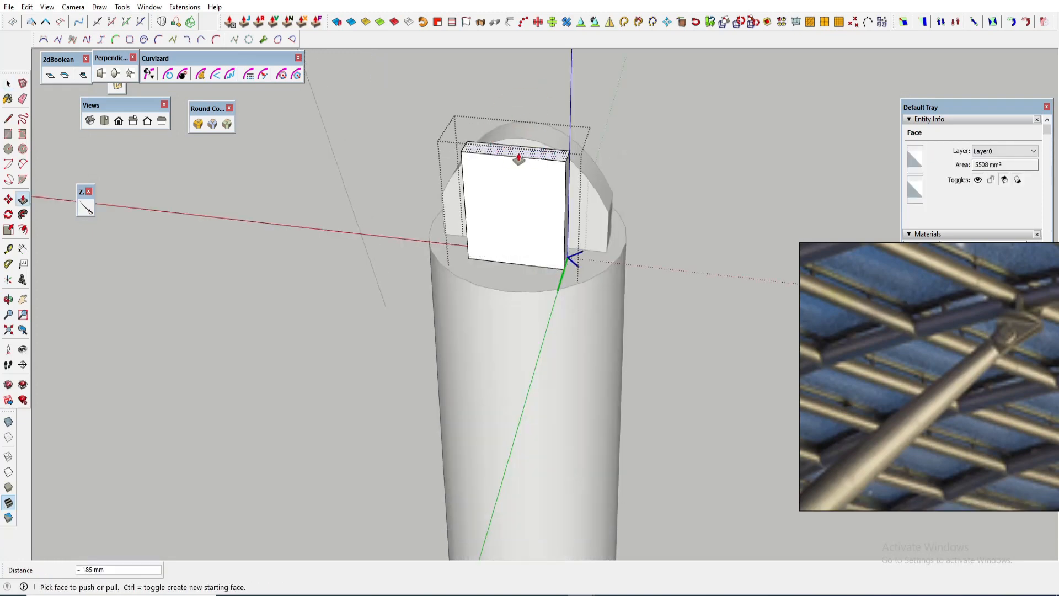
click(523, 90)
key(space)
Step: Copy the upright plate to the opposite side of the rounded lug
middle_drag(556, 171, 365, 296)
key(m)
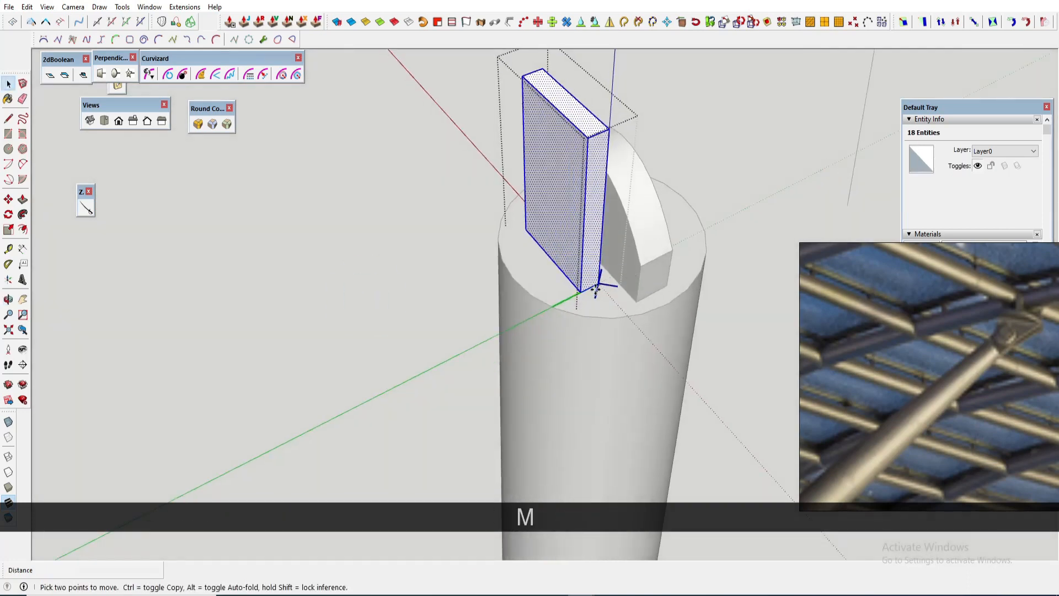
key(ctrl)
click(598, 282)
middle_drag(598, 281, 518, 232)
click(23, 330)
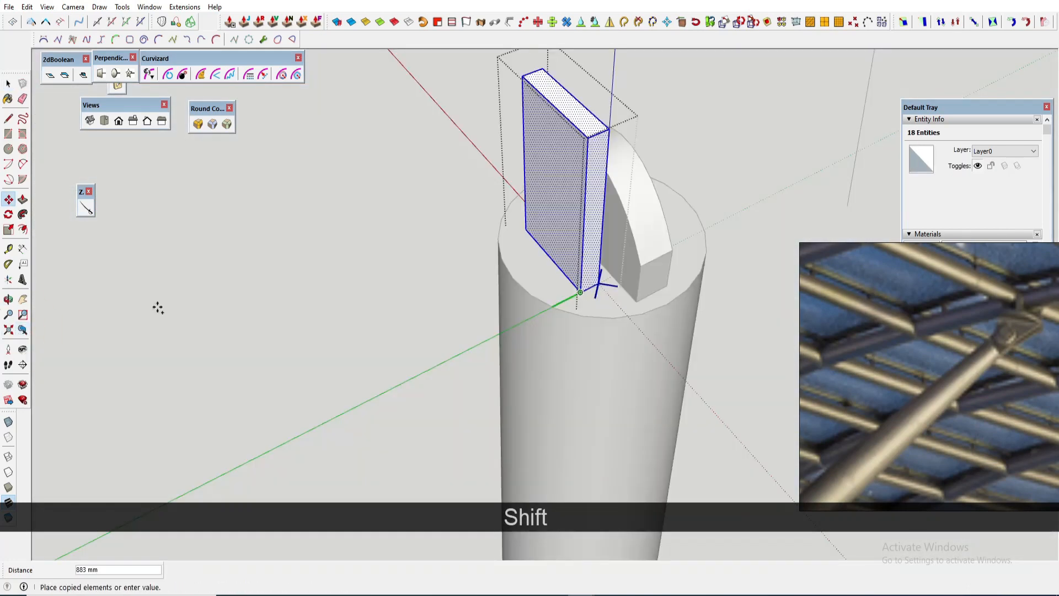
click(695, 321)
middle_drag(695, 321, 577, 196)
Step: Draw an arc across the front plate's lower end and cut away the corners below it by 34 mm
key(space)
key(ctrl+a)
key(a)
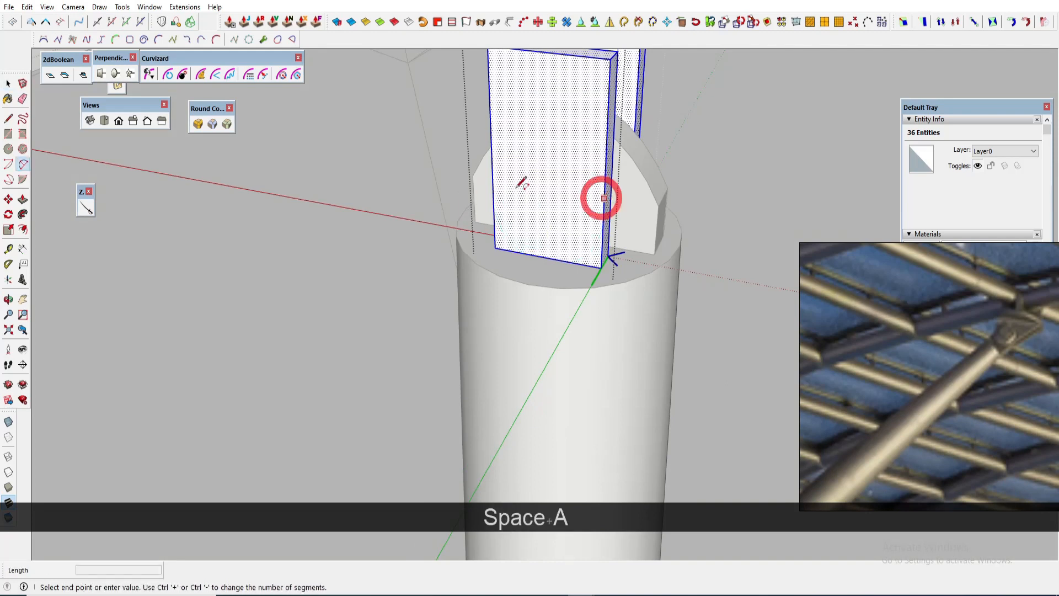
click(493, 194)
key(Escape)
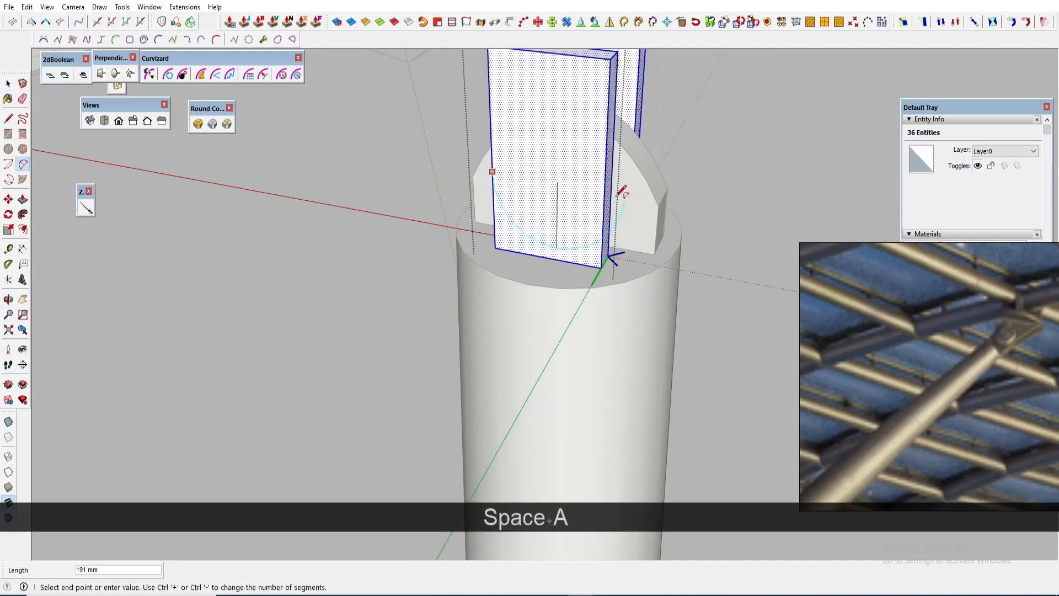
key(p)
click(586, 248)
click(613, 221)
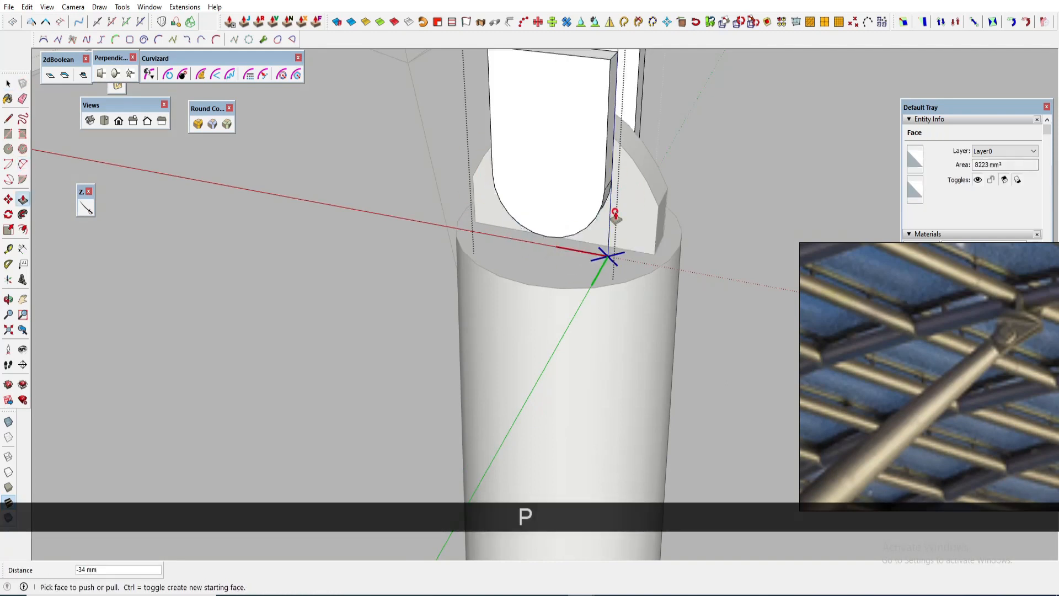
Step: Delete the square-ended plate copy behind the lug
middle_drag(614, 220, 573, 231)
key(space)
click(670, 103)
key(Delete)
Step: Copy the round-ended plate to the other side of the lug
triple_click(594, 175)
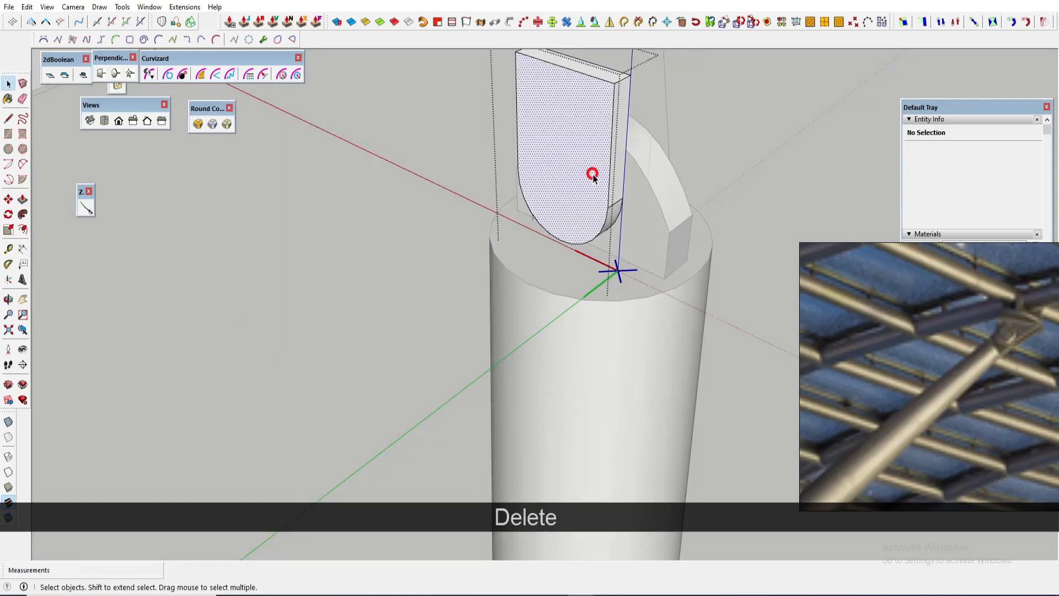
middle_drag(593, 175, 539, 194)
scroll(518, 177, down, 3)
scroll(600, 244, up, 1)
key(m)
key(ctrl)
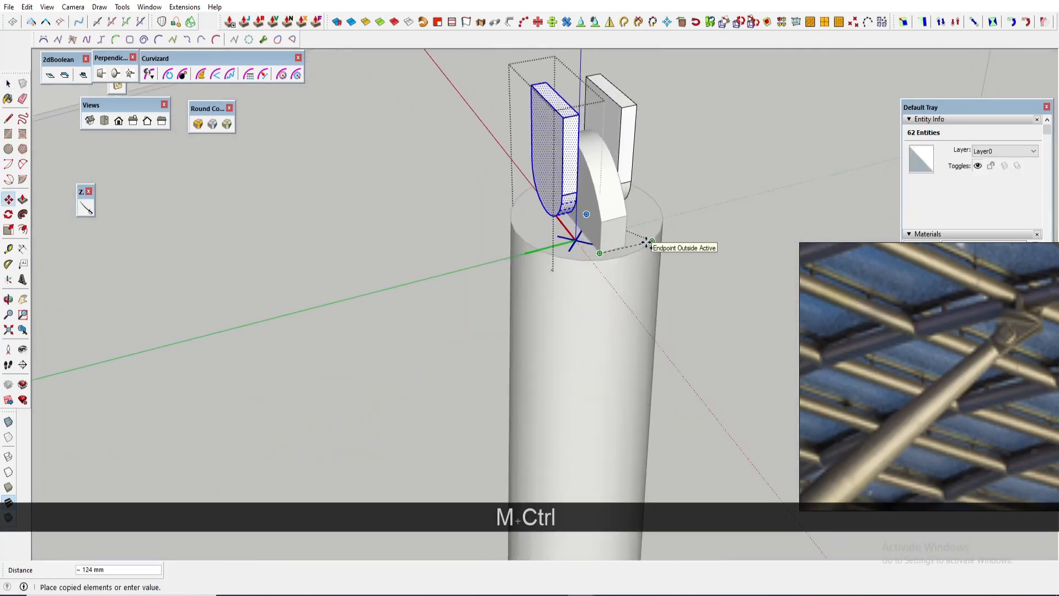
click(619, 246)
Step: Draw a circle of 48 mm radius on the front plate's rounded end and push it into the plate
middle_drag(620, 246, 825, 222)
scroll(525, 155, up, 2)
key(space)
key(c)
click(528, 211)
key(space)
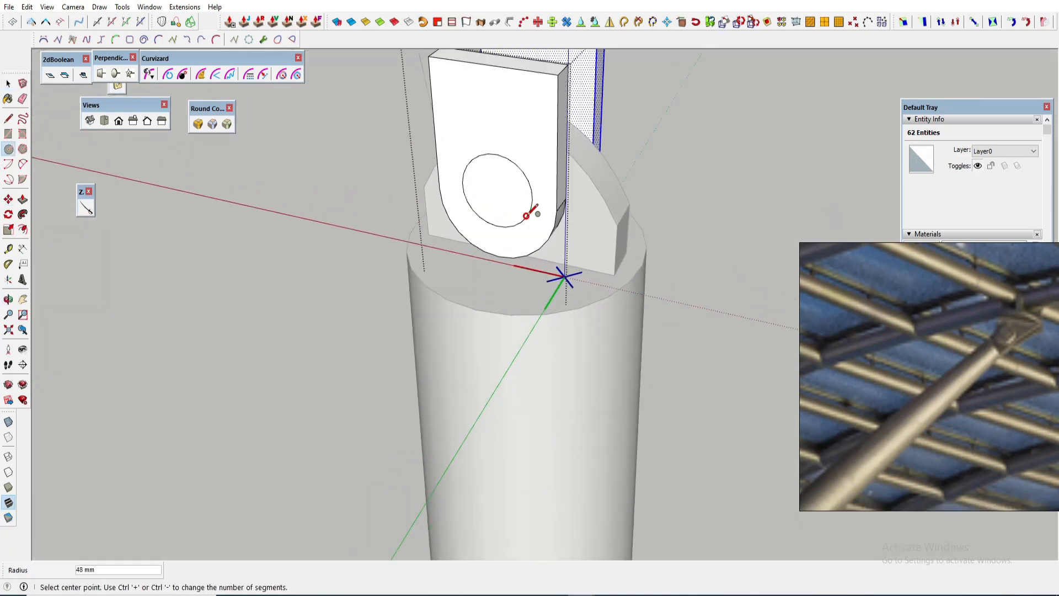
key(p)
scroll(508, 195, up, 2)
click(535, 181)
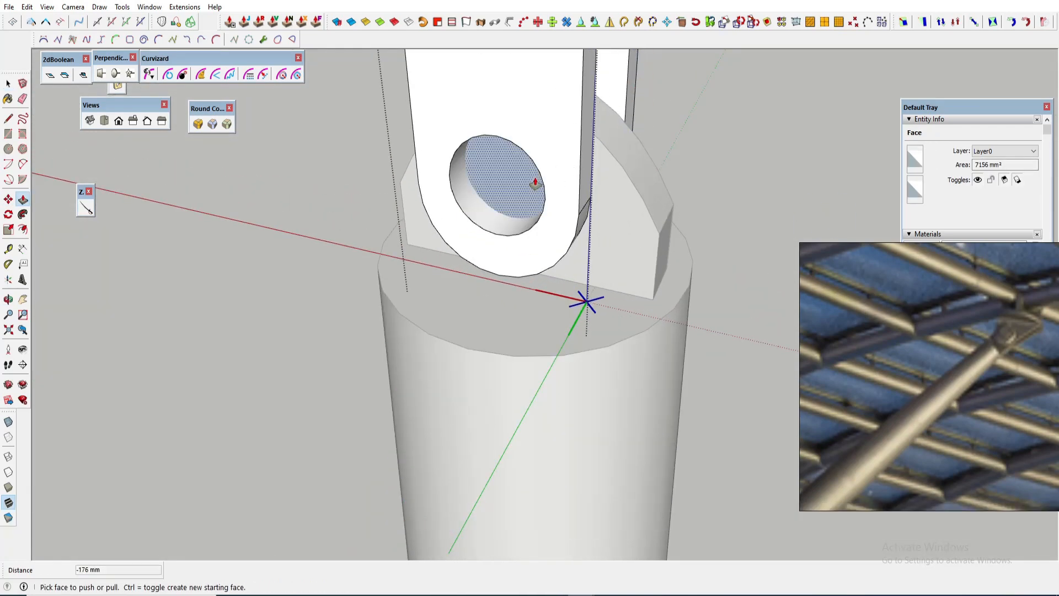
Step: Try to push the recessed circle from a new starting face and undo the change
scroll(537, 179, down, 3)
middle_drag(537, 179, 537, 161)
scroll(512, 191, up, 3)
key(ctrl)
click(512, 199)
key(space)
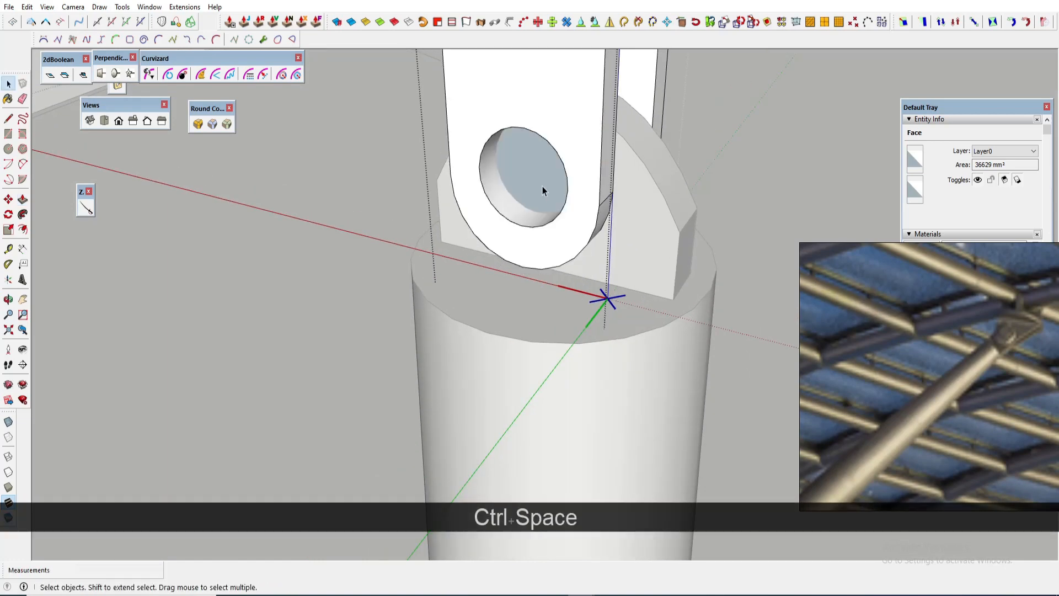
key(ctrl+z)
Step: Extrude the recessed circular face outward from a new starting face to form a pin in the plate
key(p)
click(540, 199)
scroll(541, 199, down, 2)
middle_drag(458, 195, 601, 204)
middle_drag(501, 256, 355, 440)
key(ctrl)
middle_drag(334, 379, 83, 419)
click(24, 329)
click(24, 328)
scroll(524, 364, up, 2)
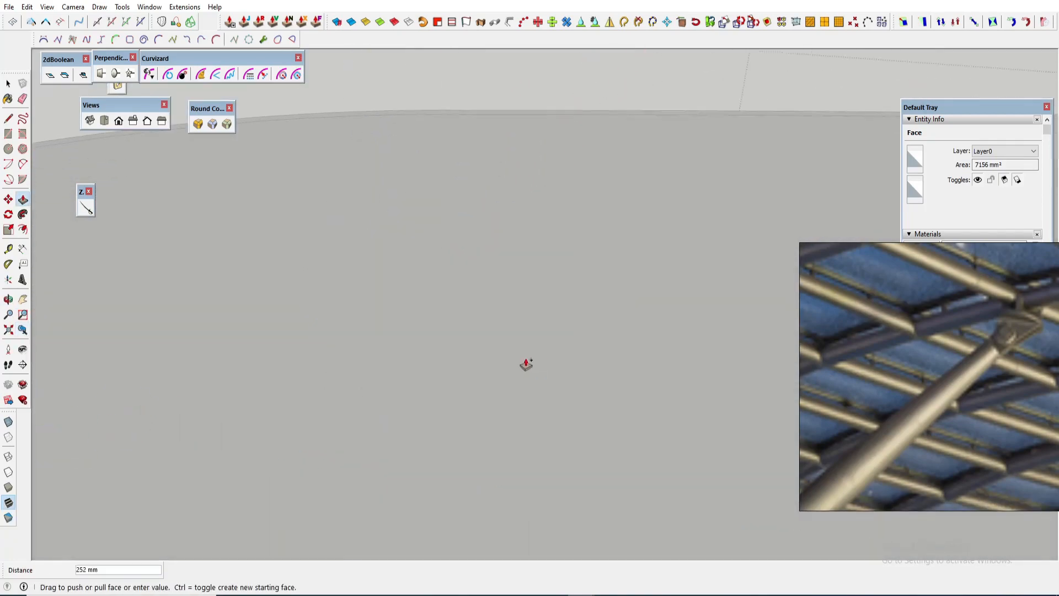
scroll(524, 364, down, 1)
scroll(368, 442, down, 2)
middle_drag(465, 366, 534, 389)
Step: Explode the component that holds the two hinge plates and the pin
key(space)
scroll(541, 316, down, 4)
shift+middle_drag(638, 333, 497, 480)
key(space)
click(470, 269)
scroll(490, 270, up, 4)
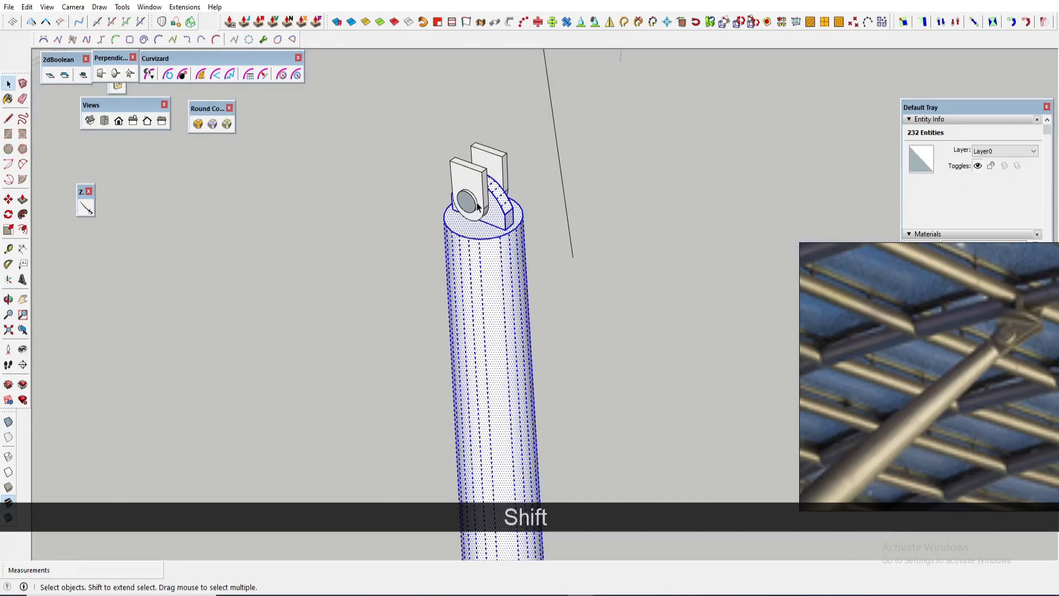
ctrl+click(475, 190)
click(481, 175)
right_click(482, 175)
click(518, 275)
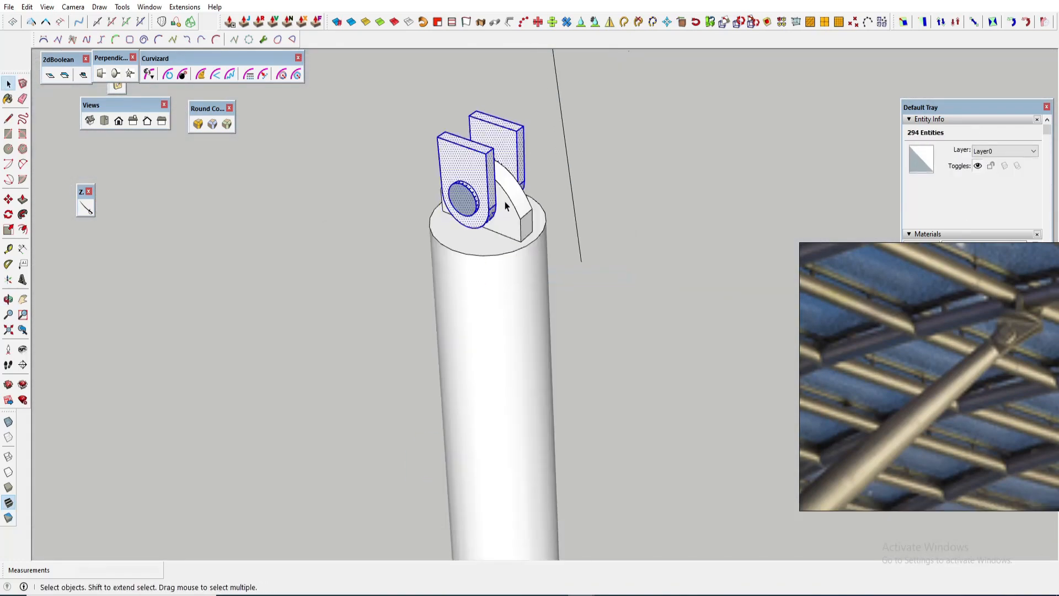
Step: Combine the column, rounded lug, hinge plates and pin into a single component
triple_click(505, 206)
ctrl+triple_click(472, 193)
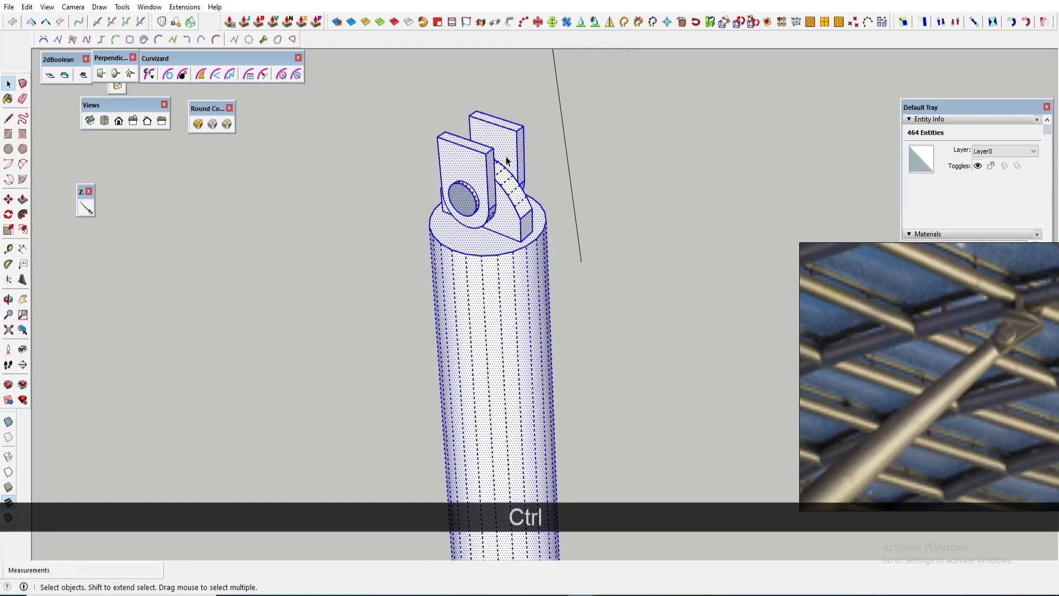
key(g)
click(544, 418)
Step: Open the column component for editing and select all of its geometry
triple_click(518, 407)
shift+middle_drag(519, 408, 554, 244)
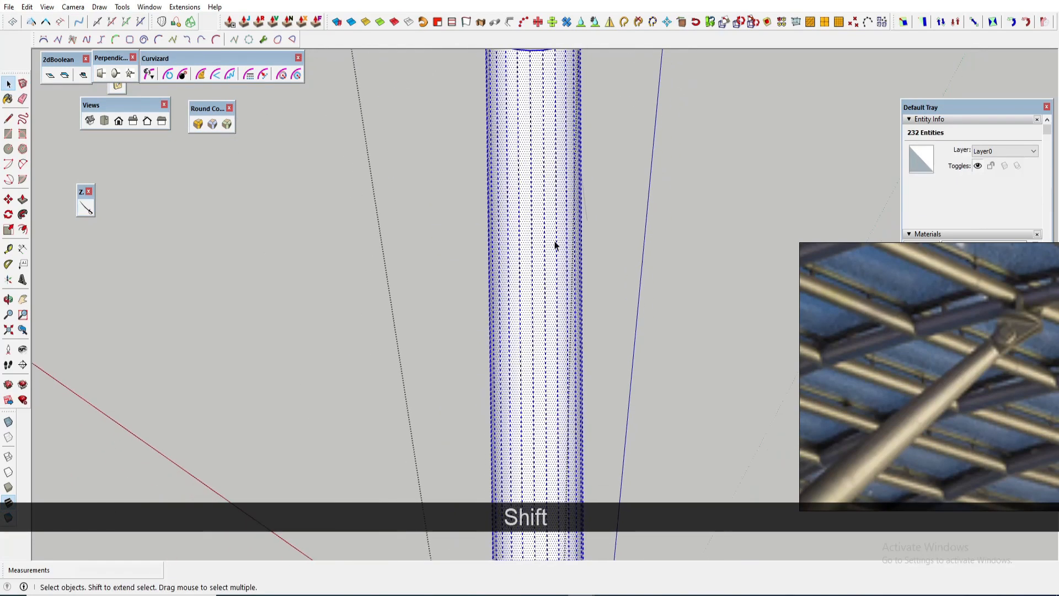
key(ctrl+shift+a)
scroll(554, 259, down, 3)
middle_drag(578, 325, 604, 16)
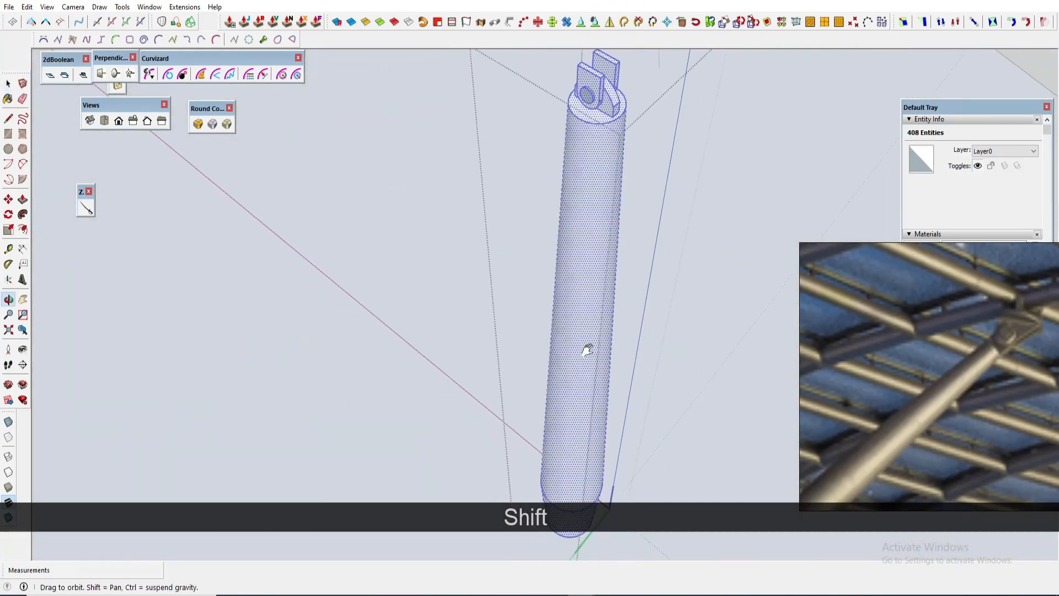
shift+middle_drag(587, 350, 586, 343)
scroll(618, 472, up, 3)
Step: Move the component's geometry about 420 mm so the base circle's center sits on the component's origin
middle_drag(617, 468, 546, 341)
scroll(461, 326, up, 6)
middle_drag(461, 325, 327, 290)
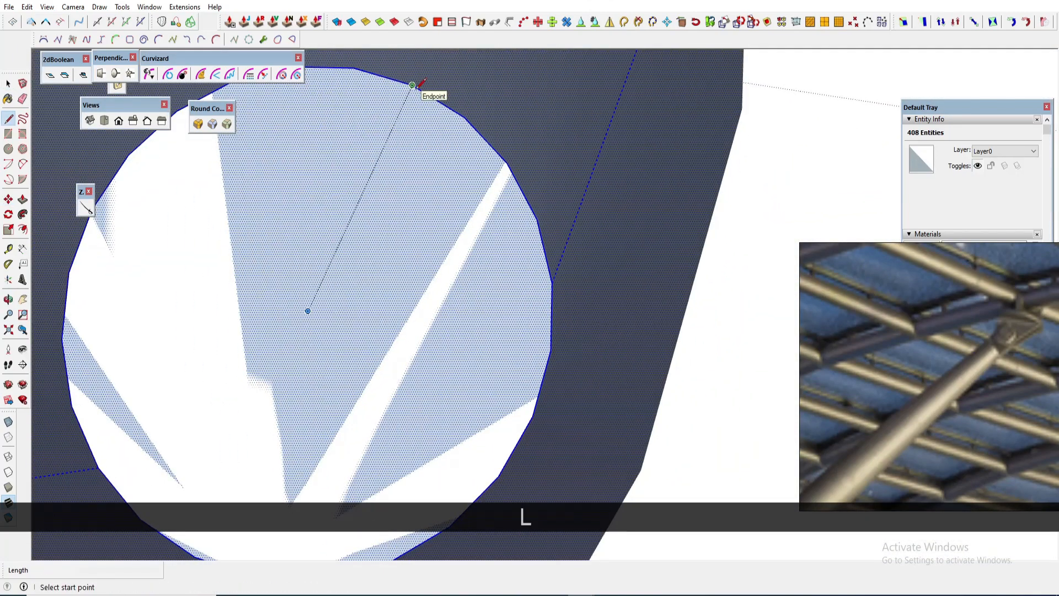
key(n)
key(m)
click(309, 310)
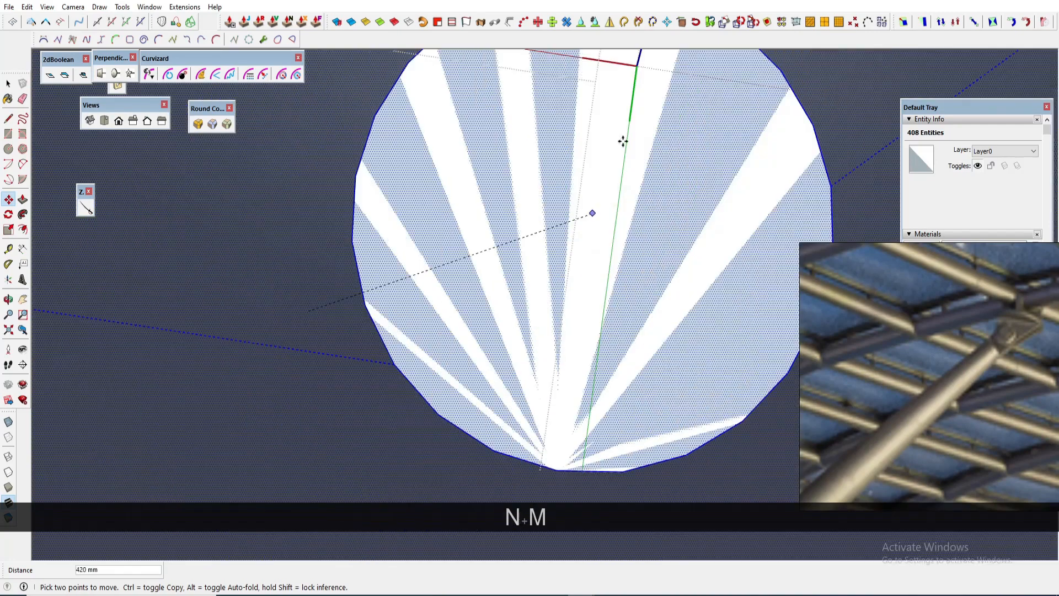
shift+middle_drag(639, 69, 559, 292)
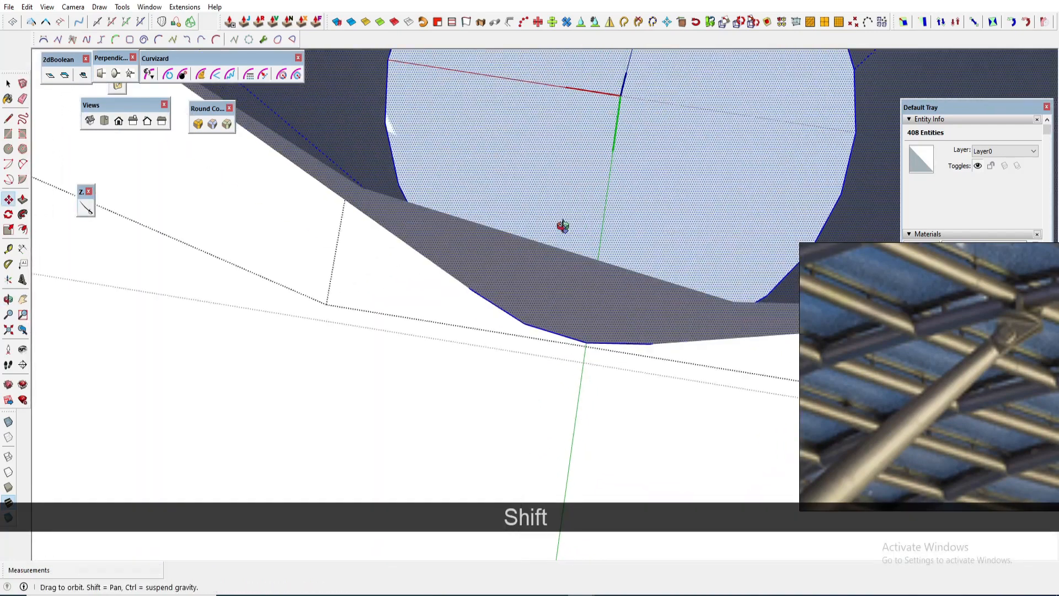
Step: Close the column component, select it as a whole and start moving it
scroll(442, 251, down, 5)
middle_drag(563, 227, 503, 174)
key(space)
click(575, 283)
scroll(501, 250, down, 2)
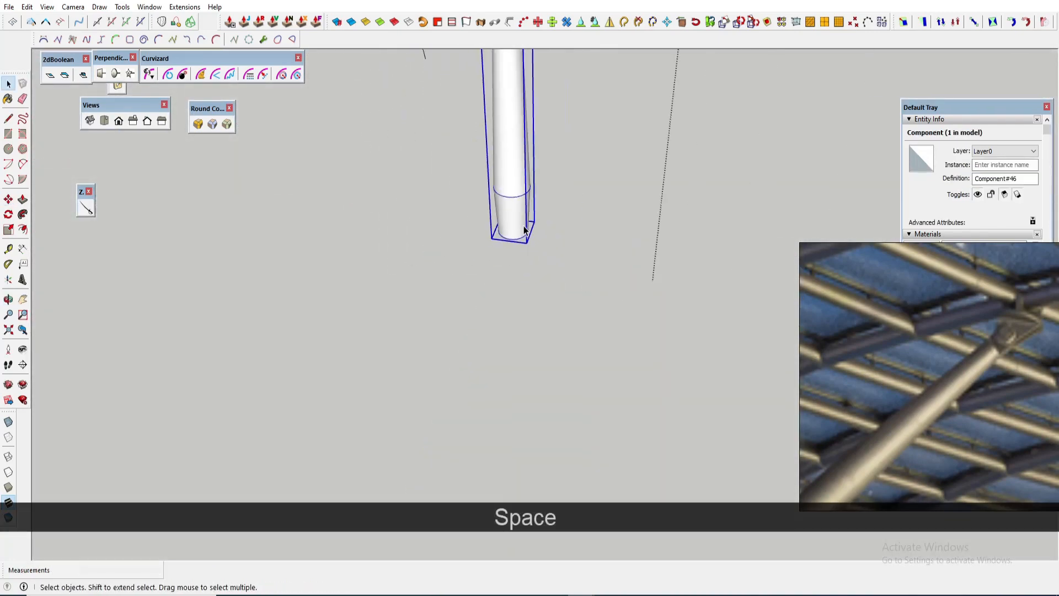
shift+middle_drag(524, 230, 466, 293)
shift+middle_drag(584, 242, 537, 121)
scroll(581, 377, down, 1)
key(m)
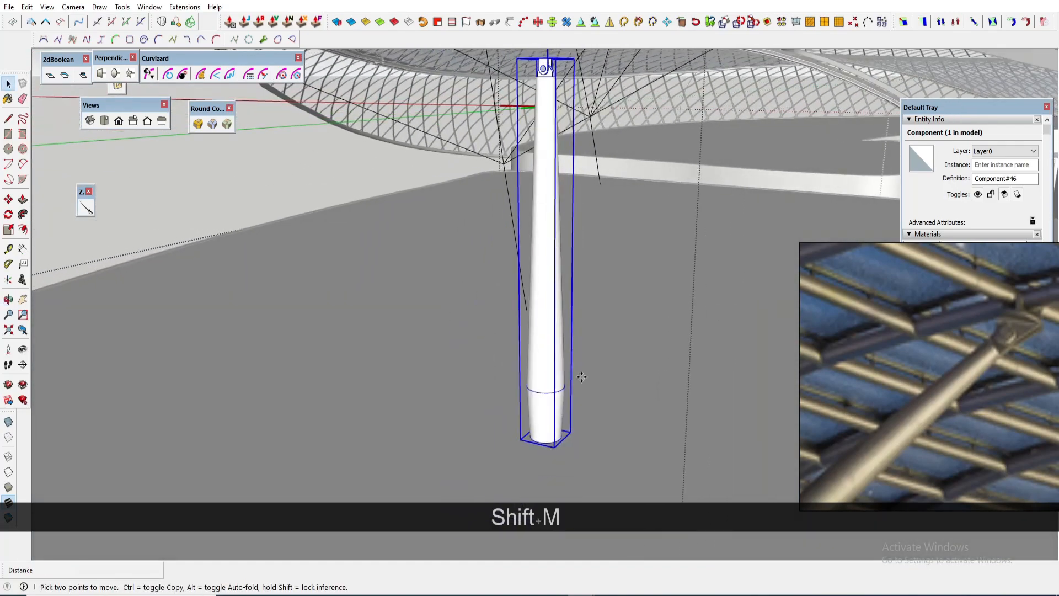
click(610, 406)
Step: Draw a short line about 167 mm long from a branch beside the first frame's hub to its stem line
middle_drag(629, 241, 578, 294)
shift+middle_drag(579, 294, 556, 346)
scroll(575, 266, up, 2)
key(space)
scroll(573, 260, up, 3)
key(l)
click(573, 260)
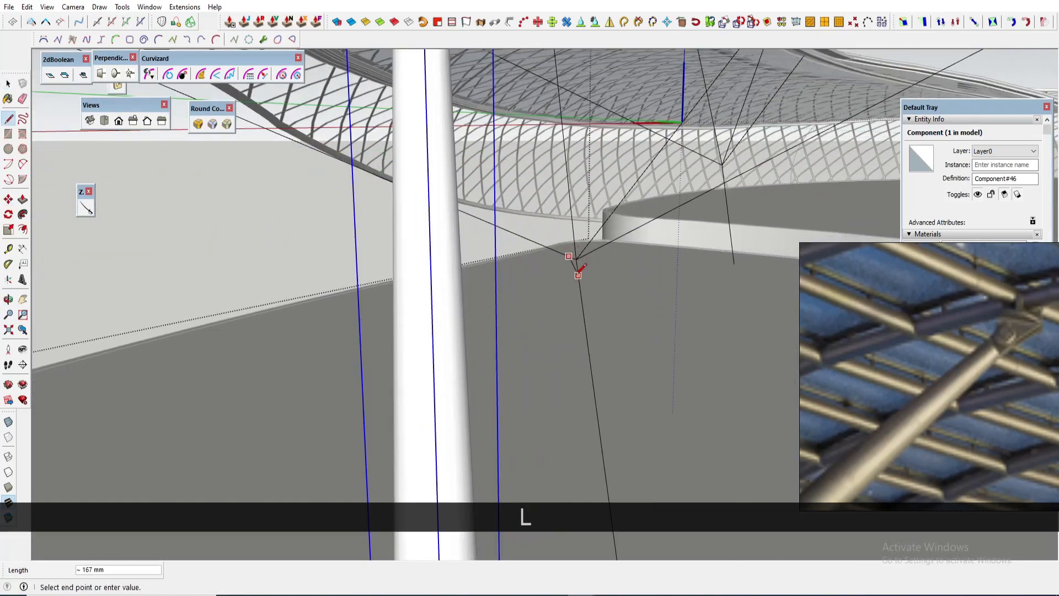
click(576, 272)
mouse_move(576, 273)
middle_down()
mouse_move(572, 309)
mouse_move(556, 165)
middle_up()
key(space)
shift+middle_drag(554, 237, 544, 182)
scroll(541, 243, up, 4)
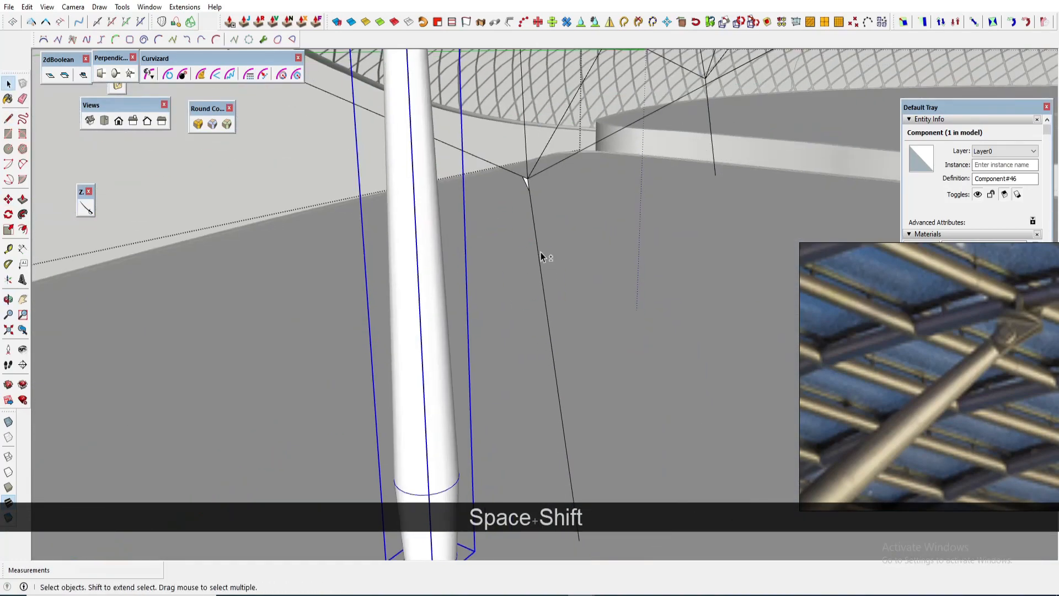
Step: Draw short lines joining the branches and the stem line around the first frame's hub
key(l)
middle_drag(538, 146, 792, 163)
scroll(538, 145, up, 4)
key(l)
click(500, 199)
click(491, 230)
key(l)
scroll(793, 163, up, 3)
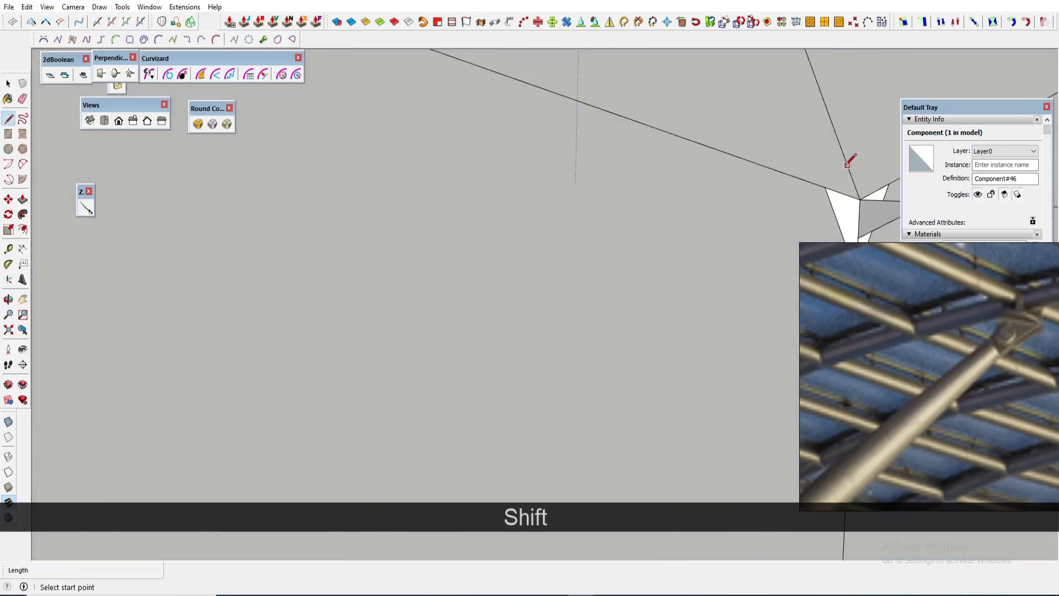
Step: Erase the small triangles and short line ends at the hub, trimming the branches and stem back from their meeting point
key(e)
click(860, 199)
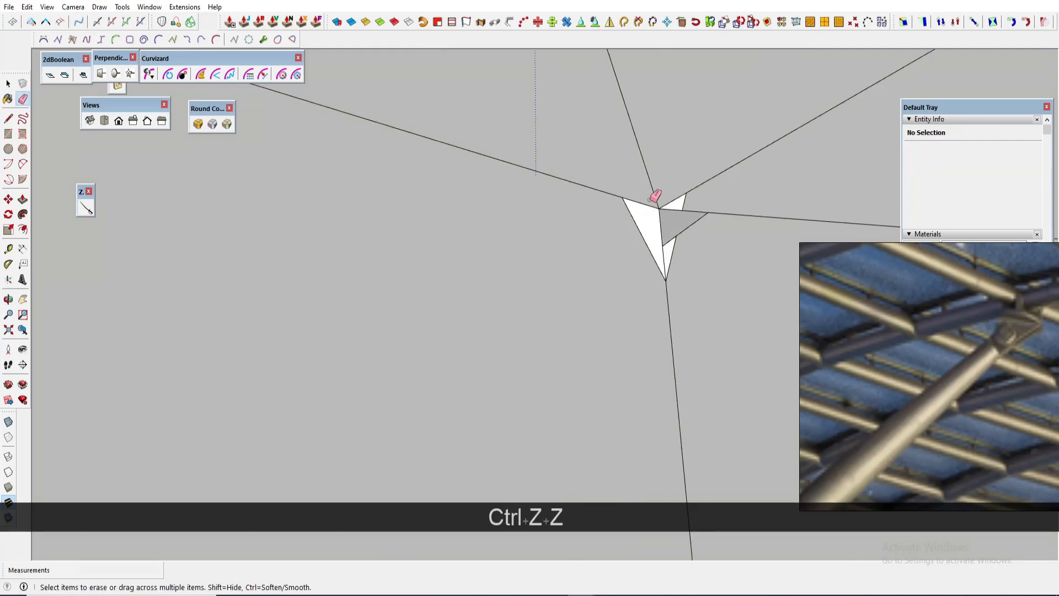
click(669, 209)
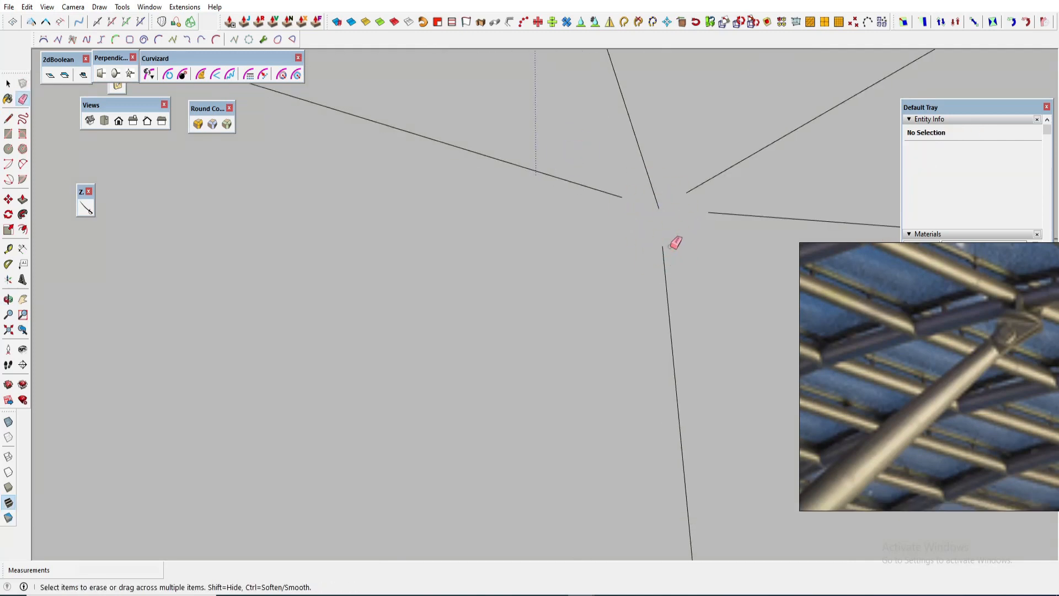
Step: Select the first branch line and the column component, and run Component Stringer without reversing edges, using Stretch scaling
key(space)
click(614, 193)
scroll(584, 207, down, 3)
ctrl+click(490, 190)
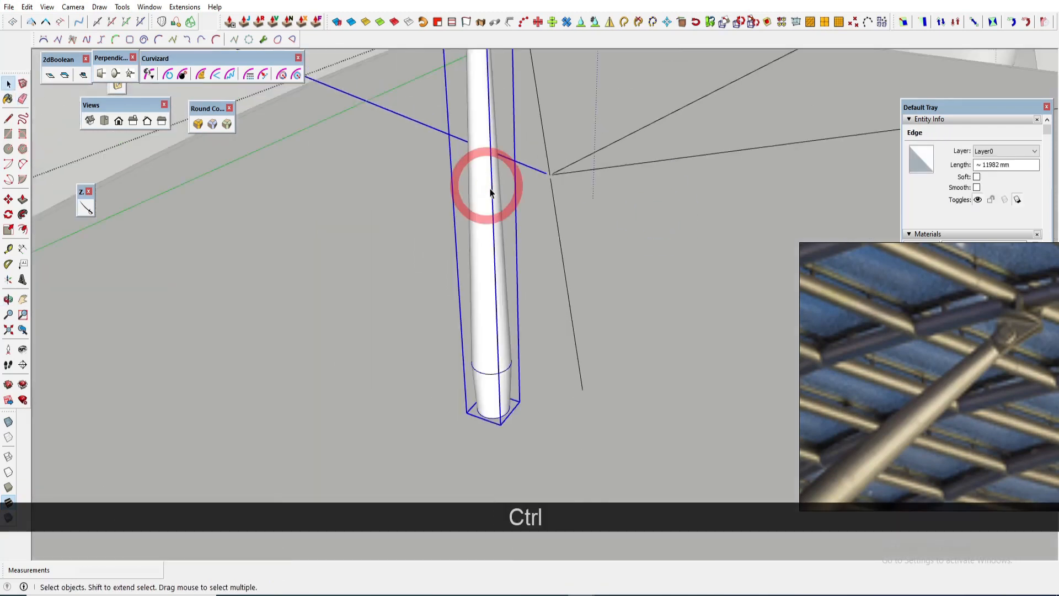
click(185, 7)
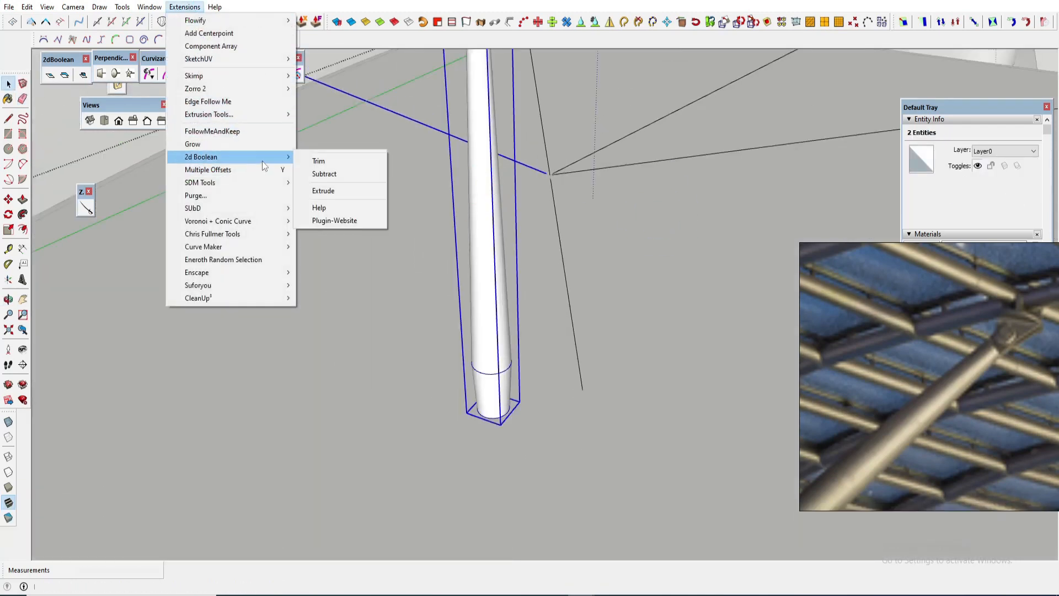
mouse_move(257, 234)
click(339, 249)
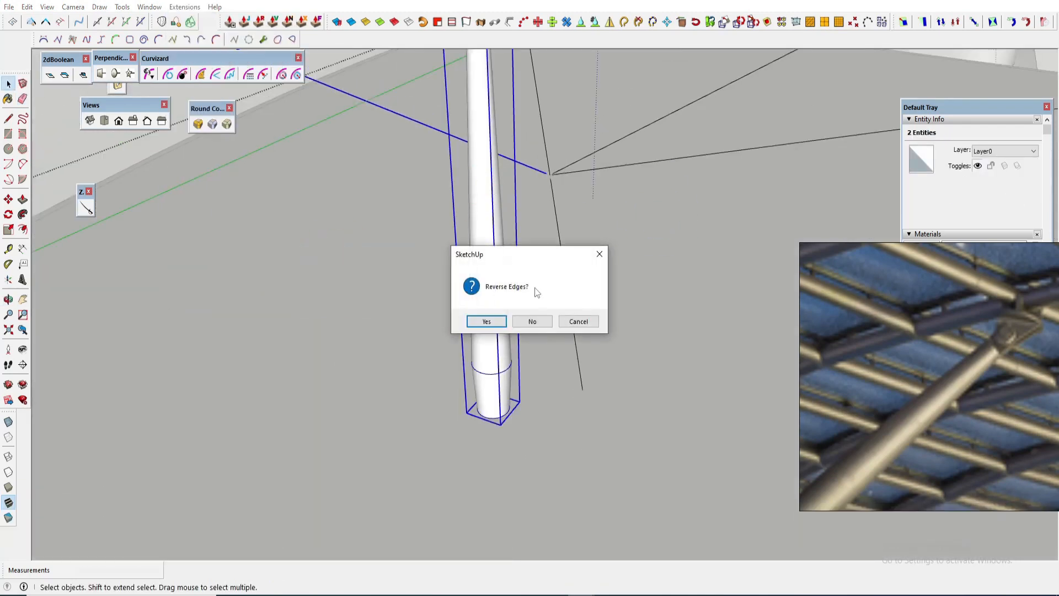
click(524, 322)
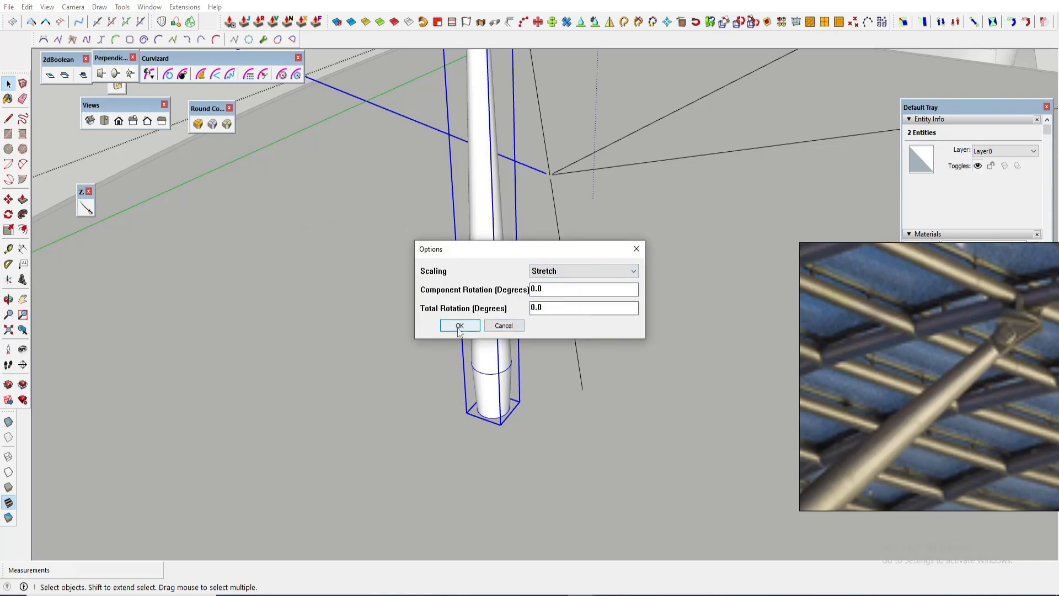
click(458, 329)
Step: Compare the strung column with the reference photo and undo its placement along the branch
scroll(555, 268, down, 3)
scroll(512, 255, up, 4)
middle_drag(512, 255, 624, 464)
scroll(407, 229, down, 4)
middle_drag(419, 309, 475, 241)
scroll(863, 353, down, 5)
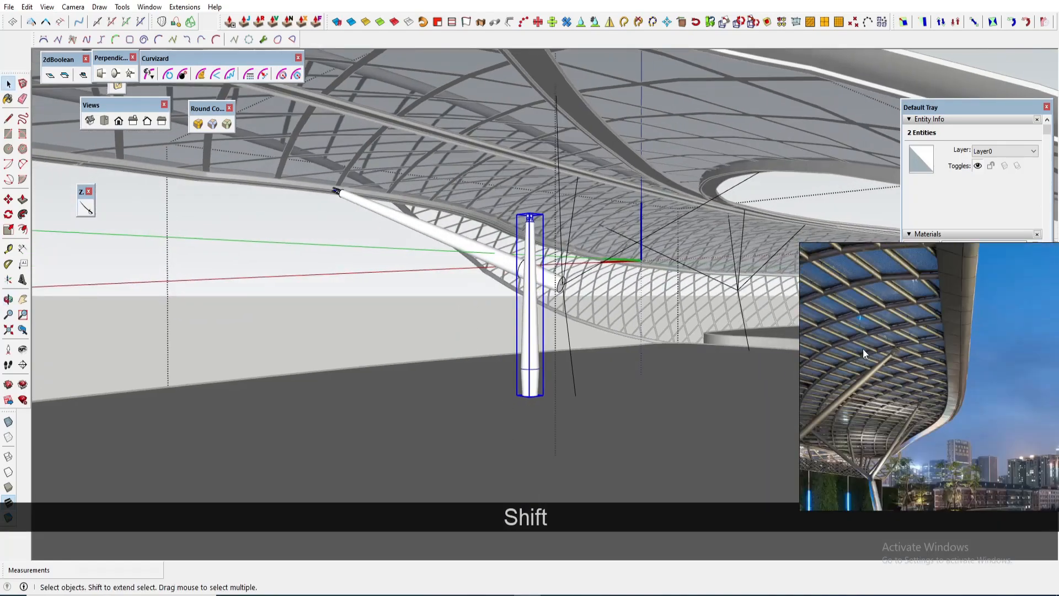
drag(858, 409, 1031, 383)
mouse_move(518, 305)
middle_down()
mouse_move(542, 279)
mouse_move(492, 281)
mouse_move(541, 283)
middle_up()
key(ctrl+z)
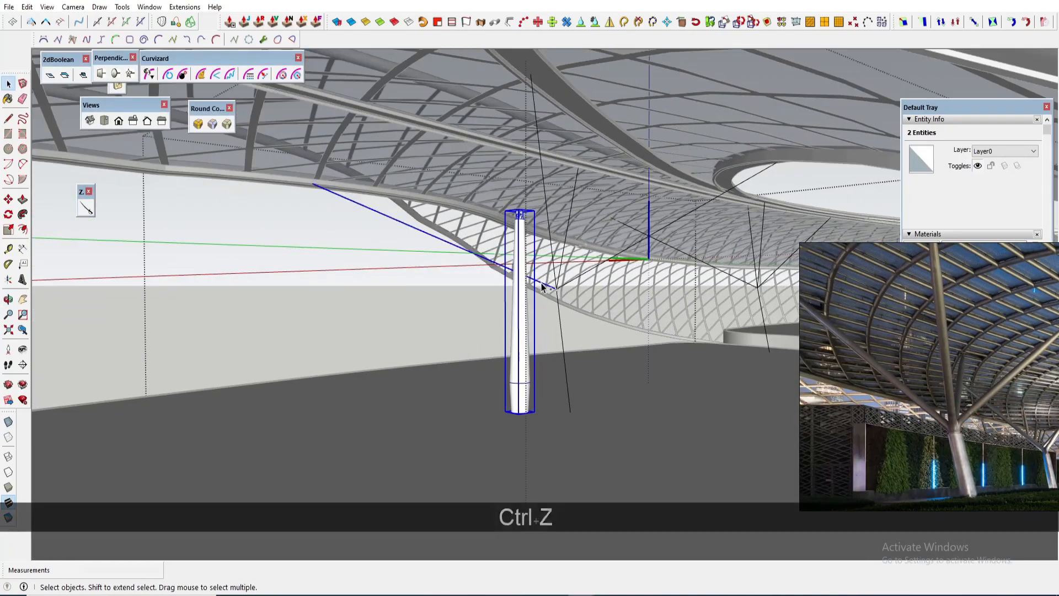
Step: Try Component Stringer on the first branch with unreversed edges and Stretch scaling, and undo the result
click(185, 6)
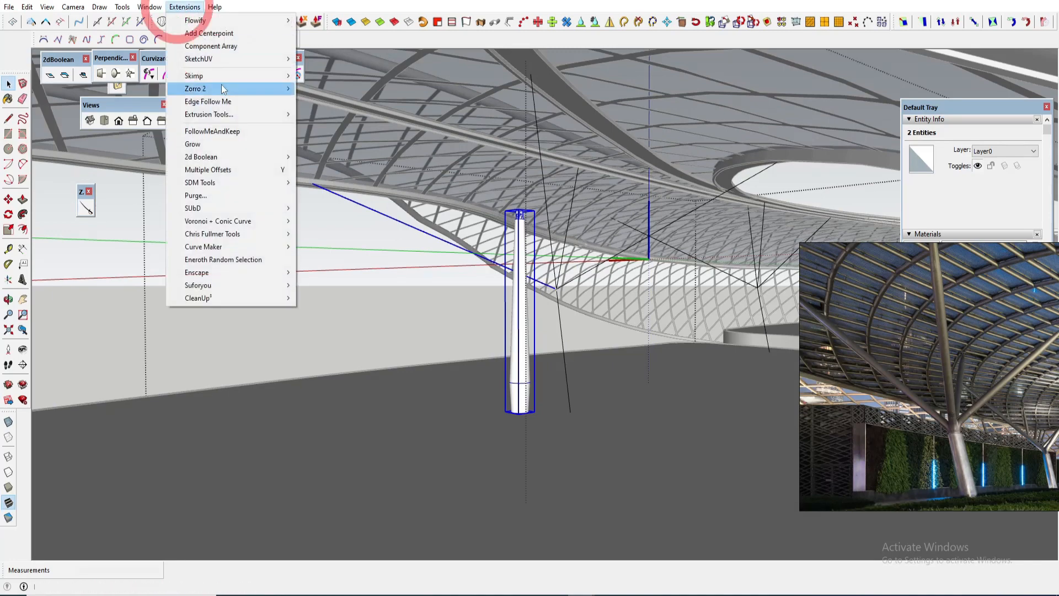
click(364, 251)
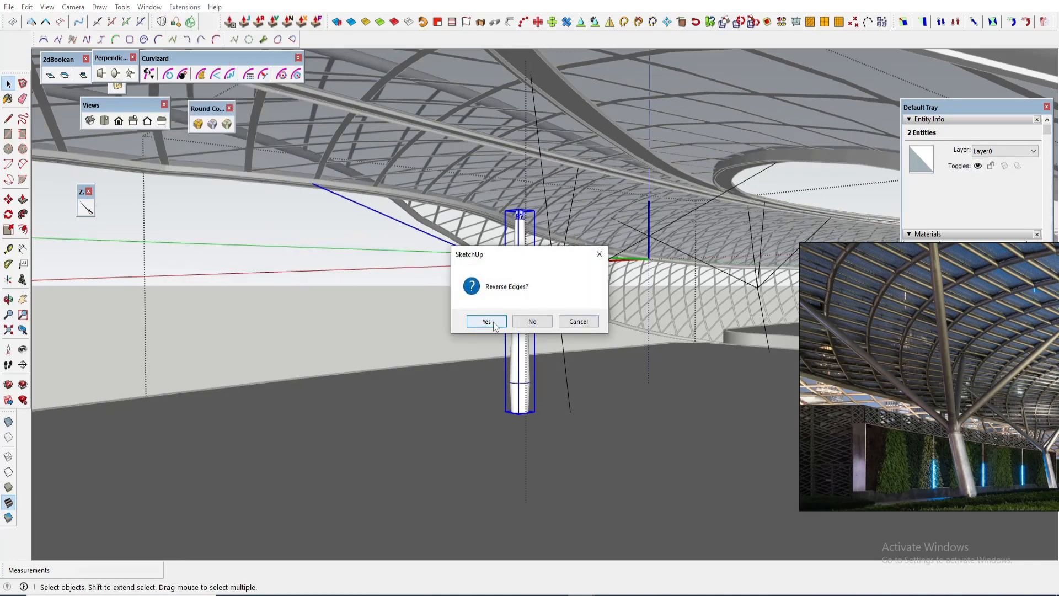
click(526, 323)
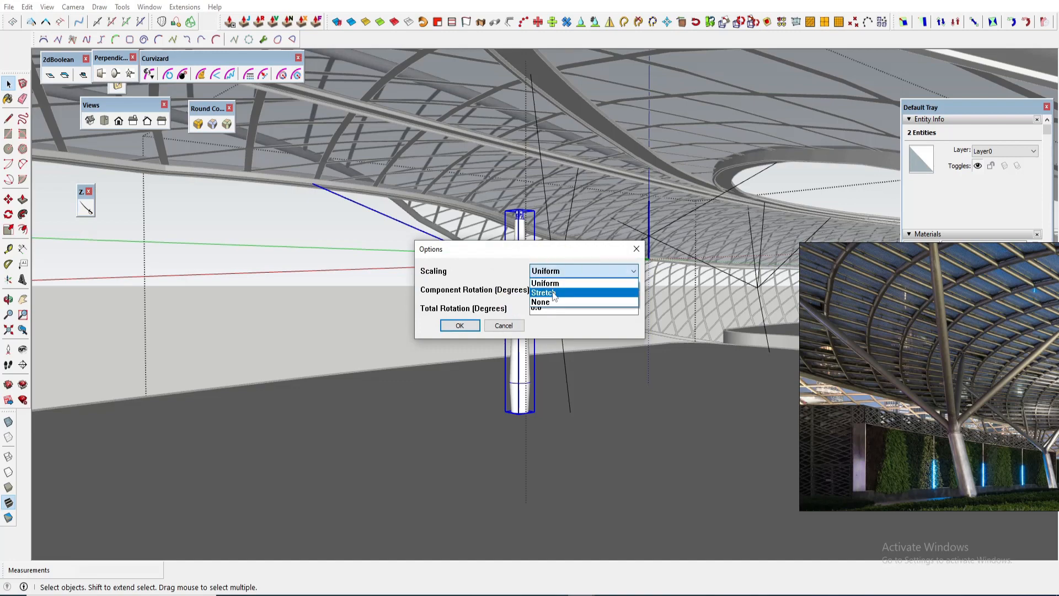
click(473, 327)
key(ctrl+z)
Step: Try Component Stringer on the first branch with unreversed edges and Uniform scaling, and undo the result
click(184, 6)
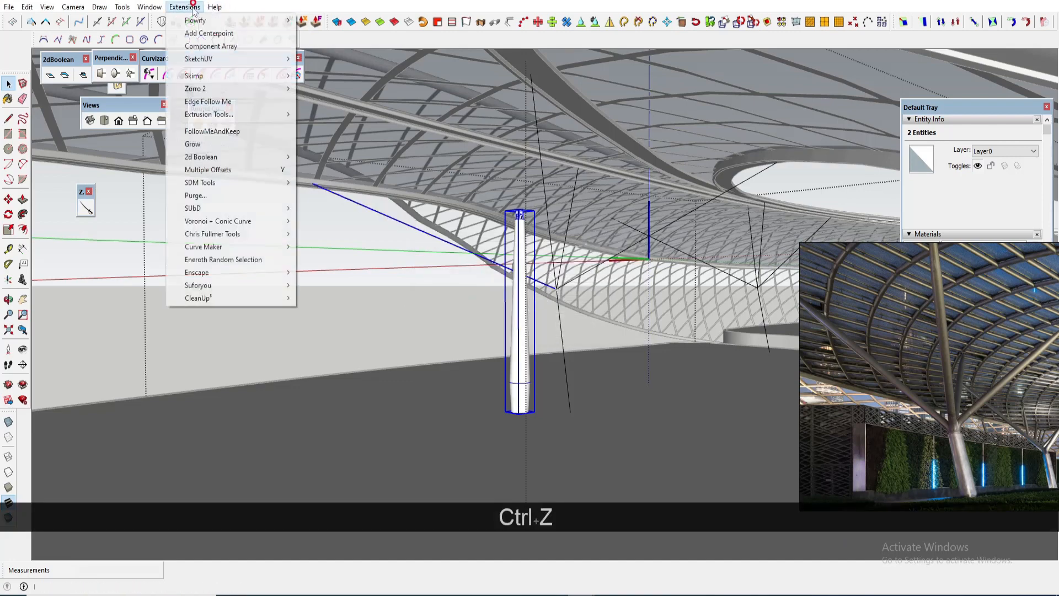
click(353, 251)
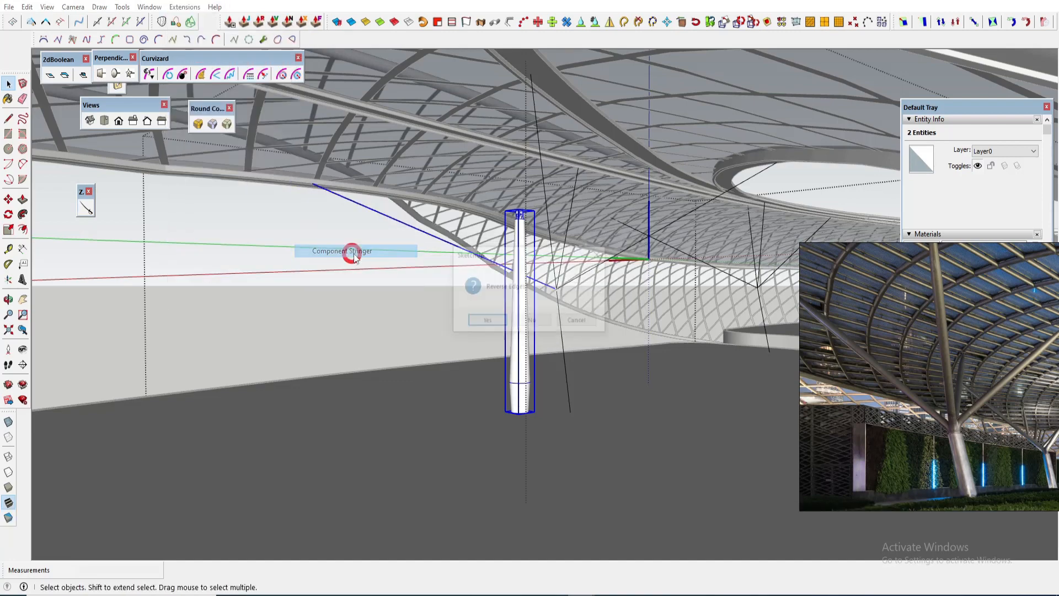
click(527, 322)
click(461, 325)
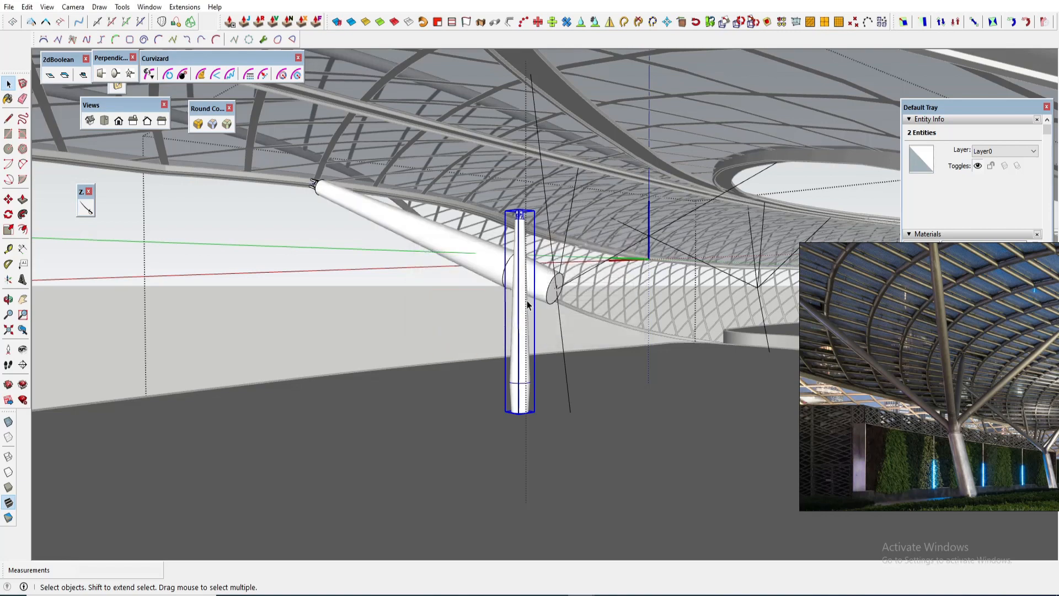
key(ctrl+z)
Step: Inside the column component, scale the lower ring and base narrower about their centers and move the ring up about 216 mm
middle_drag(531, 300, 504, 300)
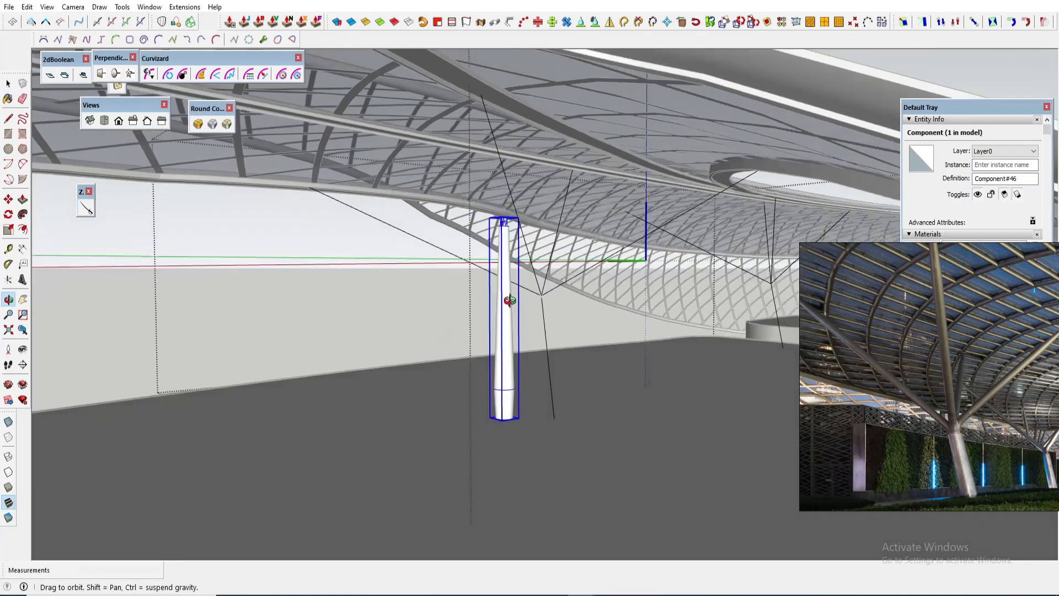
key(s)
key(space)
scroll(505, 389, up, 2)
double_click(505, 389)
drag(438, 360, 520, 397)
key(s)
scroll(520, 390, up, 2)
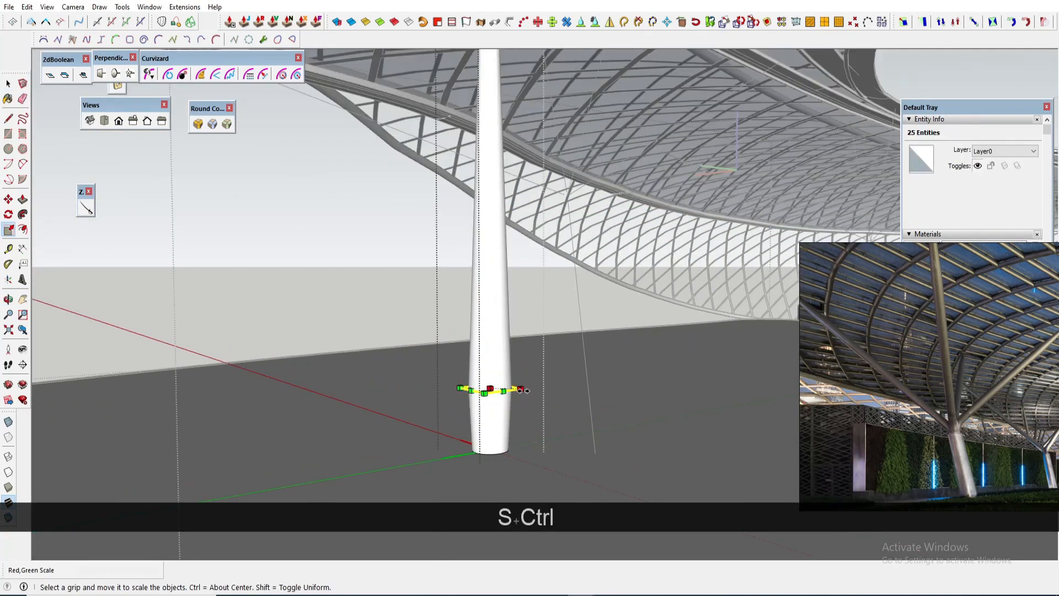
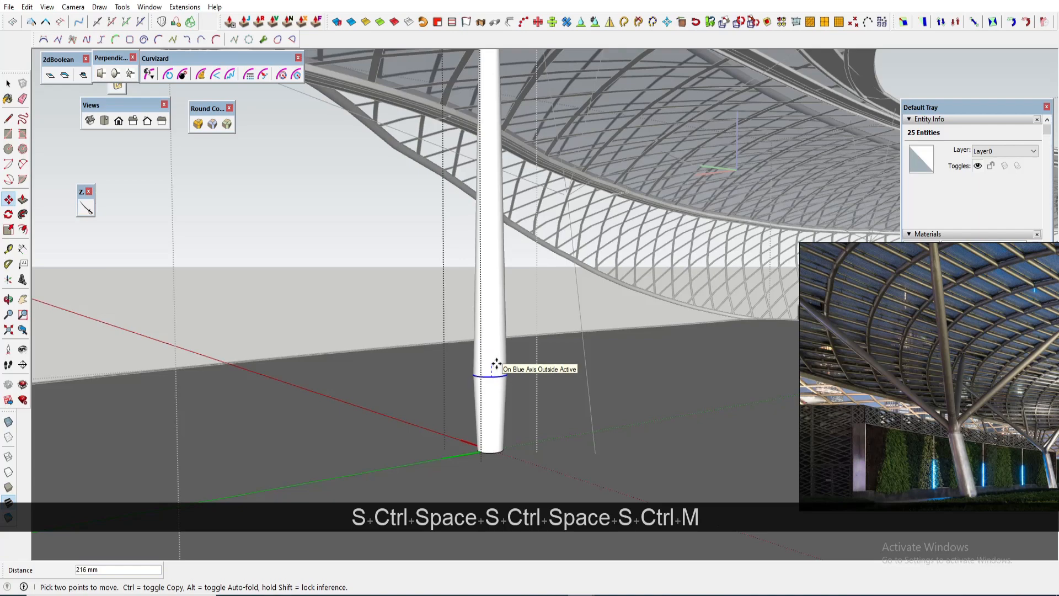
scroll(496, 353, down, 5)
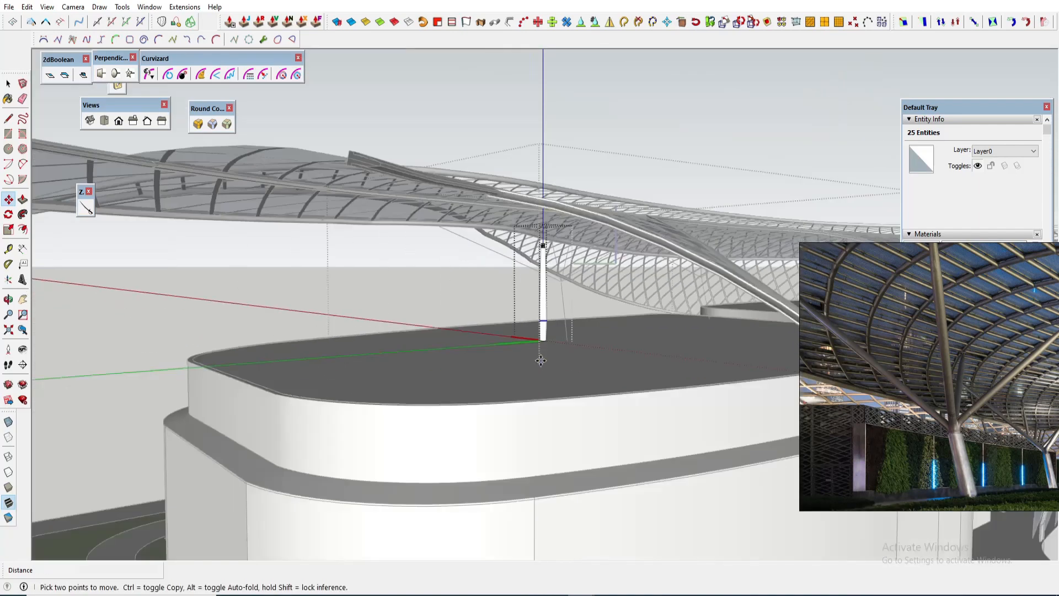
Step: Close the column component and scale the whole column down from its base
key(Escape)
key(Escape)
key(Escape)
scroll(545, 289, up, 3)
key(space)
key(Escape)
middle_drag(545, 289, 527, 292)
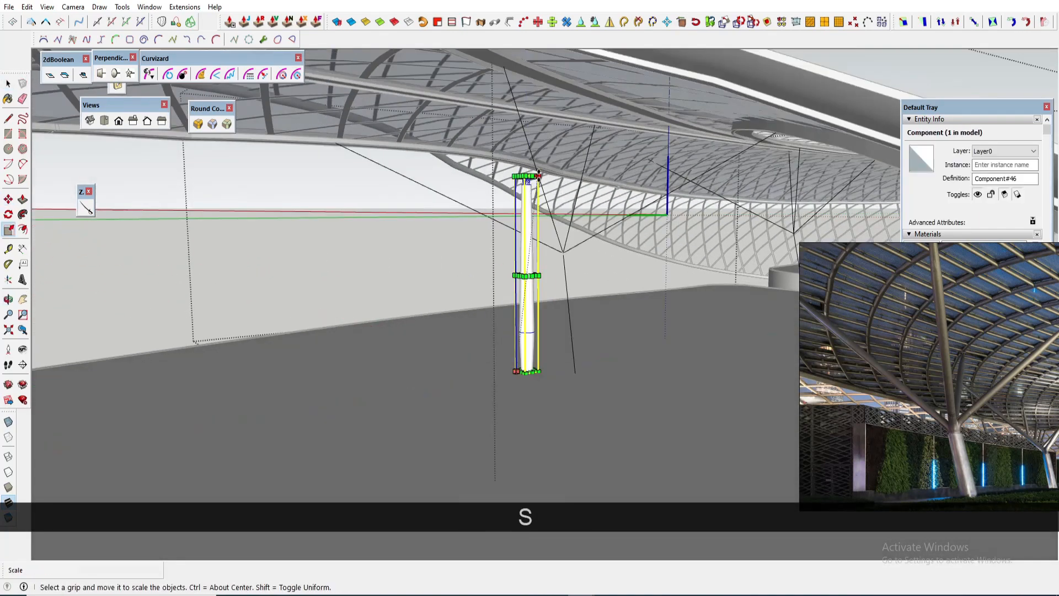
key(space)
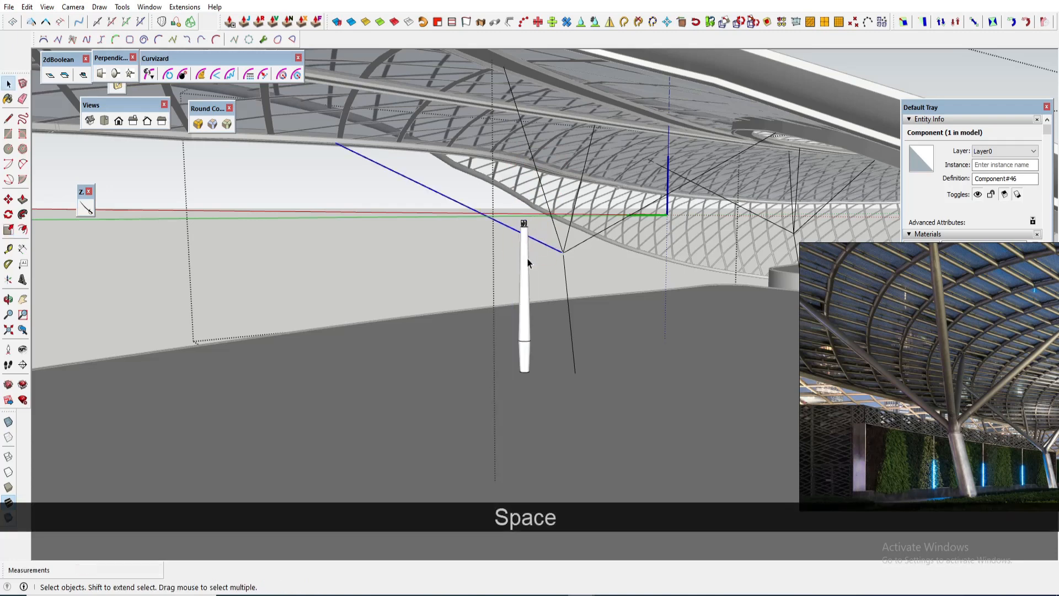
Step: Try stringing the resized column along the first branch with unreversed edges and Uniform scaling, and undo it
click(149, 7)
mouse_move(171, 8)
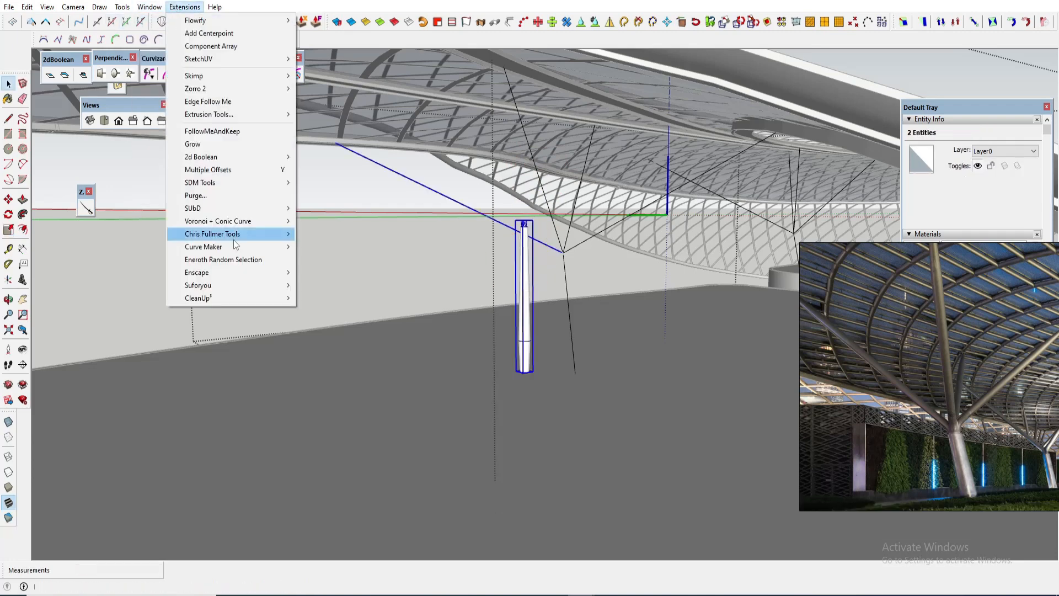
click(341, 251)
click(530, 316)
click(466, 324)
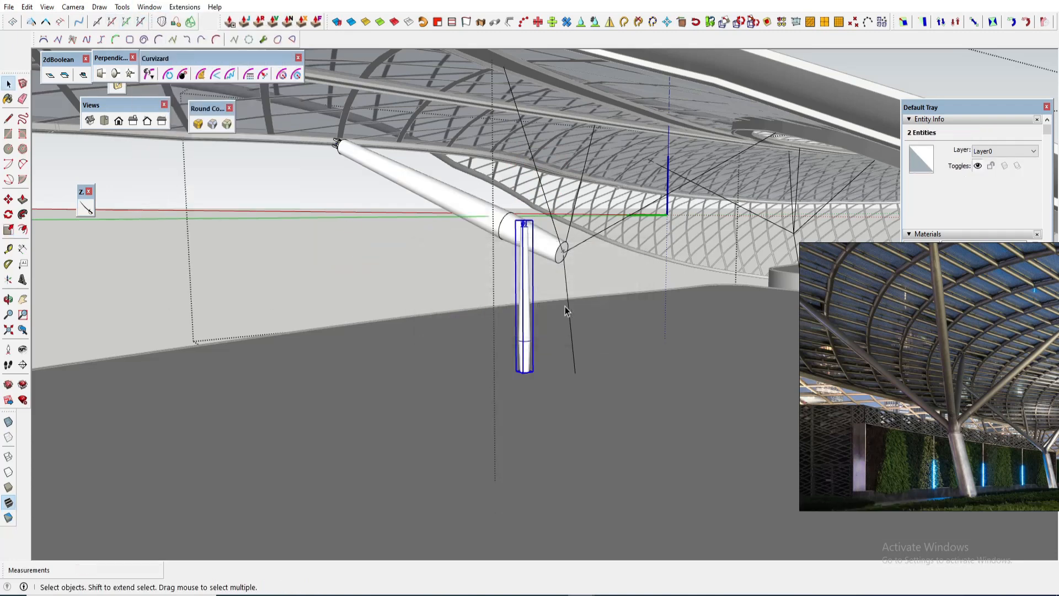
key(ctrl+z)
Step: String the resized column along the first branch with Component Stringer, using unreversed edges and Stretch scaling
click(185, 6)
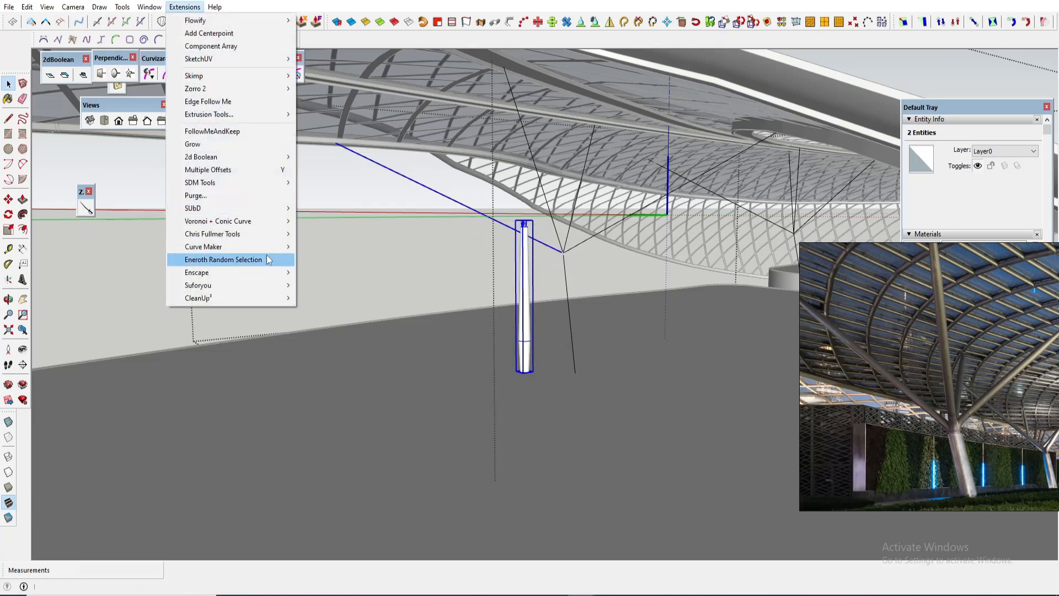
click(266, 236)
click(342, 251)
click(531, 321)
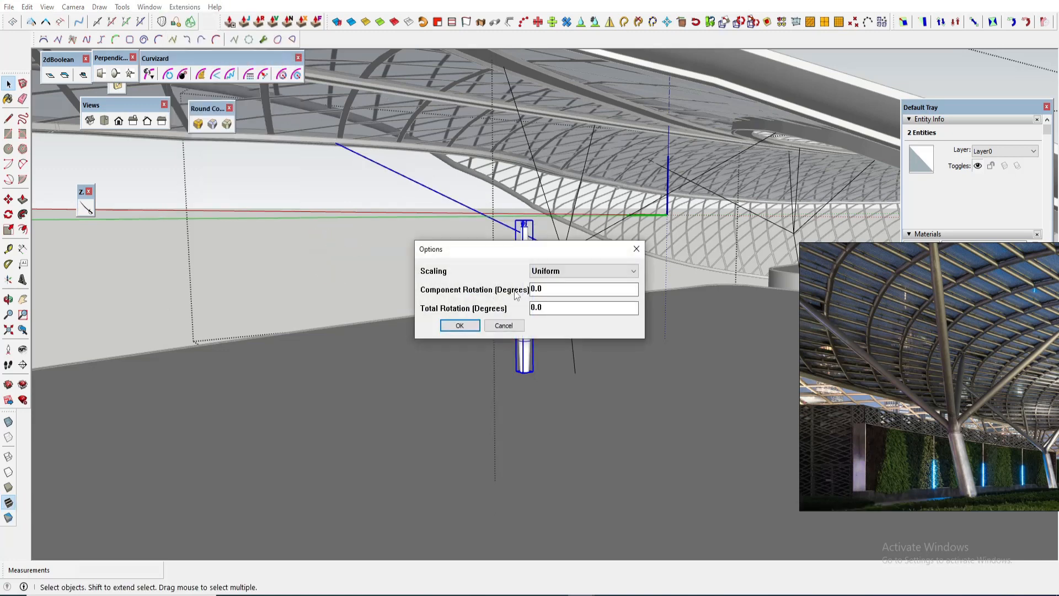
click(460, 325)
Step: Select the frame's second branch line with the column, and string the column along it without reversing the edges
middle_drag(527, 251, 541, 236)
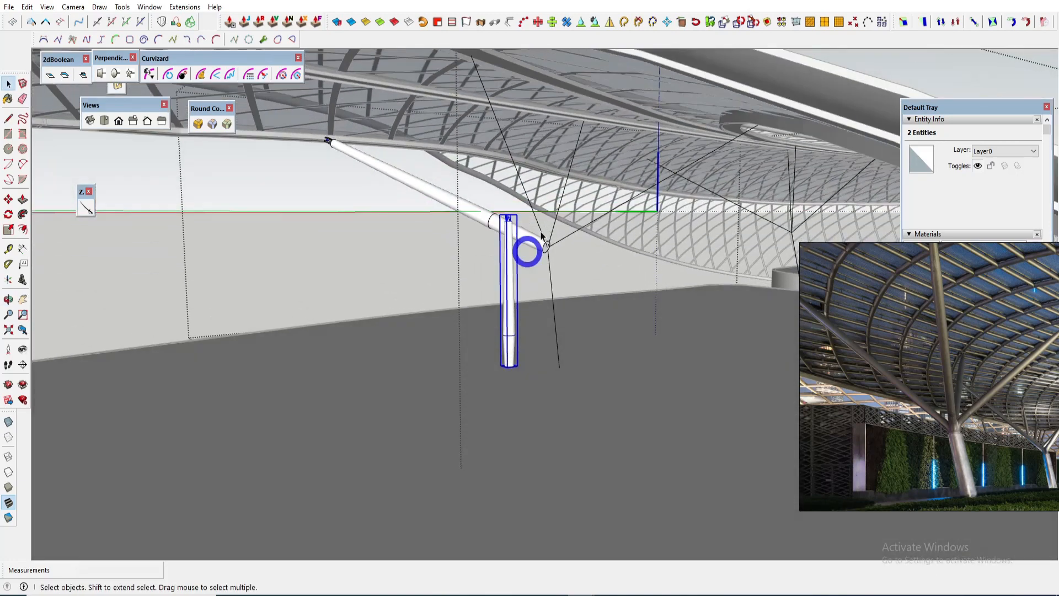
ctrl+click(538, 225)
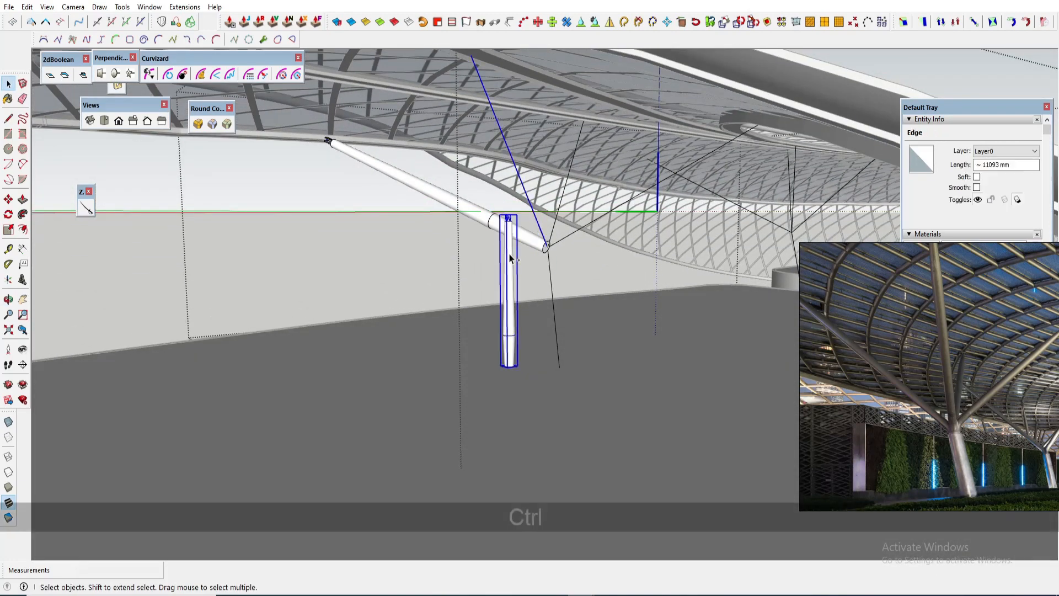
click(185, 6)
mouse_move(265, 237)
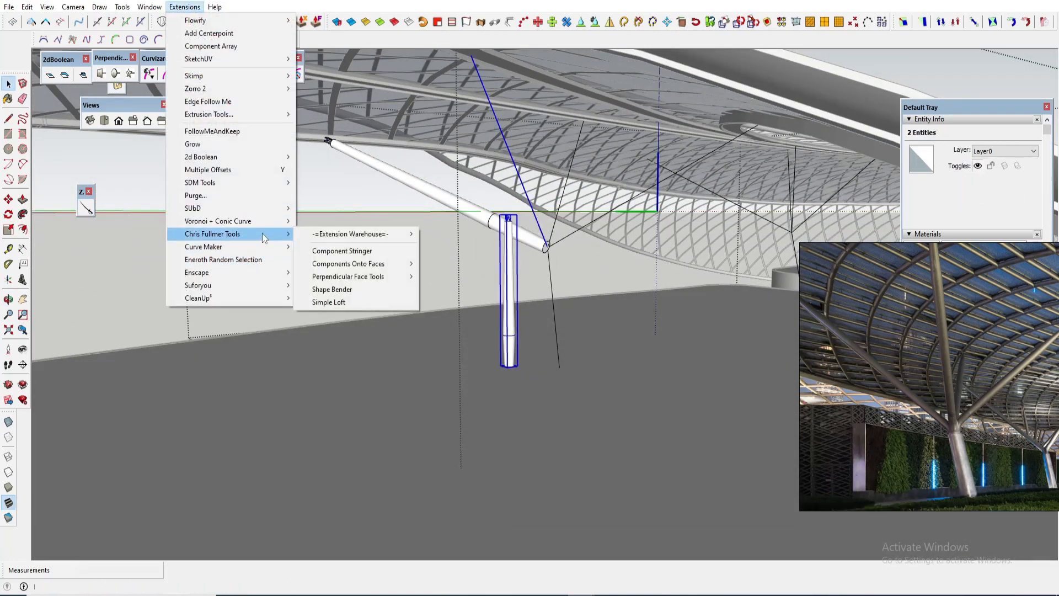
click(340, 249)
click(533, 321)
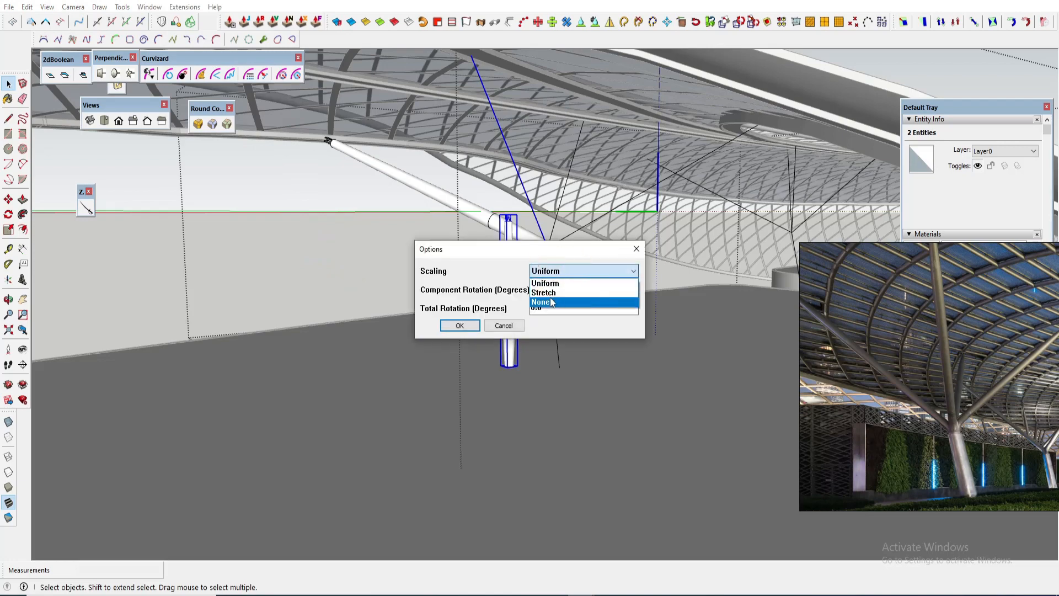
click(460, 325)
Step: String the column along the frame's third branch line with Component Stringer, using unreversed edges and Stretch scaling
middle_drag(475, 320, 465, 284)
ctrl+click(458, 281)
click(184, 6)
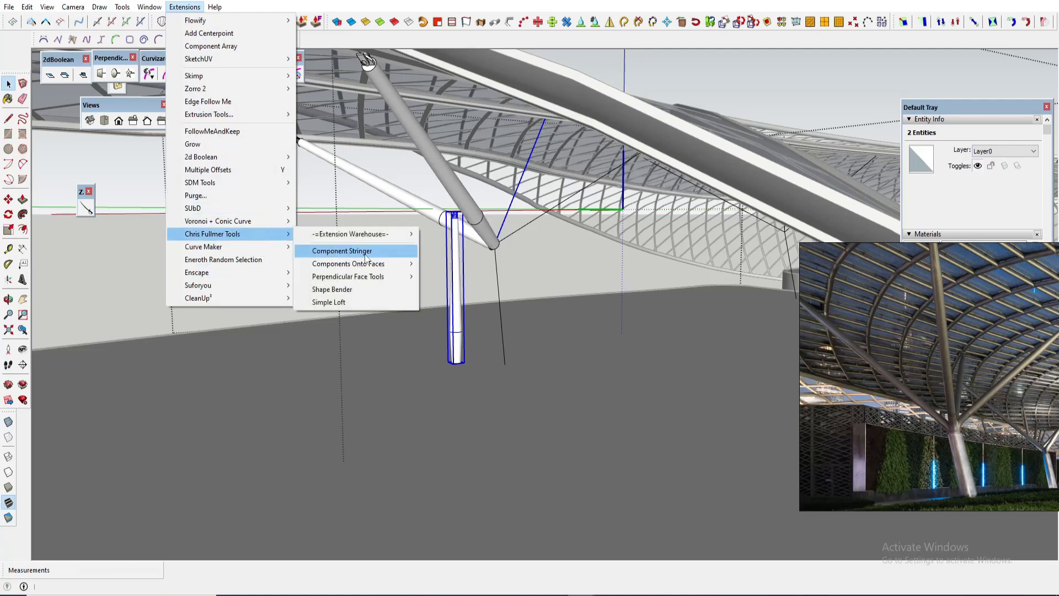
click(365, 258)
click(525, 321)
click(563, 271)
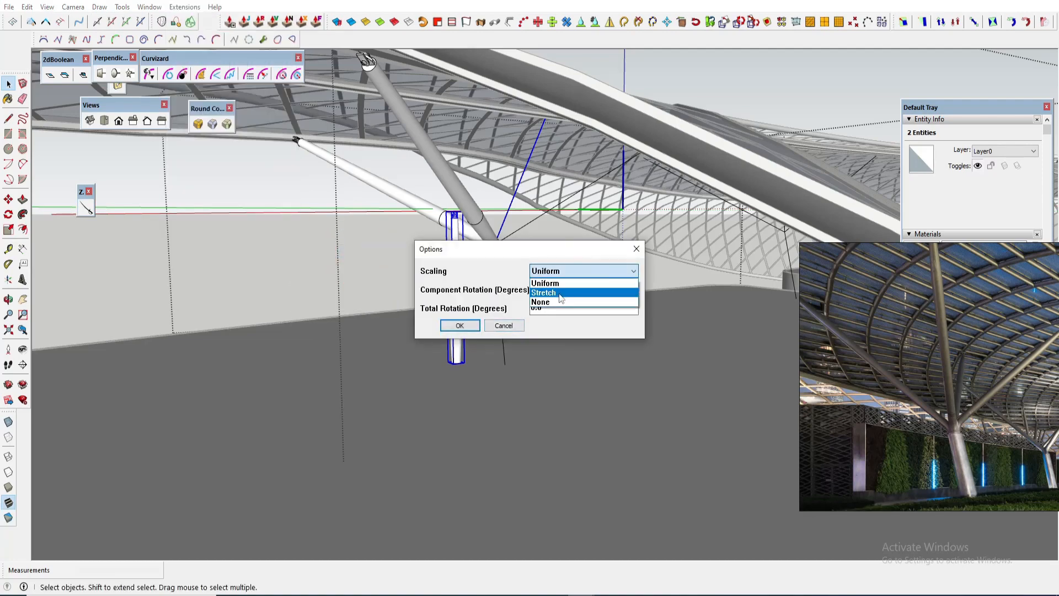
click(460, 327)
Step: String the column along the frame's last bare branch line, using unreversed edges, Stretch scaling and 0.0 degree rotations
middle_drag(480, 275, 546, 237)
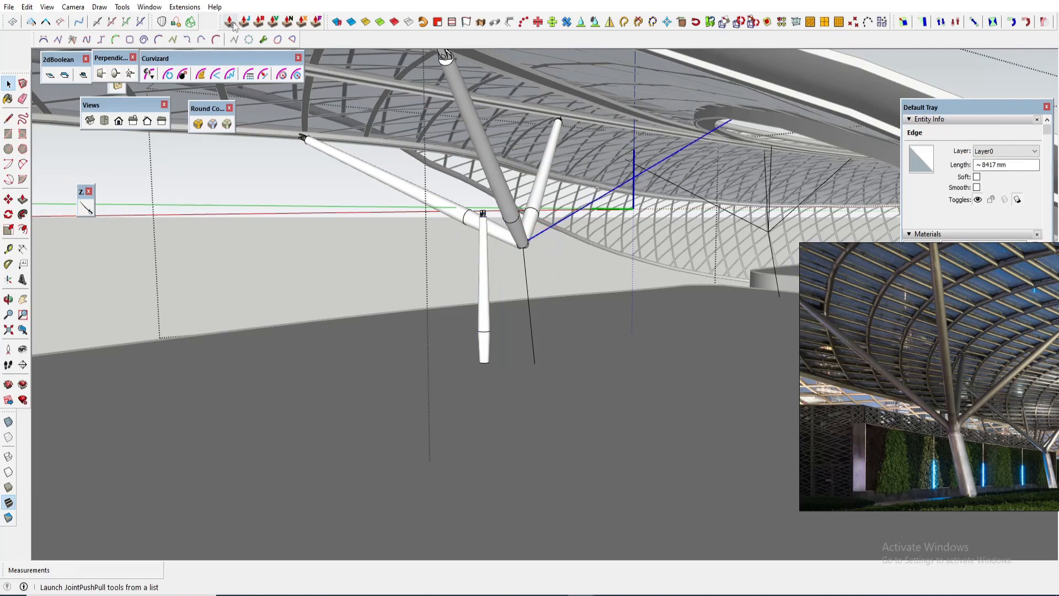
ctrl+click(484, 287)
click(185, 7)
mouse_move(256, 235)
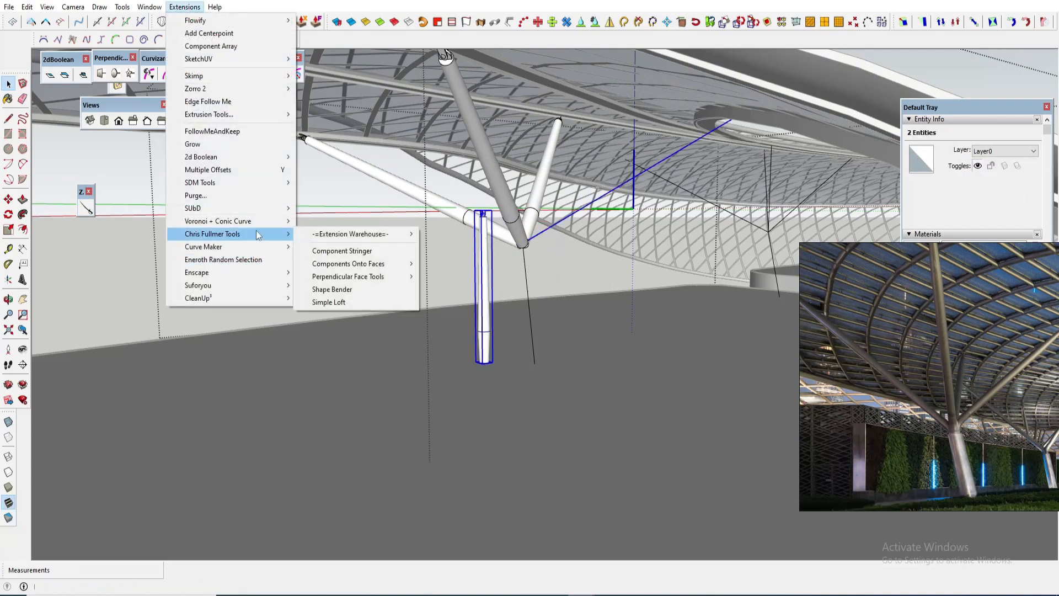
click(342, 251)
click(527, 321)
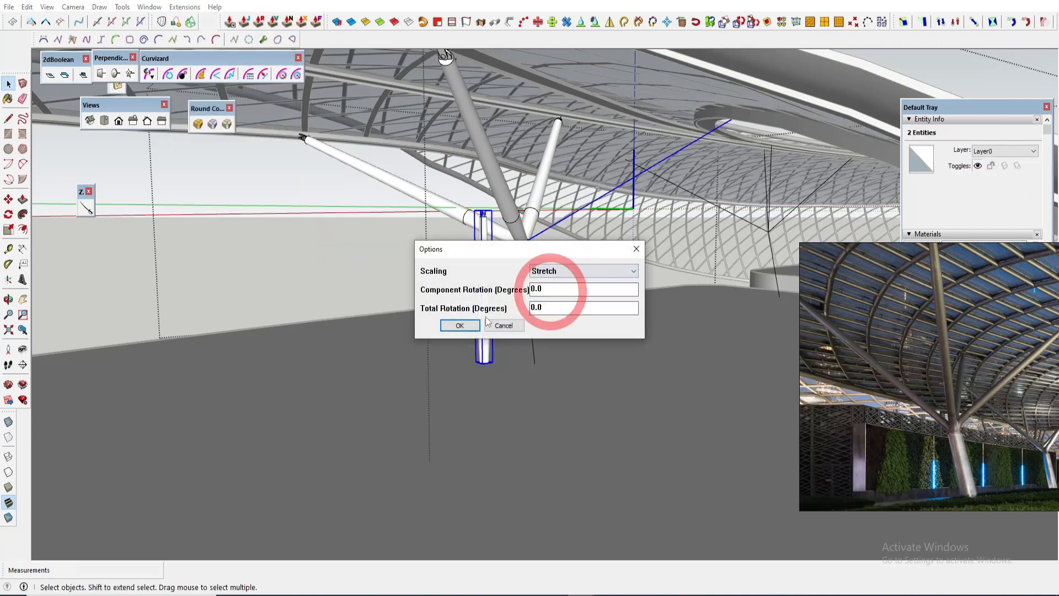
key(Return)
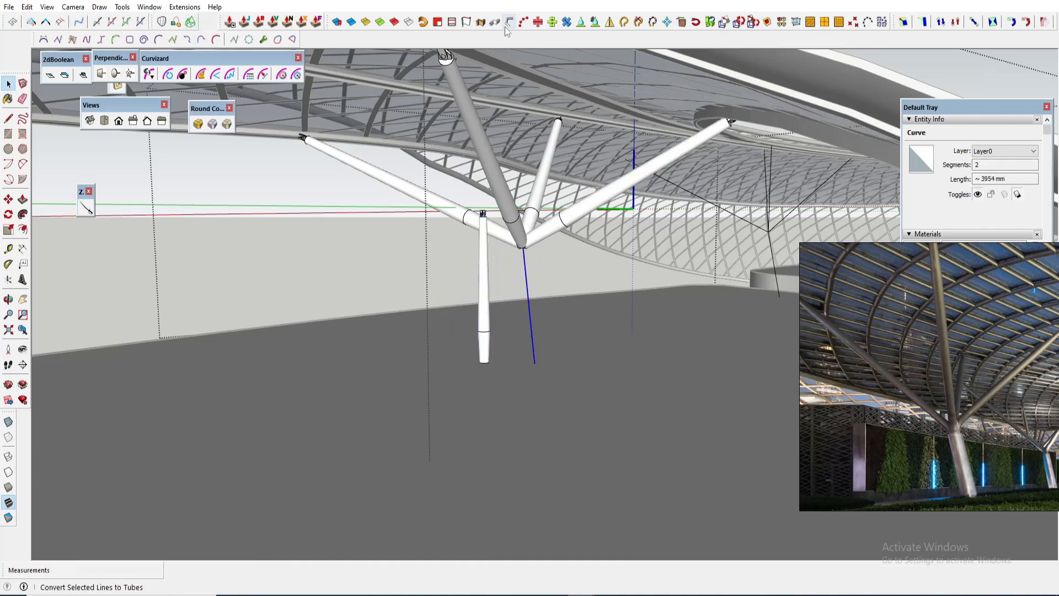
Step: Convert the frame's lower trunk line into a grouped tube 600 mm in diameter with a precision of 10
click(508, 23)
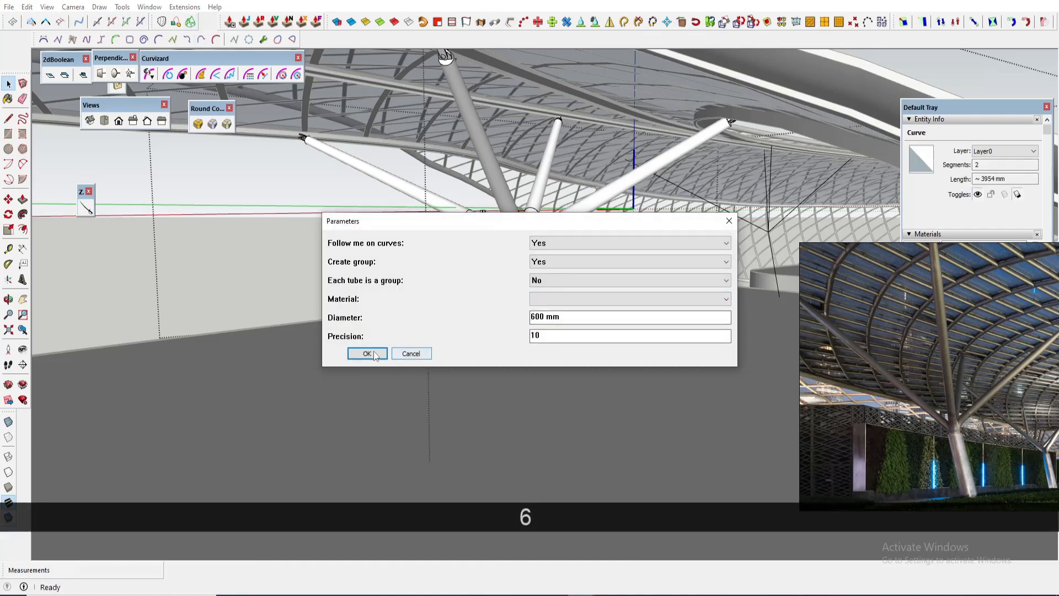
key(Return)
middle_drag(566, 338, 501, 230)
key(space)
Step: Inside the column component, scale the joint ring near its base about its centre to about 0.70
scroll(488, 220, up, 2)
shift+middle_drag(480, 132, 496, 251)
scroll(555, 375, up, 2)
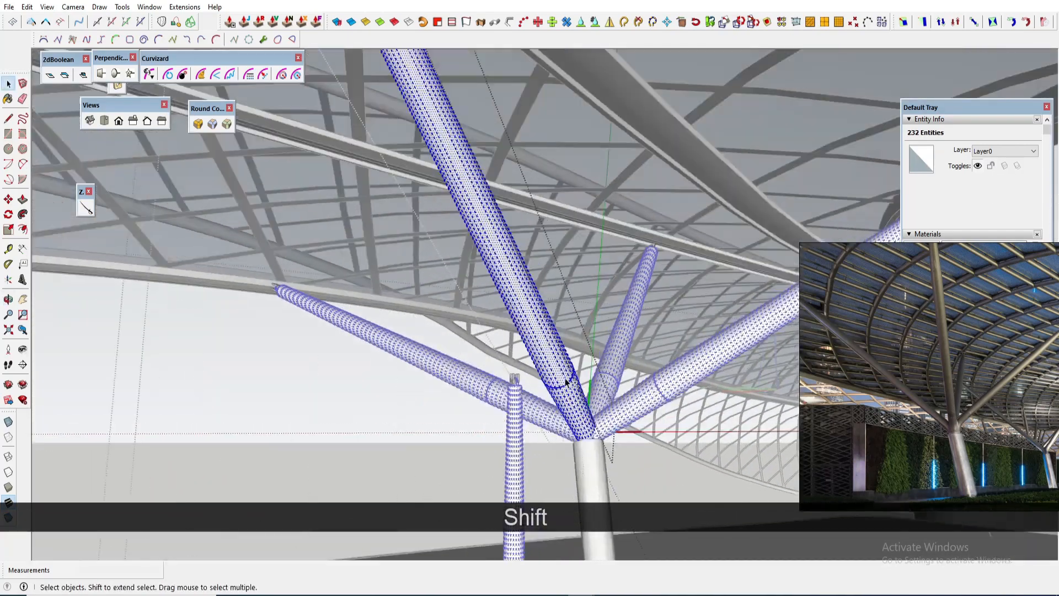
key(space)
drag(491, 298, 579, 403)
key(s)
key(ctrl)
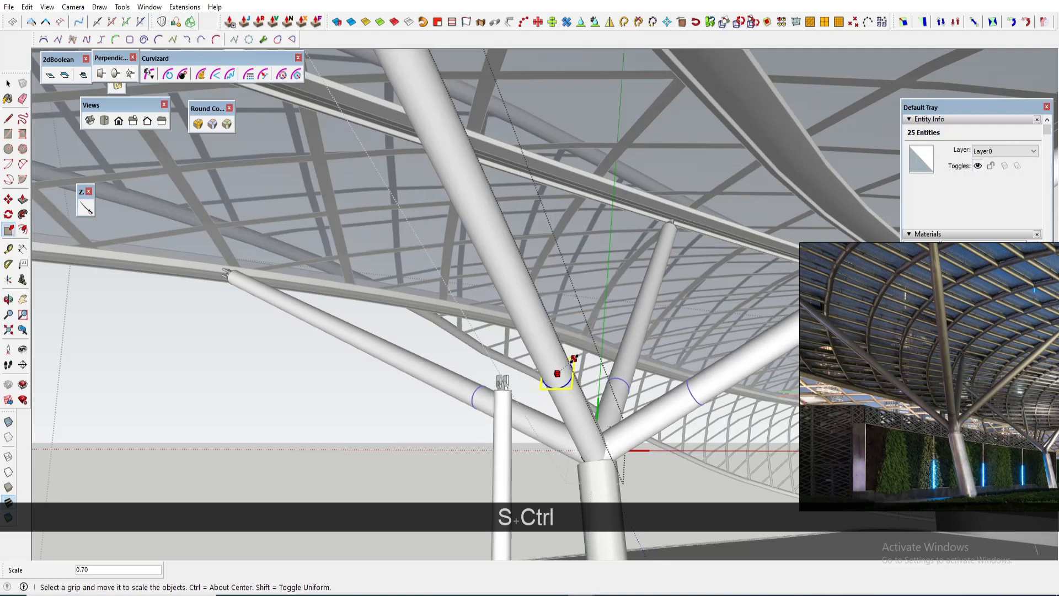
click(573, 359)
scroll(569, 348, down, 3)
scroll(507, 226, up, 1)
Step: Scale the column component's pin end about its centre to about 0.38 to sharpen the taper
key(space)
drag(428, 124, 481, 165)
key(s)
scroll(478, 145, up, 2)
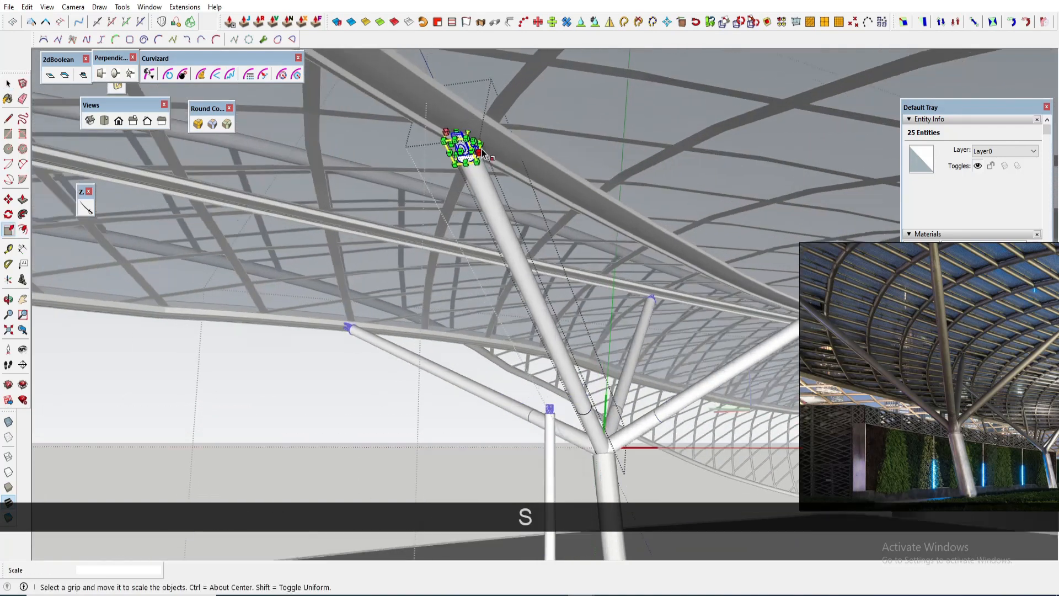
key(ctrl)
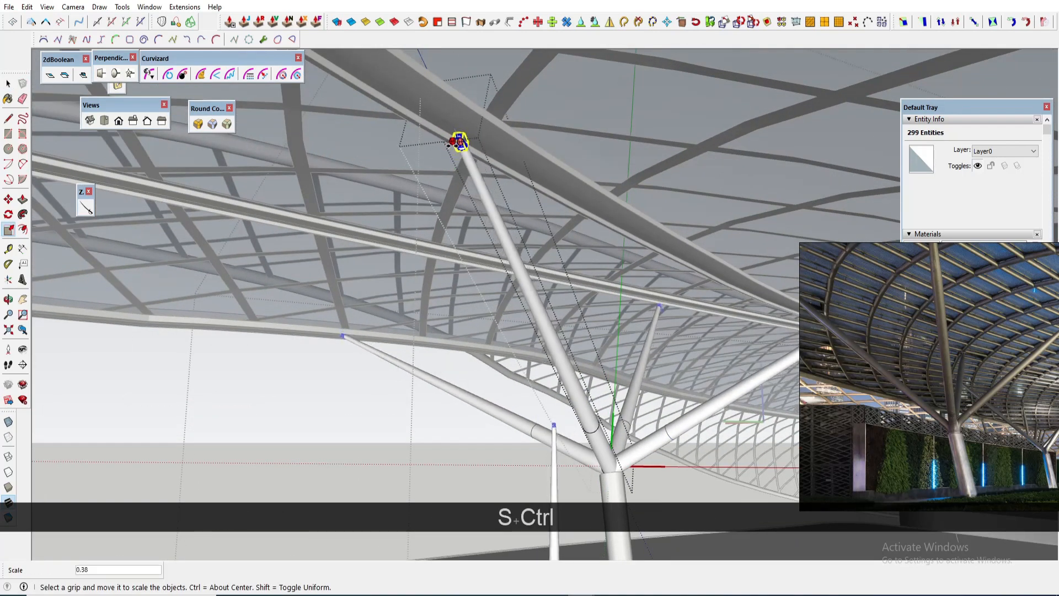
click(452, 142)
scroll(457, 142, down, 1)
scroll(496, 309, down, 3)
middle_drag(496, 309, 481, 364)
scroll(552, 403, up, 3)
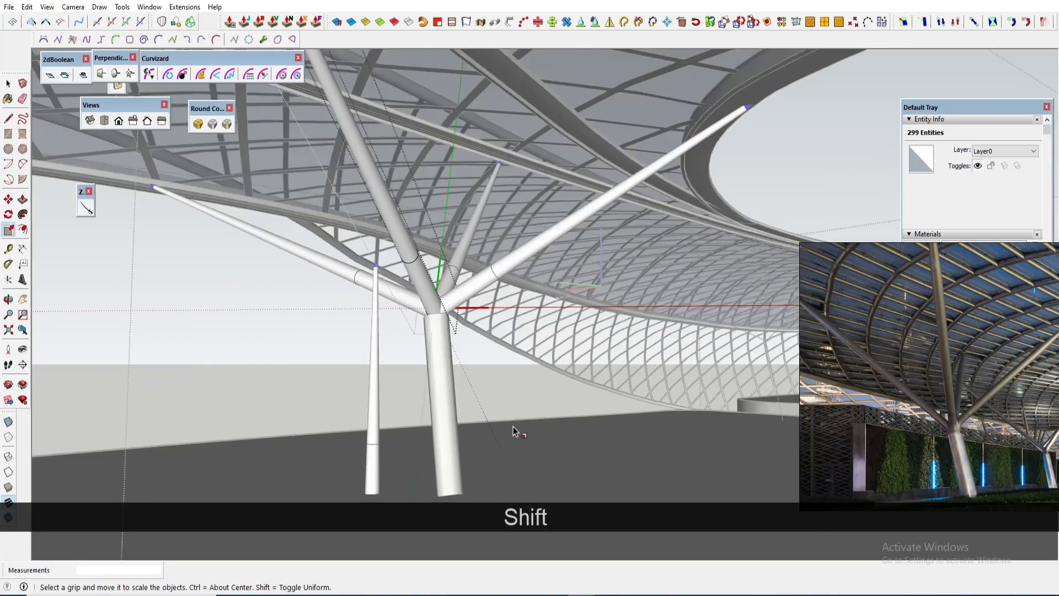
Step: Leave the component and move the original upright column beside the next bare support frame
shift+middle_drag(516, 430, 567, 428)
key(space)
key(Escape)
click(430, 428)
shift+middle_drag(430, 428, 505, 405)
key(shift+m)
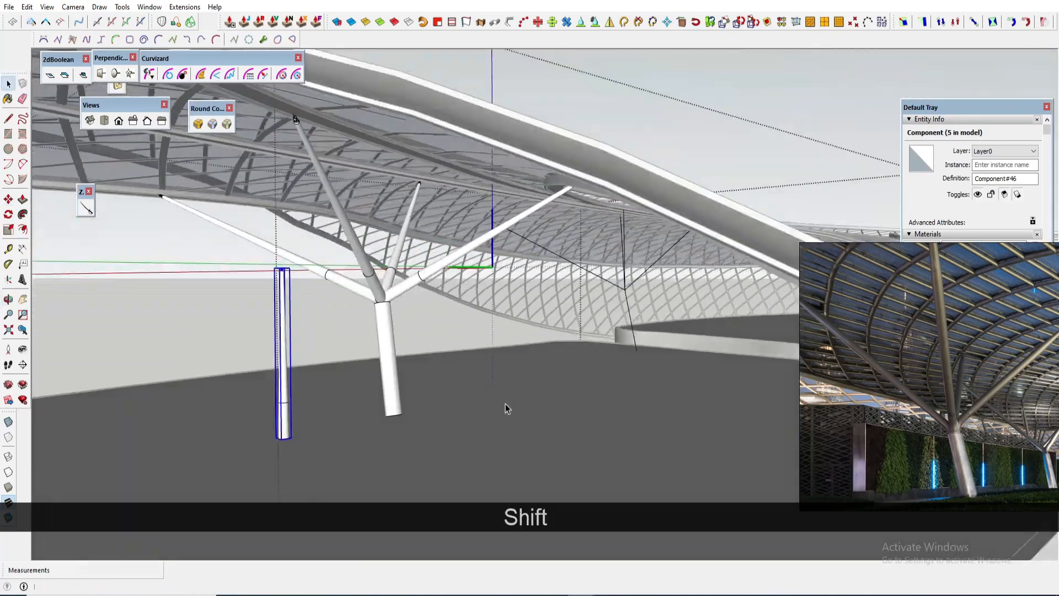
middle_drag(408, 401, 415, 397)
key(m)
click(290, 435)
scroll(599, 377, up, 2)
click(611, 371)
scroll(612, 371, up, 2)
shift+middle_drag(662, 348, 553, 403)
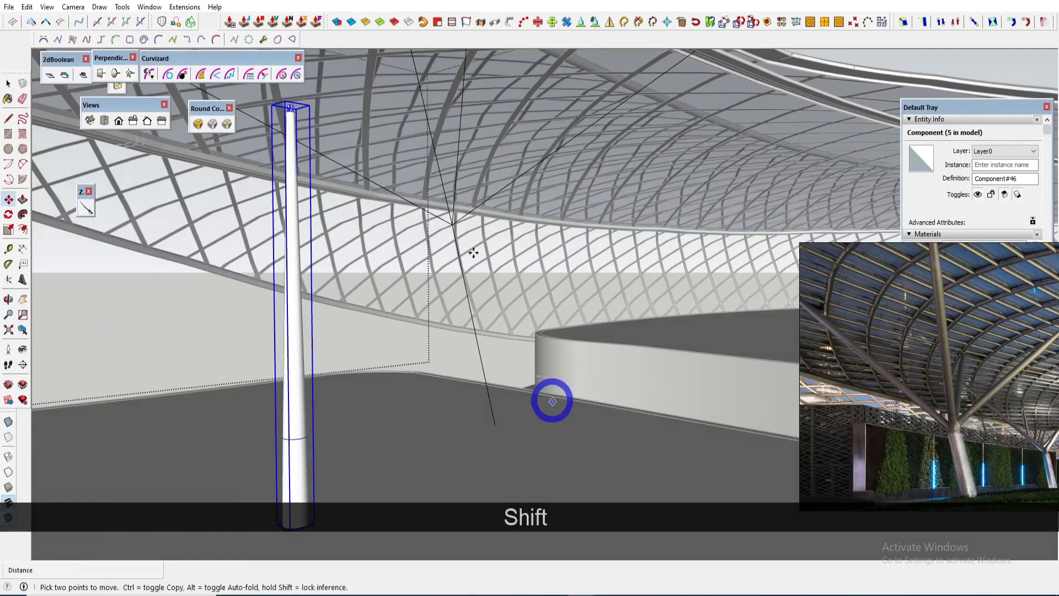
Step: Separate the second frame's branch lines at their common joint with the Line and Eraser tools
key(l)
scroll(488, 271, up, 2)
key(space)
shift+middle_drag(449, 210, 288, 371)
key(l)
scroll(243, 336, down, 5)
scroll(243, 336, up, 5)
key(space)
click(253, 329)
triple_click(254, 329)
scroll(254, 328, down, 5)
key(m)
click(310, 460)
key(ctrl)
key(e)
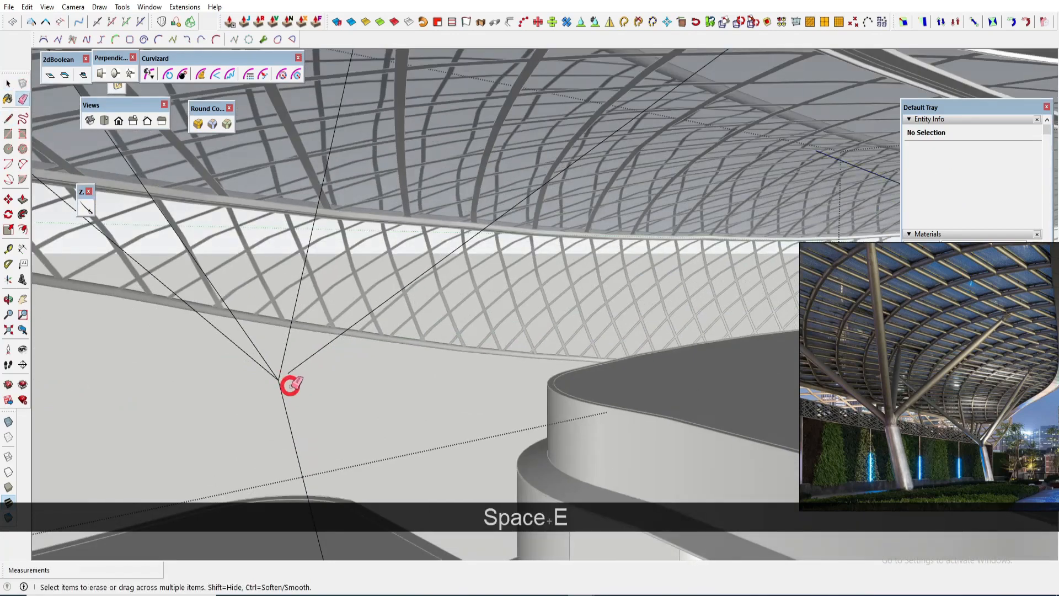
key(l)
key(r)
key(r)
key(r)
key(e)
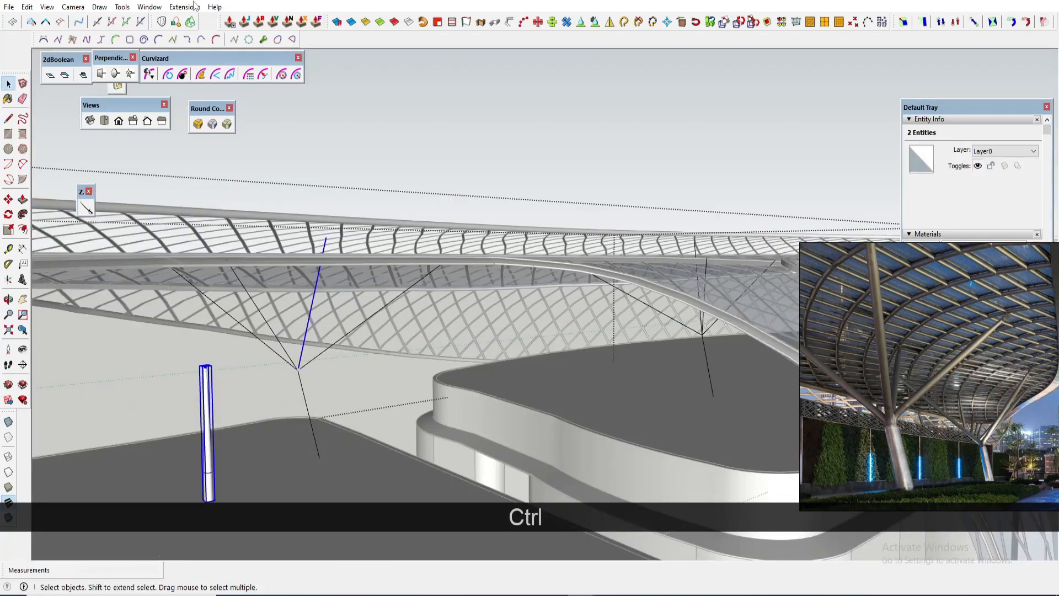
Step: String the column along the second frame's first branch lines with Component Stringer, using Stretch scaling and 0.0 degree rotations
click(350, 254)
click(579, 270)
click(552, 293)
click(459, 323)
click(376, 311)
ctrl+click(206, 397)
click(185, 6)
click(342, 251)
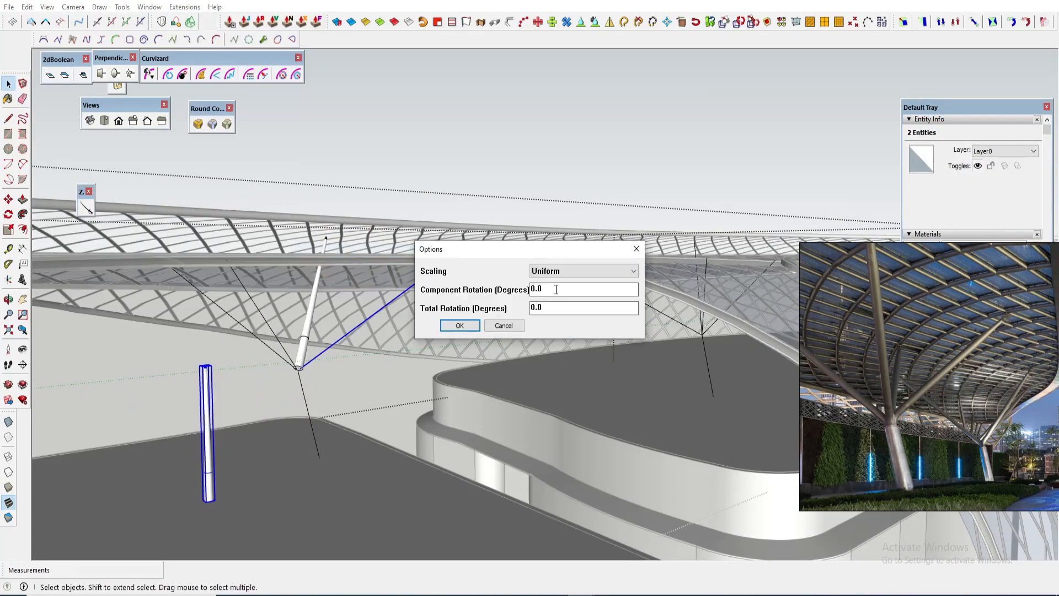
key(Return)
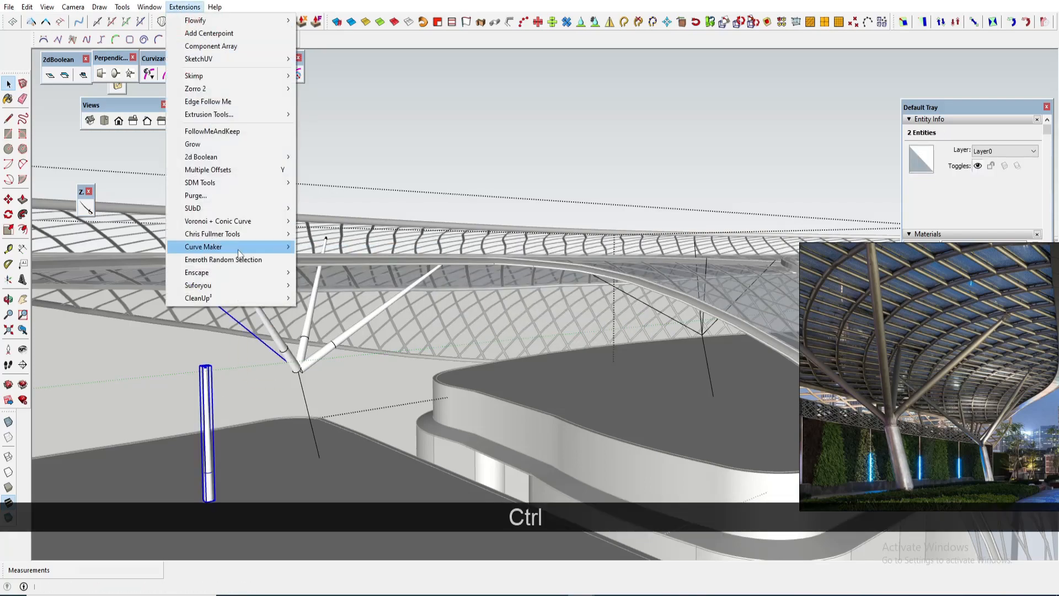
Step: String the column along the second frame's last branch with Stretch scaling, and convert its trunk line into a tube
click(342, 248)
click(582, 271)
click(555, 293)
key(Return)
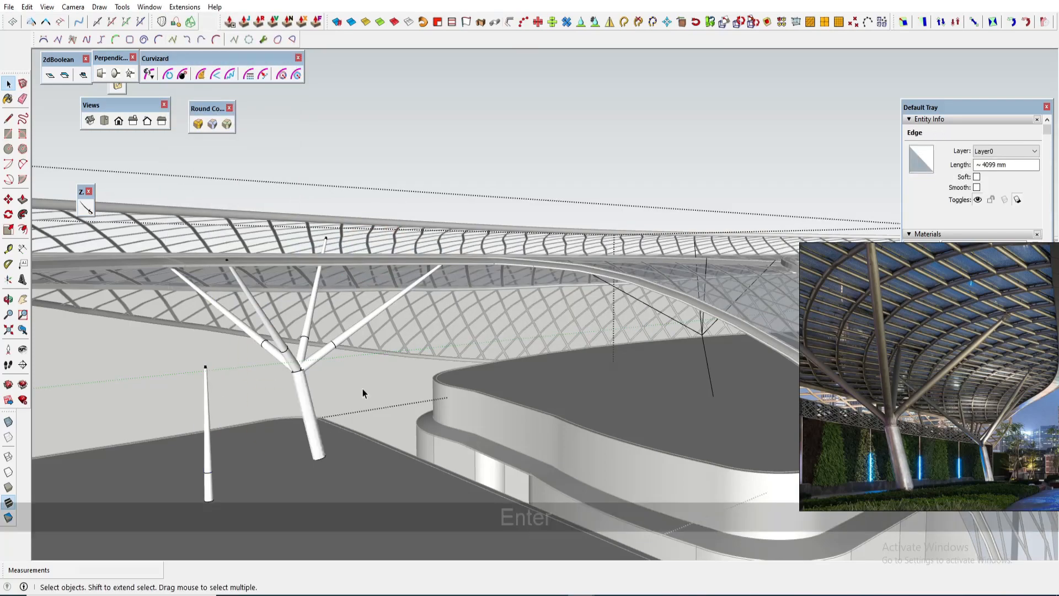
Step: Move the original upright column beside the third support frame above the neighbouring roof
scroll(507, 323, down, 1)
key(space)
key(m)
click(261, 467)
middle_drag(651, 386, 397, 403)
scroll(413, 383, up, 2)
key(space)
drag(182, 240, 411, 336)
click(353, 301)
middle_drag(353, 301, 549, 298)
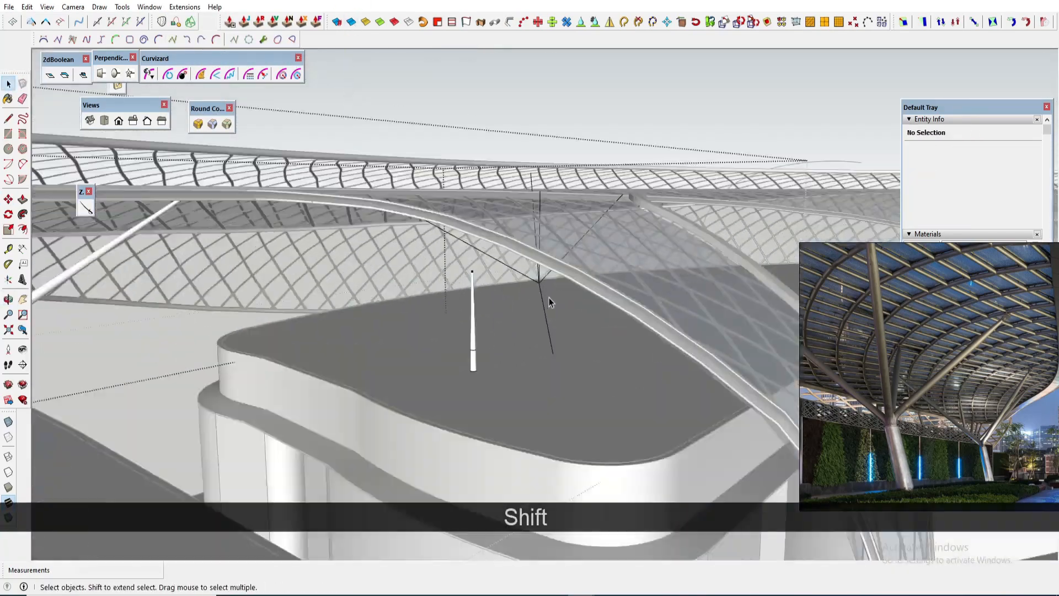
Step: Separate the third frame's lines at their joint, using the Line tool and the Eraser
scroll(537, 281, up, 5)
key(l)
click(551, 298)
key(space)
shift+middle_drag(359, 367, 530, 353)
key(l)
scroll(551, 241, up, 1)
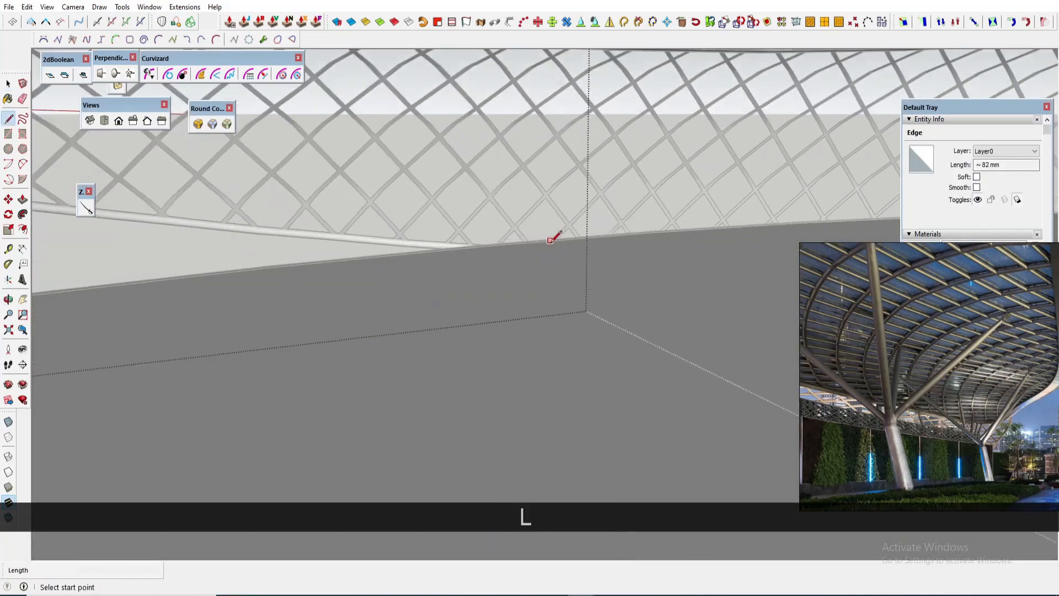
key(e)
scroll(572, 268, down, 1)
scroll(591, 261, down, 2)
middle_drag(590, 261, 469, 364)
shift+click(342, 441)
click(185, 6)
click(260, 259)
click(636, 249)
Step: Select the third support frame's connected branch and trunk lines, and copy them with the Move tool
triple_click(668, 309)
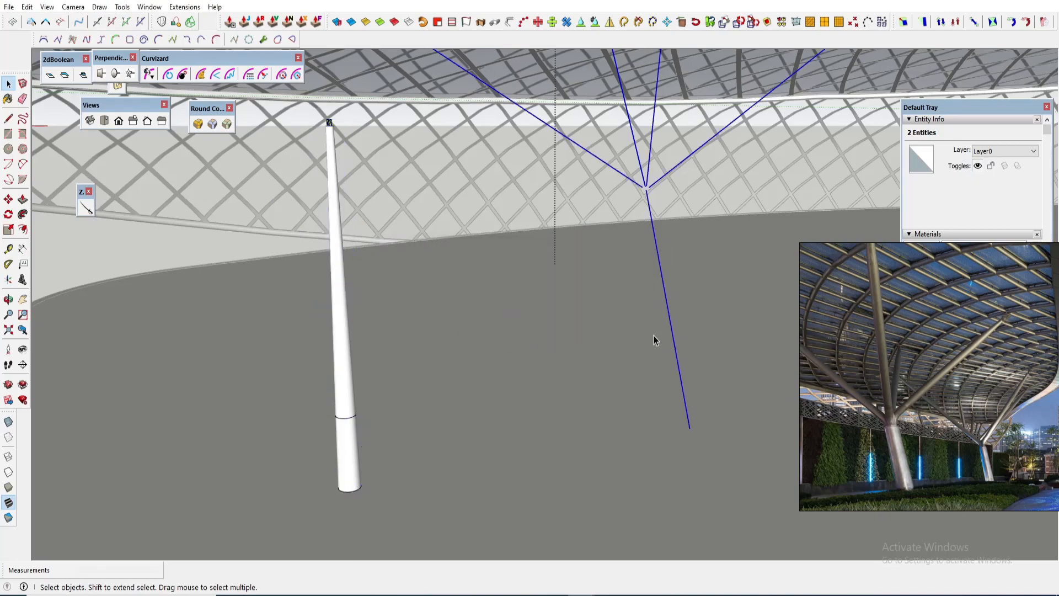
key(m)
key(ctrl)
scroll(613, 165, up, 5)
click(395, 260)
scroll(605, 260, down, 8)
click(665, 192)
key(space)
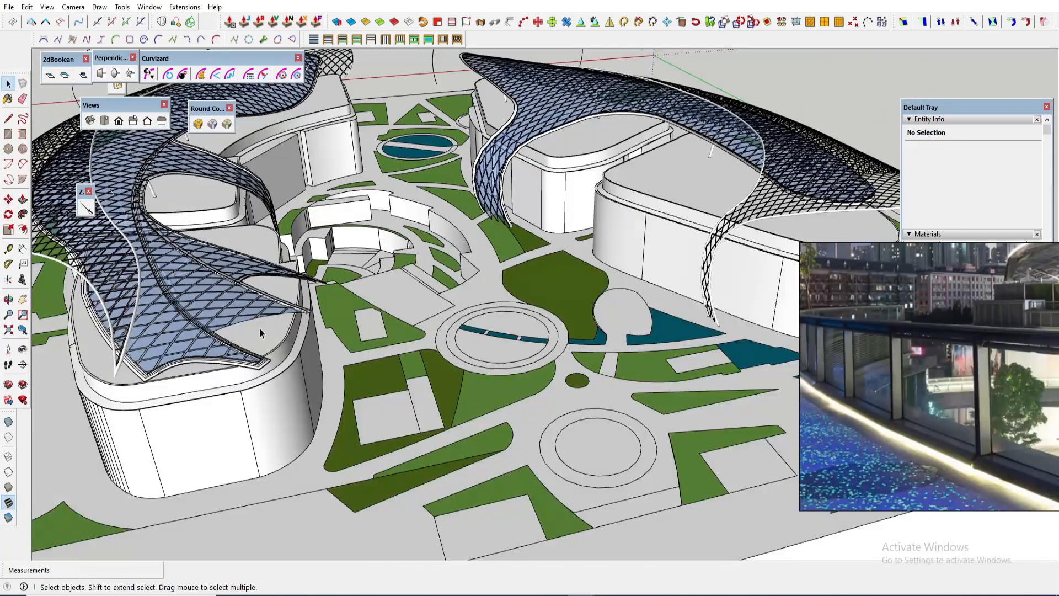
Step: Select the front-left building's roof outline without its face, and create a panel railing 1100 mm high along it
middle_drag(260, 329, 218, 341)
scroll(248, 237, up, 1)
double_click(248, 237)
scroll(294, 303, down, 1)
click(254, 242)
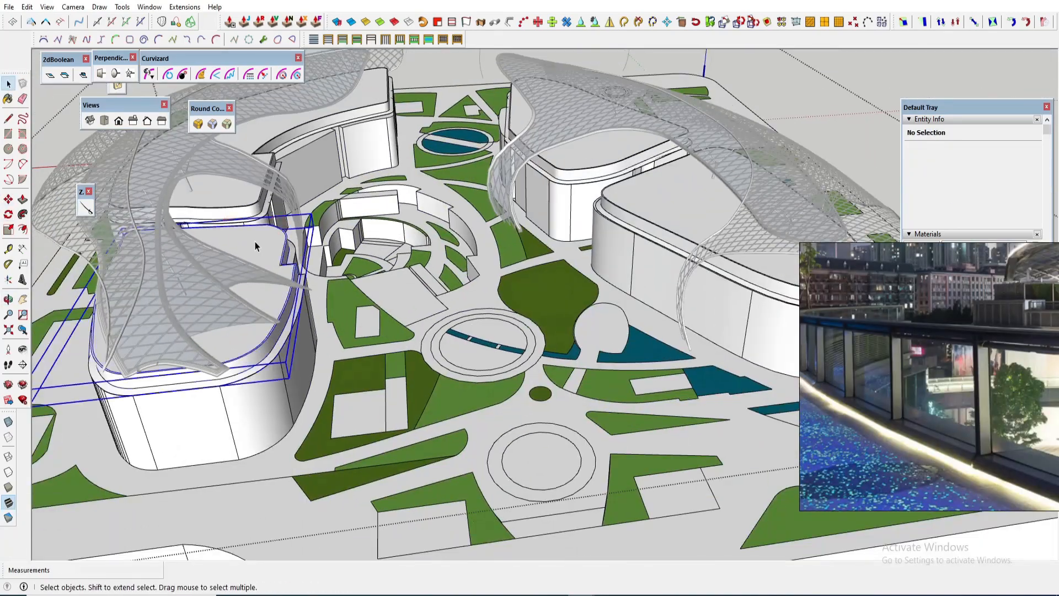
double_click(255, 241)
scroll(250, 241, up, 1)
shift+click(256, 255)
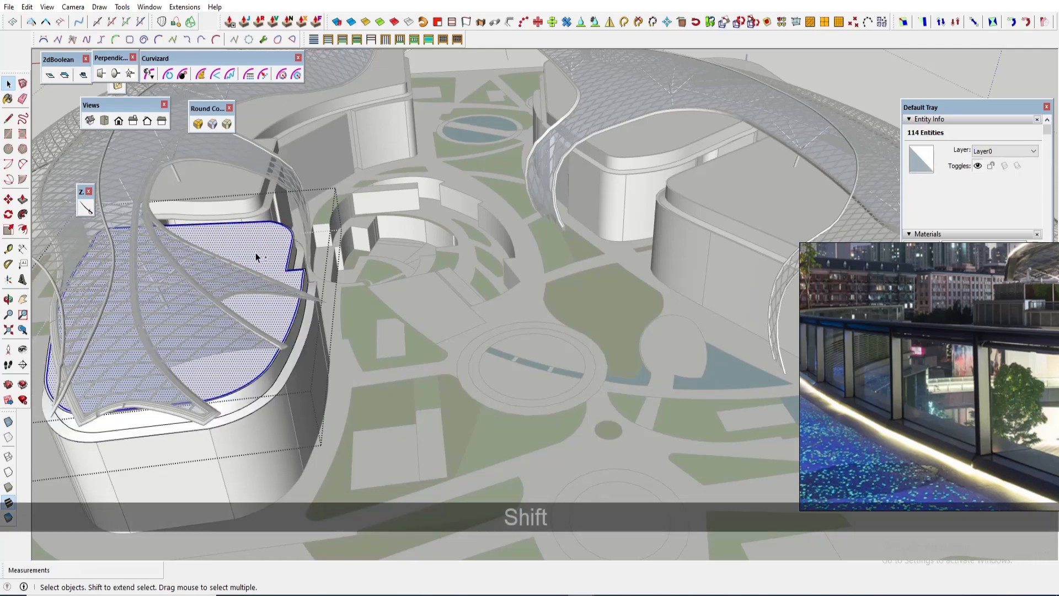
click(430, 40)
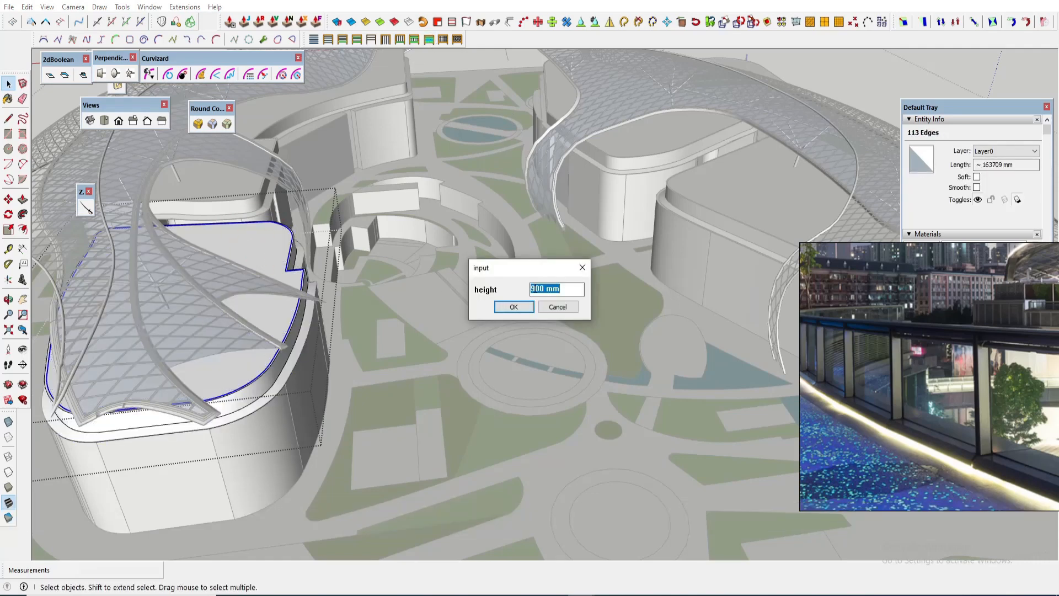
text(11)
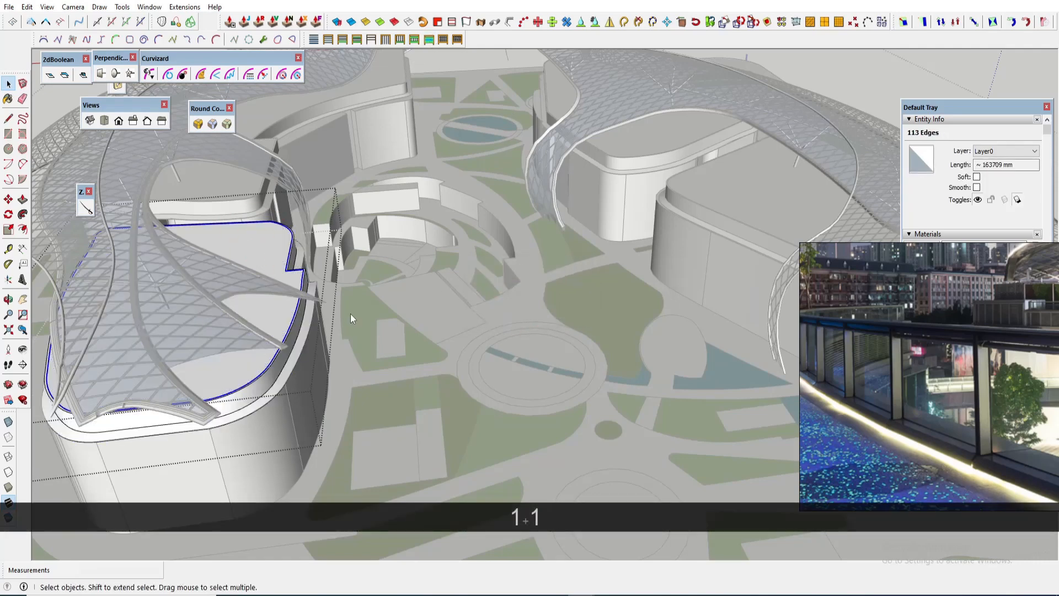
click(560, 320)
scroll(266, 231, up, 2)
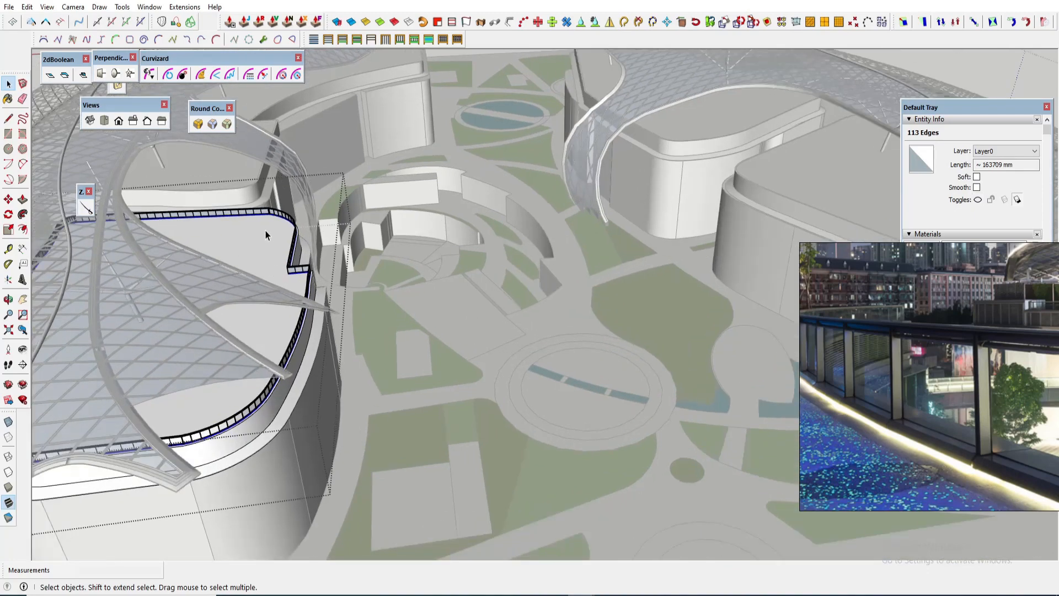
Step: Add a railing along the adjoining curved building's roof outline, undoing the dense version in favour of the first roof's panel style
scroll(266, 231, up, 2)
shift+middle_drag(266, 231, 248, 281)
scroll(247, 281, up, 2)
double_click(247, 280)
double_click(241, 283)
shift+click(219, 280)
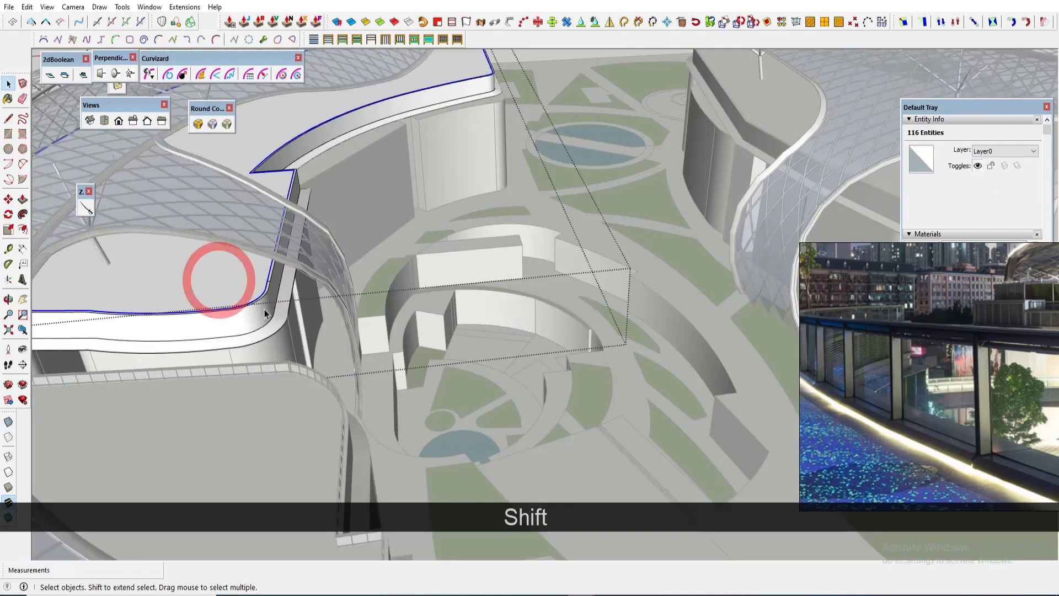
click(414, 39)
key(Return)
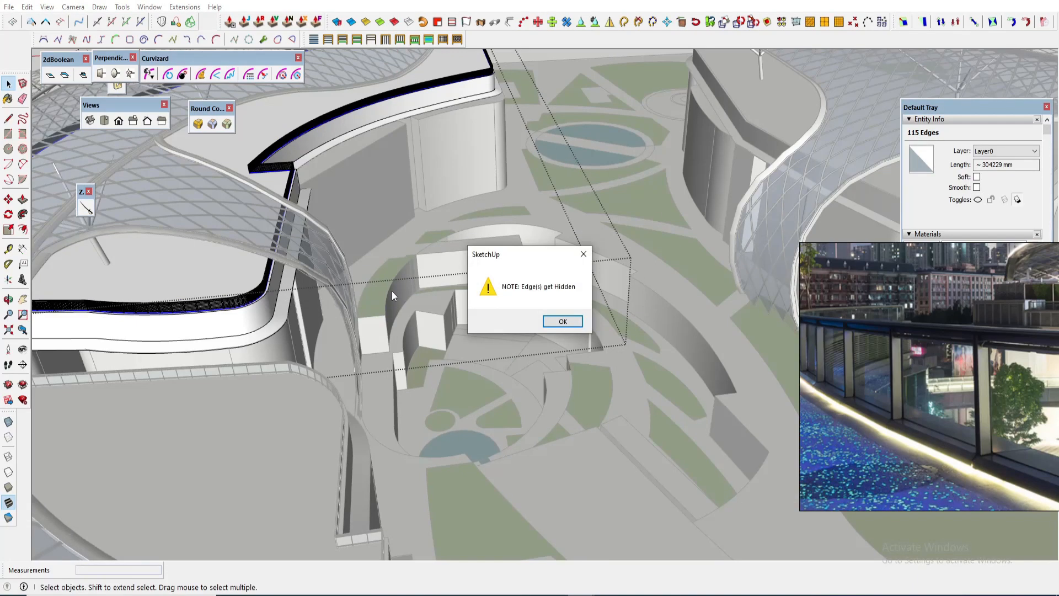
key(Return)
key(ctrl+z)
scroll(442, 294, down, 3)
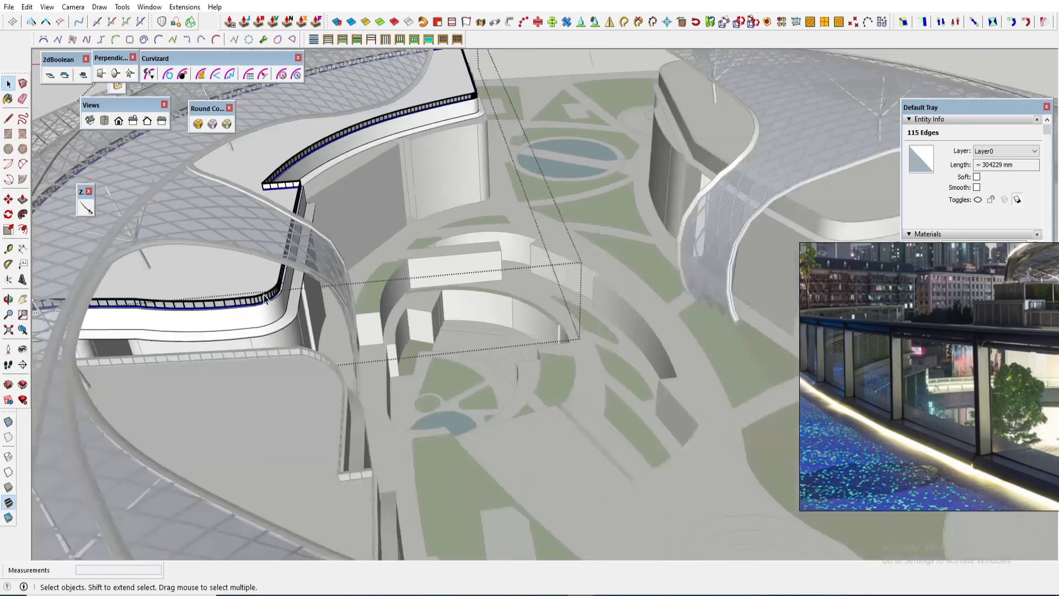
Step: Create matching panel railings 1100 mm high along the roof outlines of the two buildings under the other canopy
middle_drag(442, 293, 231, 275)
double_click(575, 217)
shift+click(575, 218)
scroll(553, 268, down, 2)
shift+middle_drag(553, 267, 582, 301)
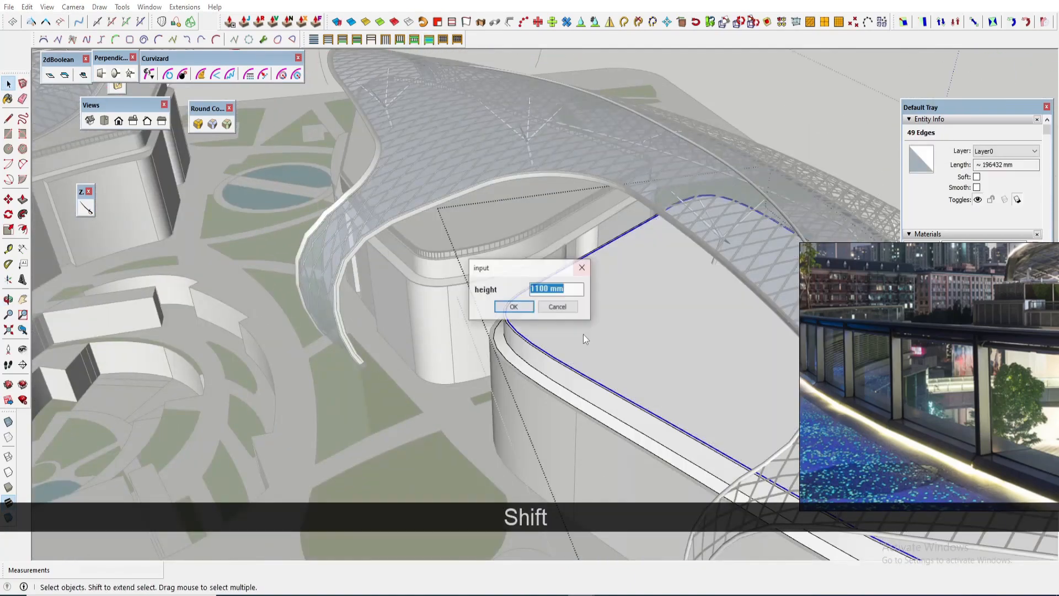
Step: Compare the whole complex with the reference photos of the canopy and railing, and save the model
key(b)
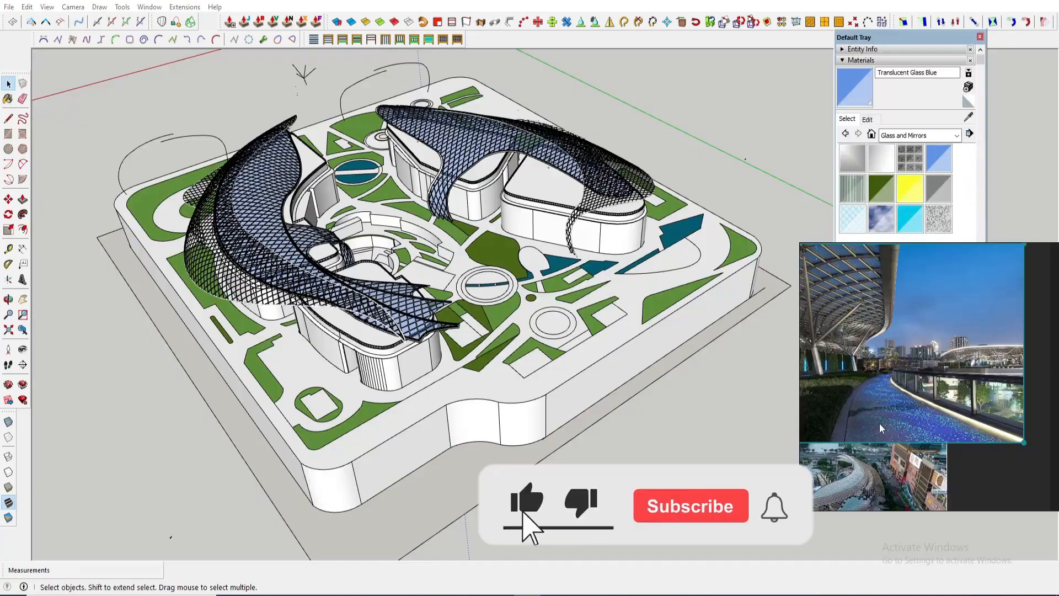
key(o)
middle_drag(448, 365, 425, 400)
scroll(902, 441, down, 3)
click(933, 458)
double_click(895, 335)
middle_drag(895, 335, 937, 463)
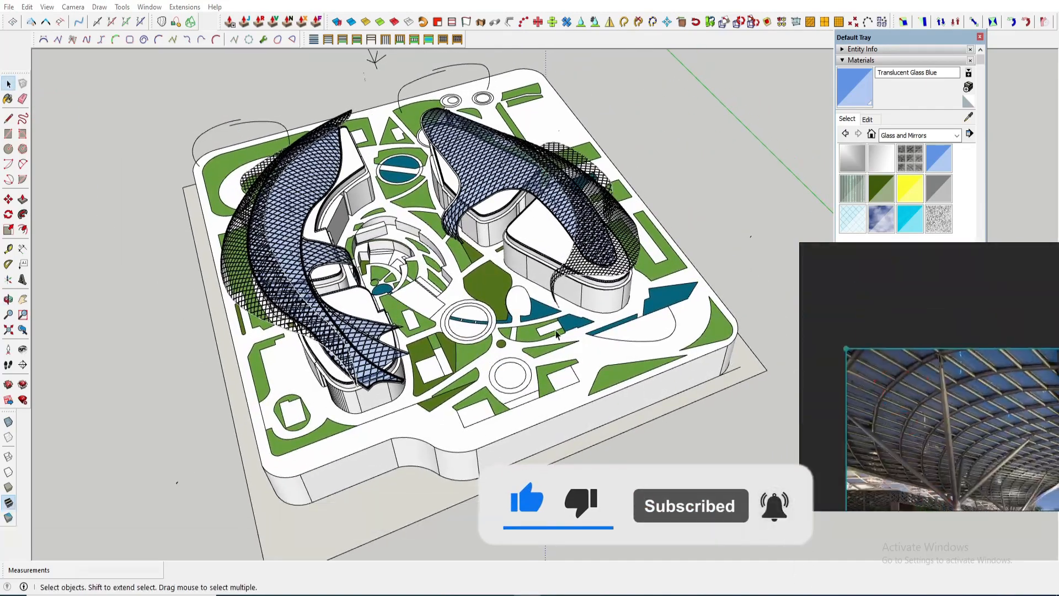
middle_drag(554, 330, 542, 314)
middle_drag(437, 345, 454, 331)
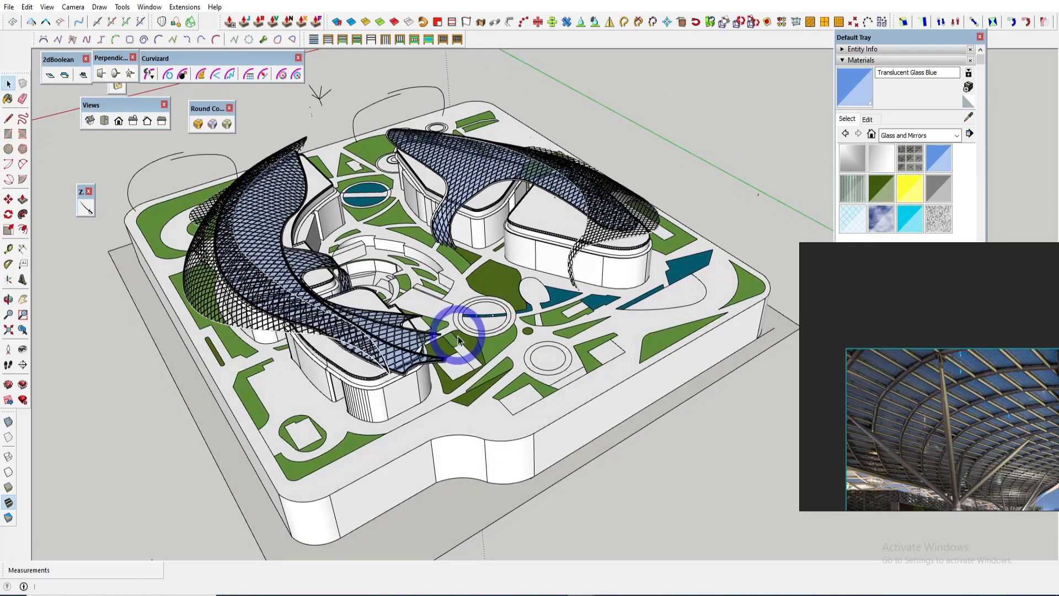
key(ctrl+s)
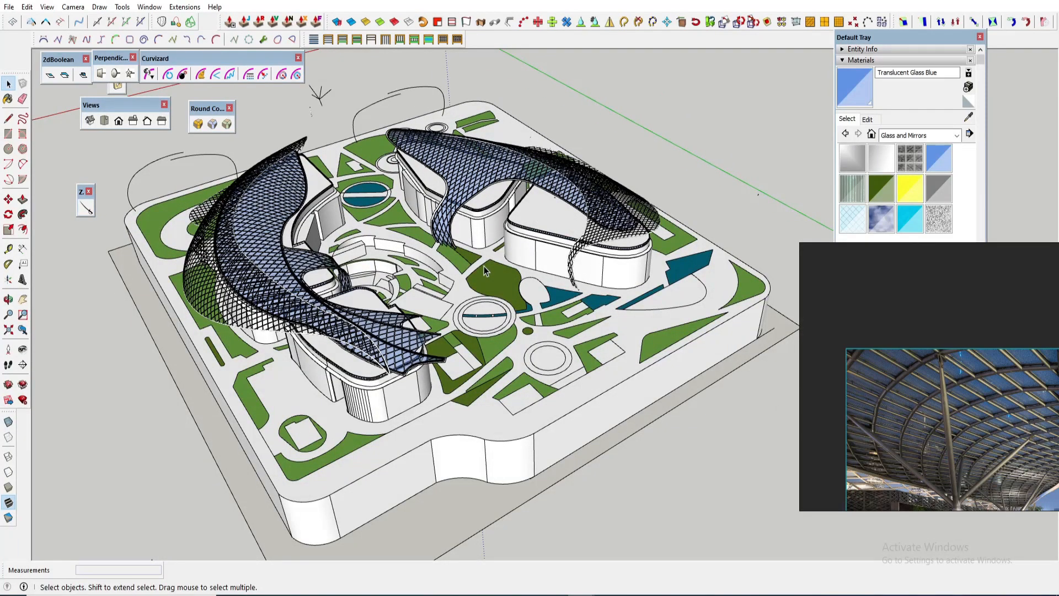
Step: Examine the completed complex, its lattice canopies and railed roofs from several angles
middle_drag(484, 271, 485, 220)
scroll(473, 276, down, 3)
middle_drag(338, 310, 479, 382)
scroll(636, 206, up, 4)
middle_drag(635, 206, 342, 307)
scroll(342, 306, down, 2)
scroll(568, 193, up, 2)
middle_drag(485, 364, 727, 382)
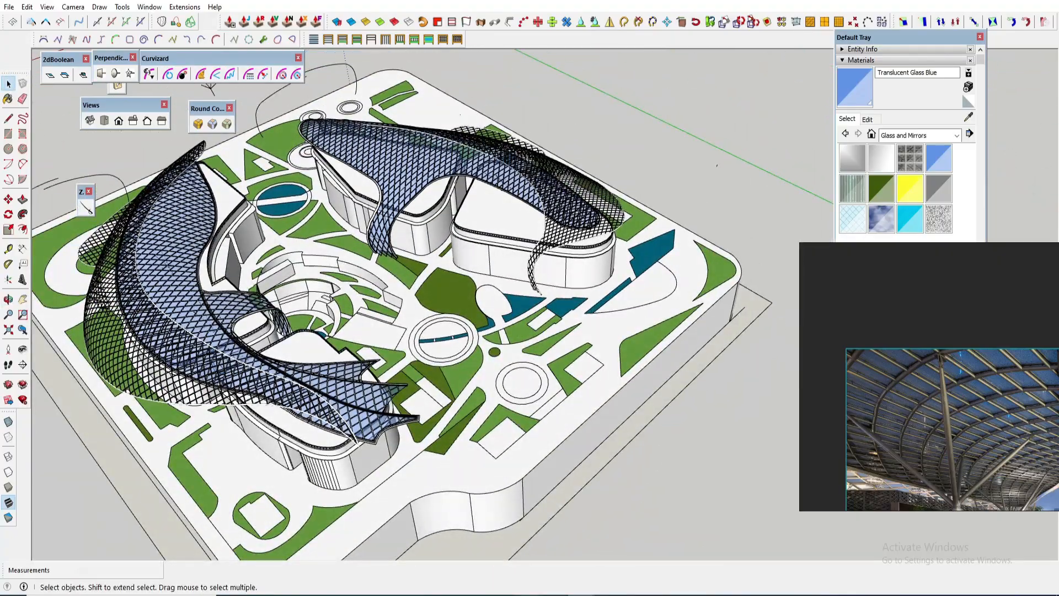